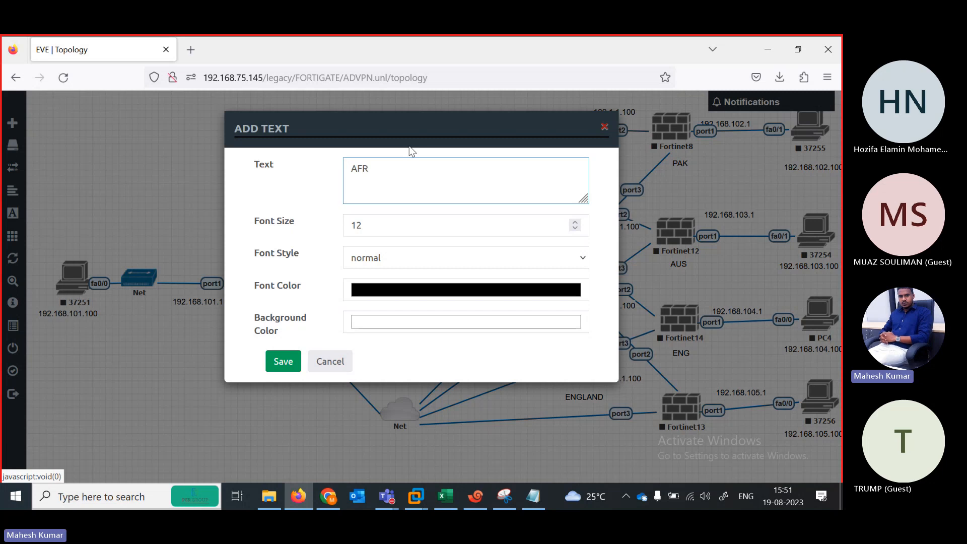
Step: Save the AFRICA text label and place it just below Fortinet13
{"action": "left_click", "coordinate": [283, 361]}
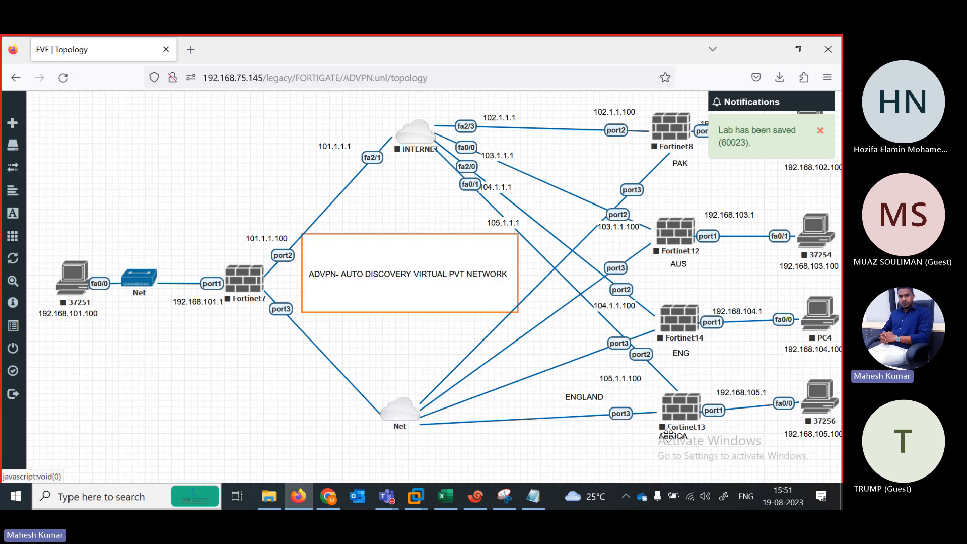
{"action": "left_click_drag", "start_coordinate": [668, 435], "coordinate": [672, 439]}
{"action": "left_click", "coordinate": [14, 505]}
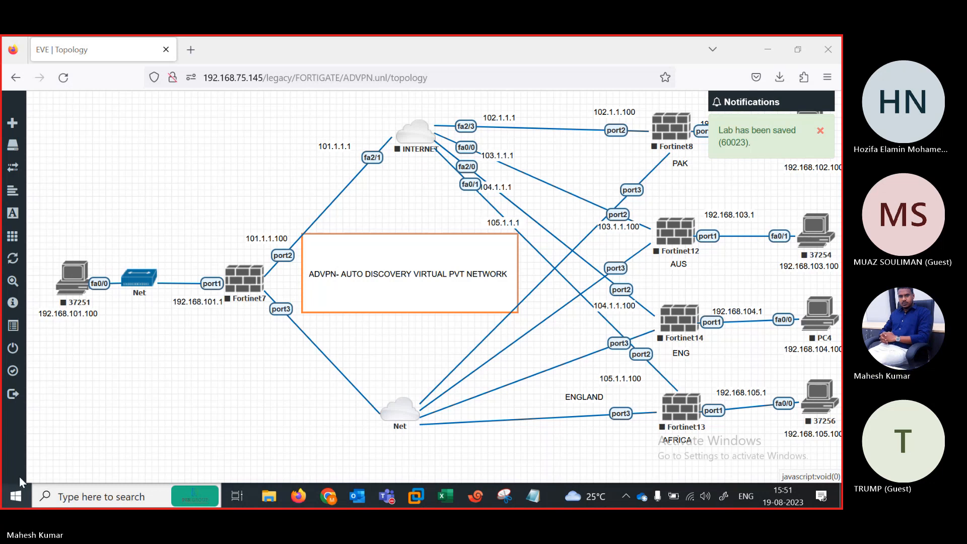
{"action": "left_click", "coordinate": [13, 499]}
{"action": "left_click", "coordinate": [13, 499]}
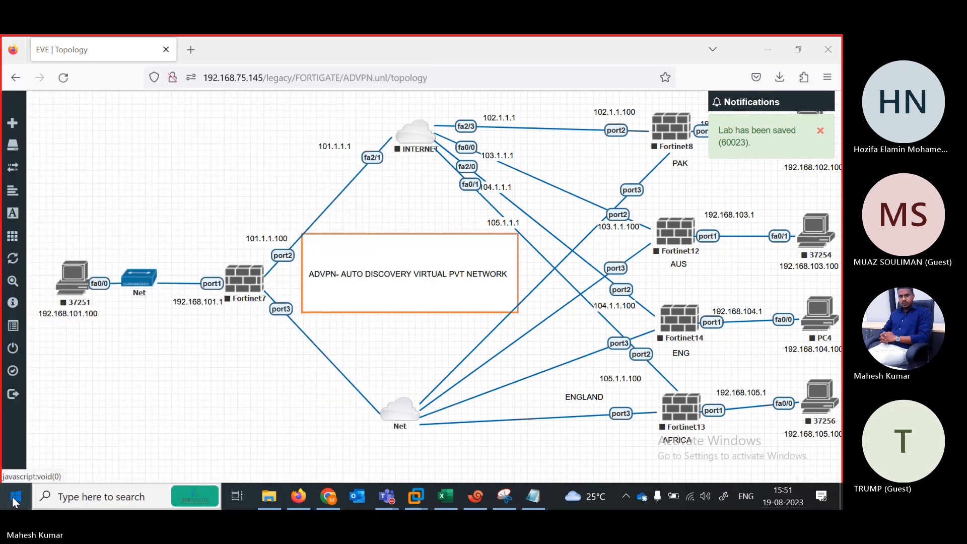
Step: Launch Snipping Tool via Start search 'SN' and snip the whole EVE topology browser window
{"action": "left_click", "coordinate": [14, 501]}
{"action": "type", "text": "SN"}
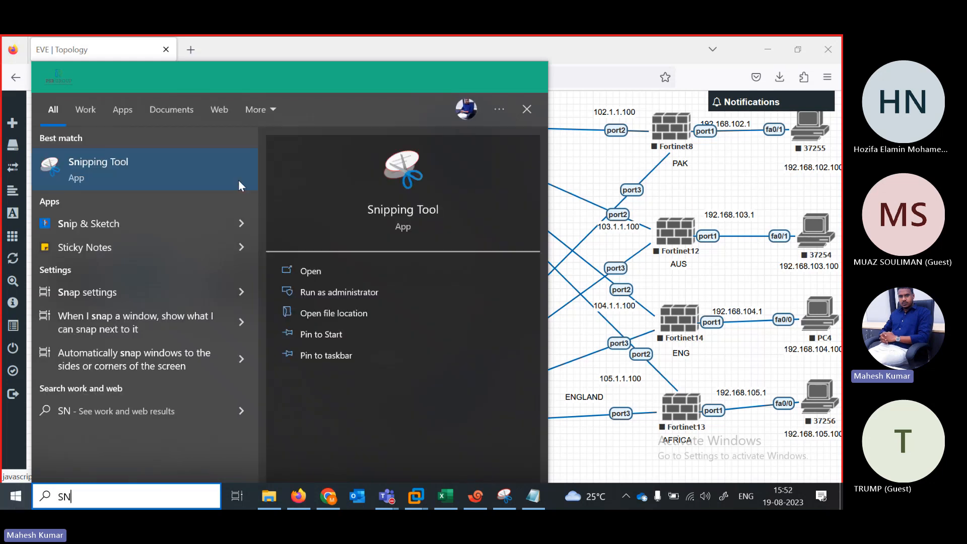
{"action": "left_click", "coordinate": [158, 177]}
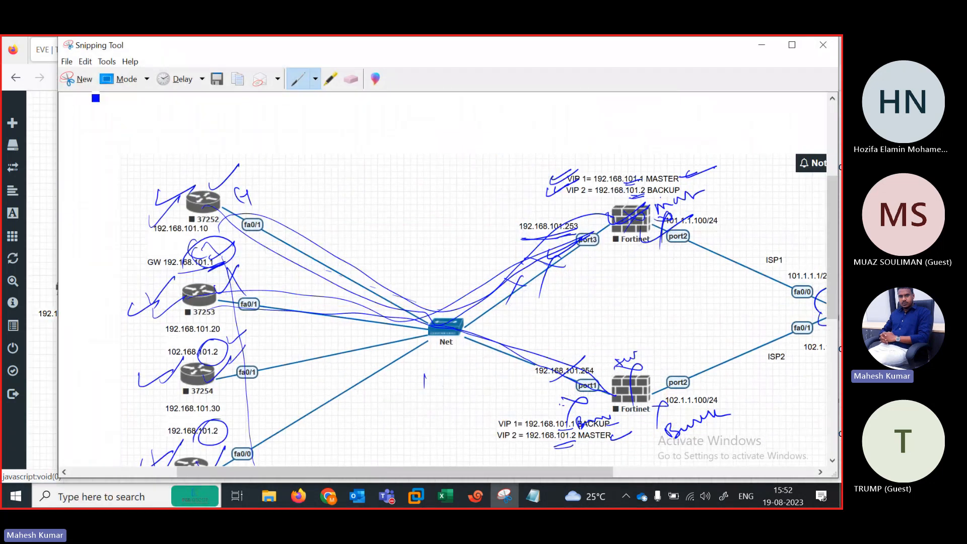
{"action": "left_click", "coordinate": [71, 88]}
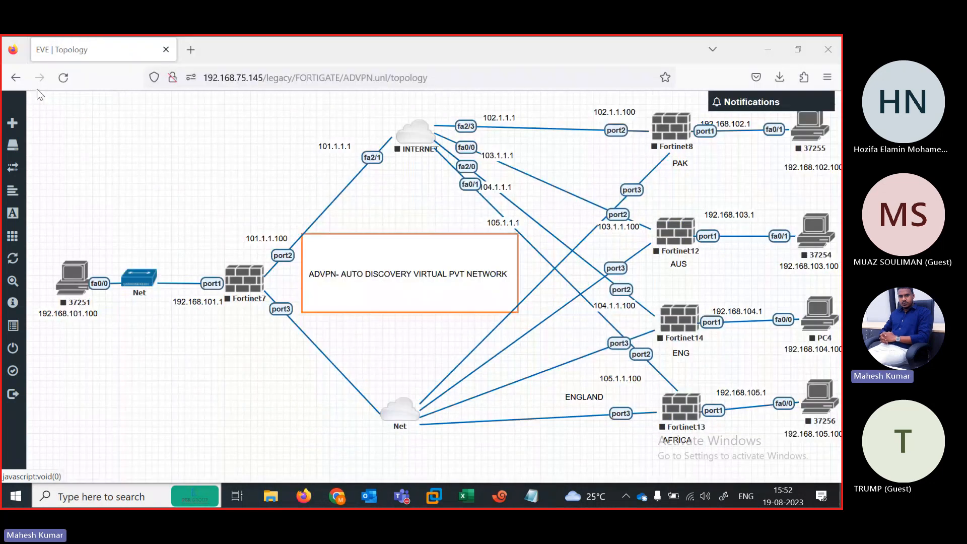
{"action": "left_click_drag", "start_coordinate": [6, 64], "coordinate": [842, 509]}
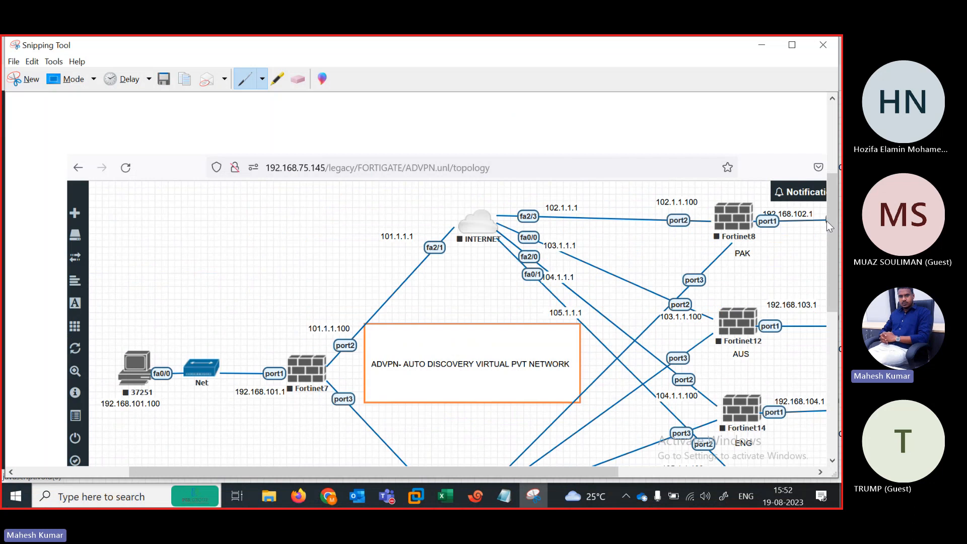
Step: Scroll the snip to show the full topology and pen a short mark on Fortinet7's port3 link
{"action": "left_click_drag", "start_coordinate": [826, 221], "coordinate": [830, 276]}
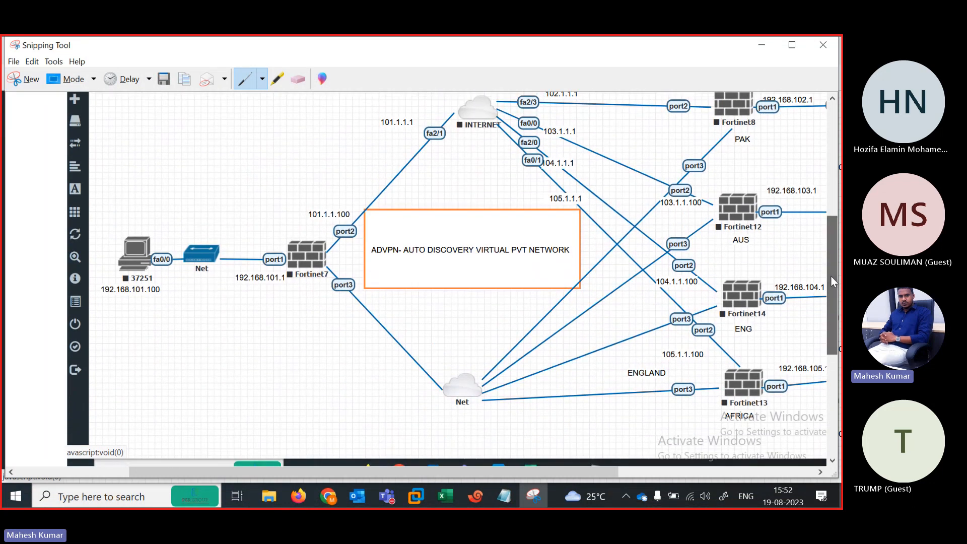
{"action": "left_click_drag", "start_coordinate": [575, 471], "coordinate": [620, 477]}
{"action": "left_click_drag", "start_coordinate": [833, 316], "coordinate": [826, 297]}
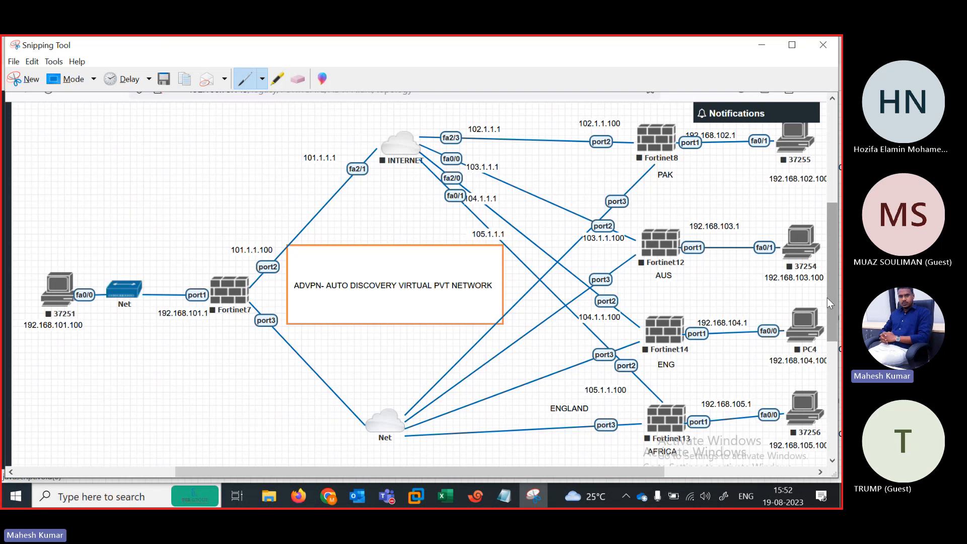
{"action": "left_click_drag", "start_coordinate": [294, 333], "coordinate": [301, 348]}
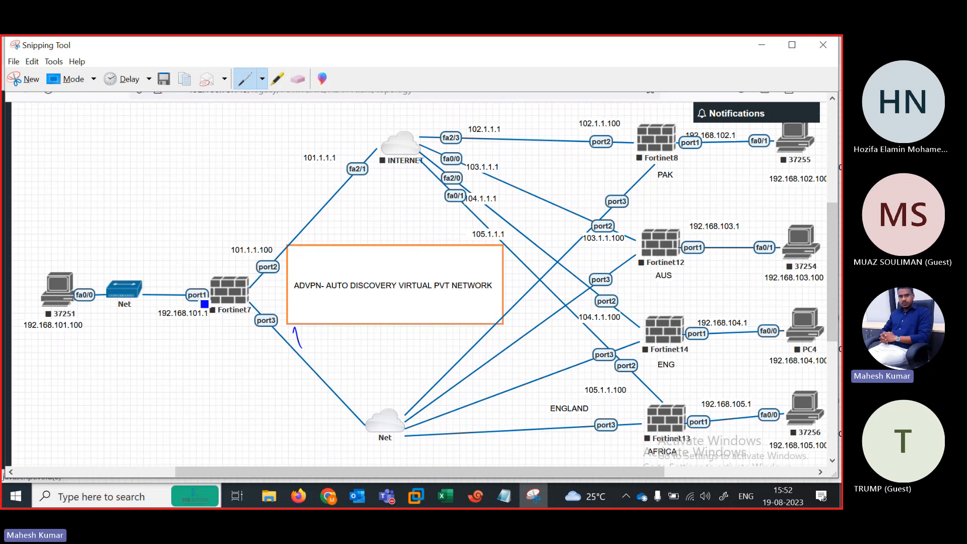
Step: Handwrite HO and India by Fortinet7 and underline India
{"action": "left_click_drag", "start_coordinate": [208, 259], "coordinate": [216, 272]}
{"action": "left_click", "coordinate": [200, 331]}
{"action": "mouse_move", "coordinate": [195, 326]}
{"action": "left_mouse_down"}
{"action": "mouse_move", "coordinate": [181, 340]}
{"action": "mouse_move", "coordinate": [223, 327]}
{"action": "left_mouse_up"}
{"action": "left_click_drag", "start_coordinate": [230, 313], "coordinate": [235, 315]}
{"action": "left_click_drag", "start_coordinate": [180, 352], "coordinate": [241, 326]}
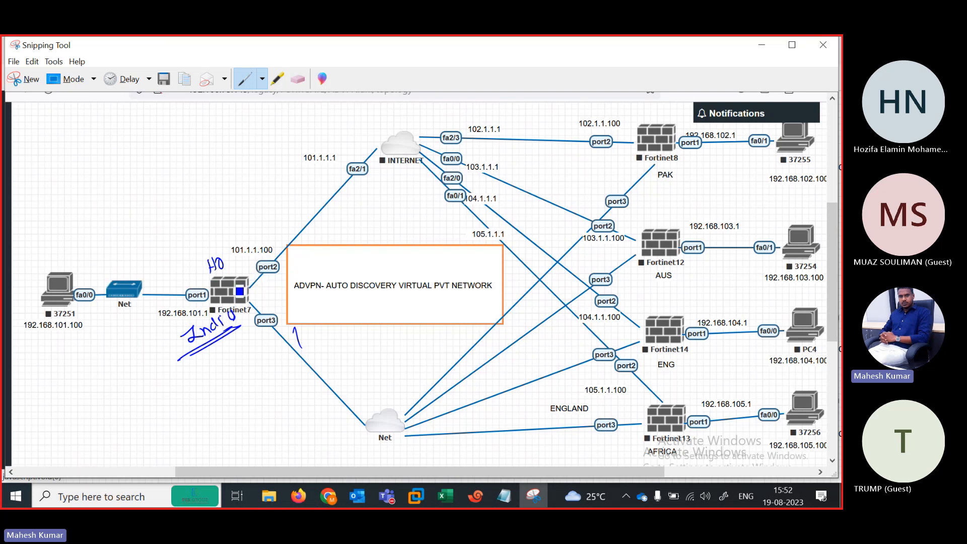
Step: Trace Fortinet7's link to INTERNET and underline the PAK, AUS, ENG and AFRICA site labels
{"action": "mouse_move", "coordinate": [234, 285]}
{"action": "left_mouse_down"}
{"action": "mouse_move", "coordinate": [314, 226]}
{"action": "mouse_move", "coordinate": [376, 149]}
{"action": "left_mouse_up"}
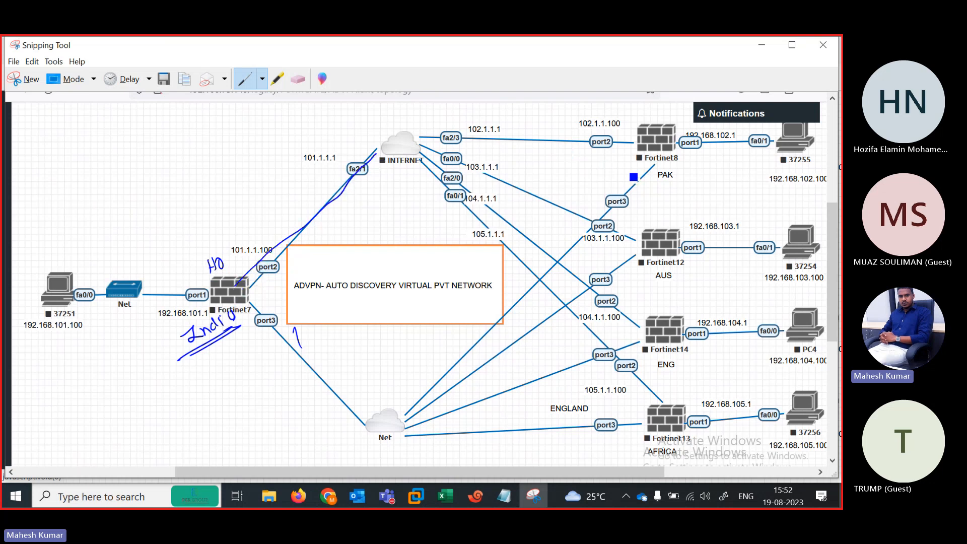
{"action": "left_click_drag", "start_coordinate": [648, 185], "coordinate": [685, 177]}
{"action": "left_click_drag", "start_coordinate": [655, 285], "coordinate": [693, 278]}
{"action": "left_click_drag", "start_coordinate": [656, 373], "coordinate": [695, 364]}
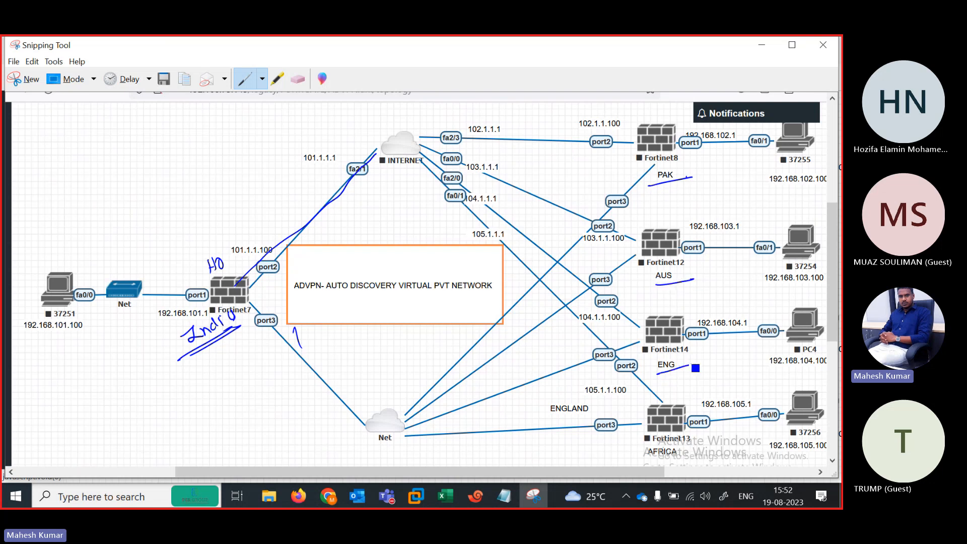
{"action": "left_click_drag", "start_coordinate": [648, 461], "coordinate": [671, 453]}
Step: Trace the Fortinet8, Fortinet12, Fortinet14 and Fortinet13 links to INTERNET
{"action": "left_click_drag", "start_coordinate": [658, 150], "coordinate": [420, 137]}
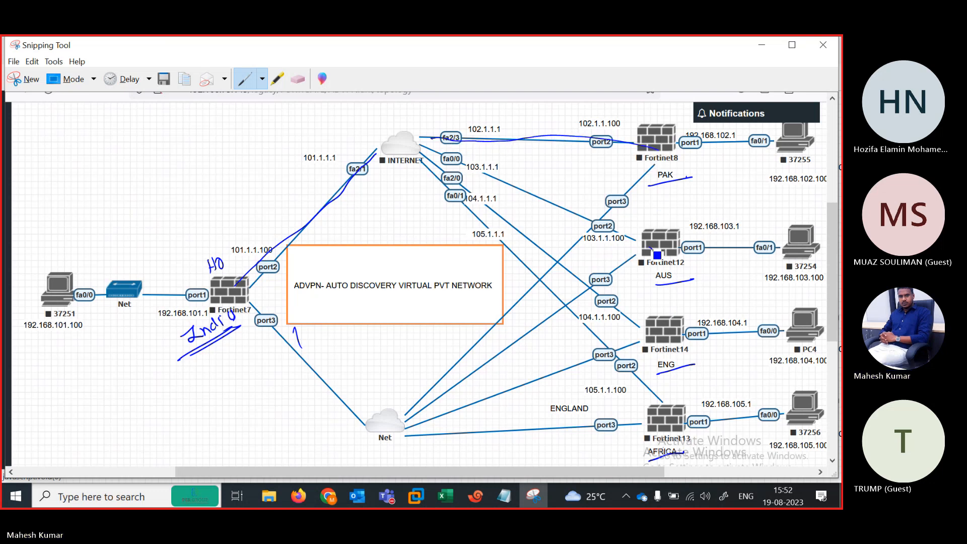
{"action": "left_click_drag", "start_coordinate": [651, 248], "coordinate": [450, 163]}
{"action": "mouse_move", "coordinate": [670, 333]}
{"action": "left_mouse_down"}
{"action": "mouse_move", "coordinate": [611, 309]}
{"action": "mouse_move", "coordinate": [519, 222]}
{"action": "mouse_move", "coordinate": [443, 174]}
{"action": "left_mouse_up"}
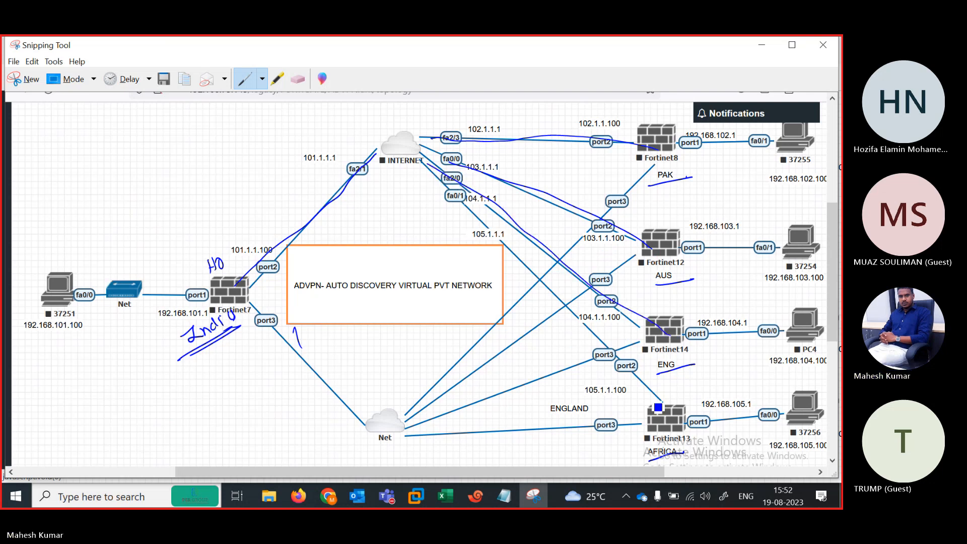
{"action": "mouse_move", "coordinate": [657, 406]}
{"action": "left_mouse_down"}
{"action": "mouse_move", "coordinate": [514, 242]}
{"action": "mouse_move", "coordinate": [421, 171]}
{"action": "left_mouse_up"}
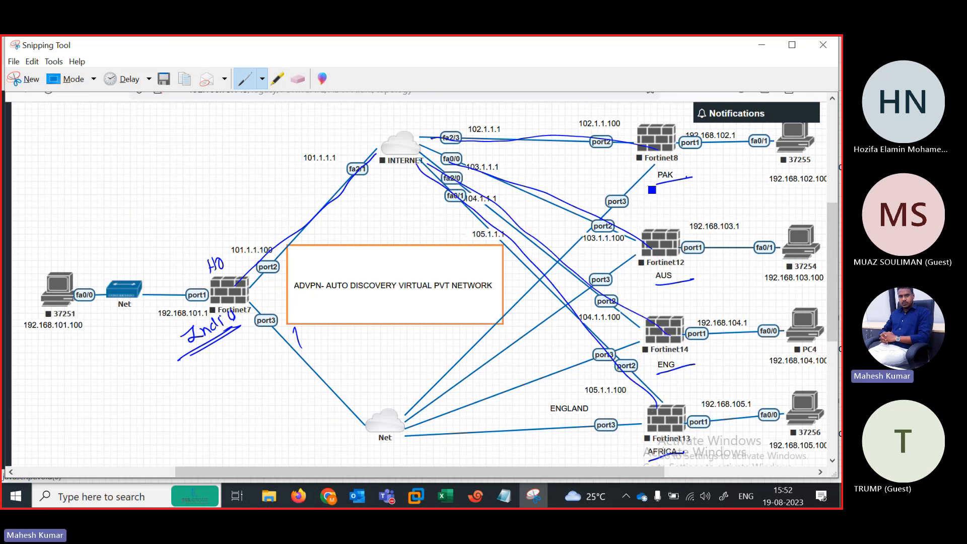
Step: Trace each Fortinet's LAN link to its PC, including Fortinet7 to PC 37251
{"action": "left_click_drag", "start_coordinate": [682, 148], "coordinate": [774, 147]}
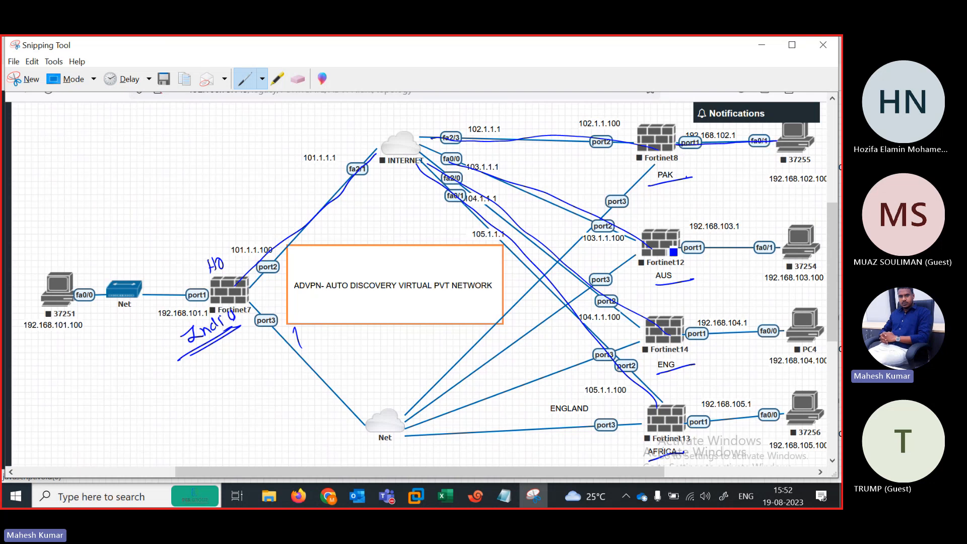
{"action": "left_click_drag", "start_coordinate": [675, 250], "coordinate": [778, 247]}
{"action": "left_click_drag", "start_coordinate": [679, 319], "coordinate": [783, 331]}
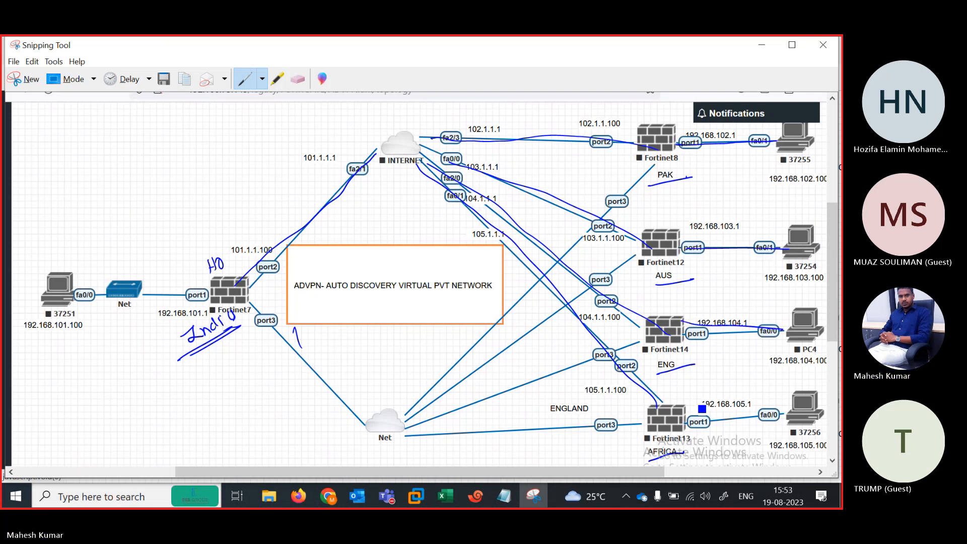
{"action": "left_click_drag", "start_coordinate": [703, 409], "coordinate": [797, 403]}
{"action": "left_click_drag", "start_coordinate": [215, 299], "coordinate": [82, 300]}
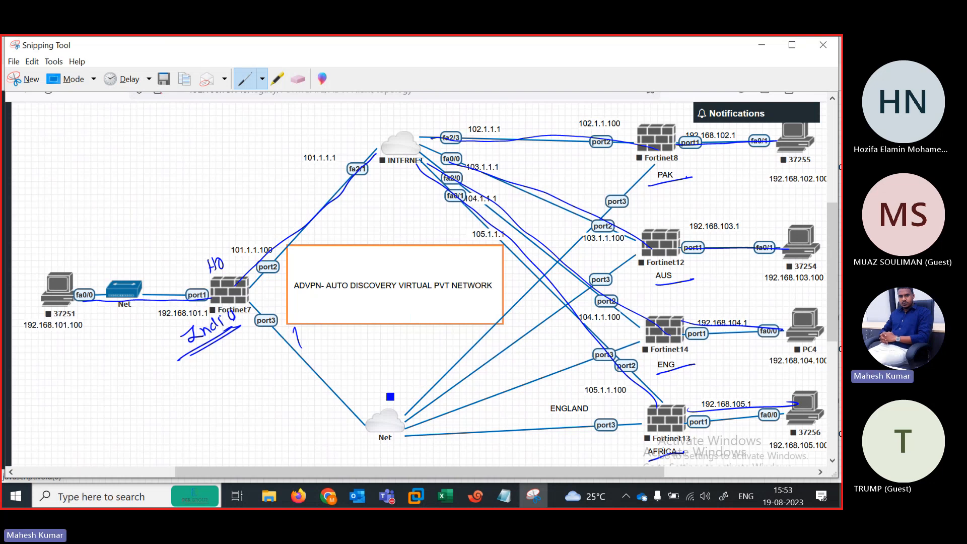
Step: Circle the lower Net cloud, strike its links, and circle the INTERNET ports and fa2/1
{"action": "mouse_move", "coordinate": [388, 395]}
{"action": "left_mouse_down"}
{"action": "mouse_move", "coordinate": [384, 434]}
{"action": "mouse_move", "coordinate": [370, 417]}
{"action": "mouse_move", "coordinate": [471, 403]}
{"action": "left_mouse_up"}
{"action": "left_click_drag", "start_coordinate": [433, 375], "coordinate": [487, 432]}
{"action": "left_click_drag", "start_coordinate": [447, 366], "coordinate": [486, 433]}
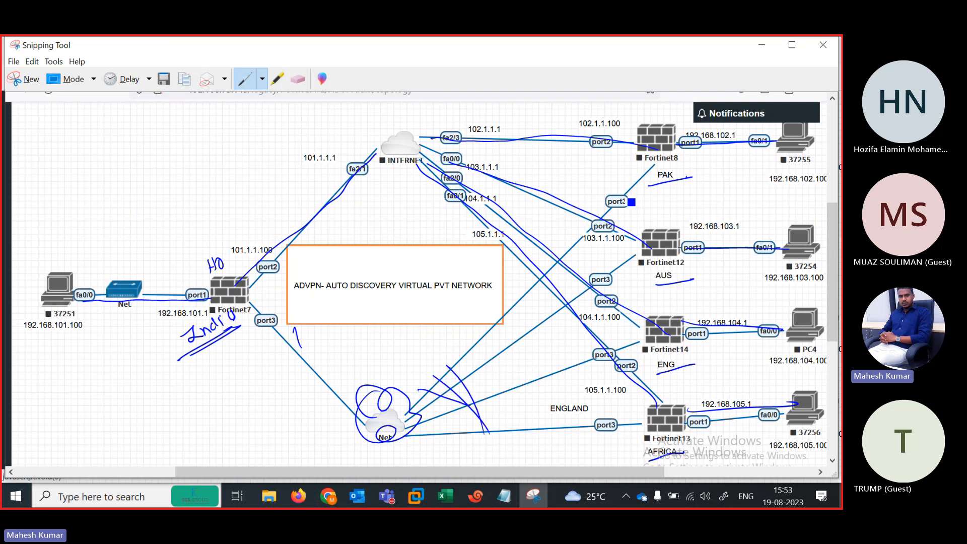
{"action": "mouse_move", "coordinate": [420, 178]}
{"action": "left_mouse_down"}
{"action": "mouse_move", "coordinate": [416, 185]}
{"action": "mouse_move", "coordinate": [473, 130]}
{"action": "left_mouse_up"}
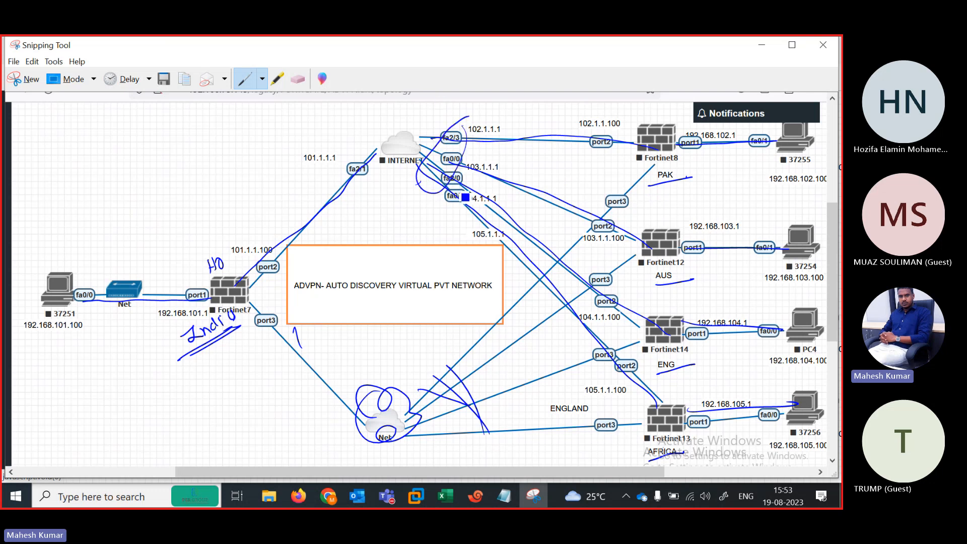
{"action": "left_click_drag", "start_coordinate": [366, 185], "coordinate": [309, 178]}
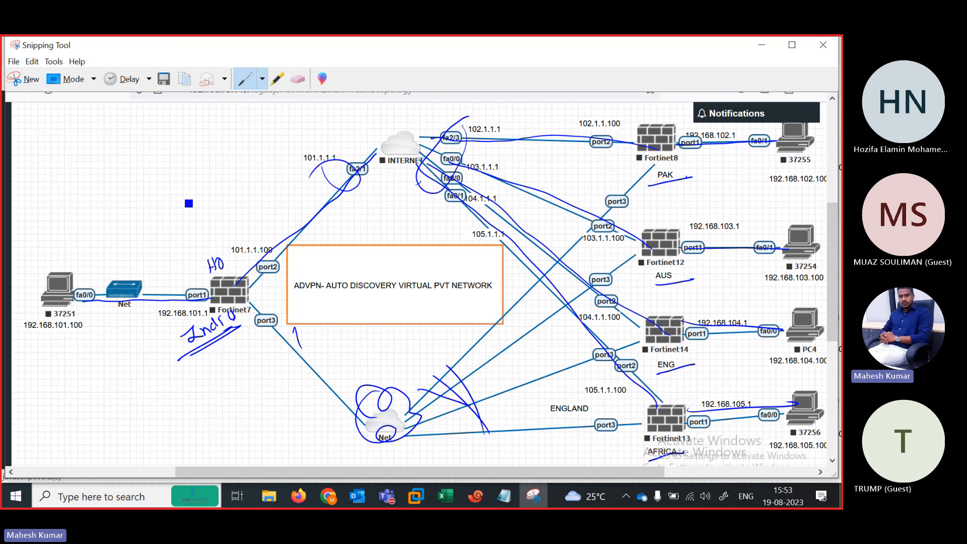
Step: Write 'Ipsec VPN' above HO and draw VPN paths from Fortinet7 to Fortinet8, 12, 14 and 13
{"action": "mouse_move", "coordinate": [189, 203]}
{"action": "left_mouse_down"}
{"action": "mouse_move", "coordinate": [277, 162]}
{"action": "mouse_move", "coordinate": [306, 163]}
{"action": "left_mouse_up"}
{"action": "mouse_move", "coordinate": [231, 294]}
{"action": "left_mouse_down"}
{"action": "mouse_move", "coordinate": [398, 146]}
{"action": "mouse_move", "coordinate": [642, 137]}
{"action": "left_mouse_up"}
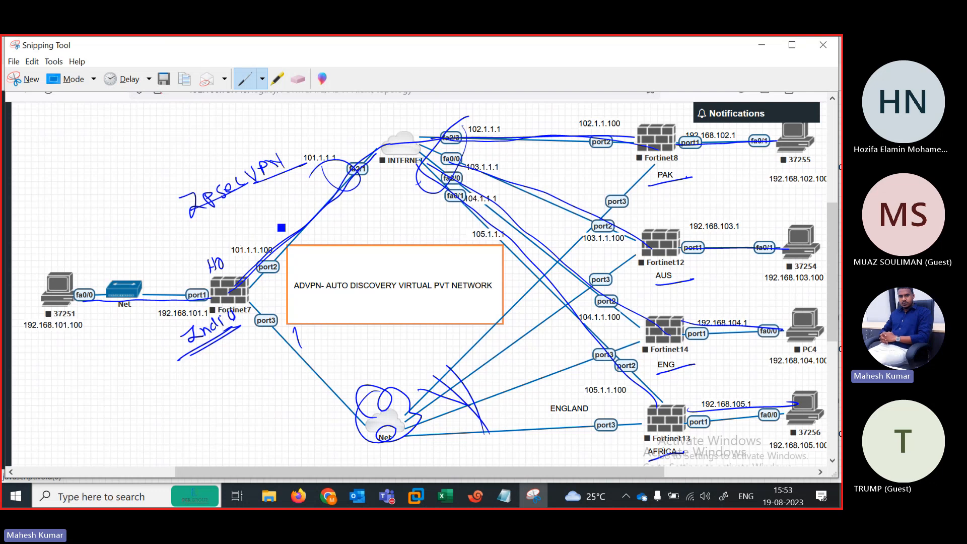
{"action": "mouse_move", "coordinate": [240, 285]}
{"action": "left_mouse_down"}
{"action": "mouse_move", "coordinate": [265, 245]}
{"action": "mouse_move", "coordinate": [398, 154]}
{"action": "mouse_move", "coordinate": [625, 146]}
{"action": "left_mouse_up"}
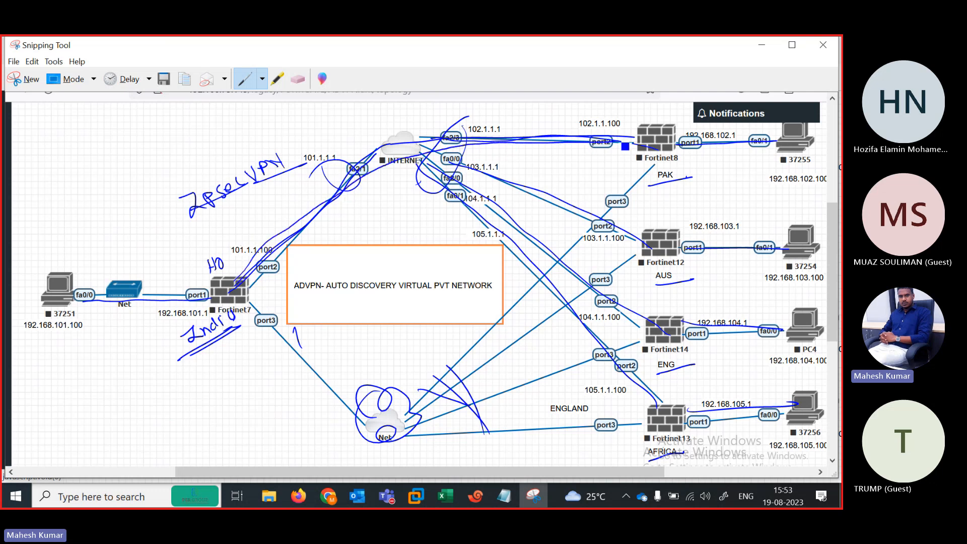
{"action": "mouse_move", "coordinate": [251, 301]}
{"action": "left_mouse_down"}
{"action": "mouse_move", "coordinate": [453, 246]}
{"action": "mouse_move", "coordinate": [640, 256]}
{"action": "left_mouse_up"}
{"action": "right_click", "coordinate": [638, 254]}
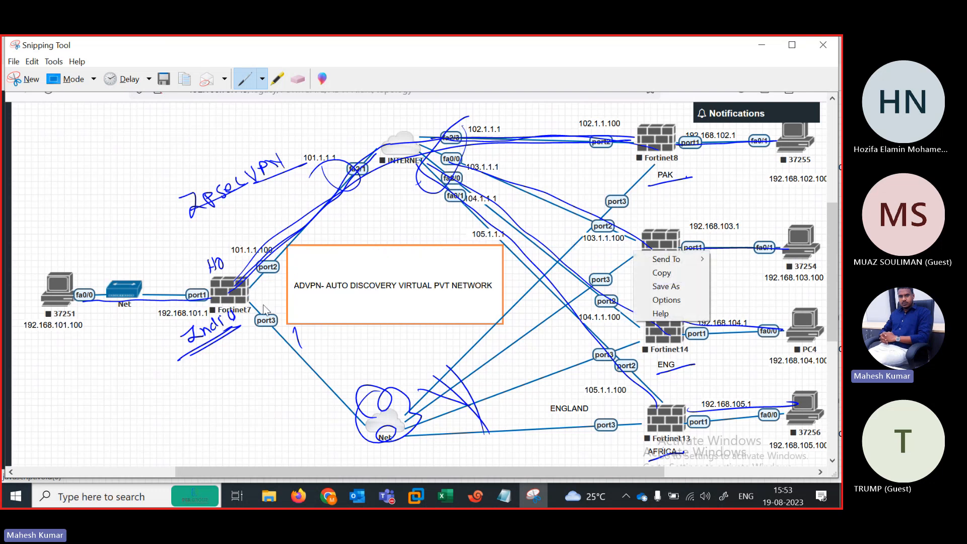
{"action": "left_click", "coordinate": [240, 310]}
{"action": "left_click_drag", "start_coordinate": [247, 302], "coordinate": [640, 326]}
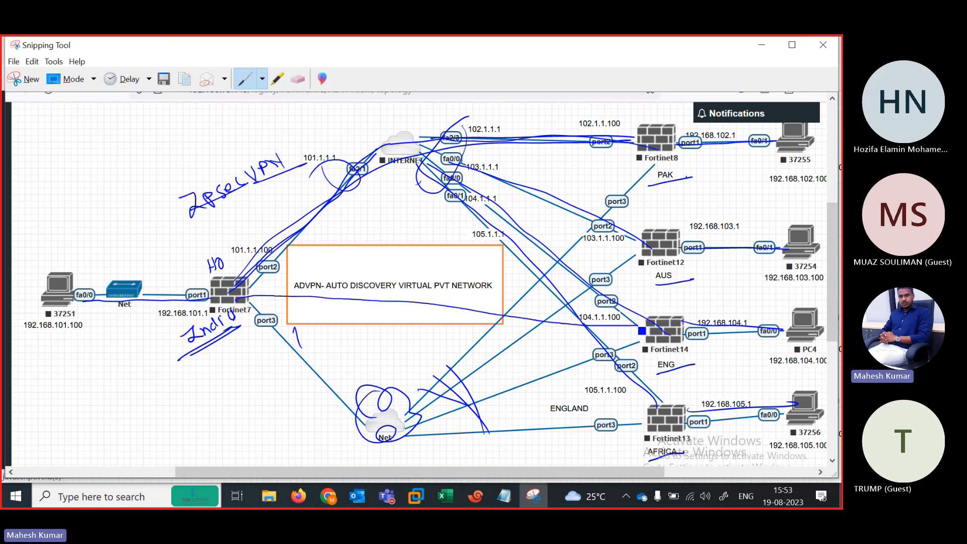
{"action": "left_click_drag", "start_coordinate": [249, 306], "coordinate": [656, 406]}
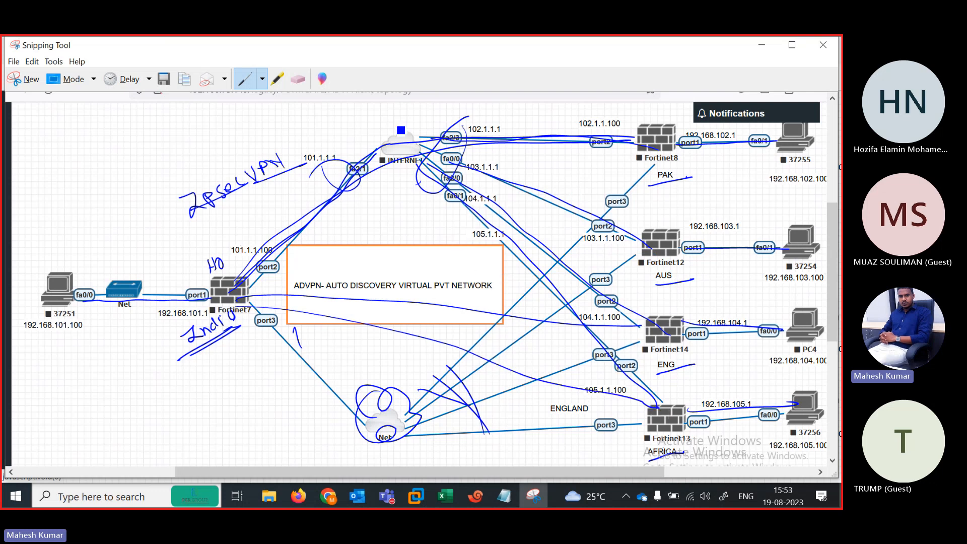
{"action": "left_click", "coordinate": [262, 79]}
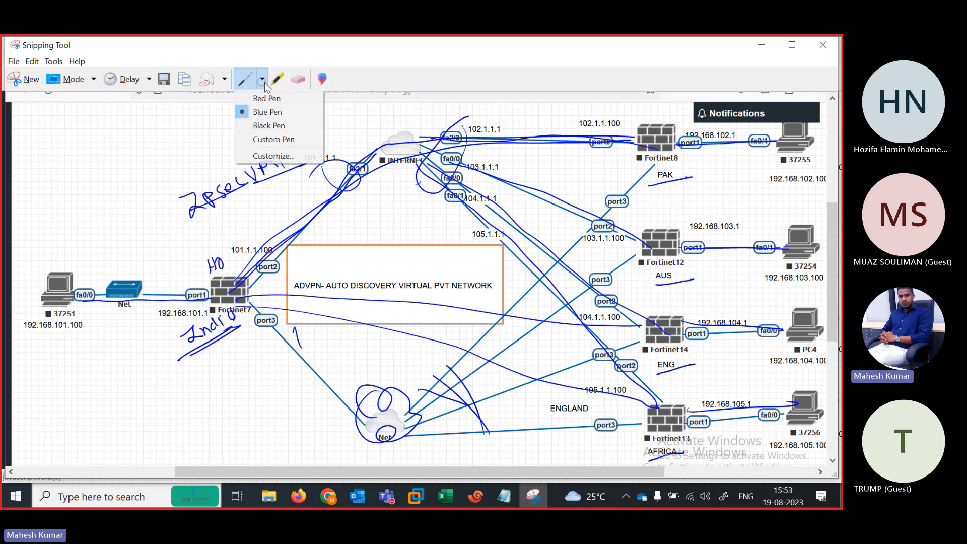
Step: Switch to the black pen and draw arrows down the spokes: Fortinet8 to 12, 14, 13
{"action": "left_click", "coordinate": [267, 127]}
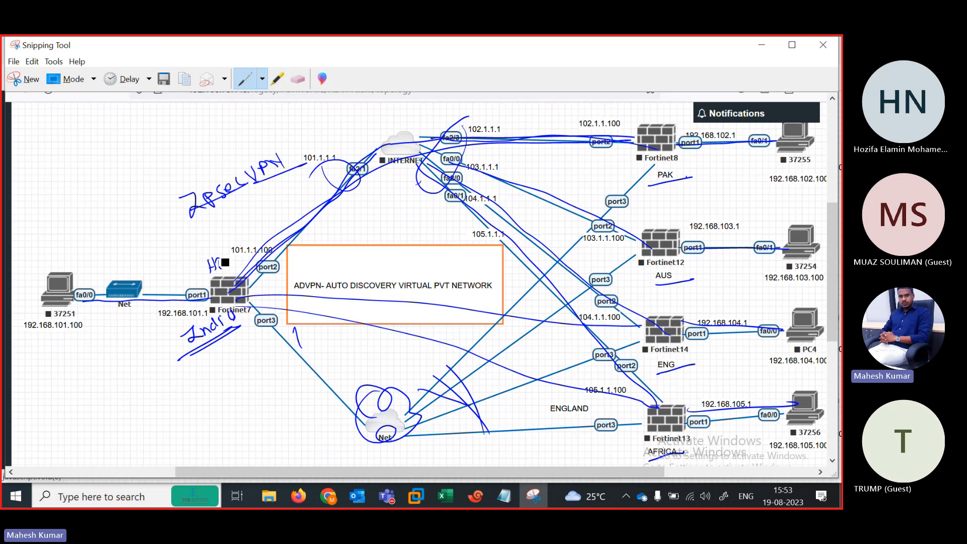
{"action": "mouse_move", "coordinate": [228, 291]}
{"action": "left_mouse_down"}
{"action": "mouse_move", "coordinate": [483, 150]}
{"action": "mouse_move", "coordinate": [644, 150]}
{"action": "mouse_move", "coordinate": [518, 155]}
{"action": "mouse_move", "coordinate": [273, 272]}
{"action": "mouse_move", "coordinate": [254, 302]}
{"action": "mouse_move", "coordinate": [511, 243]}
{"action": "mouse_move", "coordinate": [587, 257]}
{"action": "mouse_move", "coordinate": [278, 310]}
{"action": "left_mouse_up"}
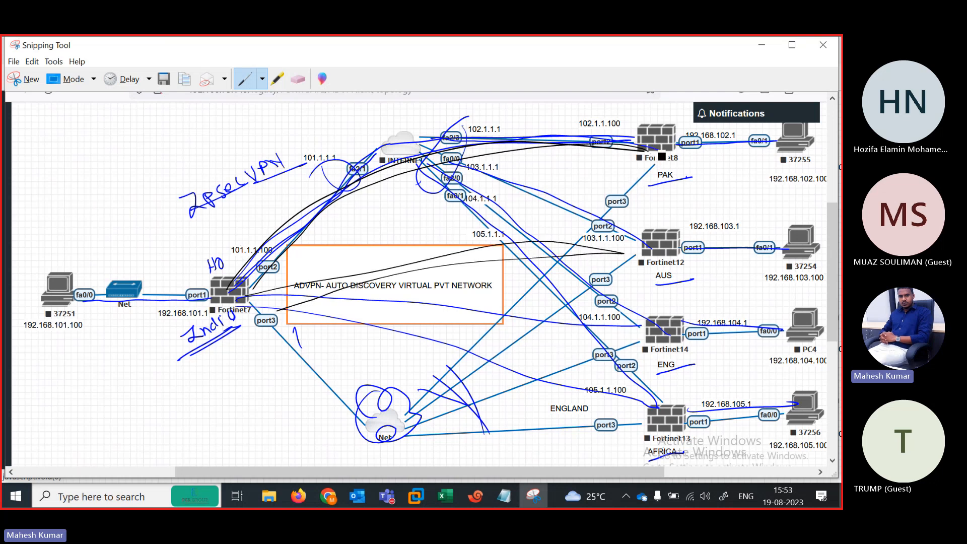
{"action": "left_click_drag", "start_coordinate": [671, 156], "coordinate": [683, 225]}
{"action": "mouse_move", "coordinate": [666, 263]}
{"action": "left_mouse_down"}
{"action": "mouse_move", "coordinate": [670, 302]}
{"action": "mouse_move", "coordinate": [687, 308]}
{"action": "left_mouse_up"}
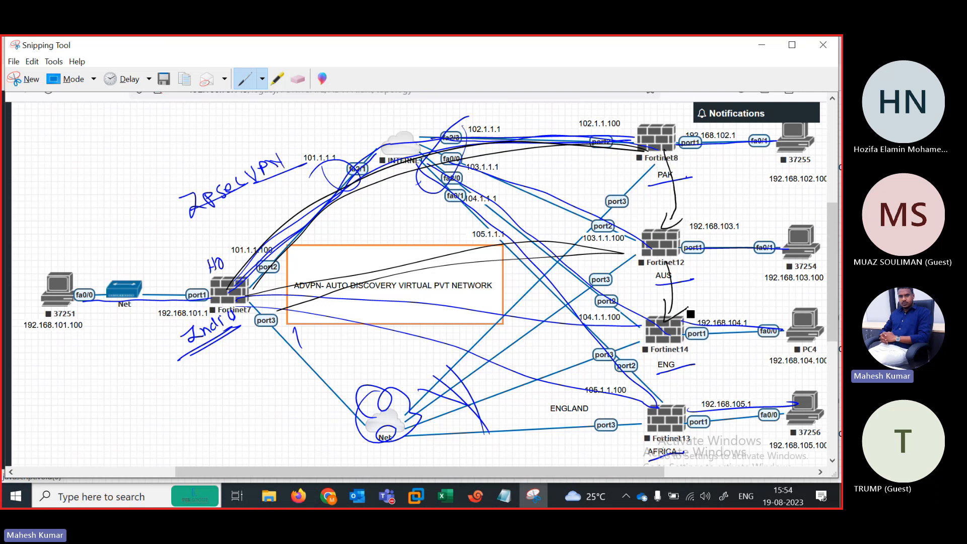
{"action": "mouse_move", "coordinate": [673, 355]}
{"action": "left_mouse_down"}
{"action": "mouse_move", "coordinate": [666, 403]}
{"action": "mouse_move", "coordinate": [671, 389]}
{"action": "left_mouse_up"}
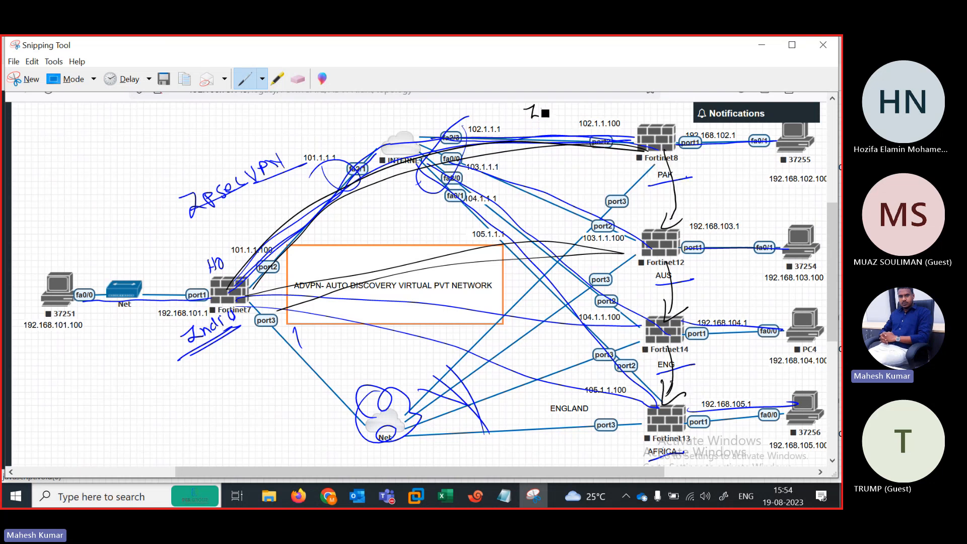
Step: Write a note above Fortinet8 and draw lines from Fortinet7 to Fortinet12, 14 and 13
{"action": "left_click_drag", "start_coordinate": [545, 113], "coordinate": [569, 110]}
{"action": "mouse_move", "coordinate": [632, 146]}
{"action": "left_mouse_down"}
{"action": "mouse_move", "coordinate": [458, 164]}
{"action": "mouse_move", "coordinate": [283, 252]}
{"action": "mouse_move", "coordinate": [444, 154]}
{"action": "mouse_move", "coordinate": [666, 142]}
{"action": "left_mouse_up"}
{"action": "mouse_move", "coordinate": [253, 302]}
{"action": "left_mouse_down"}
{"action": "mouse_move", "coordinate": [361, 276]}
{"action": "mouse_move", "coordinate": [665, 252]}
{"action": "left_mouse_up"}
{"action": "left_click_drag", "start_coordinate": [237, 304], "coordinate": [654, 322]}
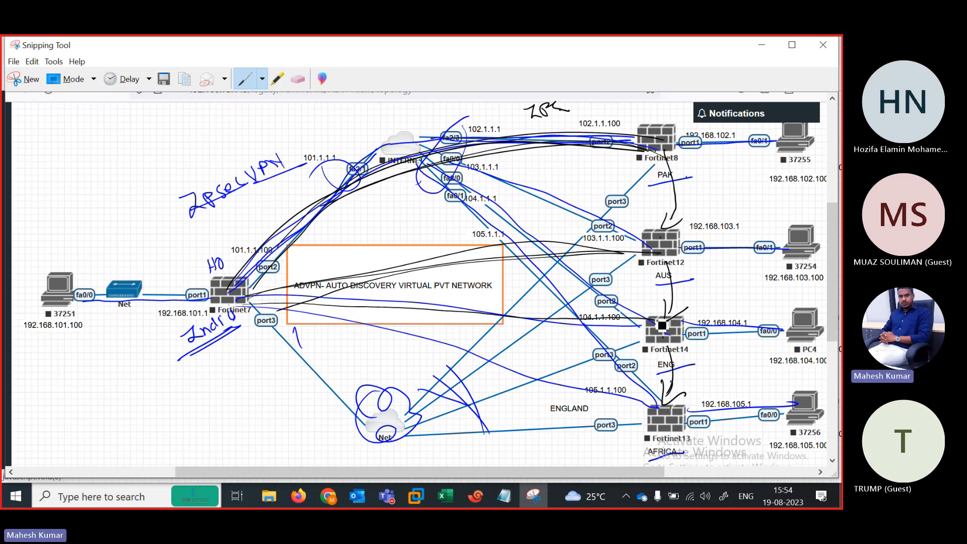
{"action": "left_click_drag", "start_coordinate": [214, 303], "coordinate": [667, 410]}
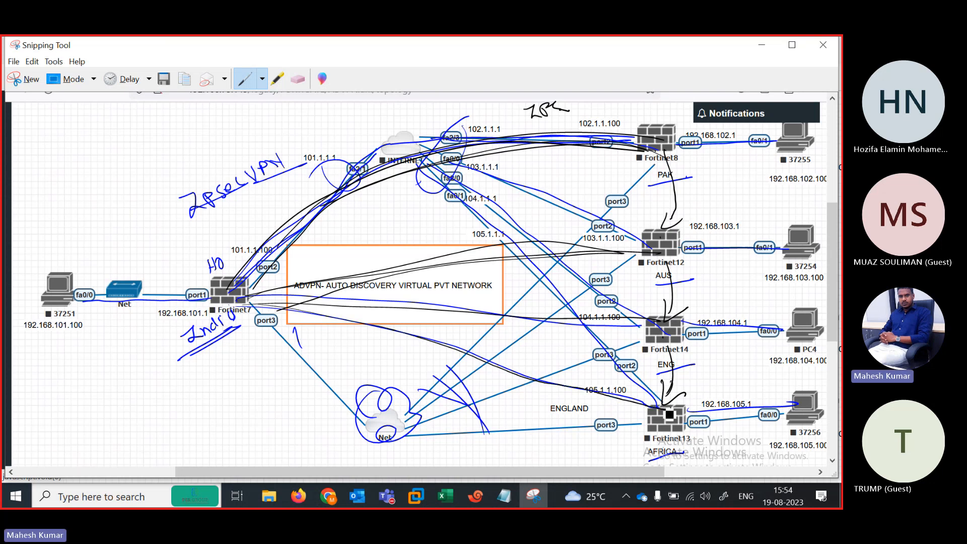
Step: Handwrite ADVPN at upper left and draw curves from Fortinet7 to Fortinet8, 12, 14 and 13
{"action": "left_click_drag", "start_coordinate": [130, 173], "coordinate": [239, 118]}
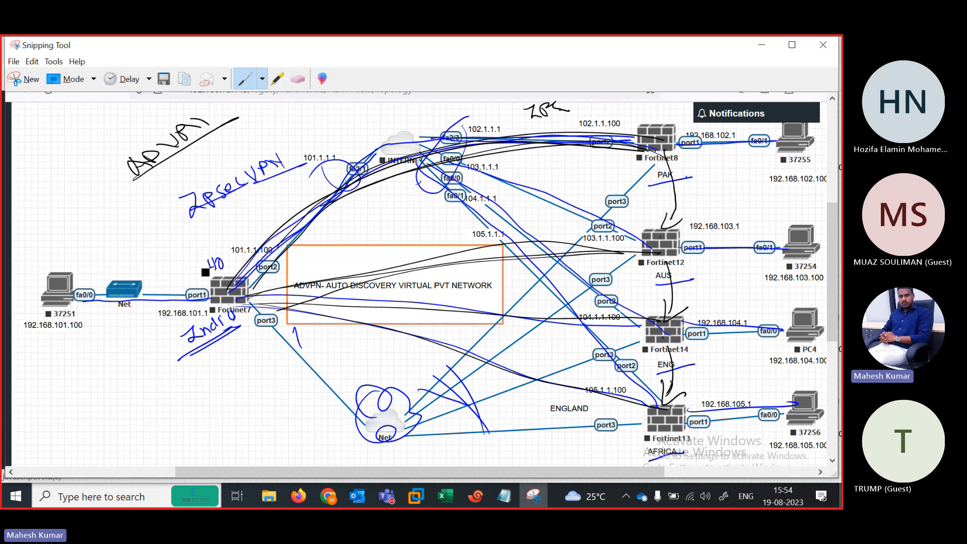
{"action": "mouse_move", "coordinate": [205, 273]}
{"action": "left_mouse_down"}
{"action": "mouse_move", "coordinate": [217, 261]}
{"action": "mouse_move", "coordinate": [231, 313]}
{"action": "mouse_move", "coordinate": [291, 244]}
{"action": "mouse_move", "coordinate": [594, 162]}
{"action": "left_mouse_up"}
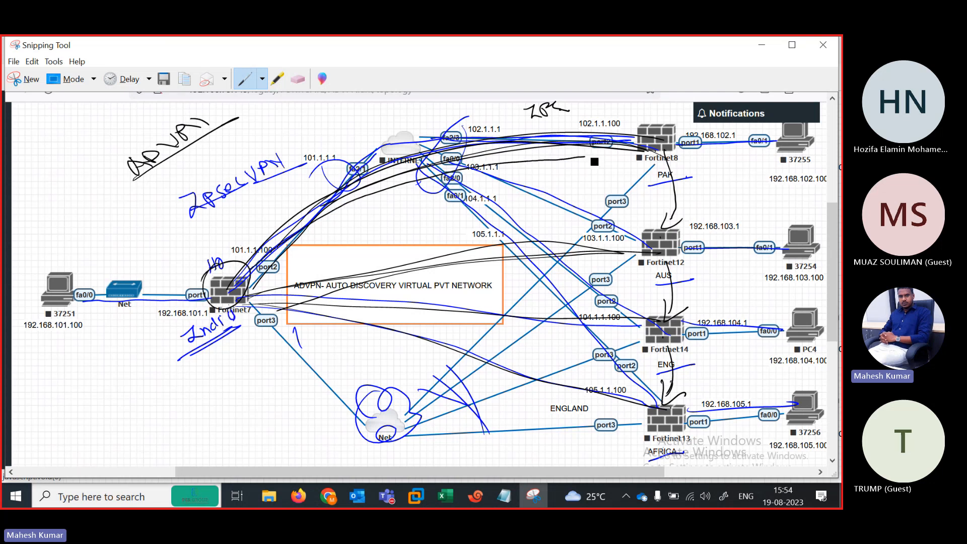
{"action": "left_click_drag", "start_coordinate": [276, 281], "coordinate": [584, 238]}
{"action": "mouse_move", "coordinate": [229, 320]}
{"action": "left_mouse_down"}
{"action": "mouse_move", "coordinate": [389, 307]}
{"action": "mouse_move", "coordinate": [611, 316]}
{"action": "left_mouse_up"}
{"action": "left_click_drag", "start_coordinate": [265, 314], "coordinate": [668, 404]}
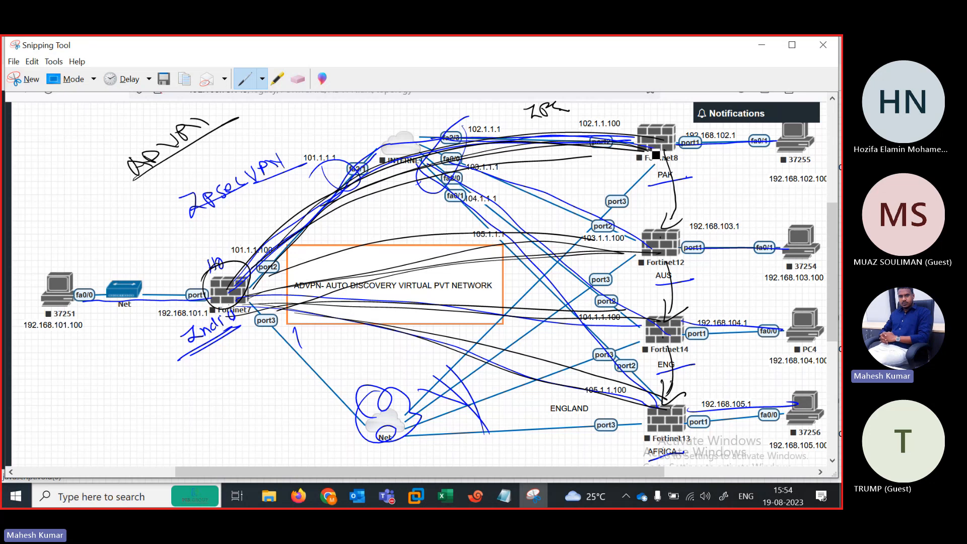
Step: Draw curves linking Fortinet8, 12, 14 and 13 to each other and label the Fortinet8 link
{"action": "left_click_drag", "start_coordinate": [656, 155], "coordinate": [660, 242]}
{"action": "left_click_drag", "start_coordinate": [185, 230], "coordinate": [288, 185]}
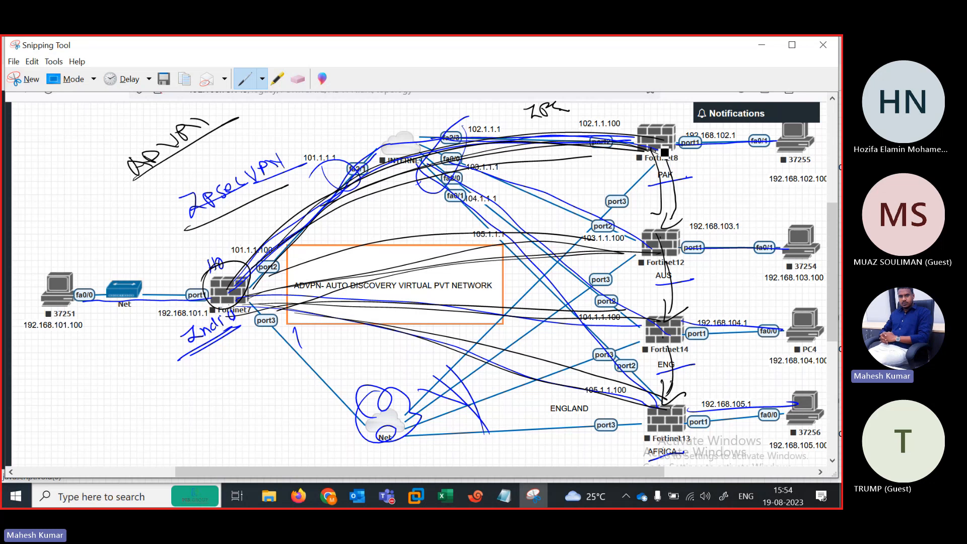
{"action": "mouse_move", "coordinate": [648, 154]}
{"action": "left_mouse_down"}
{"action": "mouse_move", "coordinate": [619, 177]}
{"action": "mouse_move", "coordinate": [604, 255]}
{"action": "mouse_move", "coordinate": [625, 318]}
{"action": "mouse_move", "coordinate": [677, 334]}
{"action": "left_mouse_up"}
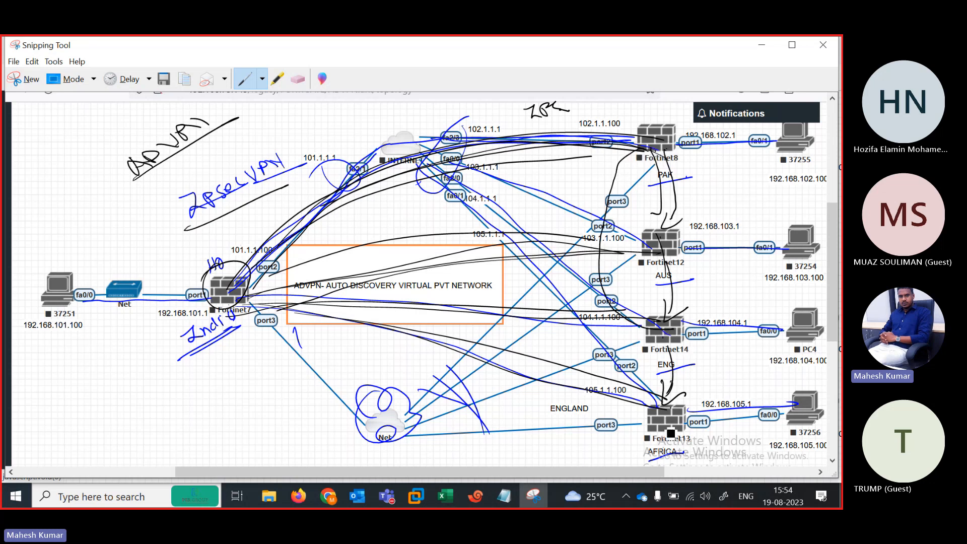
{"action": "mouse_move", "coordinate": [680, 429]}
{"action": "left_mouse_down"}
{"action": "mouse_move", "coordinate": [744, 344]}
{"action": "mouse_move", "coordinate": [712, 211]}
{"action": "mouse_move", "coordinate": [665, 147]}
{"action": "mouse_move", "coordinate": [603, 235]}
{"action": "left_mouse_up"}
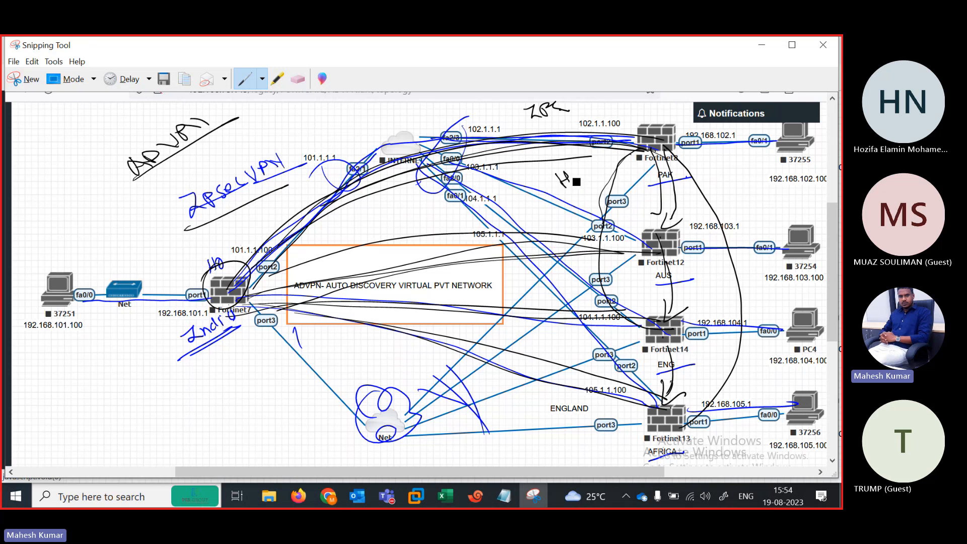
{"action": "left_click_drag", "start_coordinate": [576, 178], "coordinate": [604, 170]}
Step: Underline the new word and ADVPN, then draw a box around ADVPN
{"action": "left_click_drag", "start_coordinate": [555, 197], "coordinate": [606, 168]}
{"action": "left_click_drag", "start_coordinate": [569, 193], "coordinate": [614, 169]}
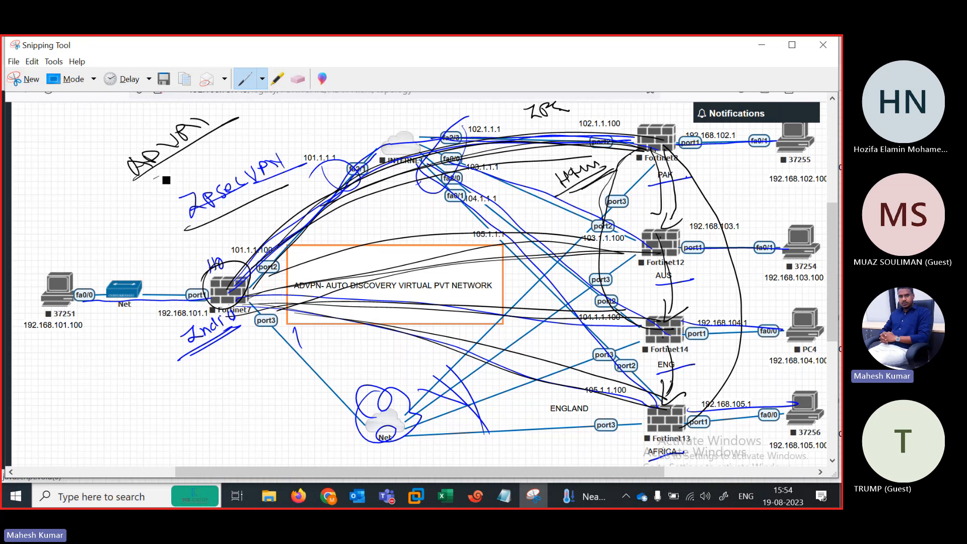
{"action": "left_click_drag", "start_coordinate": [141, 187], "coordinate": [249, 129]}
{"action": "mouse_move", "coordinate": [101, 155]}
{"action": "left_mouse_down"}
{"action": "mouse_move", "coordinate": [198, 161]}
{"action": "mouse_move", "coordinate": [141, 188]}
{"action": "left_mouse_up"}
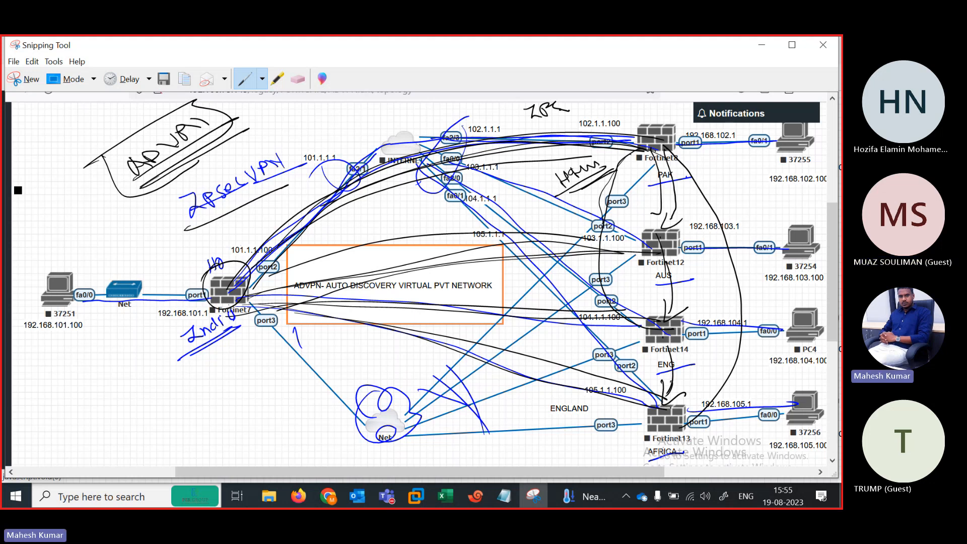
Step: Close the R1–R4, INTERNET and FW1 console tabs in Xshell and minimize it
{"action": "left_click", "coordinate": [299, 496]}
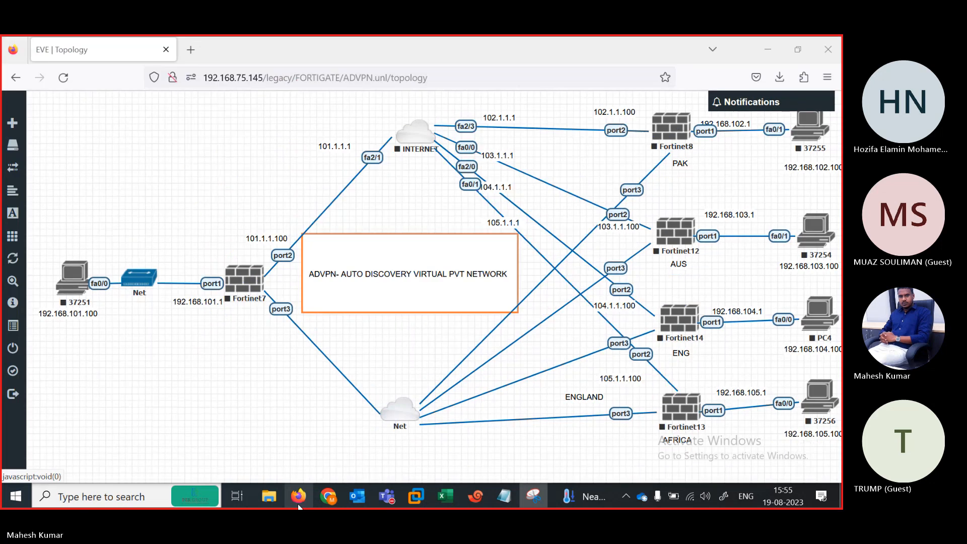
{"action": "left_click", "coordinate": [475, 495]}
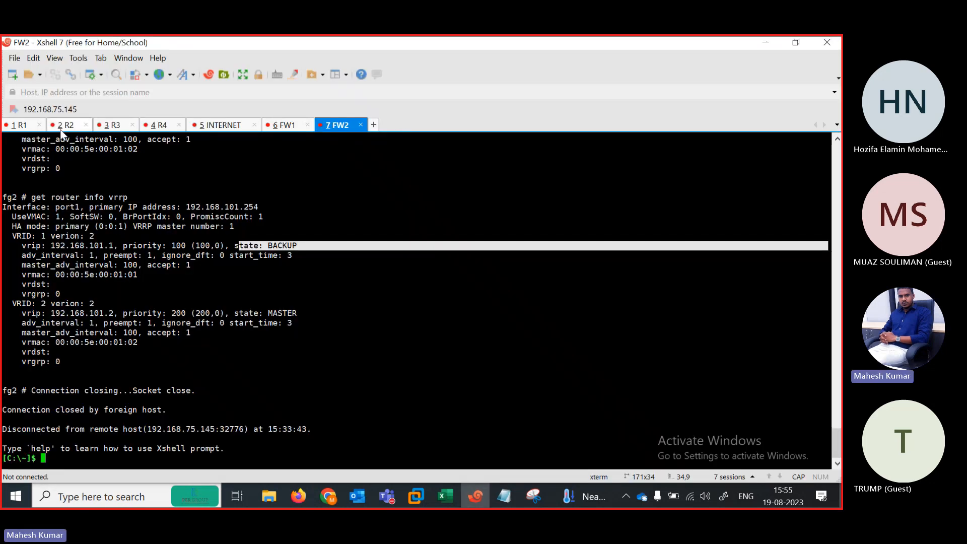
{"action": "left_click", "coordinate": [20, 125]}
{"action": "left_click", "coordinate": [41, 125]}
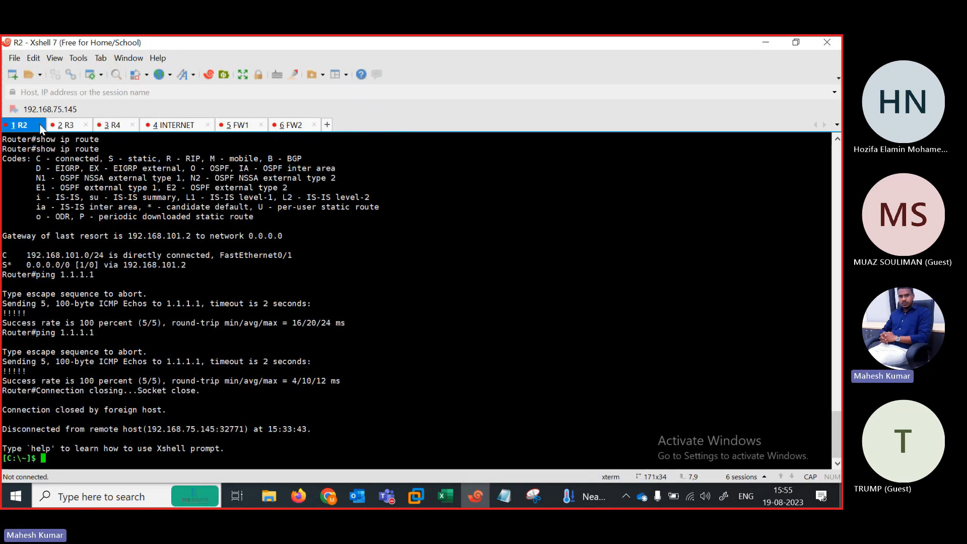
{"action": "left_click", "coordinate": [41, 125]}
{"action": "left_click", "coordinate": [41, 125]}
{"action": "left_click", "coordinate": [41, 125]}
{"action": "left_click", "coordinate": [70, 125]}
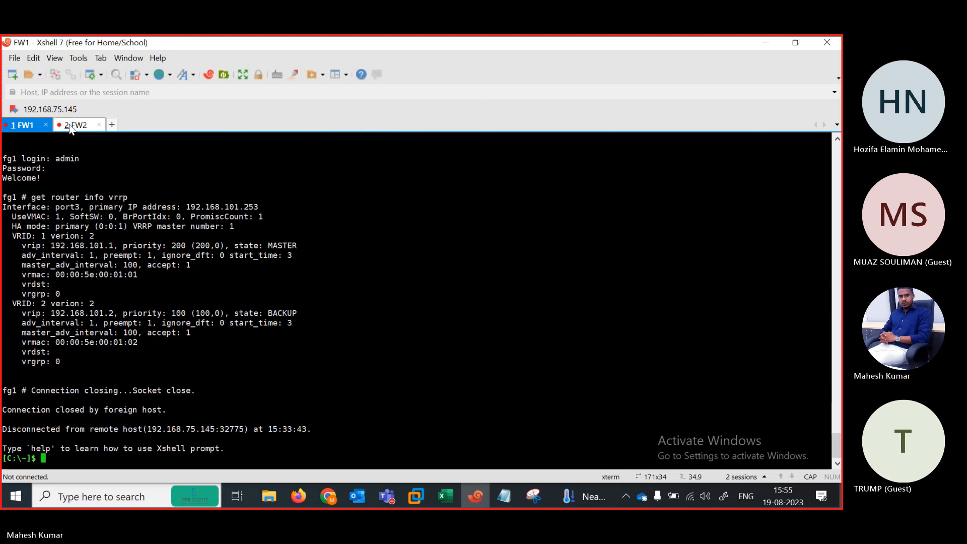
{"action": "left_click", "coordinate": [46, 125]}
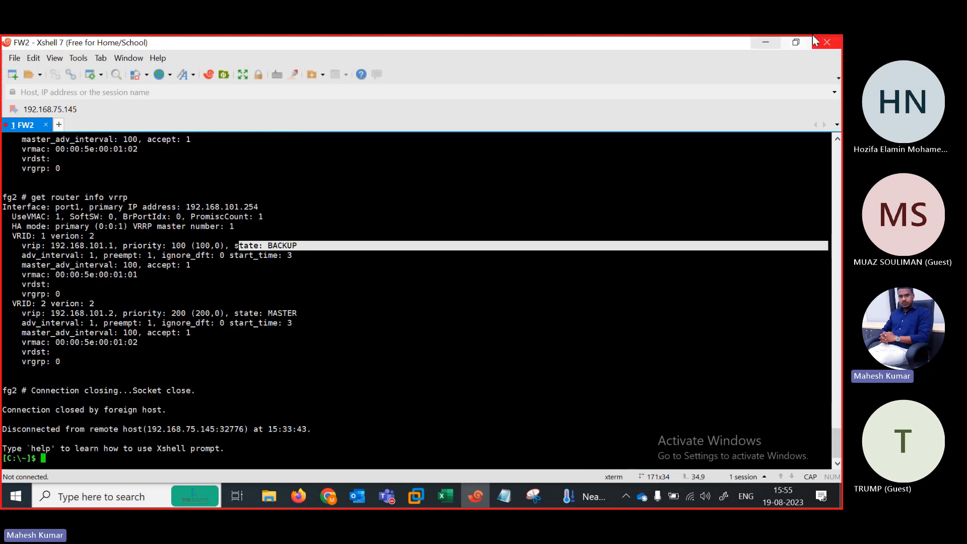
{"action": "left_click", "coordinate": [764, 43]}
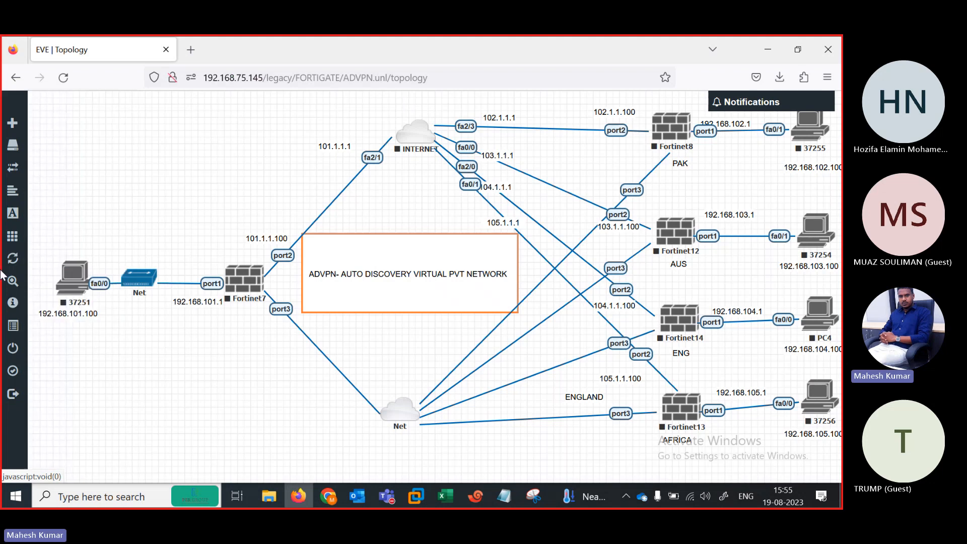
Step: Wipe all lab nodes with confirmation, then start all nodes
{"action": "left_click", "coordinate": [46, 240]}
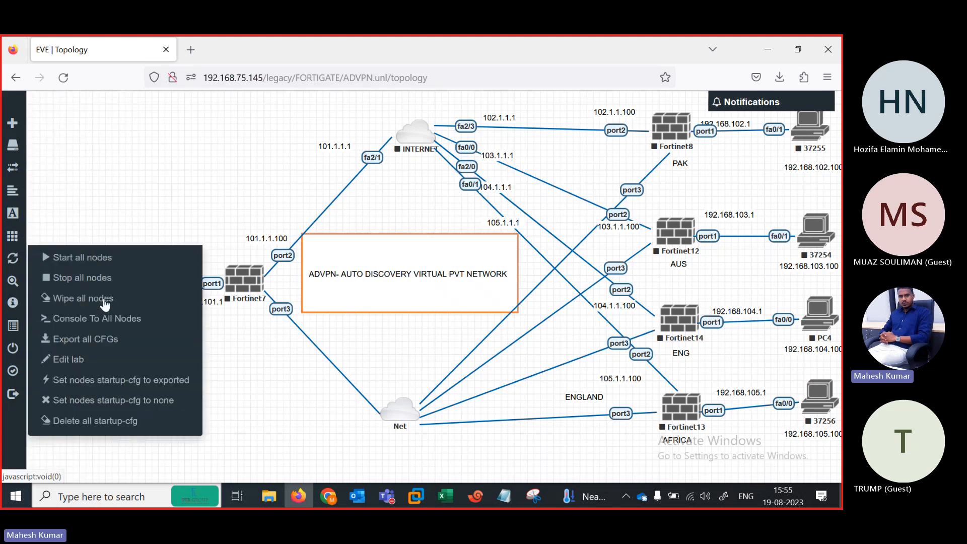
{"action": "left_click", "coordinate": [68, 302]}
{"action": "left_click", "coordinate": [378, 188]}
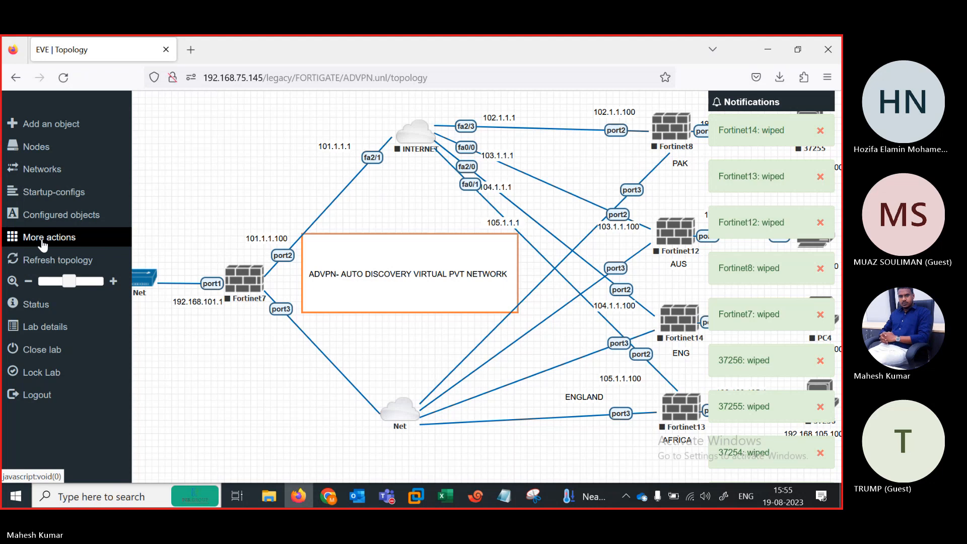
{"action": "left_click", "coordinate": [38, 241]}
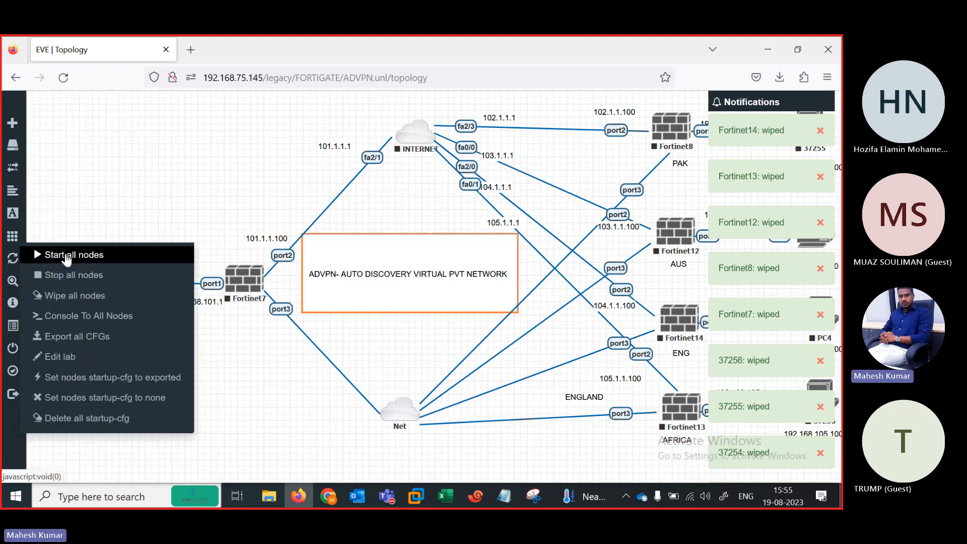
{"action": "left_click", "coordinate": [66, 252]}
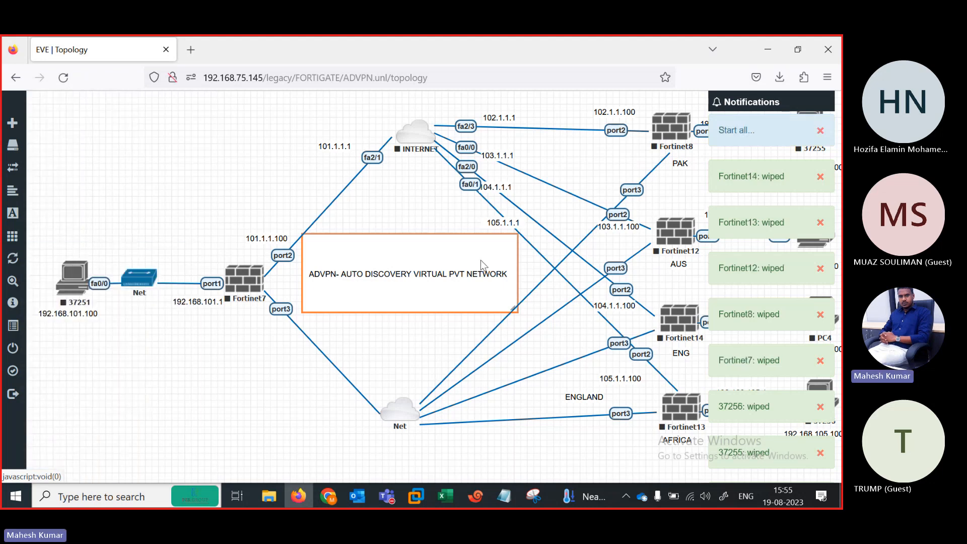
{"action": "left_click", "coordinate": [275, 496]}
Step: Close the VRRP notes, open the ADVPN file from D:\CONFIGURATION TEXT, then return to EVE
{"action": "left_click", "coordinate": [504, 496]}
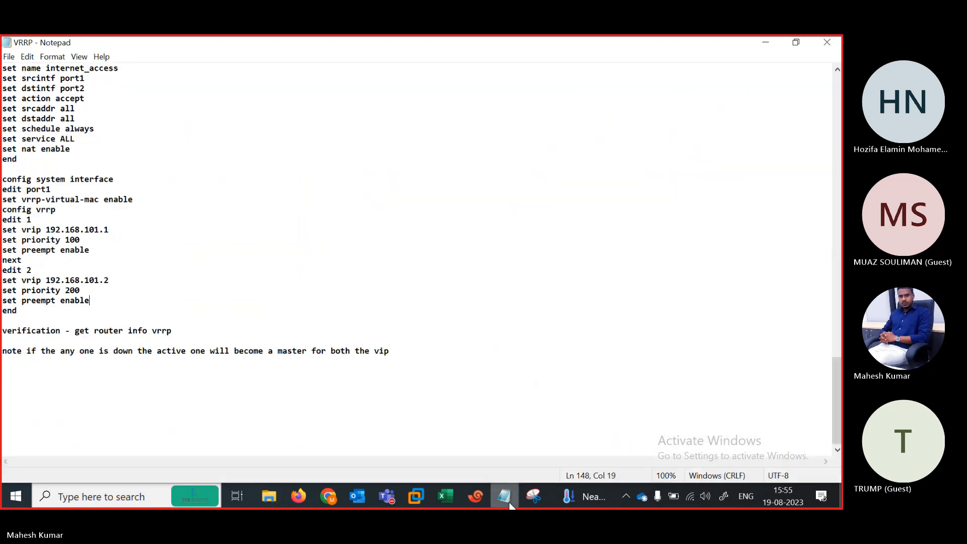
{"action": "left_click", "coordinate": [827, 42]}
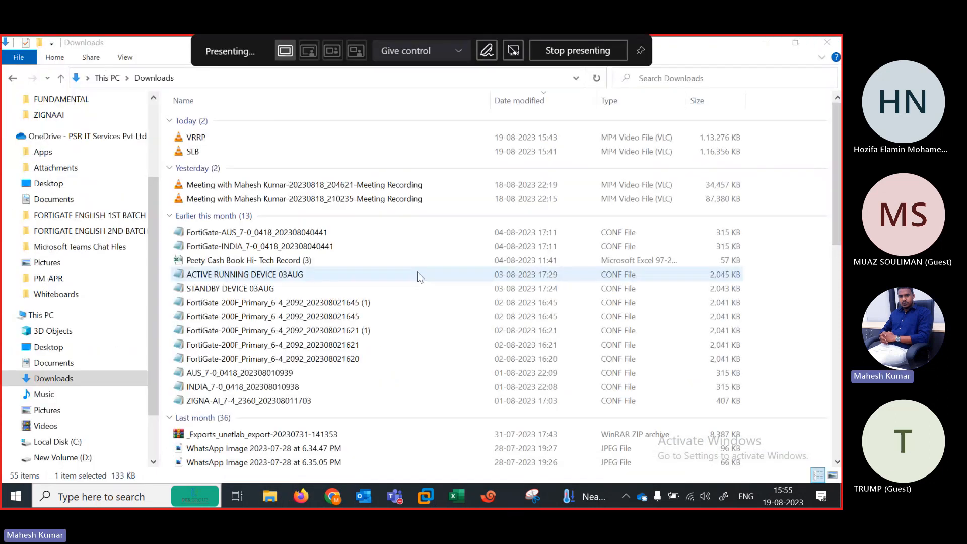
{"action": "left_click", "coordinate": [42, 315]}
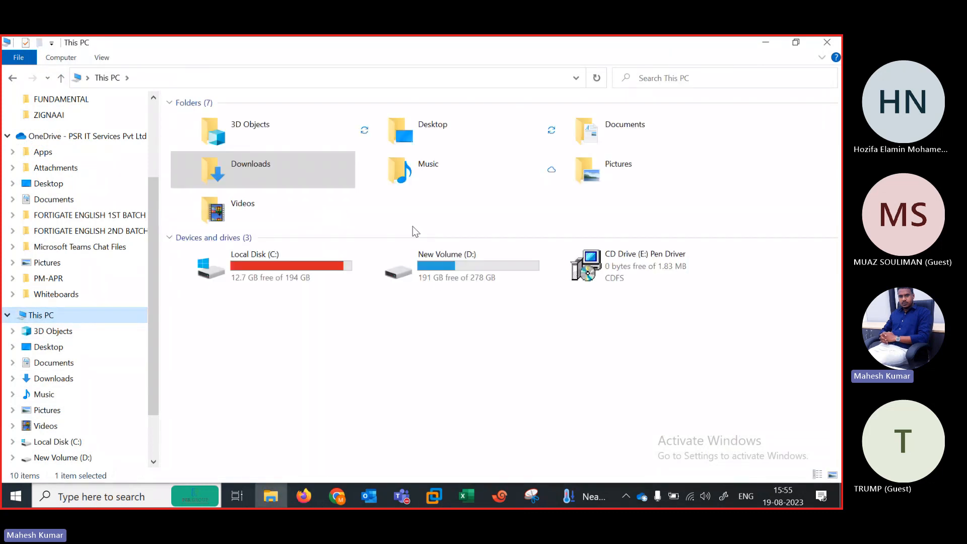
{"action": "double_click", "coordinate": [442, 282]}
{"action": "double_click", "coordinate": [207, 150]}
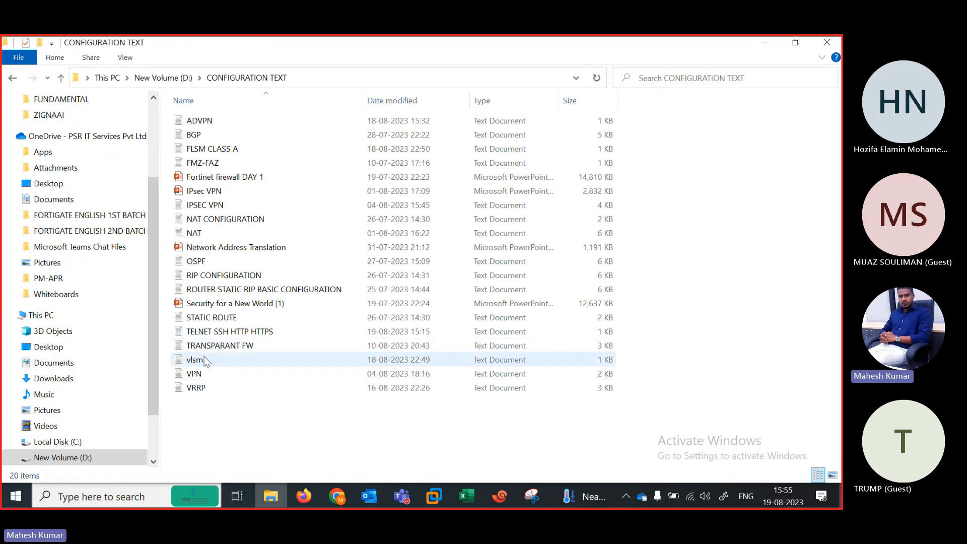
{"action": "left_click", "coordinate": [195, 121]}
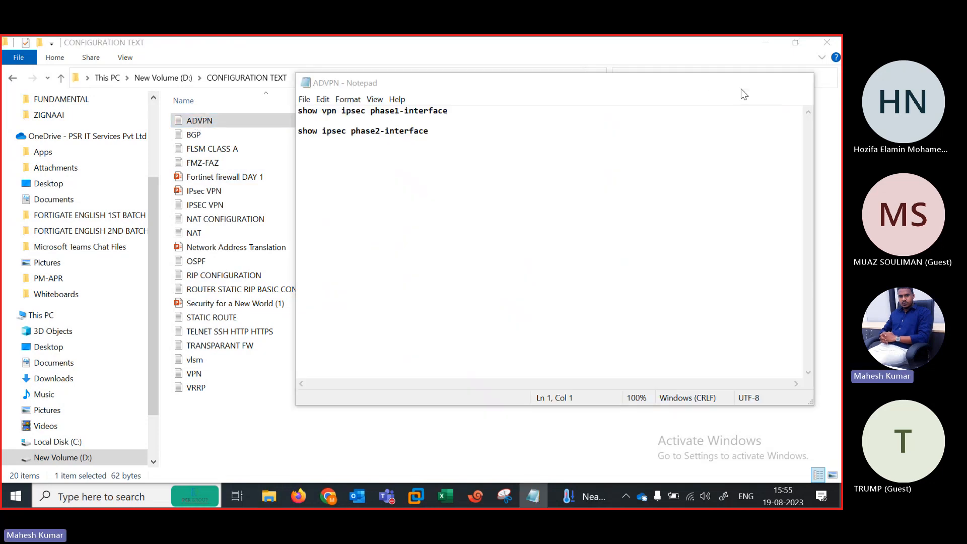
{"action": "left_click", "coordinate": [738, 84]}
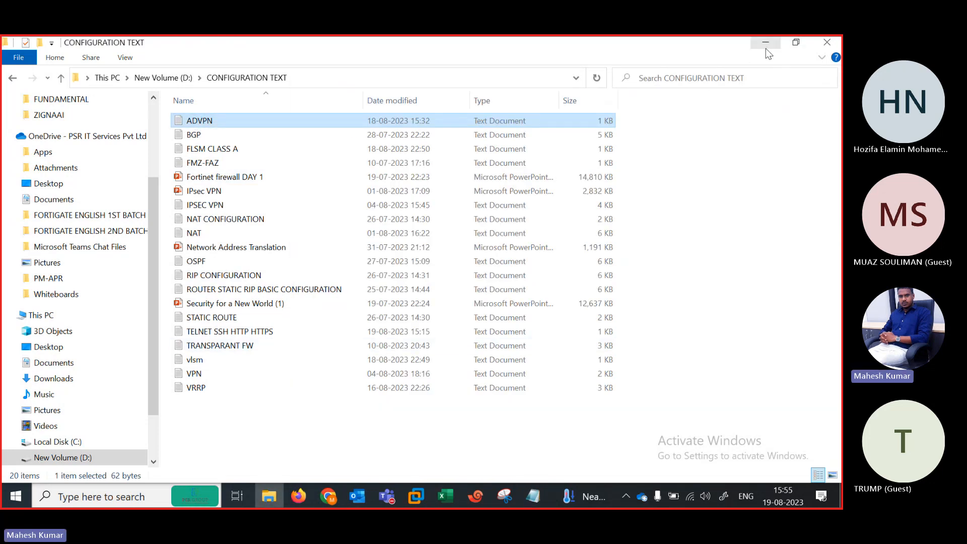
{"action": "left_click", "coordinate": [765, 49]}
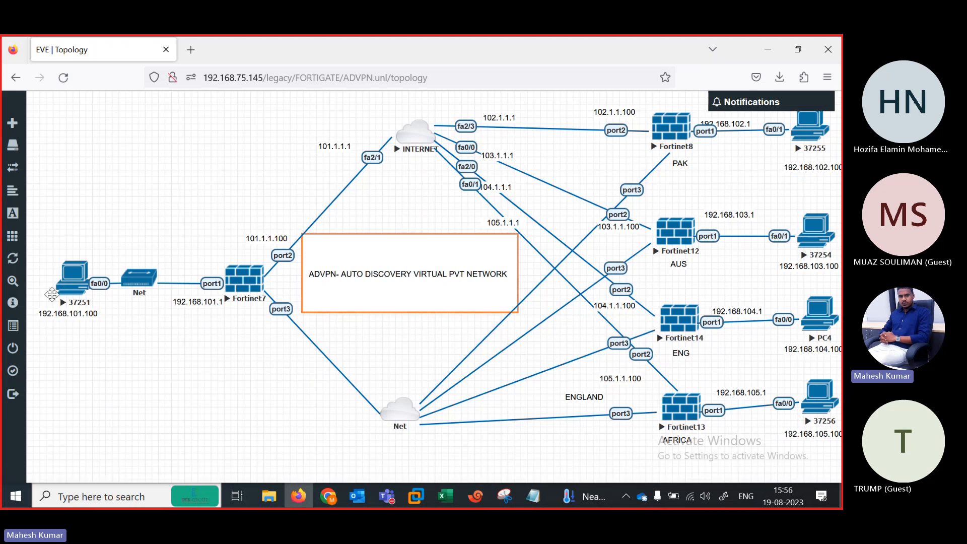
Step: Add an 'INDIA' text object to the canvas and place it beside Fortinet7
{"action": "right_click", "coordinate": [196, 355]}
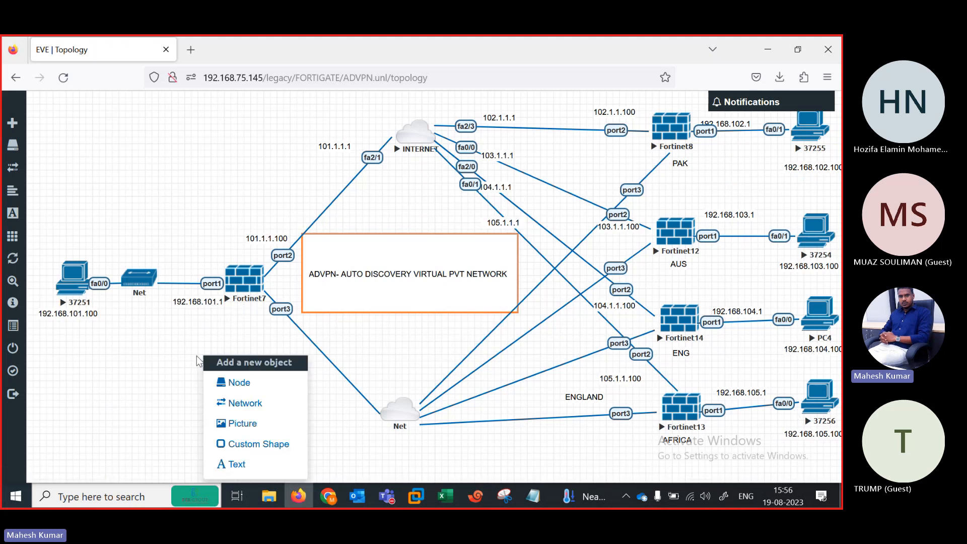
{"action": "left_click", "coordinate": [249, 466]}
{"action": "type", "text": "INDIA"}
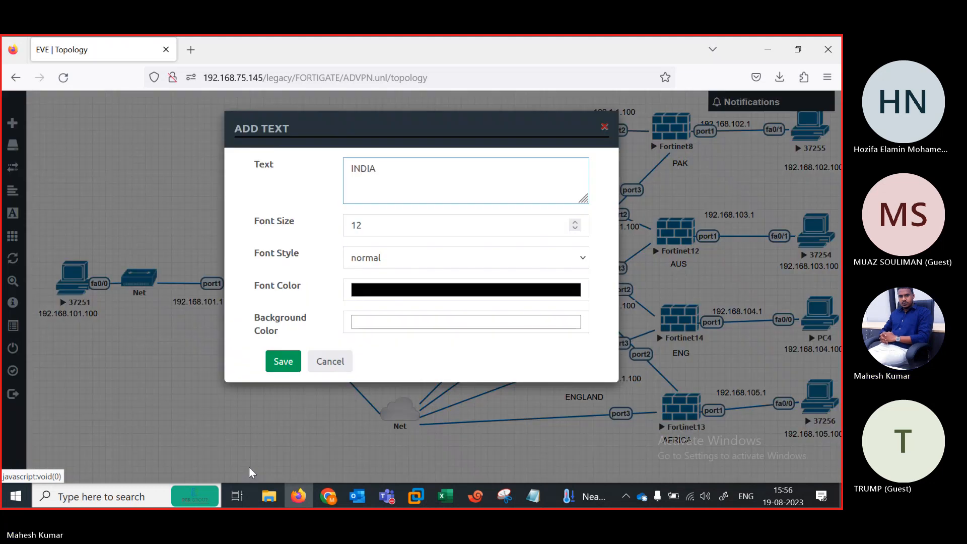
{"action": "left_click", "coordinate": [280, 362]}
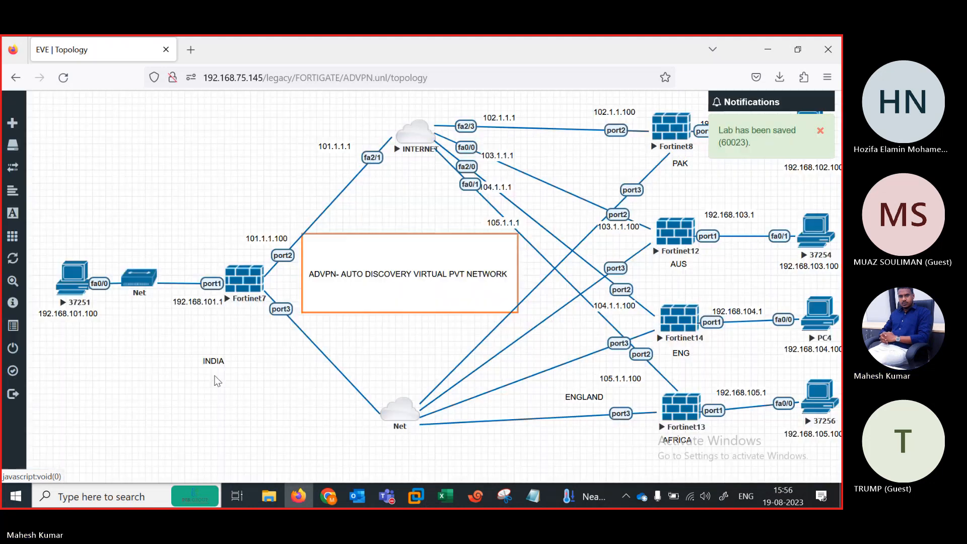
{"action": "left_click_drag", "start_coordinate": [203, 360], "coordinate": [231, 315]}
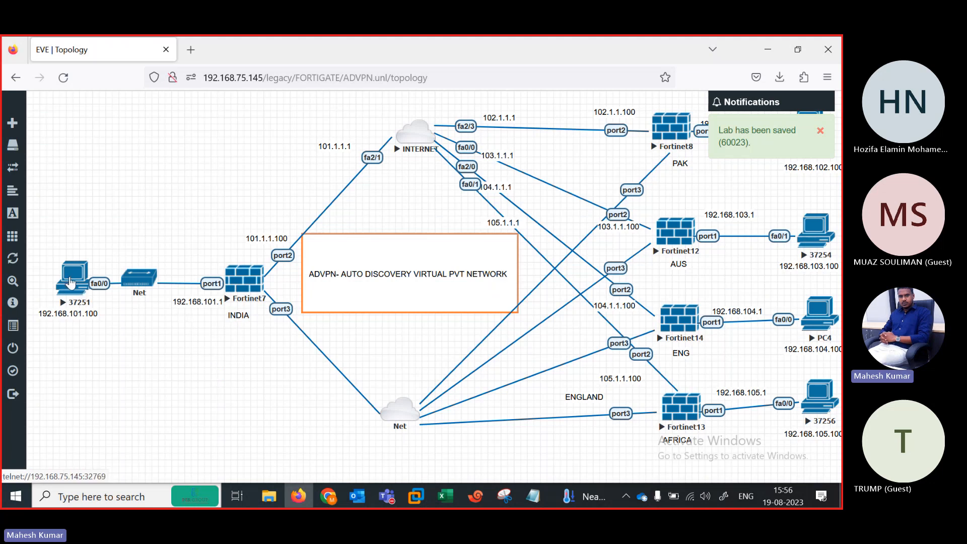
Step: Open PC 37251's console, close the old FW2 session, and rename the new session R1
{"action": "left_click", "coordinate": [70, 282]}
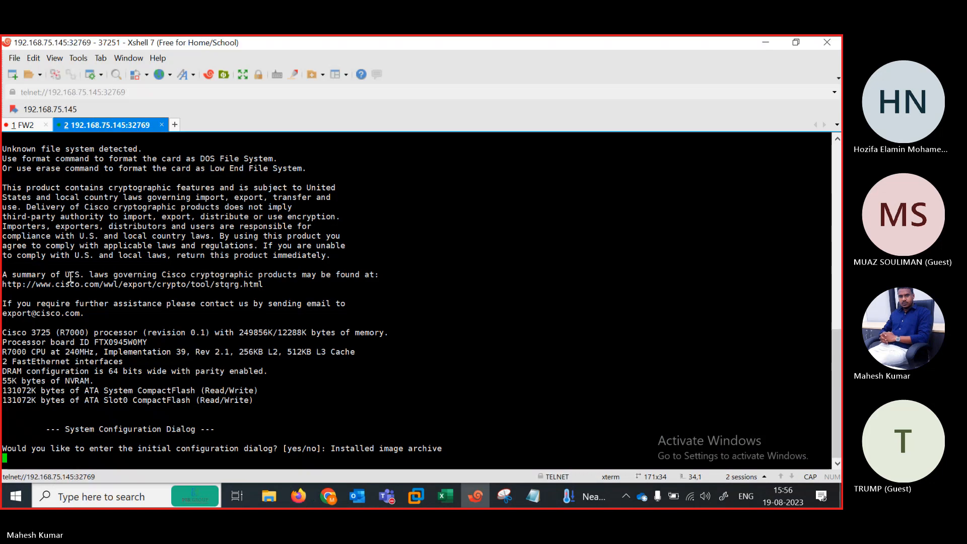
{"action": "left_click", "coordinate": [48, 125]}
{"action": "key", "text": "Return"}
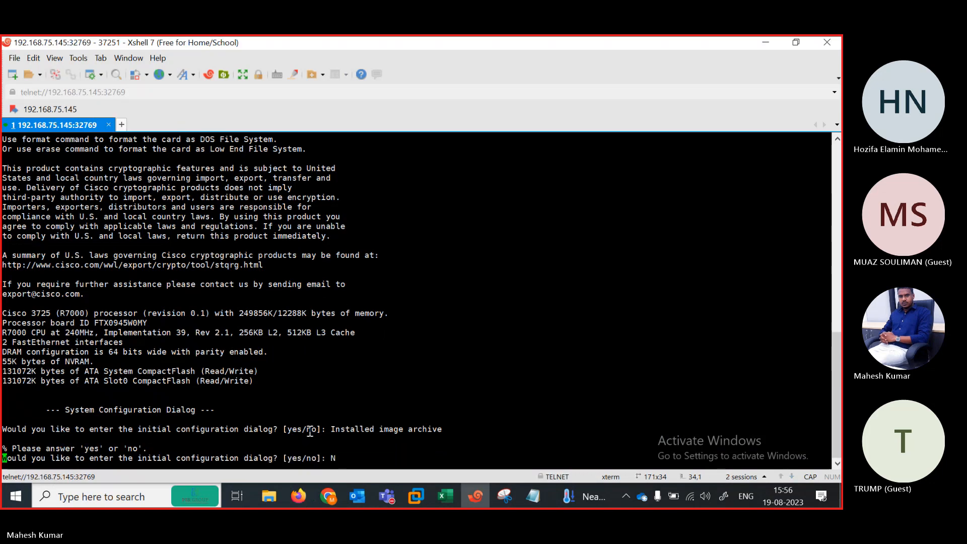
{"action": "right_click", "coordinate": [35, 122]}
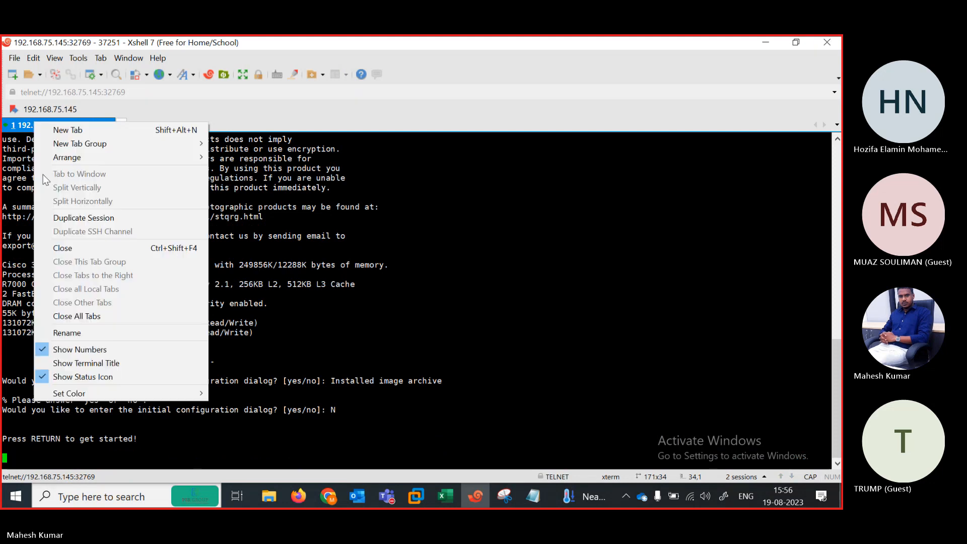
{"action": "left_click", "coordinate": [75, 334]}
{"action": "type", "text": "R1"}
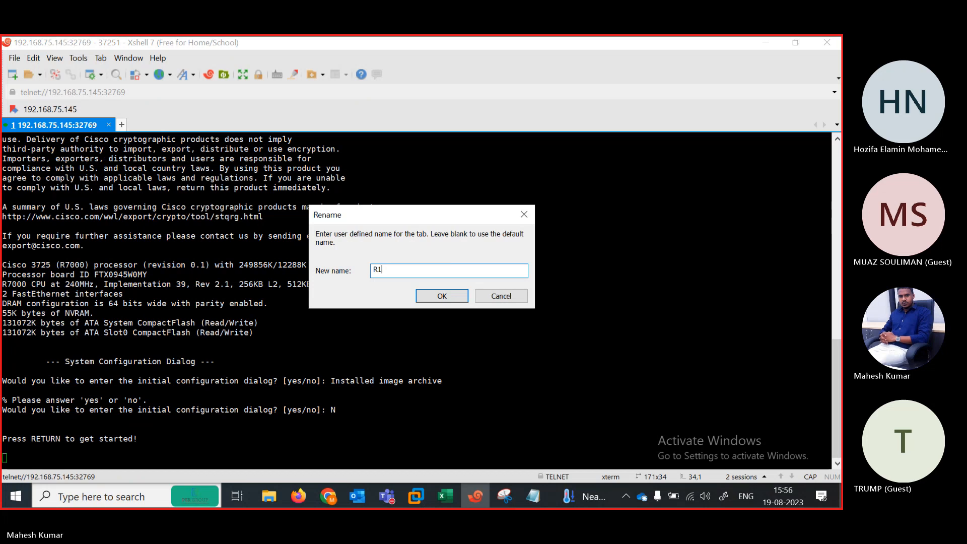
{"action": "key", "text": "Return"}
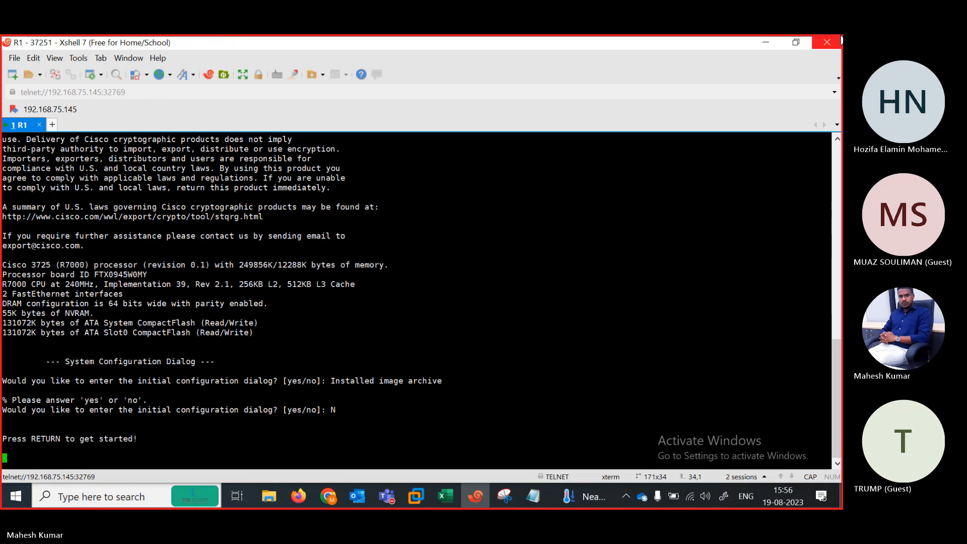
Step: Open the INTERNET router's console, name its session INTERNET, and answer N to setup
{"action": "left_click", "coordinate": [766, 45]}
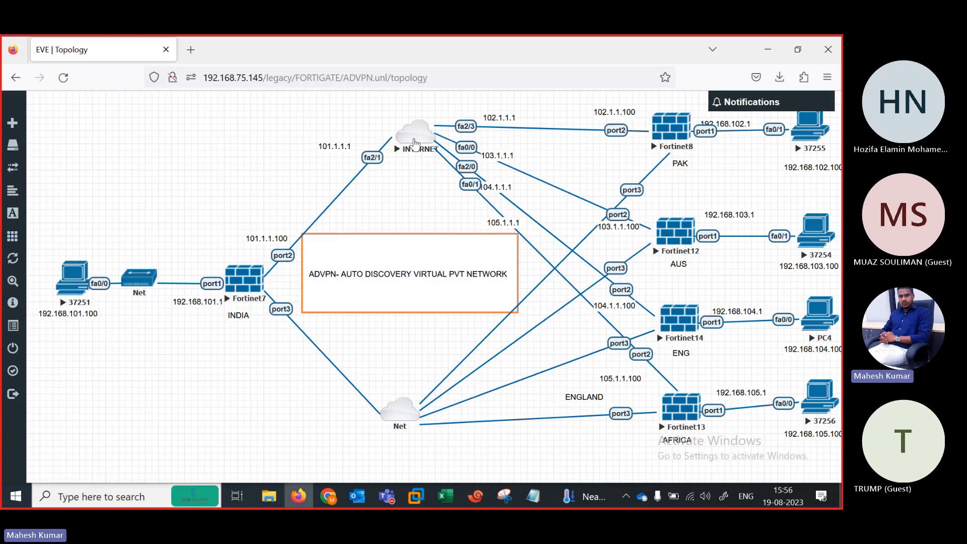
{"action": "left_click", "coordinate": [414, 143]}
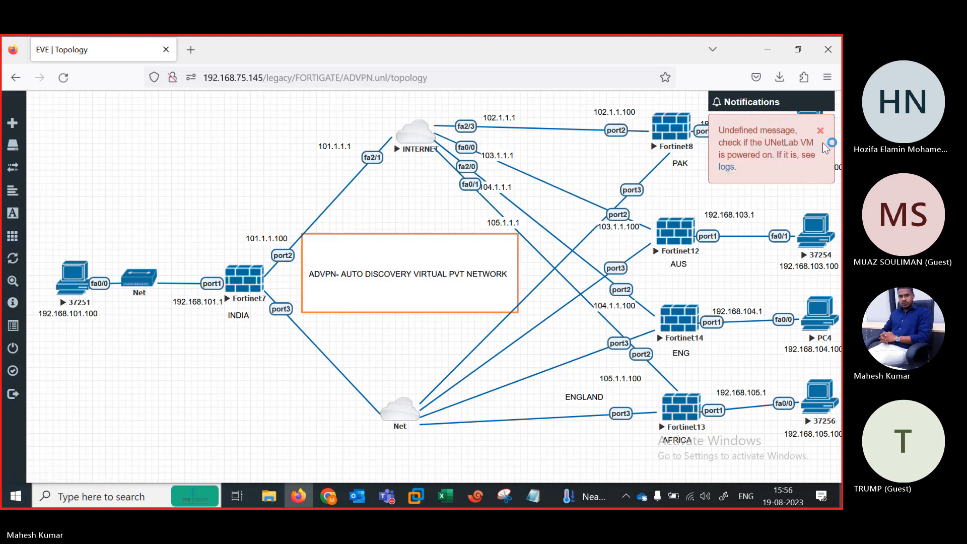
{"action": "left_click", "coordinate": [820, 131]}
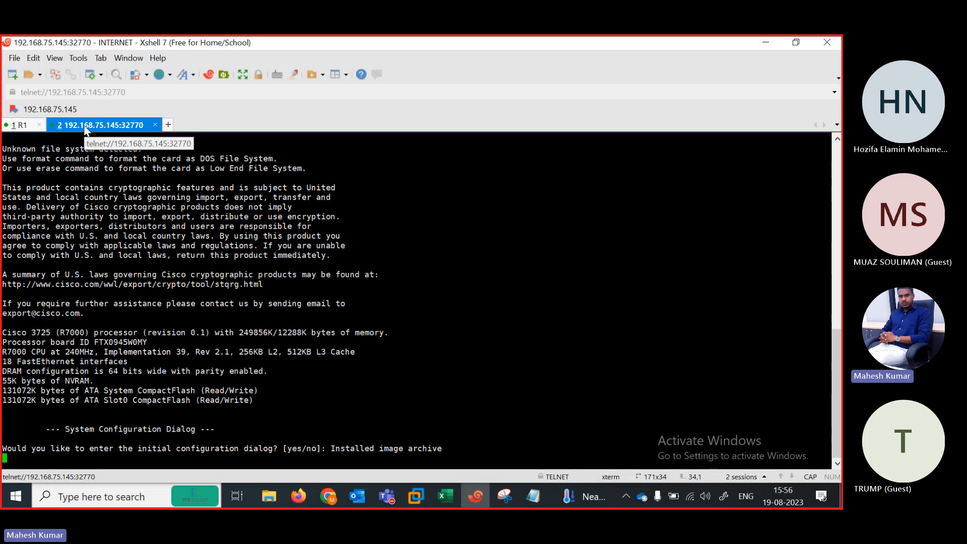
{"action": "right_click", "coordinate": [86, 130]}
{"action": "left_click", "coordinate": [120, 334]}
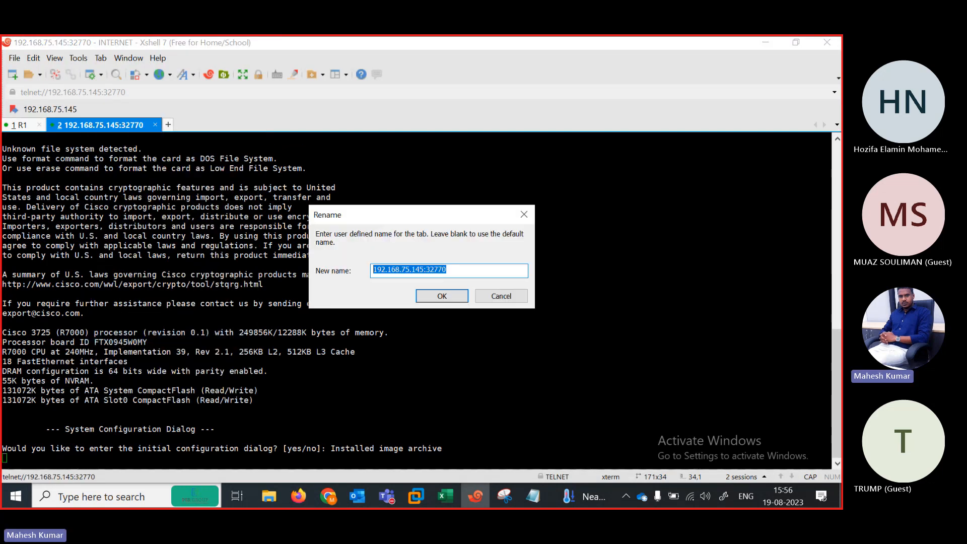
{"action": "type", "text": "INTERNET"}
{"action": "key", "text": "Return"}
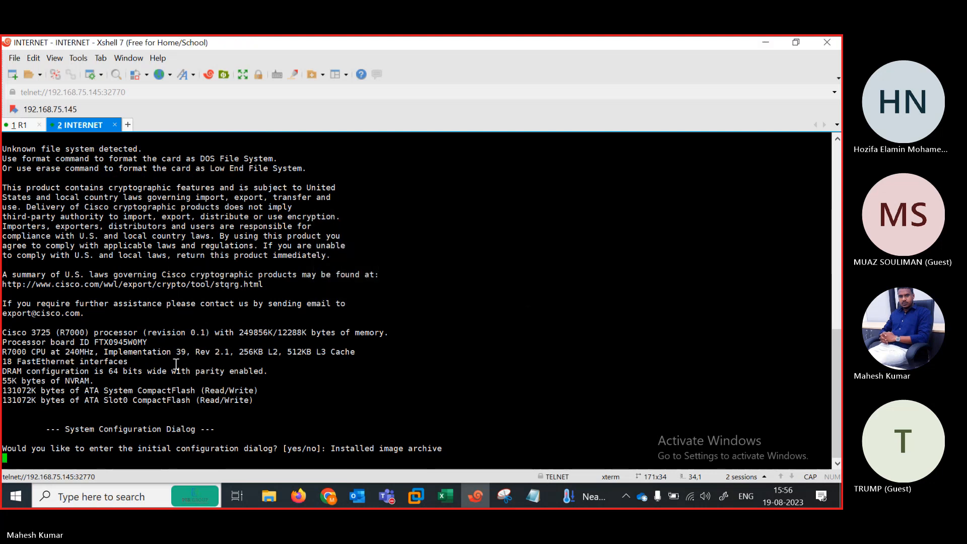
{"action": "key", "text": "Return"}
{"action": "type", "text": "N"}
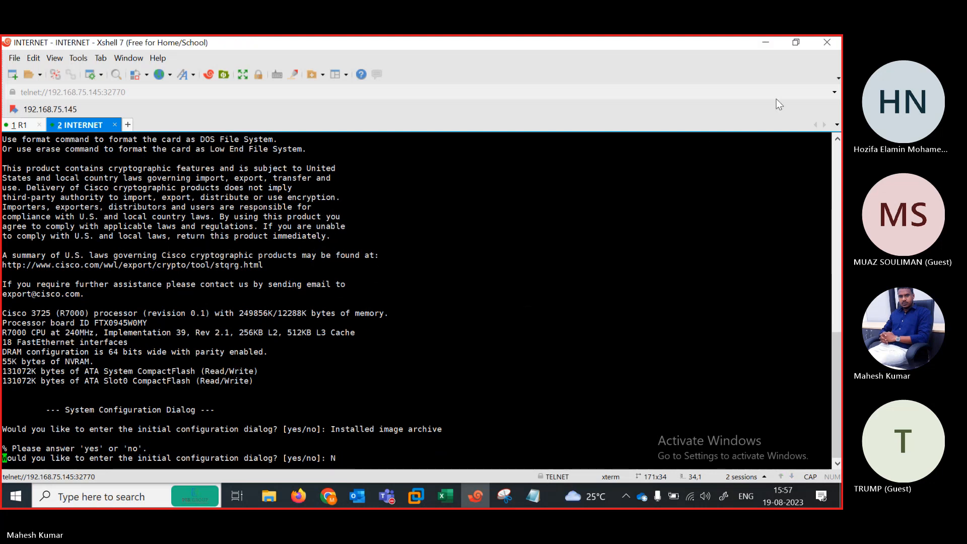
Step: Open PC 37255's console as a session named PAK LOCAL and decline setup
{"action": "left_click", "coordinate": [766, 42]}
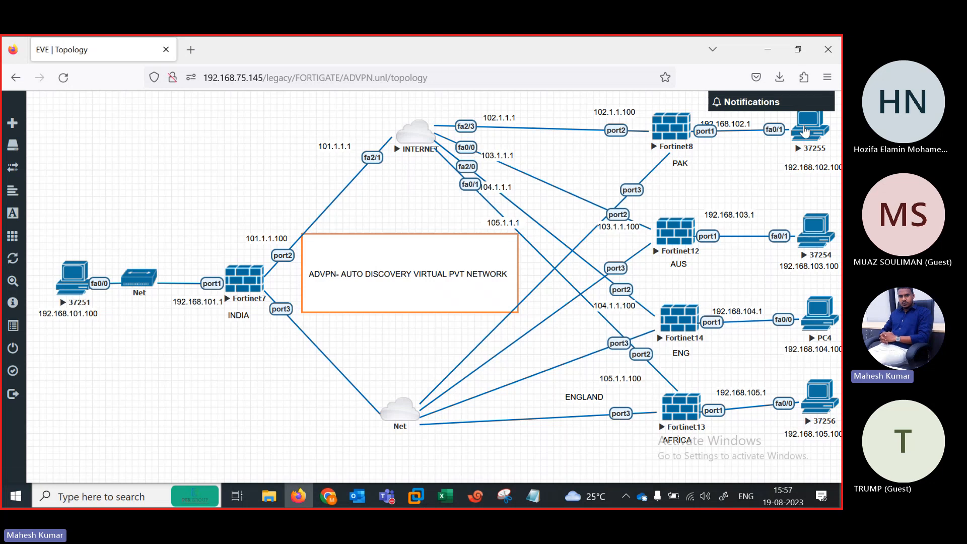
{"action": "left_click", "coordinate": [804, 131]}
{"action": "left_click", "coordinate": [782, 155]}
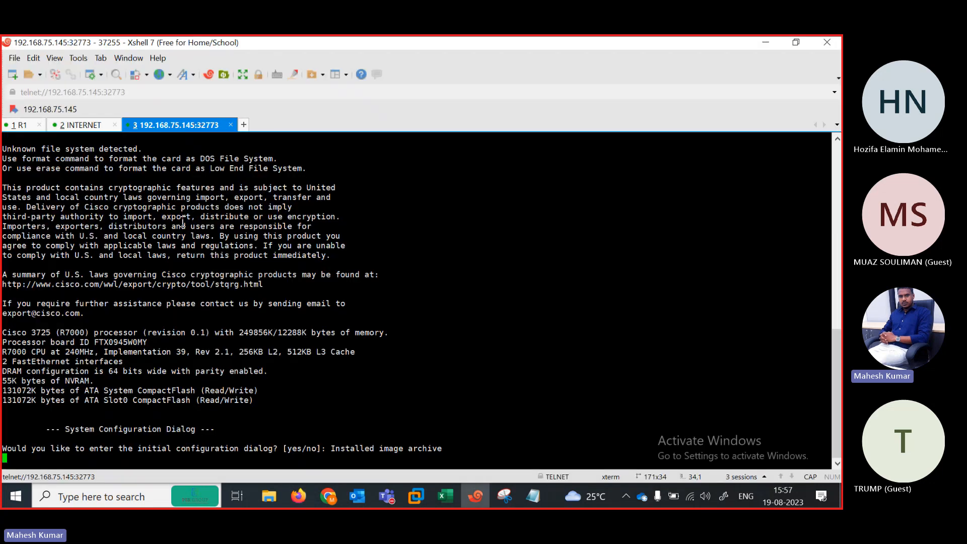
{"action": "right_click", "coordinate": [152, 126]}
{"action": "left_click", "coordinate": [179, 335]}
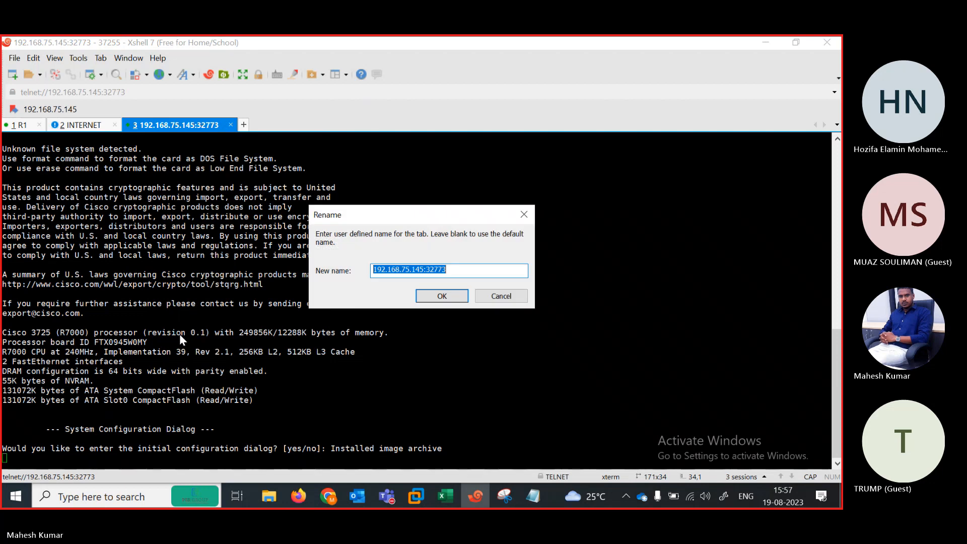
{"action": "type", "text": "PAKL"}
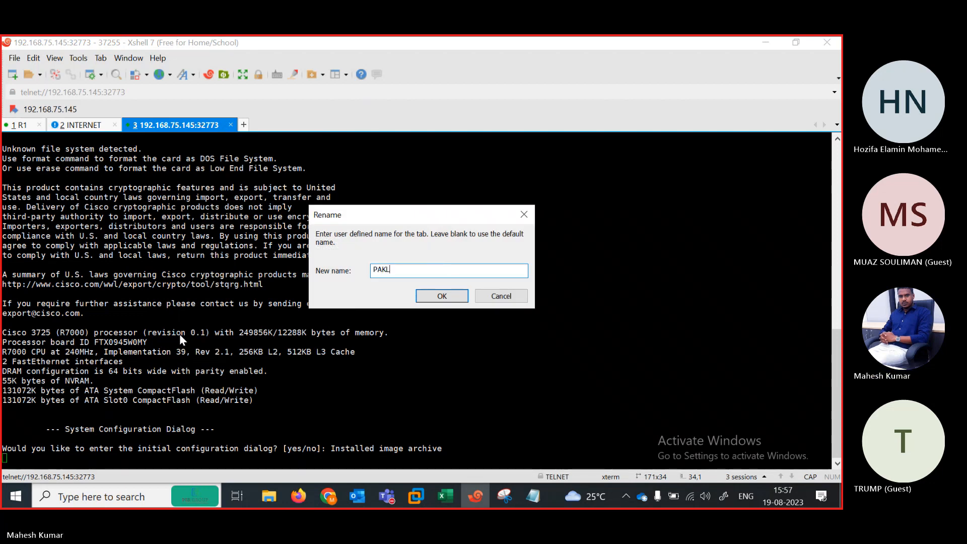
{"action": "key", "text": "BackSpace"}
{"action": "type", "text": " LOCAL"}
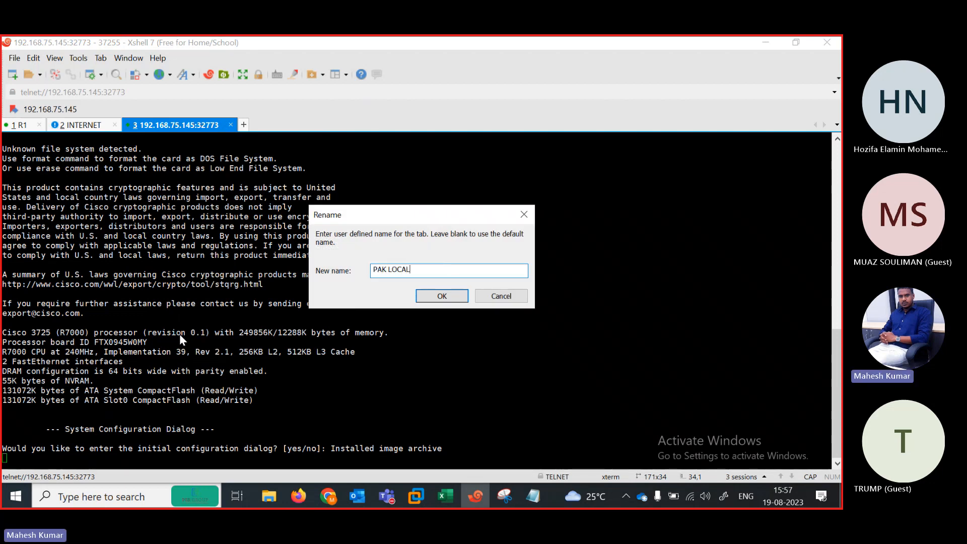
{"action": "key", "text": "Return"}
{"action": "key", "text": "Return"}
{"action": "type", "text": "N"}
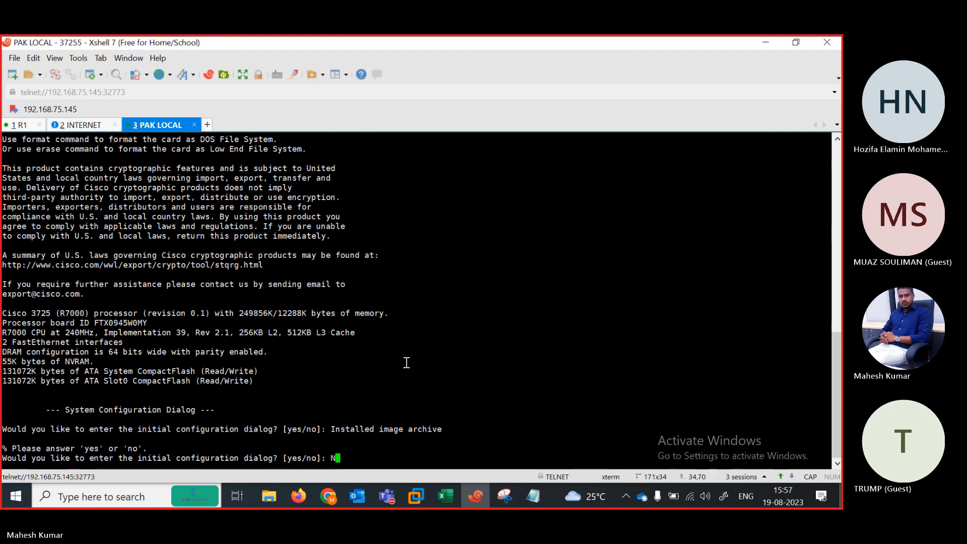
Step: Rename the 37254 console session to AUS LOCAL
{"action": "key", "text": "alt+Tab"}
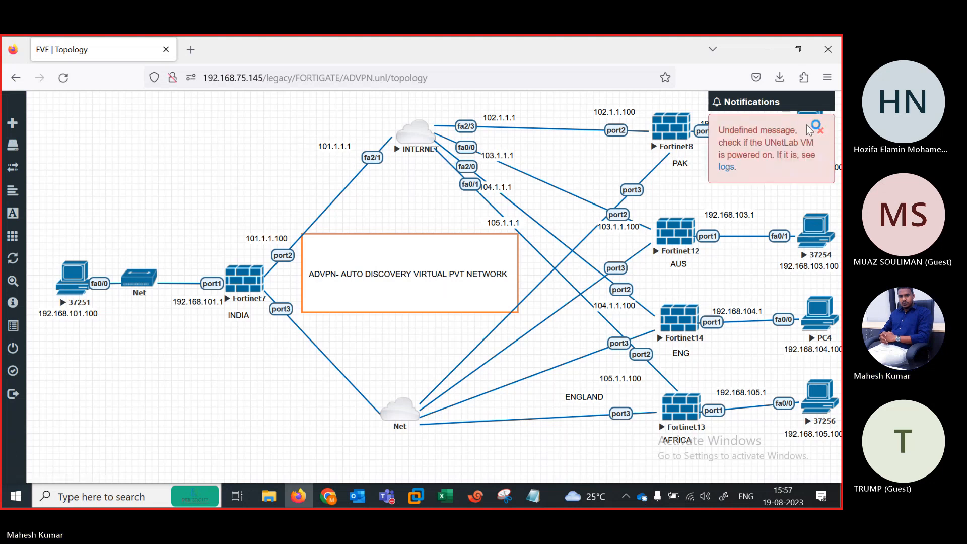
{"action": "left_click", "coordinate": [819, 131]}
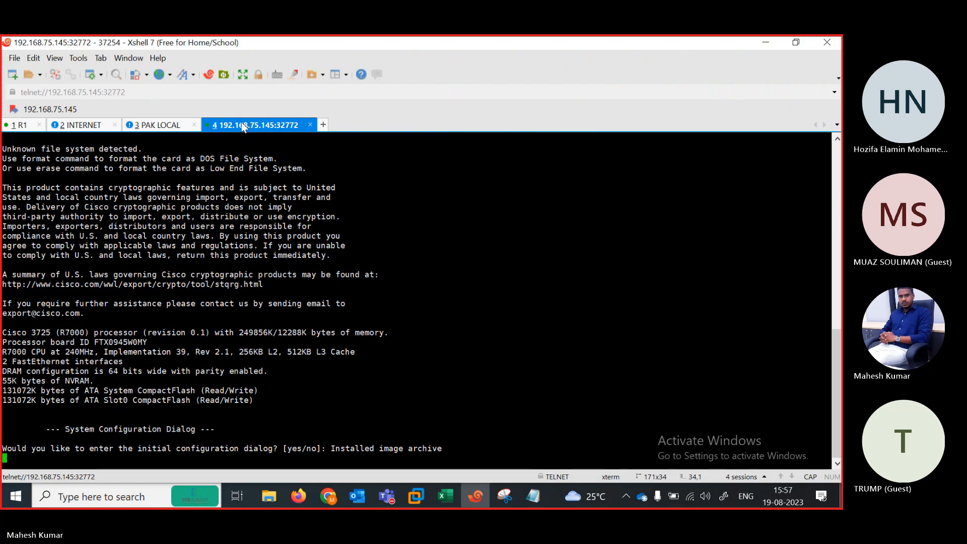
{"action": "right_click", "coordinate": [242, 127]}
{"action": "left_click", "coordinate": [288, 348]}
{"action": "type", "text": "A"}
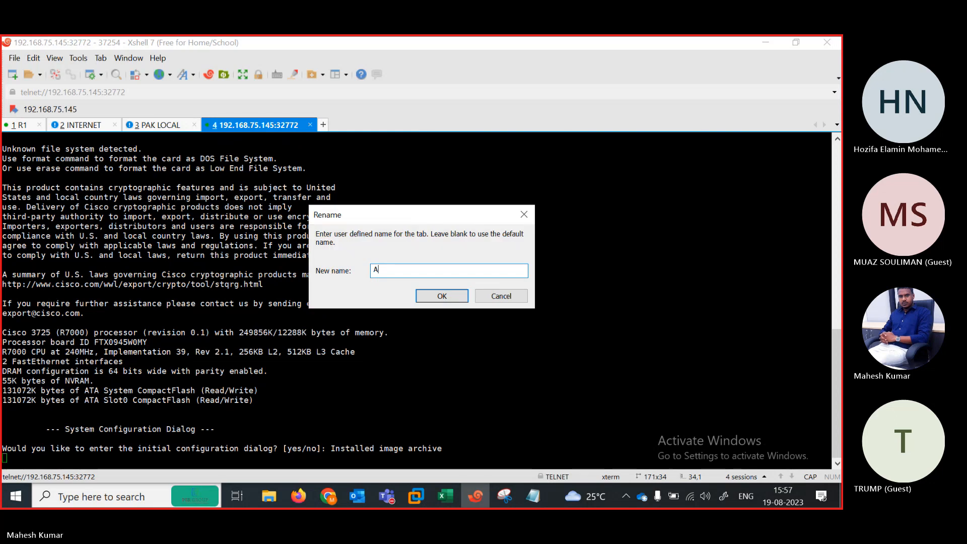
{"action": "type", "text": "US LOCAL"}
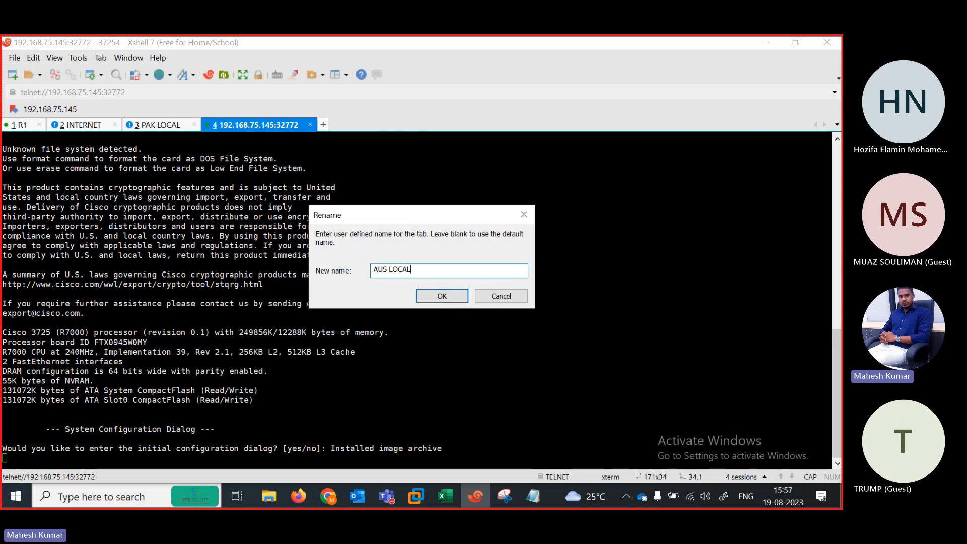
{"action": "left_click", "coordinate": [442, 298]}
{"action": "key", "text": "Return"}
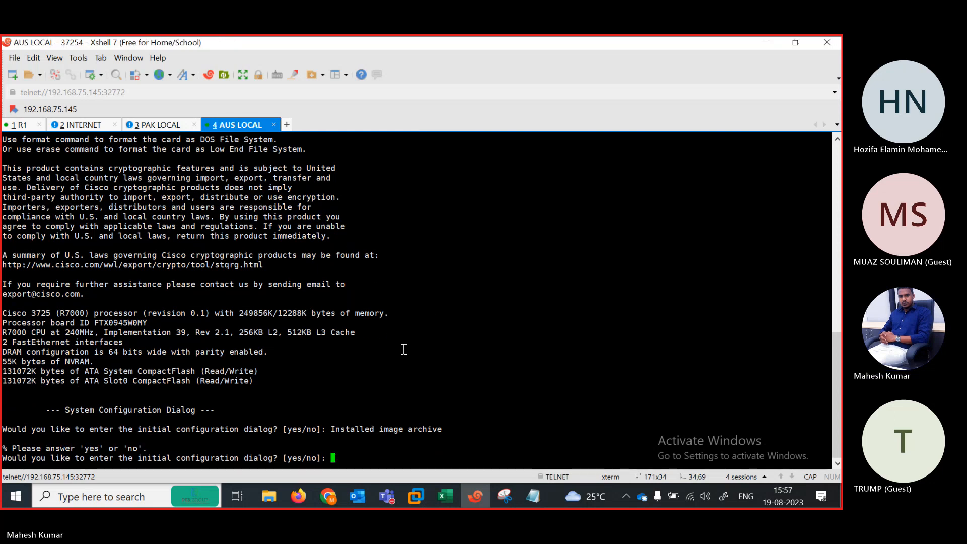
Step: Rename the PC4 console session to ENG LOCAL and decline the setup dialog
{"action": "left_click", "coordinate": [765, 43]}
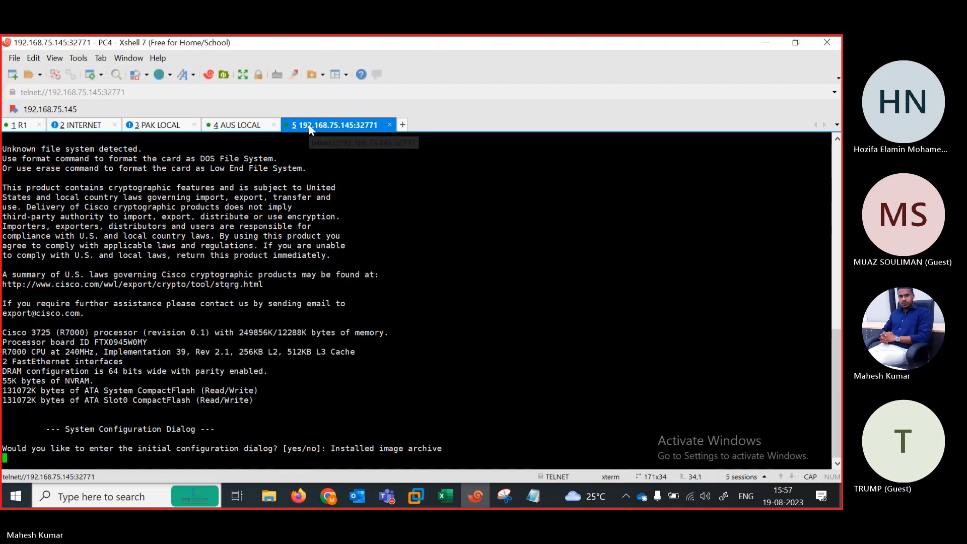
{"action": "right_click", "coordinate": [309, 129]}
{"action": "left_click", "coordinate": [335, 334]}
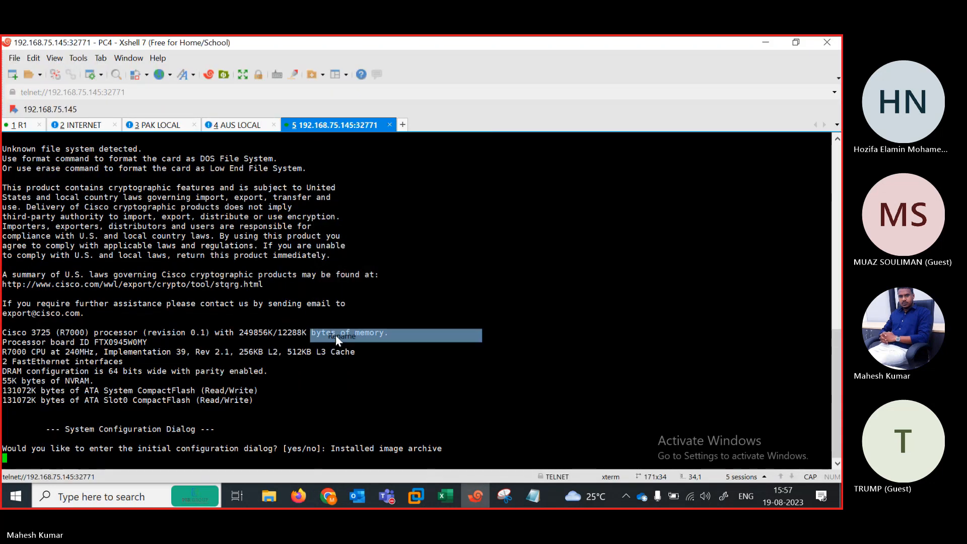
{"action": "type", "text": "ENG LOCAL"}
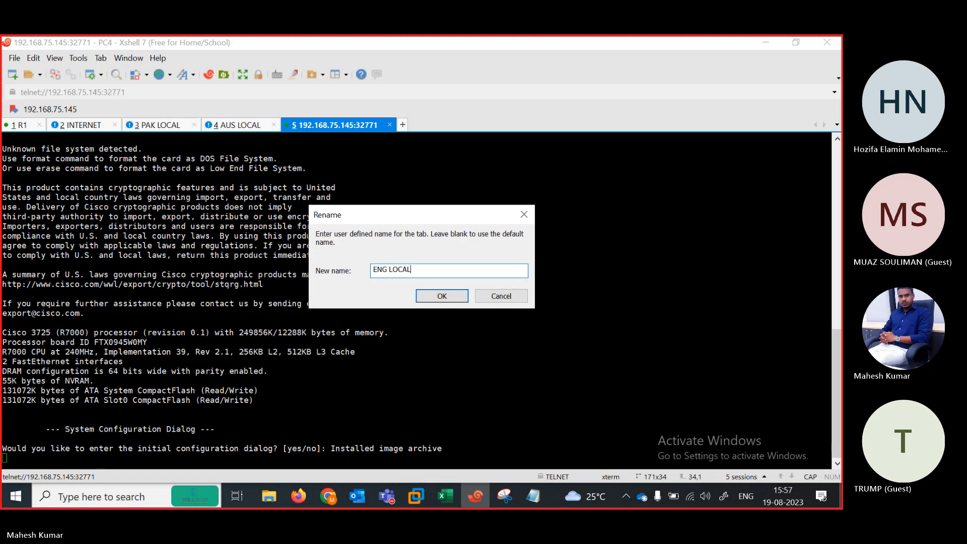
{"action": "key", "text": "Return"}
{"action": "key", "text": "Return"}
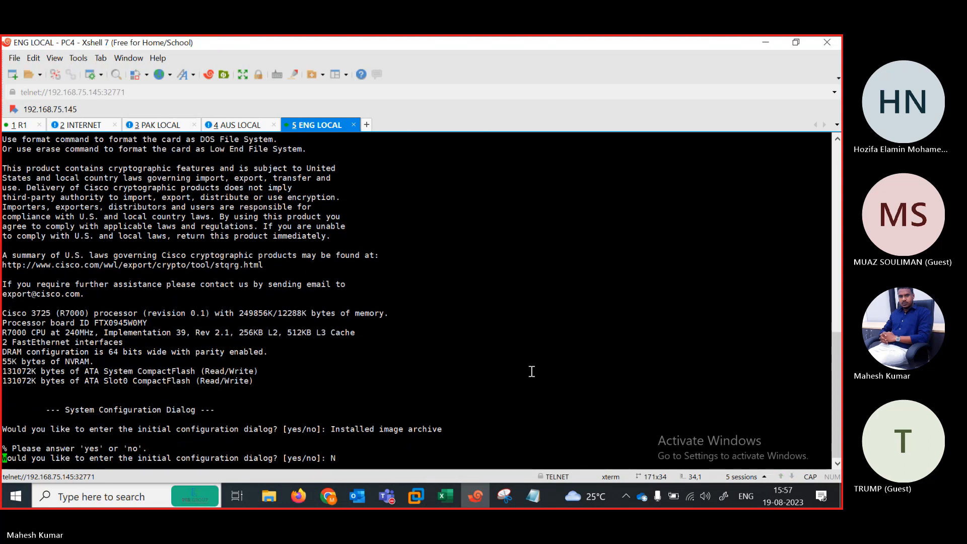
{"action": "type", "text": "N"}
{"action": "key", "text": "Return"}
Step: Open the AFRICA PC 37256 console as a new session named AFRICA LOCAL
{"action": "left_click", "coordinate": [770, 47]}
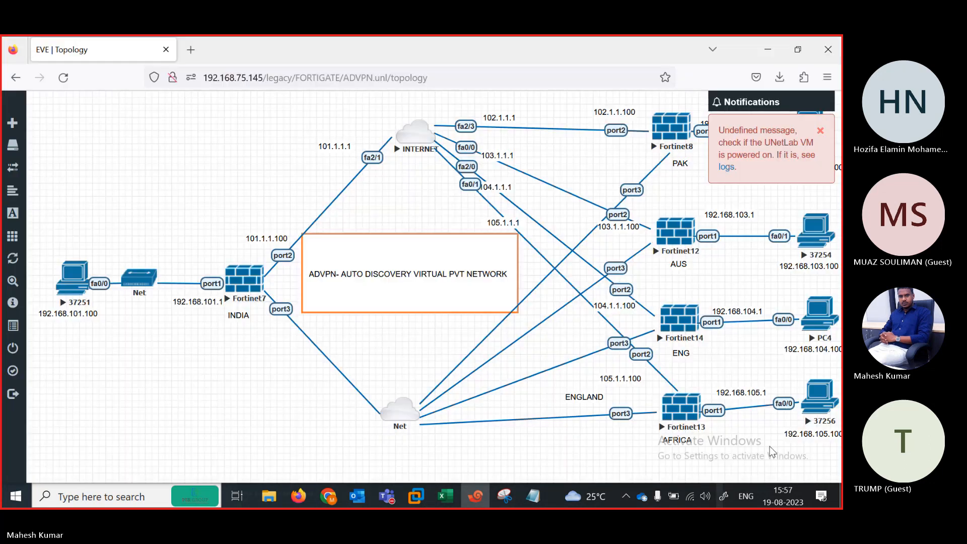
{"action": "left_click", "coordinate": [816, 395]}
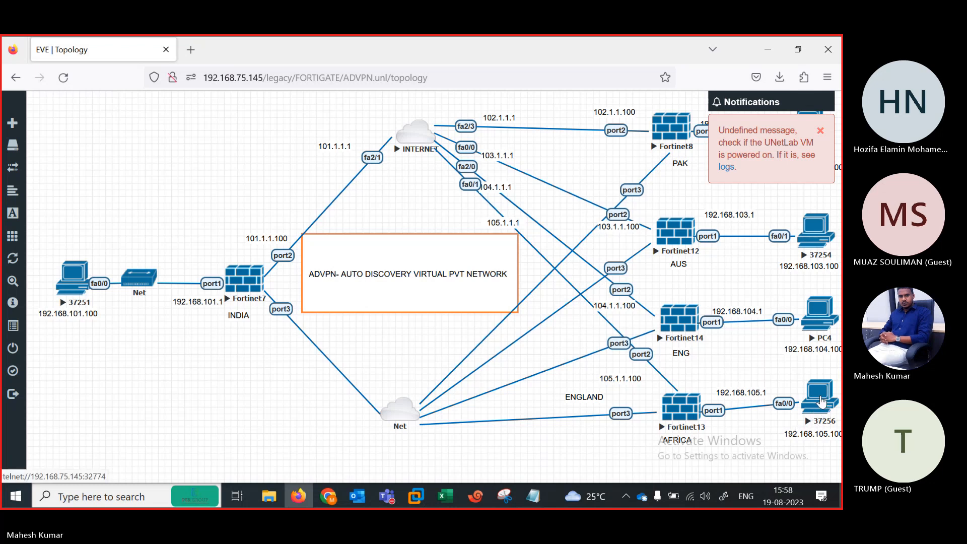
{"action": "left_click", "coordinate": [820, 404]}
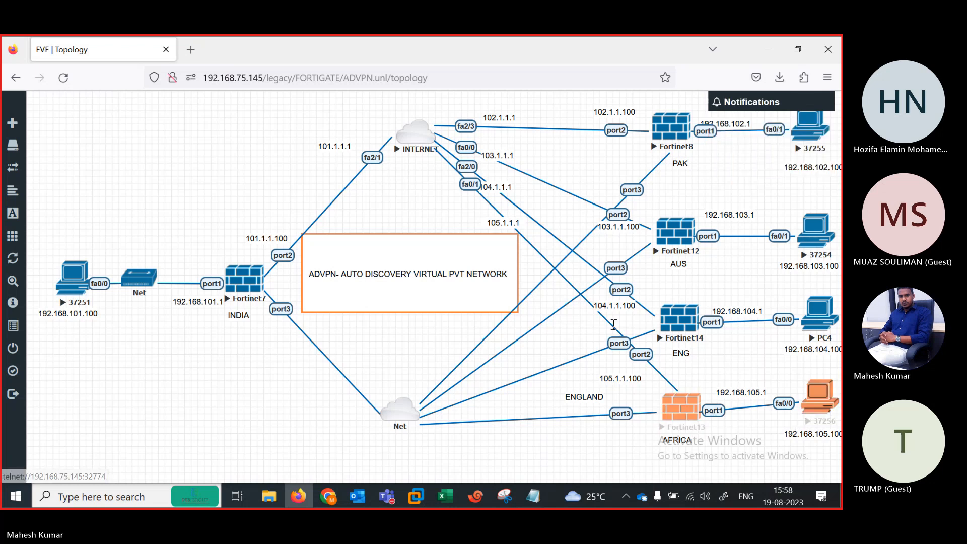
{"action": "right_click", "coordinate": [387, 129]}
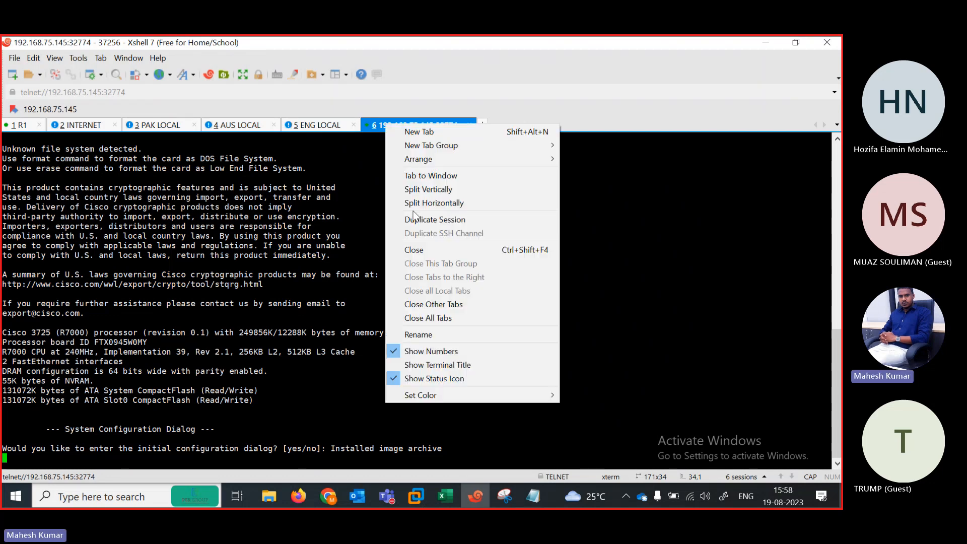
{"action": "left_click", "coordinate": [434, 330]}
{"action": "type", "text": "AFRI"}
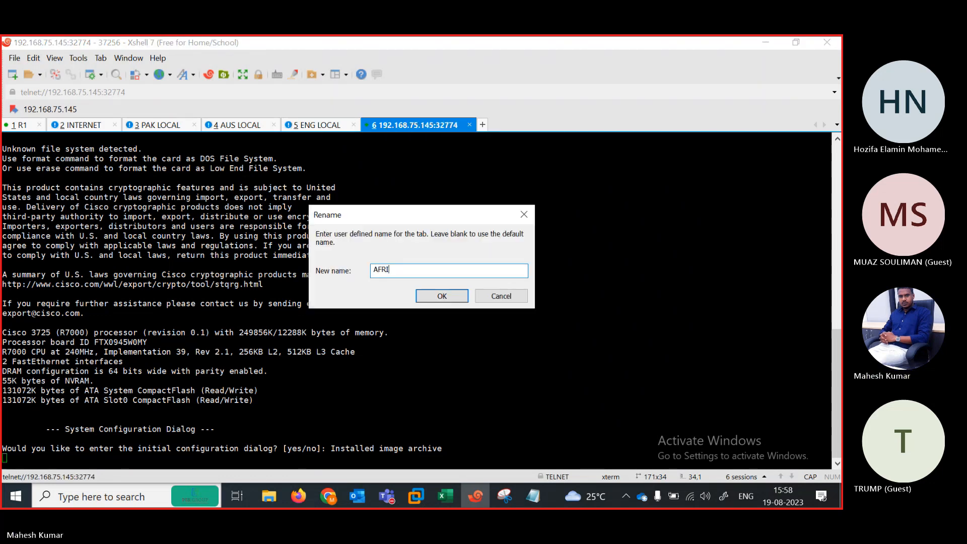
{"action": "type", "text": "CA LOCAL"}
{"action": "key", "text": "Return"}
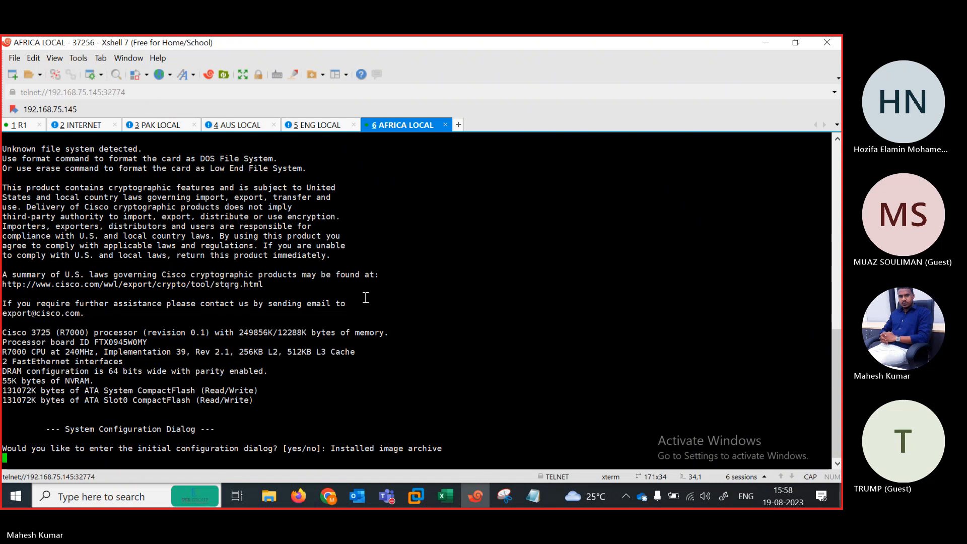
{"action": "left_click", "coordinate": [795, 42]}
Step: On R1, enter global configuration mode and disable DNS lookup with no ip domain lookup
{"action": "left_click_drag", "start_coordinate": [383, 176], "coordinate": [491, 93]}
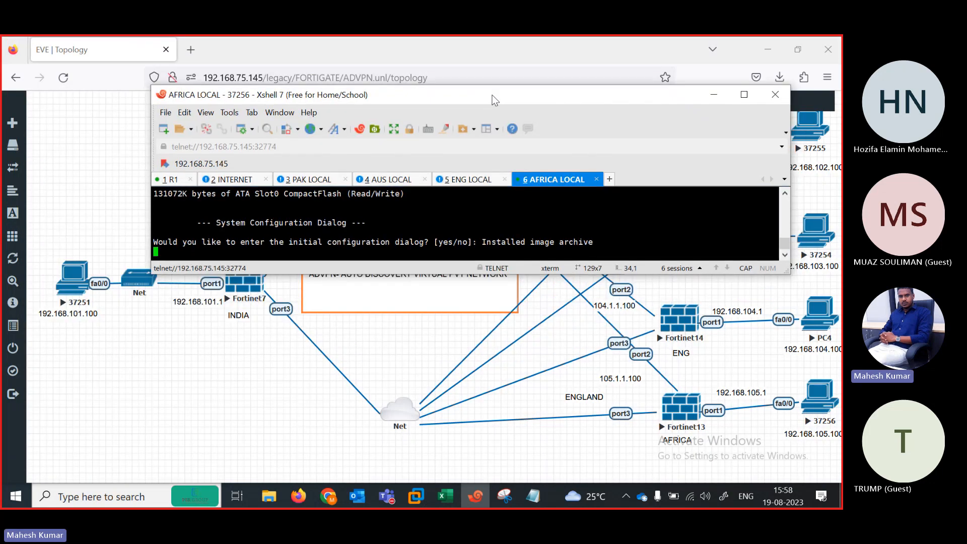
{"action": "left_click", "coordinate": [170, 173]}
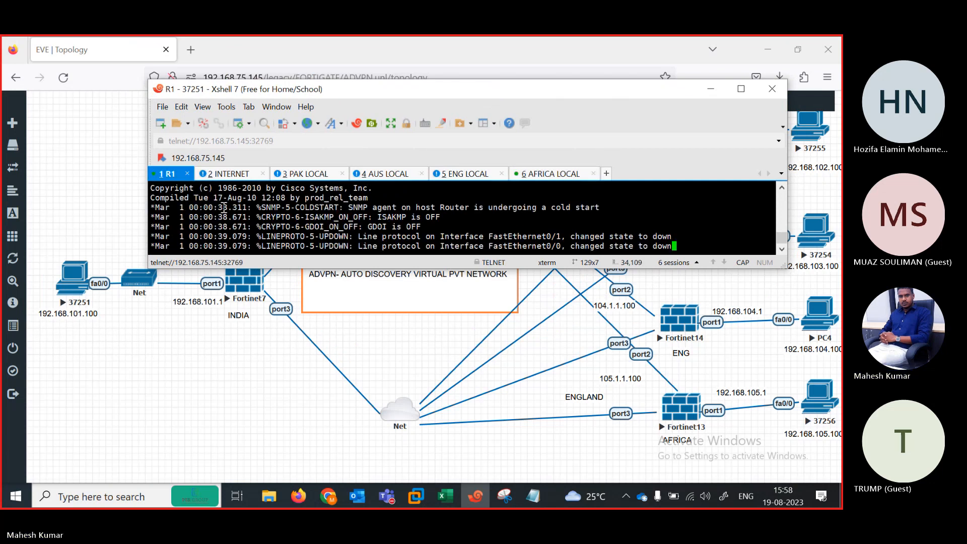
{"action": "key", "text": "Return"}
{"action": "key", "text": "Return"}
{"action": "key", "text": "Return"}
{"action": "key", "text": "Return"}
{"action": "key", "text": "Return"}
{"action": "key", "text": "Return"}
{"action": "key", "text": "Return"}
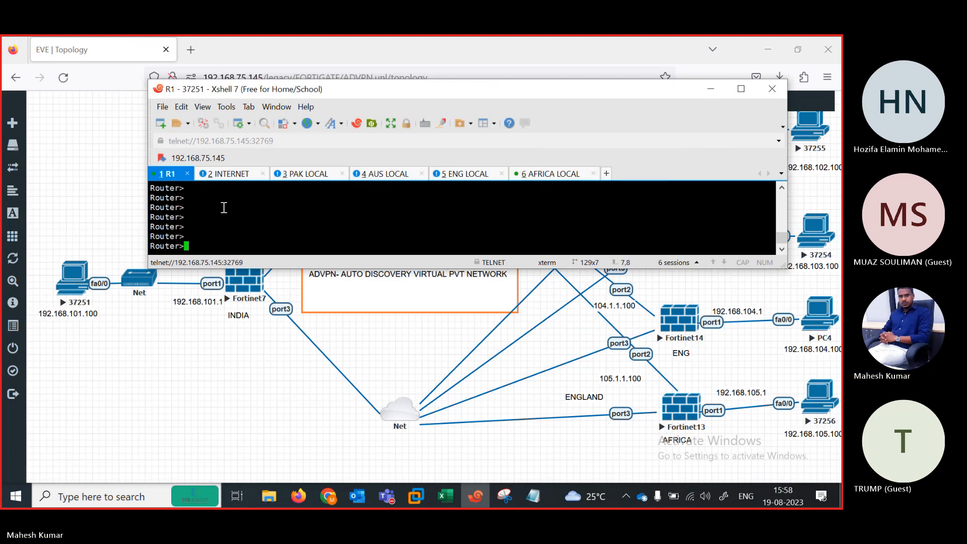
{"action": "type", "text": "ena"}
{"action": "type", "text": "f ter"}
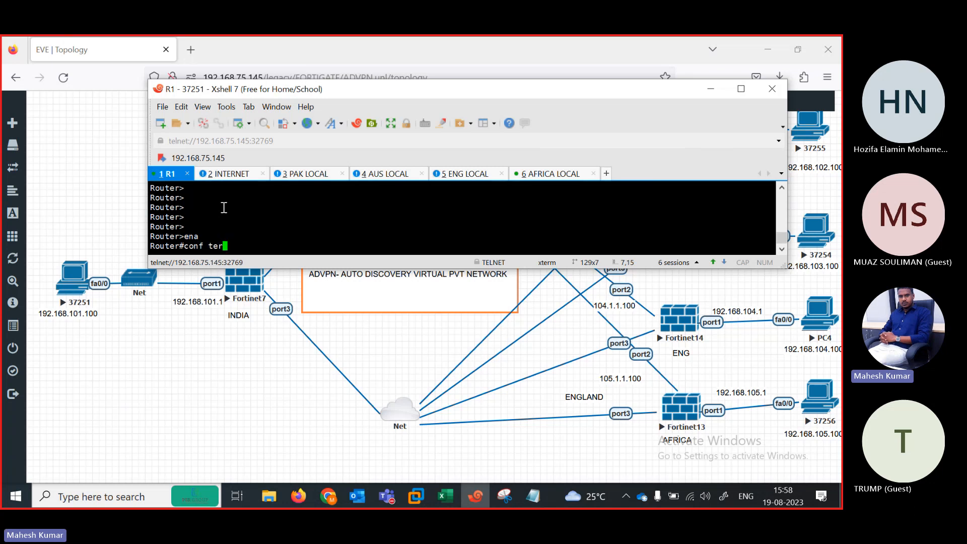
{"action": "key", "text": "Return"}
{"action": "type", "text": "ig)#no i"}
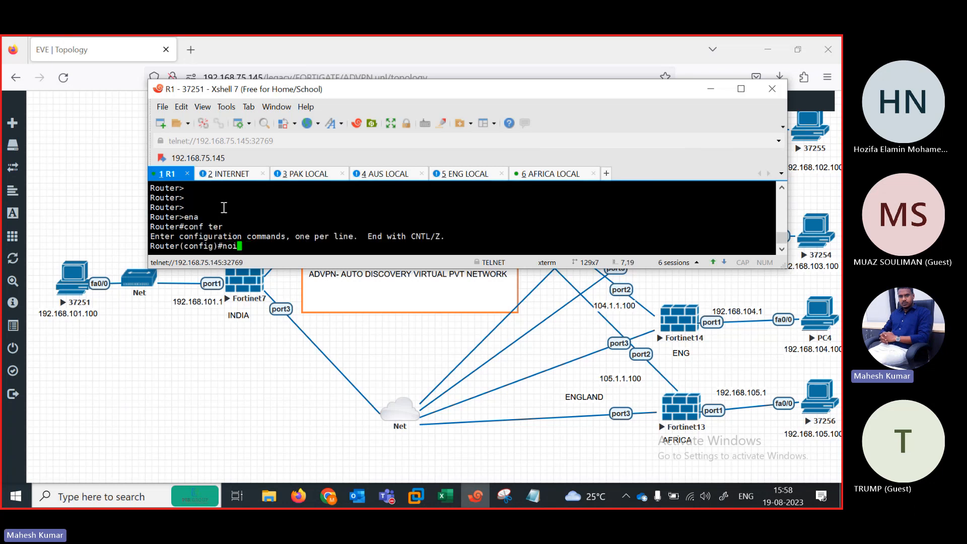
{"action": "type", "text": "p doma"}
{"action": "key", "text": "Tab"}
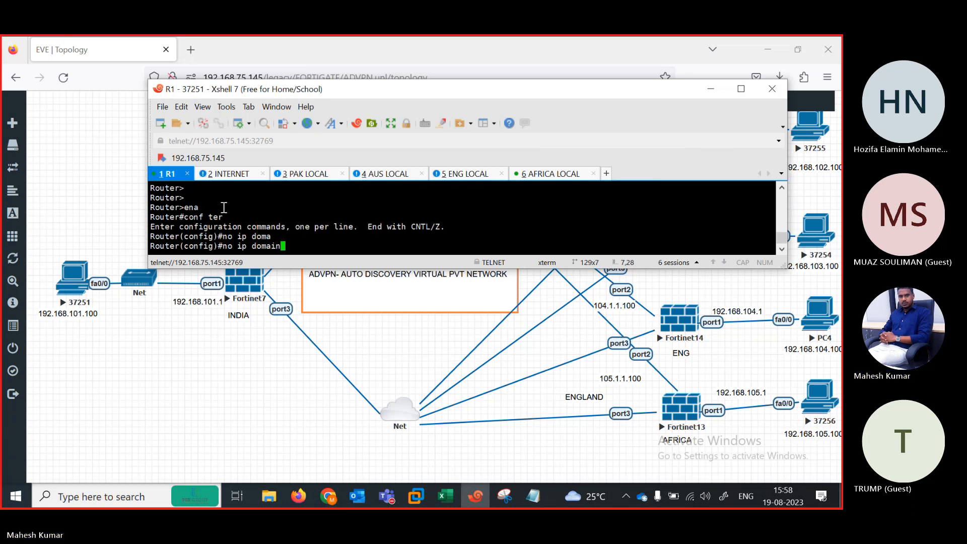
{"action": "type", "text": "lo"}
{"action": "key", "text": "Tab"}
{"action": "key", "text": "Return"}
{"action": "key", "text": "Return"}
{"action": "key", "text": "Return"}
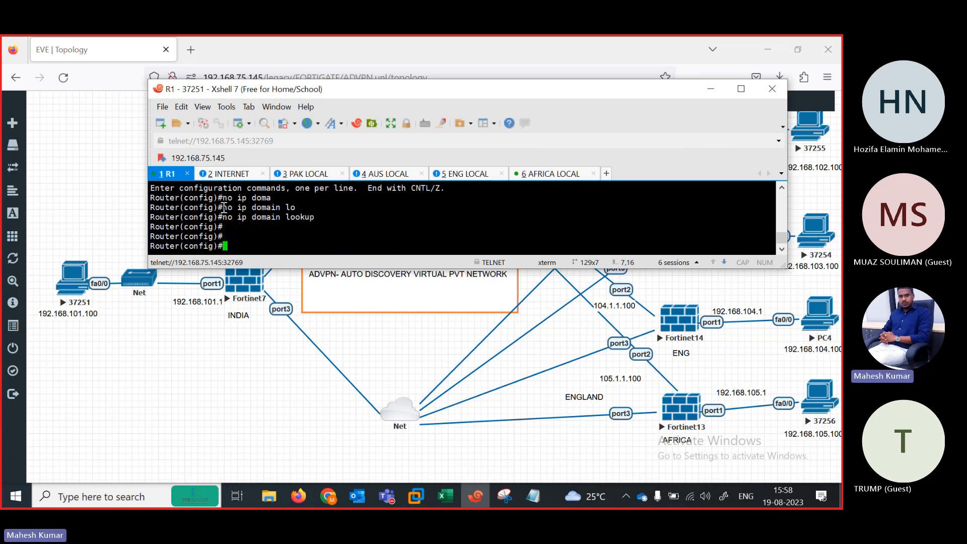
Step: Address R1's FastEthernet0/0 as 192.168.101.100 255.255.255.0 and bring it up
{"action": "type", "text": "in"}
{"action": "key", "text": "Tab"}
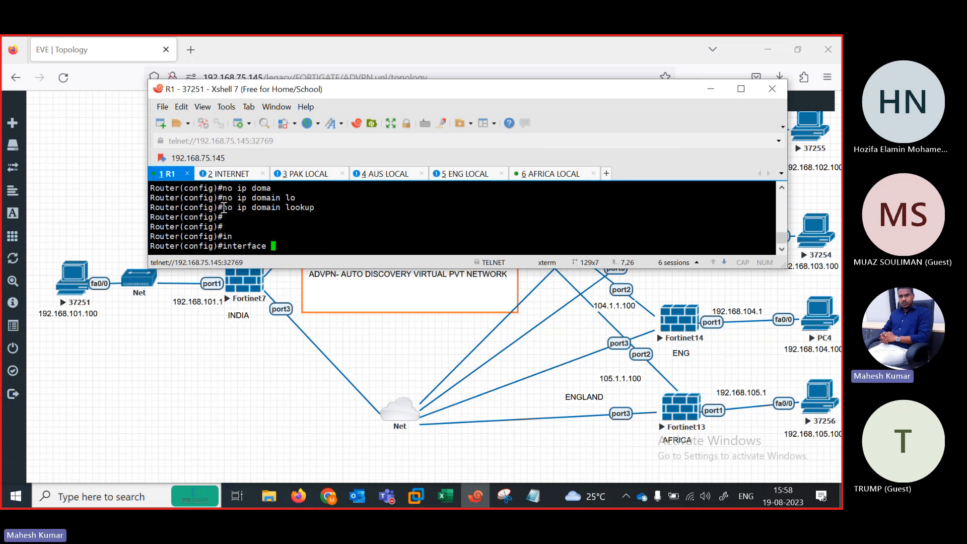
{"action": "type", "text": "fa"}
{"action": "key", "text": "Tab"}
{"action": "type", "text": "0/0"}
{"action": "key", "text": "Return"}
{"action": "type", "text": "ip add"}
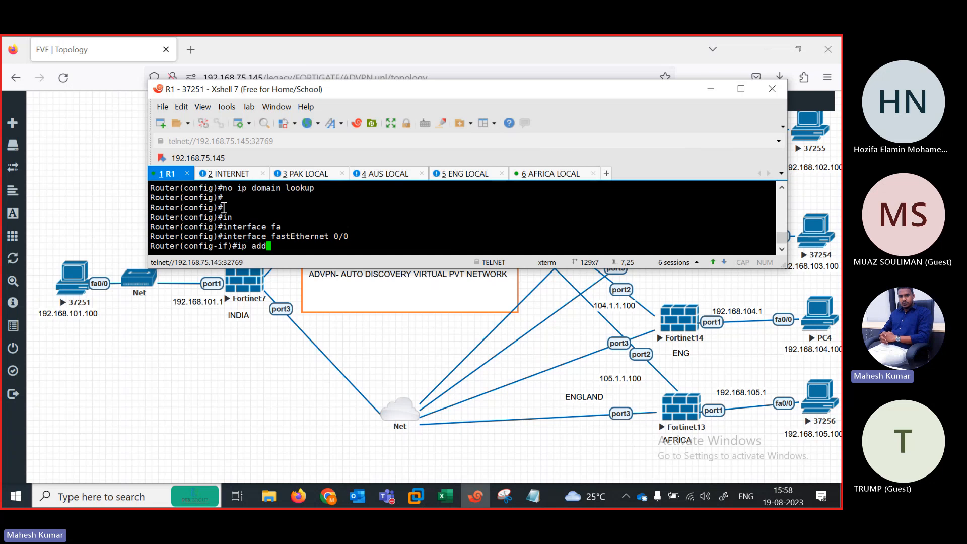
{"action": "type", "text": " 192.168.101.100 255"}
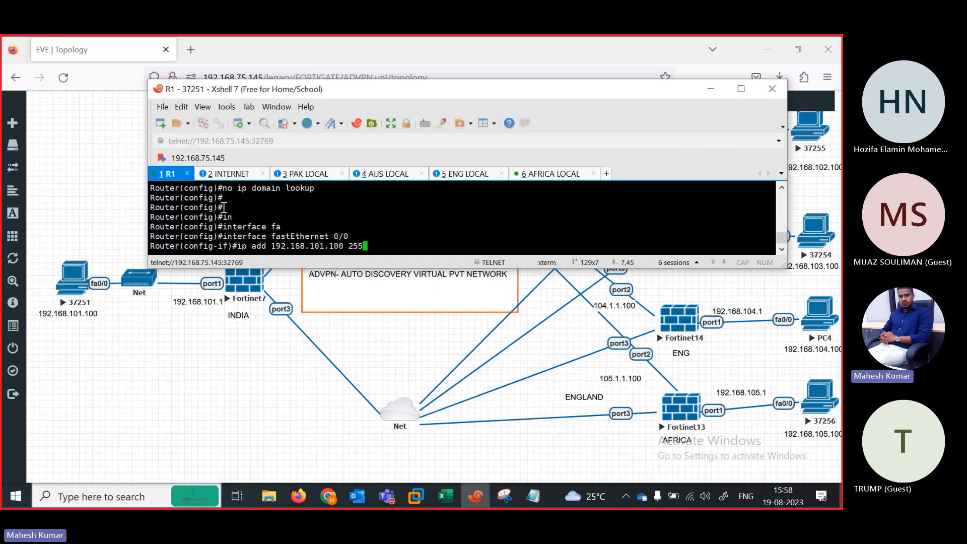
{"action": "type", "text": ".255.255.0"}
{"action": "key", "text": "Return"}
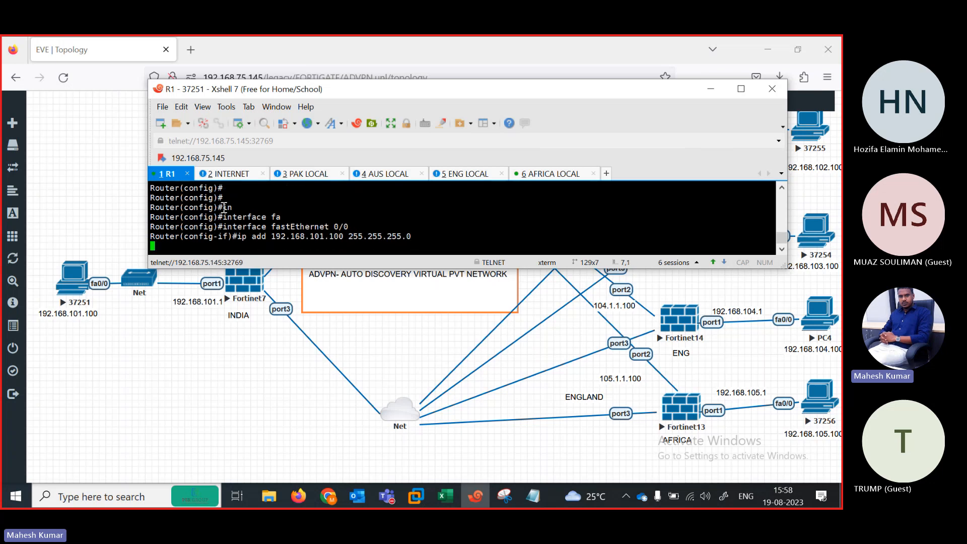
{"action": "type", "text": "no sh"}
{"action": "key", "text": "Tab"}
{"action": "key", "text": "Return"}
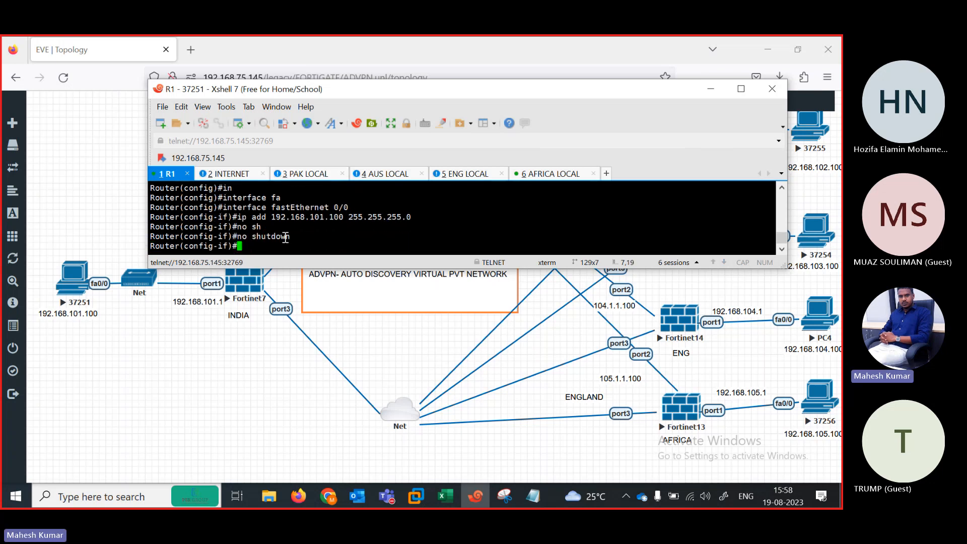
{"action": "type", "text": "exit"}
{"action": "key", "text": "Return"}
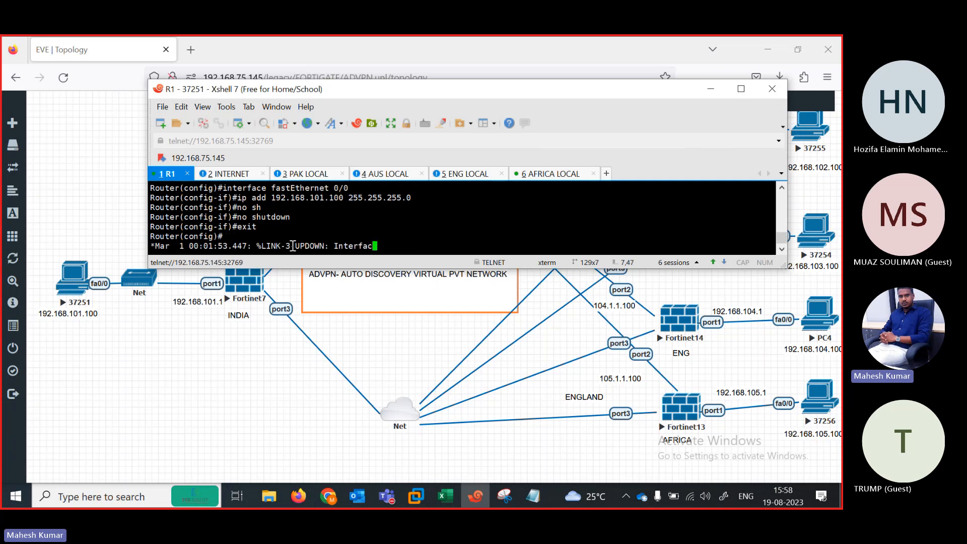
Step: Add a default route 0.0.0.0 0.0.0.0 via 192.168.101.1, then end configuration
{"action": "type", "text": "ip rou"}
{"action": "key", "text": "Tab"}
{"action": "key", "text": "Tab"}
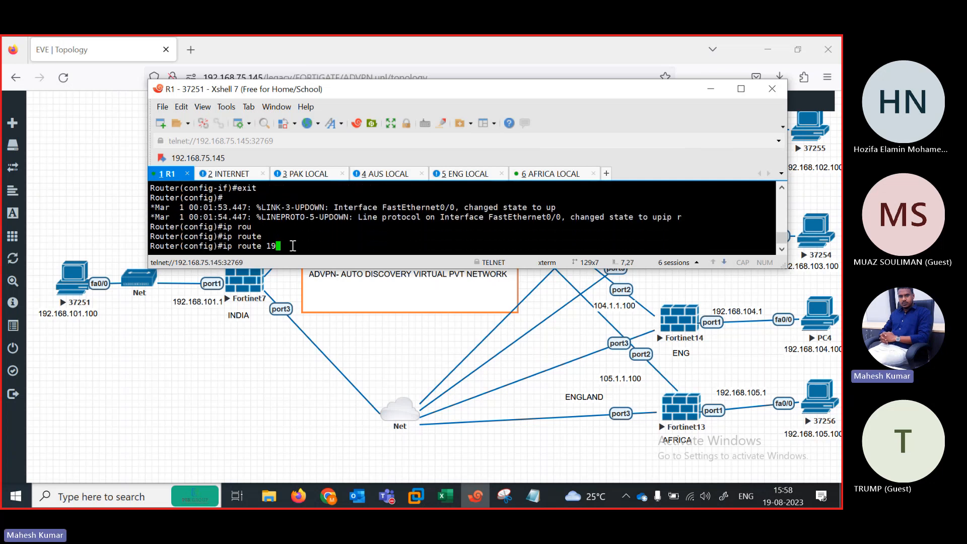
{"action": "key", "text": "BackSpace"}
{"action": "key", "text": "BackSpace"}
{"action": "type", "text": "0.0.0.0 0.0.0.0 192.168"}
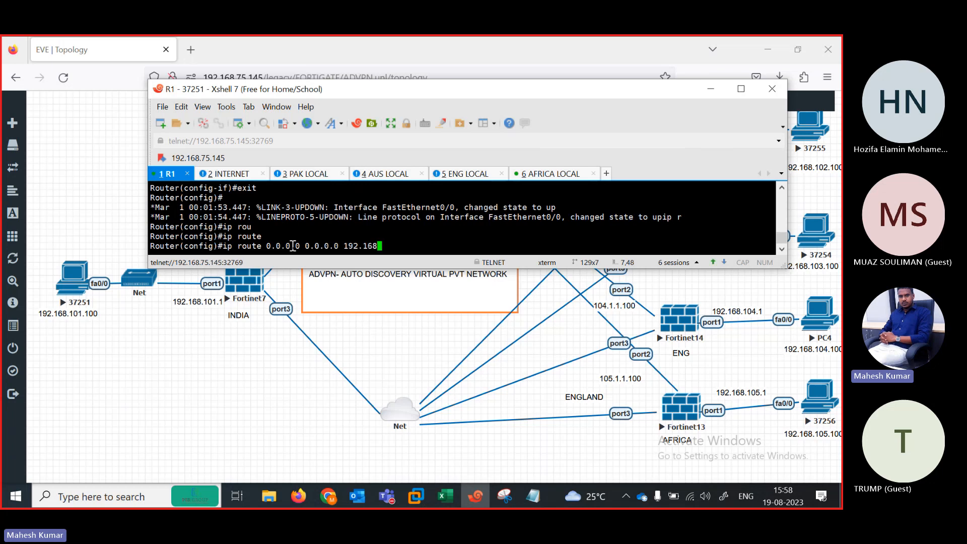
{"action": "type", "text": ".101.1 255."}
{"action": "key", "text": "BackSpace"}
{"action": "key", "text": "BackSpace"}
{"action": "key", "text": "BackSpace"}
{"action": "key", "text": "BackSpace"}
{"action": "key", "text": "Return"}
{"action": "key", "text": "Return"}
{"action": "key", "text": "Return"}
{"action": "type", "text": "end"}
{"action": "key", "text": "Return"}
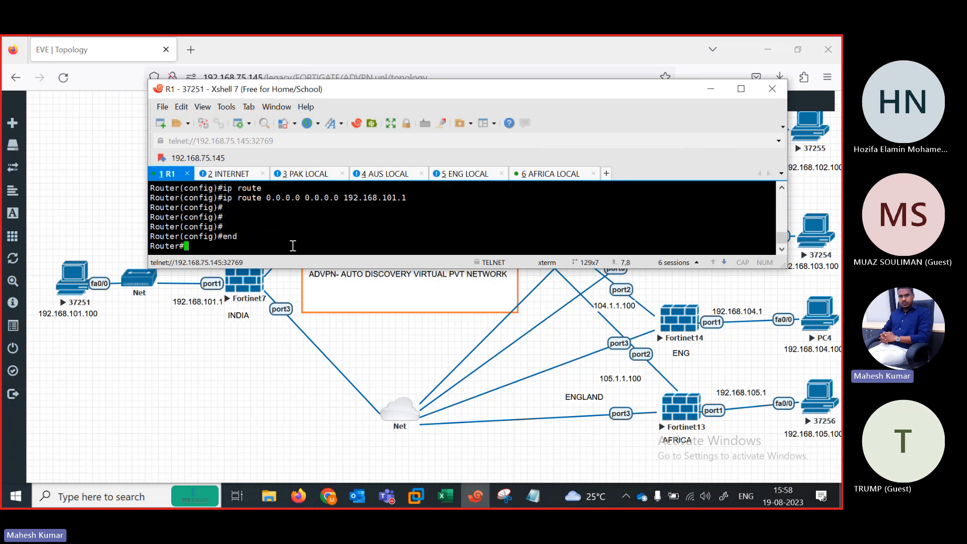
Step: On the INTERNET router console, enter privileged and global configuration mode
{"action": "left_click", "coordinate": [232, 173]}
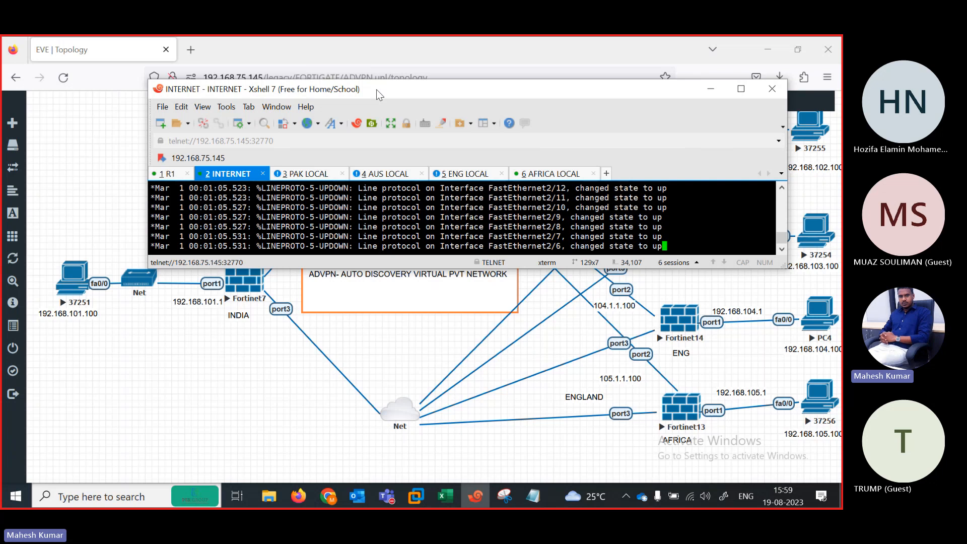
{"action": "left_click_drag", "start_coordinate": [376, 90], "coordinate": [327, 218]}
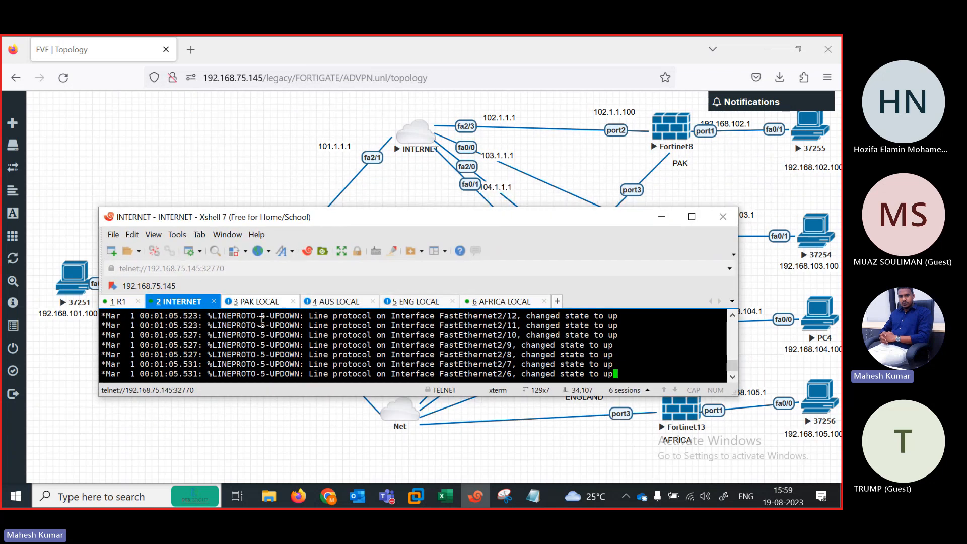
{"action": "key", "text": "Return"}
{"action": "key", "text": "Return"}
{"action": "key", "text": "Return"}
{"action": "key", "text": "Return"}
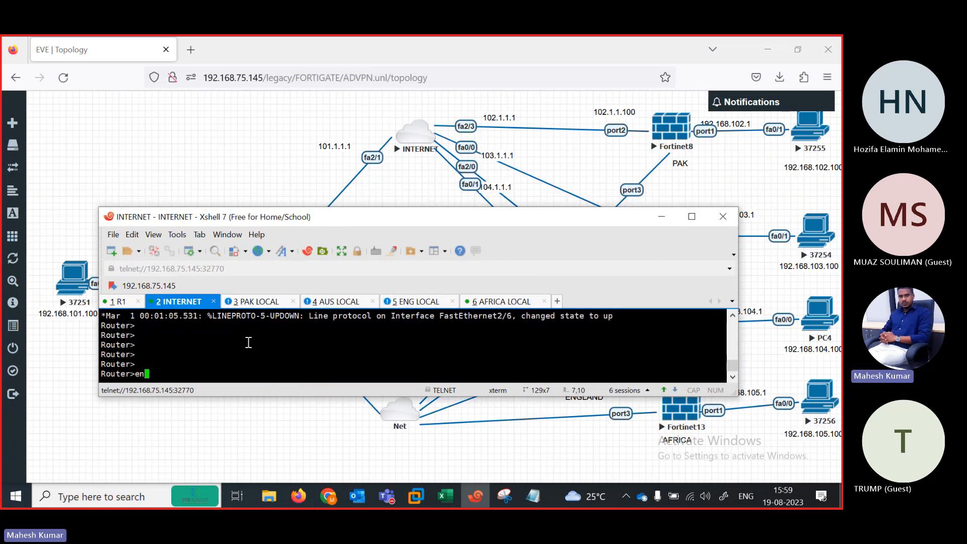
{"action": "type", "text": "en"}
{"action": "key", "text": "Return"}
{"action": "type", "text": "conf ter"}
{"action": "key", "text": "Return"}
Step: Select FastEthernet2/1 and attempt to assign 101.1.1.1 255.255.255.0
{"action": "type", "text": "in"}
{"action": "key", "text": "Tab"}
{"action": "type", "text": "fas"}
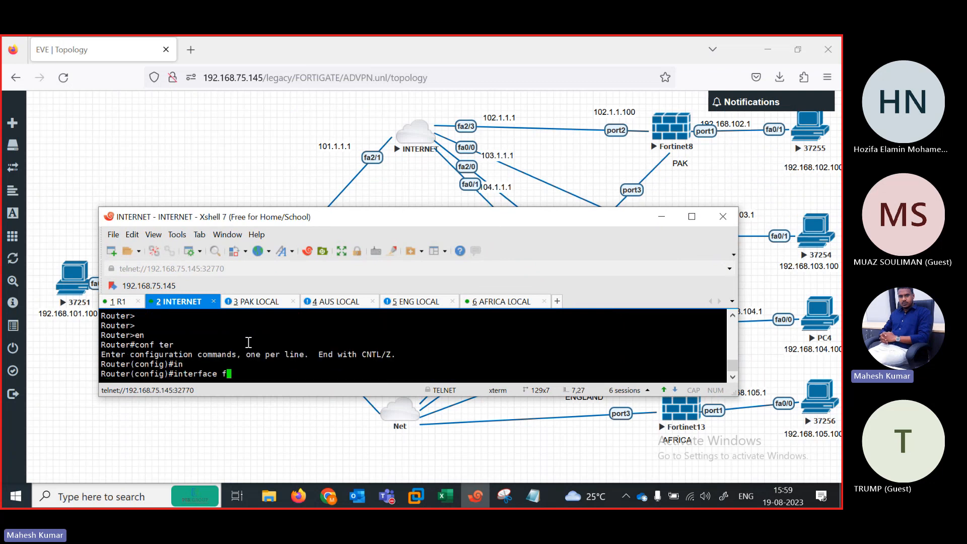
{"action": "key", "text": "Tab"}
{"action": "type", "text": "2/1"}
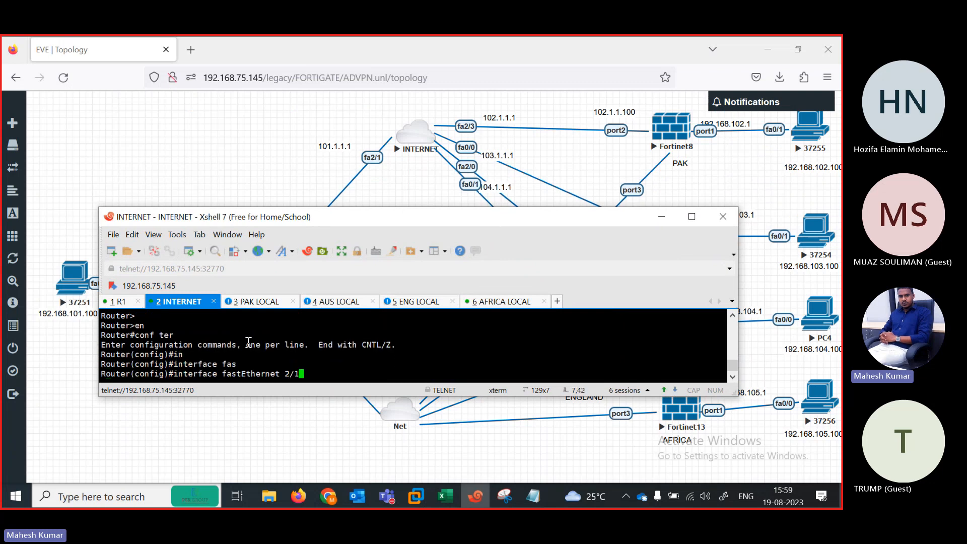
{"action": "key", "text": "Return"}
{"action": "type", "text": "ip add "}
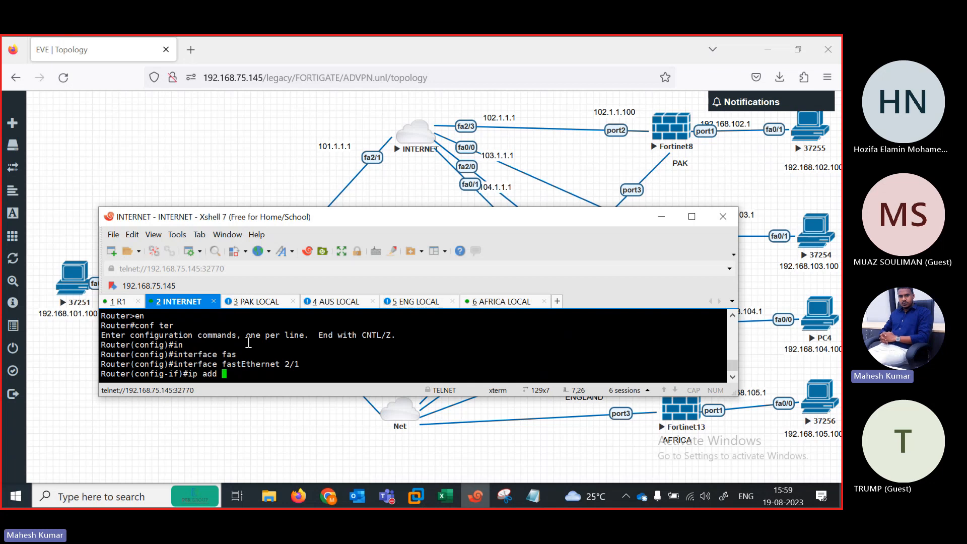
{"action": "type", "text": "101`.1."}
{"action": "key", "text": "BackSpace"}
{"action": "key", "text": "BackSpace"}
{"action": "key", "text": "BackSpace"}
{"action": "key", "text": "BackSpace"}
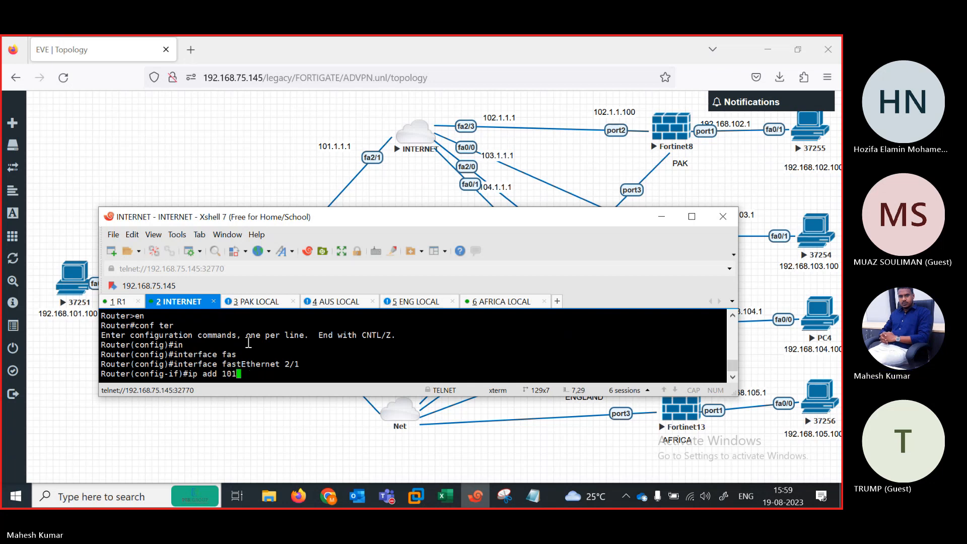
{"action": "type", "text": ".1.1.1 255.255.255.0"}
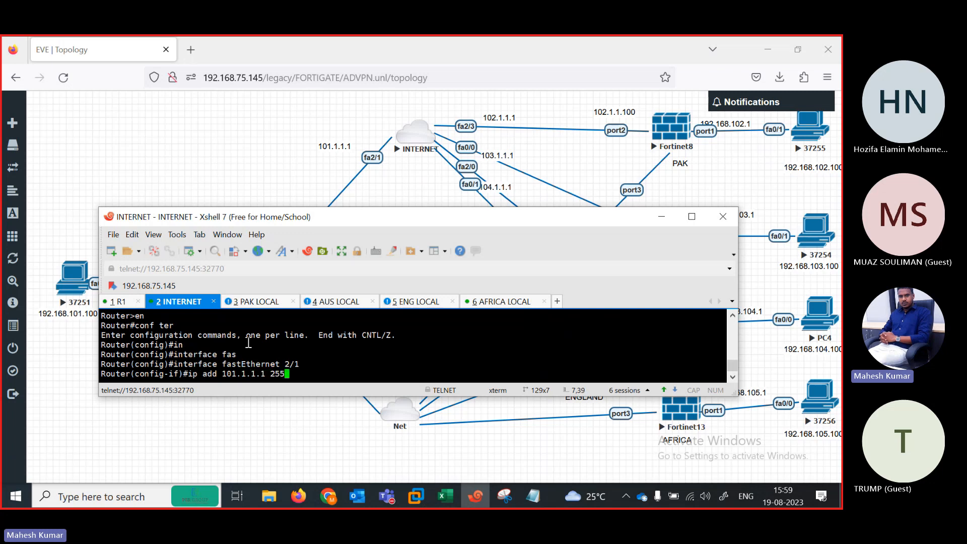
{"action": "key", "text": "Return"}
Step: Make FastEthernet2/1 a routed port with 101.1.1.1 255.255.255.0 and enable it
{"action": "type", "text": "no"}
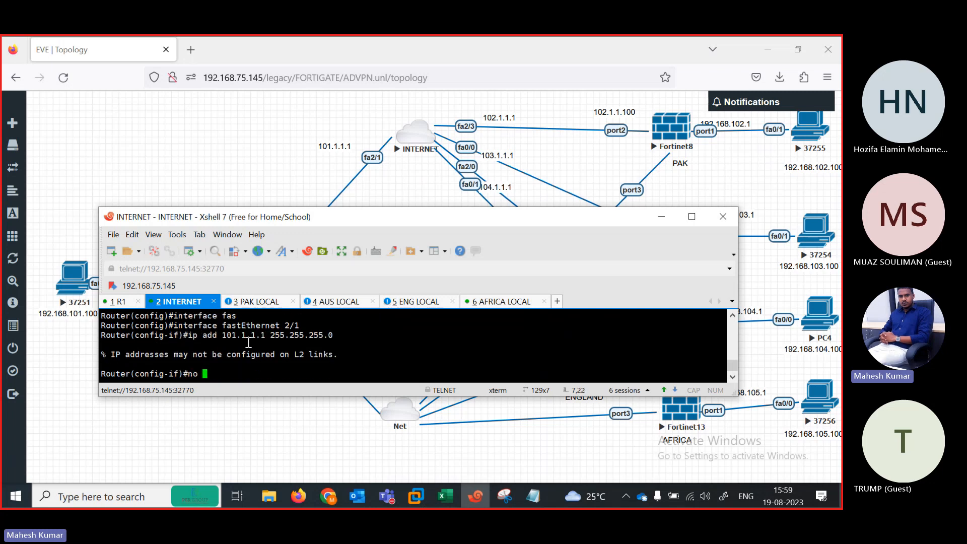
{"action": "key", "text": "Up"}
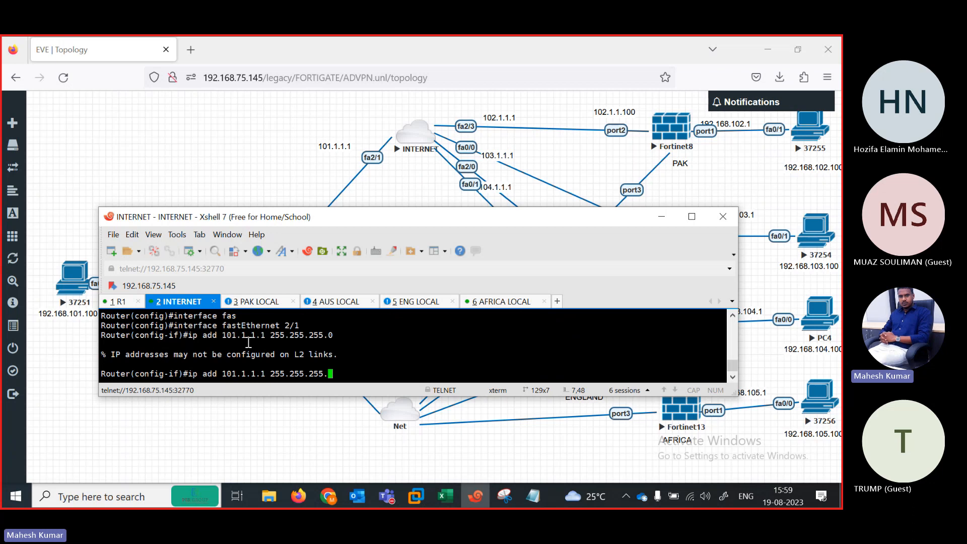
{"action": "key", "text": "BackSpace"}
{"action": "key", "text": "BackSpace"}
{"action": "key", "text": "BackSpace"}
{"action": "key", "text": "BackSpace"}
{"action": "key", "text": "BackSpace"}
{"action": "key", "text": "BackSpace"}
{"action": "key", "text": "BackSpace"}
{"action": "key", "text": "BackSpace"}
{"action": "key", "text": "BackSpace"}
{"action": "key", "text": "BackSpace"}
{"action": "key", "text": "BackSpace"}
{"action": "key", "text": "BackSpace"}
{"action": "key", "text": "BackSpace"}
{"action": "key", "text": "BackSpace"}
{"action": "key", "text": "BackSpace"}
{"action": "key", "text": "BackSpace"}
{"action": "key", "text": "BackSpace"}
{"action": "key", "text": "BackSpace"}
{"action": "key", "text": "BackSpace"}
{"action": "key", "text": "BackSpace"}
{"action": "key", "text": "BackSpace"}
{"action": "key", "text": "BackSpace"}
{"action": "key", "text": "BackSpace"}
{"action": "key", "text": "BackSpace"}
{"action": "key", "text": "BackSpace"}
{"action": "key", "text": "BackSpace"}
{"action": "key", "text": "BackSpace"}
{"action": "key", "text": "BackSpace"}
{"action": "key", "text": "BackSpace"}
{"action": "key", "text": "BackSpace"}
{"action": "type", "text": "no sw"}
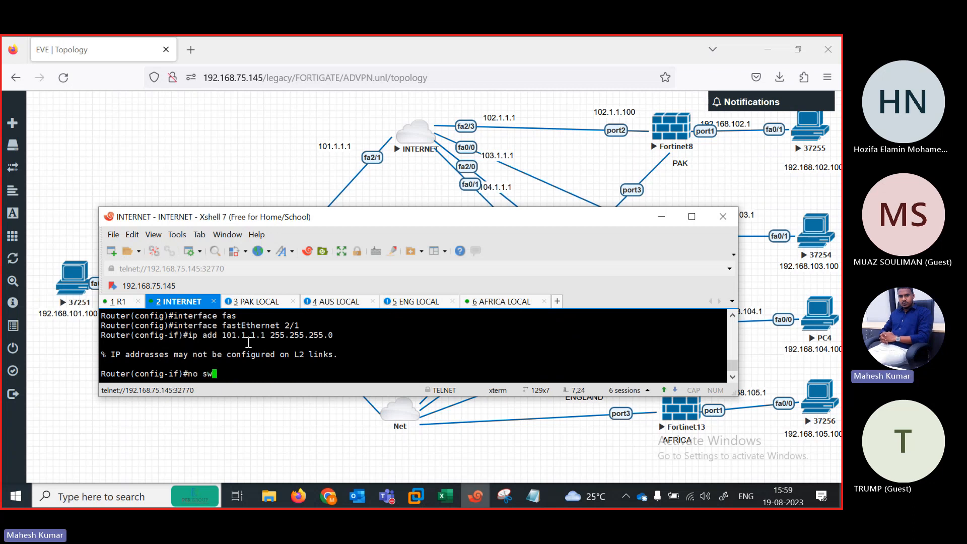
{"action": "key", "text": "Tab"}
{"action": "key", "text": "Return"}
{"action": "key", "text": "Return"}
{"action": "key", "text": "Return"}
{"action": "type", "text": "ip add"}
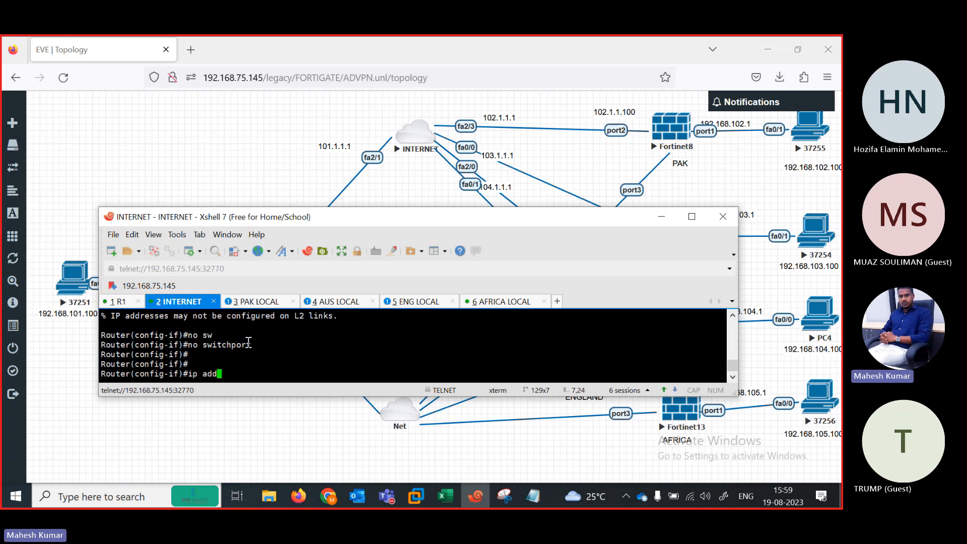
{"action": "key", "text": "Tab"}
{"action": "type", "text": "19"}
{"action": "key", "text": "BackSpace"}
{"action": "type", "text": "0"}
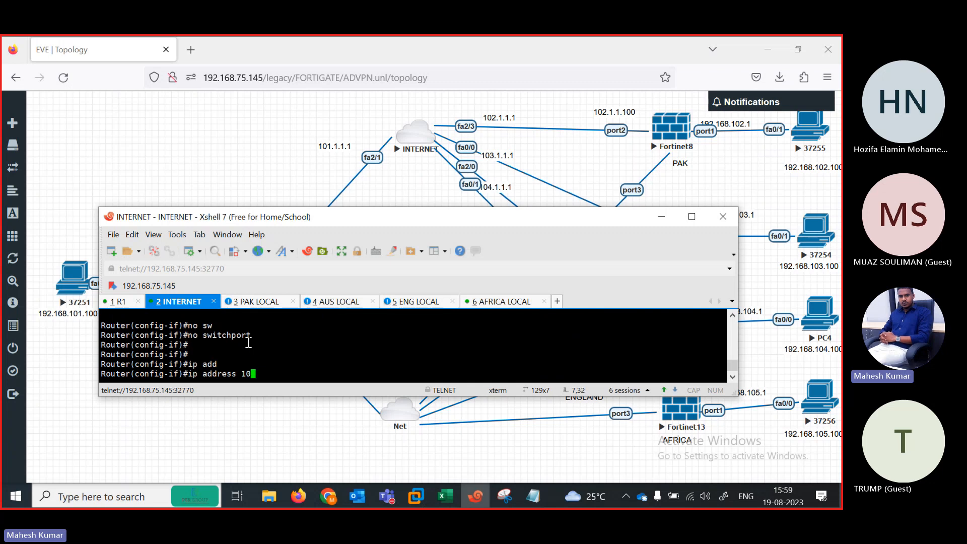
{"action": "type", "text": "1.1.1.1 255.255"}
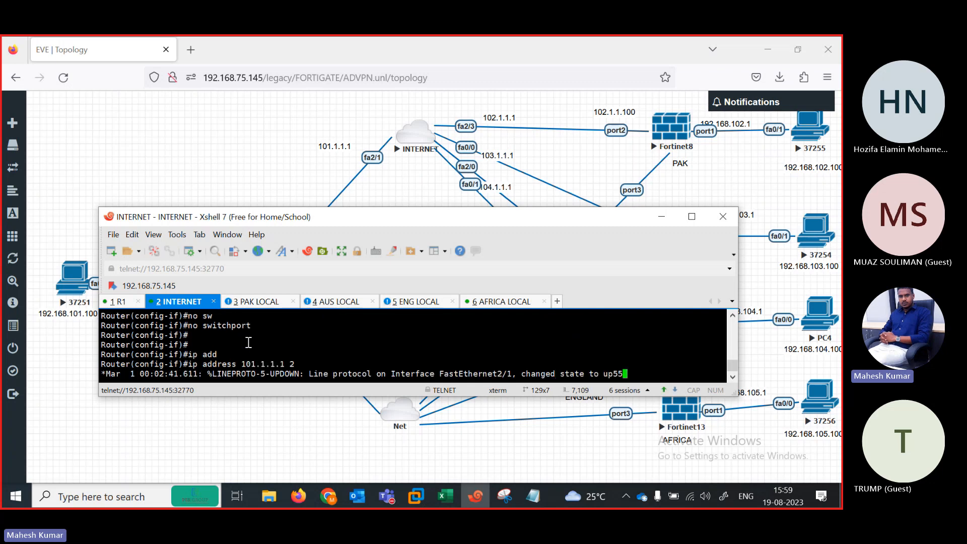
{"action": "type", "text": ".255.0"}
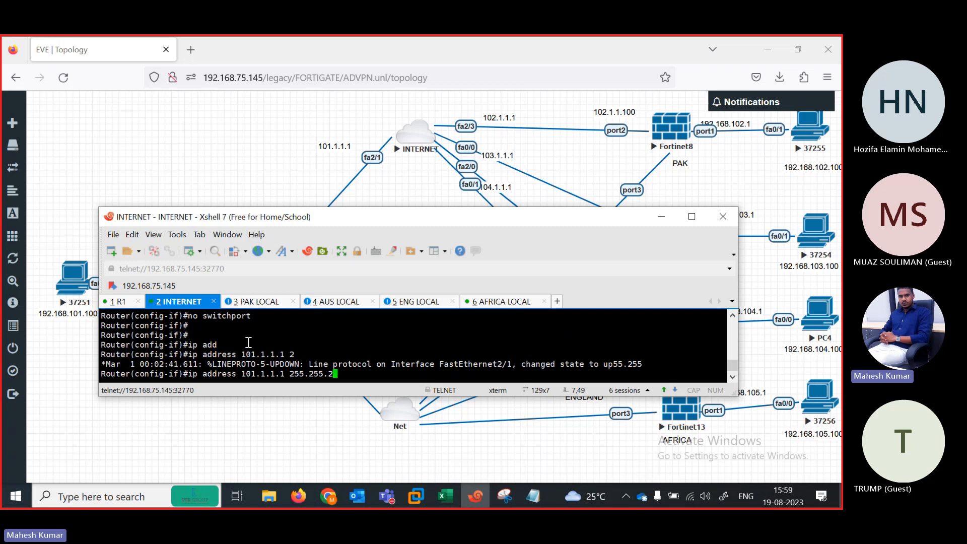
{"action": "key", "text": "Return"}
{"action": "type", "text": "no sh"}
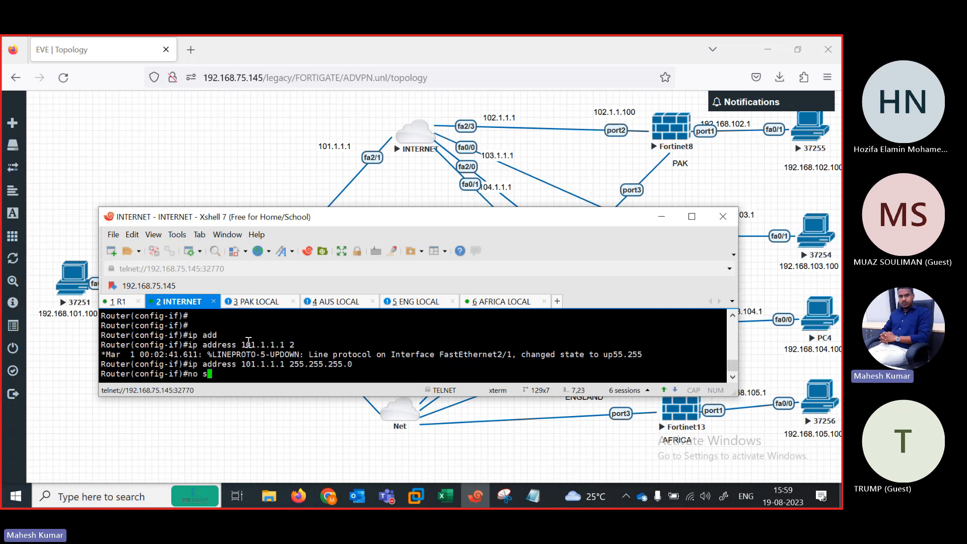
{"action": "key", "text": "Tab"}
{"action": "key", "text": "Return"}
{"action": "key", "text": "Return"}
{"action": "key", "text": "Return"}
{"action": "key", "text": "Return"}
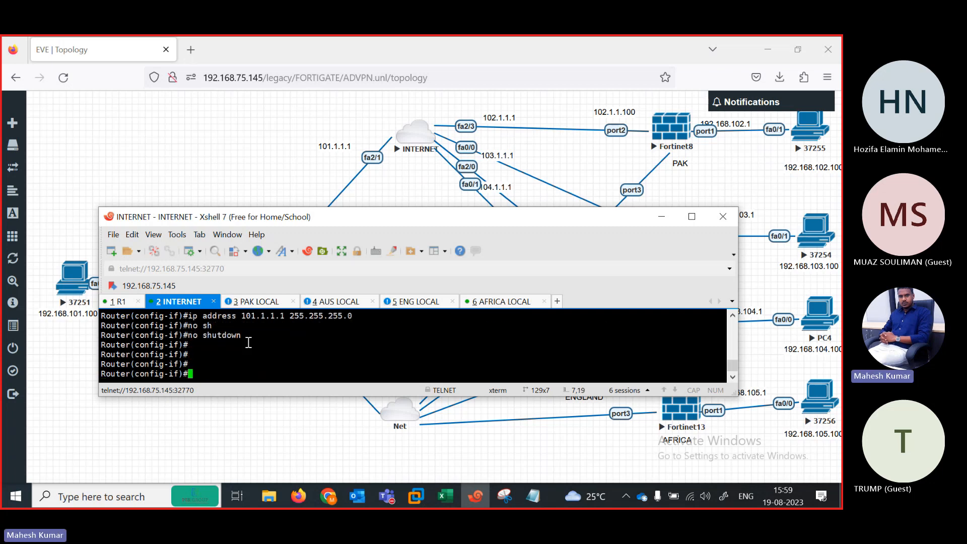
Step: Select FastEthernet2/3 and turn it into a routed port with no switchport
{"action": "key", "text": "Up"}
{"action": "key", "text": "Up"}
{"action": "key", "text": "Up"}
{"action": "key", "text": "Up"}
{"action": "key", "text": "Up"}
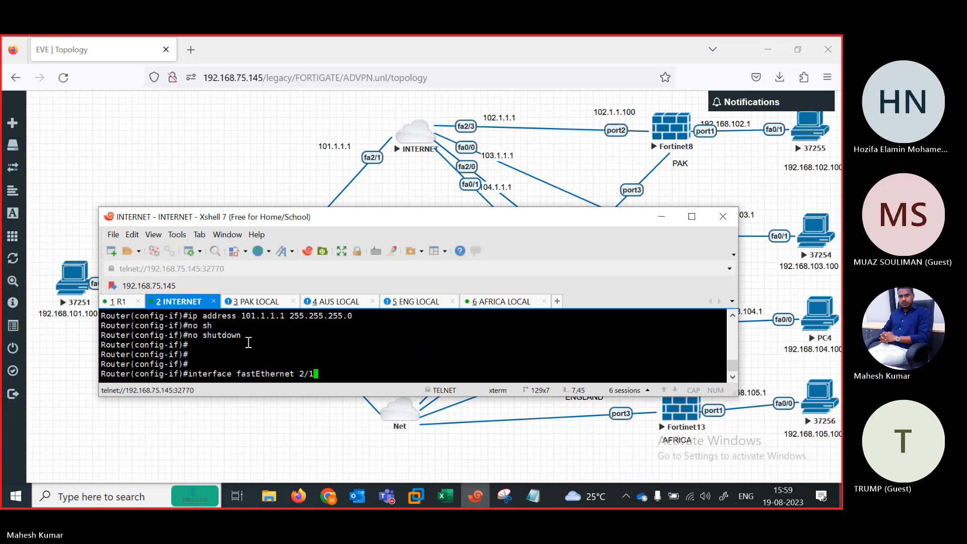
{"action": "key", "text": "BackSpace"}
{"action": "type", "text": "3"}
{"action": "key", "text": "Return"}
{"action": "key", "text": "Return"}
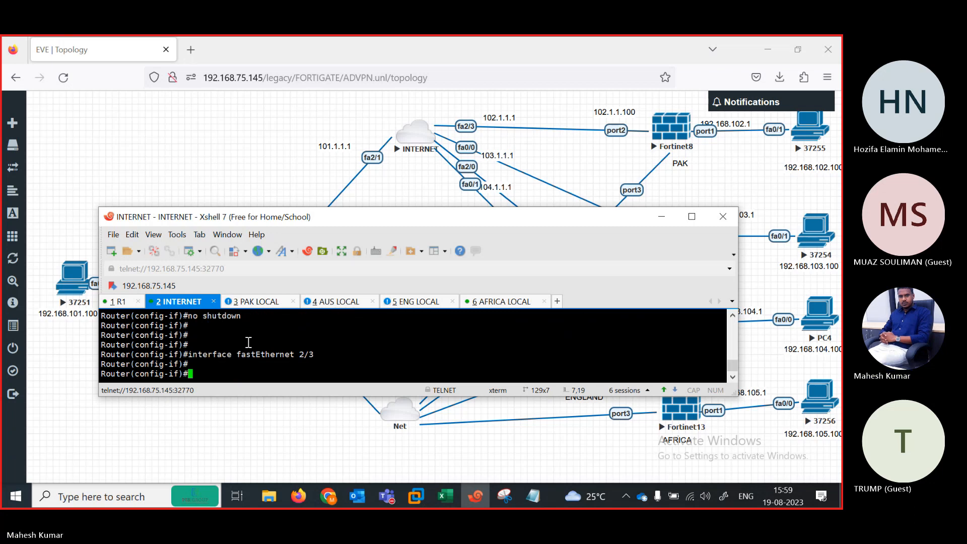
{"action": "key", "text": "Return"}
{"action": "type", "text": "no sw"}
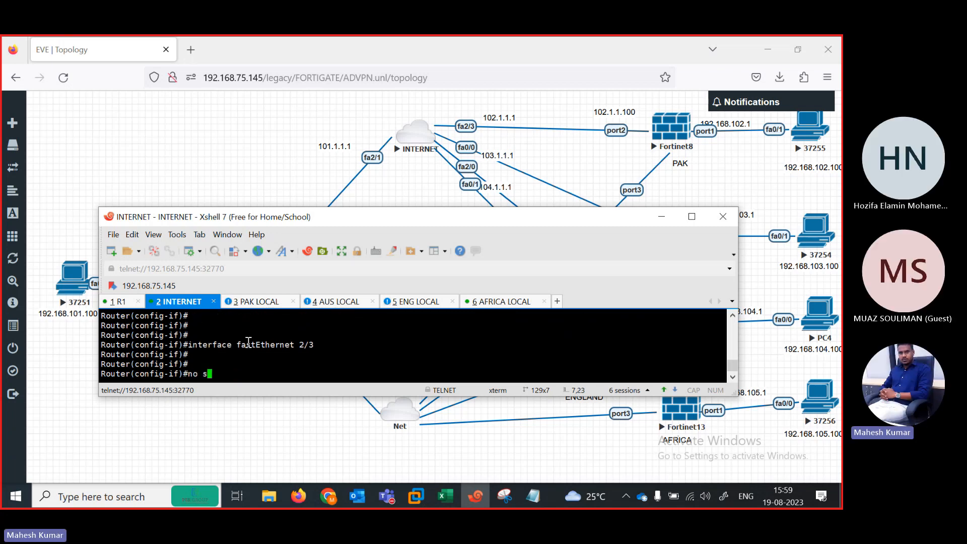
{"action": "key", "text": "Tab"}
{"action": "key", "text": "Return"}
{"action": "key", "text": "Return"}
Step: Give FastEthernet2/3 address 102.1.1.1 255.255.255.0 and enable it with no shutdown
{"action": "type", "text": "ip add"}
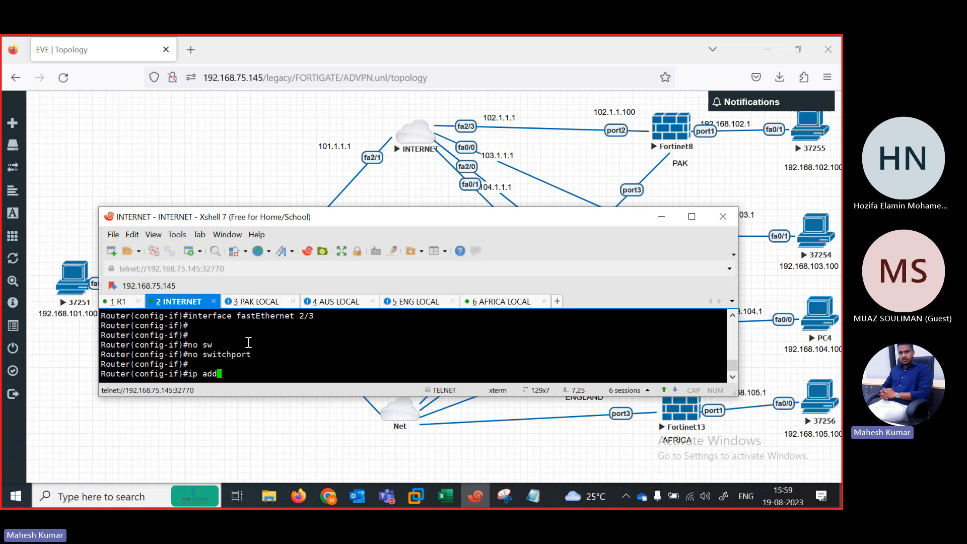
{"action": "key", "text": "Tab"}
{"action": "type", "text": "102."}
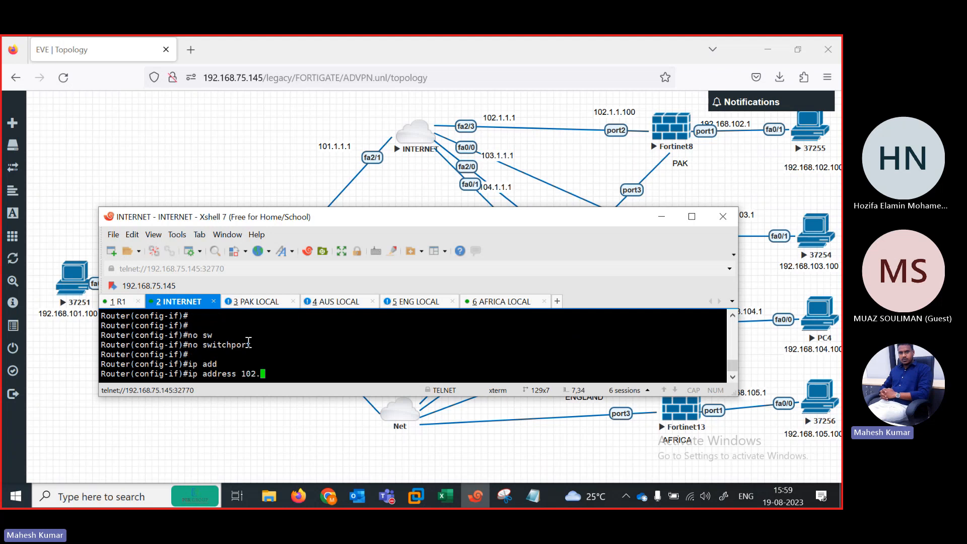
{"action": "type", "text": "1.1.1`"}
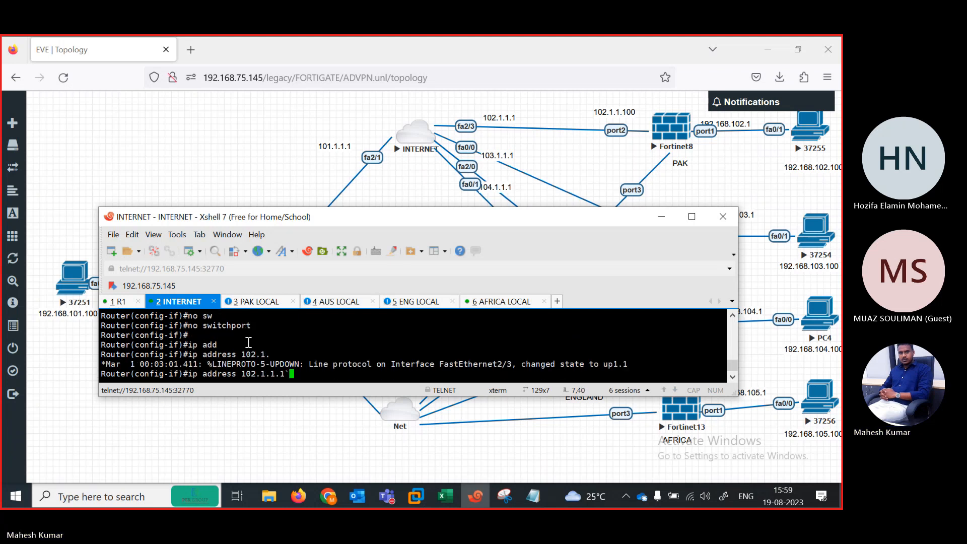
{"action": "key", "text": "BackSpace"}
{"action": "type", "text": "255.255.2"}
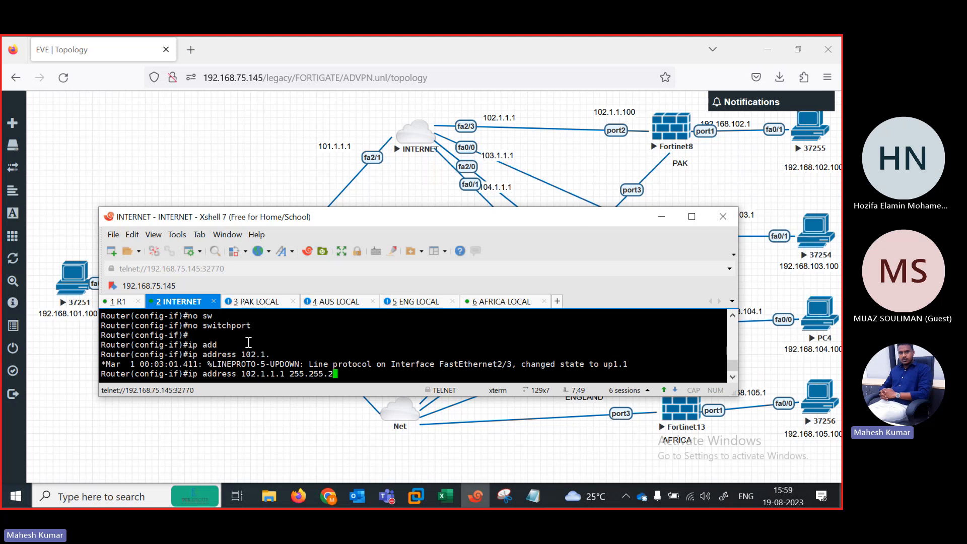
{"action": "type", "text": "55.255.0"}
{"action": "key", "text": "Return"}
{"action": "type", "text": "no sh"}
{"action": "key", "text": "Tab"}
{"action": "key", "text": "Return"}
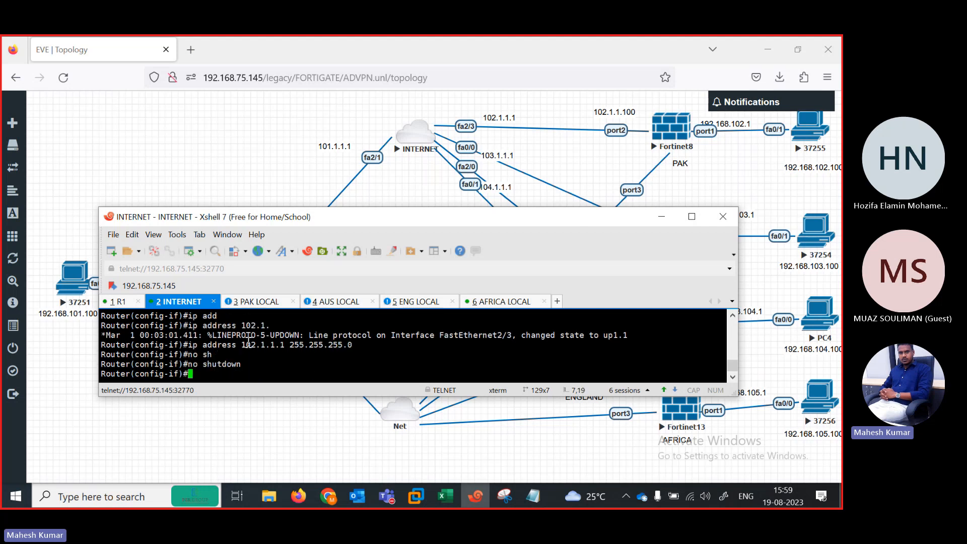
{"action": "key", "text": "Return"}
{"action": "key", "text": "Return"}
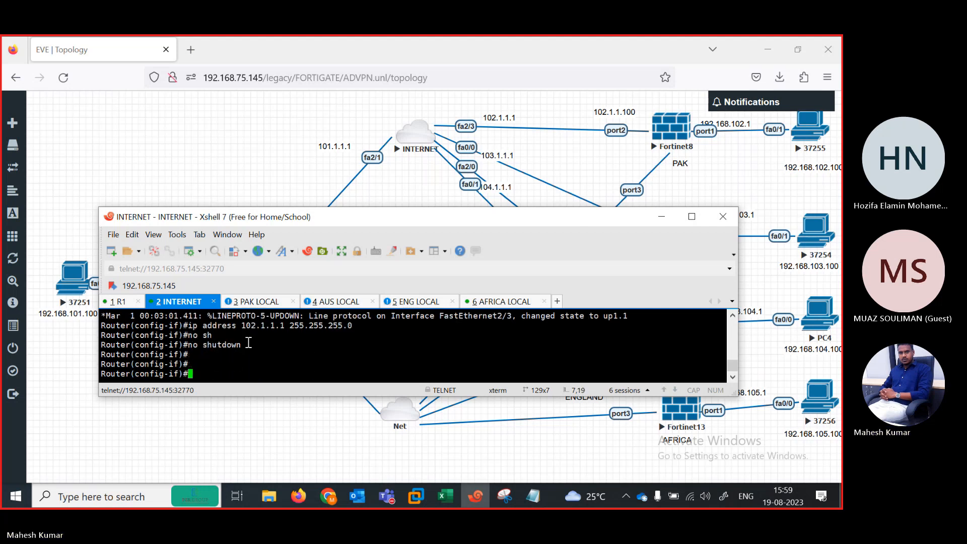
{"action": "key", "text": "Up"}
{"action": "key", "text": "Up"}
{"action": "key", "text": "Up"}
{"action": "key", "text": "Up"}
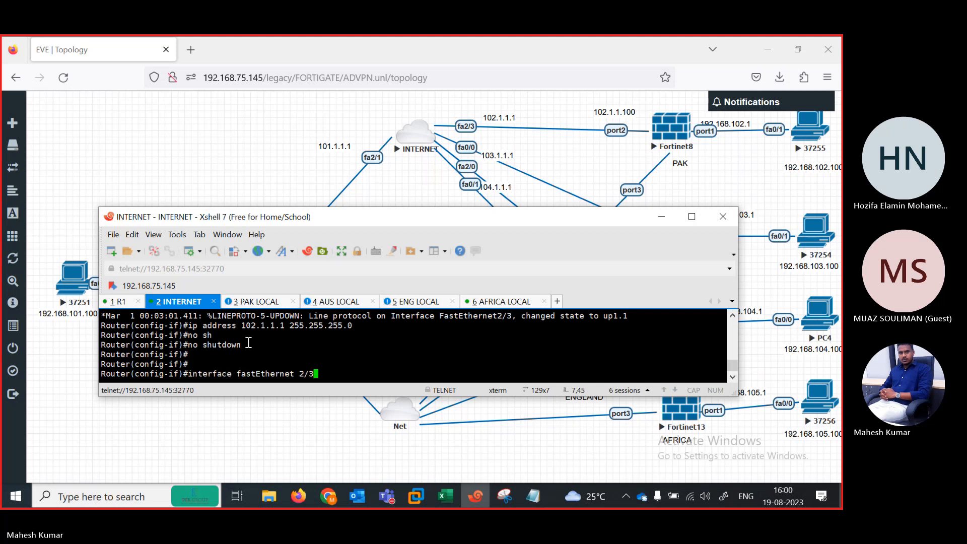
Step: Assign 103.1.1.1 255.255.255.0 to FastEthernet0/0 and enable it
{"action": "key", "text": "BackSpace"}
{"action": "key", "text": "BackSpace"}
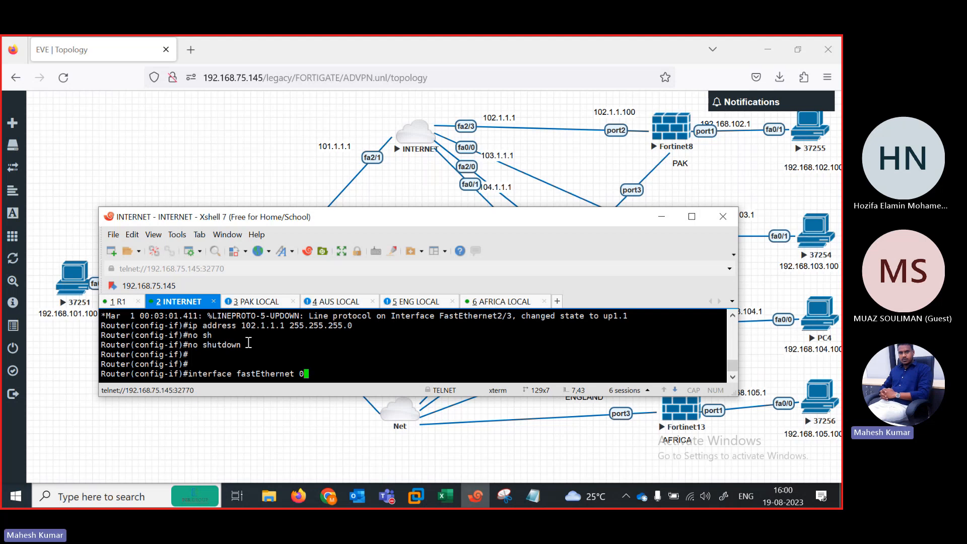
{"action": "type", "text": "0/0"}
{"action": "key", "text": "Return"}
{"action": "type", "text": "ip add "}
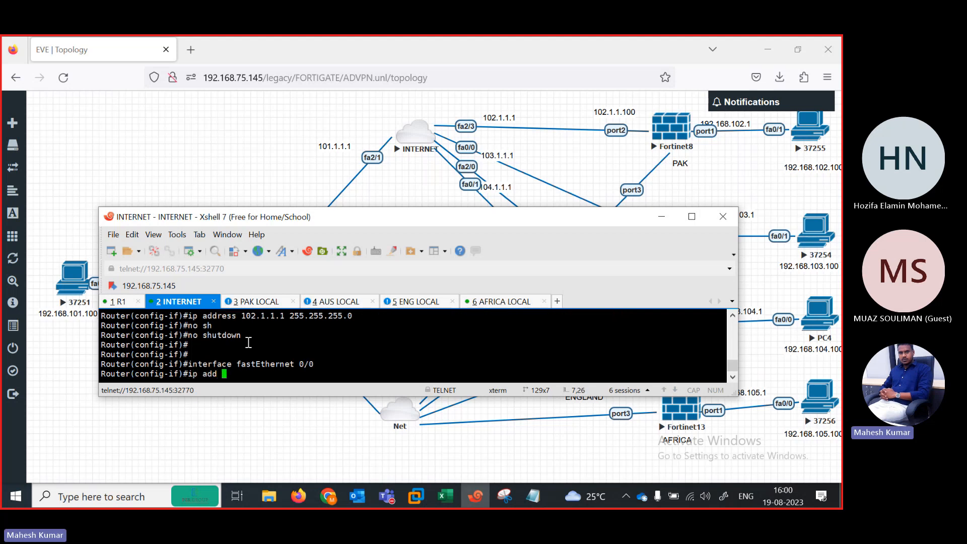
{"action": "type", "text": "103.1.1.1 255.255.255.0"}
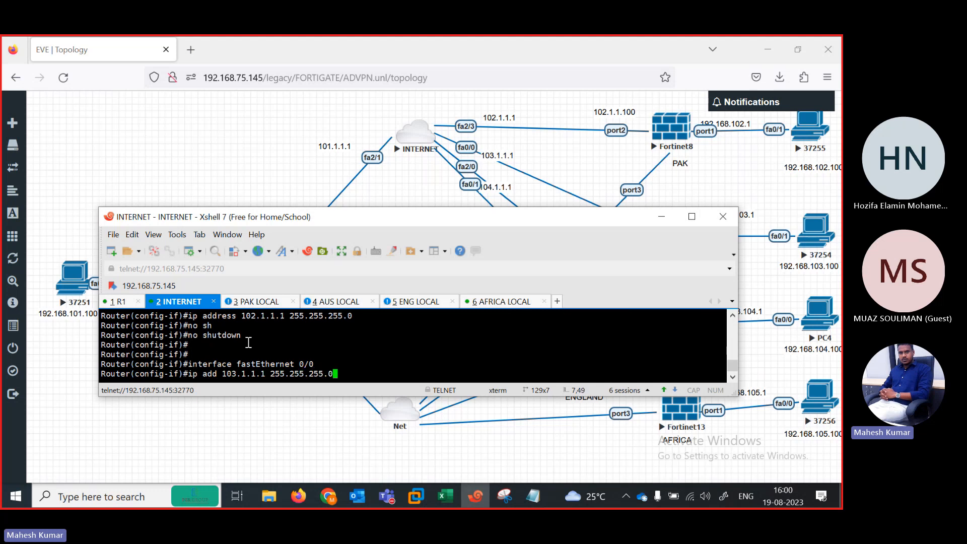
{"action": "key", "text": "Return"}
{"action": "type", "text": "no sh"}
{"action": "key", "text": "Tab"}
{"action": "key", "text": "Return"}
{"action": "key", "text": "Return"}
{"action": "key", "text": "Return"}
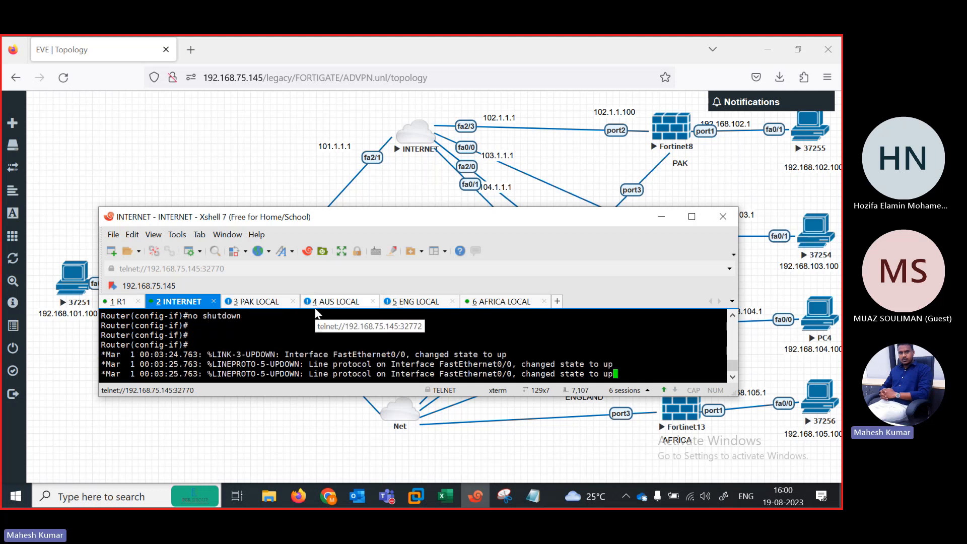
{"action": "key", "text": "Return"}
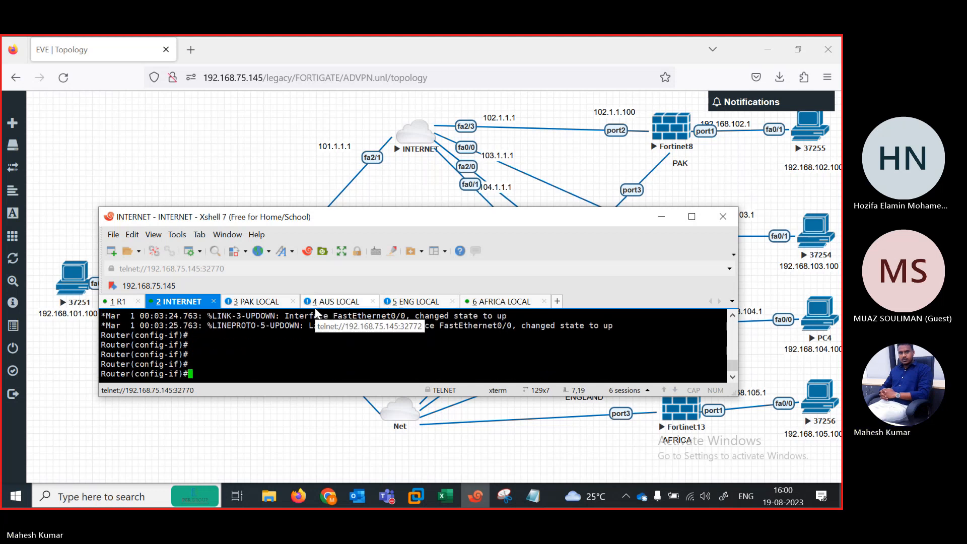
Step: Enter FastEthernet2/0 configuration and submit the address 104.1.1.1 255.255.255.0
{"action": "type", "text": "ip add 103.1.1.1 255.255.255.0"}
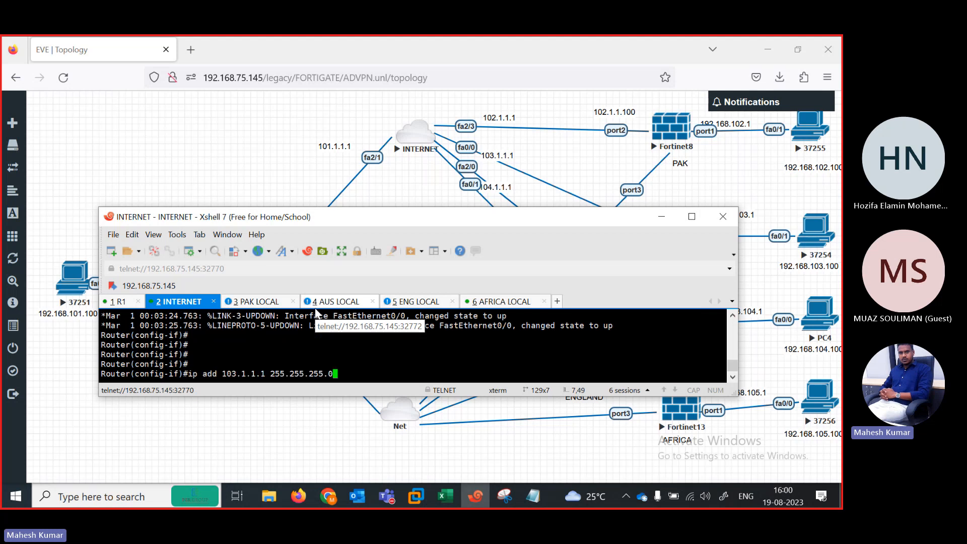
{"action": "key", "text": "Up"}
{"action": "key", "text": "BackSpace"}
{"action": "key", "text": "BackSpace"}
{"action": "key", "text": "BackSpace"}
{"action": "type", "text": "2/"}
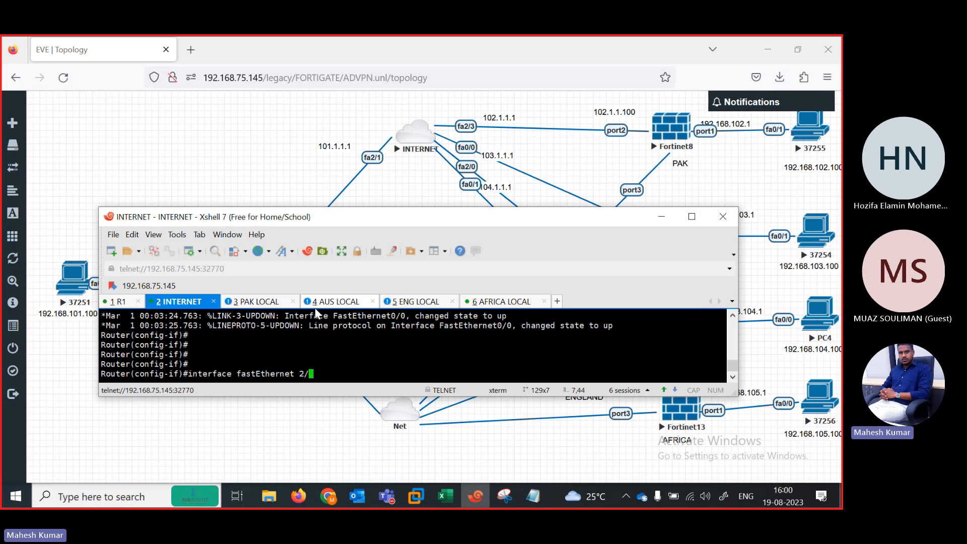
{"action": "type", "text": "0"}
{"action": "key", "text": "Return"}
{"action": "type", "text": "ip add "}
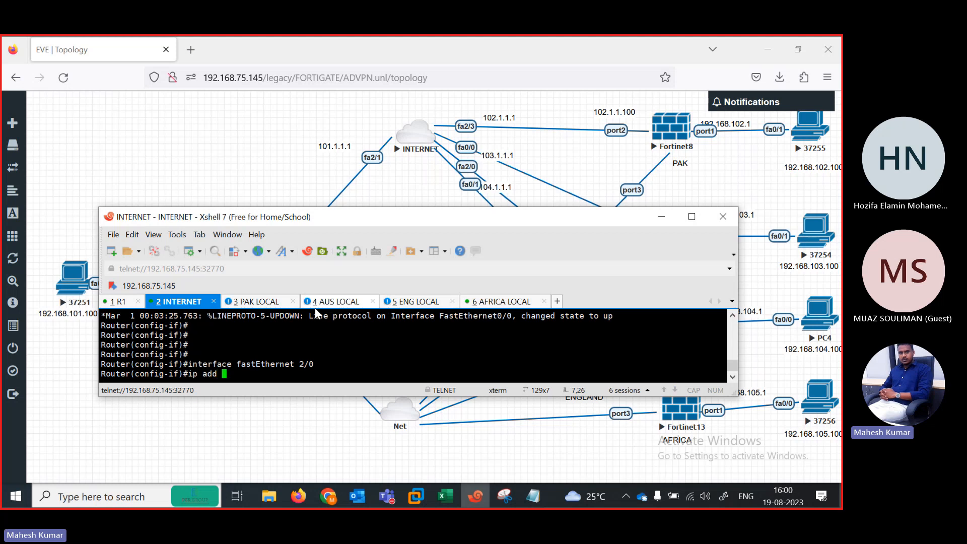
{"action": "type", "text": "104.1.1.1 255.255.255.0"}
{"action": "key", "text": "Return"}
Step: Make FastEthernet2/0 a routed port, reapply 104.1.1.1/24, and bring it up with no shutdown
{"action": "type", "text": "no sw"}
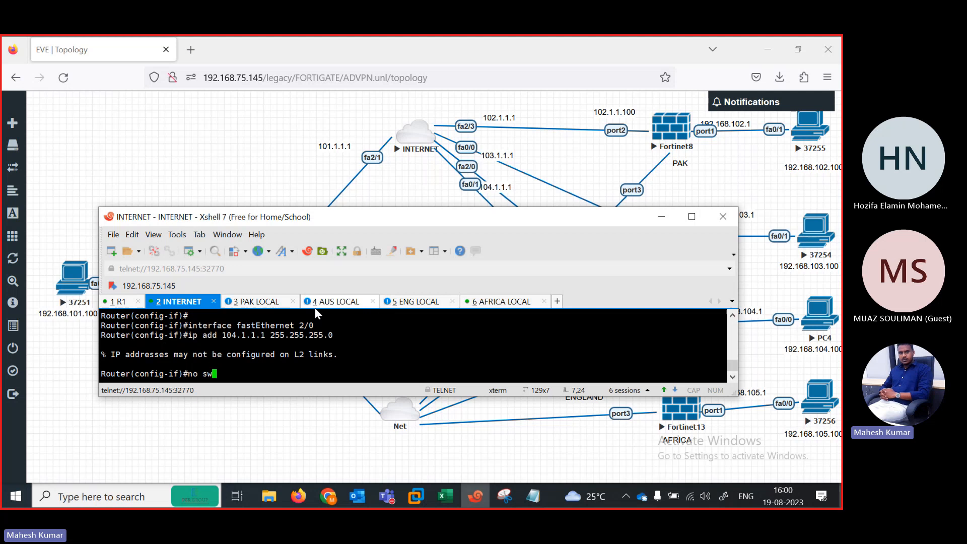
{"action": "key", "text": "Tab"}
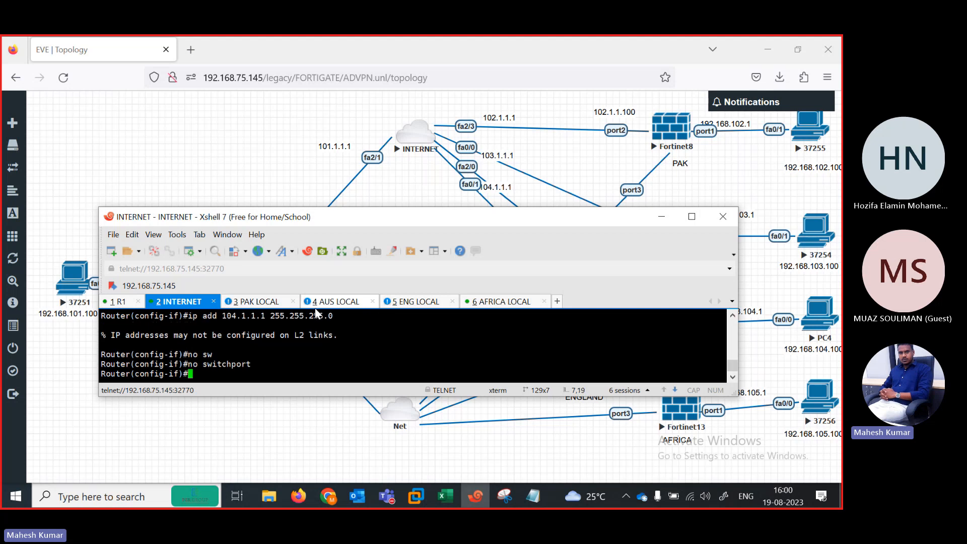
{"action": "key", "text": "Return"}
{"action": "key", "text": "Up"}
{"action": "key", "text": "Up"}
{"action": "key", "text": "Return"}
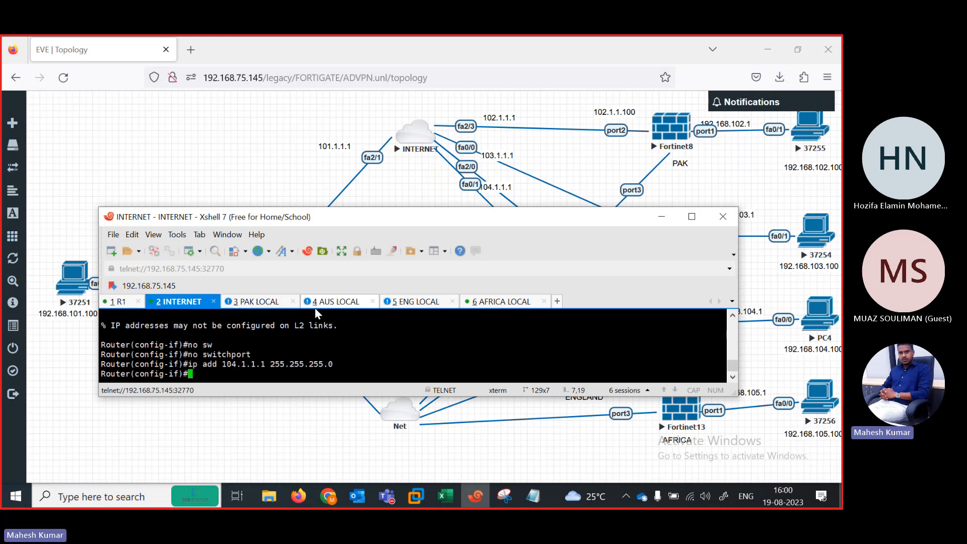
{"action": "key", "text": "Return"}
{"action": "key", "text": "Return"}
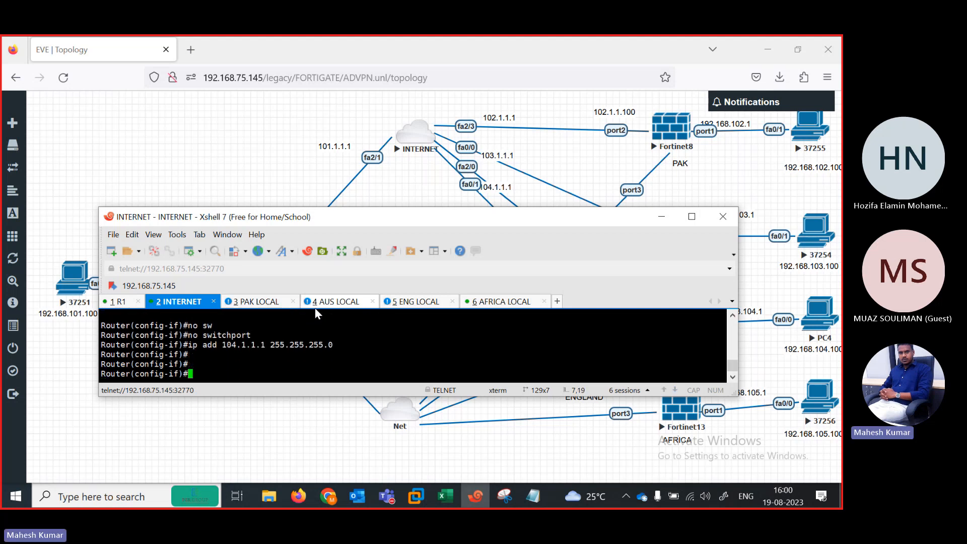
{"action": "type", "text": "no sh"}
{"action": "key", "text": "Tab"}
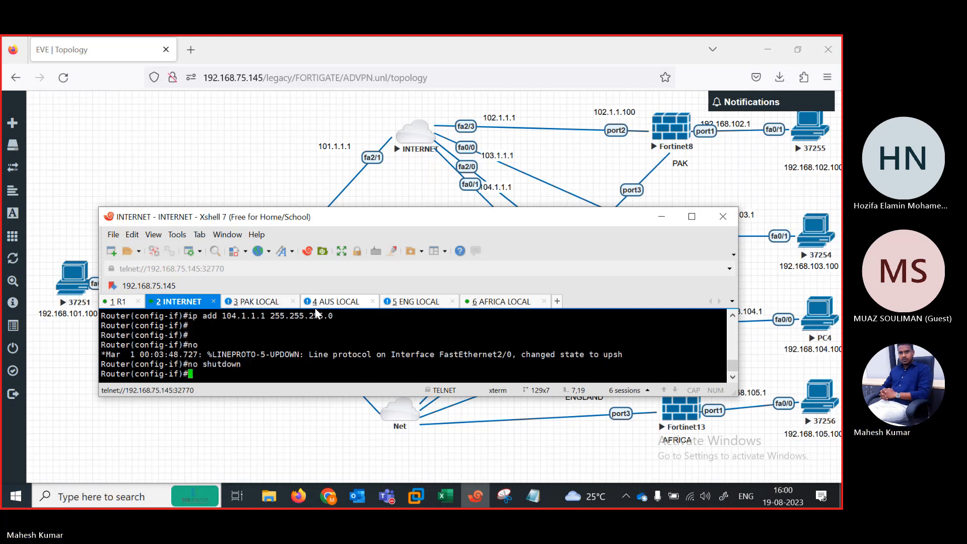
{"action": "key", "text": "Return"}
{"action": "key", "text": "Return"}
{"action": "key", "text": "Return"}
{"action": "key", "text": "Return"}
Step: Leave FastEthernet2/0 and enter configuration of FastEthernet0/1 on the INTERNET router
{"action": "type", "text": "exit"}
{"action": "key", "text": "Return"}
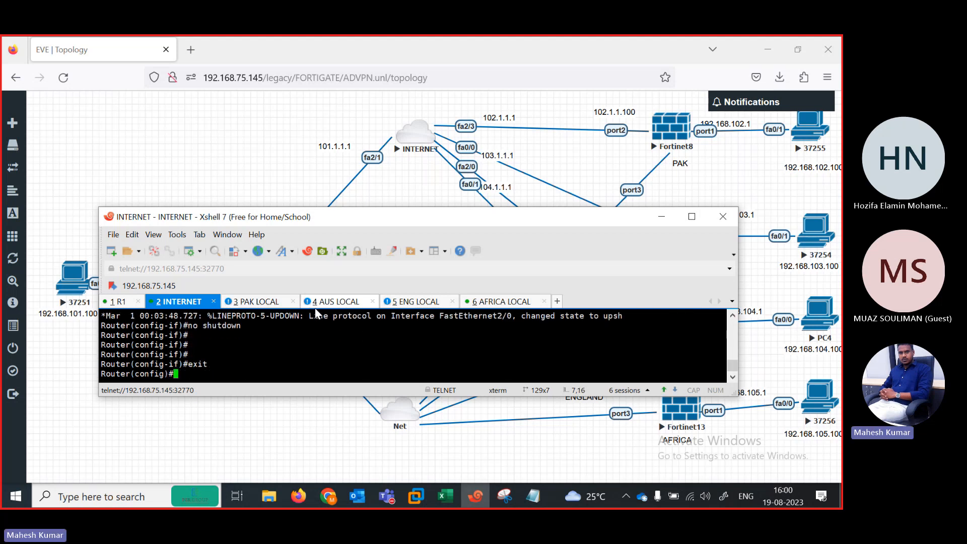
{"action": "type", "text": "in"}
{"action": "key", "text": "Tab"}
{"action": "type", "text": "fas"}
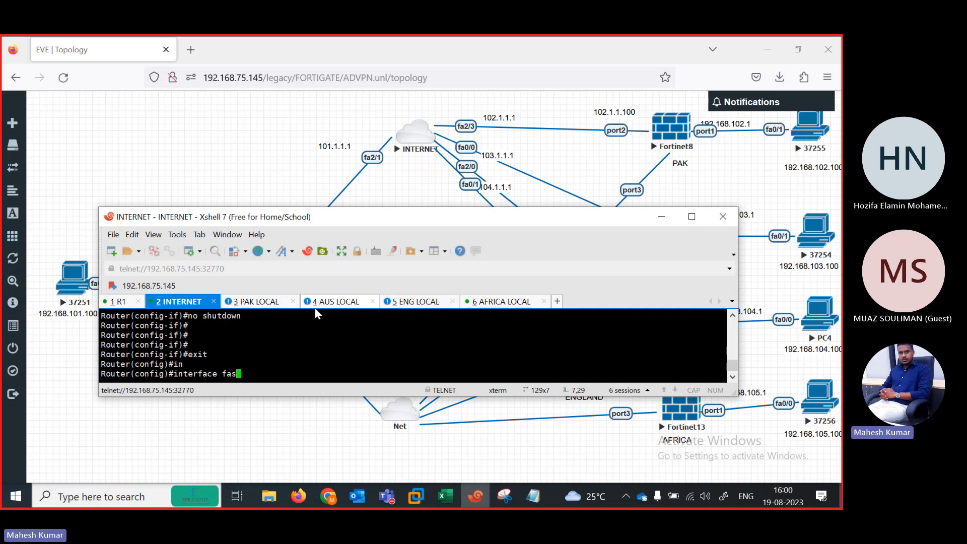
{"action": "key", "text": "Tab"}
{"action": "type", "text": "0/1"}
{"action": "key", "text": "Return"}
Step: Assign 105.1.1.1 255.255.255.0 to FastEthernet0/1 and bring it up with no shutdown
{"action": "type", "text": "i["}
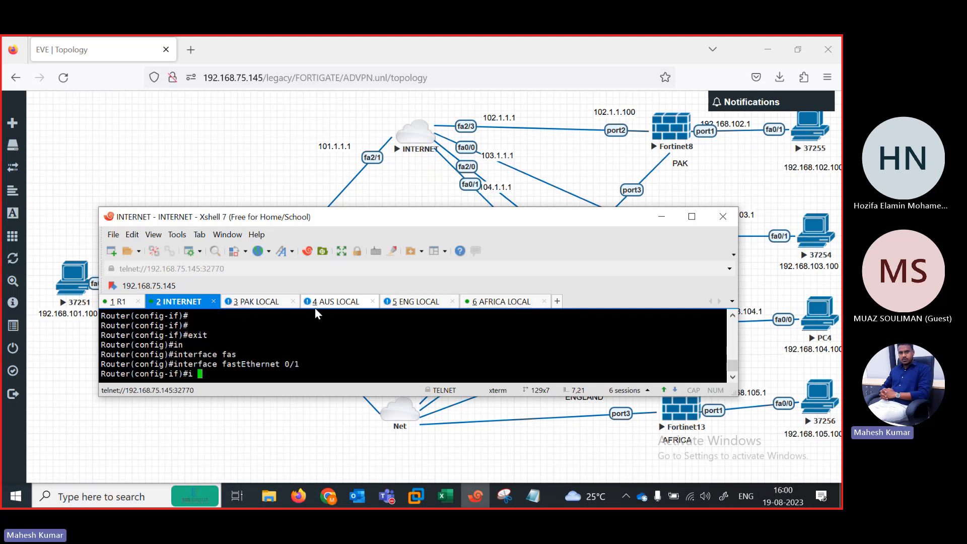
{"action": "key", "text": "BackSpace"}
{"action": "key", "text": "BackSpace"}
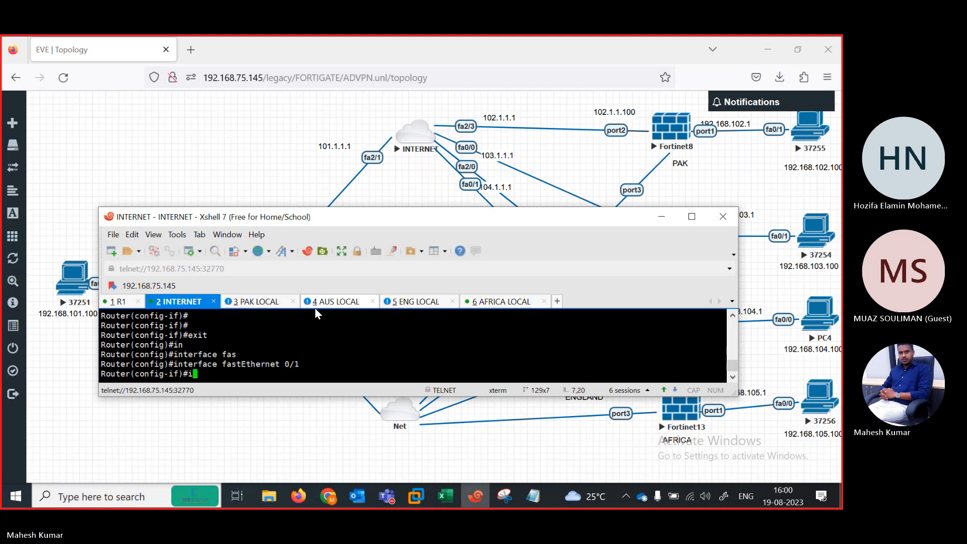
{"action": "type", "text": "p add"}
{"action": "key", "text": "Tab"}
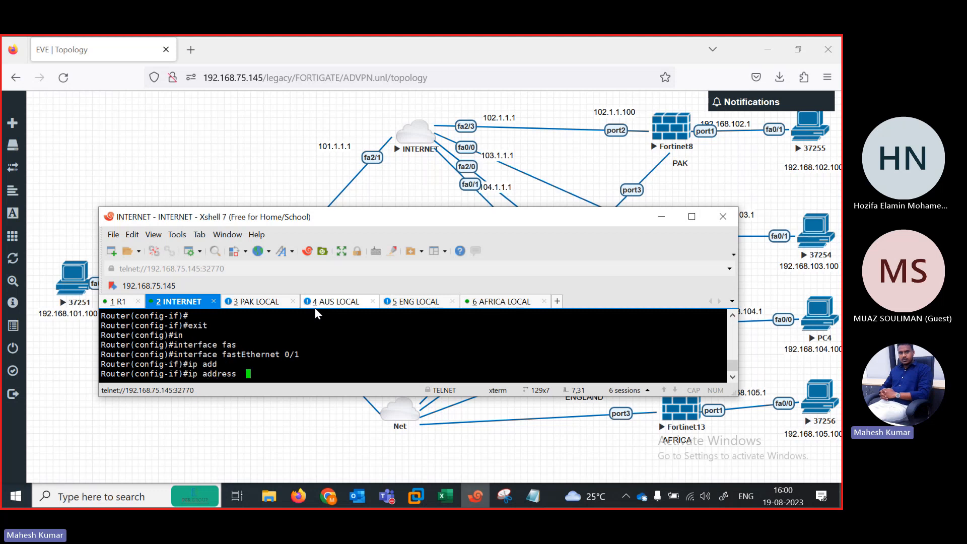
{"action": "left_click_drag", "start_coordinate": [455, 221], "coordinate": [431, 175]}
{"action": "type", "text": "105.1"}
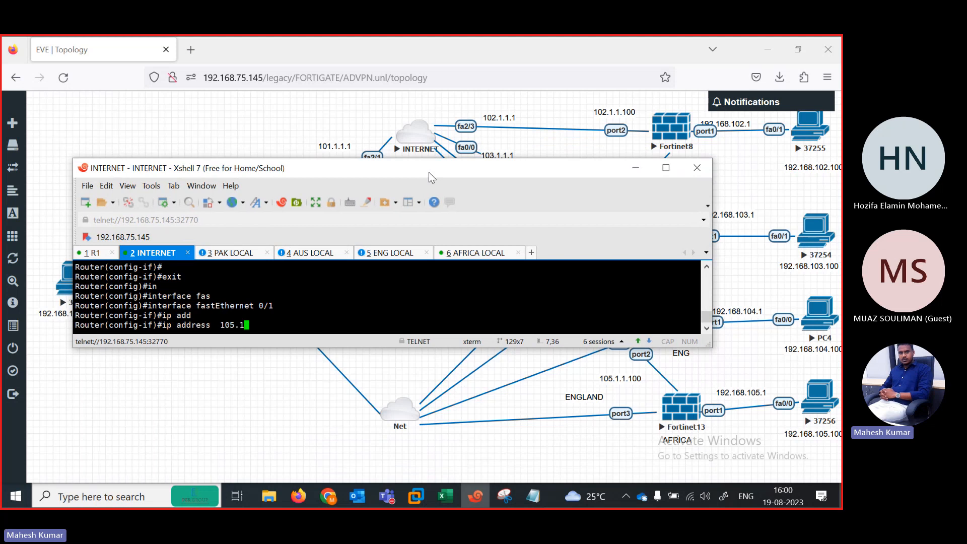
{"action": "type", "text": ".1.1 255.255.255."}
{"action": "type", "text": "0"}
{"action": "key", "text": "Return"}
{"action": "type", "text": "nos h"}
{"action": "key", "text": "Return"}
{"action": "type", "text": "no sh"}
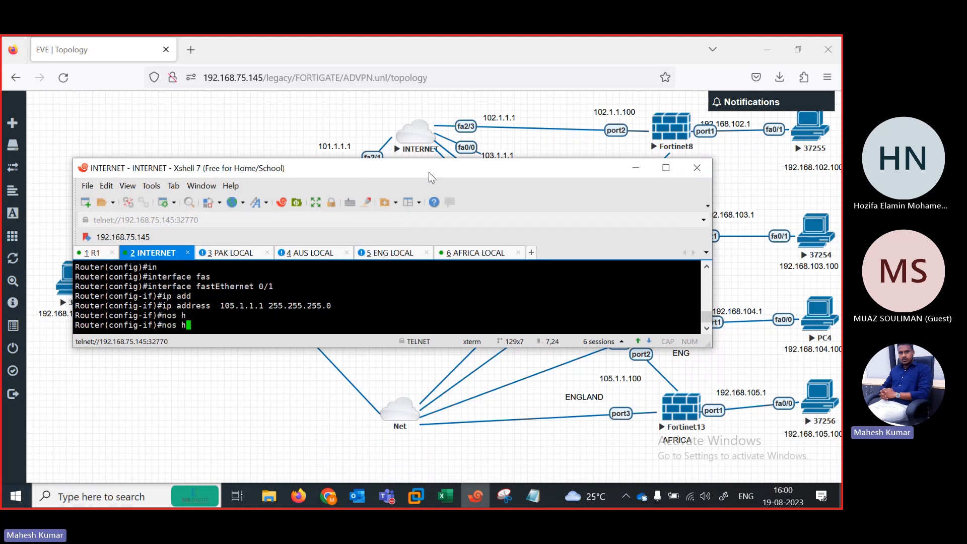
{"action": "key", "text": "Tab"}
{"action": "key", "text": "Return"}
{"action": "key", "text": "Return"}
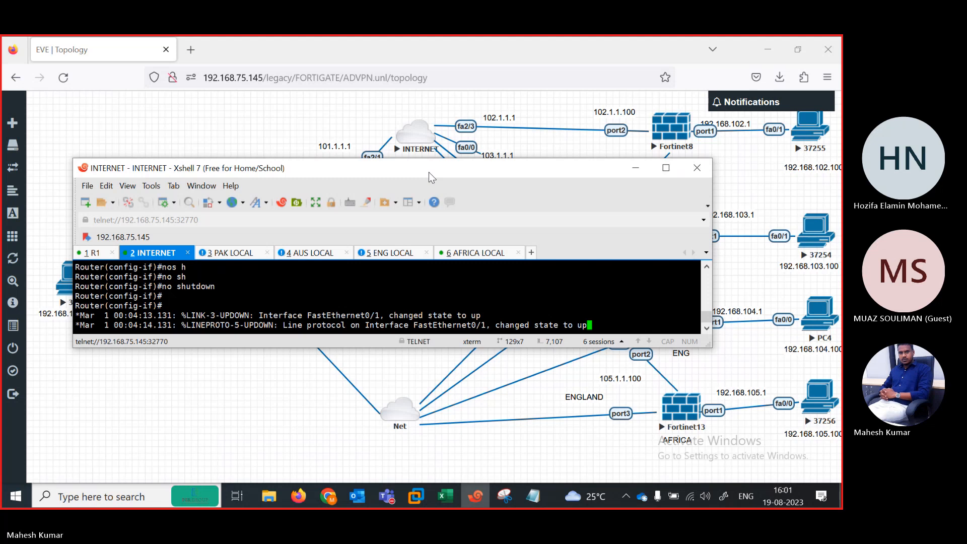
{"action": "key", "text": "Return"}
{"action": "key", "text": "Return"}
{"action": "key", "text": "Return"}
{"action": "key", "text": "Return"}
{"action": "key", "text": "Return"}
{"action": "key", "text": "Return"}
{"action": "key", "text": "Return"}
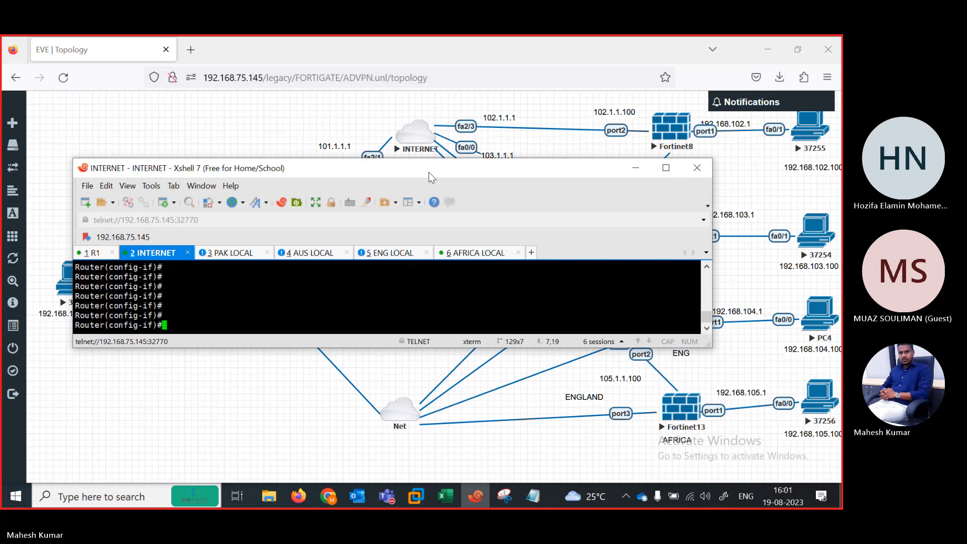
Step: On the PAK LOCAL console, enter global configuration mode and disable IP domain lookup
{"action": "left_click", "coordinate": [251, 252]}
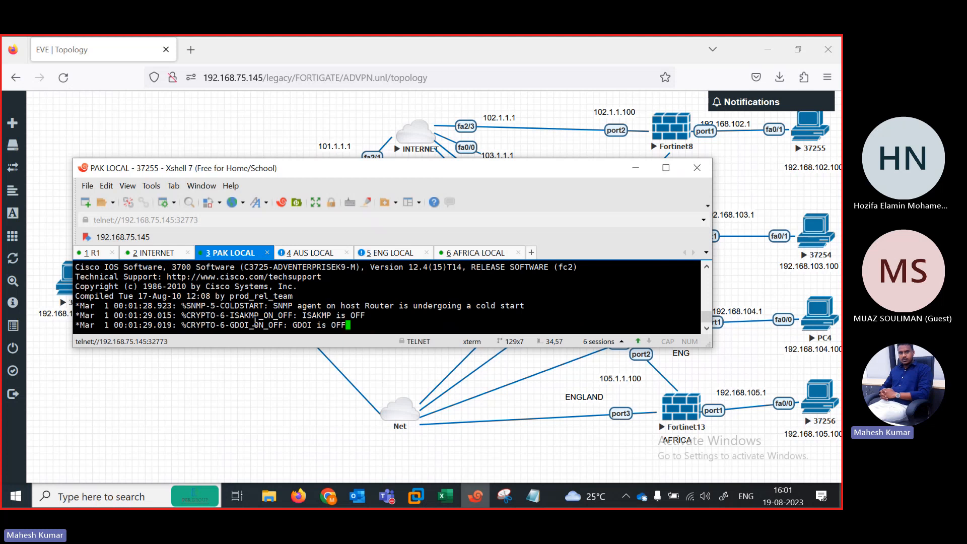
{"action": "key", "text": "Return"}
{"action": "key", "text": "Return"}
{"action": "key", "text": "Return"}
{"action": "key", "text": "Return"}
{"action": "key", "text": "Return"}
{"action": "key", "text": "Return"}
{"action": "key", "text": "Return"}
{"action": "type", "text": "er>e"}
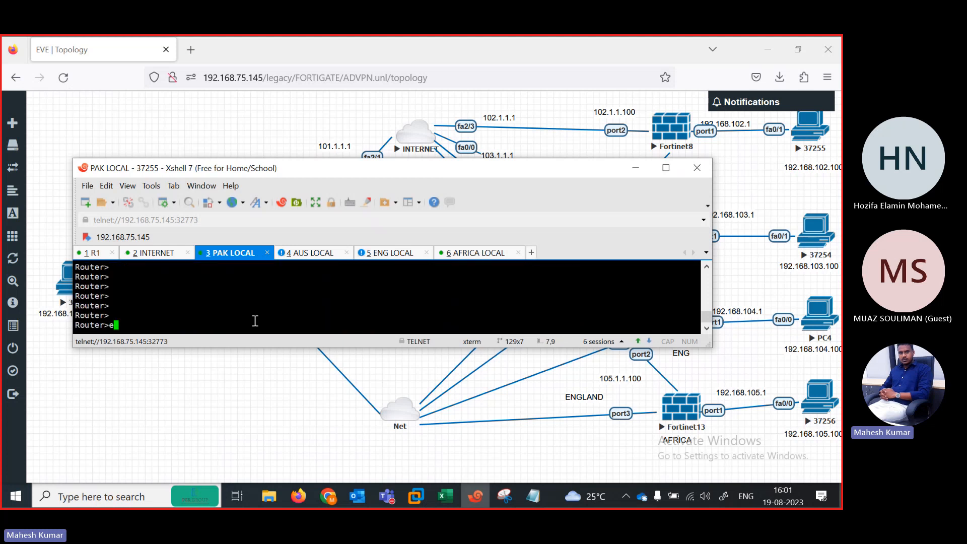
{"action": "type", "text": "n"}
{"action": "key", "text": "Return"}
{"action": "type", "text": "conf"}
{"action": "key", "text": "Return"}
{"action": "type", "text": "conf ter"}
{"action": "key", "text": "Tab"}
{"action": "key", "text": "Return"}
{"action": "type", "text": "no ip "}
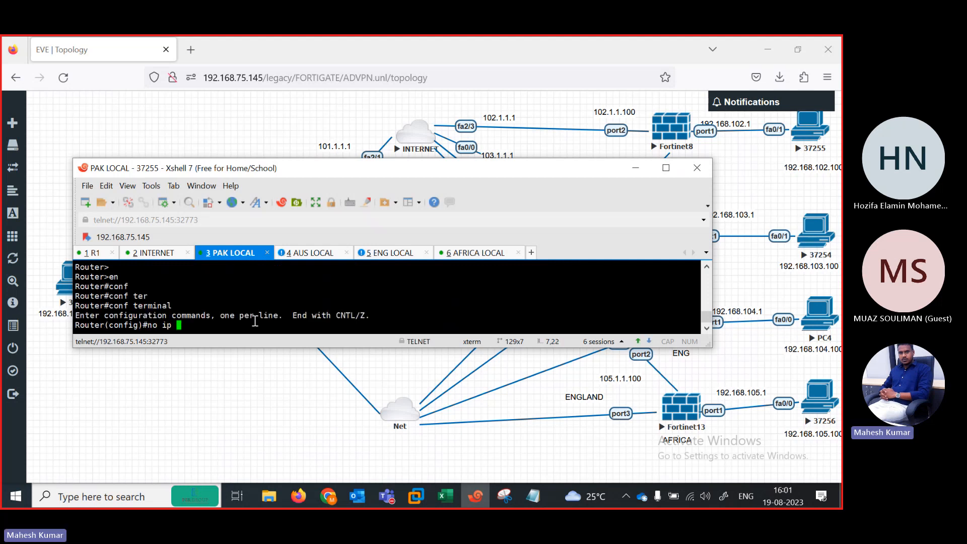
{"action": "type", "text": "dom"}
{"action": "key", "text": "Tab"}
{"action": "type", "text": "loo"}
{"action": "key", "text": "Tab"}
{"action": "key", "text": "Return"}
{"action": "key", "text": "Return"}
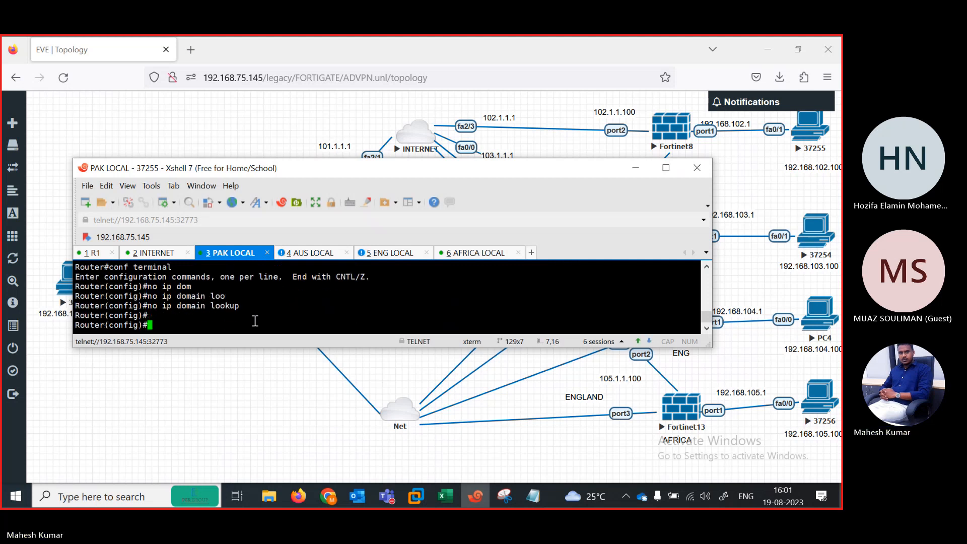
Step: Give PAK LOCAL's FastEthernet0/1 192.168.102.100 255.255.255.0 and enable it
{"action": "type", "text": "ip add 19"}
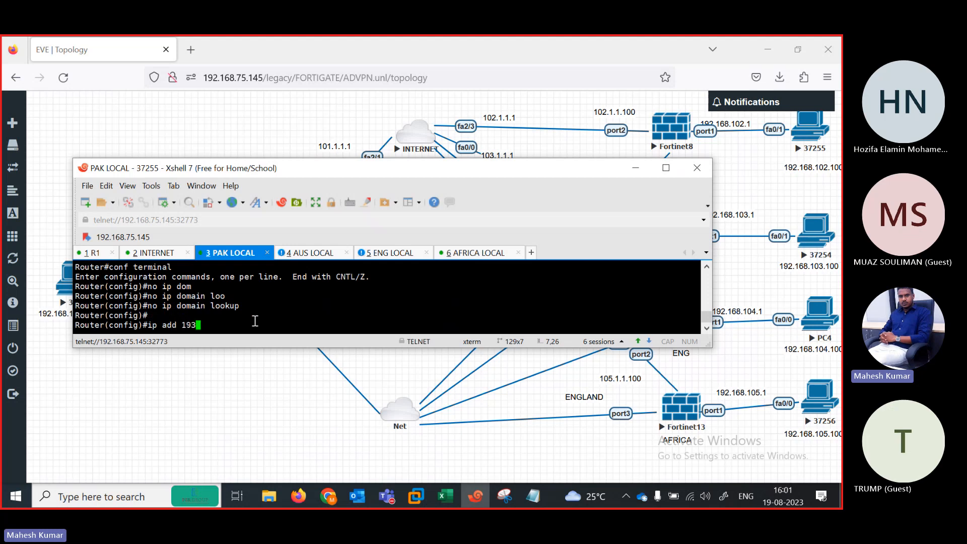
{"action": "type", "text": "2.168.102.100 255.255.255.0"}
{"action": "key", "text": "Return"}
{"action": "type", "text": "no"}
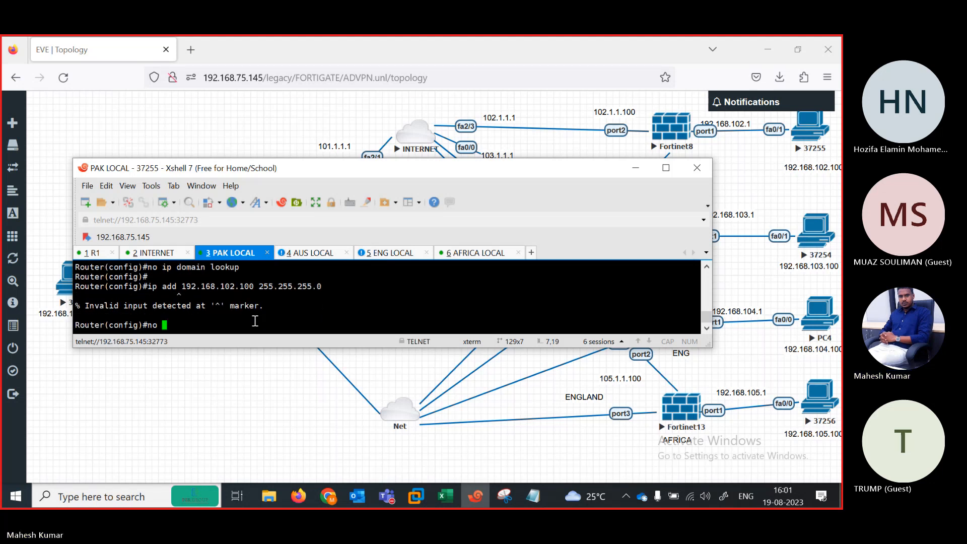
{"action": "key", "text": "Up"}
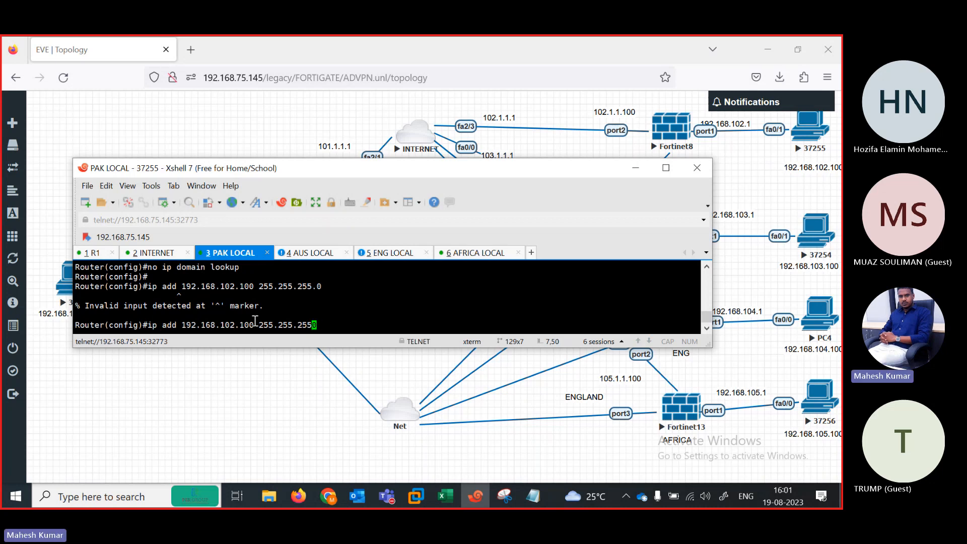
{"action": "key", "text": "BackSpace"}
{"action": "key", "text": "BackSpace"}
{"action": "key", "text": "BackSpace"}
{"action": "key", "text": "BackSpace"}
{"action": "key", "text": "BackSpace"}
{"action": "key", "text": "BackSpace"}
{"action": "key", "text": "BackSpace"}
{"action": "key", "text": "BackSpace"}
{"action": "key", "text": "BackSpace"}
{"action": "key", "text": "BackSpace"}
{"action": "key", "text": "BackSpace"}
{"action": "key", "text": "BackSpace"}
{"action": "key", "text": "BackSpace"}
{"action": "key", "text": "BackSpace"}
{"action": "key", "text": "BackSpace"}
{"action": "key", "text": "BackSpace"}
{"action": "key", "text": "BackSpace"}
{"action": "key", "text": "BackSpace"}
{"action": "key", "text": "BackSpace"}
{"action": "key", "text": "BackSpace"}
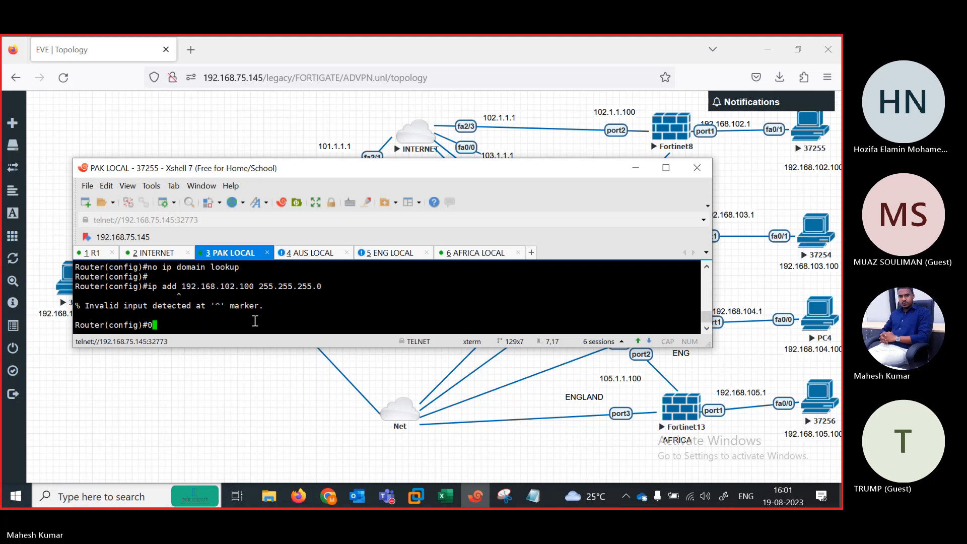
{"action": "type", "text": "in"}
{"action": "key", "text": "Tab"}
{"action": "type", "text": "fas"}
{"action": "key", "text": "Tab"}
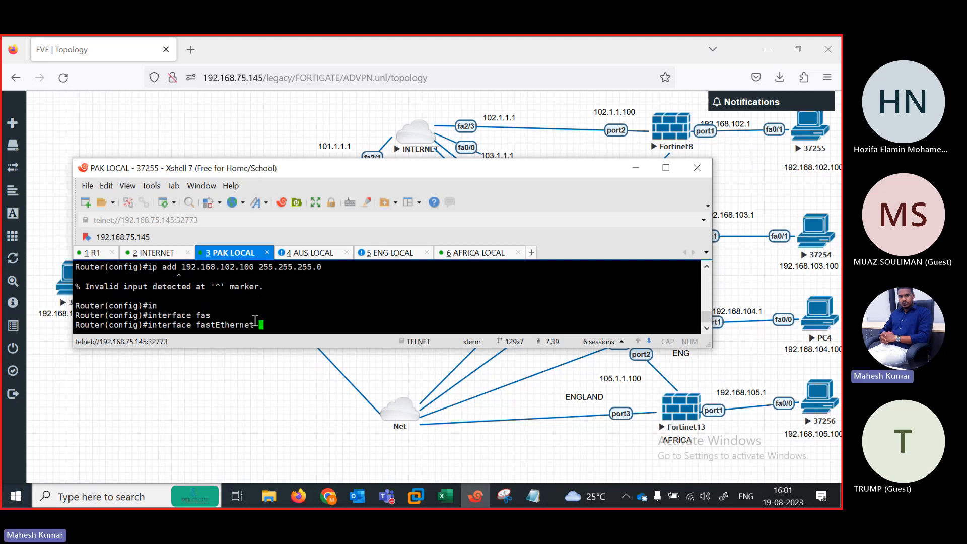
{"action": "type", "text": "0/1"}
{"action": "key", "text": "Return"}
{"action": "type", "text": "ip add"}
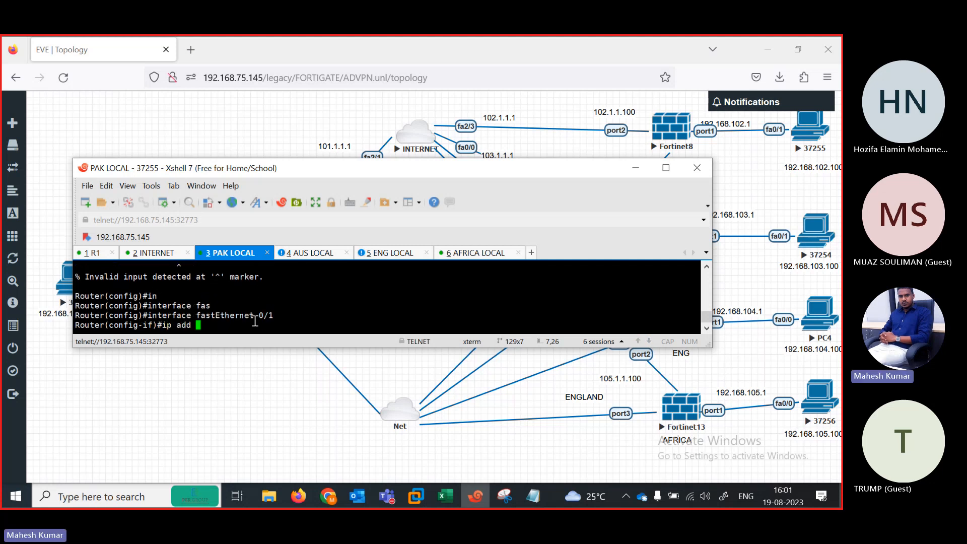
{"action": "type", "text": " 192.168.102.100 255.255.255."}
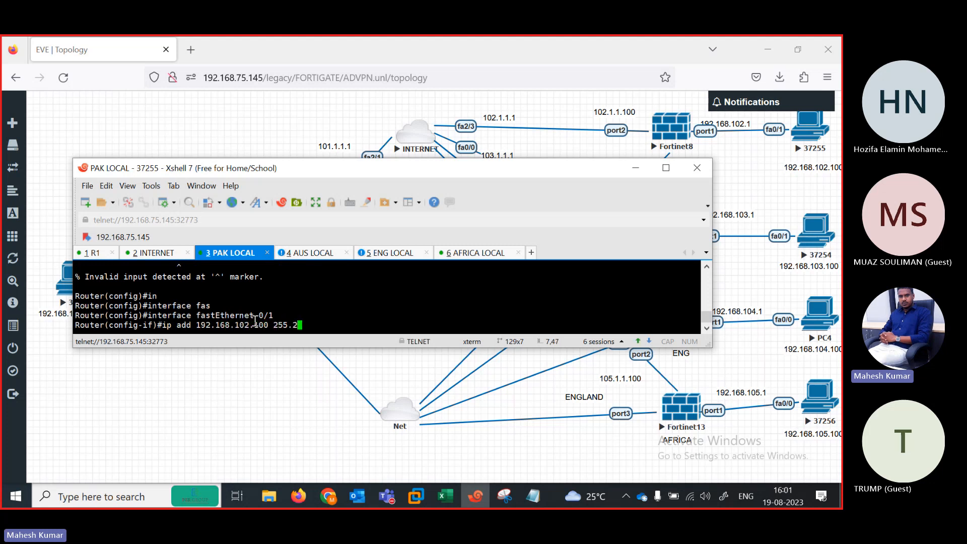
{"action": "type", "text": "o sh"}
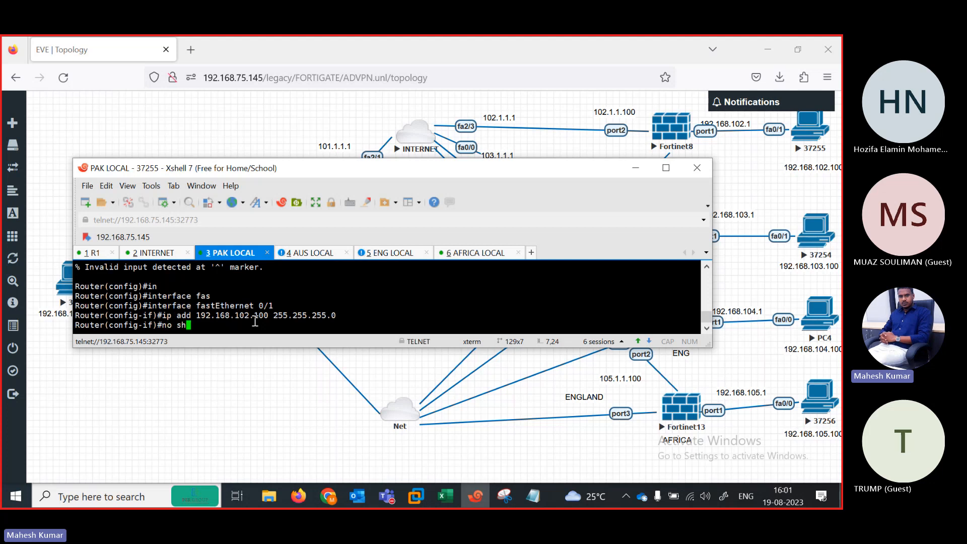
{"action": "key", "text": "Tab"}
{"action": "key", "text": "Return"}
{"action": "key", "text": "Return"}
{"action": "key", "text": "Return"}
{"action": "key", "text": "Return"}
{"action": "key", "text": "Return"}
{"action": "key", "text": "Return"}
{"action": "key", "text": "Return"}
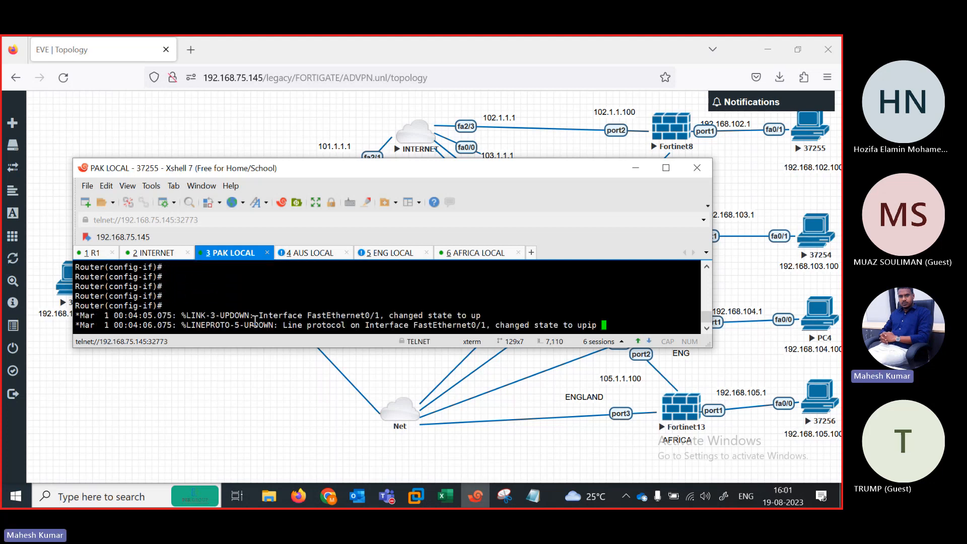
Step: Add the default route 0.0.0.0 0.0.0.0 via 192.168.102.1
{"action": "type", "text": "ip rou"}
{"action": "key", "text": "Tab"}
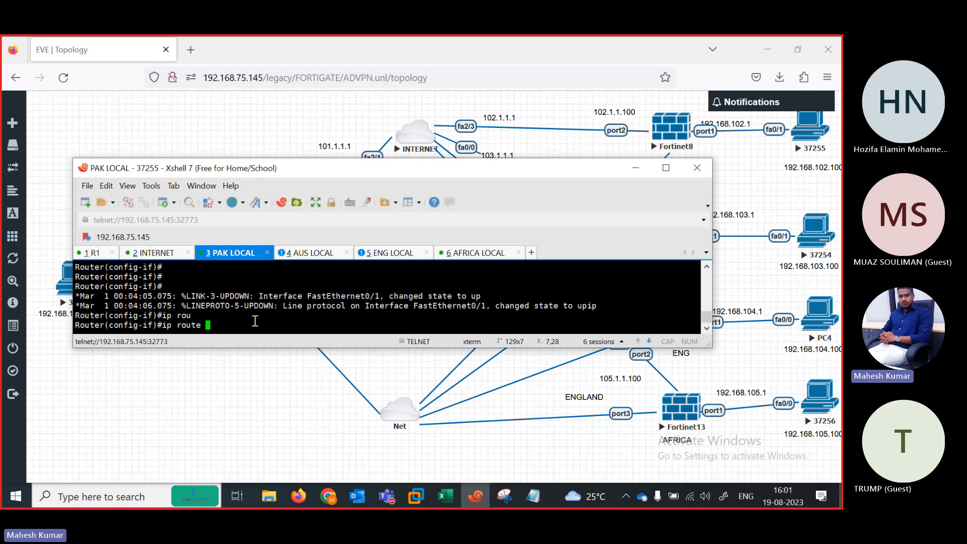
{"action": "type", "text": "0.0.0.0 0.0.0.0 192.168.102.1"}
{"action": "key", "text": "Return"}
{"action": "key", "text": "Return"}
{"action": "key", "text": "Return"}
{"action": "key", "text": "Return"}
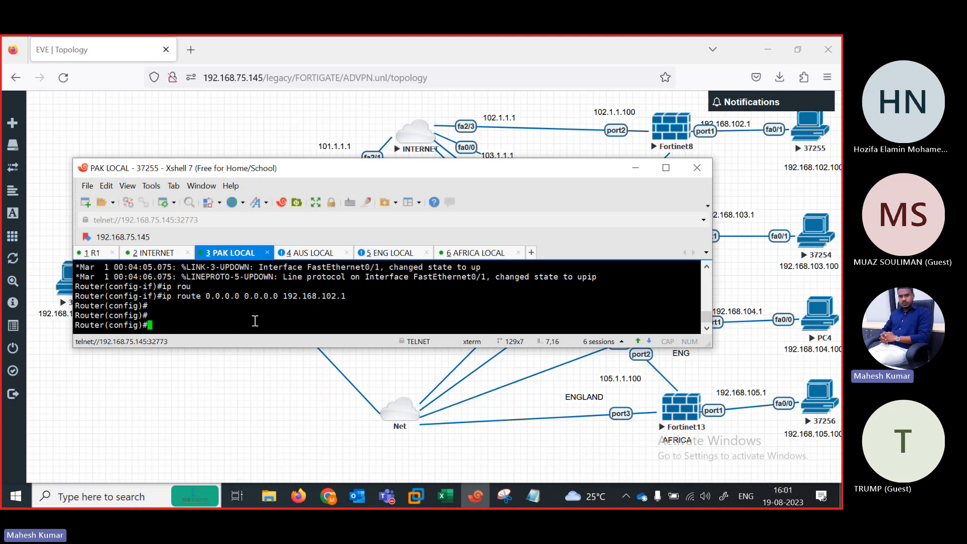
Step: On the AUS LOCAL console, enter privileged and global configuration mode
{"action": "left_click", "coordinate": [307, 252]}
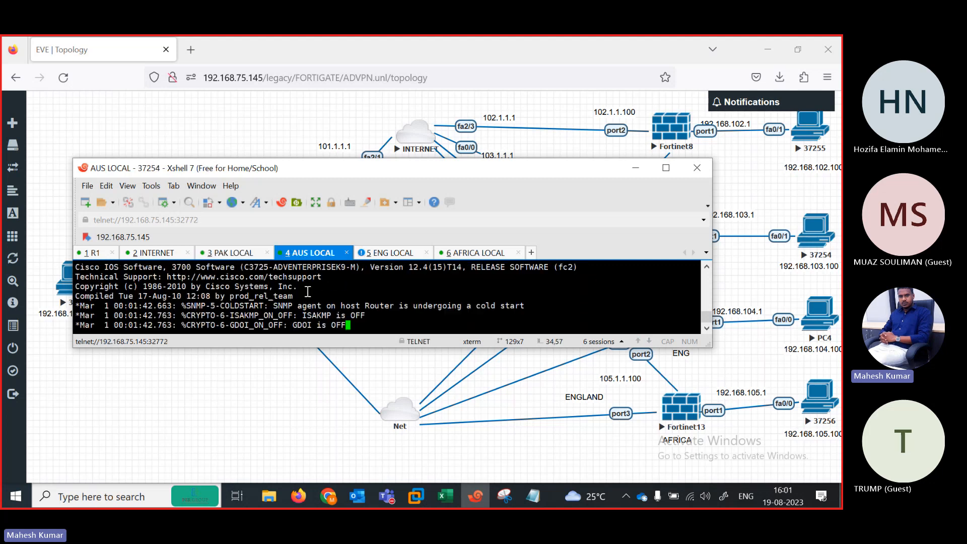
{"action": "key", "text": "Return"}
{"action": "key", "text": "Return"}
{"action": "key", "text": "Return"}
{"action": "key", "text": "Return"}
{"action": "key", "text": "Return"}
{"action": "key", "text": "Return"}
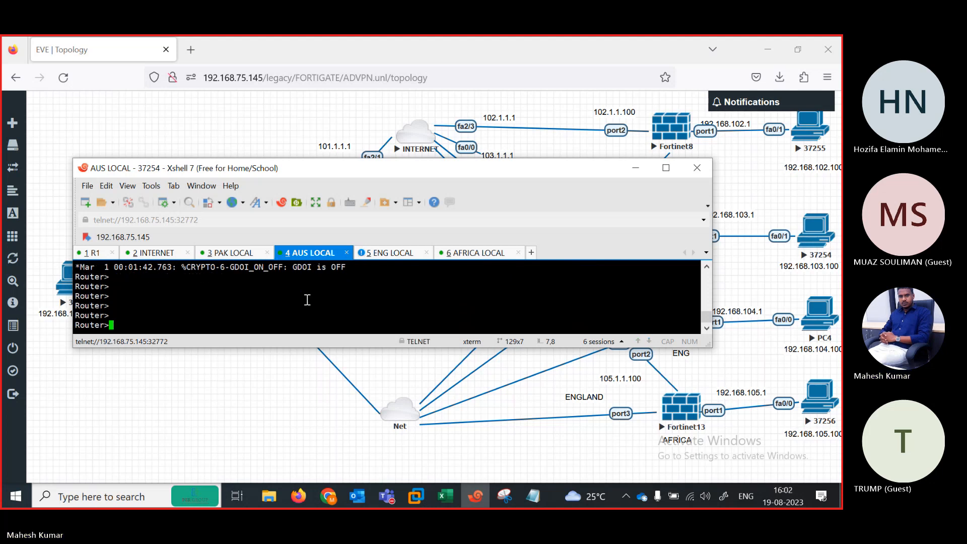
{"action": "type", "text": "en"}
{"action": "key", "text": "Return"}
{"action": "type", "text": "conf ter"}
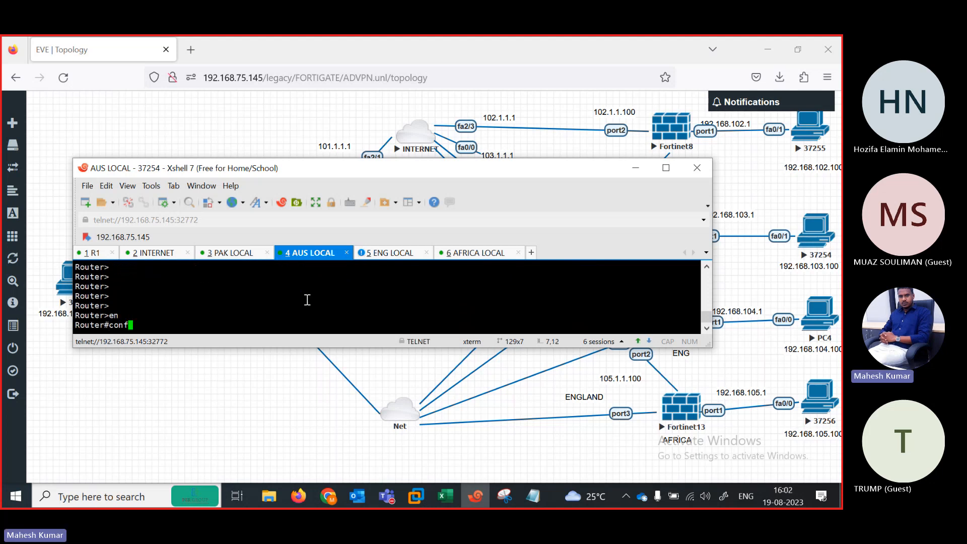
{"action": "key", "text": "Return"}
Step: Give FastEthernet0/1 192.168.103.100 255.255.255.0 and bring it up
{"action": "type", "text": "in"}
{"action": "key", "text": "Tab"}
{"action": "type", "text": "fas"}
{"action": "key", "text": "Tab"}
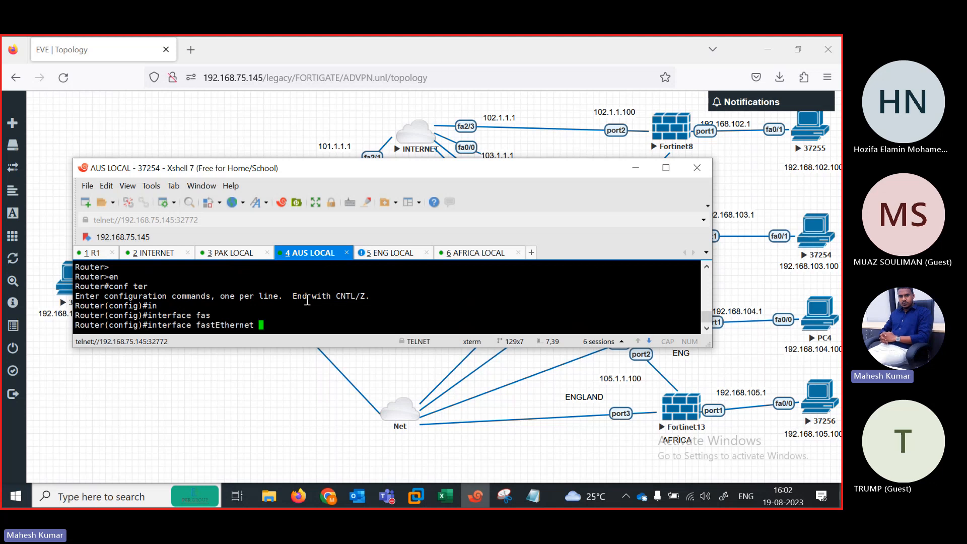
{"action": "type", "text": "0/1"}
{"action": "key", "text": "Return"}
{"action": "type", "text": "ip add "}
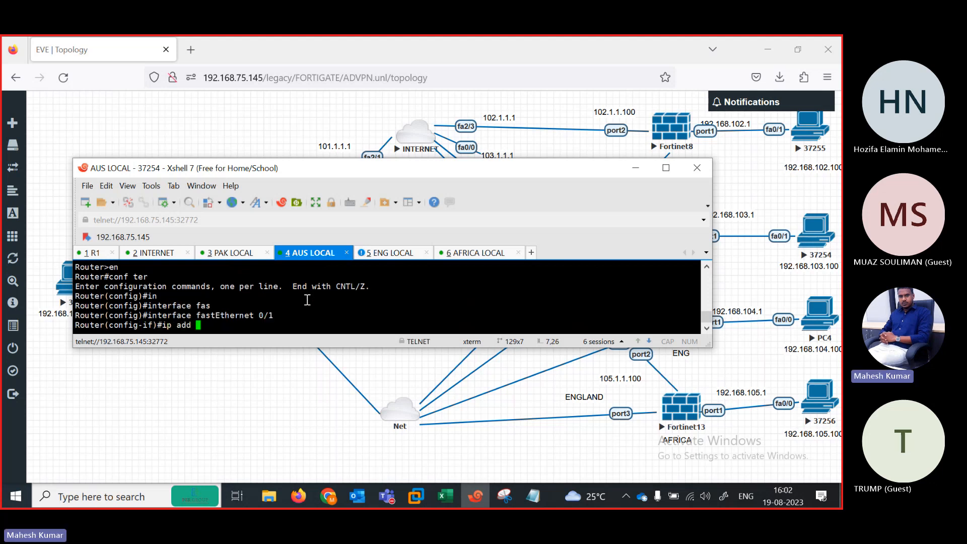
{"action": "type", "text": "192.168.103.100 255.255.255.0"}
{"action": "key", "text": "Return"}
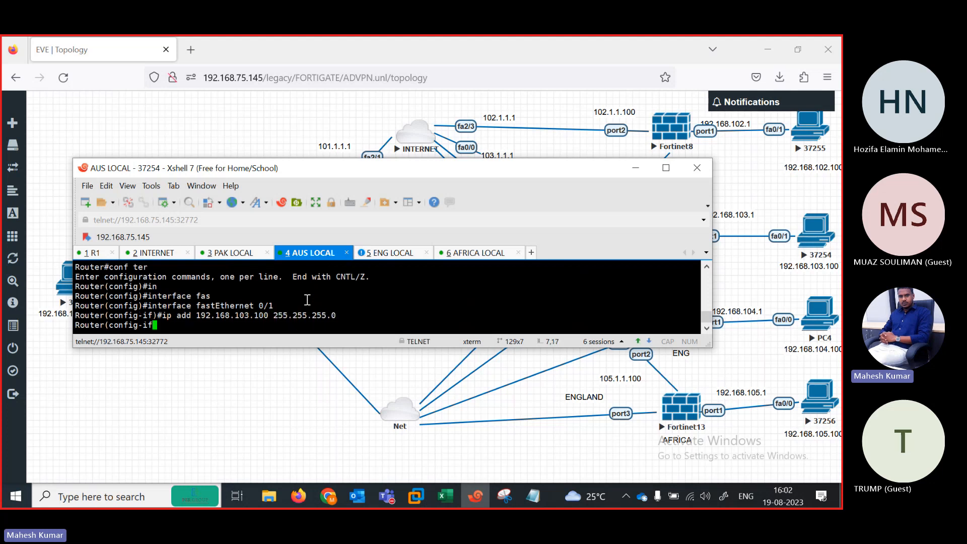
{"action": "type", "text": "no sh"}
{"action": "key", "text": "Tab"}
{"action": "key", "text": "Return"}
{"action": "key", "text": "Return"}
{"action": "key", "text": "Return"}
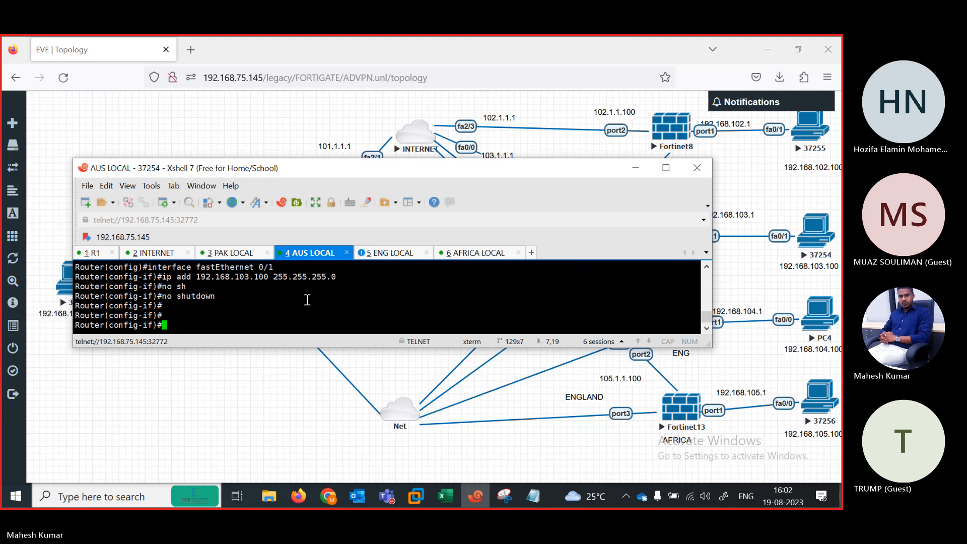
{"action": "key", "text": "Return"}
{"action": "key", "text": "Return"}
{"action": "key", "text": "Return"}
{"action": "key", "text": "Return"}
{"action": "key", "text": "Return"}
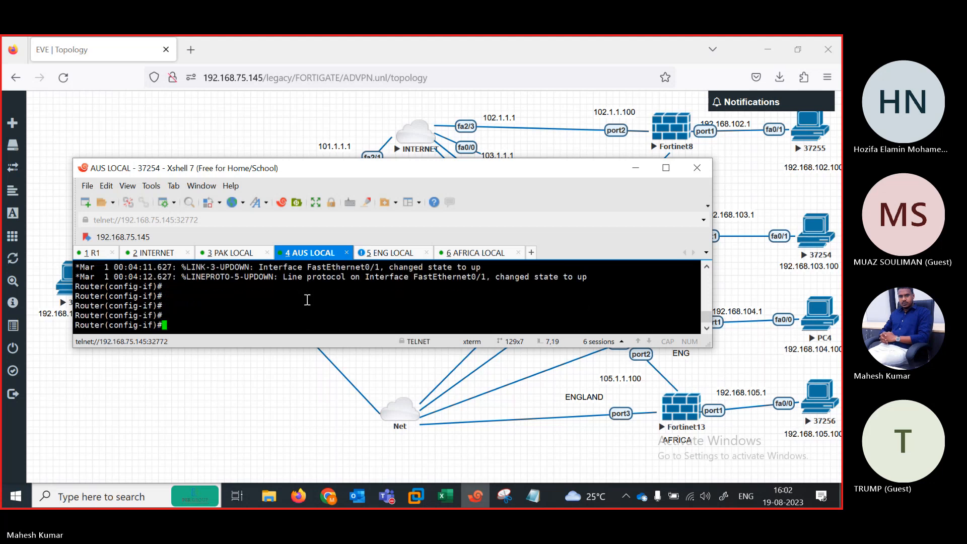
Step: Add the default route 0.0.0.0 0.0.0.0 via 192.168.103.1
{"action": "type", "text": "ip rou"}
{"action": "key", "text": "Tab"}
{"action": "type", "text": "0."}
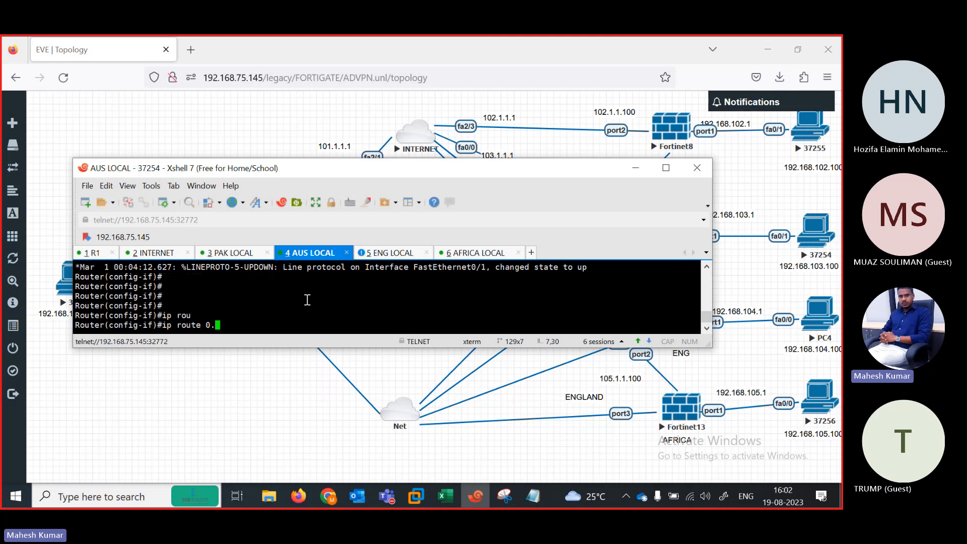
{"action": "type", "text": "0.0.0 0.0.0.0 192.168."}
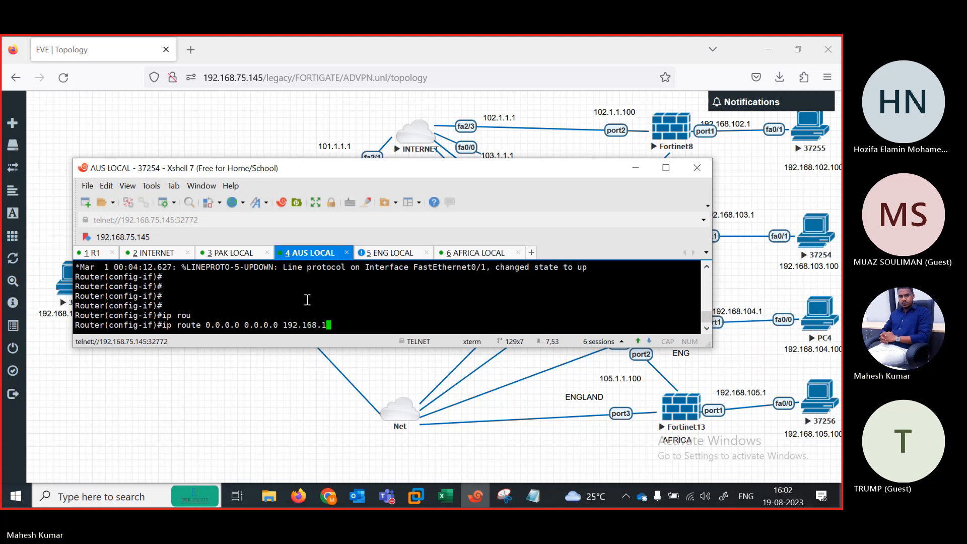
{"action": "type", "text": "103."}
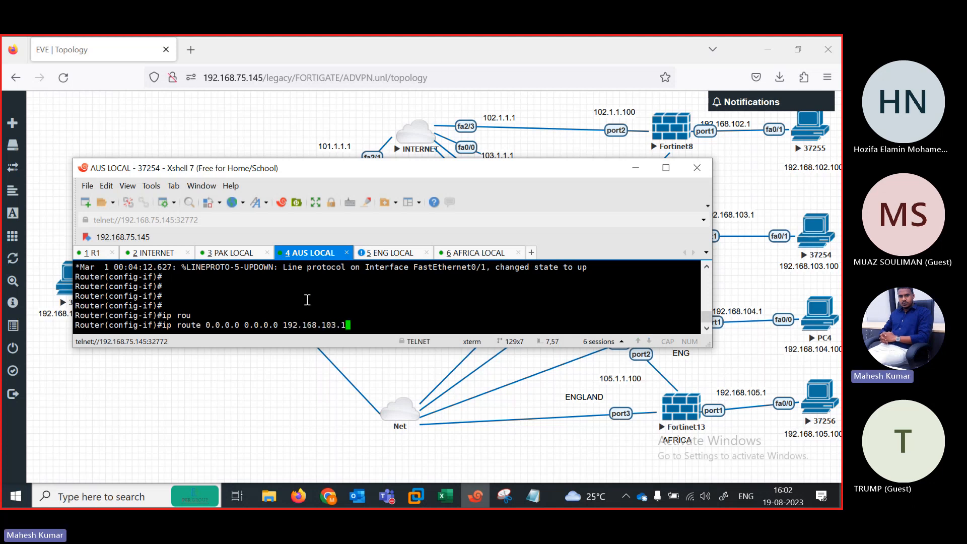
{"action": "type", "text": "1"}
{"action": "key", "text": "Return"}
{"action": "key", "text": "Return"}
{"action": "key", "text": "Return"}
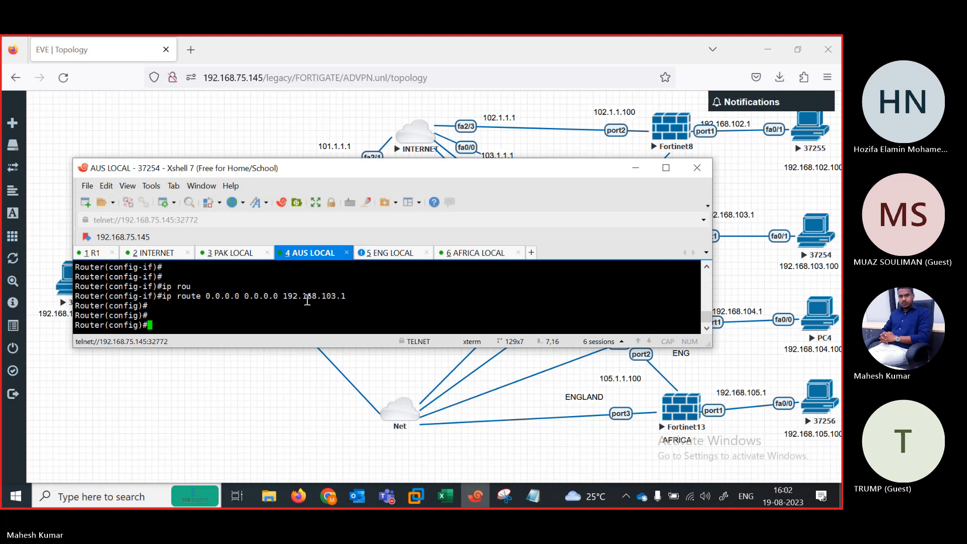
Step: On the ENG LOCAL console, enter configuration mode and disable IP domain lookup
{"action": "left_click", "coordinate": [385, 256]}
{"action": "type", "text": "en"}
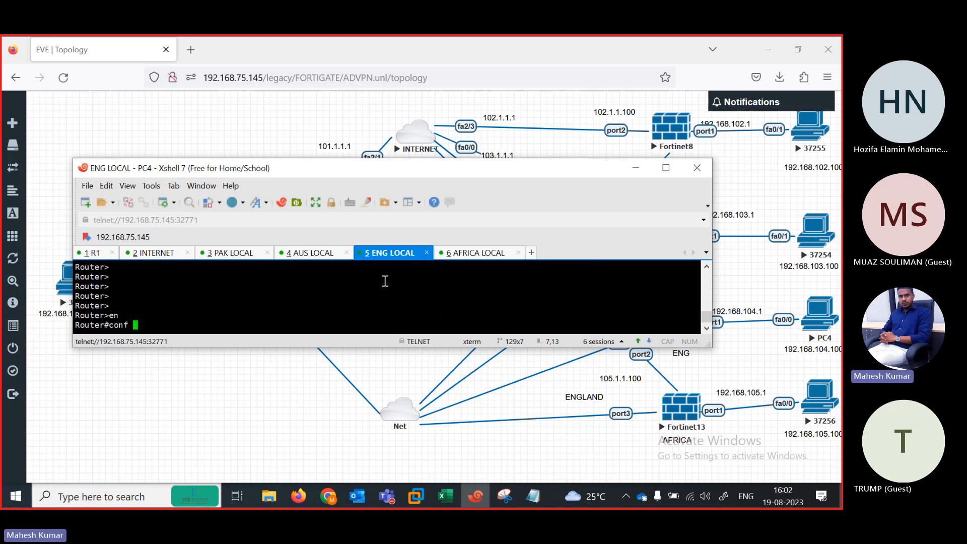
{"action": "key", "text": "Return"}
{"action": "type", "text": "conf ter"}
{"action": "key", "text": "Return"}
{"action": "type", "text": "no ip doma"}
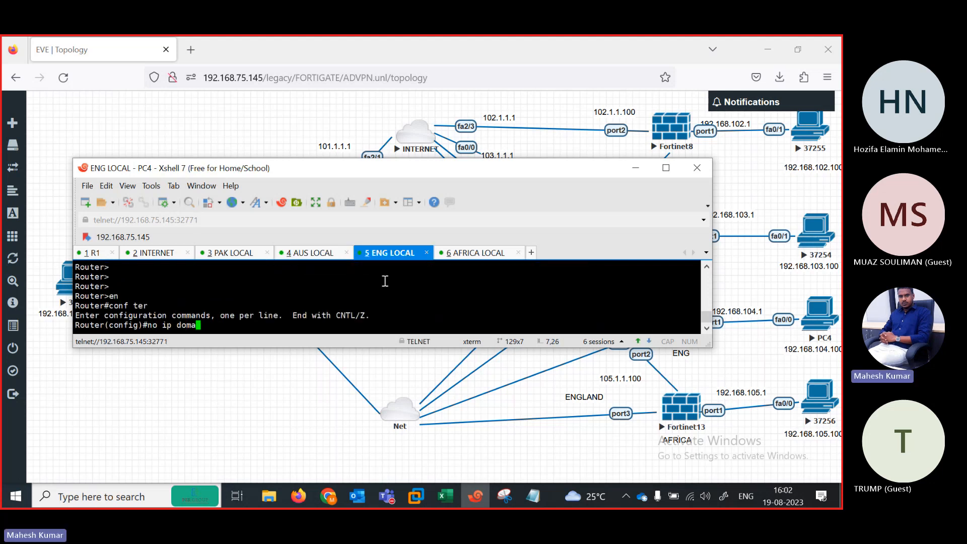
{"action": "key", "text": "Tab"}
{"action": "type", "text": "in lo"}
{"action": "key", "text": "Tab"}
{"action": "key", "text": "Return"}
{"action": "key", "text": "Return"}
Step: Enter configuration of FastEthernet0/0 on ENG LOCAL
{"action": "key", "text": "Return"}
{"action": "type", "text": "ip add "}
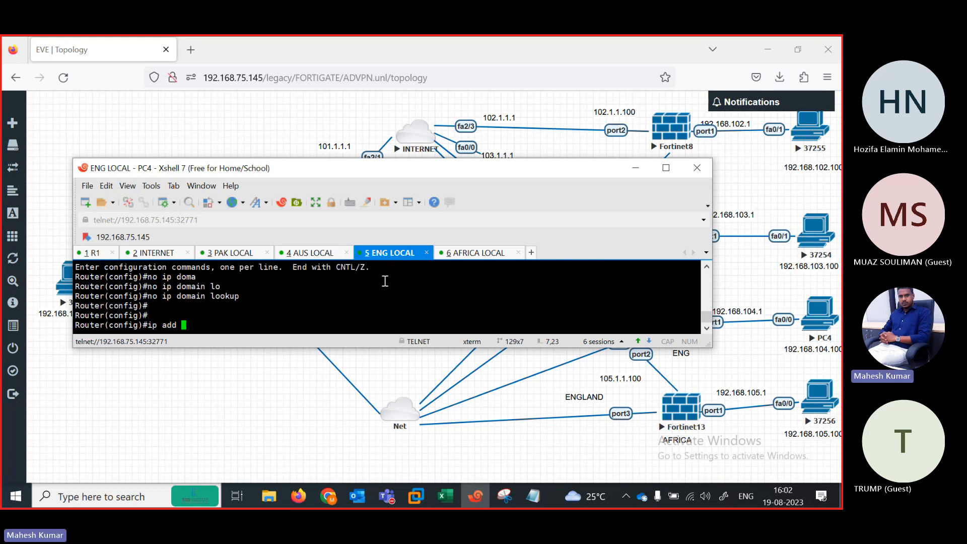
{"action": "type", "text": "192.16"}
{"action": "key", "text": "BackSpace"}
{"action": "key", "text": "BackSpace"}
{"action": "key", "text": "BackSpace"}
{"action": "key", "text": "BackSpace"}
{"action": "key", "text": "BackSpace"}
{"action": "key", "text": "BackSpace"}
{"action": "key", "text": "BackSpace"}
{"action": "key", "text": "BackSpace"}
{"action": "key", "text": "BackSpace"}
{"action": "key", "text": "BackSpace"}
{"action": "key", "text": "BackSpace"}
{"action": "key", "text": "BackSpace"}
{"action": "key", "text": "BackSpace"}
{"action": "type", "text": "in"}
{"action": "key", "text": "Tab"}
{"action": "type", "text": "fas"}
{"action": "key", "text": "Tab"}
{"action": "type", "text": "0/0"}
Step: Assign 192.168.104.100 255.255.255.0 to FastEthernet0/0 and bring it up
{"action": "key", "text": "Return"}
{"action": "type", "text": "ip a"}
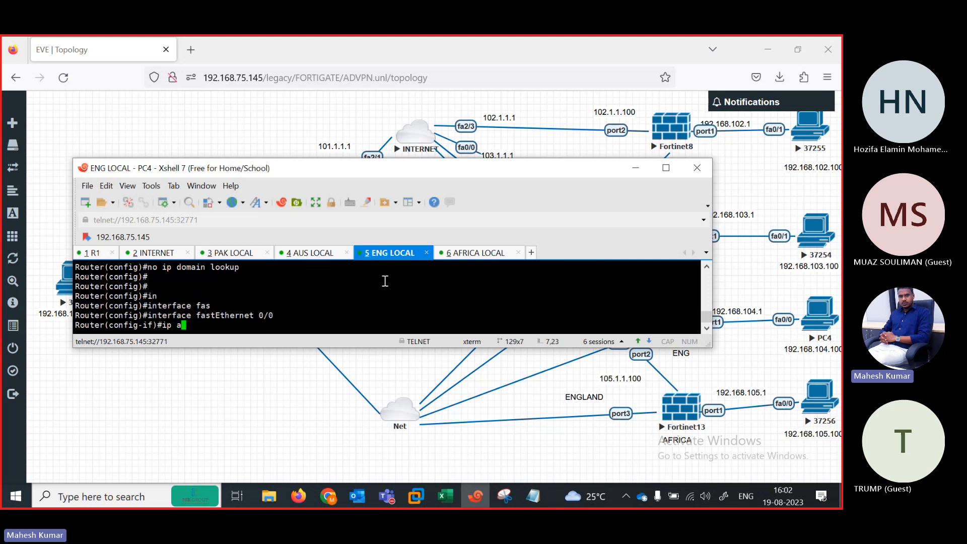
{"action": "type", "text": "dd 192.168.104.100"}
{"action": "key", "text": "Return"}
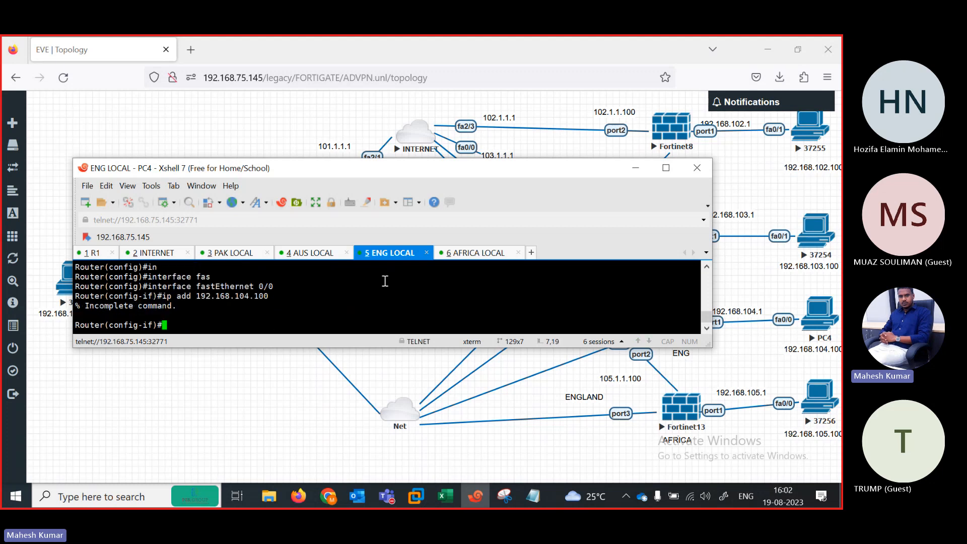
{"action": "key", "text": "Up"}
{"action": "type", "text": "255.255"}
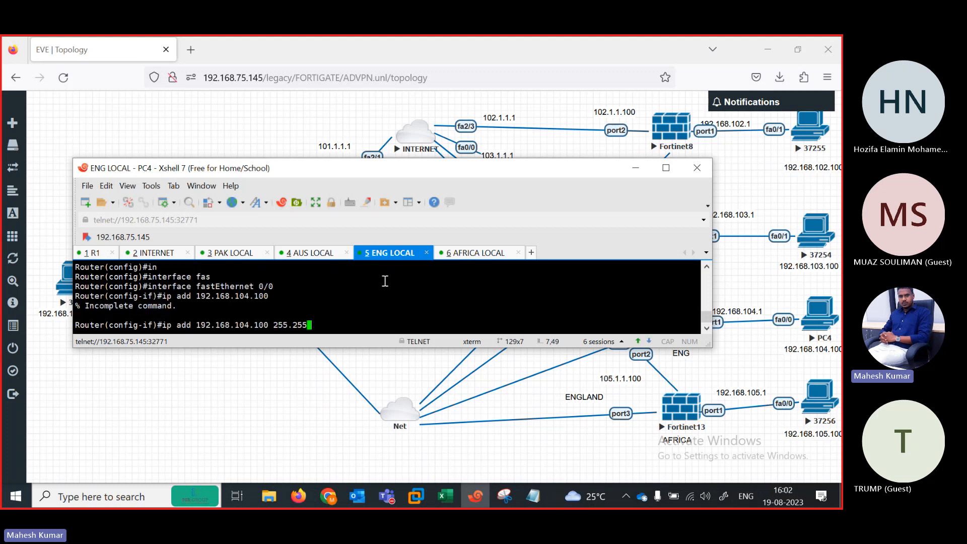
{"action": "type", "text": ".255.0"}
{"action": "key", "text": "Return"}
{"action": "type", "text": "nos h"}
{"action": "key", "text": "Return"}
{"action": "type", "text": "no s"}
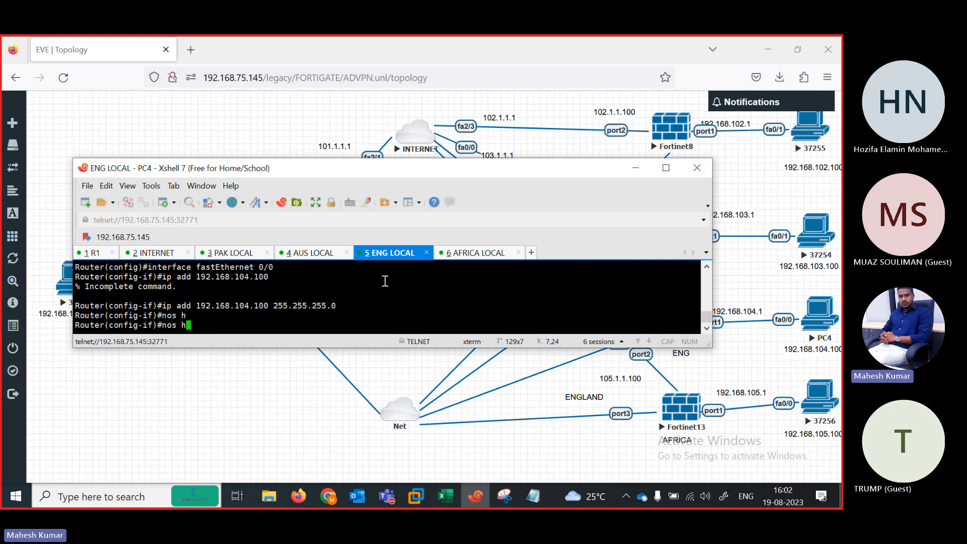
{"action": "type", "text": "hutdown"}
{"action": "key", "text": "Return"}
{"action": "key", "text": "Return"}
{"action": "key", "text": "Return"}
{"action": "key", "text": "Return"}
{"action": "key", "text": "Return"}
{"action": "key", "text": "Return"}
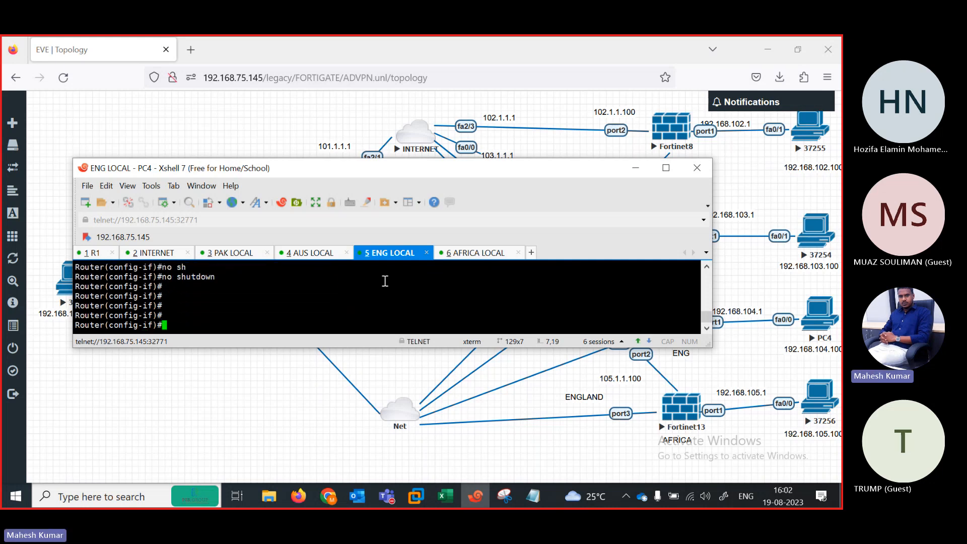
Step: Add the default route 0.0.0.0 0.0.0.0 via 192.168.104.1 and leave configuration mode
{"action": "type", "text": "ip rou"}
{"action": "key", "text": "Tab"}
{"action": "type", "text": "0."}
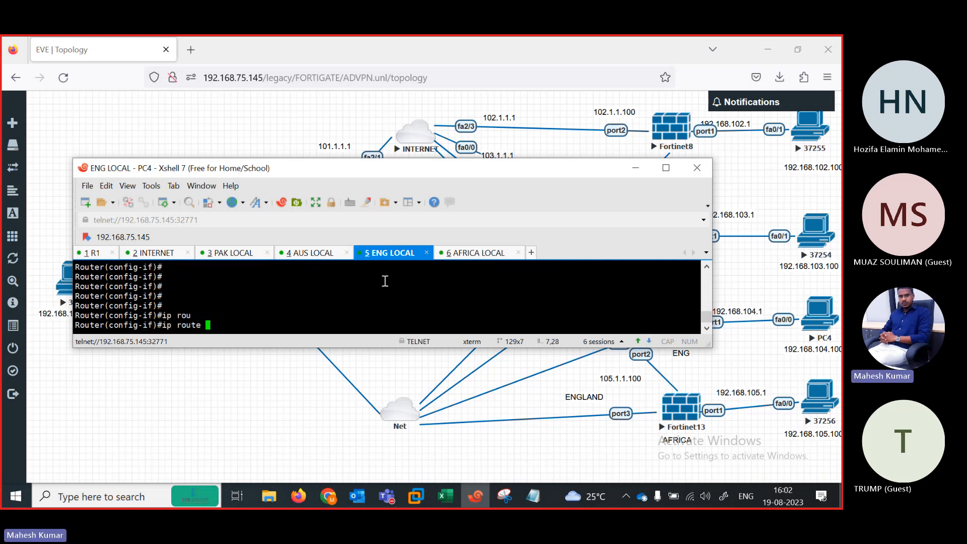
{"action": "type", "text": "0.0."}
{"action": "key", "text": "Return"}
{"action": "key", "text": "Up"}
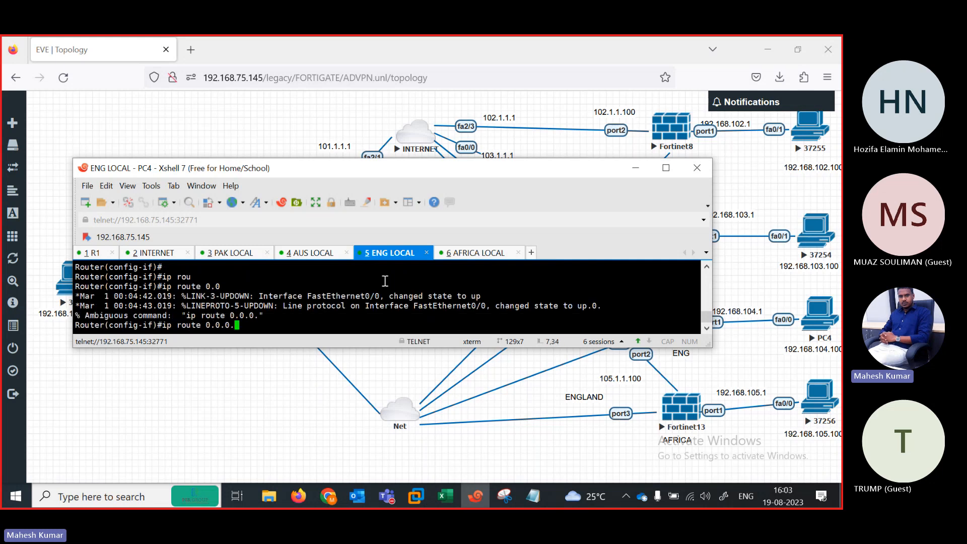
{"action": "type", "text": "0 0.0.0.0 192.168.104.1"}
{"action": "key", "text": "Return"}
{"action": "key", "text": "Return"}
{"action": "key", "text": "Return"}
{"action": "key", "text": "Return"}
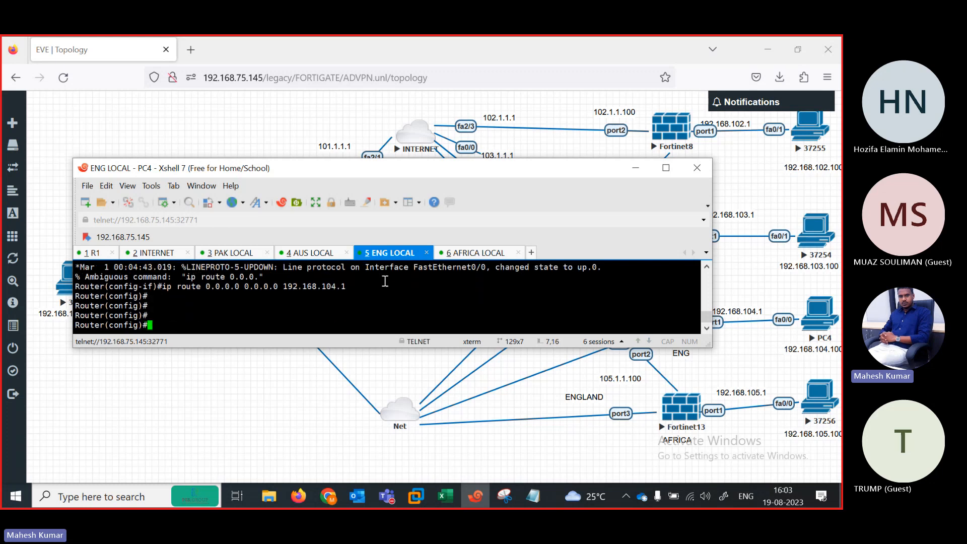
{"action": "type", "text": "end"}
{"action": "key", "text": "Return"}
{"action": "key", "text": "Return"}
{"action": "key", "text": "Return"}
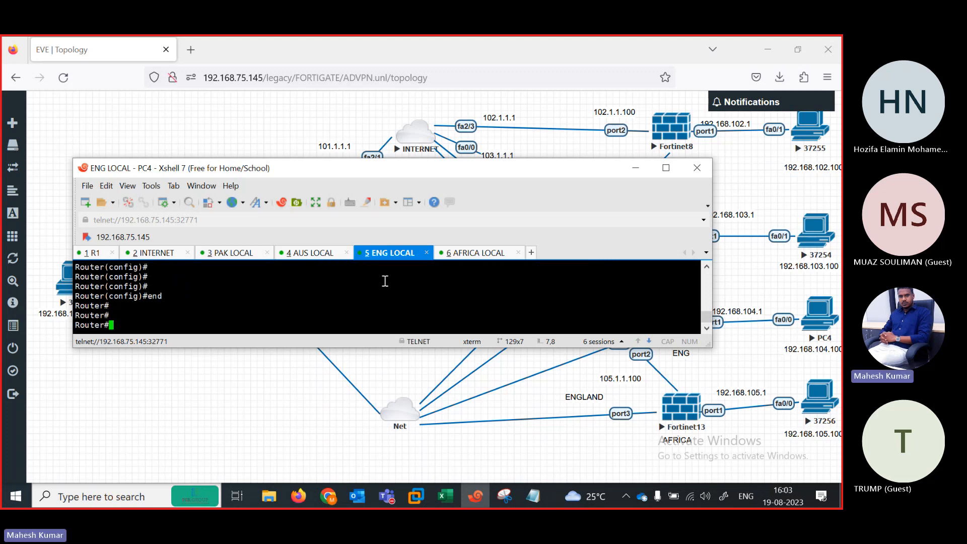
Step: On the AFRICA LOCAL console, answer 'n' to decline the initial configuration dialog
{"action": "left_click", "coordinate": [476, 254]}
{"action": "key", "text": "Return"}
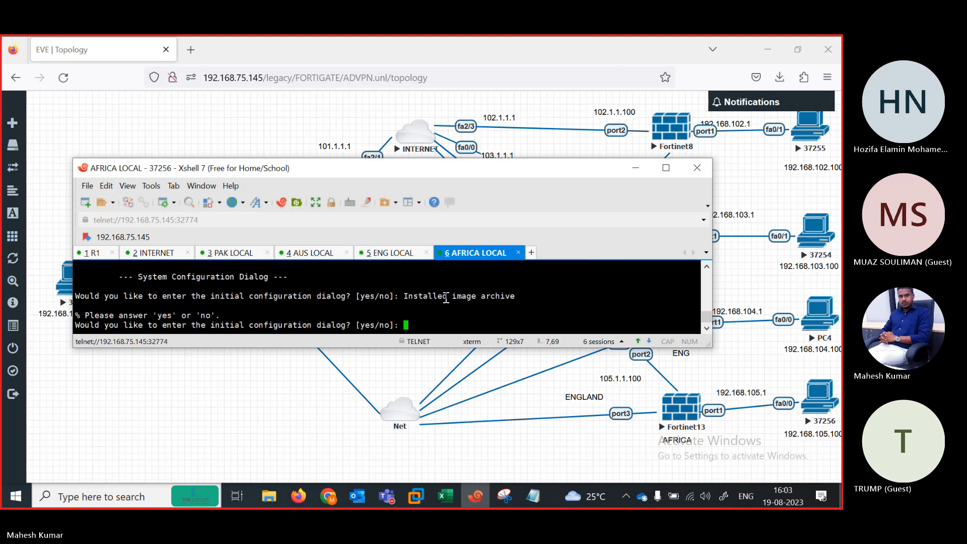
{"action": "type", "text": "n"}
{"action": "key", "text": "Return"}
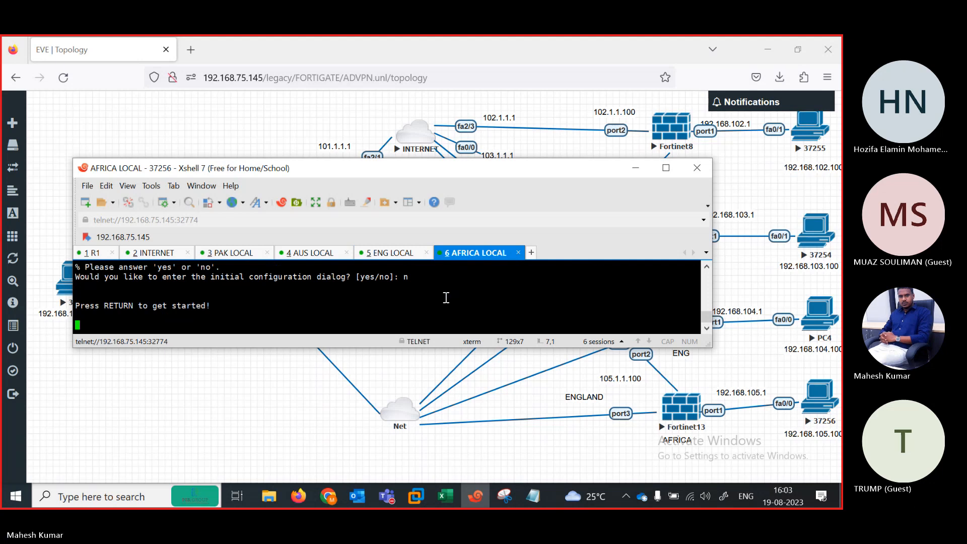
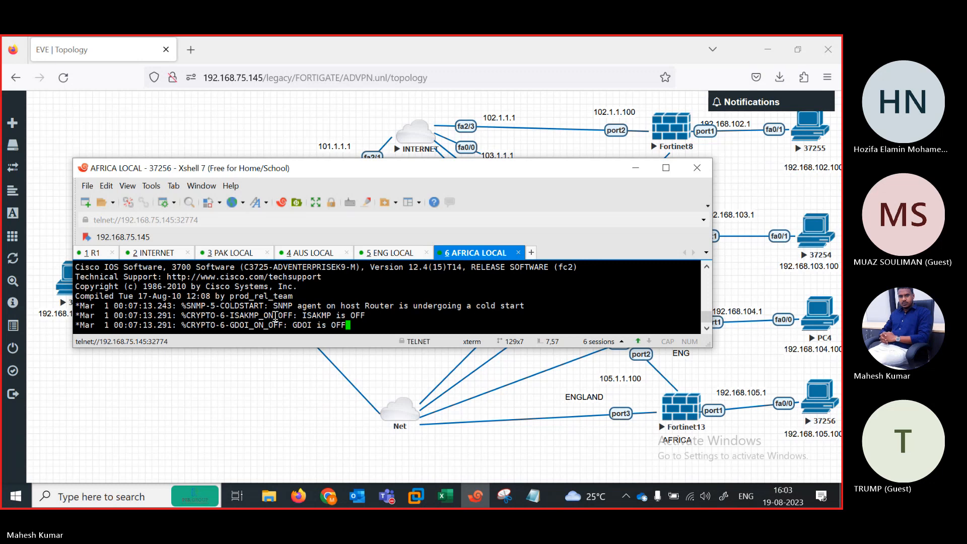
Step: On AFRICA LOCAL, enter global configuration mode and disable DNS lookup with no ip domain lookup
{"action": "key", "text": "Return"}
{"action": "key", "text": "Return"}
{"action": "key", "text": "Return"}
{"action": "key", "text": "Return"}
{"action": "key", "text": "Return"}
{"action": "key", "text": "Return"}
{"action": "key", "text": "Return"}
{"action": "type", "text": "en"}
{"action": "key", "text": "Return"}
{"action": "type", "text": "conf"}
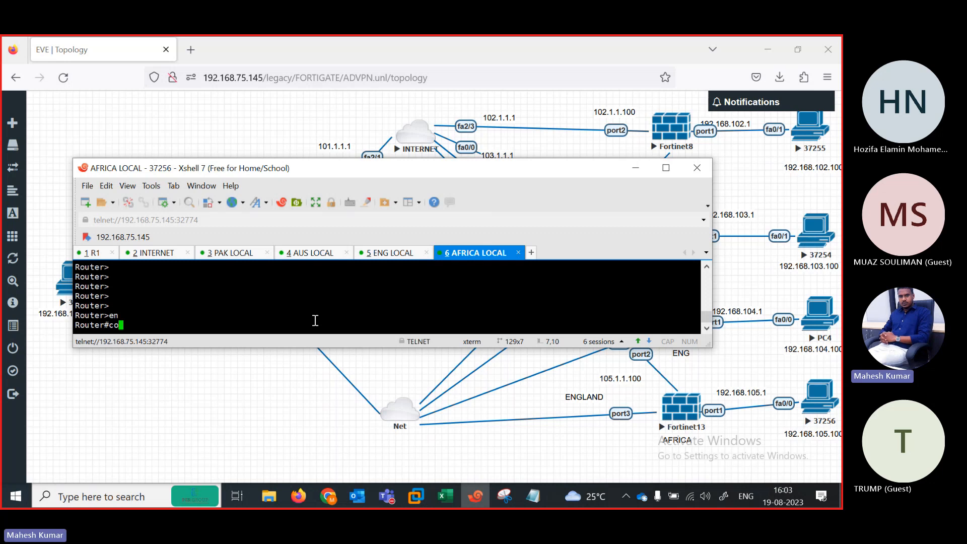
{"action": "key", "text": "Tab"}
{"action": "type", "text": "ter"}
{"action": "key", "text": "Return"}
{"action": "key", "text": "Return"}
{"action": "type", "text": "in"}
{"action": "key", "text": "Tab"}
{"action": "key", "text": "BackSpace"}
{"action": "key", "text": "BackSpace"}
{"action": "key", "text": "BackSpace"}
{"action": "key", "text": "BackSpace"}
{"action": "key", "text": "BackSpace"}
{"action": "key", "text": "BackSpace"}
{"action": "key", "text": "BackSpace"}
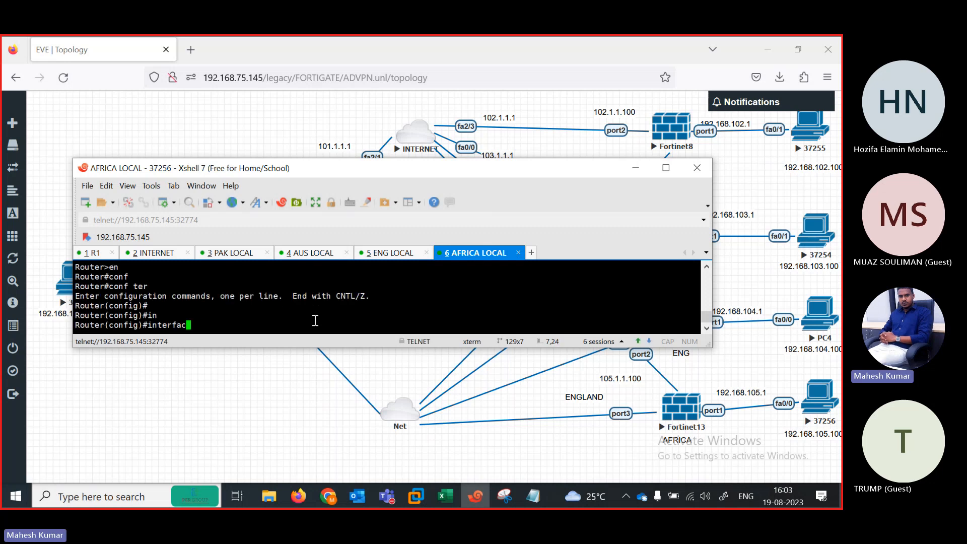
{"action": "key", "text": "BackSpace"}
{"action": "key", "text": "BackSpace"}
{"action": "key", "text": "BackSpace"}
{"action": "type", "text": "no ip odm"}
{"action": "key", "text": "Tab"}
{"action": "key", "text": "BackSpace"}
{"action": "key", "text": "BackSpace"}
{"action": "key", "text": "BackSpace"}
{"action": "type", "text": "dom"}
{"action": "key", "text": "Tab"}
{"action": "type", "text": "ain "}
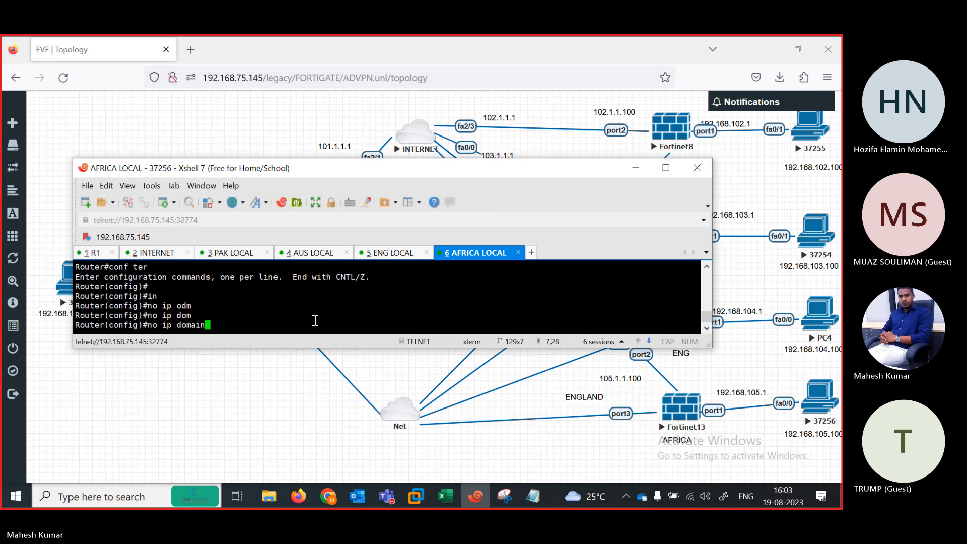
{"action": "type", "text": "lo"}
{"action": "key", "text": "Tab"}
{"action": "key", "text": "Return"}
{"action": "key", "text": "Return"}
Step: Assign 192.168.105.100 255.255.255.0 to FastEthernet0/0 and bring it up
{"action": "type", "text": "ig)#i"}
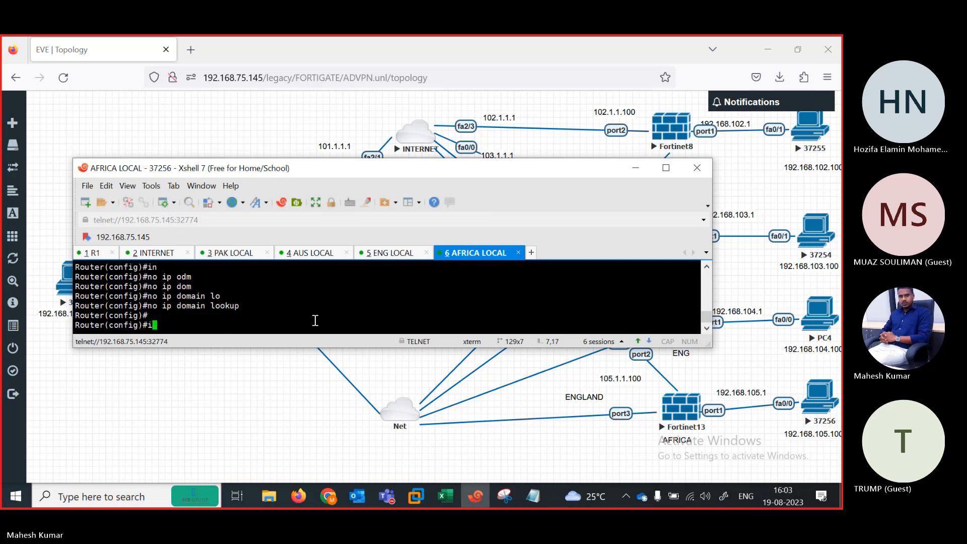
{"action": "type", "text": "n"}
{"action": "key", "text": "Tab"}
{"action": "type", "text": "fas"}
{"action": "key", "text": "Tab"}
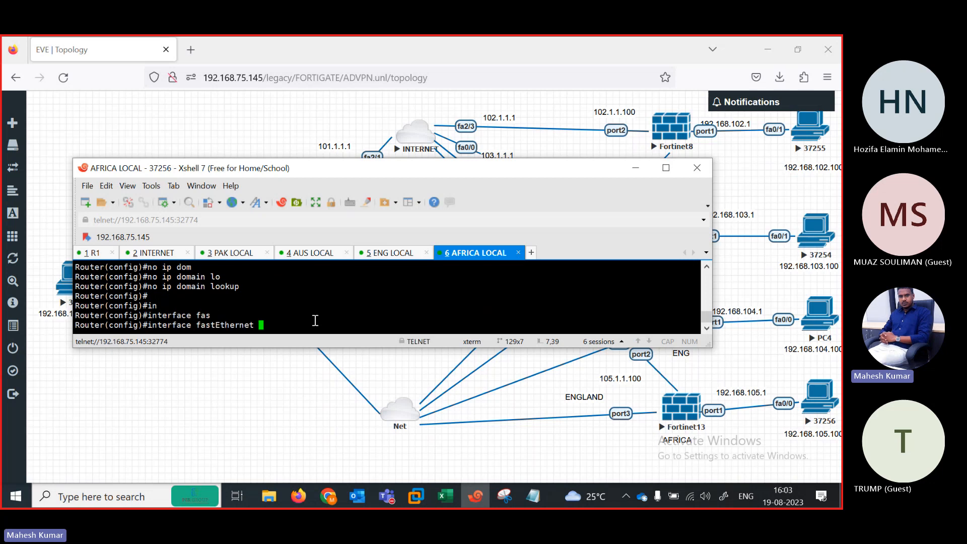
{"action": "type", "text": "0/0"}
{"action": "key", "text": "Return"}
{"action": "type", "text": "ip add "}
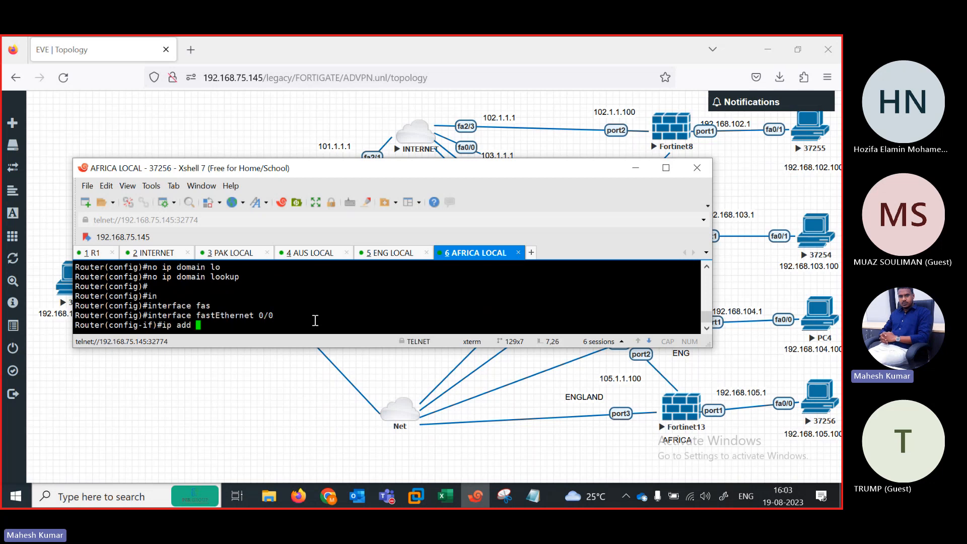
{"action": "type", "text": "192.168.105.100 255.255"}
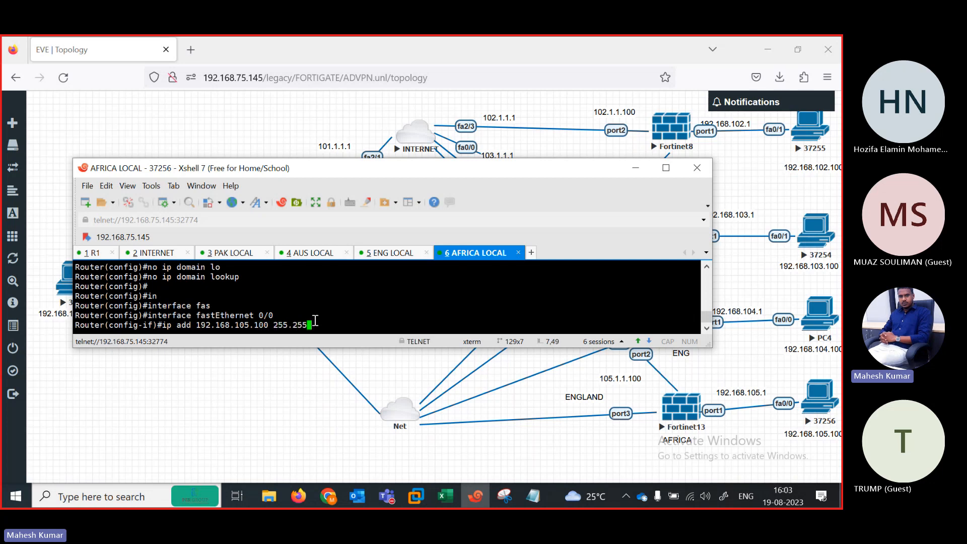
{"action": "type", "text": ".255.0"}
{"action": "key", "text": "Return"}
{"action": "type", "text": "no sh"}
{"action": "key", "text": "Tab"}
{"action": "key", "text": "Return"}
{"action": "key", "text": "Return"}
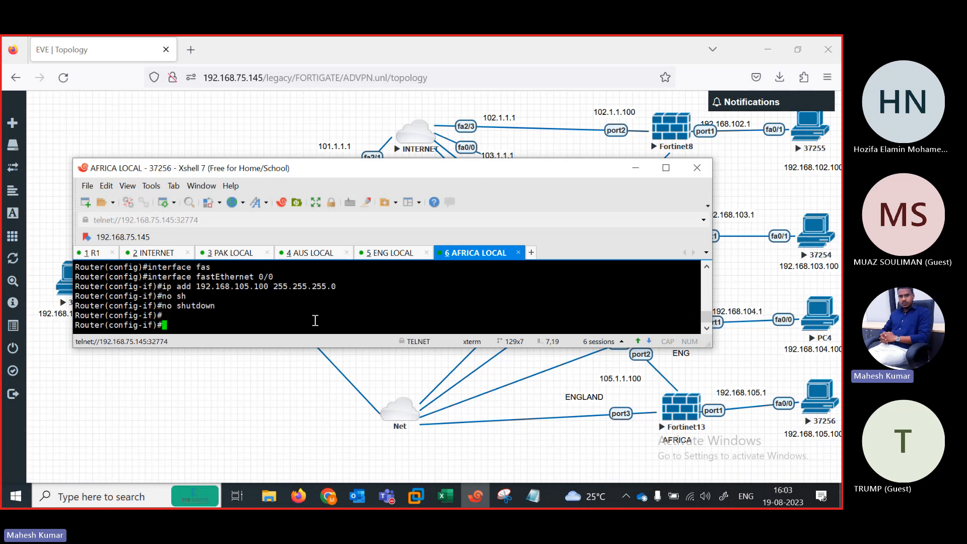
{"action": "key", "text": "Return"}
Step: Add the default route 0.0.0.0 0.0.0.0 via 192.168.105.1 and leave configuration mode
{"action": "type", "text": "ip rou"}
{"action": "key", "text": "Tab"}
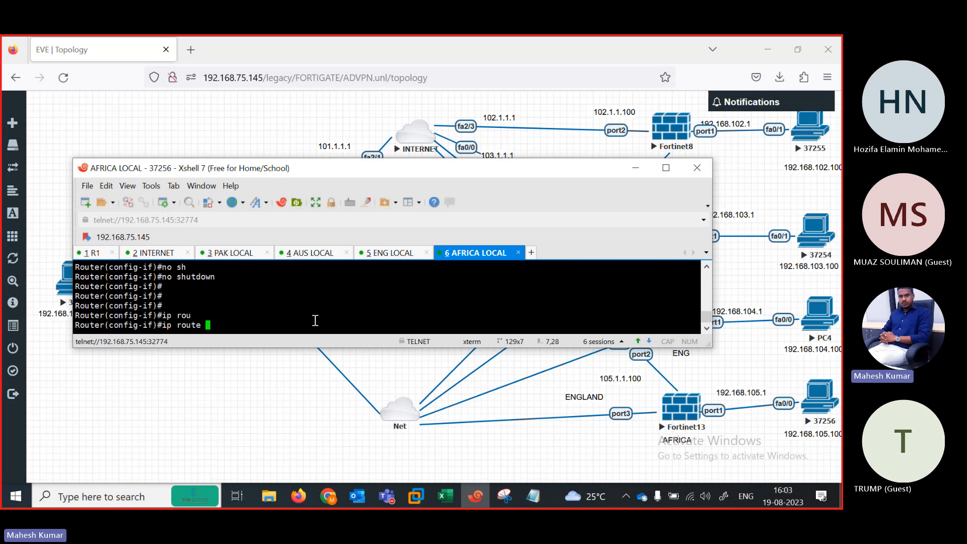
{"action": "type", "text": "0.0.0.0 0."}
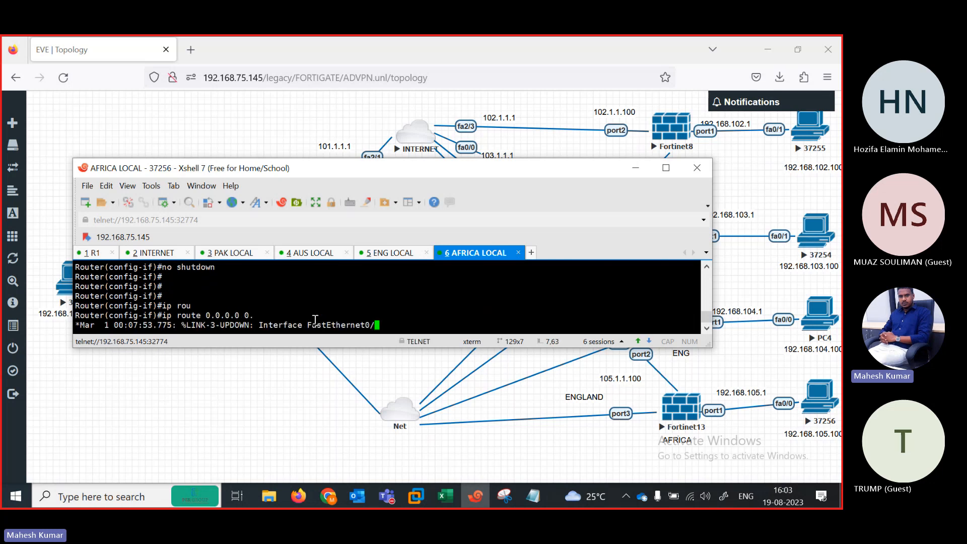
{"action": "type", "text": "0.0.0"}
{"action": "key", "text": "Return"}
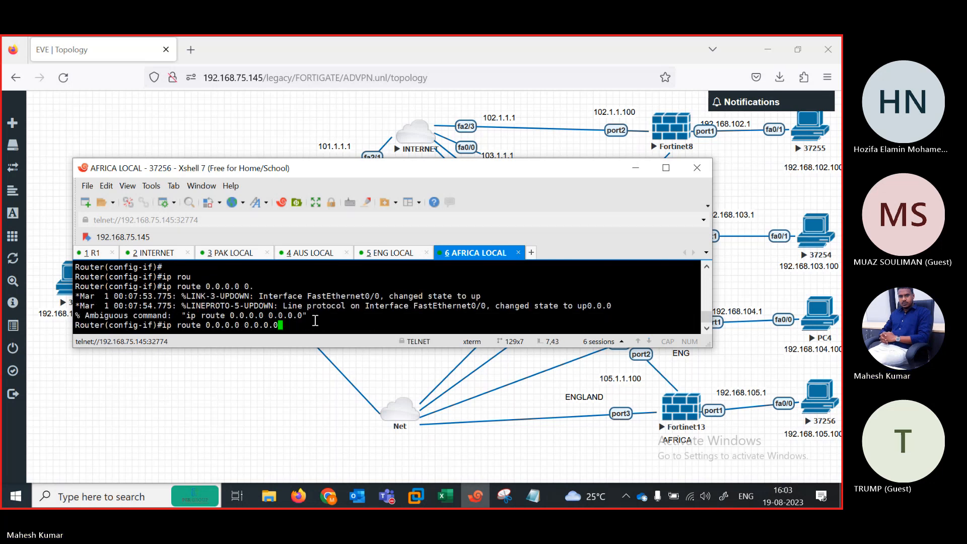
{"action": "type", "text": "192.1"}
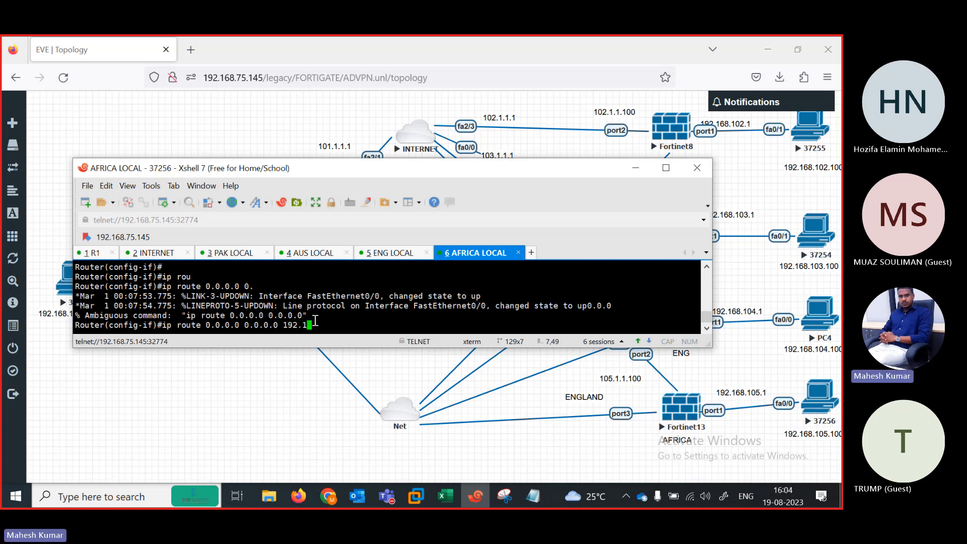
{"action": "type", "text": "68.105.1"}
{"action": "key", "text": "Return"}
{"action": "key", "text": "Return"}
{"action": "type", "text": "end"}
{"action": "key", "text": "Return"}
{"action": "key", "text": "Return"}
{"action": "key", "text": "Return"}
{"action": "key", "text": "Return"}
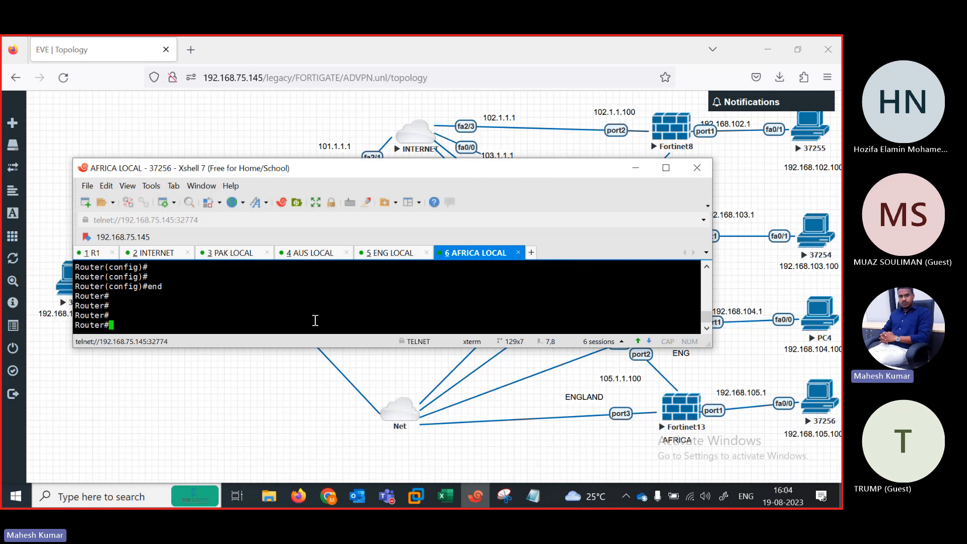
{"action": "key", "text": "Return"}
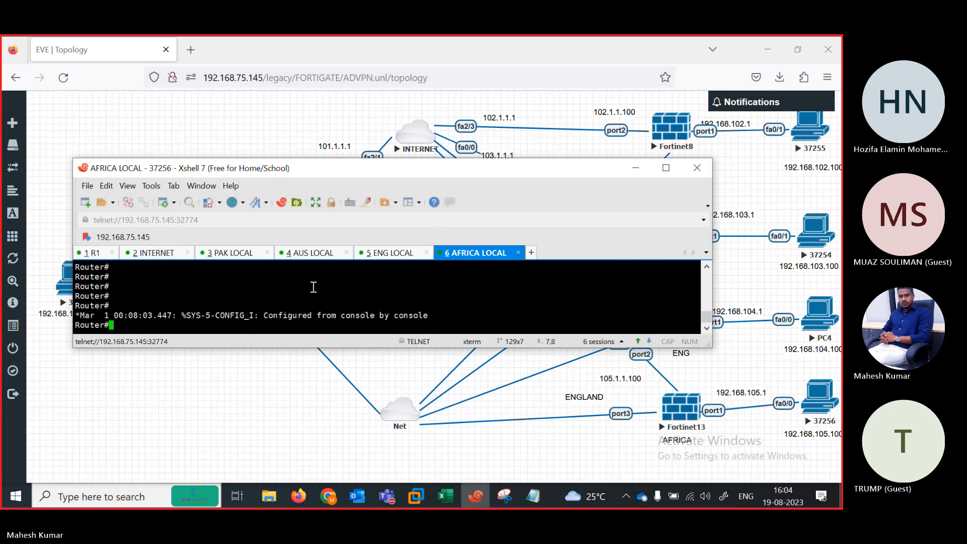
{"action": "key", "text": "Return"}
{"action": "key", "text": "Return"}
{"action": "key", "text": "Return"}
{"action": "key", "text": "Return"}
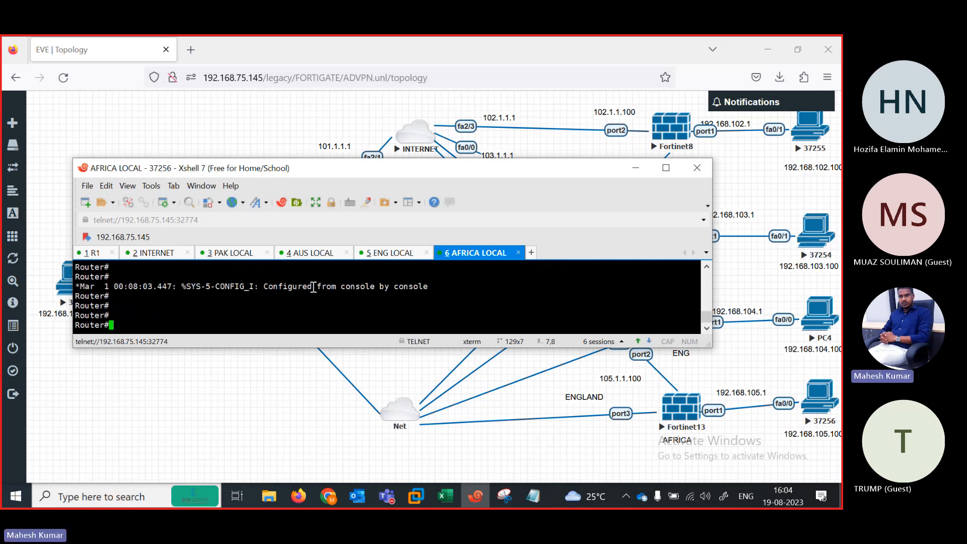
{"action": "left_click", "coordinate": [280, 388]}
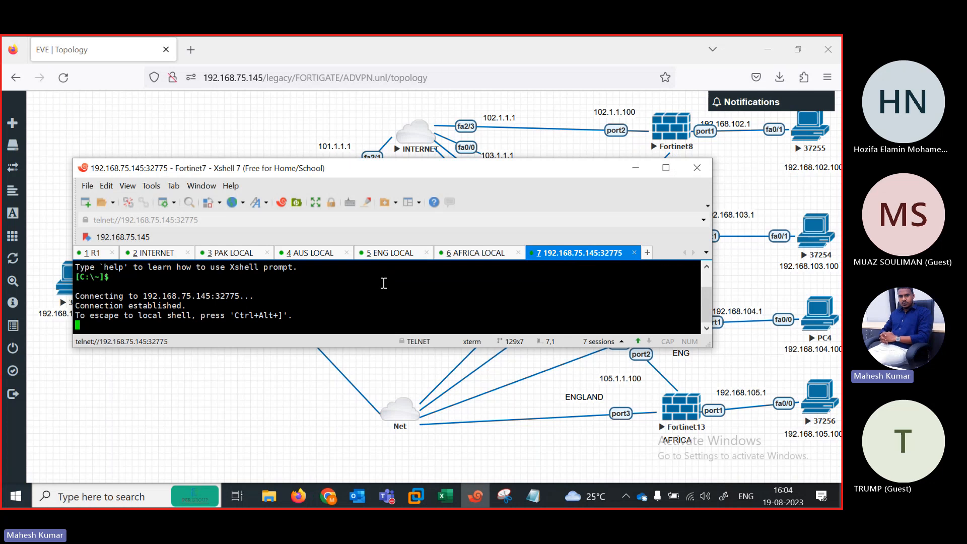
Step: Log in to the Fortinet7 FortiGate as admin with an empty password and enter a new password
{"action": "key", "text": "Return"}
{"action": "key", "text": "Return"}
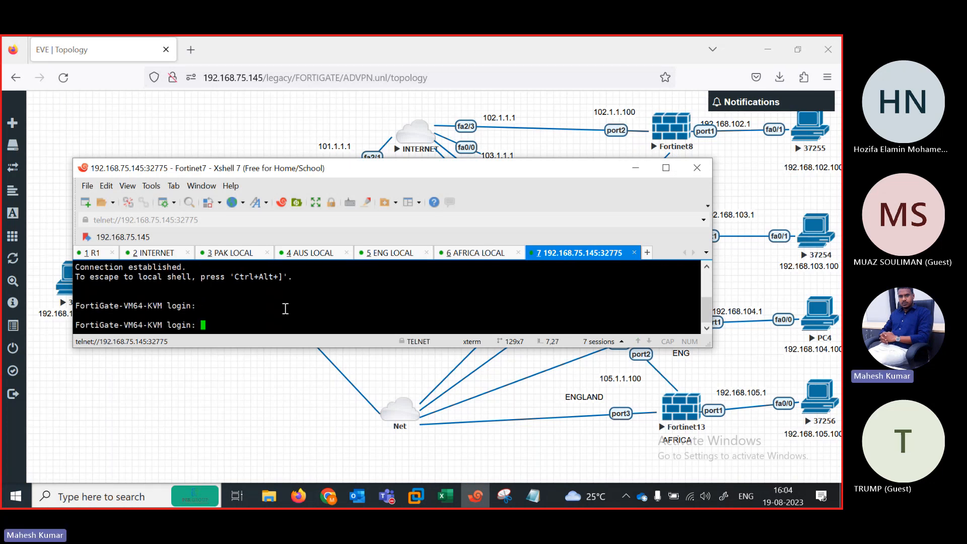
{"action": "type", "text": "admin"}
{"action": "key", "text": "Return"}
{"action": "key", "text": "Return"}
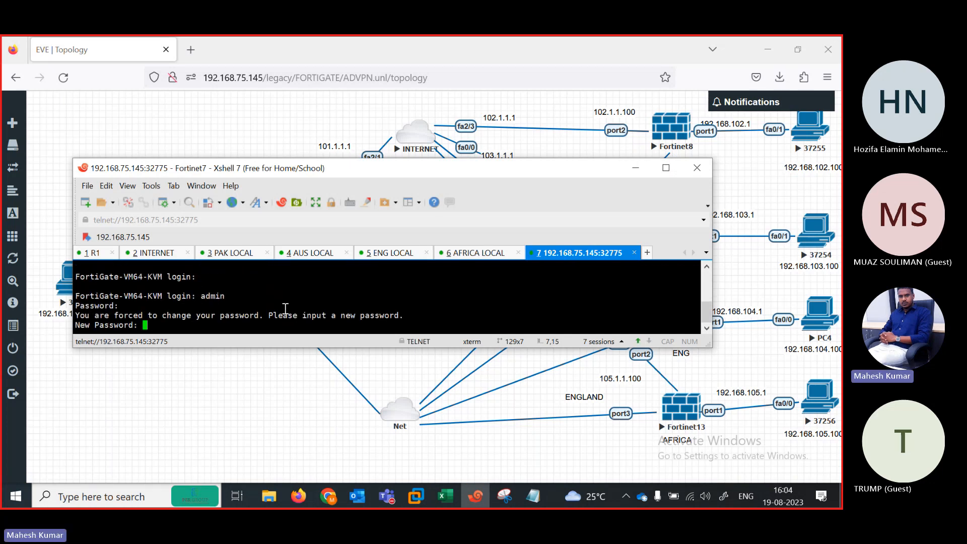
{"action": "key", "text": "Return"}
Step: Confirm the new password and start editing port1 under config system interface
{"action": "key", "text": "Return"}
{"action": "type", "text": "cons"}
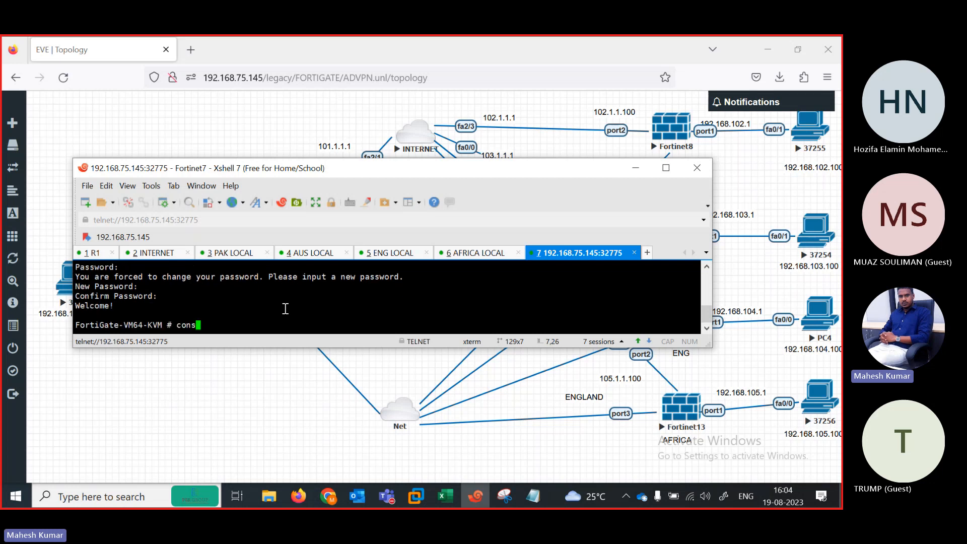
{"action": "key", "text": "BackSpace"}
{"action": "key", "text": "BackSpace"}
{"action": "type", "text": "nfig system interface"}
{"action": "key", "text": "Return"}
{"action": "type", "text": "edit port1"}
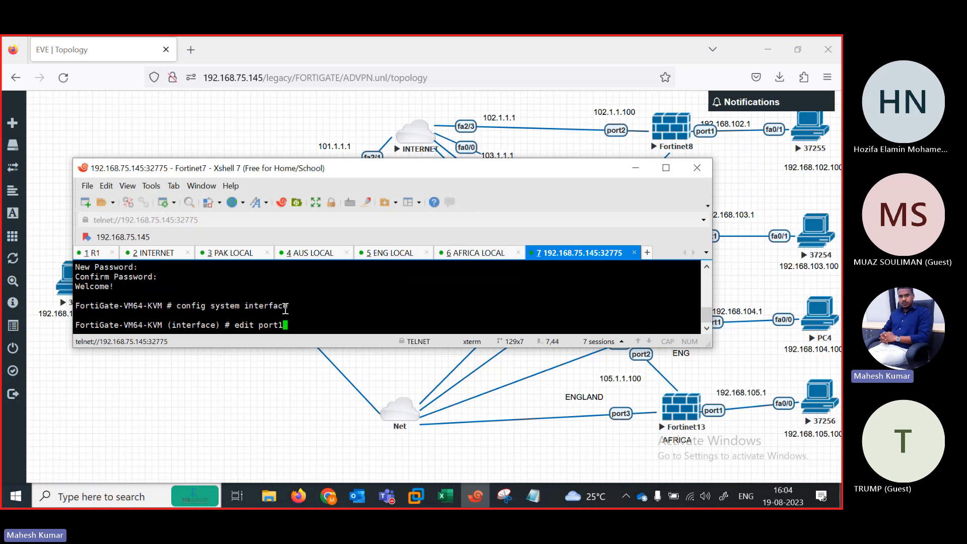
{"action": "left_click_drag", "start_coordinate": [319, 170], "coordinate": [366, 182]}
{"action": "key", "text": "Return"}
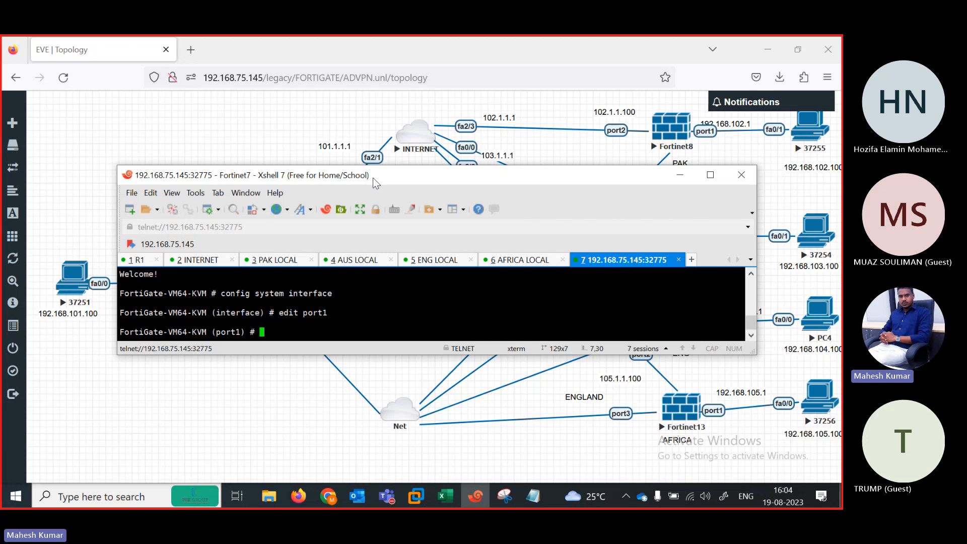
Step: Back out of the interface context and re-enter config system interface to edit a port
{"action": "left_click_drag", "start_coordinate": [376, 182], "coordinate": [331, 228]}
{"action": "key", "text": "Up"}
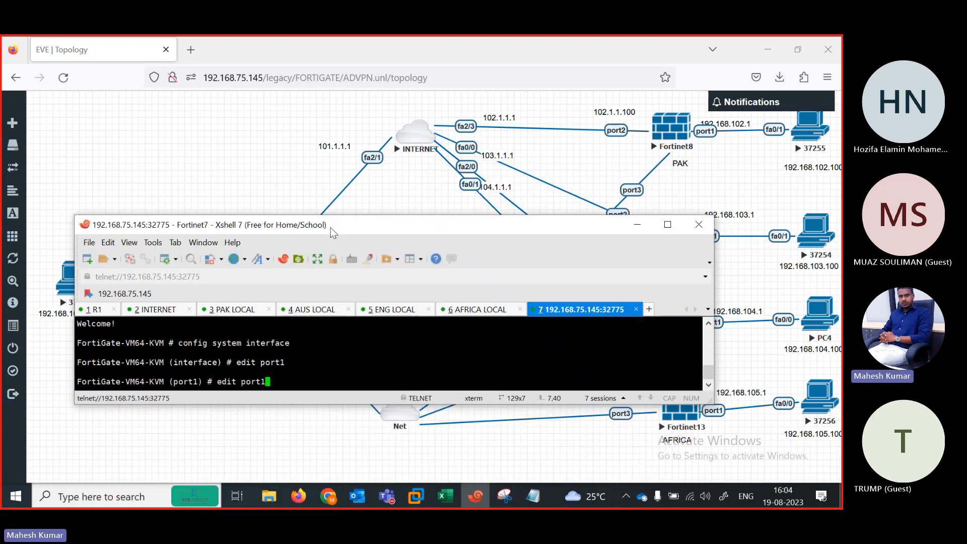
{"action": "key", "text": "BackSpace"}
{"action": "type", "text": "2"}
{"action": "key", "text": "Return"}
{"action": "key", "text": "Return"}
{"action": "key", "text": "Return"}
{"action": "key", "text": "Return"}
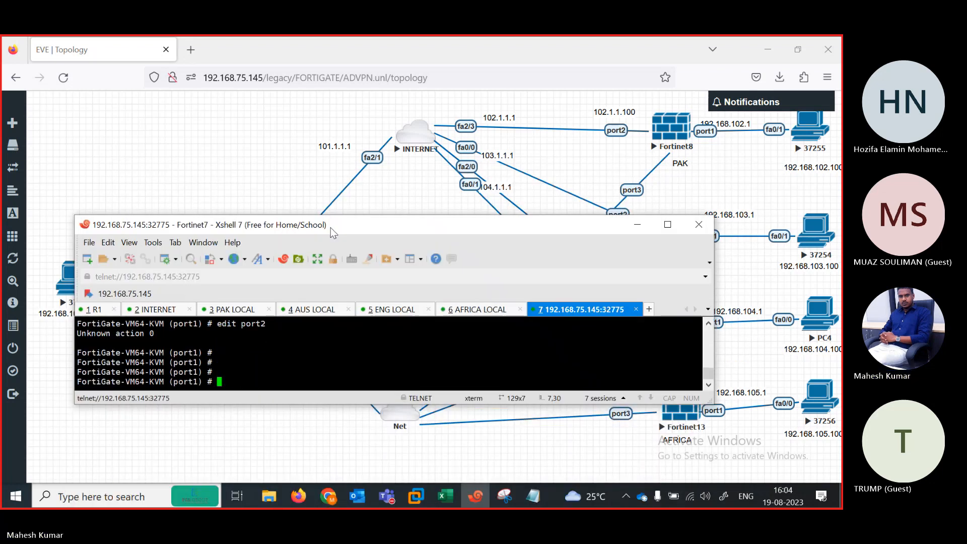
{"action": "type", "text": "exit"}
{"action": "key", "text": "Return"}
{"action": "type", "text": "e"}
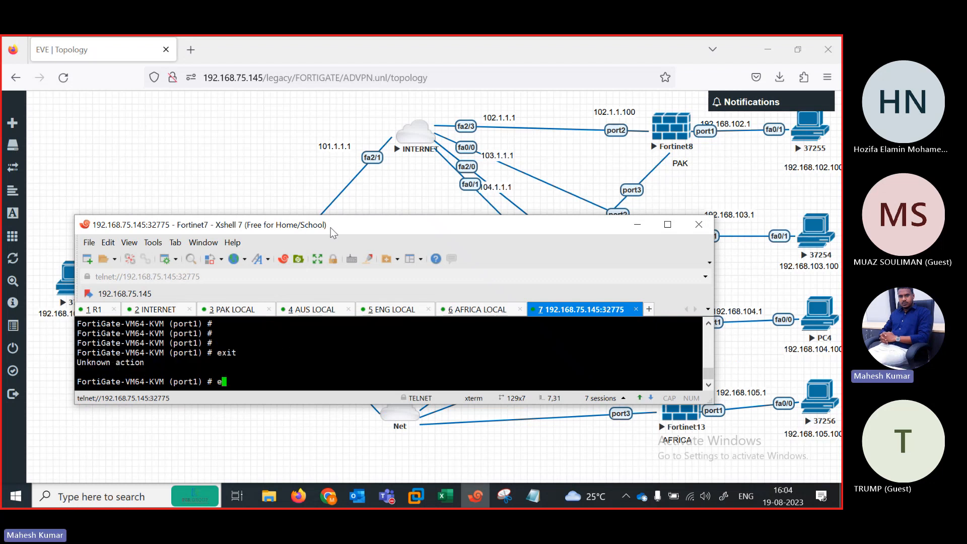
{"action": "type", "text": "nd"}
{"action": "key", "text": "Return"}
{"action": "type", "text": "config system interface"}
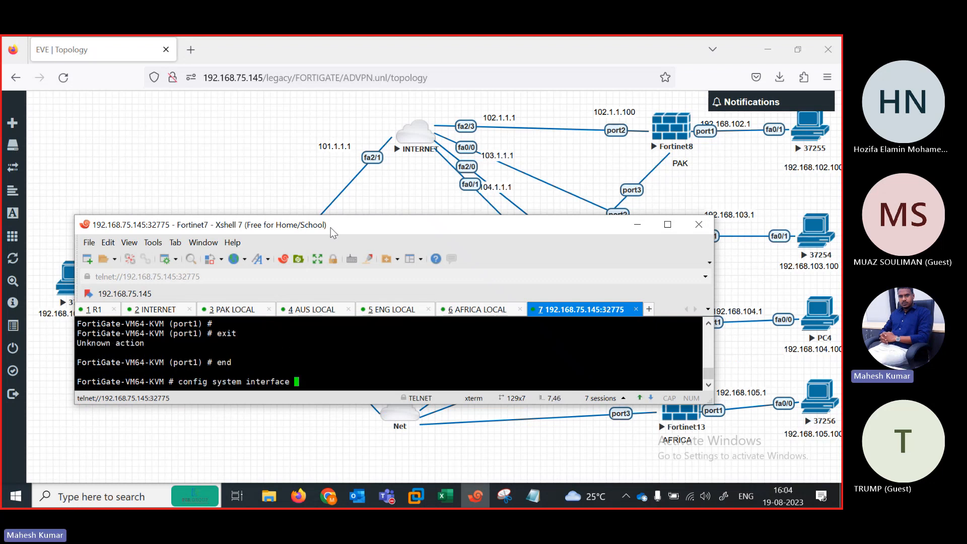
{"action": "key", "text": "Return"}
{"action": "type", "text": "edit port1"}
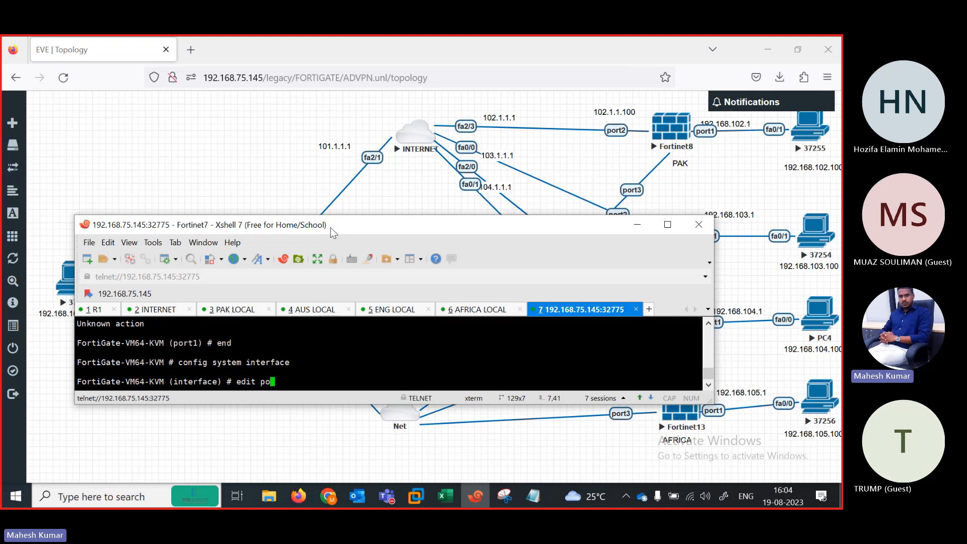
{"action": "key", "text": "Return"}
{"action": "key", "text": "Return"}
Step: Give port2 a static address of 101.1.1.100/24 with ping allowed
{"action": "type", "text": "set allowaccess"}
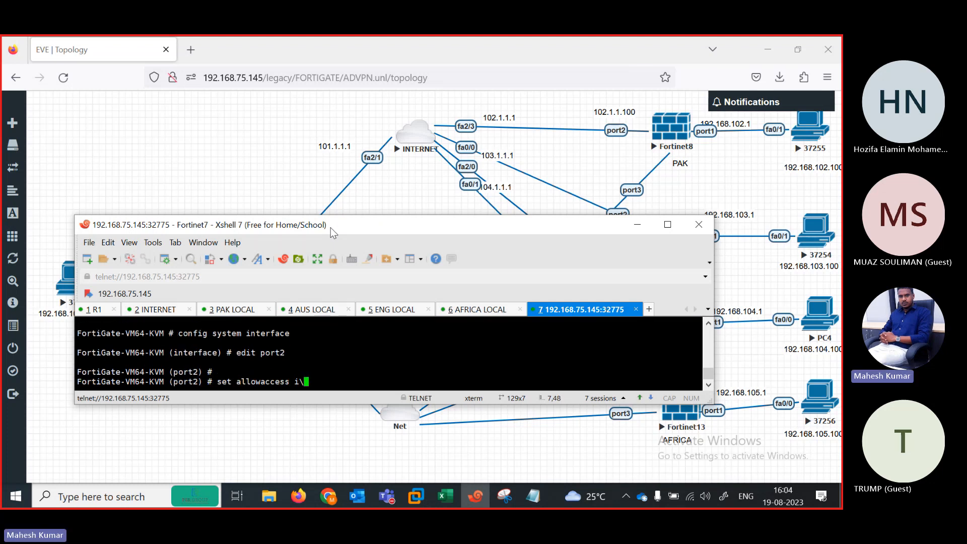
{"action": "type", "text": " ping"}
{"action": "key", "text": "Return"}
{"action": "key", "text": "Return"}
{"action": "key", "text": "Return"}
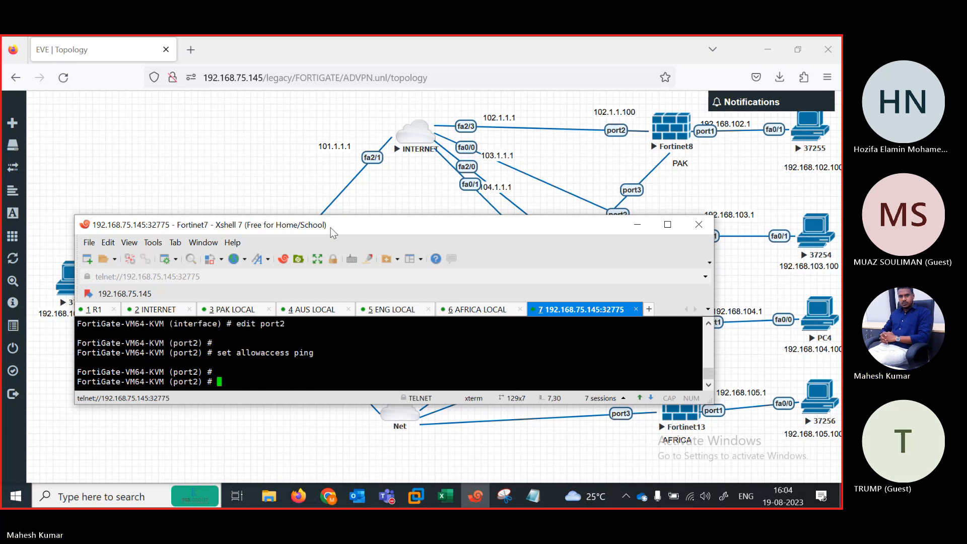
{"action": "type", "text": "s"}
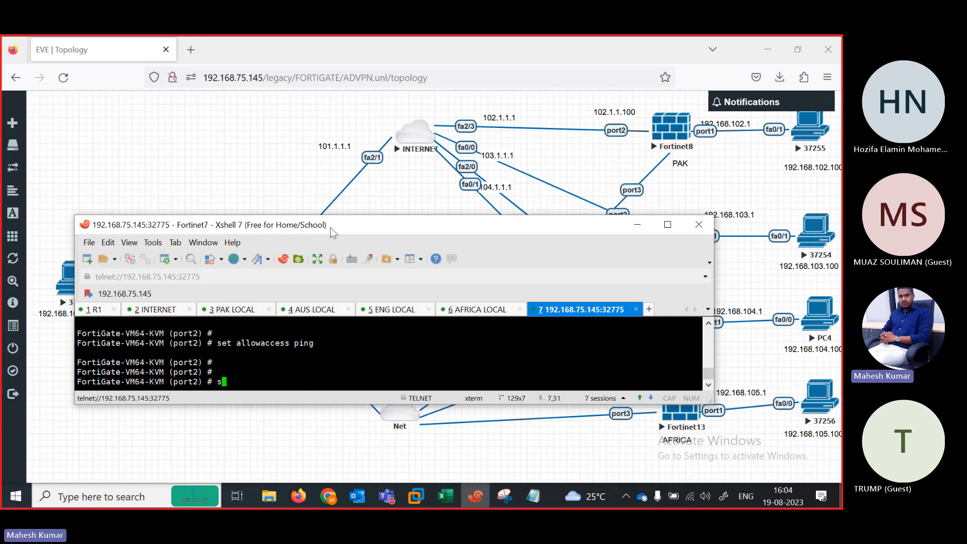
{"action": "type", "text": "et mode static"}
{"action": "key", "text": "Return"}
{"action": "type", "text": "set ip "}
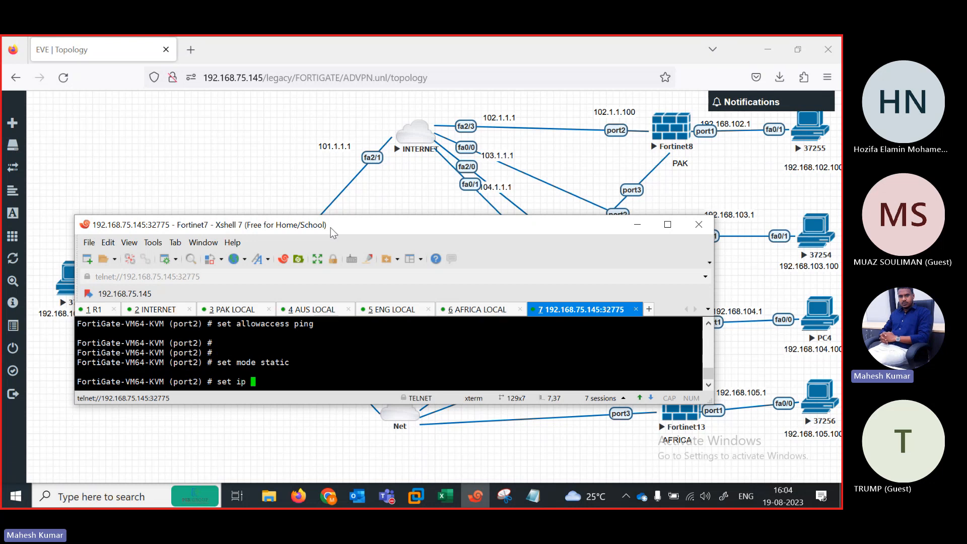
{"action": "type", "text": "1901."}
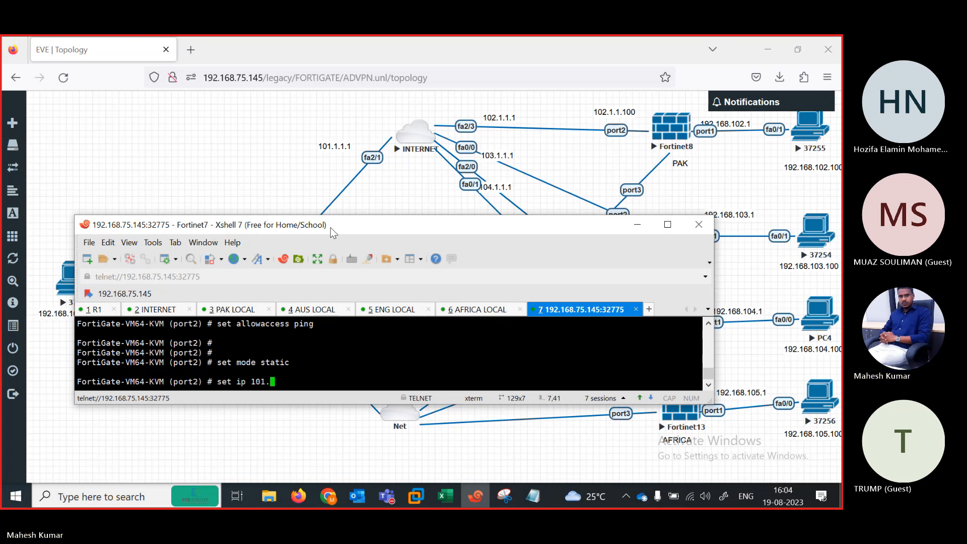
{"action": "type", "text": "1.1.100/24"}
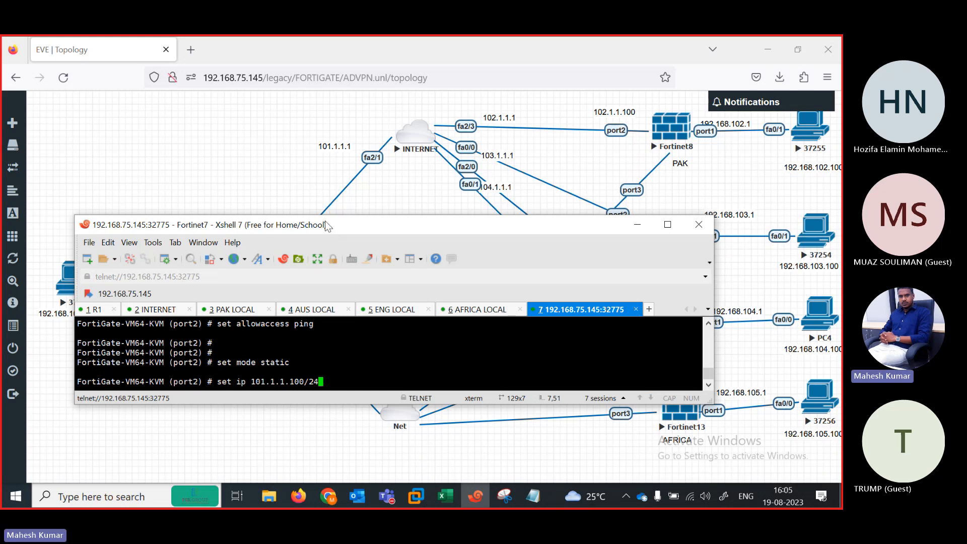
{"action": "left_click_drag", "start_coordinate": [325, 221], "coordinate": [340, 173]}
{"action": "key", "text": "Return"}
{"action": "key", "text": "Return"}
{"action": "key", "text": "Return"}
{"action": "key", "text": "Return"}
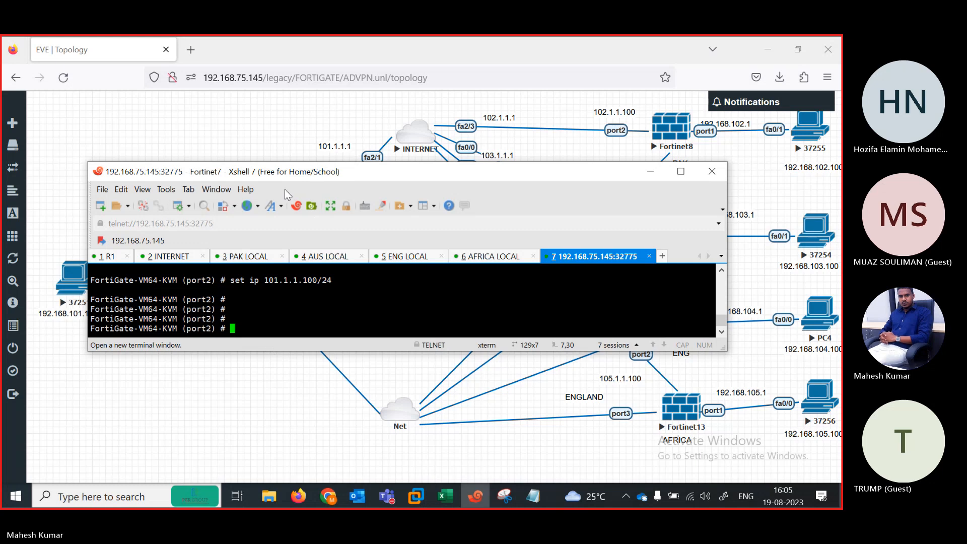
{"action": "left_click_drag", "start_coordinate": [262, 179], "coordinate": [318, 98]}
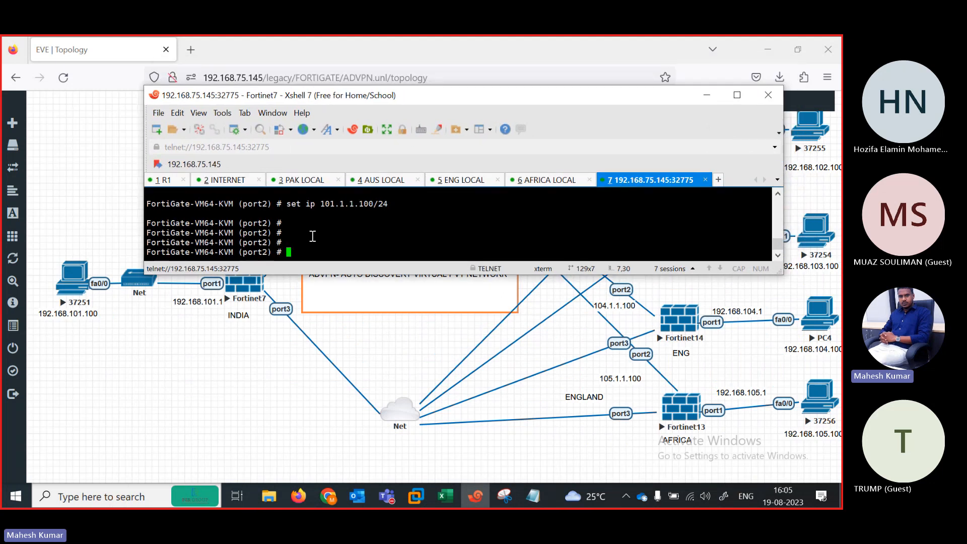
{"action": "type", "text": "next"}
{"action": "key", "text": "Return"}
Step: Set port1 to static 192.168.101.1/24 with ping allowed and end the configuration
{"action": "type", "text": "edit por"}
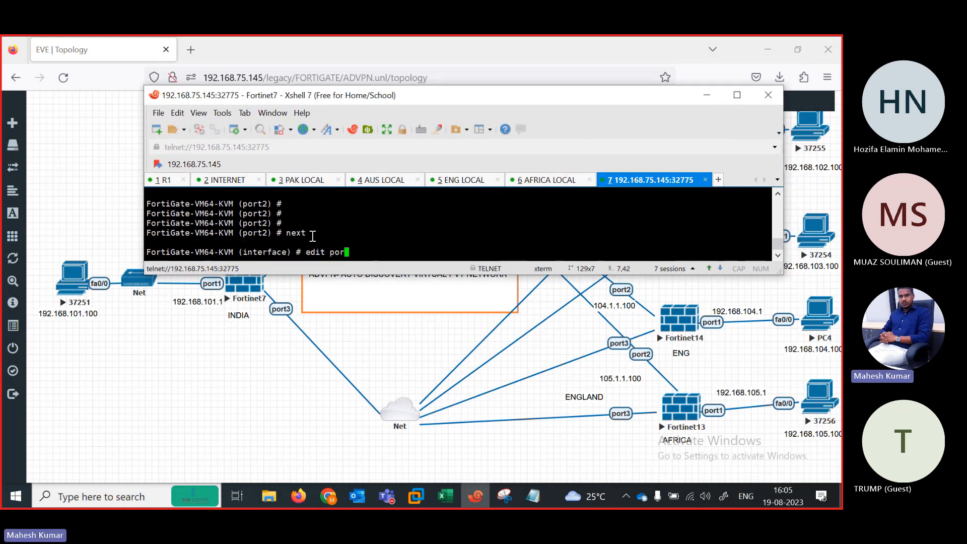
{"action": "type", "text": "t1"}
{"action": "key", "text": "Return"}
{"action": "key", "text": "Return"}
{"action": "type", "text": "set "}
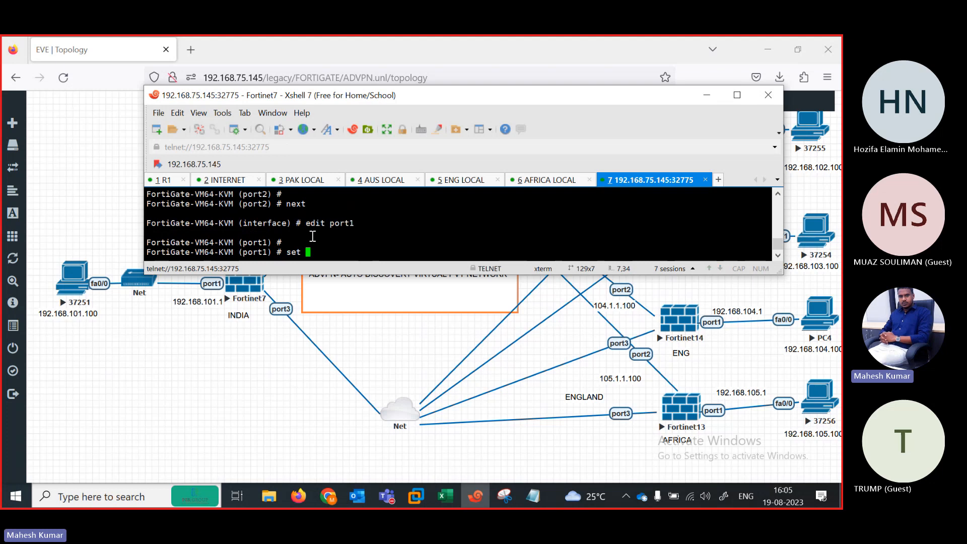
{"action": "type", "text": "mode static"}
{"action": "key", "text": "Return"}
{"action": "key", "text": "Return"}
{"action": "type", "text": "set ip "}
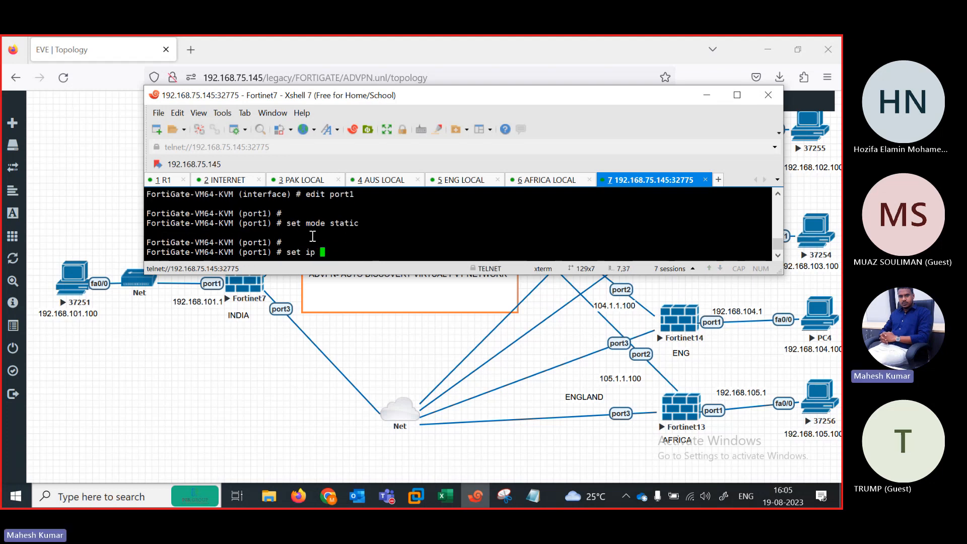
{"action": "type", "text": "192.168.101.1"}
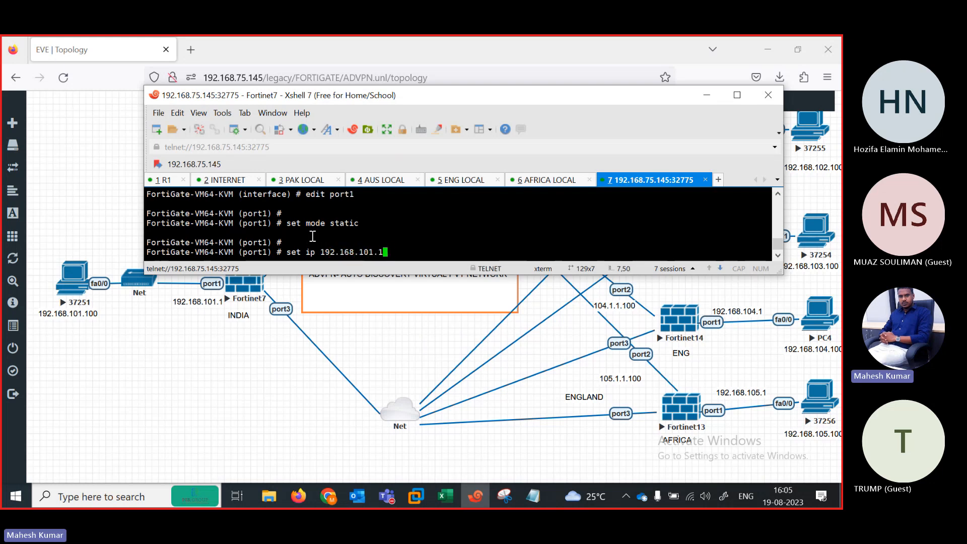
{"action": "type", "text": "/24"}
{"action": "key", "text": "Return"}
{"action": "type", "text": "set"}
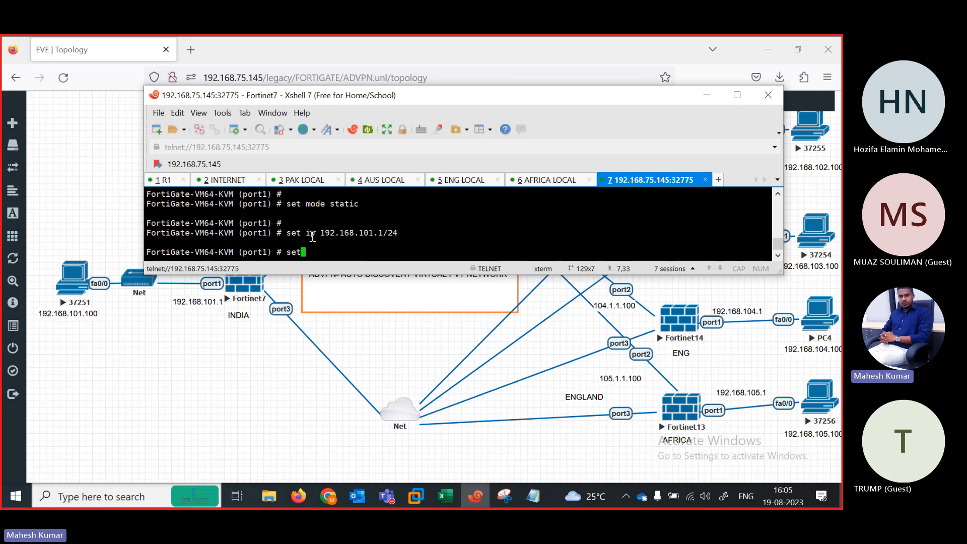
{"action": "type", "text": " allowaccess ping"}
{"action": "key", "text": "Return"}
{"action": "key", "text": "Return"}
{"action": "key", "text": "Return"}
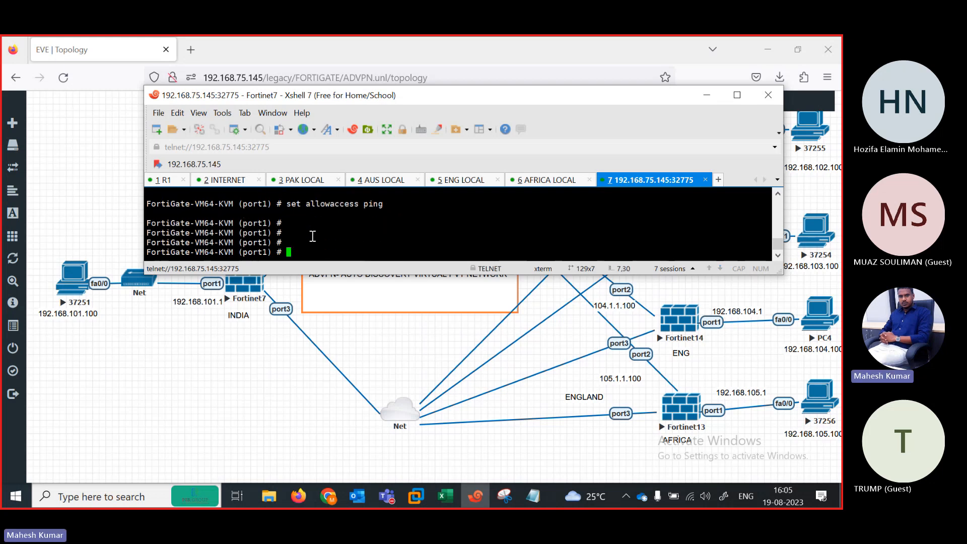
{"action": "type", "text": "end"}
{"action": "key", "text": "Return"}
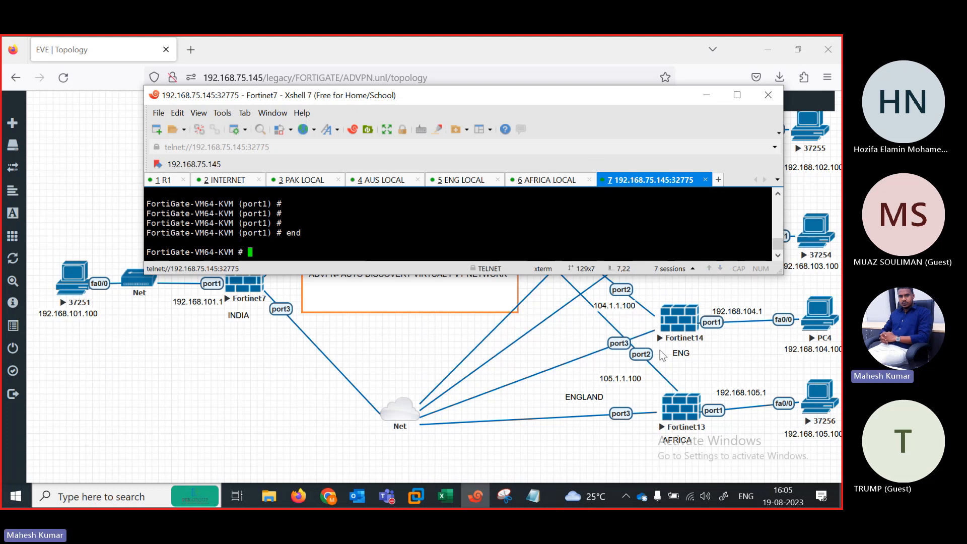
Step: Rename the INDIA session tab to 'INDIA HO'
{"action": "right_click", "coordinate": [620, 180]}
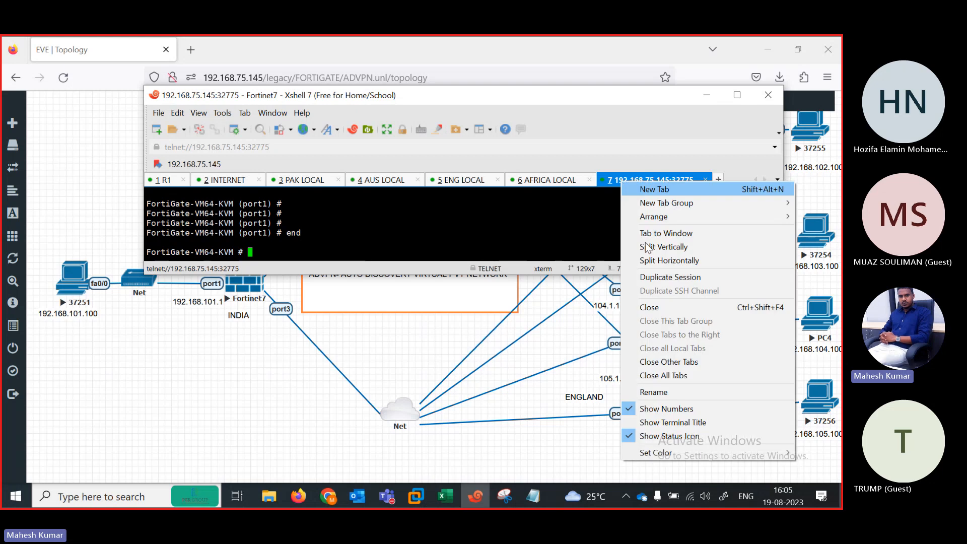
{"action": "left_click", "coordinate": [678, 392]}
{"action": "type", "text": "ind"}
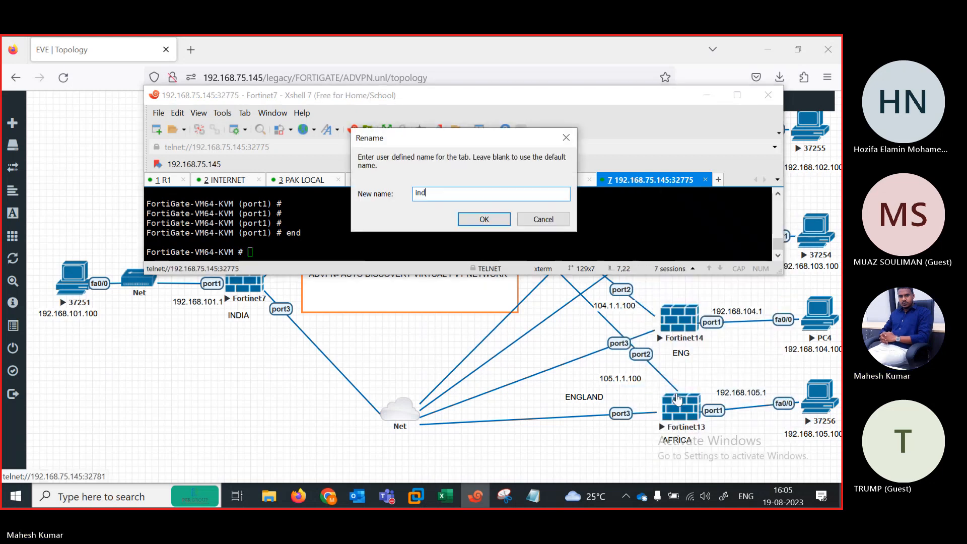
{"action": "type", "text": "iaINDIA HO"}
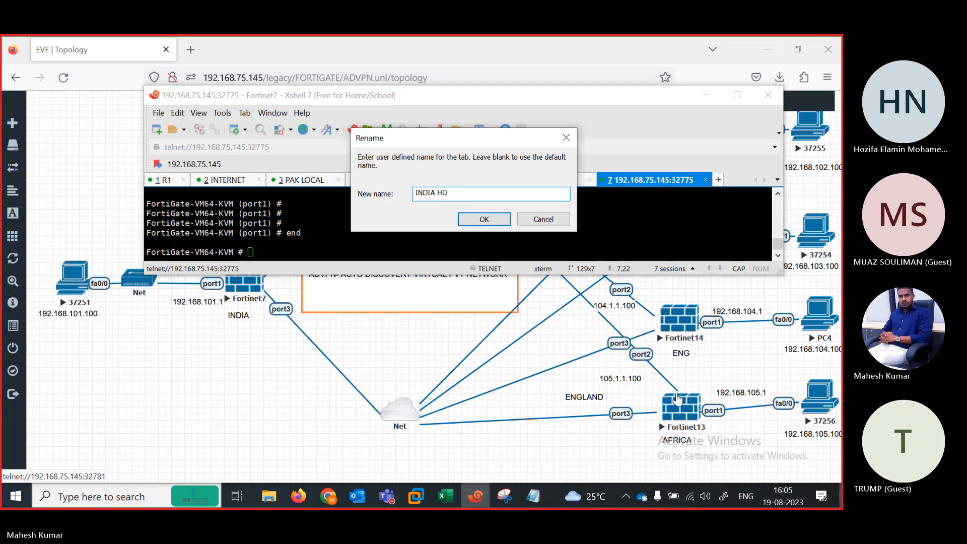
{"action": "left_click", "coordinate": [483, 220]}
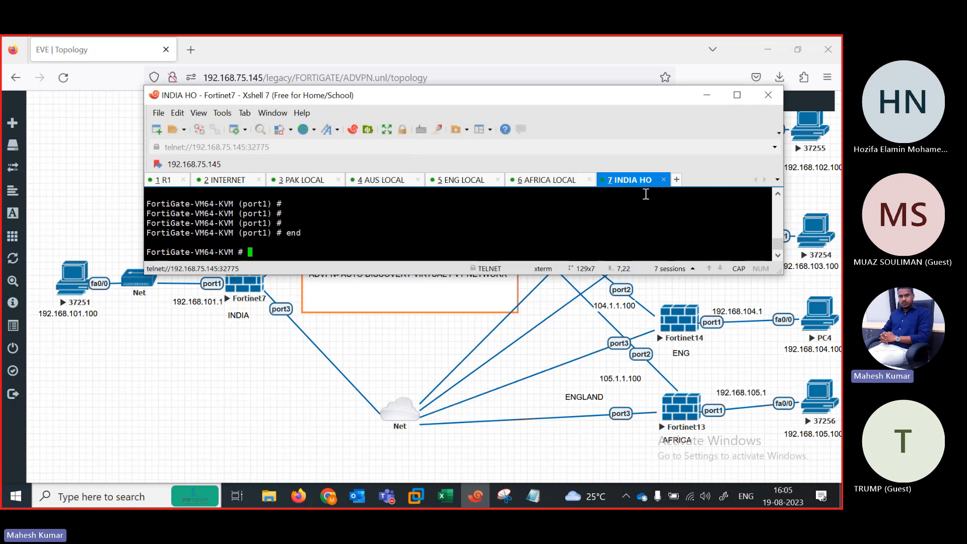
{"action": "left_click_drag", "start_coordinate": [422, 103], "coordinate": [280, 137]}
Step: Open consoles to Fortinet8 and Fortinet12 and name their tabs 'PAK' and 'AUS'
{"action": "left_click", "coordinate": [667, 140]}
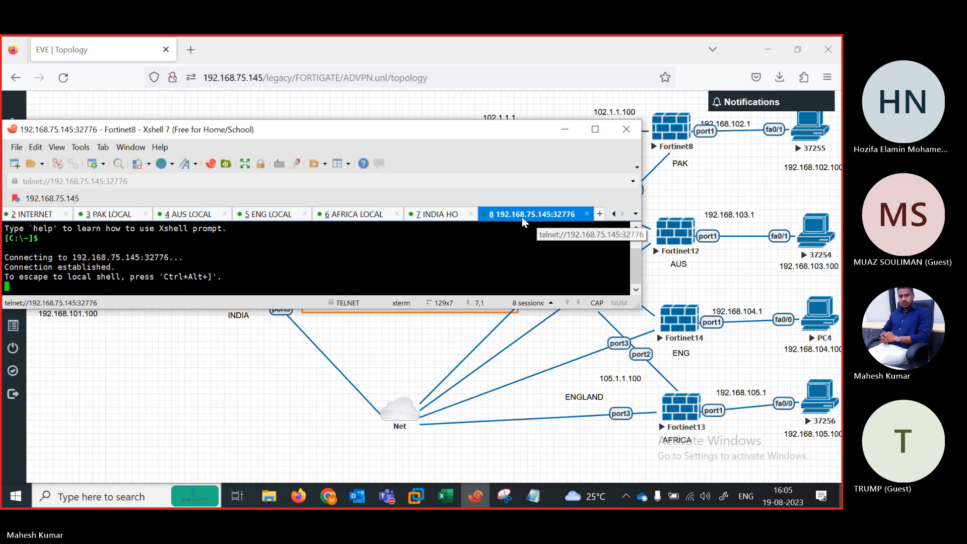
{"action": "right_click", "coordinate": [515, 216]}
{"action": "left_click", "coordinate": [558, 415]}
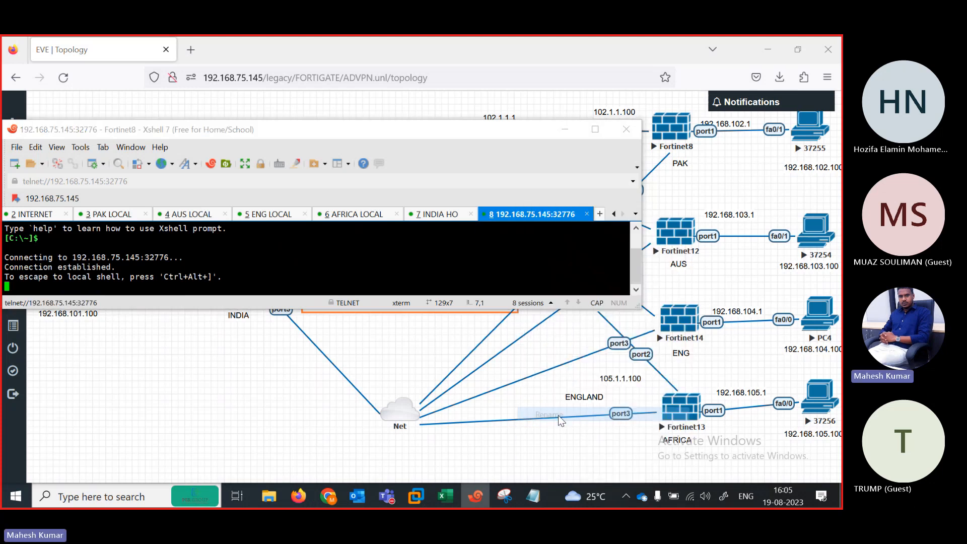
{"action": "type", "text": "PAK"}
{"action": "key", "text": "Return"}
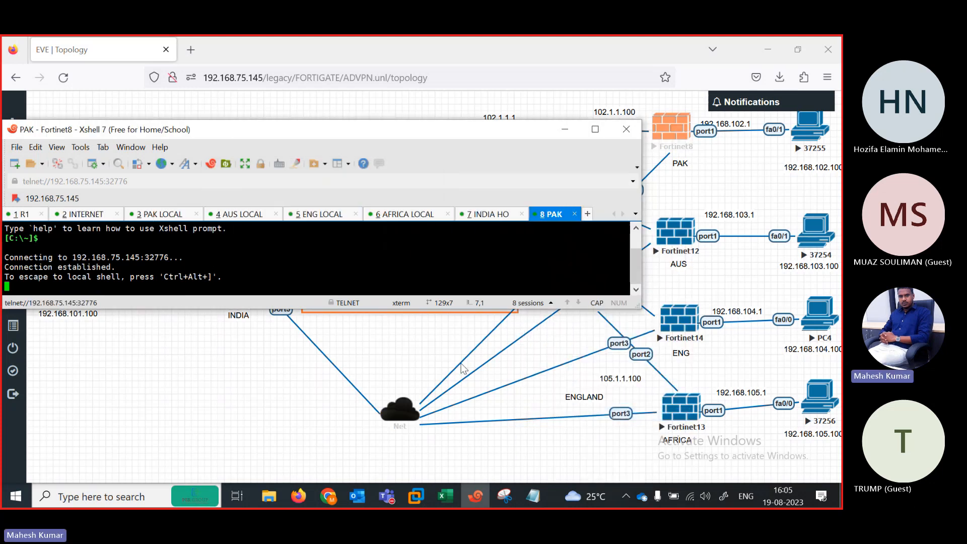
{"action": "left_click", "coordinate": [676, 246]}
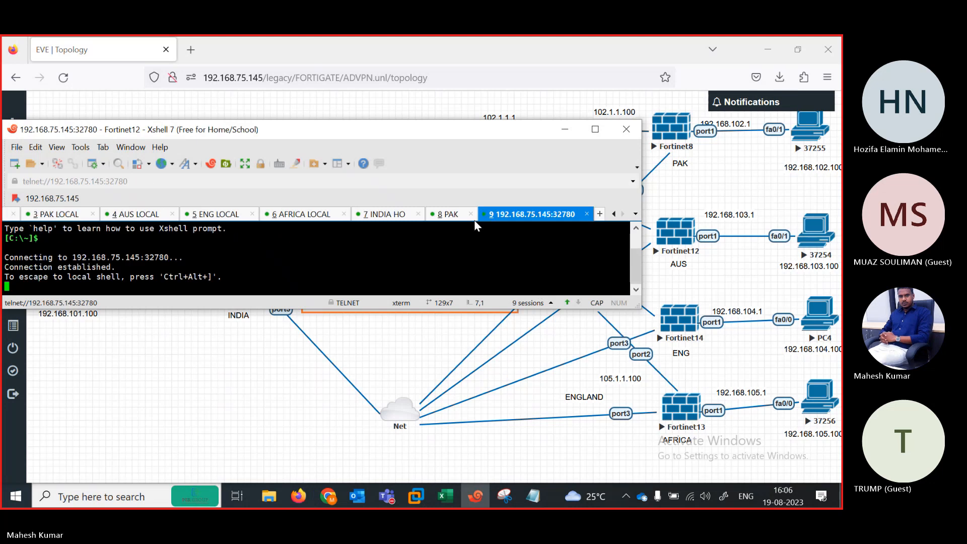
{"action": "right_click", "coordinate": [515, 215]}
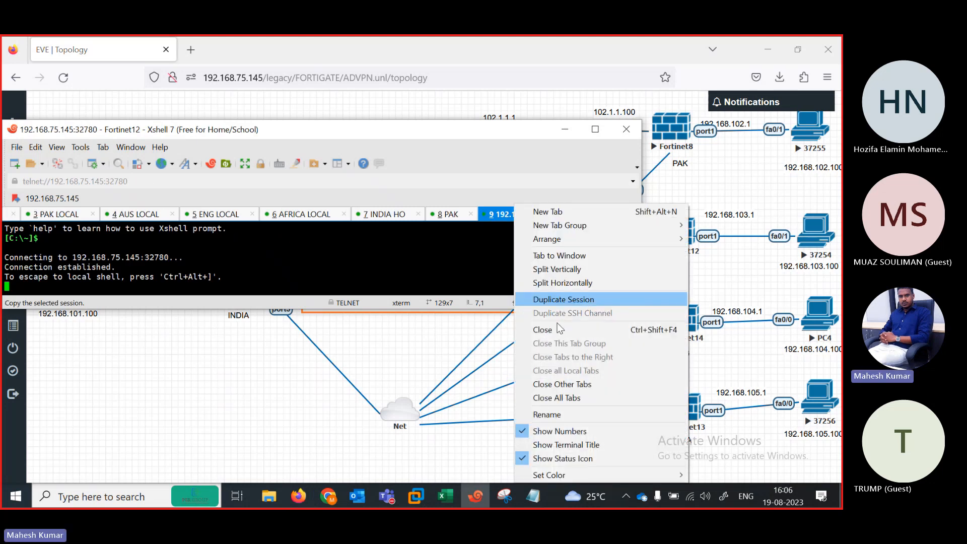
{"action": "left_click", "coordinate": [553, 413]}
{"action": "type", "text": "AUS"}
{"action": "key", "text": "Return"}
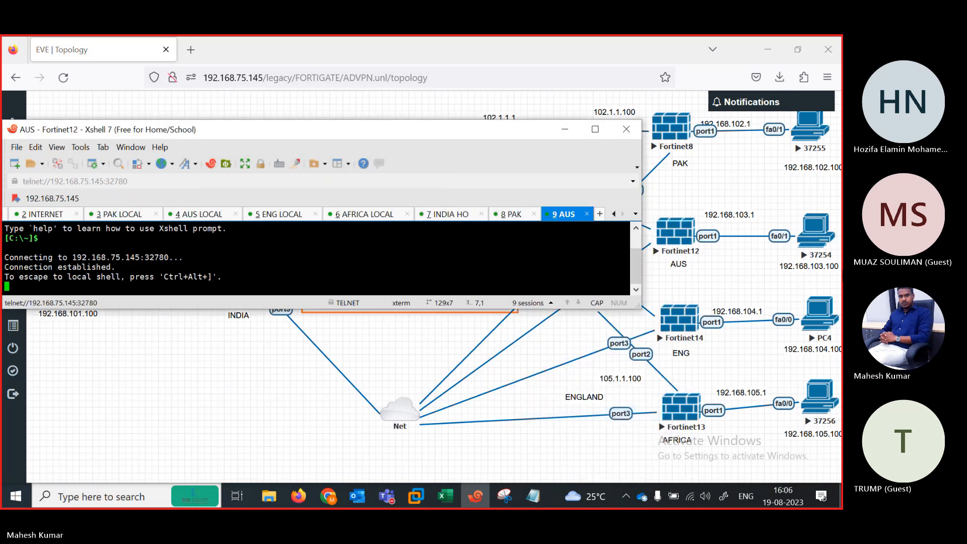
Step: Open consoles to Fortinet14 and Fortinet13 and name their tabs 'ENG' and 'AFRICA'
{"action": "left_click", "coordinate": [684, 336]}
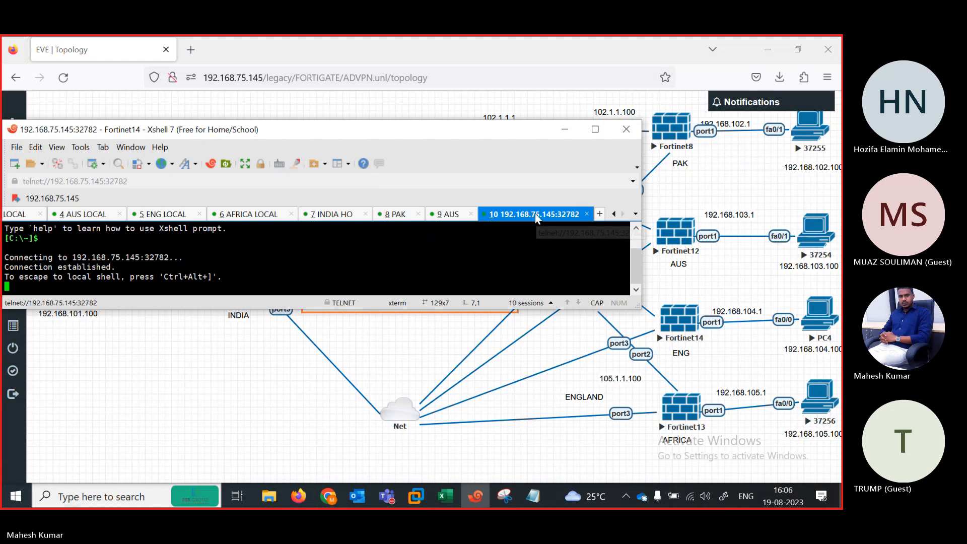
{"action": "right_click", "coordinate": [537, 218]}
{"action": "left_click", "coordinate": [568, 412]}
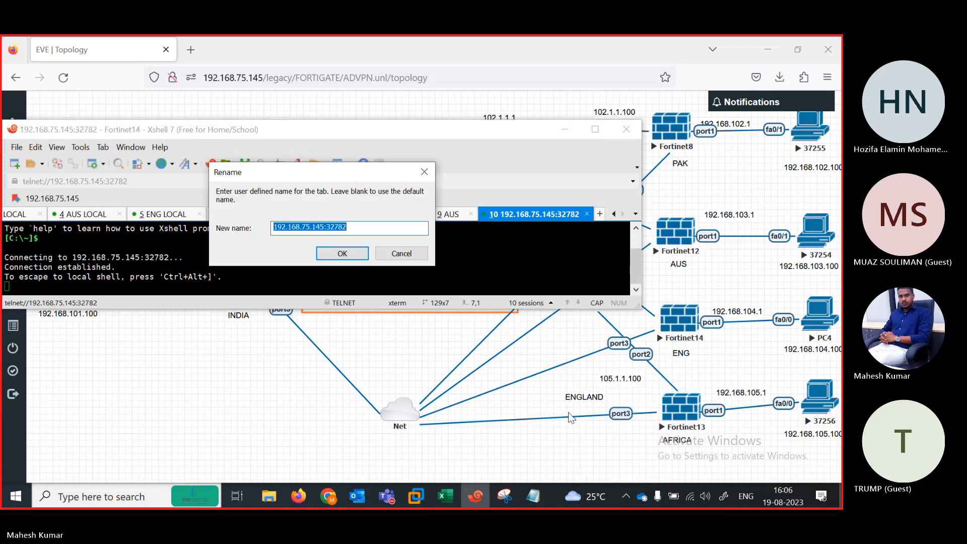
{"action": "type", "text": "END"}
{"action": "key", "text": "BackSpace"}
{"action": "type", "text": "G"}
{"action": "key", "text": "Return"}
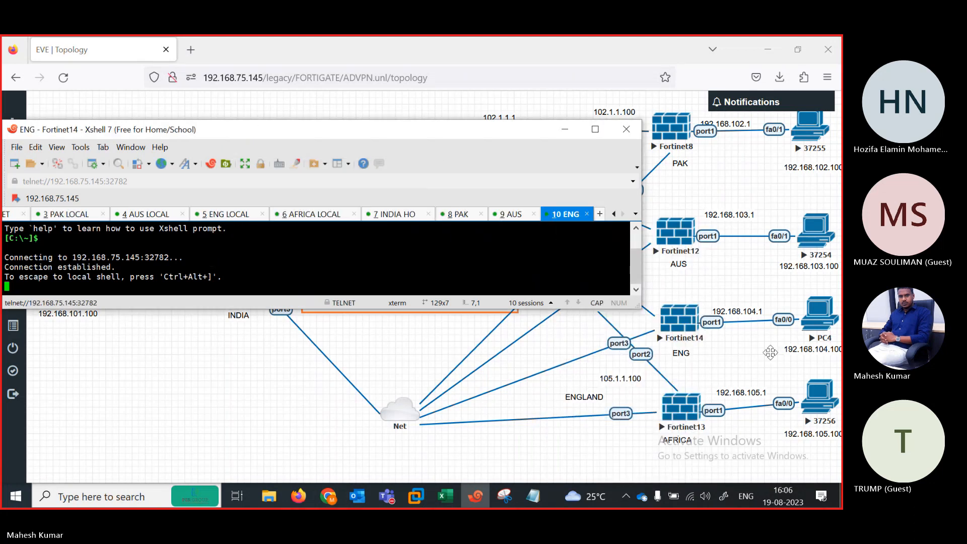
{"action": "left_click", "coordinate": [680, 420]}
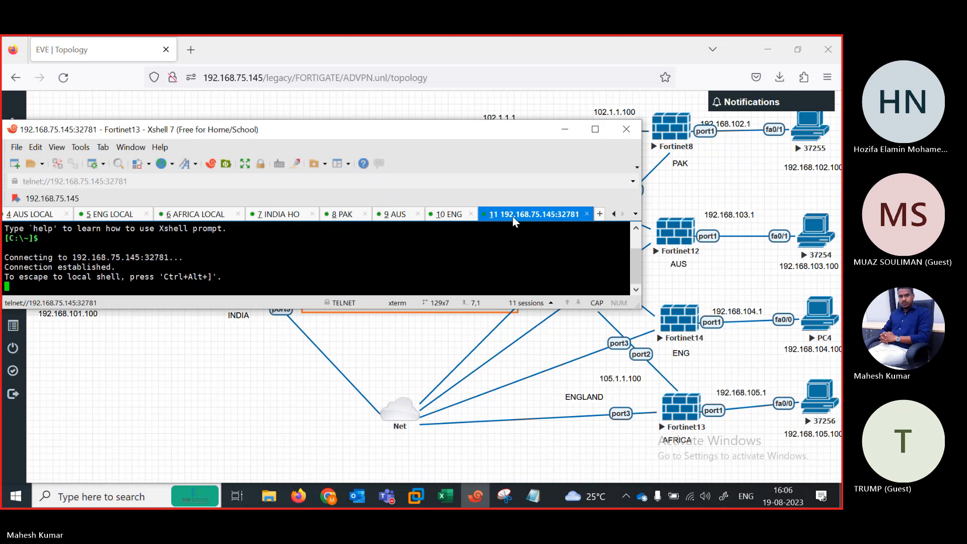
{"action": "right_click", "coordinate": [512, 216]}
{"action": "left_click", "coordinate": [546, 412]}
{"action": "type", "text": "AFRICA"}
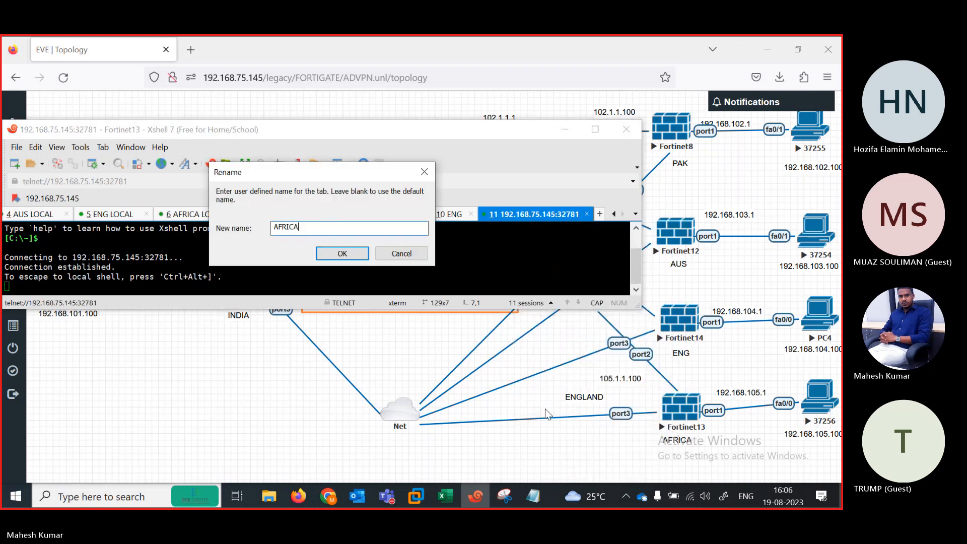
{"action": "key", "text": "Return"}
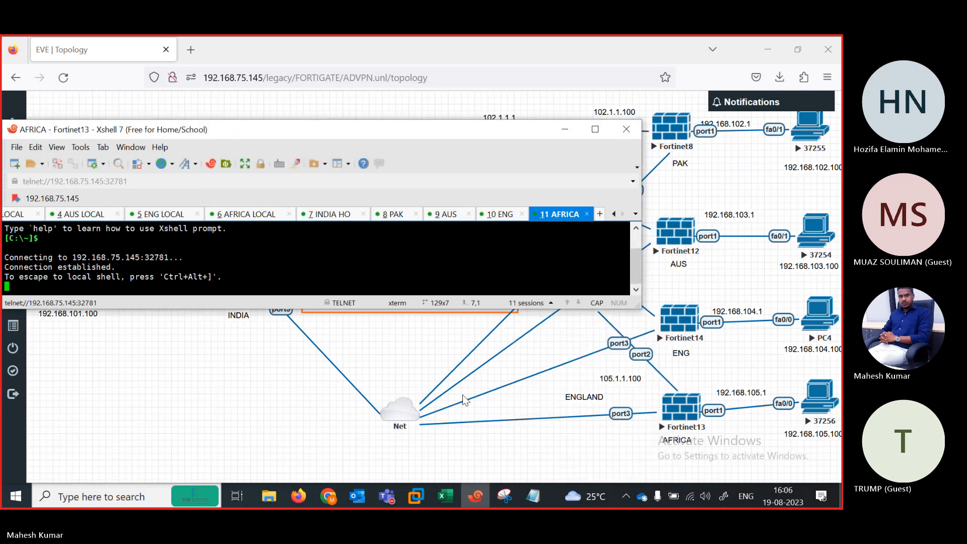
Step: Refresh the INDIA HO FortiGate prompt, then move to the PAK session
{"action": "left_click", "coordinate": [324, 216]}
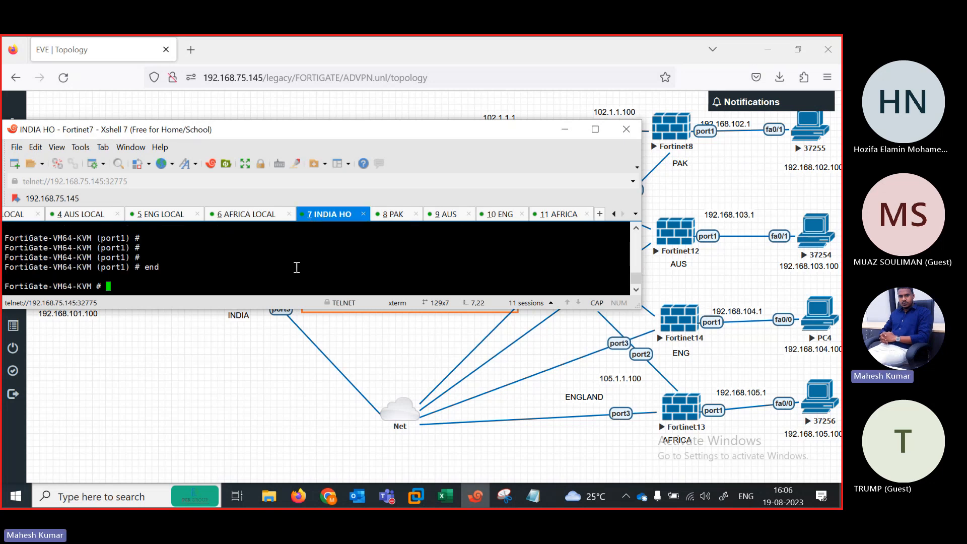
{"action": "key", "text": "Return"}
{"action": "key", "text": "Return"}
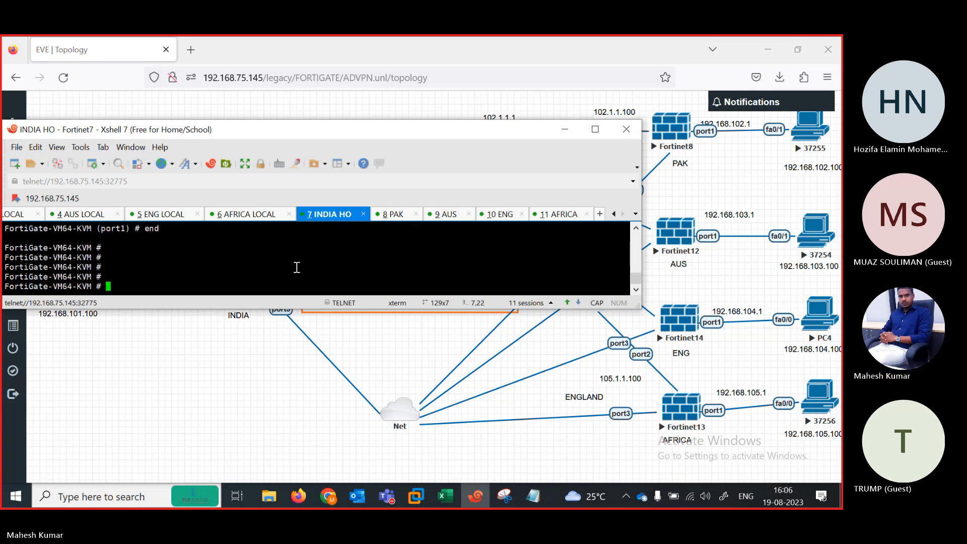
{"action": "left_click", "coordinate": [390, 215]}
Step: Log in to the PAK FortiGate console as admin and set a new password
{"action": "left_click_drag", "start_coordinate": [418, 135], "coordinate": [382, 186]}
{"action": "key", "text": "Return"}
{"action": "key", "text": "Return"}
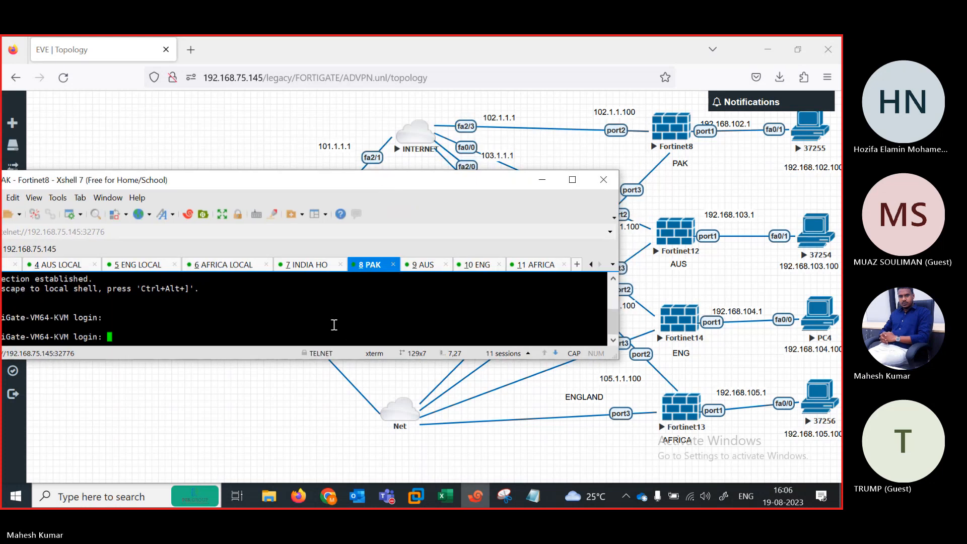
{"action": "type", "text": "AD"}
{"action": "key", "text": "BackSpace"}
{"action": "key", "text": "BackSpace"}
{"action": "type", "text": "ad"}
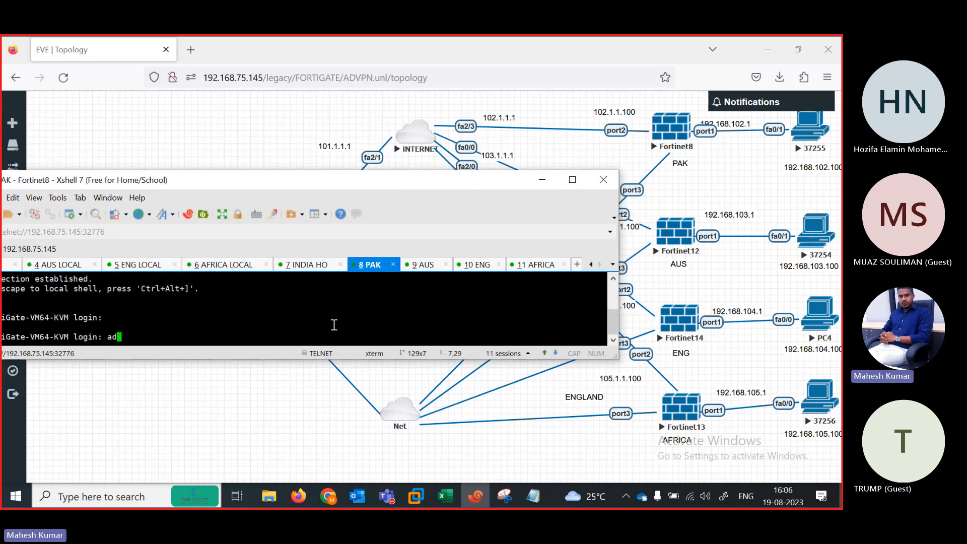
{"action": "type", "text": "min"}
{"action": "key", "text": "Return"}
{"action": "key", "text": "Return"}
{"action": "key", "text": "Return"}
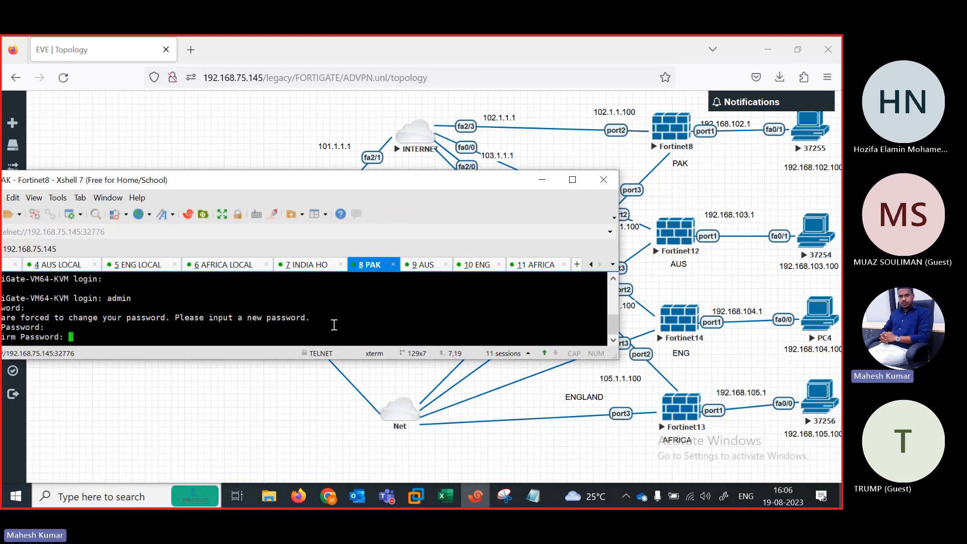
{"action": "key", "text": "Return"}
Step: Under config system interface, give port2 static 102.1.1.100/24 with ping allowed
{"action": "type", "text": "config system interface"}
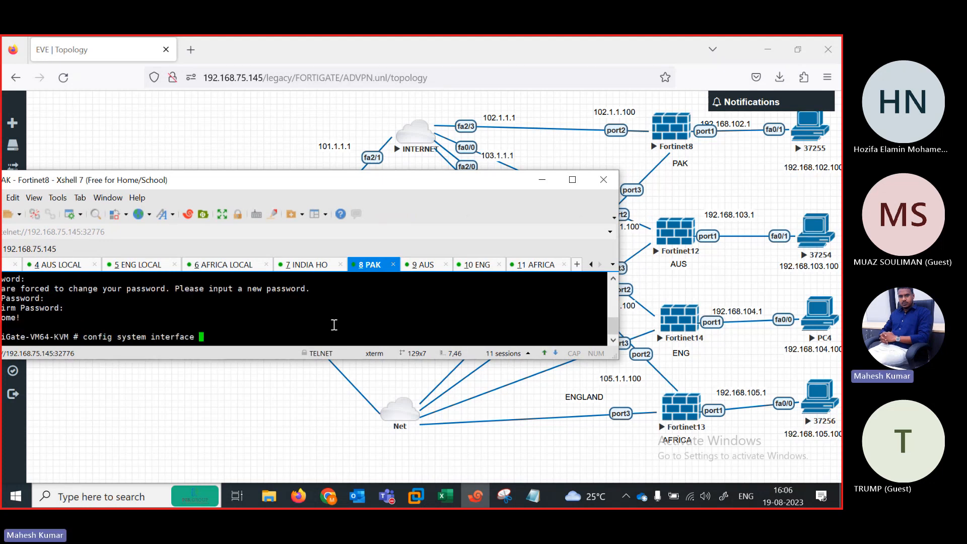
{"action": "key", "text": "Return"}
{"action": "type", "text": "edit port2"}
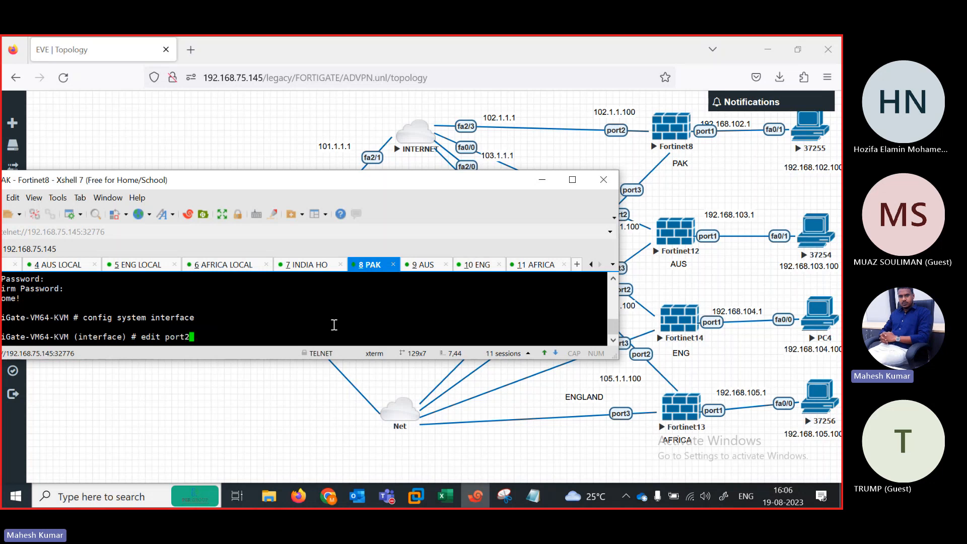
{"action": "key", "text": "Return"}
{"action": "key", "text": "Return"}
{"action": "type", "text": "se"}
{"action": "key", "text": "Return"}
{"action": "type", "text": "se"}
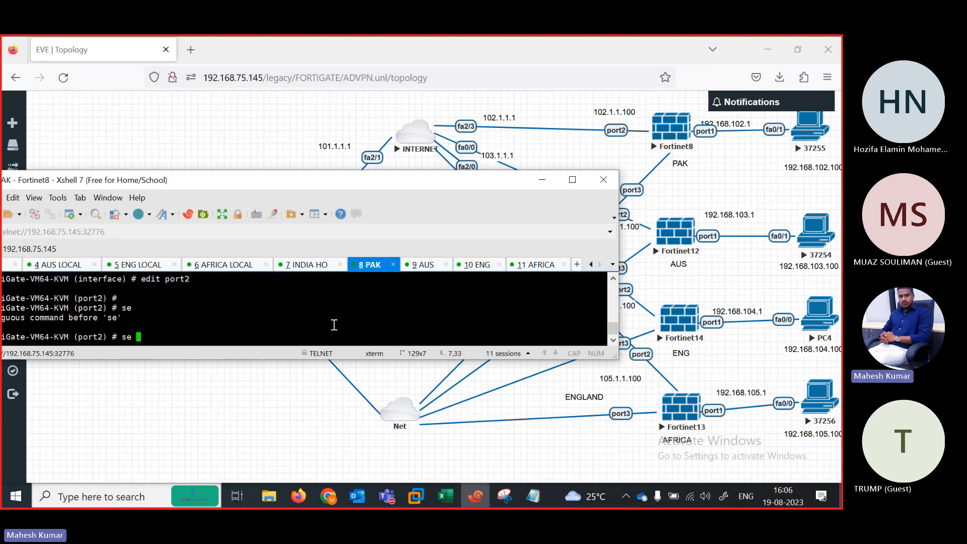
{"action": "type", "text": "t allowaccess ping"}
{"action": "key", "text": "Return"}
{"action": "key", "text": "Return"}
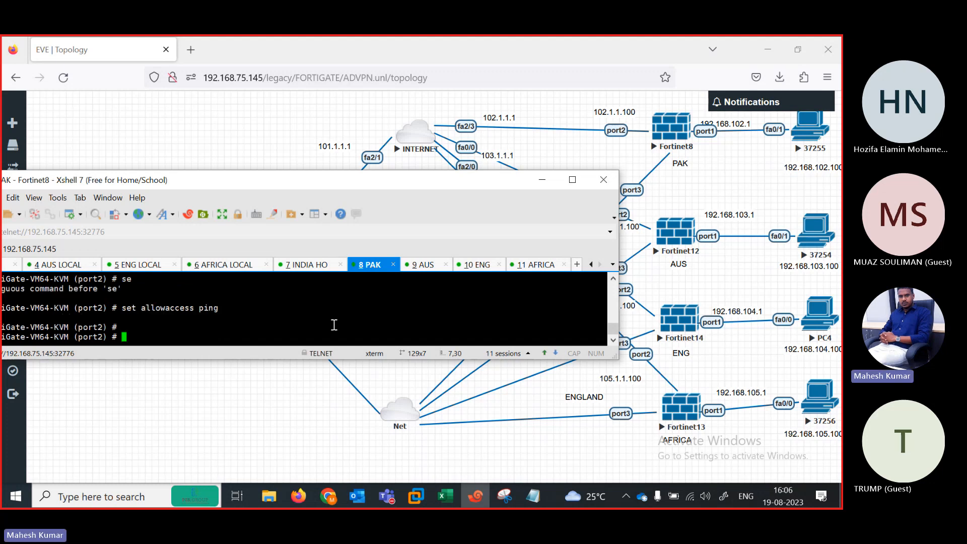
{"action": "type", "text": "set mode static"}
{"action": "key", "text": "Return"}
{"action": "key", "text": "Return"}
{"action": "type", "text": "set "}
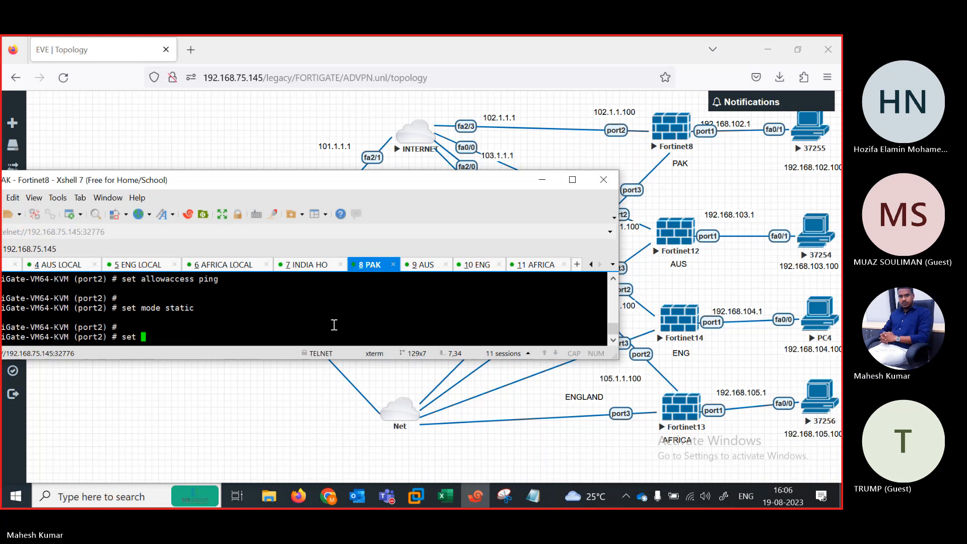
{"action": "type", "text": "ip 102.1.1."}
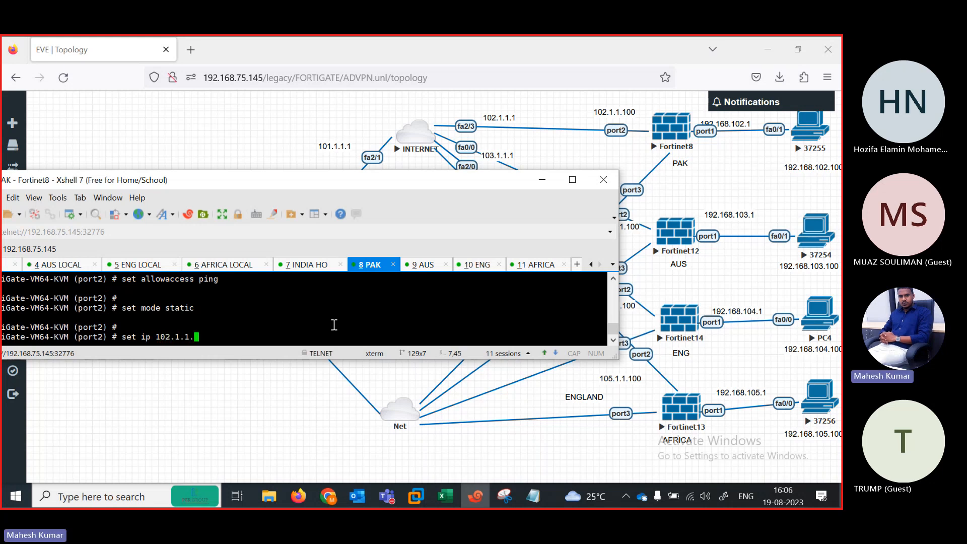
{"action": "type", "text": "100/24"}
{"action": "key", "text": "Return"}
{"action": "key", "text": "Return"}
{"action": "key", "text": "Return"}
{"action": "key", "text": "Return"}
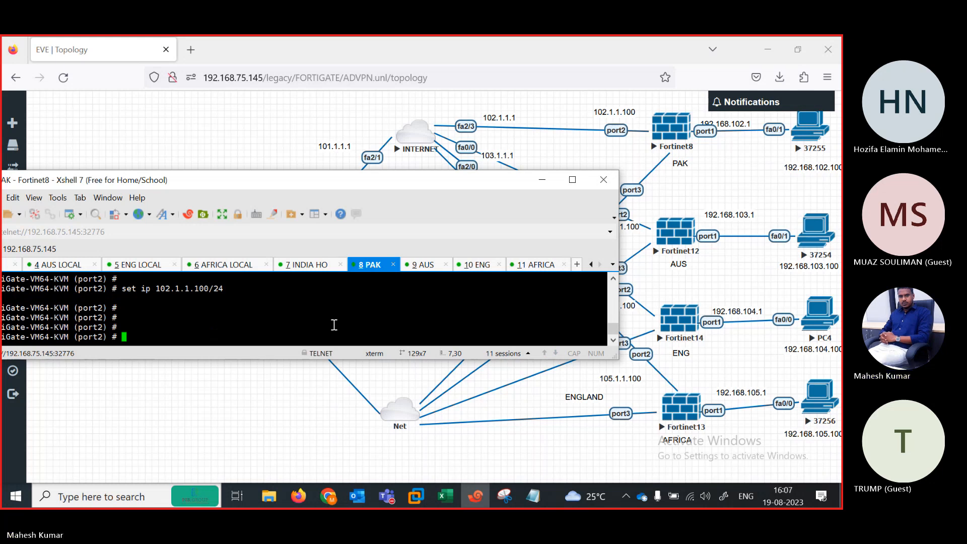
{"action": "type", "text": "next"}
{"action": "key", "text": "Return"}
Step: Give port1 static address 192.168.102.1/24 with ping allowed
{"action": "type", "text": "edit port1"}
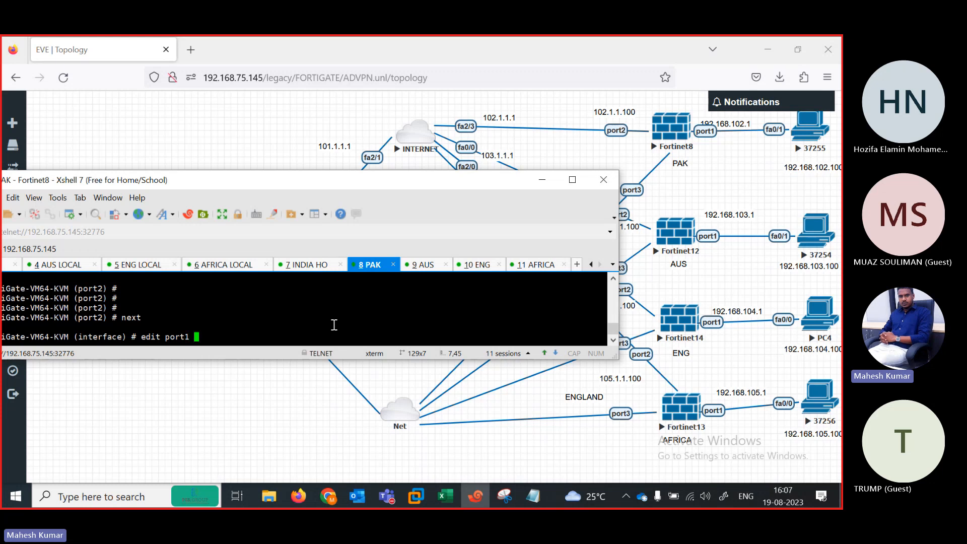
{"action": "key", "text": "Return"}
{"action": "type", "text": "set allowaccess"}
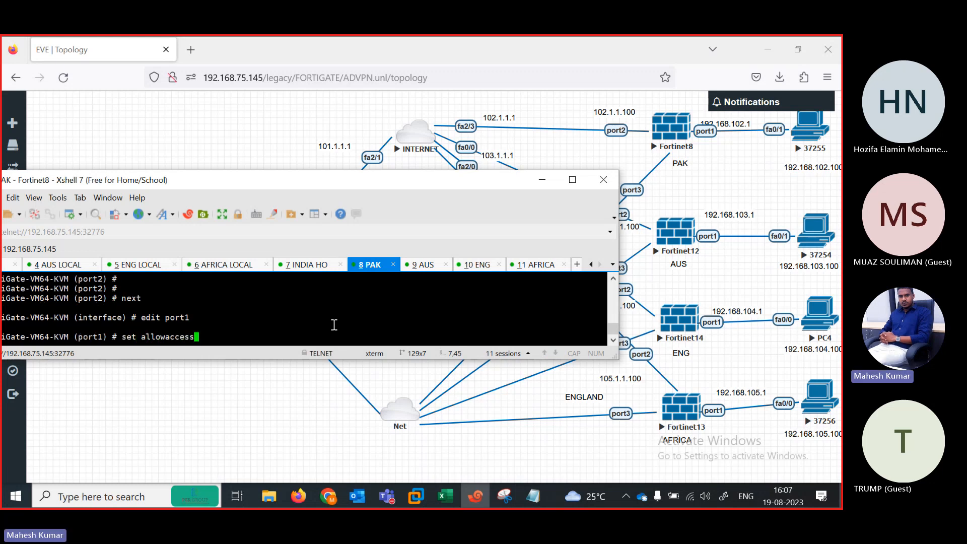
{"action": "type", "text": " ping"}
{"action": "key", "text": "Return"}
{"action": "key", "text": "Return"}
{"action": "key", "text": "Return"}
{"action": "type", "text": "set "}
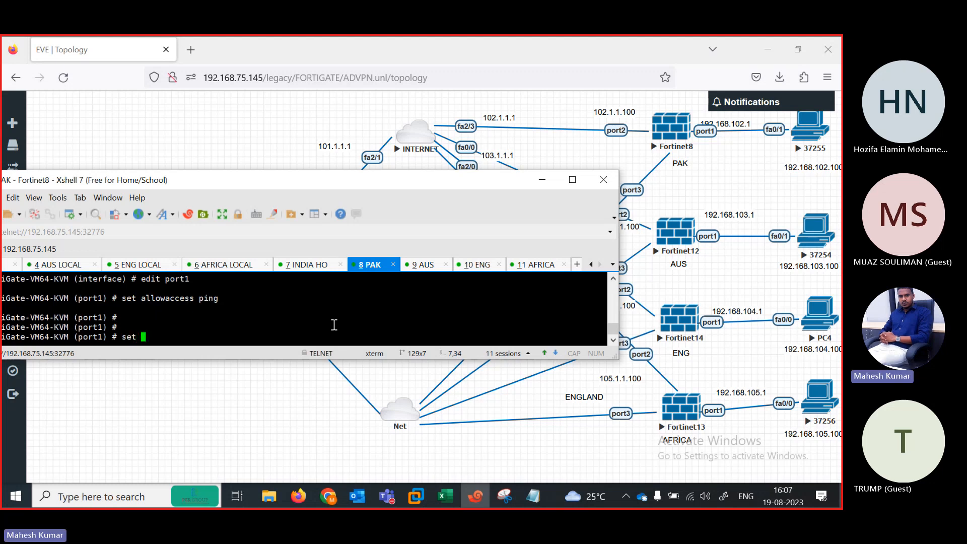
{"action": "type", "text": "mode static"}
{"action": "key", "text": "Return"}
{"action": "type", "text": "set"}
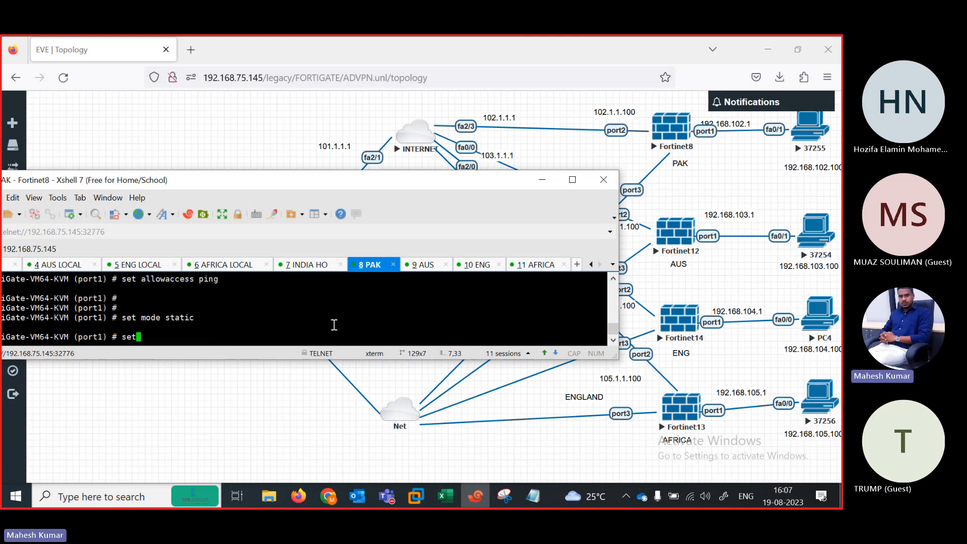
{"action": "type", "text": " ip 192.168.102.1/24"}
{"action": "key", "text": "Return"}
{"action": "key", "text": "Return"}
{"action": "key", "text": "Return"}
{"action": "key", "text": "Return"}
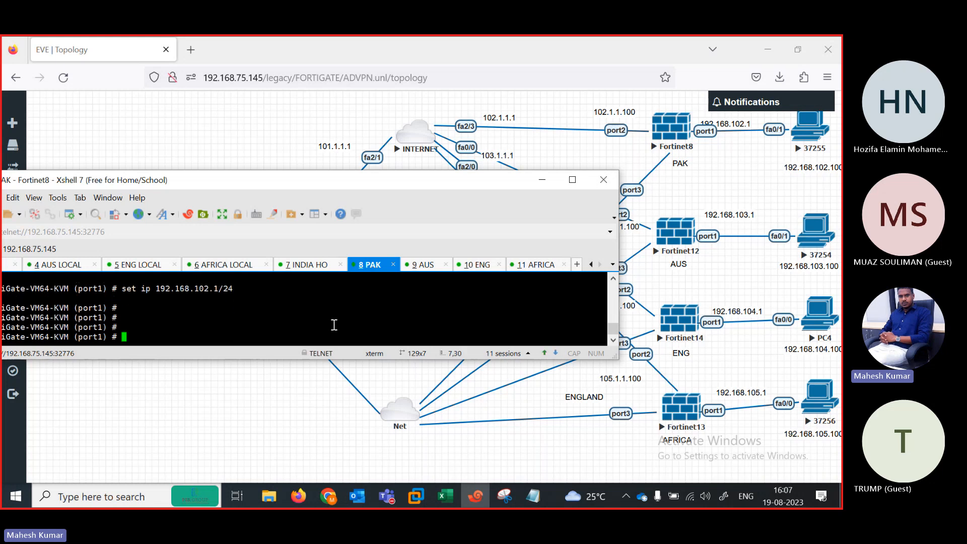
{"action": "type", "text": "e"}
{"action": "key", "text": "BackSpace"}
{"action": "type", "text": "next"}
{"action": "key", "text": "Return"}
Step: Set port3 to DHCP addressing with ping allowed
{"action": "type", "text": "edit port2"}
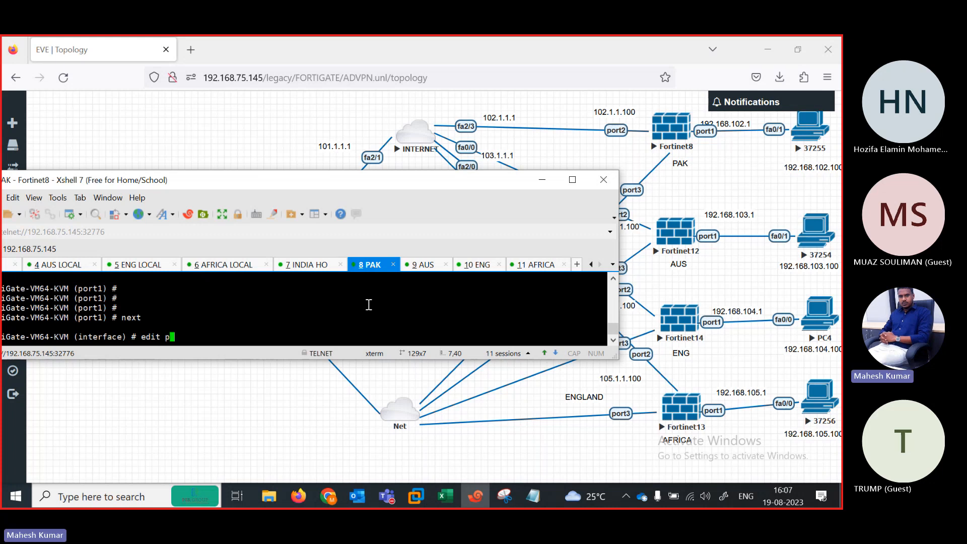
{"action": "key", "text": "Return"}
{"action": "key", "text": "Return"}
{"action": "type", "text": "se"}
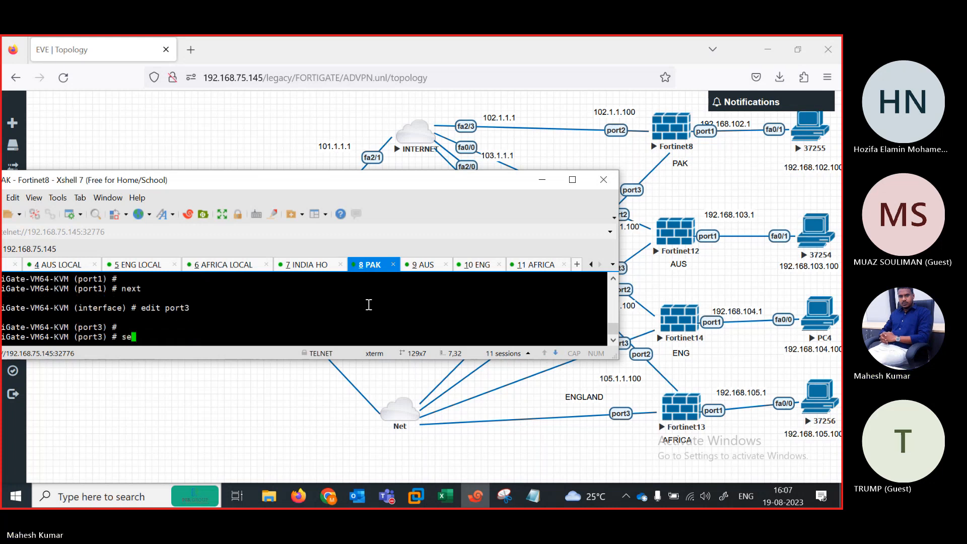
{"action": "type", "text": "t mode "}
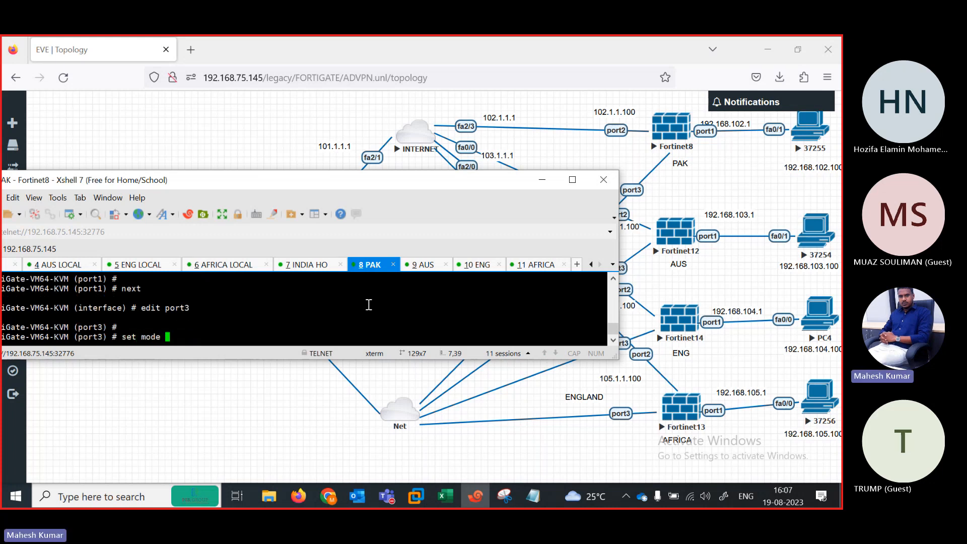
{"action": "type", "text": "dhcp"}
{"action": "key", "text": "Return"}
{"action": "key", "text": "Return"}
{"action": "key", "text": "Return"}
{"action": "key", "text": "Return"}
{"action": "type", "text": "se"}
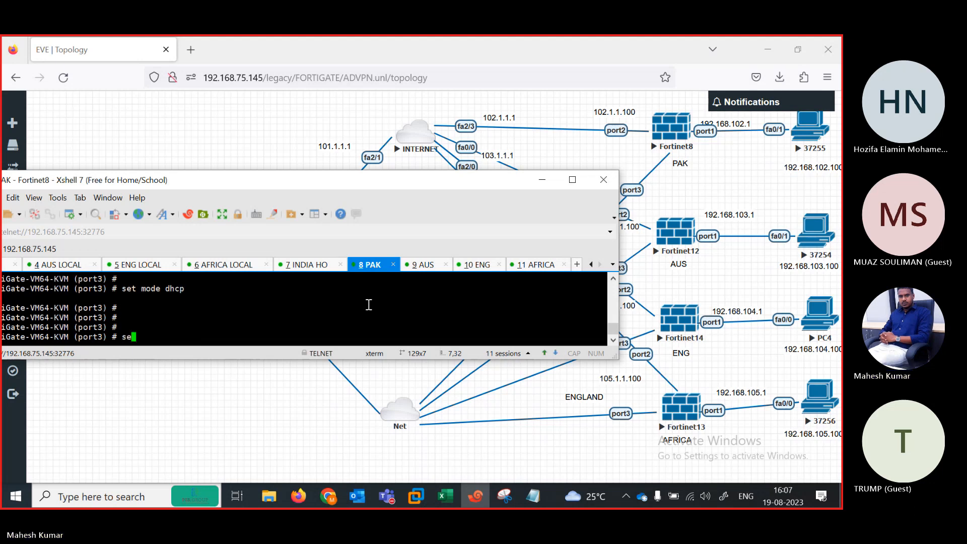
{"action": "type", "text": "t allowaccess ping"}
{"action": "key", "text": "Return"}
{"action": "key", "text": "Return"}
{"action": "key", "text": "Return"}
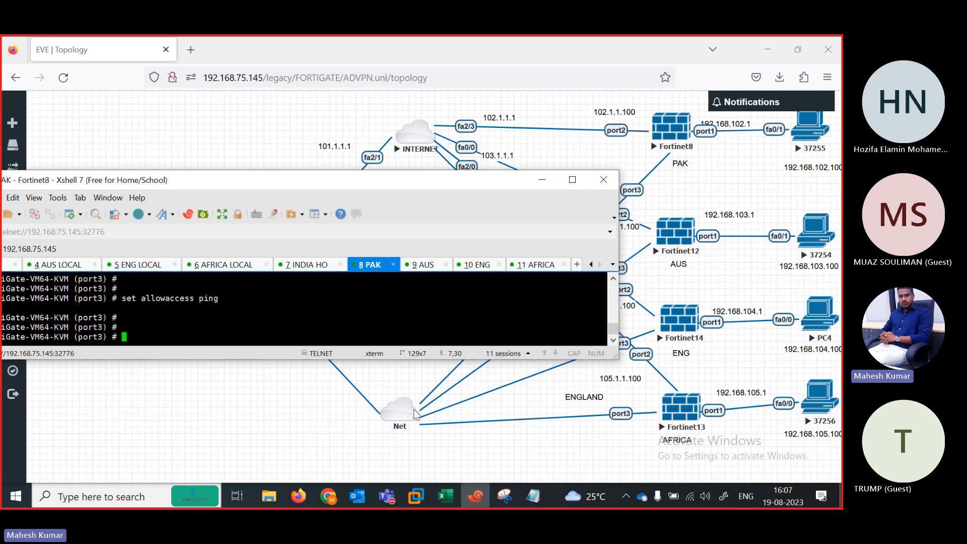
Step: In the 9 AUS tab, log in as admin and complete the new-password prompts
{"action": "left_click", "coordinate": [426, 265]}
{"action": "key", "text": "Return"}
{"action": "key", "text": "Return"}
{"action": "key", "text": "Return"}
{"action": "key", "text": "Return"}
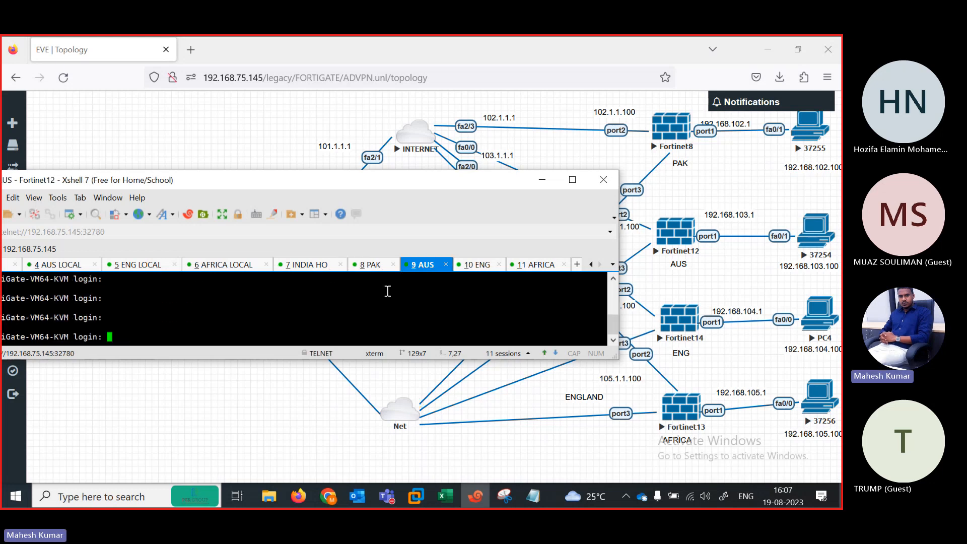
{"action": "type", "text": "admin"}
{"action": "key", "text": "Return"}
{"action": "key", "text": "Return"}
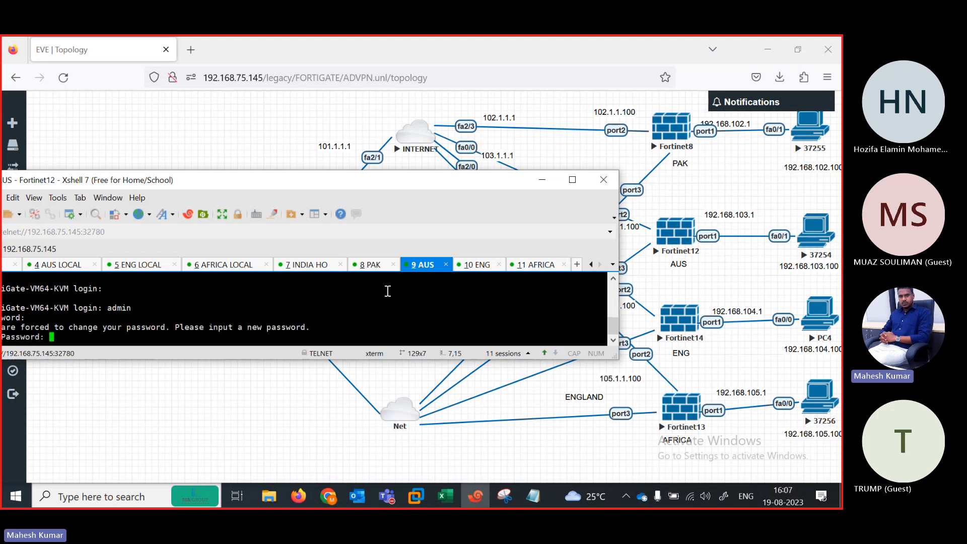
{"action": "key", "text": "Return"}
{"action": "key", "text": "Return"}
{"action": "type", "text": "ocon"}
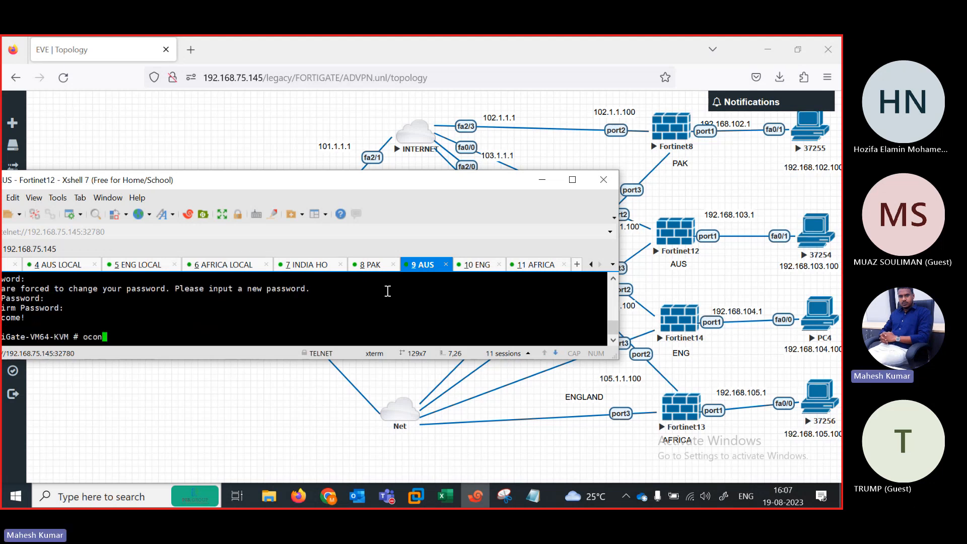
{"action": "type", "text": "fig"}
{"action": "key", "text": "BackSpace"}
{"action": "key", "text": "BackSpace"}
{"action": "key", "text": "BackSpace"}
{"action": "key", "text": "BackSpace"}
{"action": "key", "text": "BackSpace"}
{"action": "key", "text": "BackSpace"}
{"action": "key", "text": "BackSpace"}
{"action": "type", "text": "ci"}
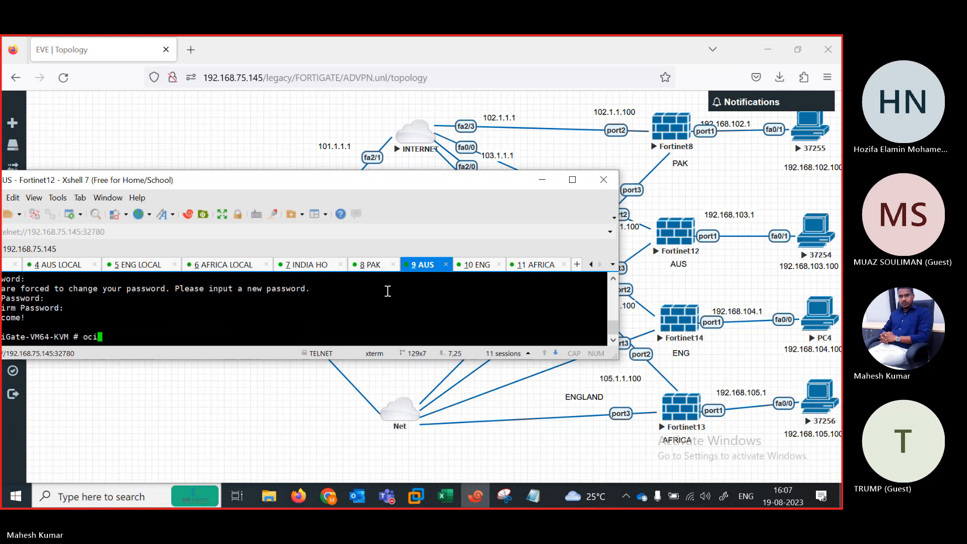
{"action": "key", "text": "BackSpace"}
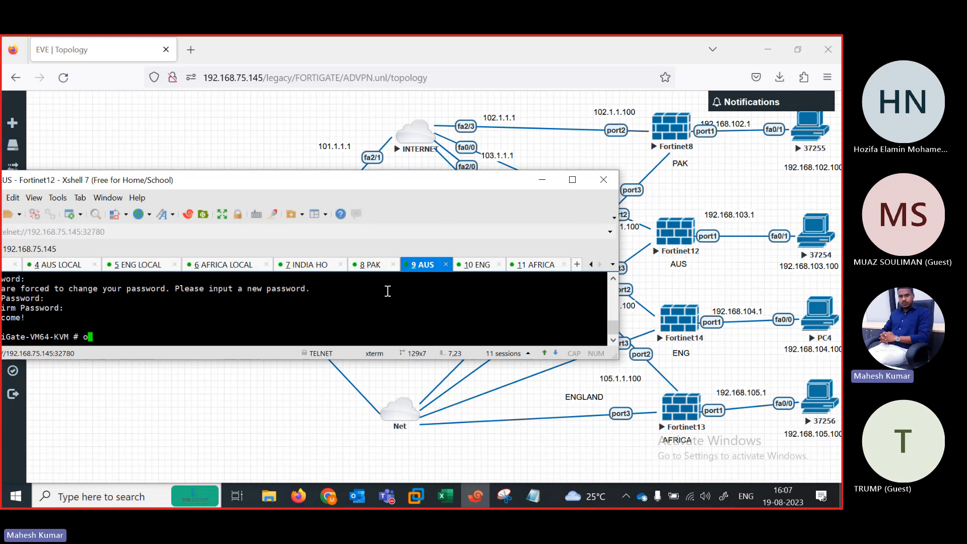
Step: Edit AUS port1 as static 192.168.103.100/24 with ping allowed
{"action": "key", "text": "Return"}
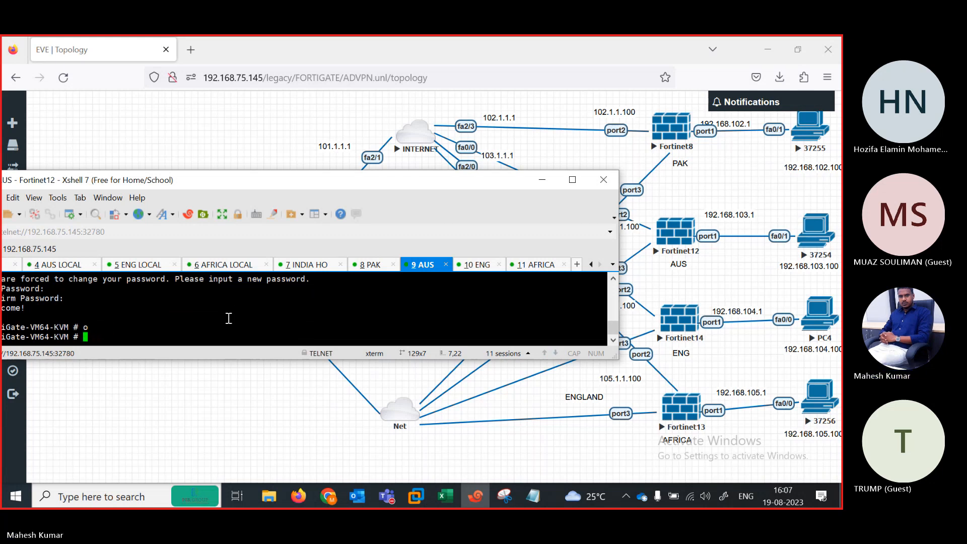
{"action": "type", "text": "config system interface"}
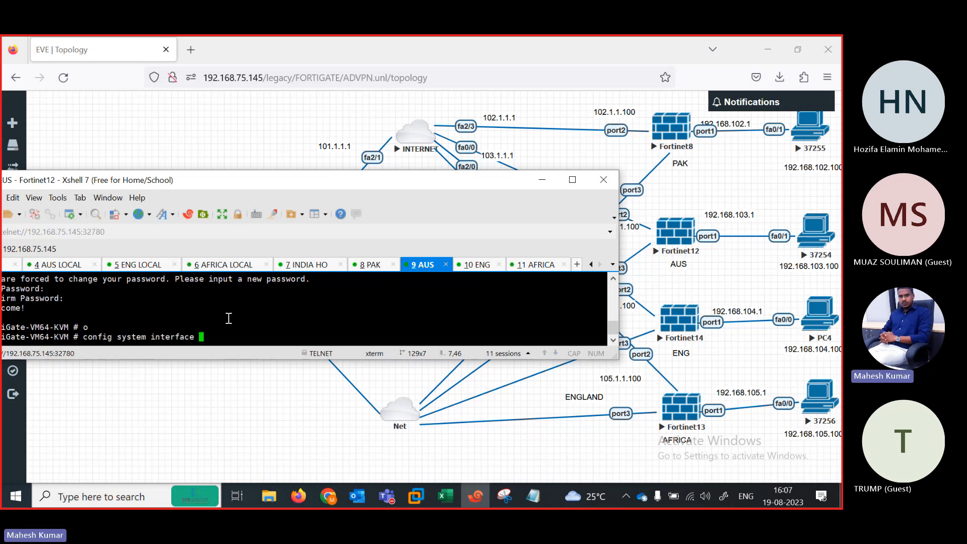
{"action": "key", "text": "Return"}
{"action": "type", "text": "edit port1"}
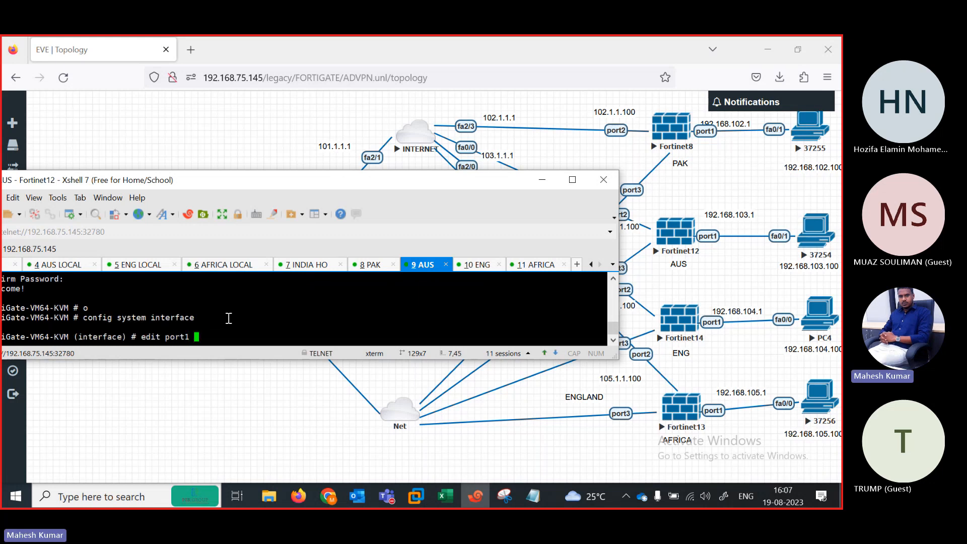
{"action": "key", "text": "Return"}
{"action": "type", "text": "se"}
{"action": "key", "text": "Return"}
{"action": "type", "text": "se mo"}
{"action": "key", "text": "Return"}
{"action": "type", "text": "se"}
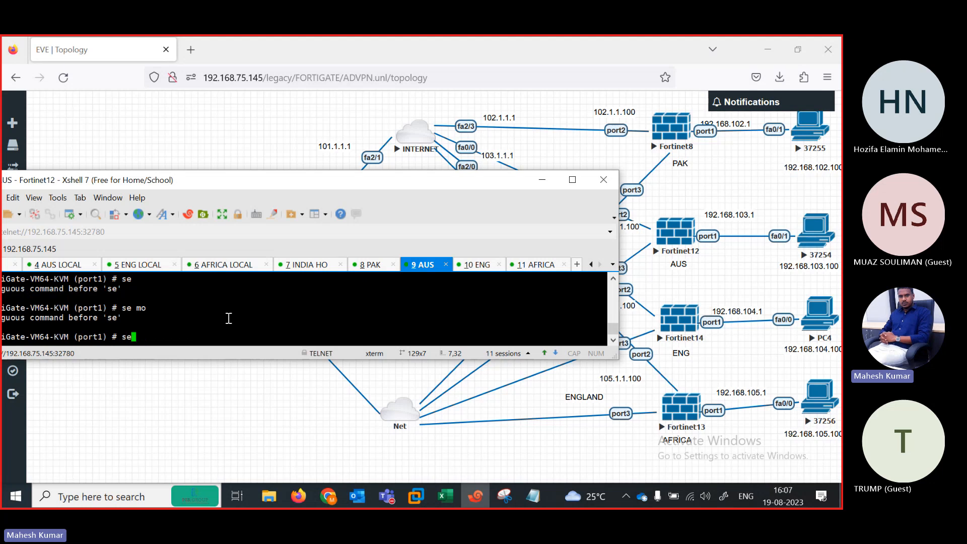
{"action": "type", "text": "t mode static"}
{"action": "key", "text": "Return"}
{"action": "type", "text": "set al"}
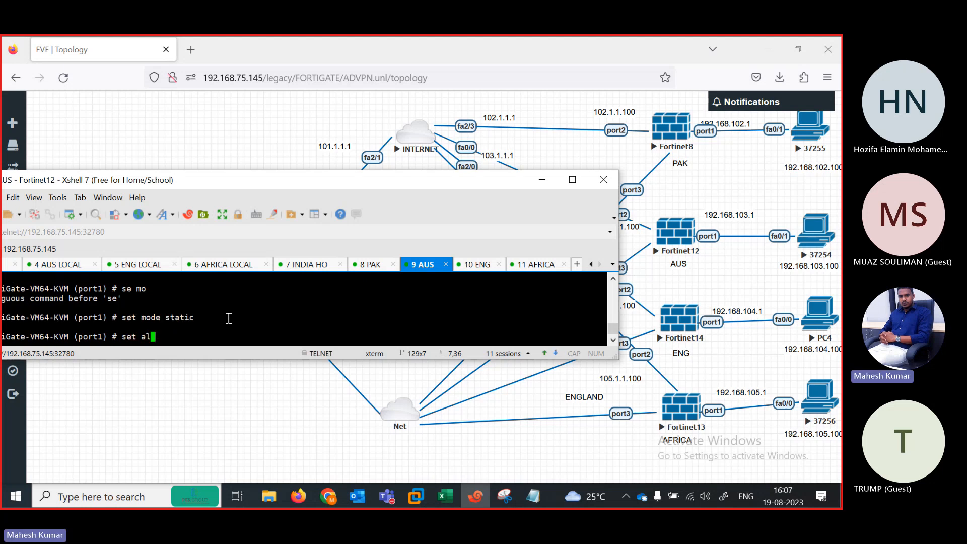
{"action": "type", "text": "lowaccesspiping"}
{"action": "key", "text": "Return"}
{"action": "key", "text": "Return"}
{"action": "type", "text": "set "}
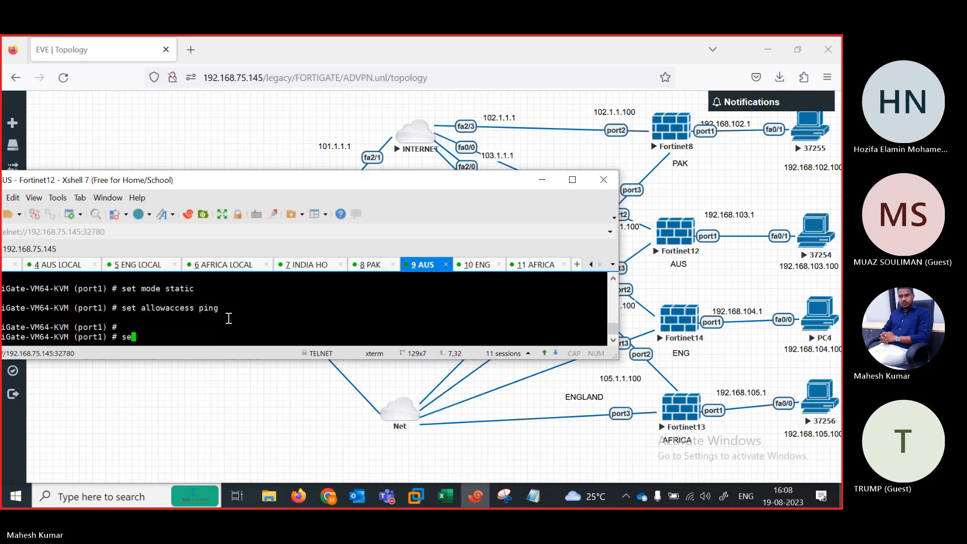
{"action": "type", "text": "ip "}
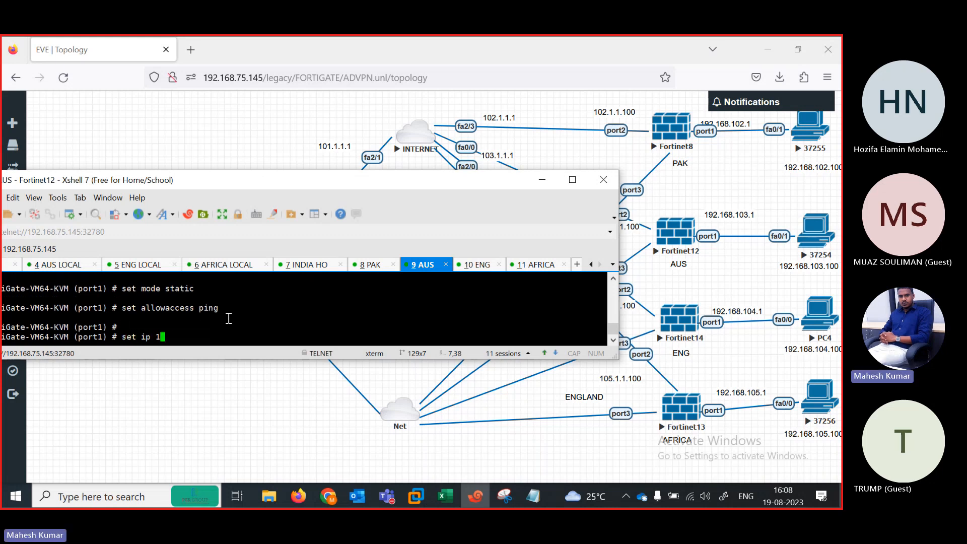
{"action": "type", "text": "192.168.103.100/24"}
{"action": "key", "text": "Return"}
{"action": "key", "text": "Return"}
{"action": "key", "text": "Return"}
{"action": "key", "text": "Return"}
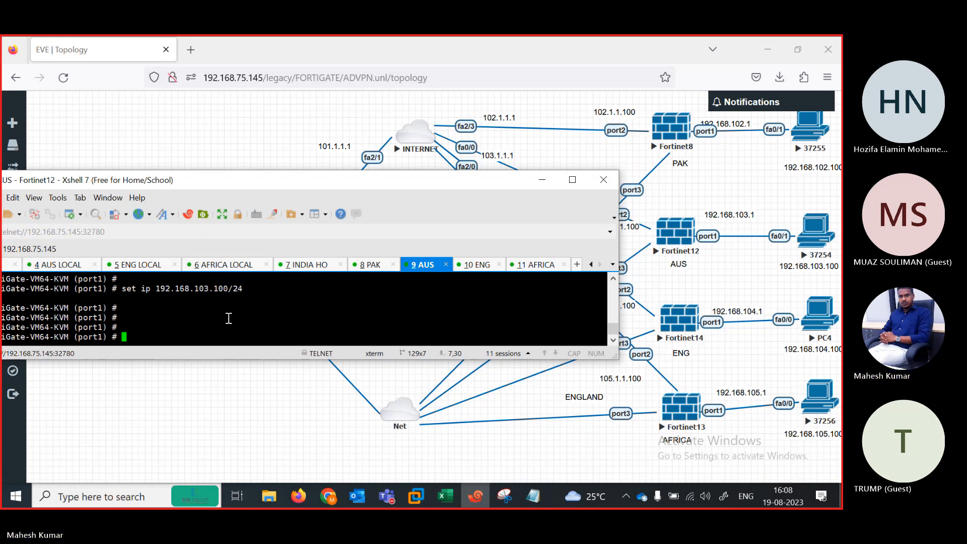
Step: Re-enter ping access on port1, then clear its IP with unset ip
{"action": "type", "text": "set allowaccess ping"}
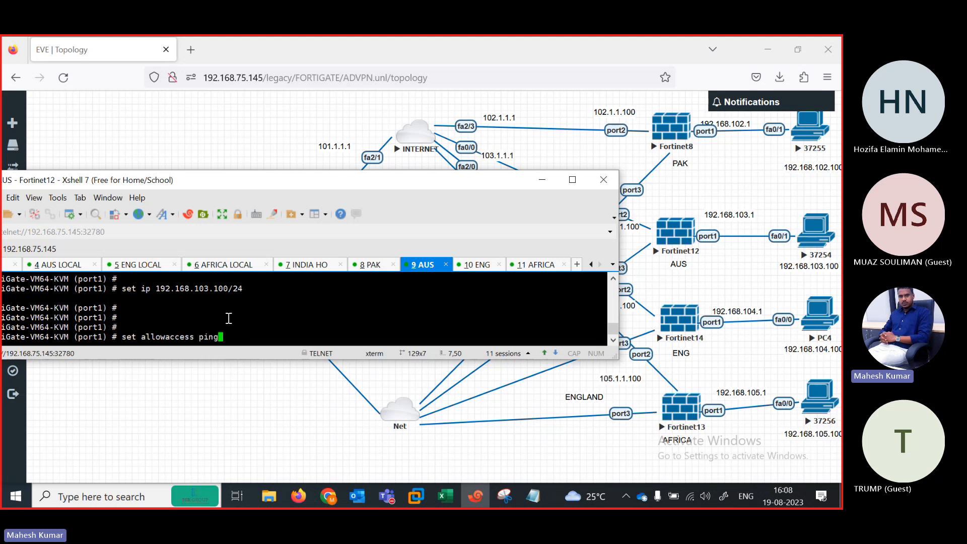
{"action": "key", "text": "Up"}
{"action": "key", "text": "Up"}
{"action": "key", "text": "Up"}
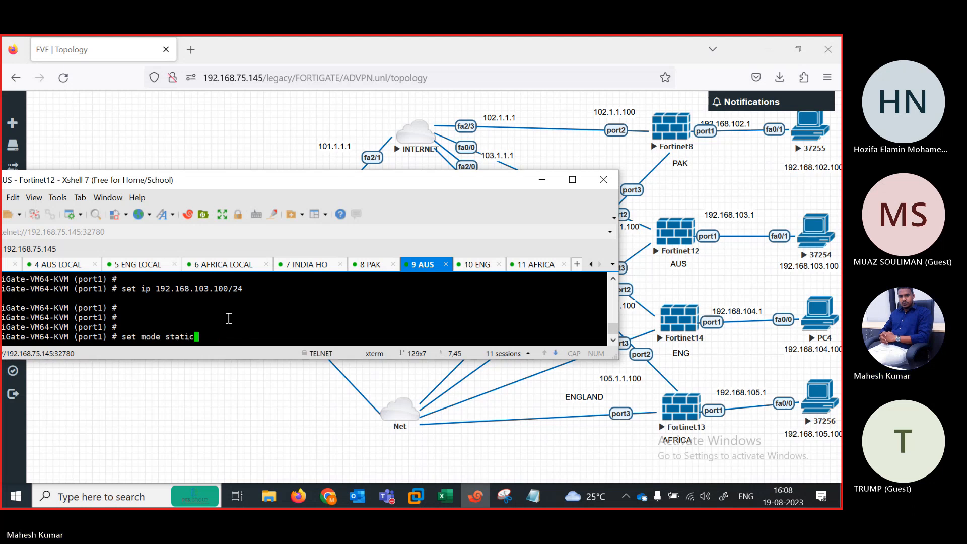
{"action": "key", "text": "Return"}
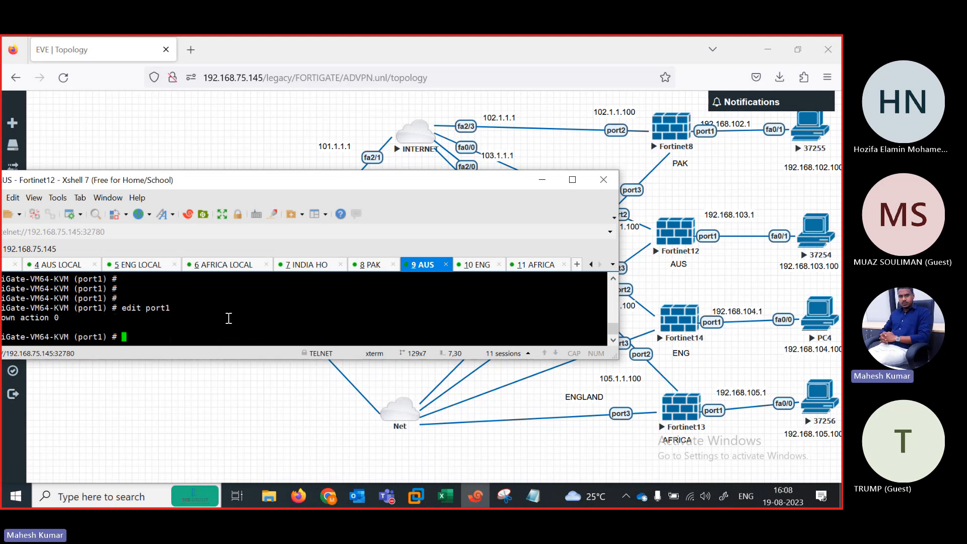
{"action": "type", "text": "unset ip"}
{"action": "key", "text": "Return"}
{"action": "key", "text": "Return"}
{"action": "key", "text": "Return"}
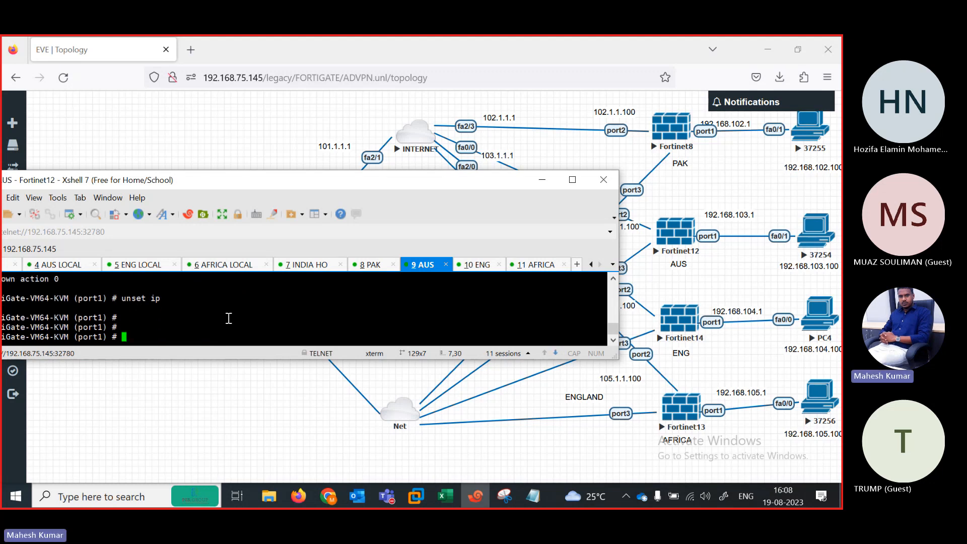
Step: Set port1's IP to 192.168.103.1/24 in static mode
{"action": "type", "text": "se"}
{"action": "type", "text": "ip 192.168.103.1/24"}
{"action": "key", "text": "Return"}
{"action": "type", "text": "se"}
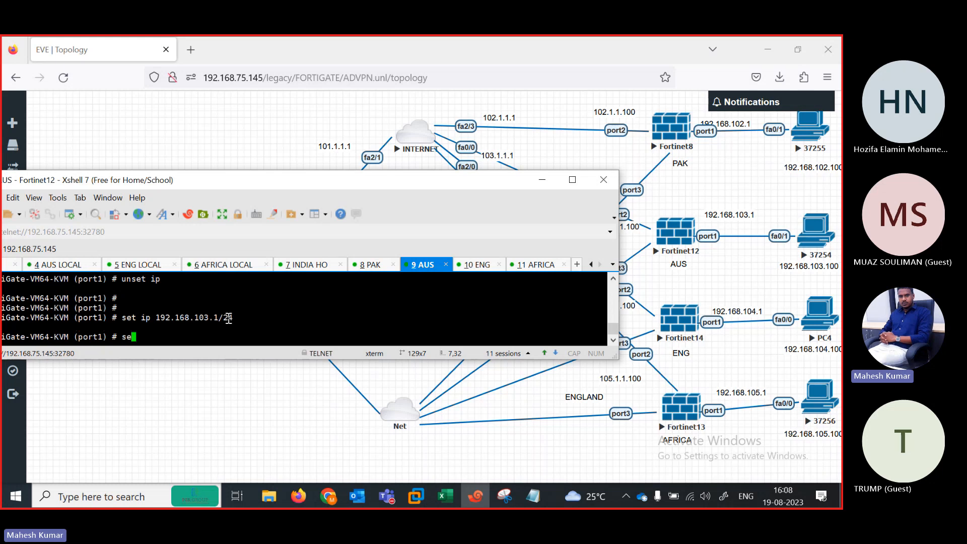
{"action": "type", "text": "t mode sh"}
{"action": "key", "text": "Return"}
{"action": "key", "text": "Up"}
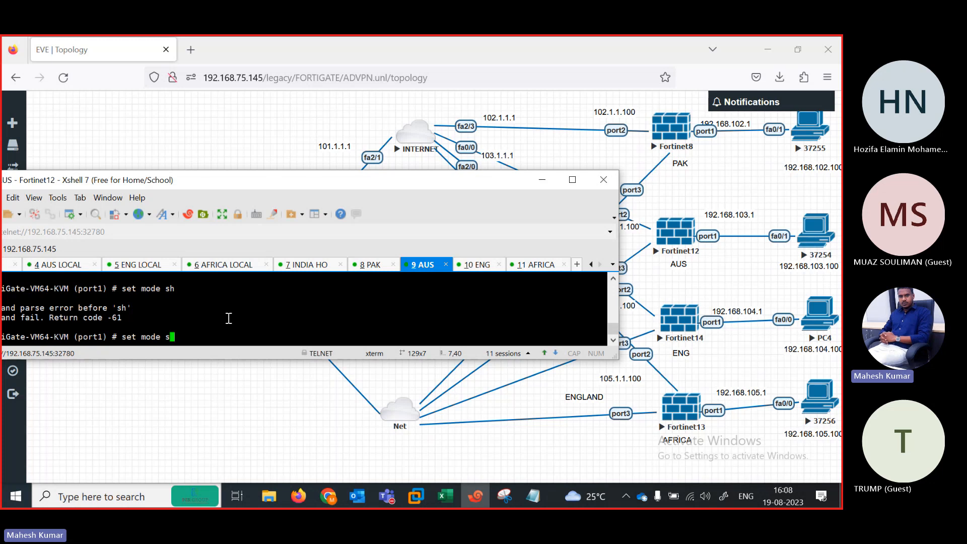
{"action": "key", "text": "BackSpace"}
{"action": "type", "text": "static"}
{"action": "key", "text": "Return"}
Step: Allow ping on port1 and finish it with next
{"action": "type", "text": "set"}
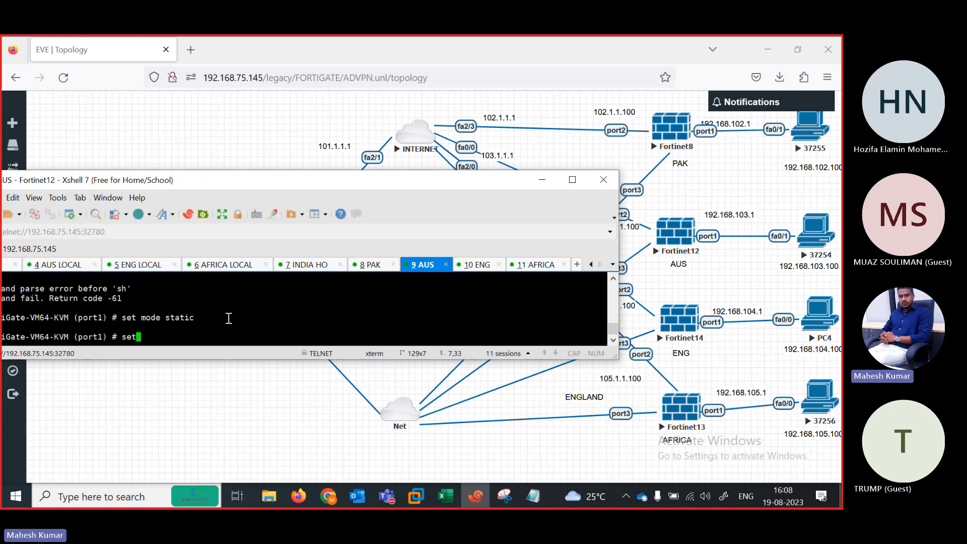
{"action": "type", "text": " allowaccesspi"}
{"action": "type", "text": "ping"}
{"action": "key", "text": "Return"}
{"action": "key", "text": "Return"}
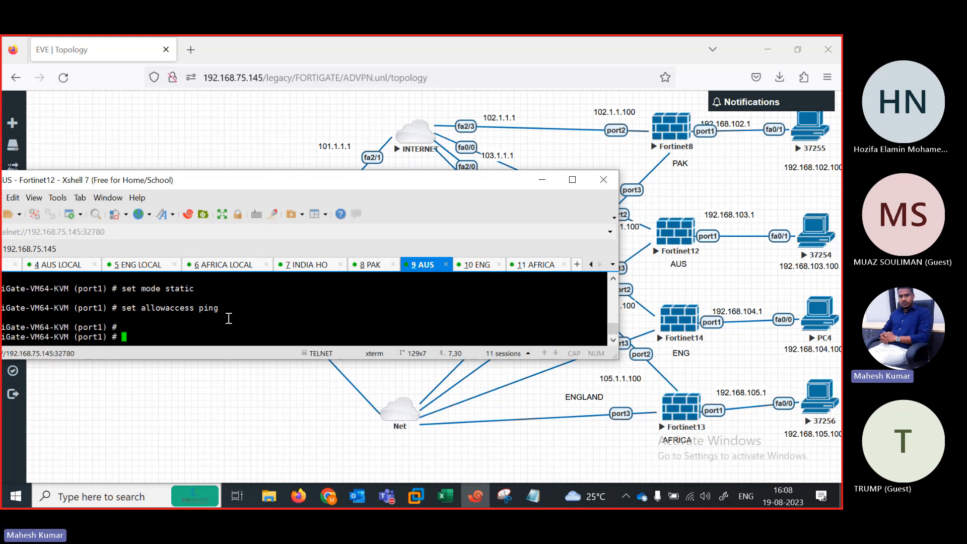
{"action": "type", "text": "next"}
{"action": "key", "text": "Return"}
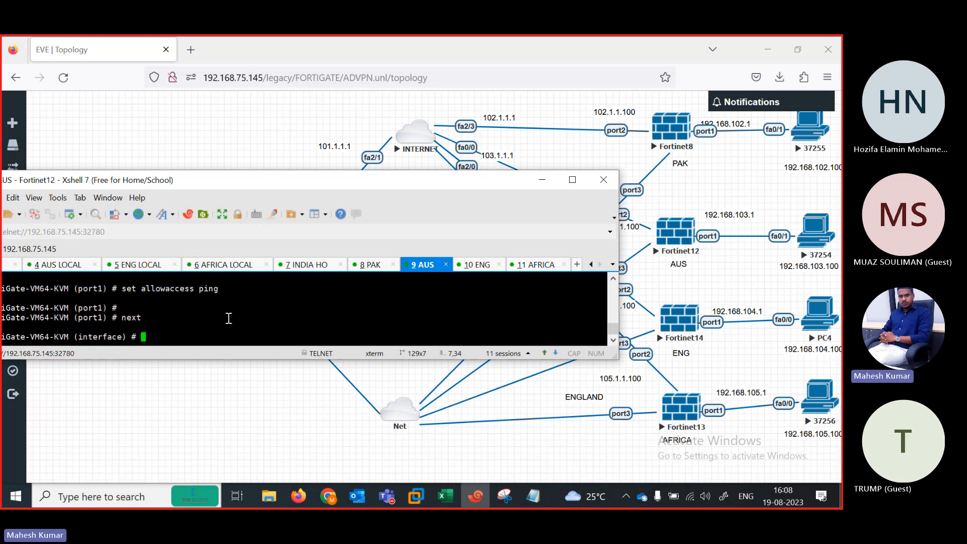
{"action": "type", "text": "edit port1`"}
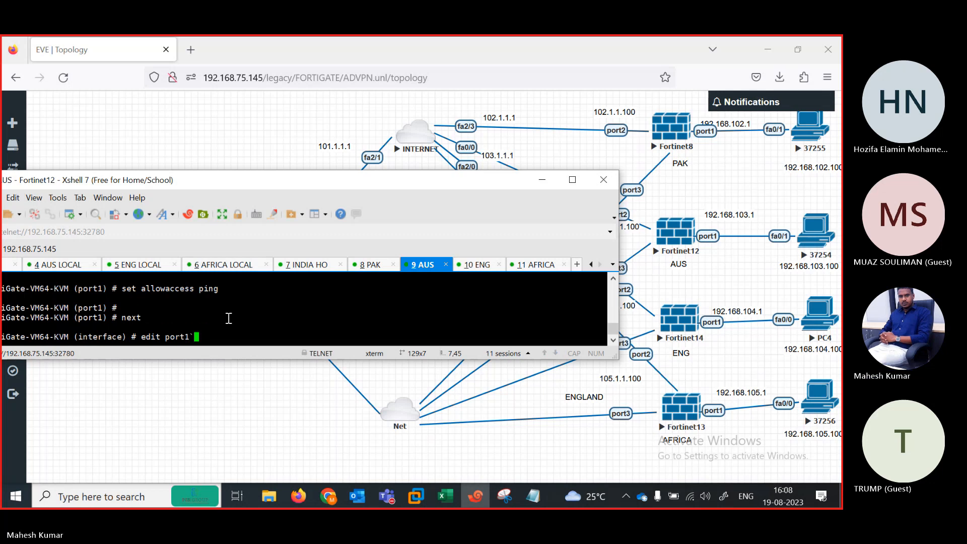
{"action": "type", "text": "1"}
Step: Give AUS port2 static 103.1.1.100/24 with ping allowed
{"action": "key", "text": "Return"}
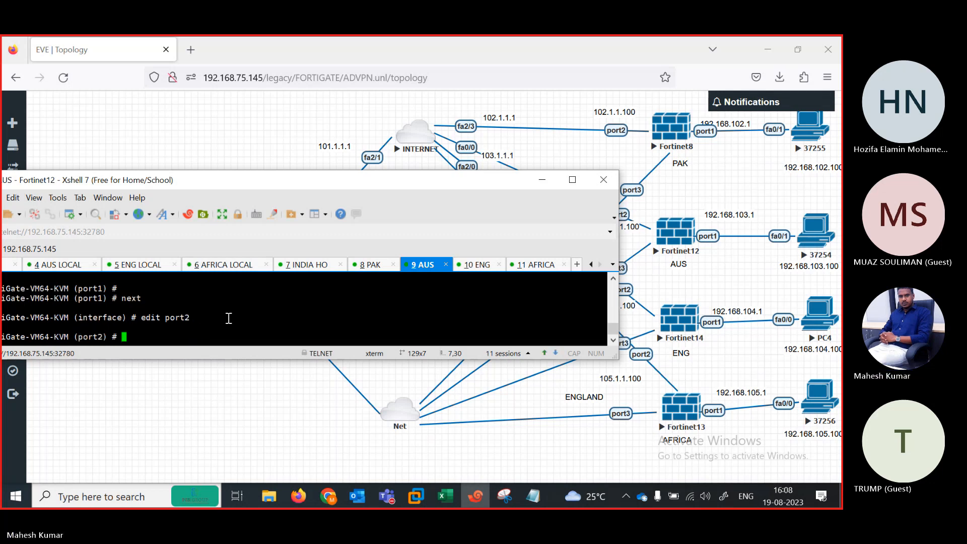
{"action": "type", "text": "set allowaccess ping"}
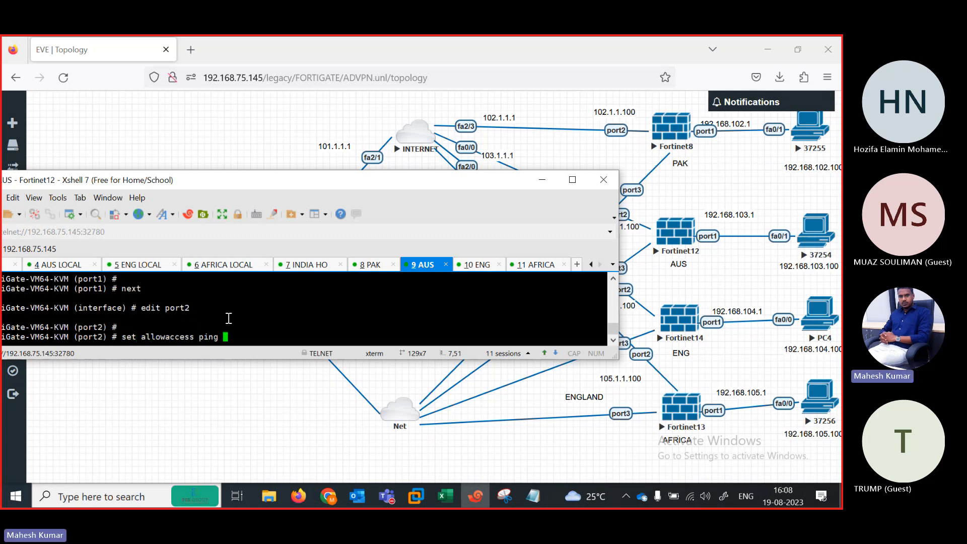
{"action": "key", "text": "Return"}
{"action": "type", "text": "set mode static"}
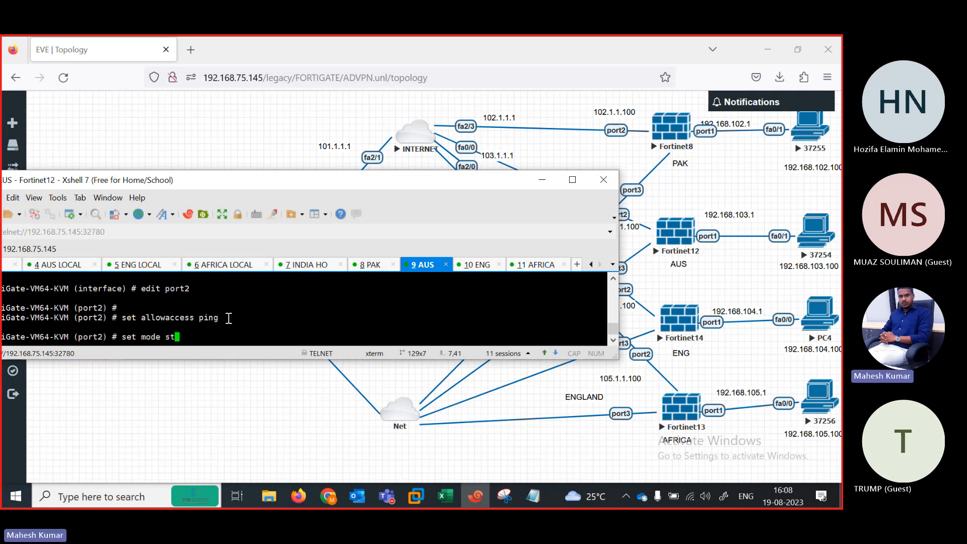
{"action": "key", "text": "Return"}
{"action": "type", "text": "set ip"}
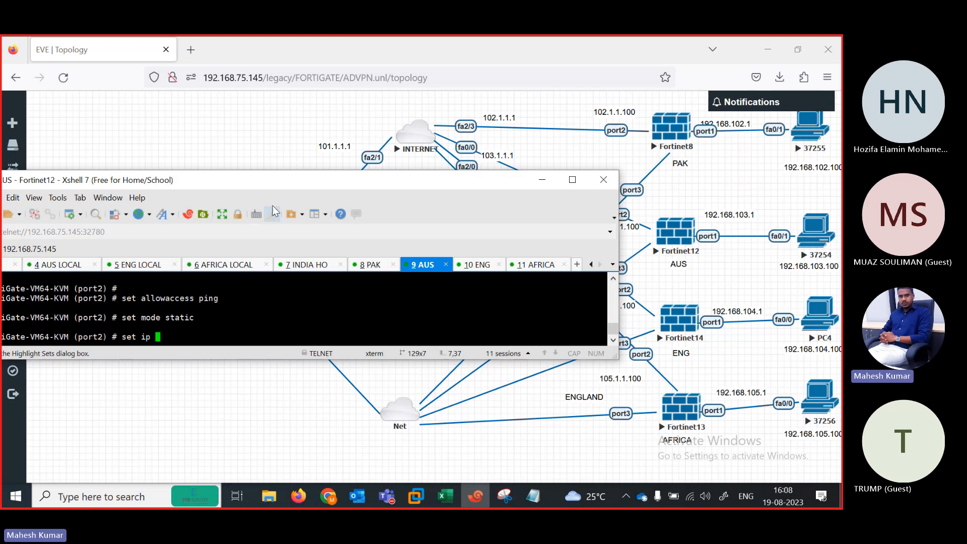
{"action": "left_click_drag", "start_coordinate": [245, 193], "coordinate": [285, 206]}
{"action": "type", "text": "103"}
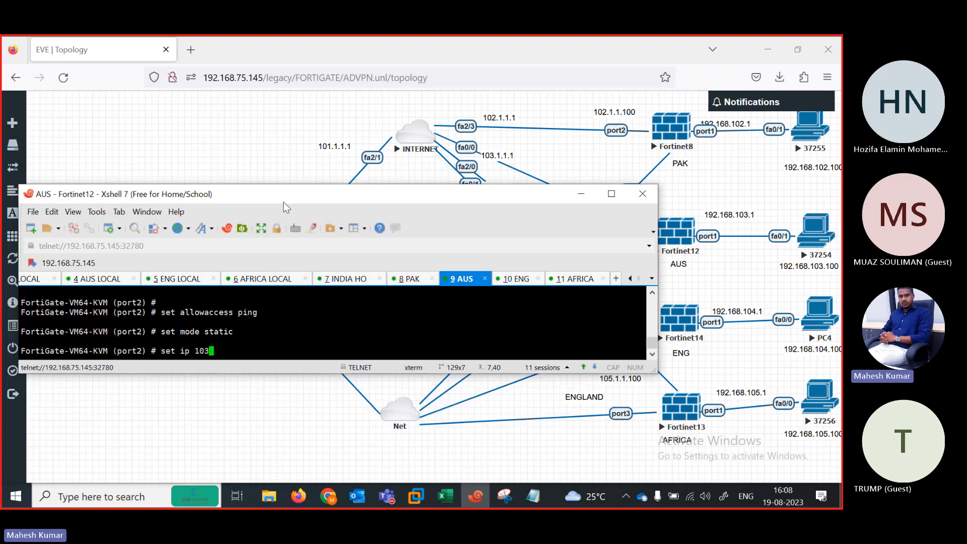
{"action": "type", "text": ".1.1.100/24"}
{"action": "key", "text": "Return"}
{"action": "key", "text": "Return"}
{"action": "key", "text": "Return"}
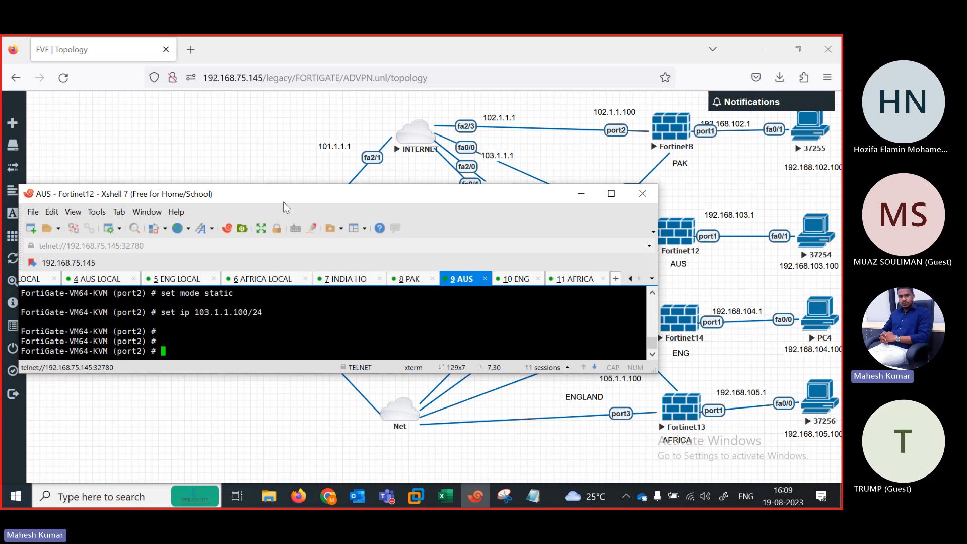
{"action": "type", "text": "set"}
{"action": "key", "text": "BackSpace"}
{"action": "key", "text": "BackSpace"}
{"action": "key", "text": "BackSpace"}
{"action": "type", "text": "next"}
{"action": "key", "text": "Return"}
Step: Set port3 to DHCP with ping allowed, end the configuration, and switch to ENG
{"action": "type", "text": "edit port2"}
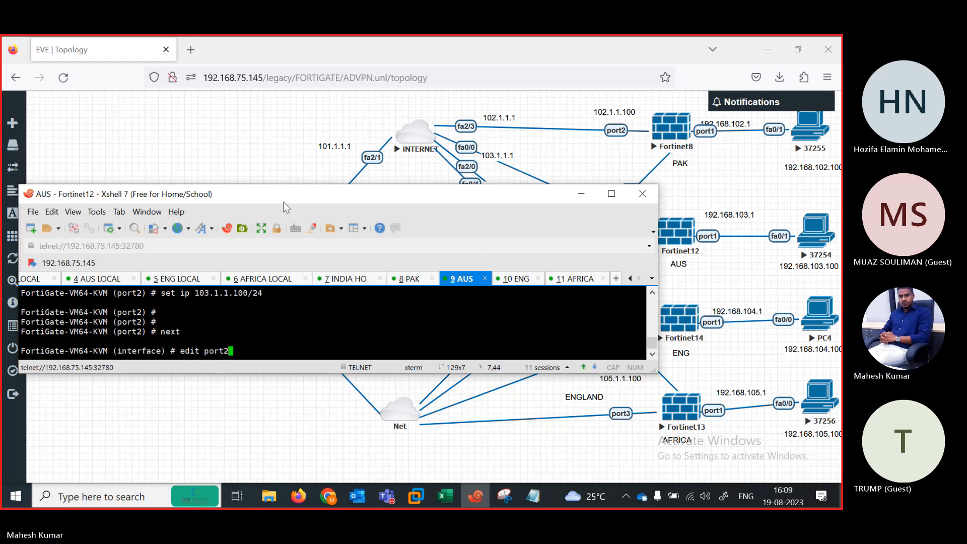
{"action": "key", "text": "BackSpace"}
{"action": "type", "text": "3"}
{"action": "key", "text": "Return"}
{"action": "key", "text": "Return"}
{"action": "type", "text": "set "}
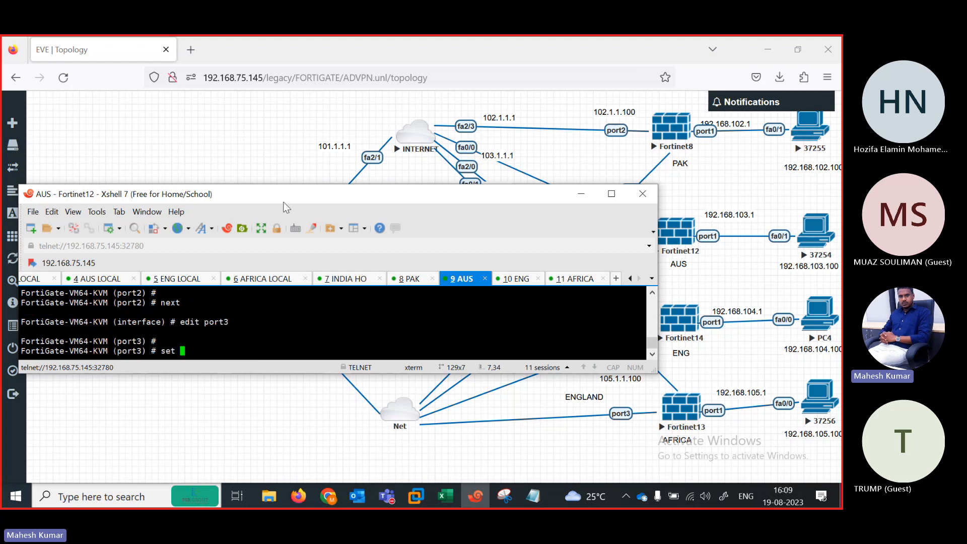
{"action": "type", "text": "mode dhcp"}
{"action": "key", "text": "Return"}
{"action": "type", "text": "set a"}
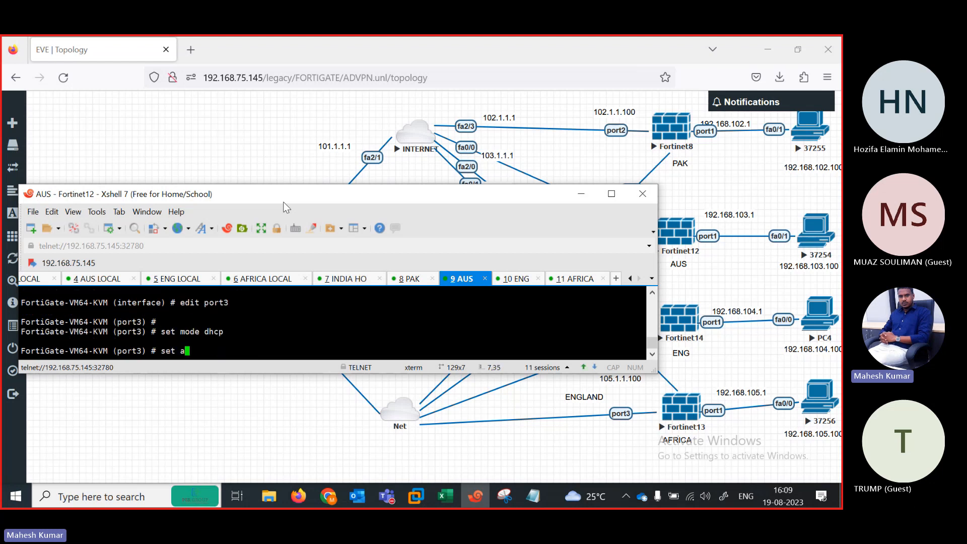
{"action": "type", "text": "llowaccess ping"}
{"action": "key", "text": "Return"}
{"action": "key", "text": "Return"}
{"action": "key", "text": "Return"}
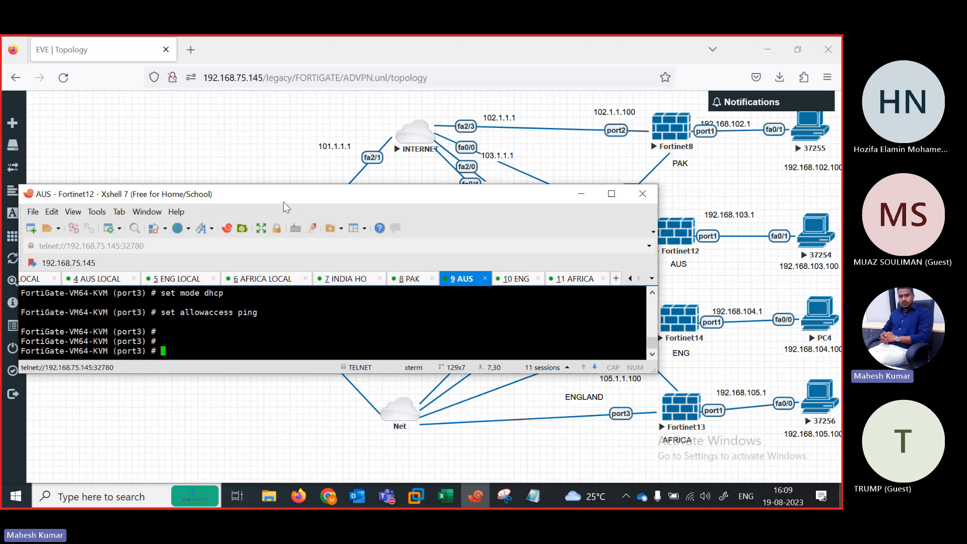
{"action": "type", "text": "end"}
{"action": "key", "text": "Return"}
{"action": "key", "text": "Return"}
{"action": "key", "text": "Return"}
{"action": "key", "text": "Return"}
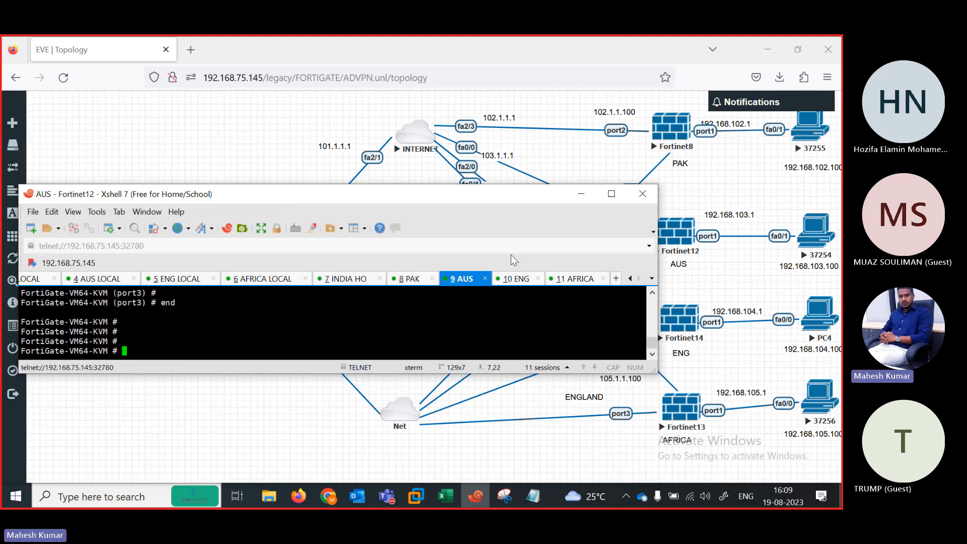
{"action": "key", "text": "ctrl+Tab"}
Step: Log in to the ENG FortiGate console as admin and set a new password
{"action": "left_click_drag", "start_coordinate": [395, 199], "coordinate": [419, 200]}
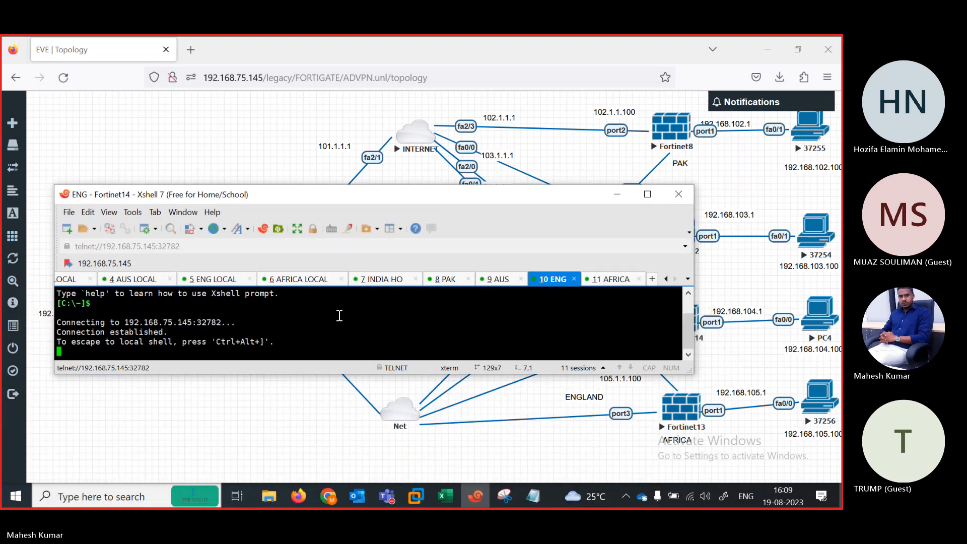
{"action": "key", "text": "Return"}
{"action": "type", "text": "admin"}
{"action": "key", "text": "Return"}
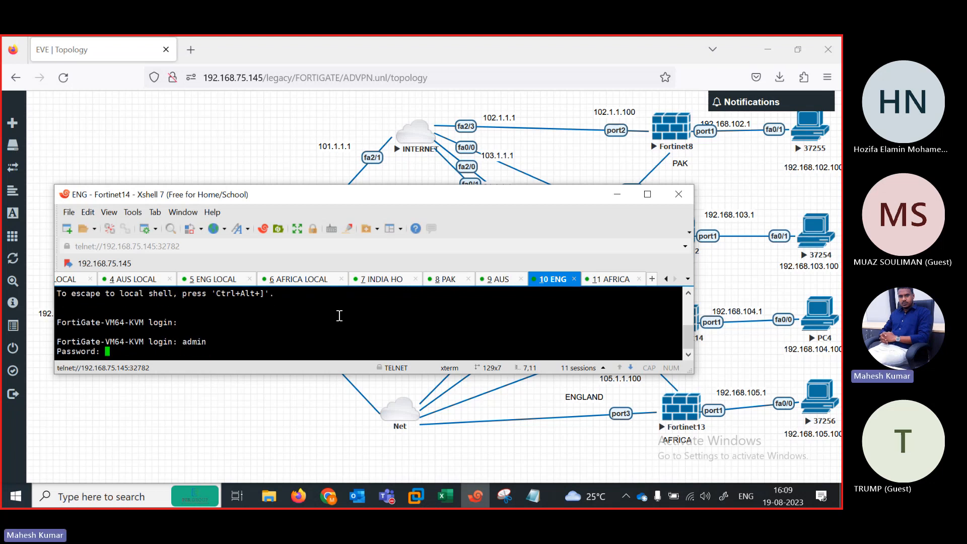
{"action": "key", "text": "Return"}
{"action": "key", "text": "Return"}
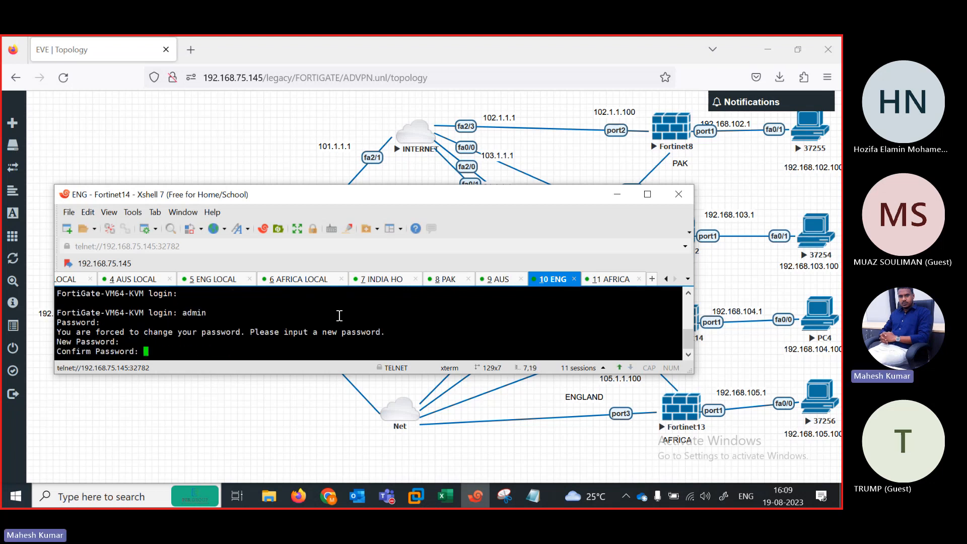
{"action": "key", "text": "Return"}
Step: Give ENG's port1 static 192.168.104.1/24 with ping allowed
{"action": "type", "text": "config sy"}
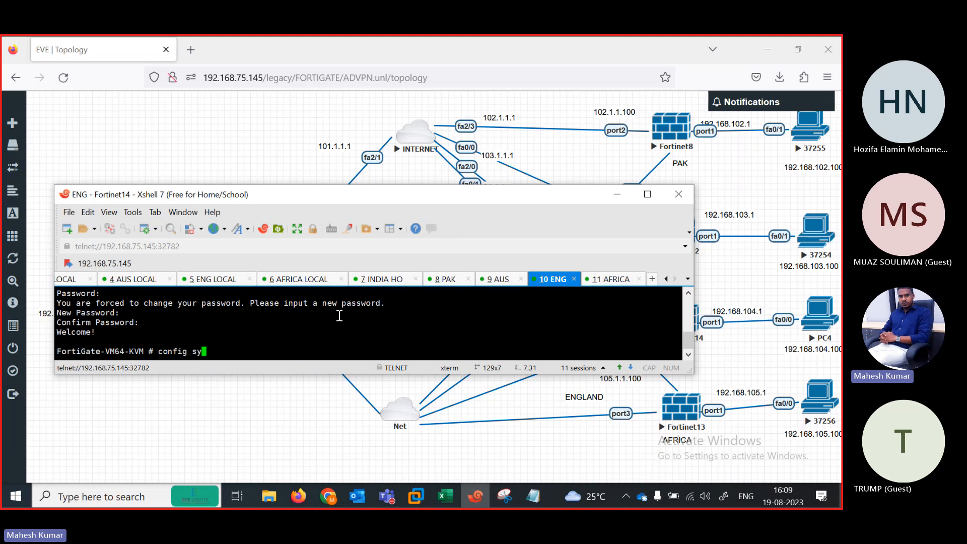
{"action": "type", "text": "stem interface"}
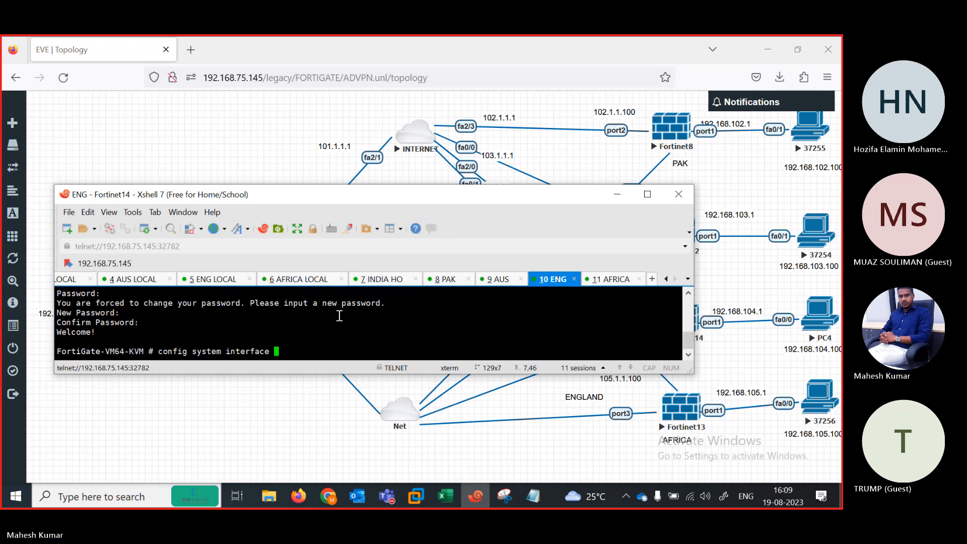
{"action": "key", "text": "Return"}
{"action": "type", "text": "edit po"}
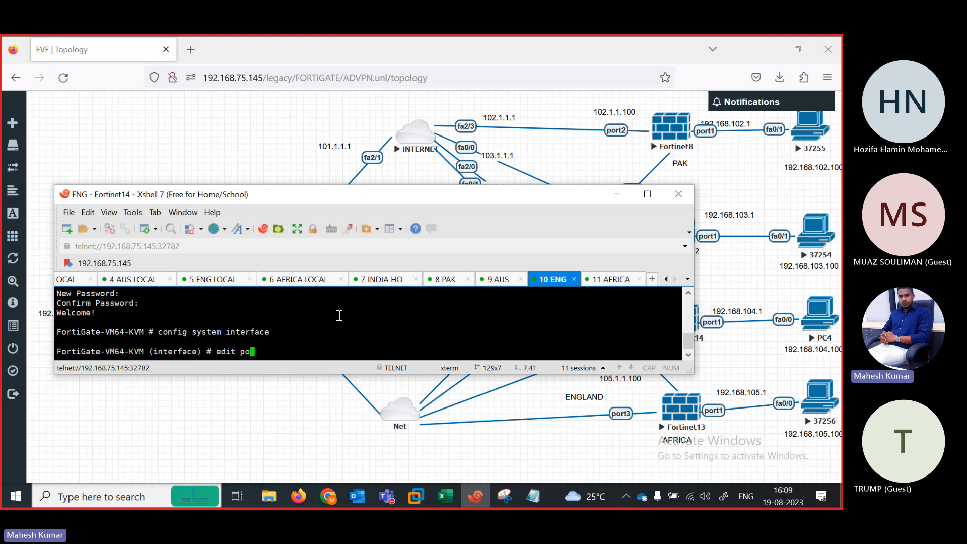
{"action": "type", "text": "rt1"}
{"action": "key", "text": "Return"}
{"action": "type", "text": "set"}
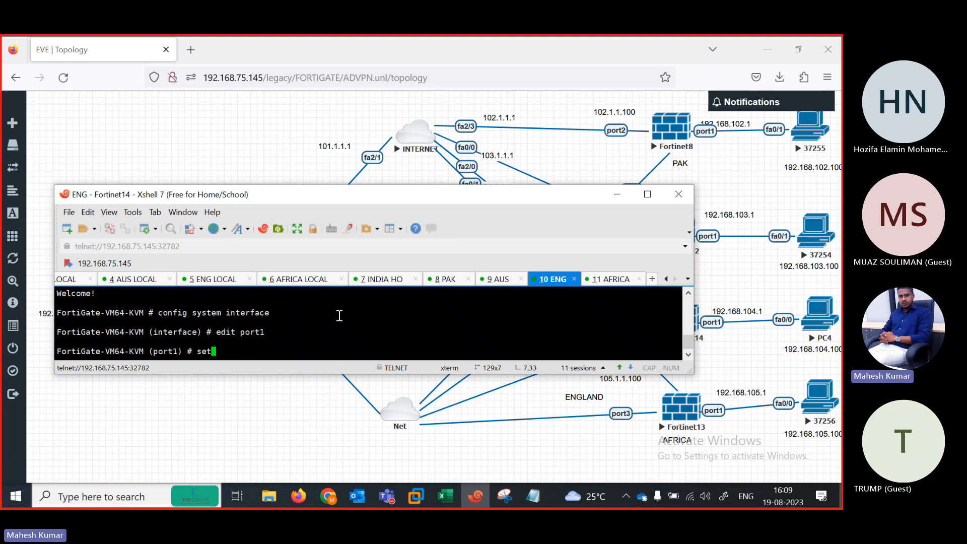
{"action": "type", "text": " mo"}
{"action": "key", "text": "Return"}
{"action": "type", "text": "de"}
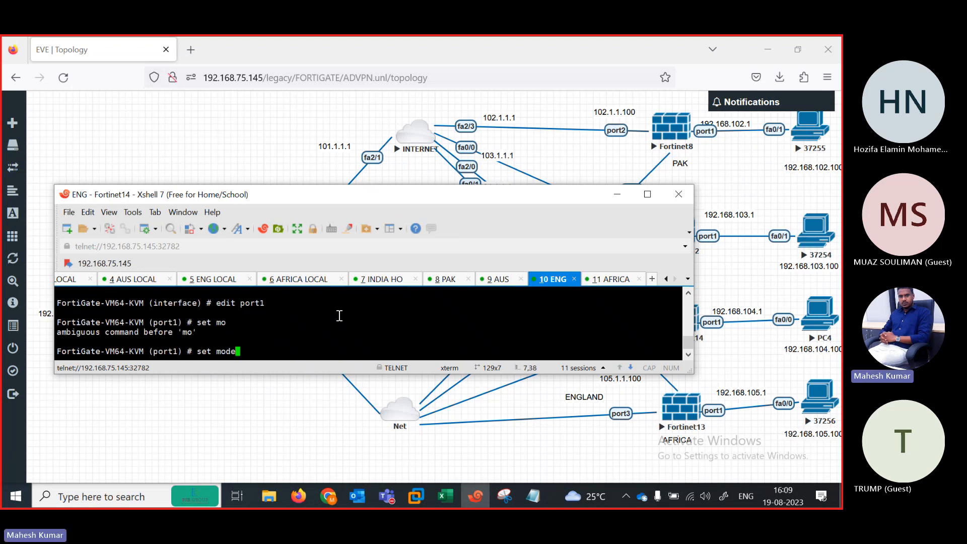
{"action": "type", "text": " static"}
{"action": "key", "text": "Return"}
{"action": "key", "text": "Return"}
{"action": "type", "text": "set ip "}
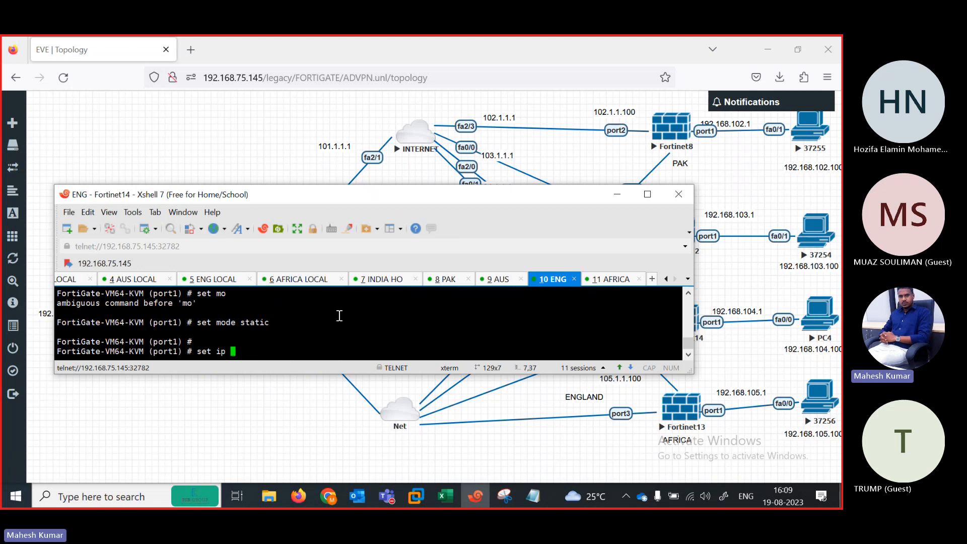
{"action": "type", "text": "192.168.104.1/24"}
{"action": "key", "text": "Return"}
{"action": "key", "text": "Return"}
{"action": "key", "text": "Return"}
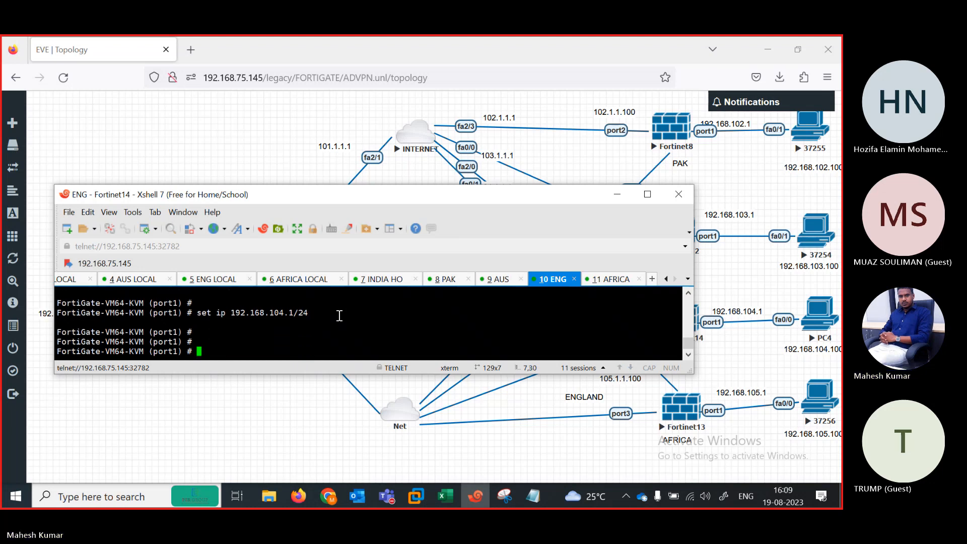
{"action": "type", "text": "set "}
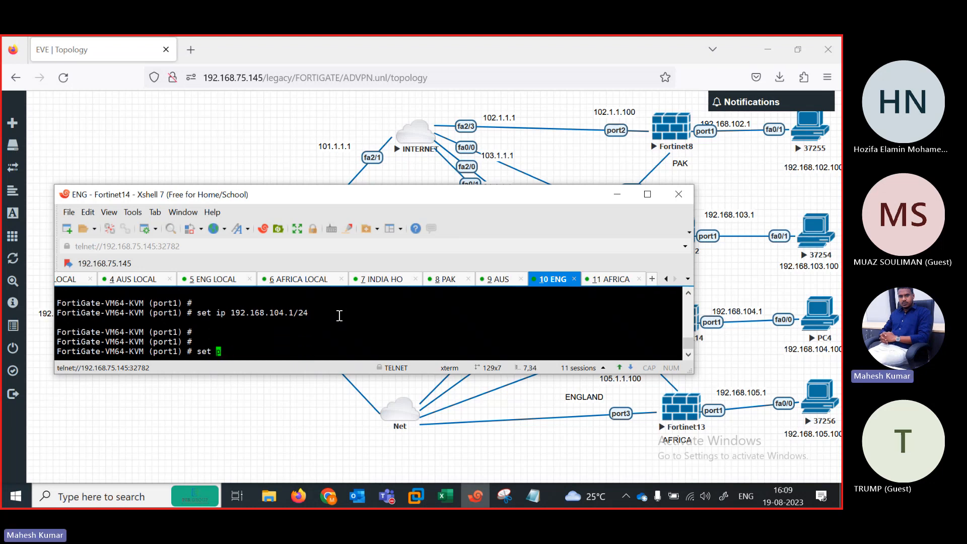
{"action": "type", "text": "allowaccess ping"}
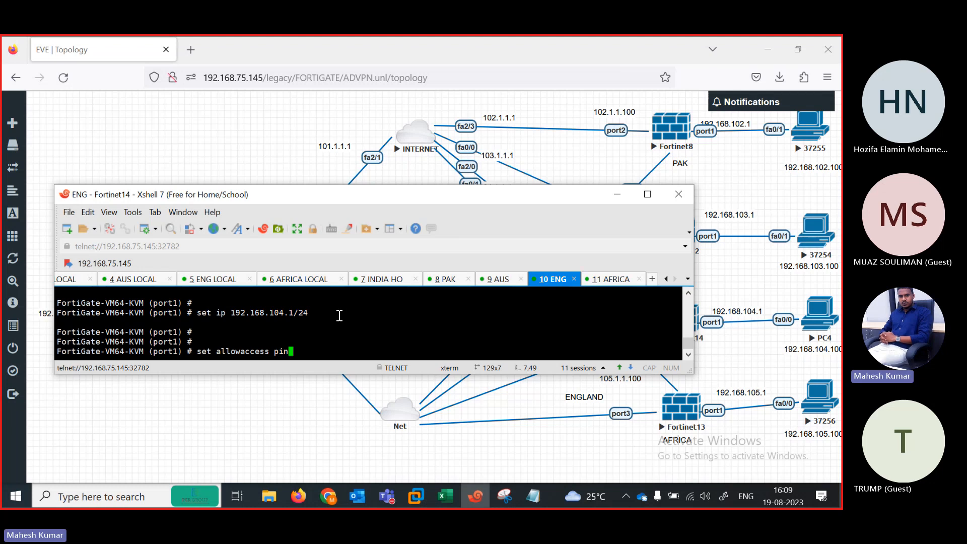
{"action": "key", "text": "Return"}
{"action": "key", "text": "Return"}
{"action": "key", "text": "Return"}
{"action": "type", "text": "next"}
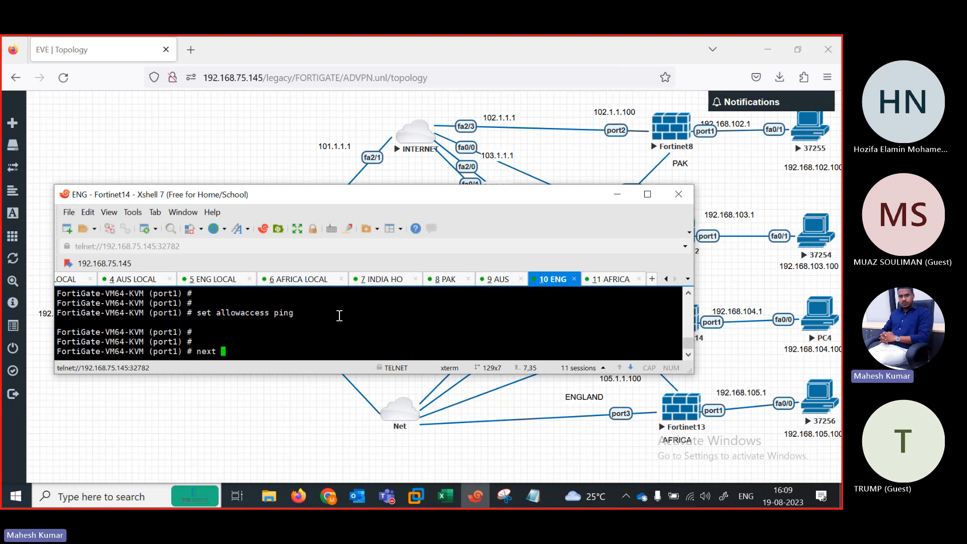
{"action": "key", "text": "Return"}
Step: Give port2 static 104.1.1.100/24 with ping allowed and save it with next
{"action": "type", "text": "edit port1"}
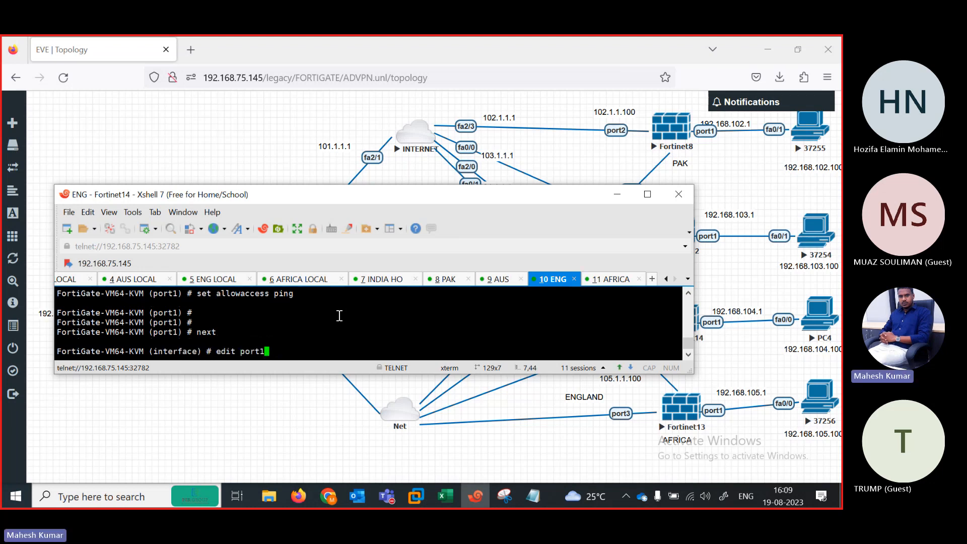
{"action": "key", "text": "BackSpace"}
{"action": "type", "text": "2"}
{"action": "key", "text": "Return"}
{"action": "key", "text": "Return"}
{"action": "type", "text": "se"}
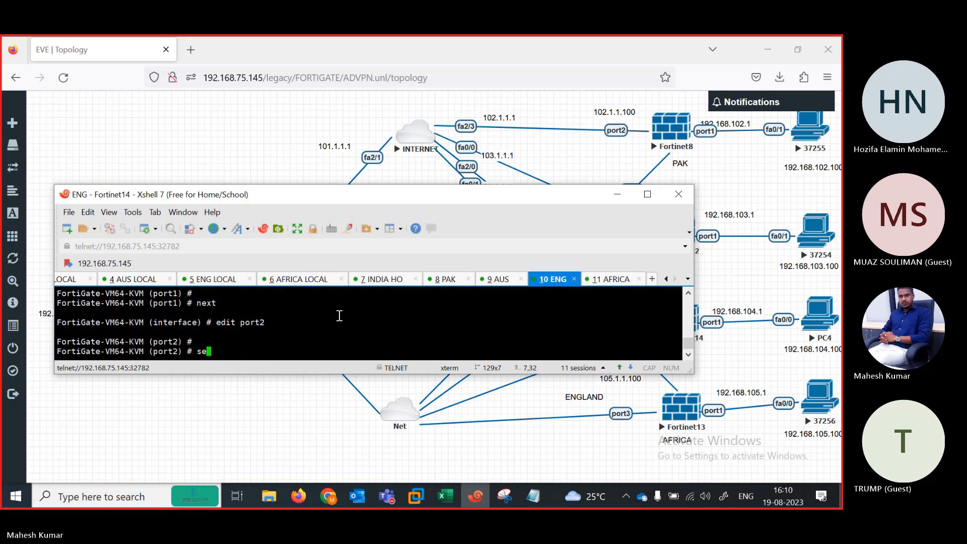
{"action": "type", "text": "t mode static"}
{"action": "key", "text": "Return"}
{"action": "type", "text": "se "}
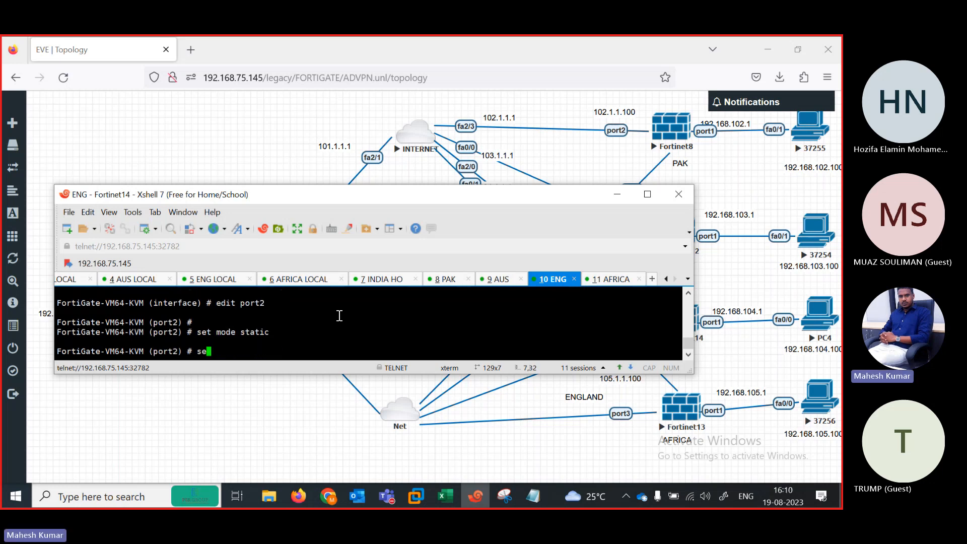
{"action": "type", "text": "t allowaccess ping"}
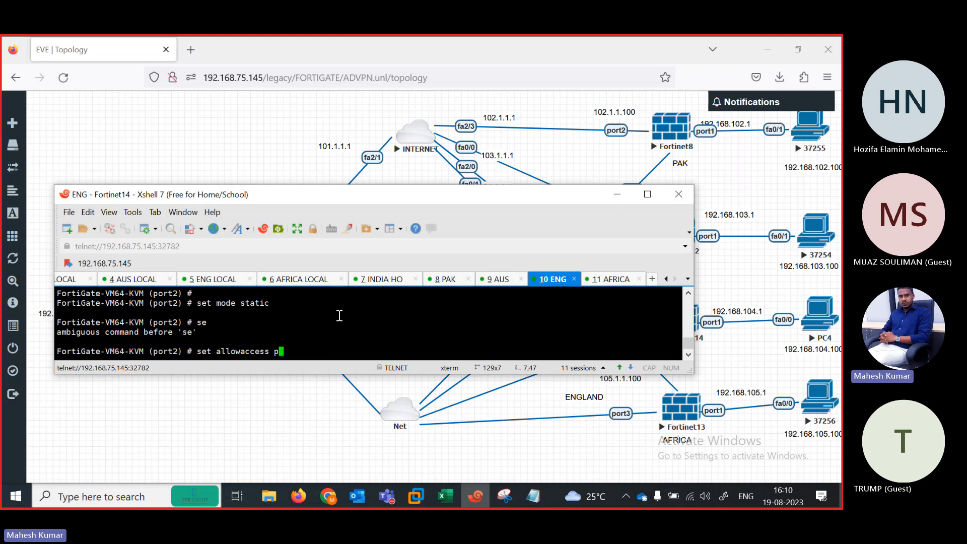
{"action": "key", "text": "Return"}
{"action": "key", "text": "Return"}
{"action": "type", "text": "set "}
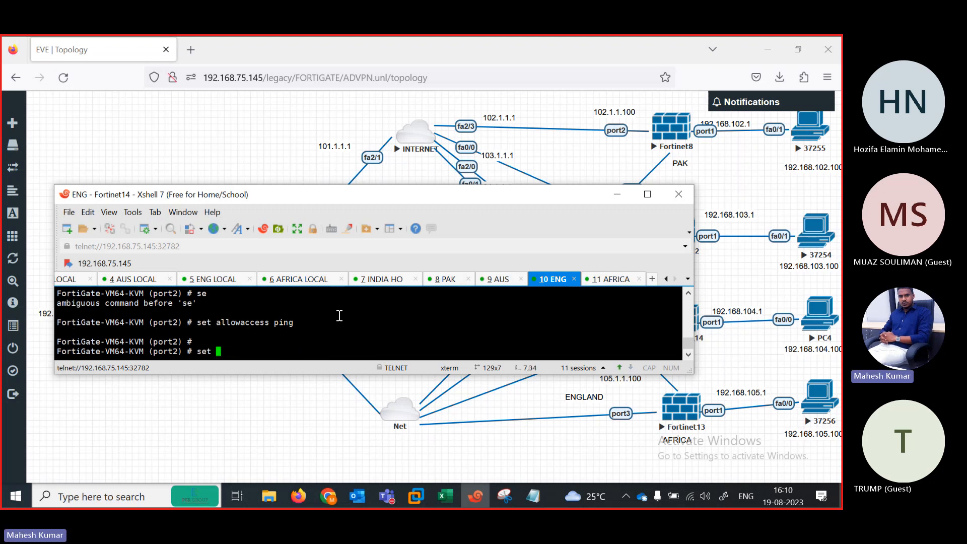
{"action": "type", "text": "ip 104.1.1.100"}
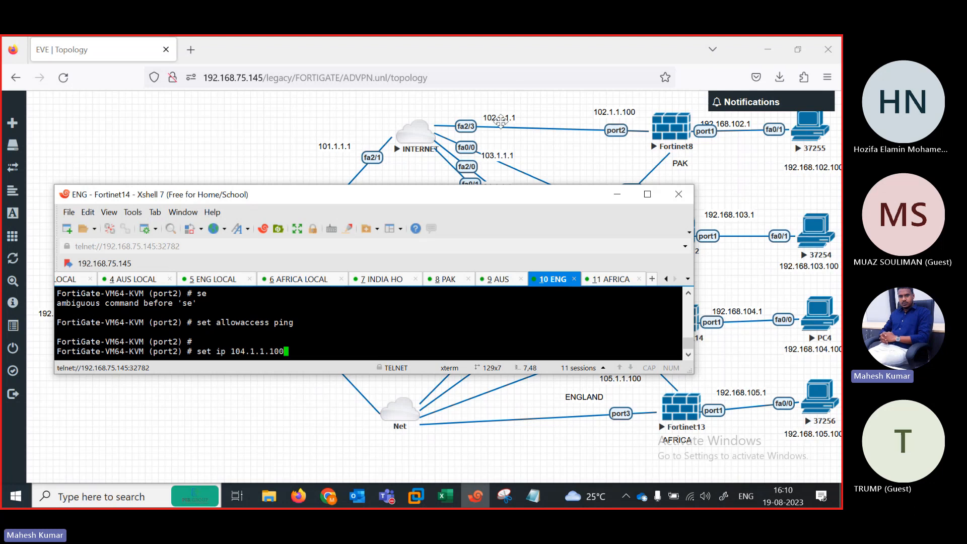
{"action": "left_click_drag", "start_coordinate": [463, 201], "coordinate": [492, 220]}
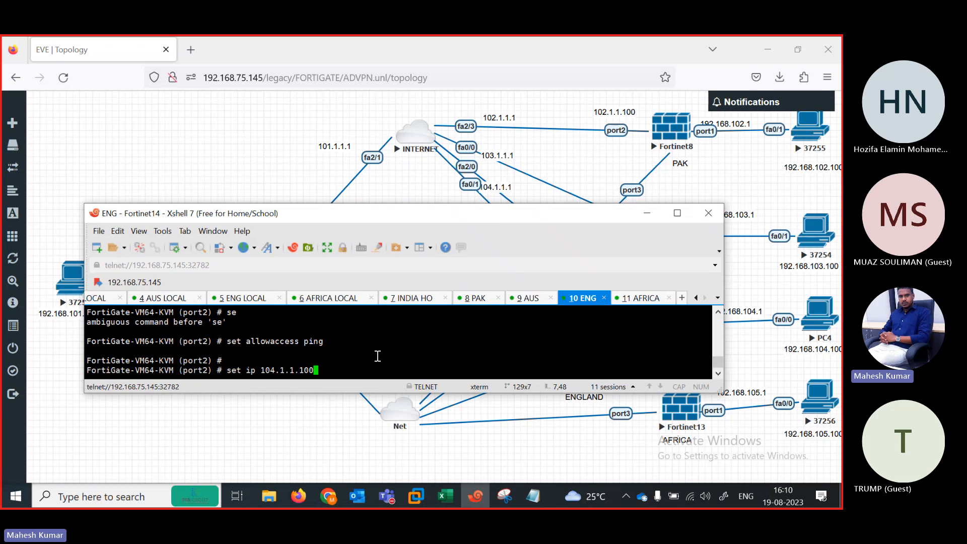
{"action": "type", "text": "24"}
{"action": "key", "text": "Return"}
{"action": "key", "text": "Return"}
{"action": "key", "text": "Return"}
{"action": "key", "text": "Return"}
{"action": "key", "text": "Return"}
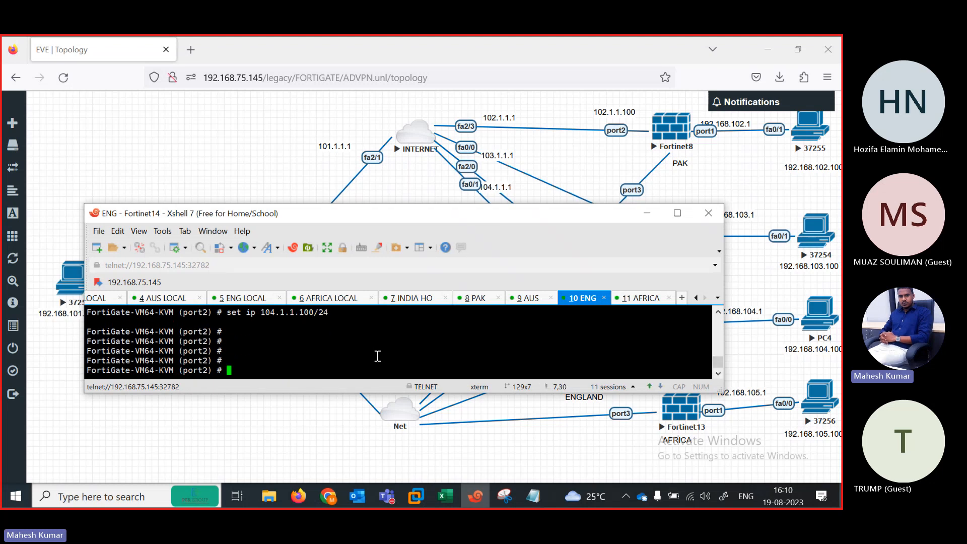
{"action": "type", "text": "next"}
{"action": "key", "text": "Return"}
Step: On the ENG FortiGate, allow ping on port3 and switch it to DHCP addressing
{"action": "type", "text": "edit po"}
{"action": "type", "text": "rt3"}
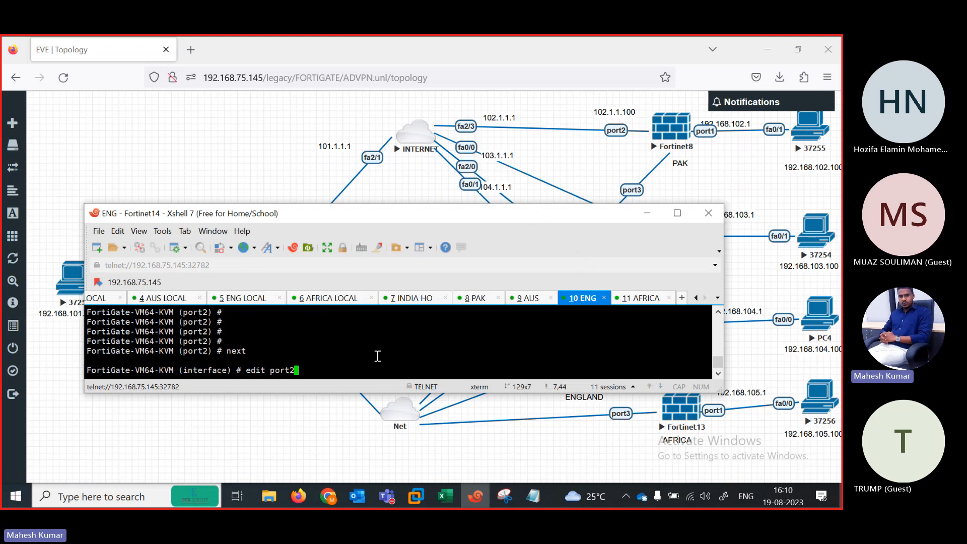
{"action": "key", "text": "Return"}
{"action": "type", "text": "set allowaccess i"}
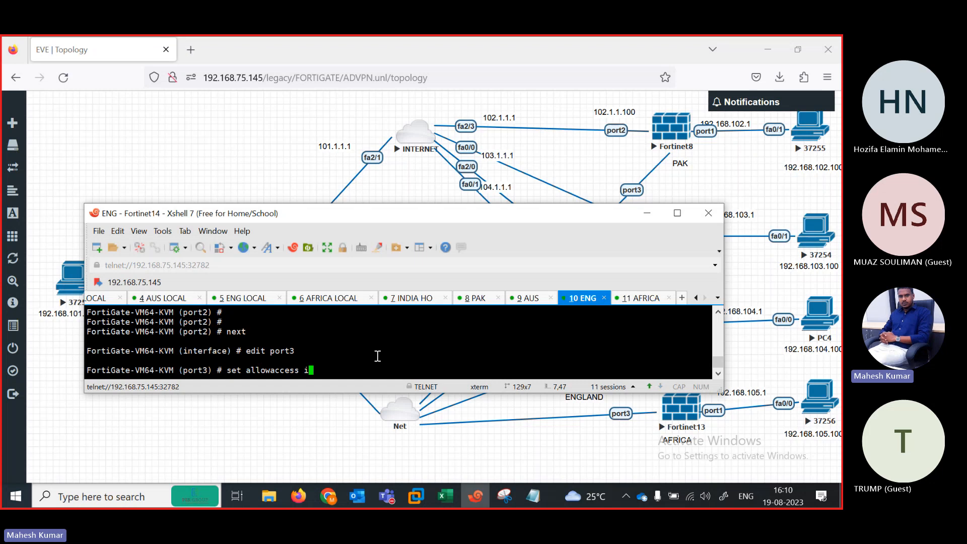
{"action": "key", "text": "BackSpace"}
{"action": "type", "text": "ping"}
{"action": "key", "text": "Return"}
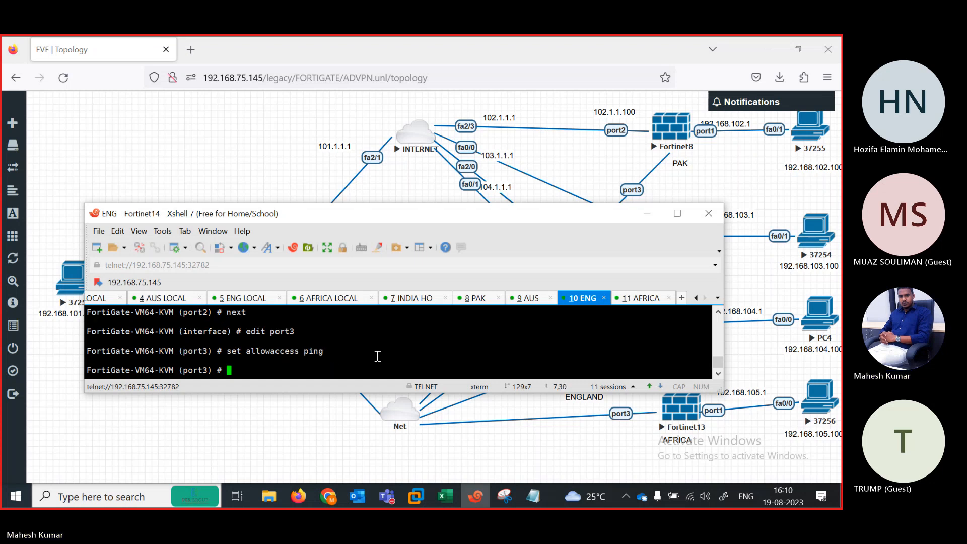
{"action": "key", "text": "Return"}
{"action": "key", "text": "Return"}
{"action": "type", "text": "set"}
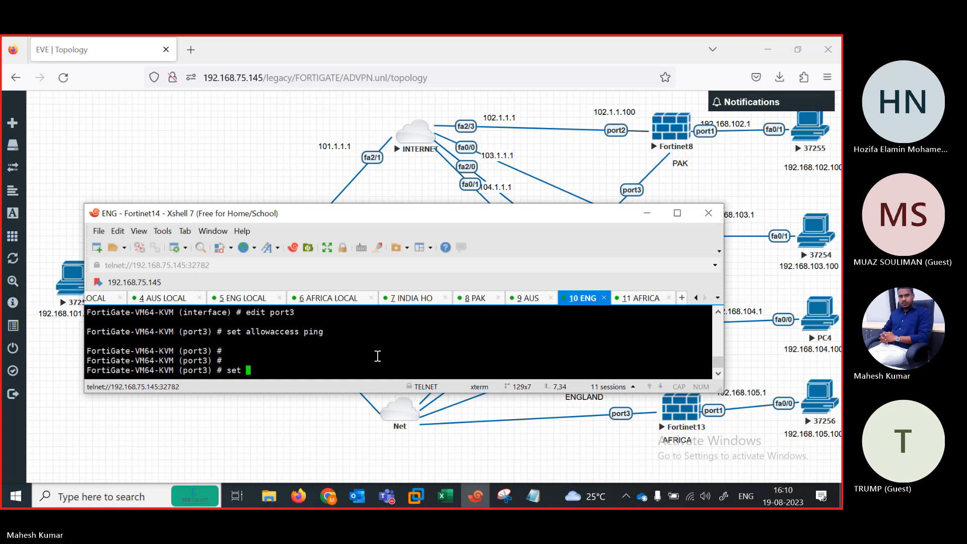
{"action": "type", "text": " mode dhcp"}
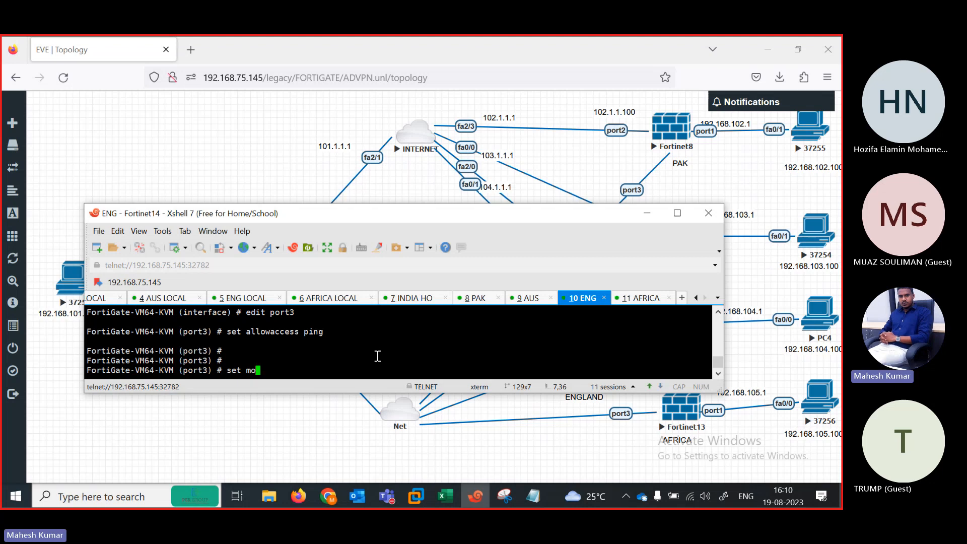
{"action": "key", "text": "Return"}
{"action": "key", "text": "Return"}
{"action": "key", "text": "Return"}
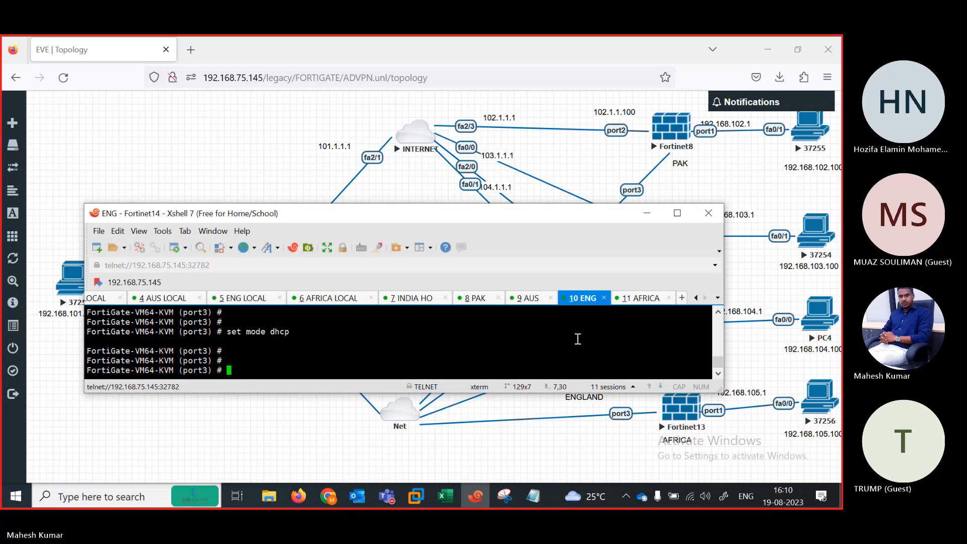
Step: Extend ENG port3's access to ping, HTTPS and HTTP, then move to the AUS session
{"action": "left_click", "coordinate": [640, 299]}
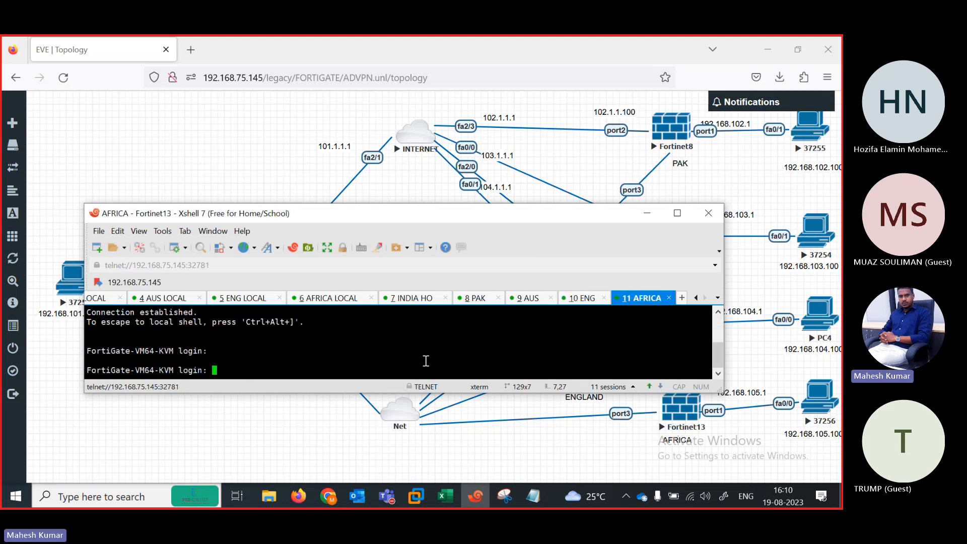
{"action": "left_click", "coordinate": [580, 300]}
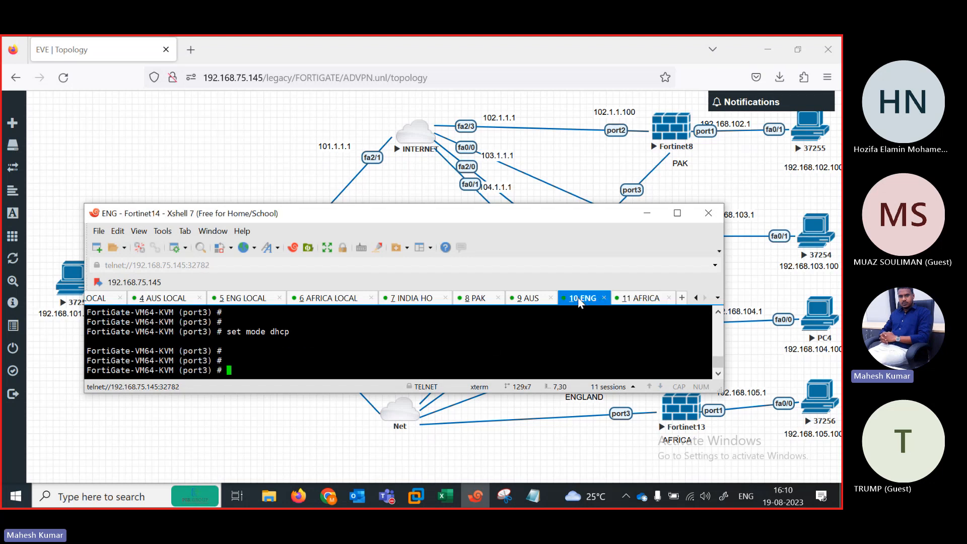
{"action": "type", "text": "set allowaccess ping https http"}
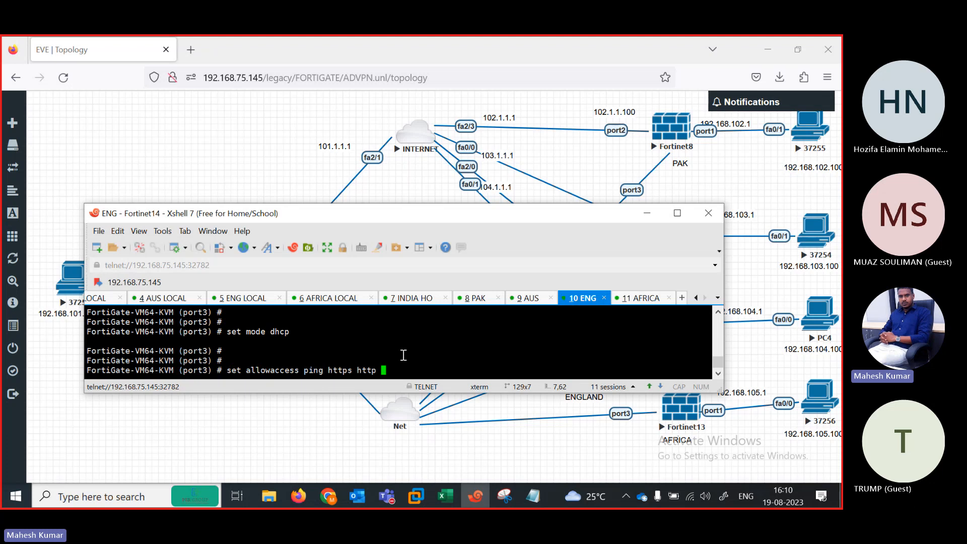
{"action": "key", "text": "Return"}
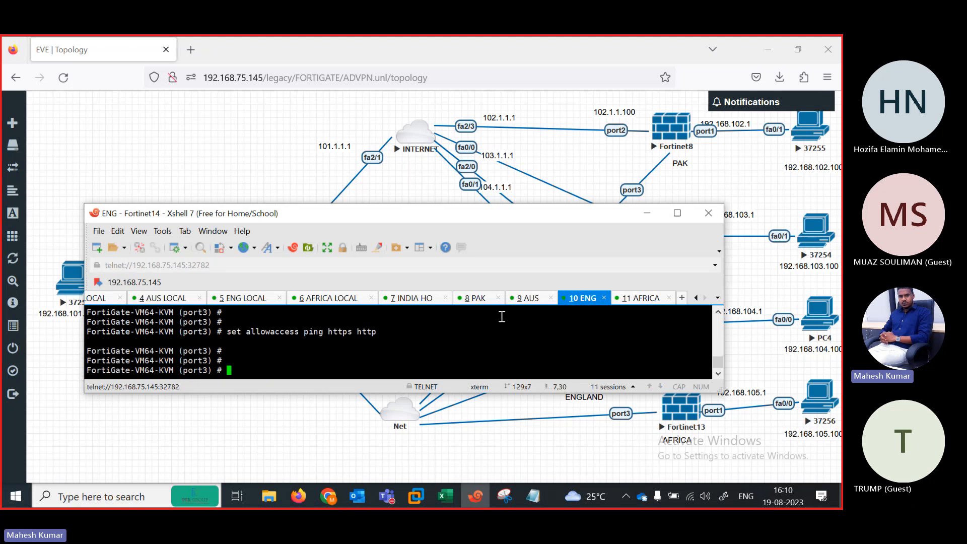
{"action": "left_click", "coordinate": [529, 298]}
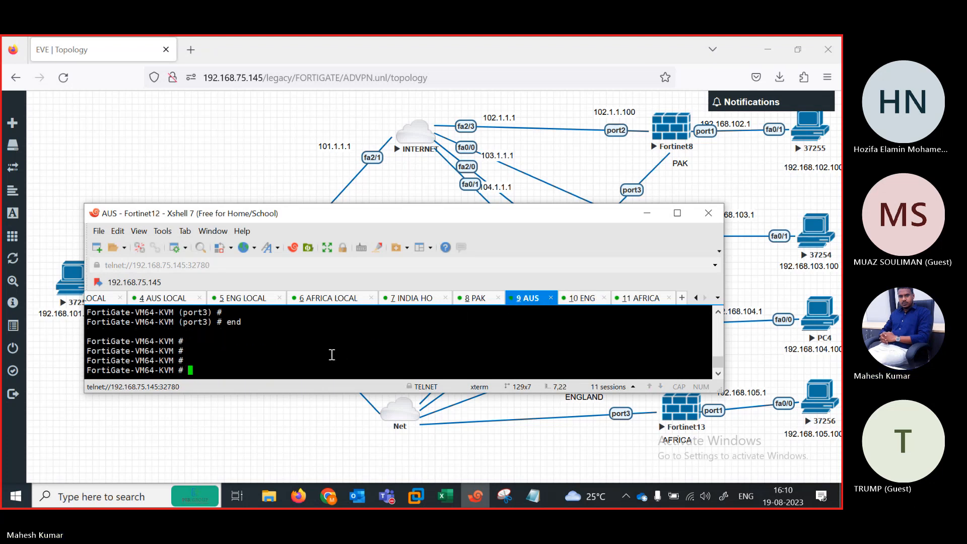
Step: Log in to the AFRICA FortiGate as admin and set a new password
{"action": "left_click", "coordinate": [633, 300]}
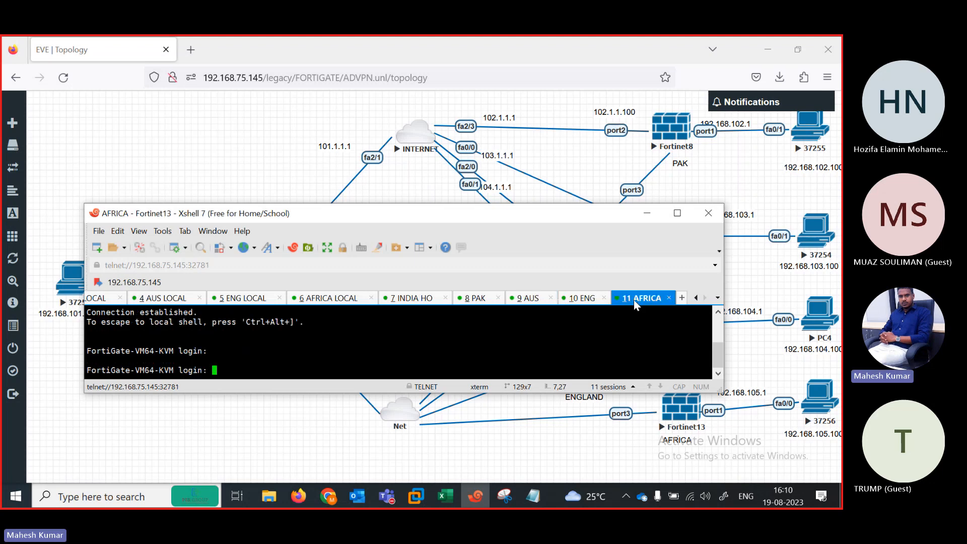
{"action": "type", "text": "admin"}
{"action": "key", "text": "Return"}
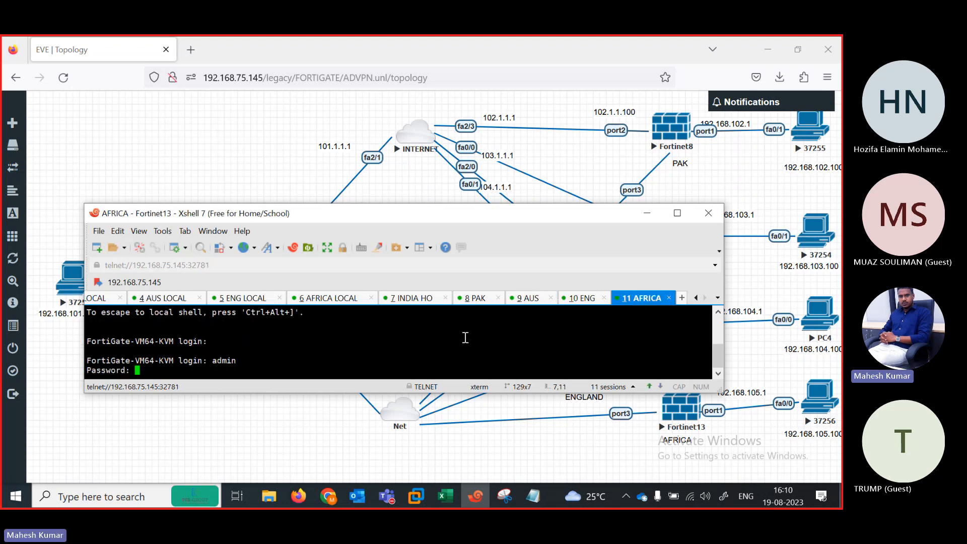
{"action": "key", "text": "Return"}
{"action": "key", "text": "Return"}
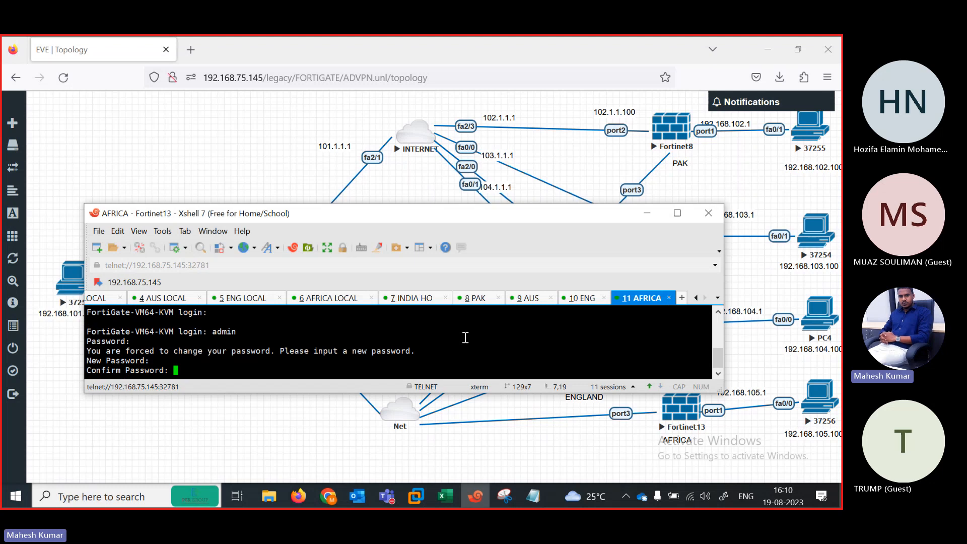
{"action": "key", "text": "Return"}
Step: Make AFRICA's port1 static at 192.168.105.1/24 with ping allowed, then save it
{"action": "type", "text": "config system interface"}
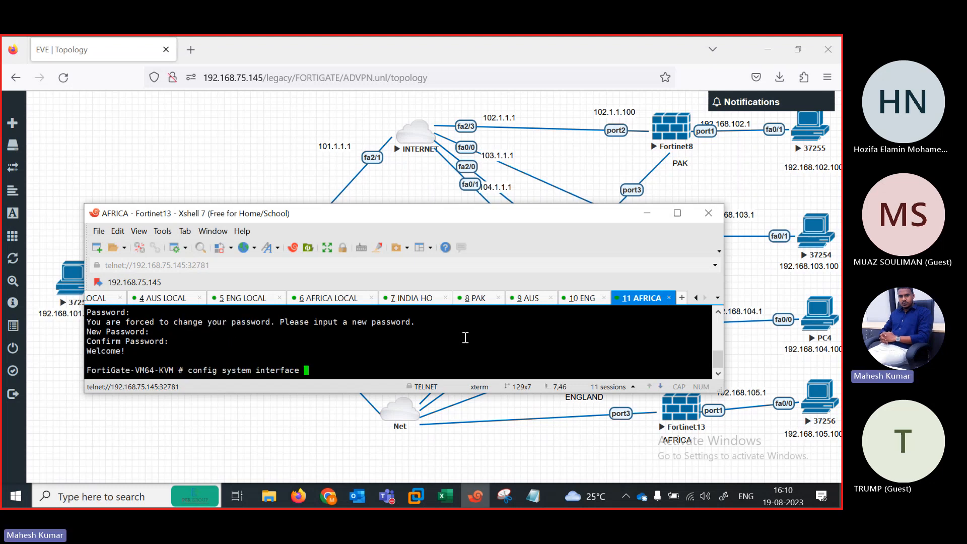
{"action": "key", "text": "Return"}
{"action": "type", "text": "edit port1"}
{"action": "key", "text": "Return"}
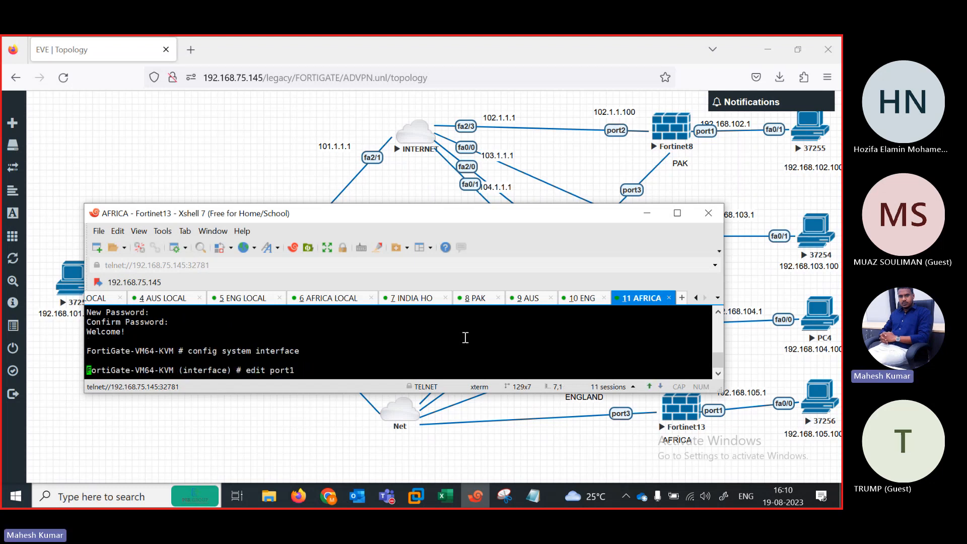
{"action": "type", "text": "se t mode static"}
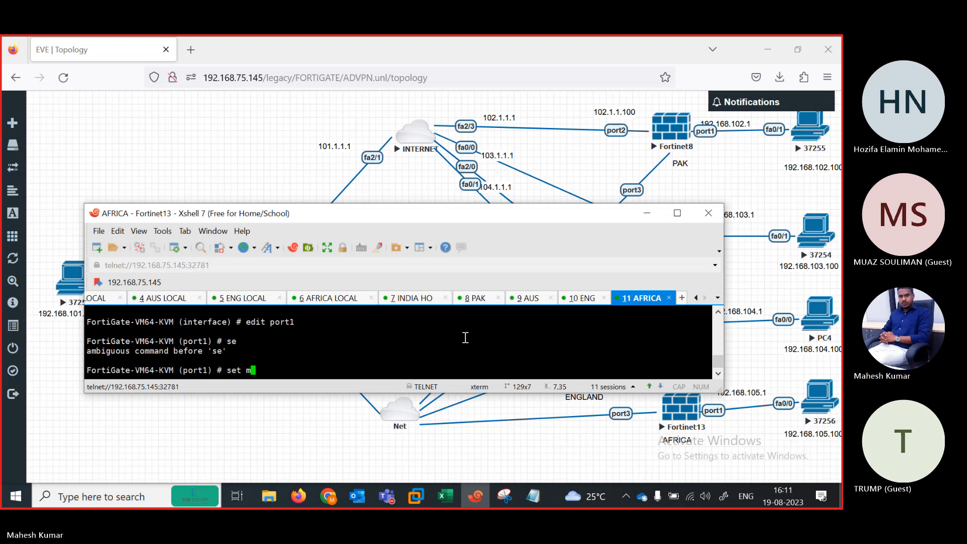
{"action": "key", "text": "Return"}
{"action": "key", "text": "Return"}
{"action": "type", "text": "set"}
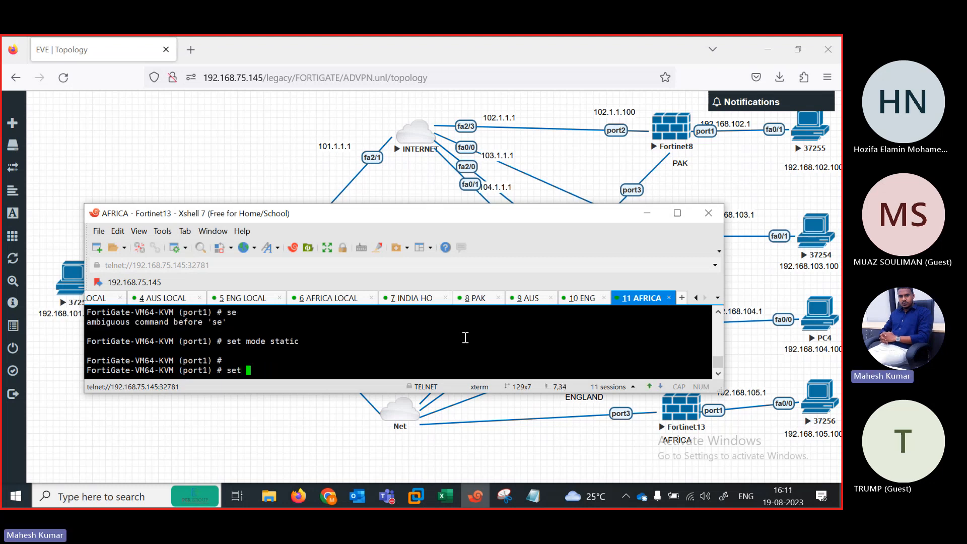
{"action": "type", "text": " allowaccess ping"}
{"action": "key", "text": "Return"}
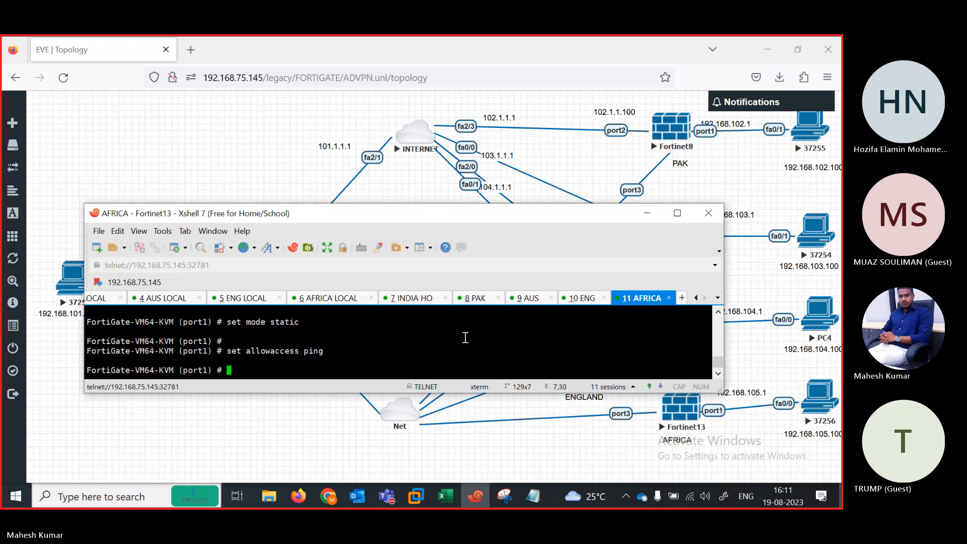
{"action": "key", "text": "Return"}
{"action": "type", "text": "set "}
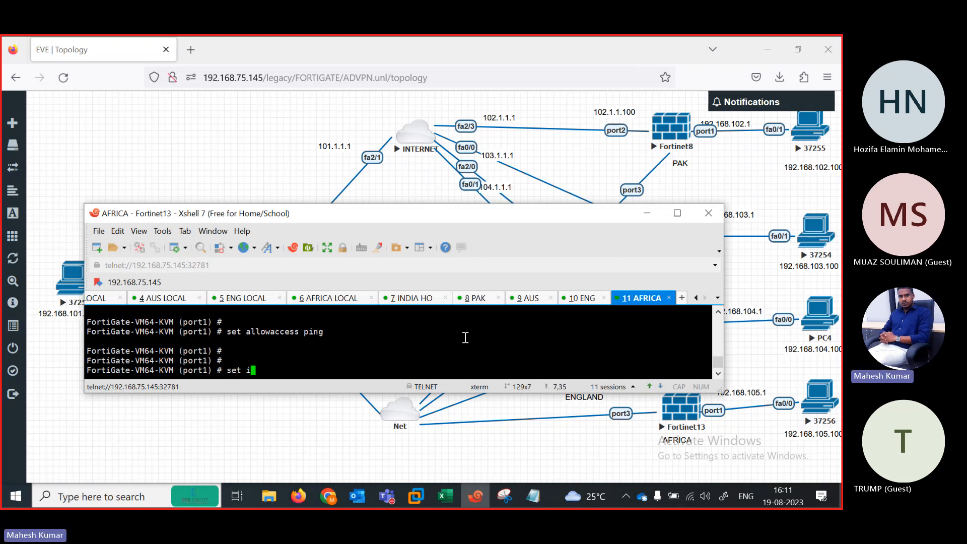
{"action": "type", "text": "ip 192.168.105.1/24"}
{"action": "key", "text": "Return"}
{"action": "key", "text": "Return"}
{"action": "key", "text": "Return"}
{"action": "key", "text": "Return"}
{"action": "type", "text": "next"}
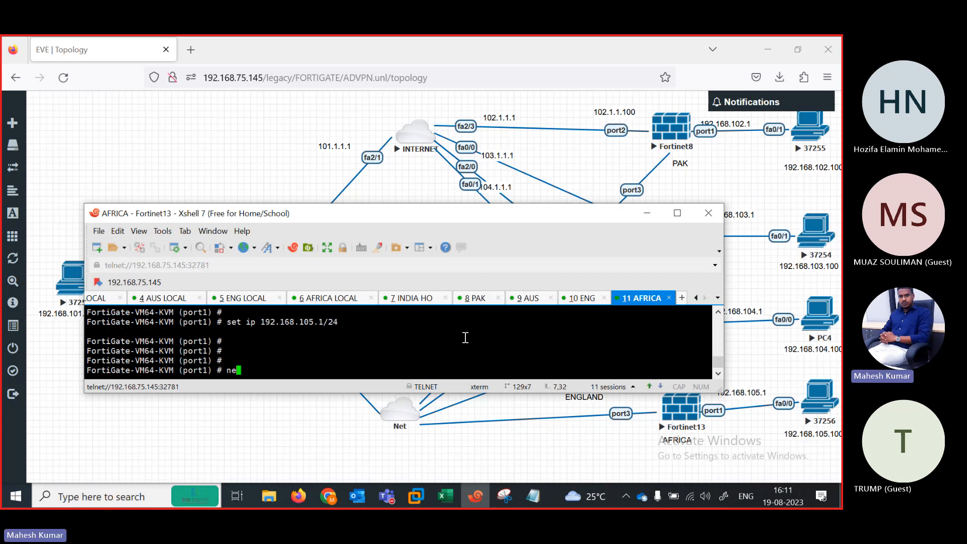
{"action": "key", "text": "Return"}
Step: Open an AFRICA interface for editing and allow ping, HTTPS and HTTP on it
{"action": "type", "text": "edit"}
{"action": "key", "text": "Return"}
{"action": "key", "text": "Return"}
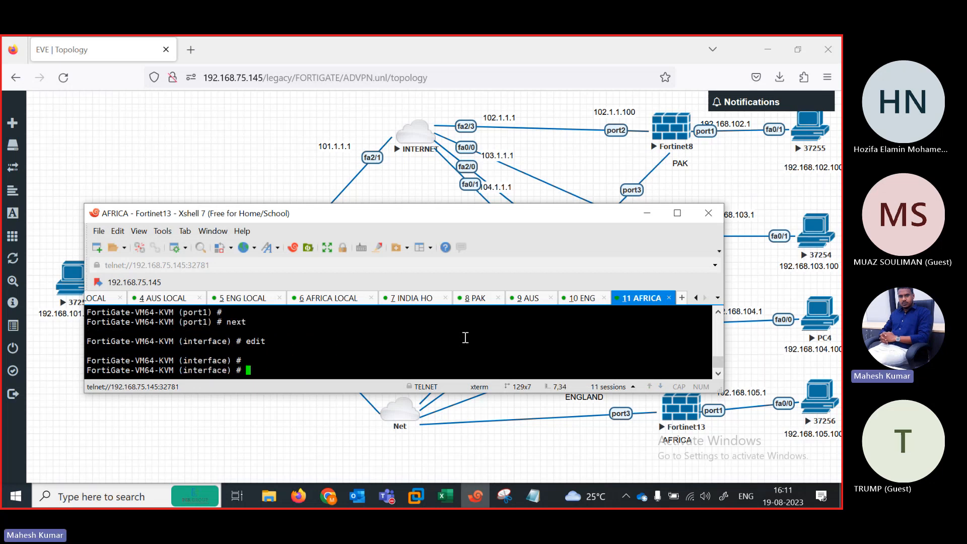
{"action": "type", "text": "po"}
{"action": "key", "text": "BackSpace"}
{"action": "key", "text": "BackSpace"}
{"action": "type", "text": "edit port1"}
{"action": "key", "text": "Return"}
{"action": "type", "text": "set allowaccess ping "}
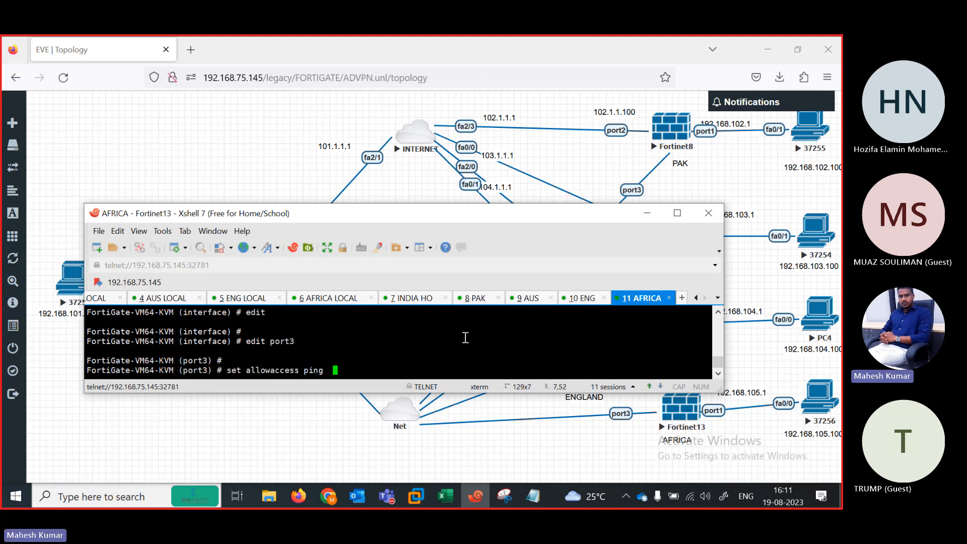
{"action": "type", "text": "https ssh"}
{"action": "key", "text": "BackSpace"}
{"action": "key", "text": "BackSpace"}
{"action": "key", "text": "BackSpace"}
{"action": "type", "text": "http"}
{"action": "key", "text": "Return"}
{"action": "key", "text": "Return"}
Step: Assign 105.1.1.100/24 to the interface and reapply ping, HTTPS and HTTP access
{"action": "type", "text": "set "}
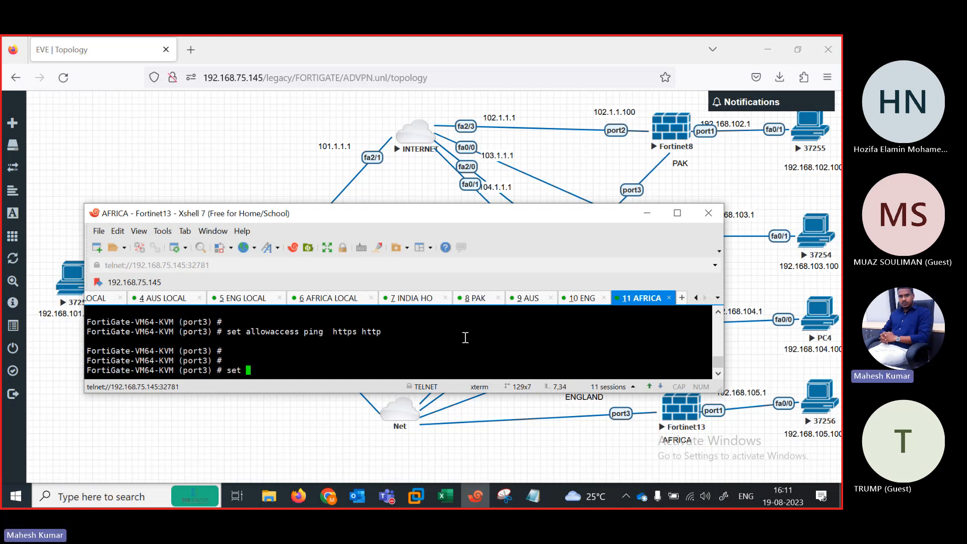
{"action": "type", "text": "ip 105.1.1.1.100"}
{"action": "key", "text": "BackSpace"}
{"action": "key", "text": "BackSpace"}
{"action": "key", "text": "BackSpace"}
{"action": "key", "text": "BackSpace"}
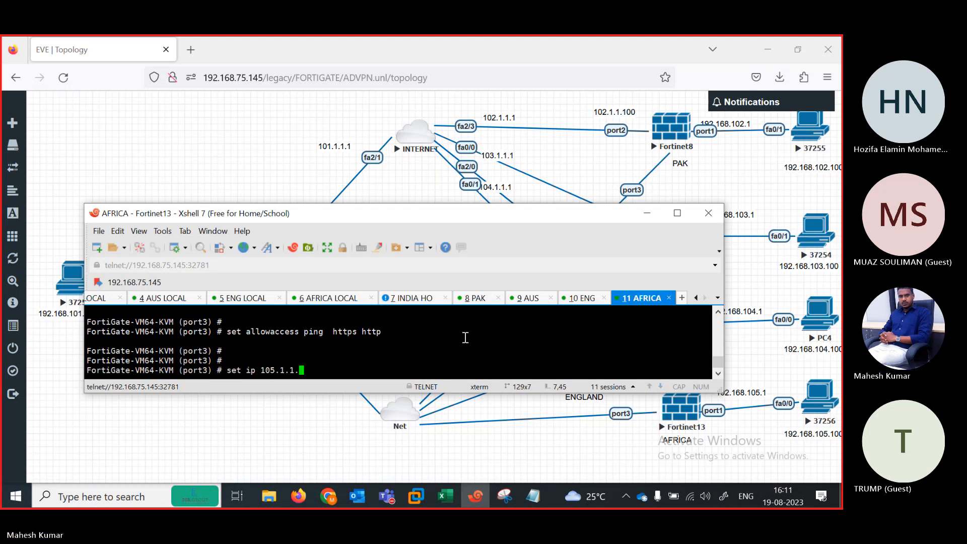
{"action": "type", "text": "100/24"}
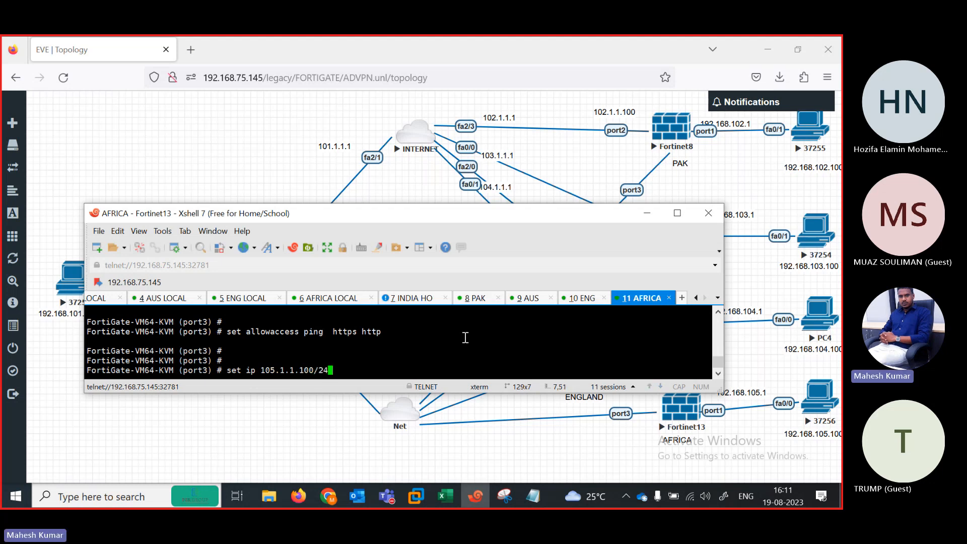
{"action": "key", "text": "Return"}
{"action": "key", "text": "Return"}
{"action": "type", "text": "set allowaccess ping "}
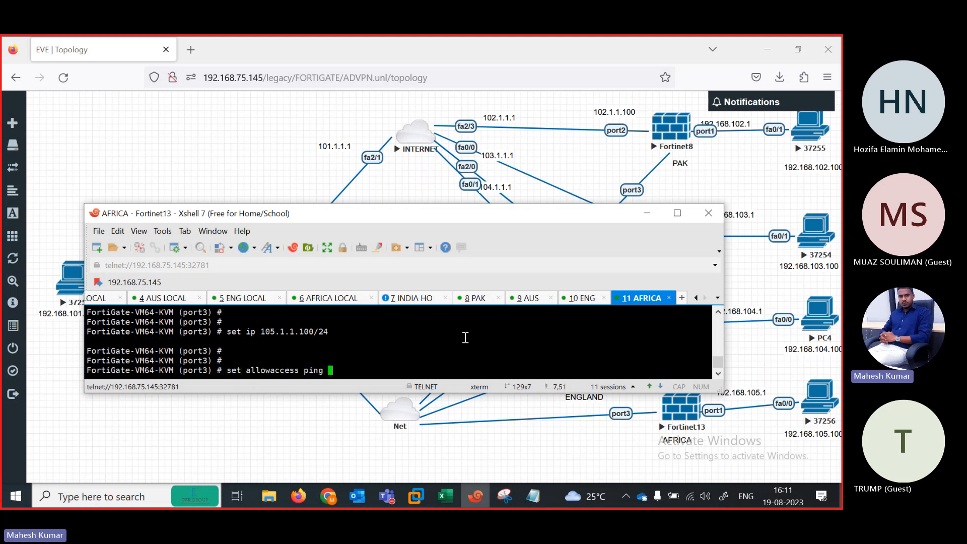
{"action": "type", "text": "https http"}
{"action": "key", "text": "Return"}
Step: Clear port3's static IP, switch it to DHCP, and finish editing it
{"action": "left_click_drag", "start_coordinate": [437, 216], "coordinate": [450, 248]}
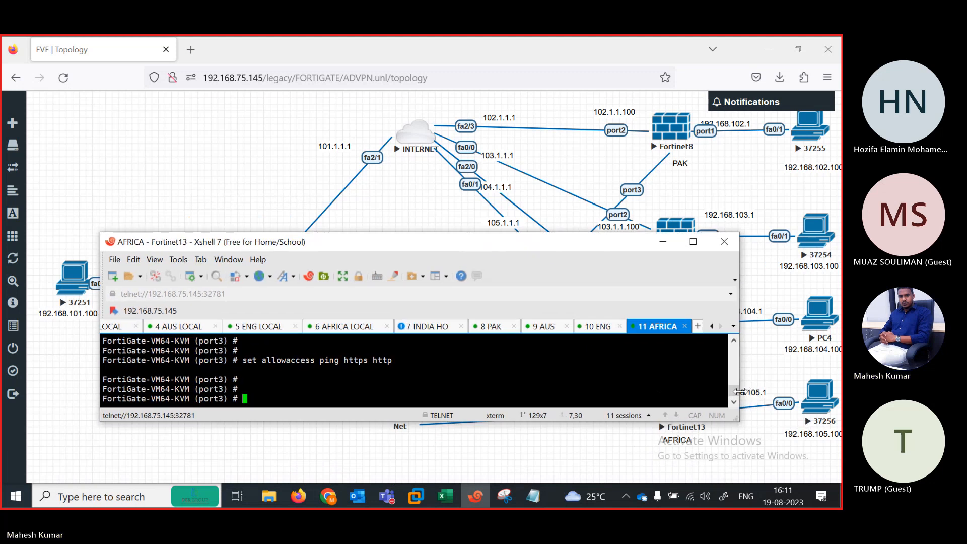
{"action": "left_click_drag", "start_coordinate": [734, 393], "coordinate": [734, 390]}
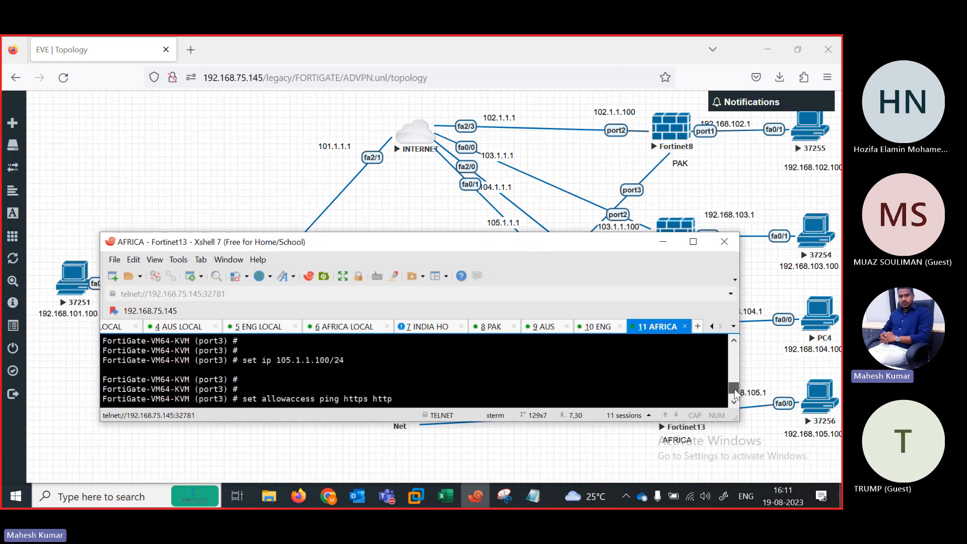
{"action": "scroll", "coordinate": [734, 394], "scroll_direction": "up", "scroll_amount": 1}
{"action": "scroll", "coordinate": [735, 392], "scroll_direction": "down", "scroll_amount": 2}
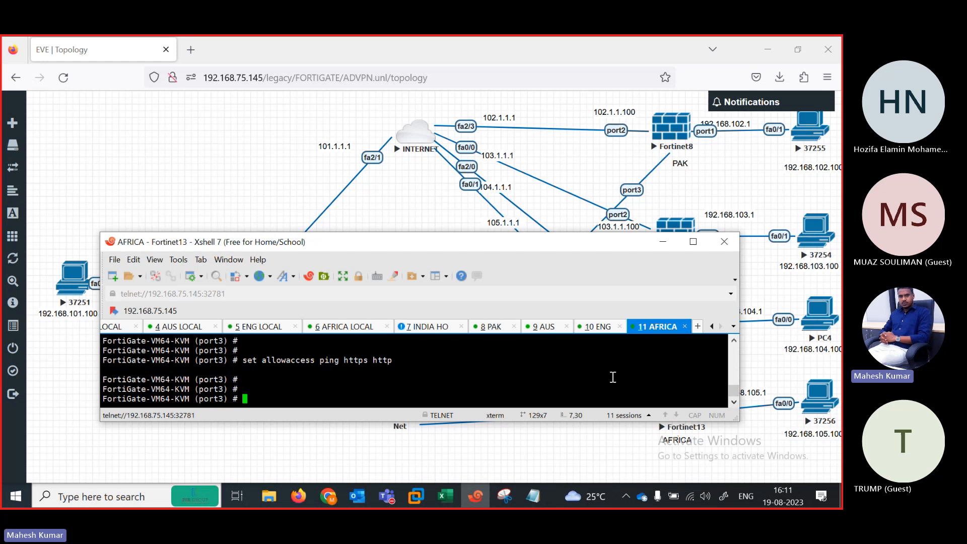
{"action": "key", "text": "Up"}
{"action": "key", "text": "Up"}
{"action": "key", "text": "Down"}
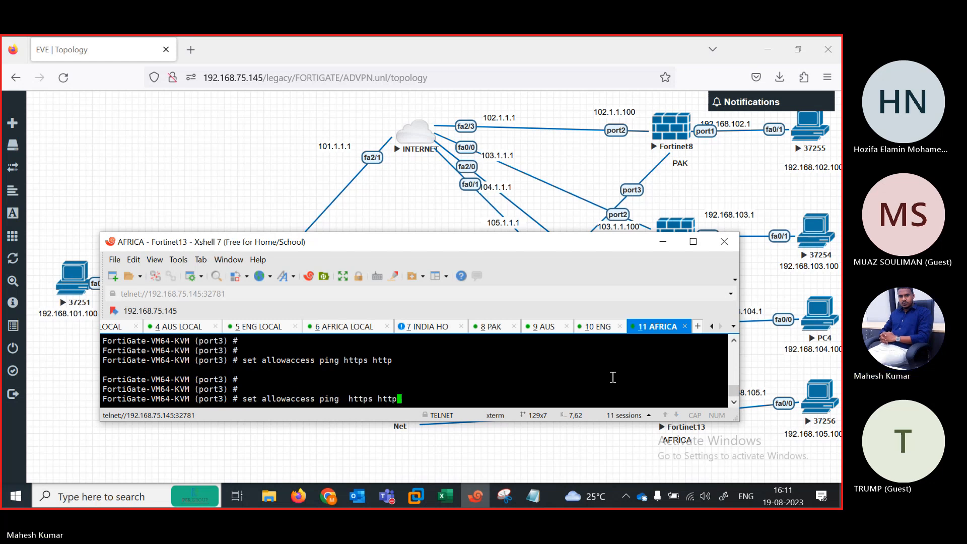
{"action": "key", "text": "Up"}
{"action": "key", "text": "Return"}
{"action": "type", "text": "unset"}
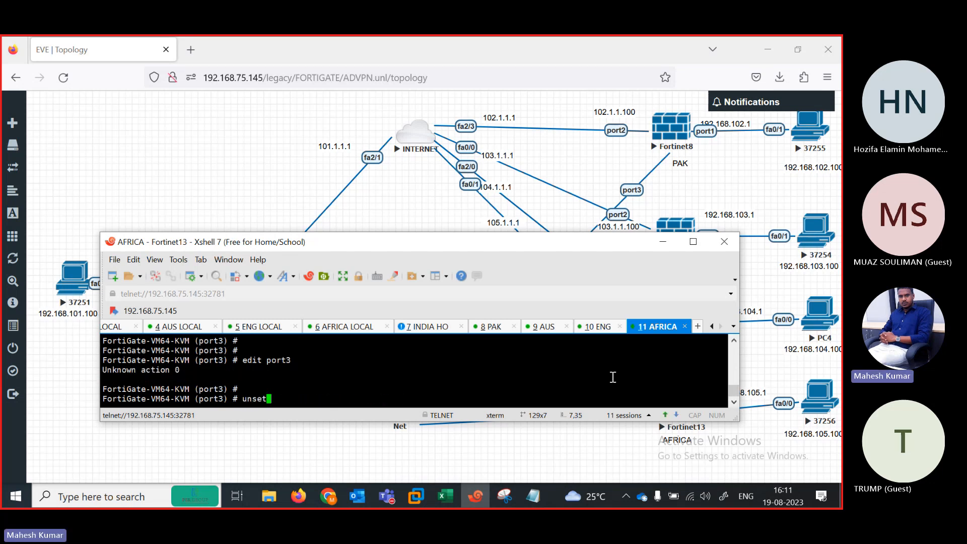
{"action": "type", "text": " ip"}
{"action": "key", "text": "Return"}
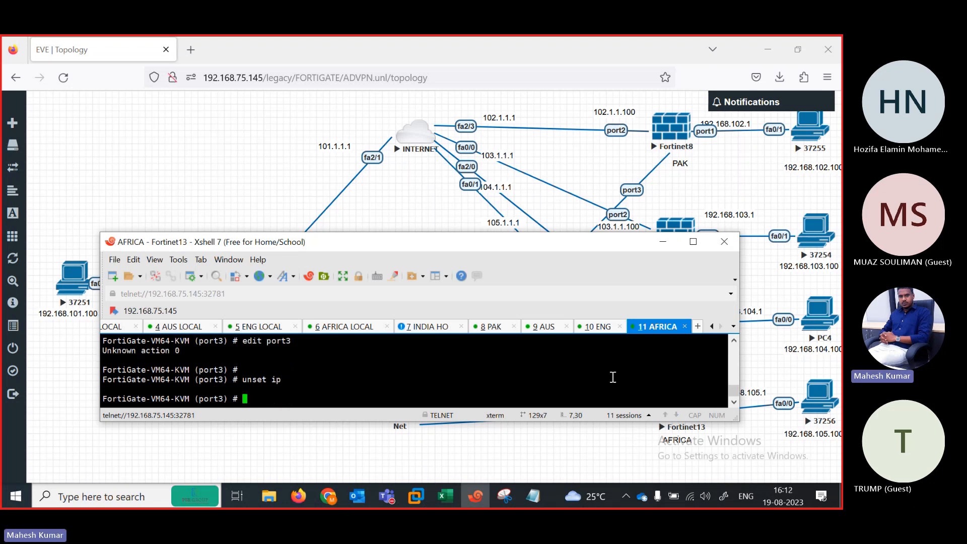
{"action": "type", "text": "set mode dhcp"}
{"action": "key", "text": "Return"}
{"action": "key", "text": "Return"}
{"action": "type", "text": "next"}
{"action": "key", "text": "Return"}
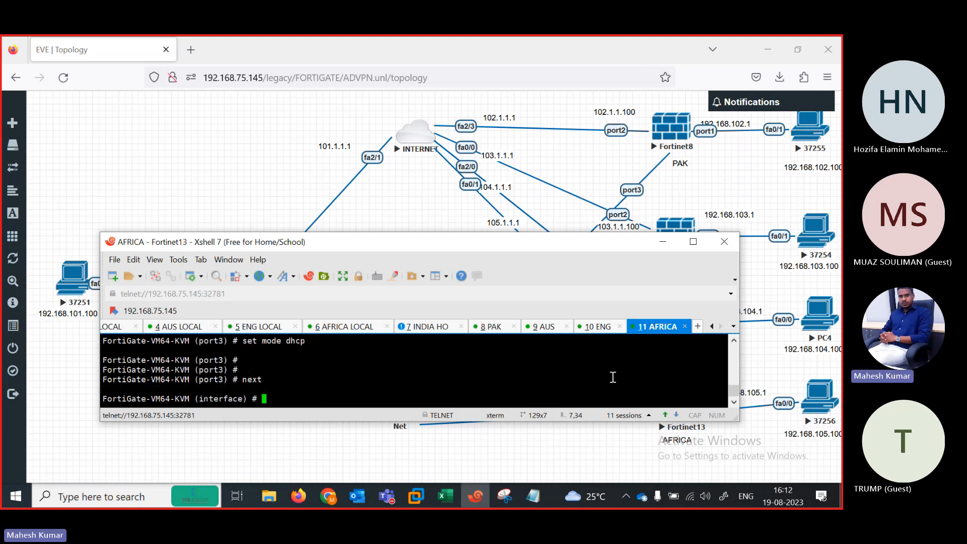
Step: Set port2 to static addressing with ping allowed
{"action": "type", "text": "edit port1"}
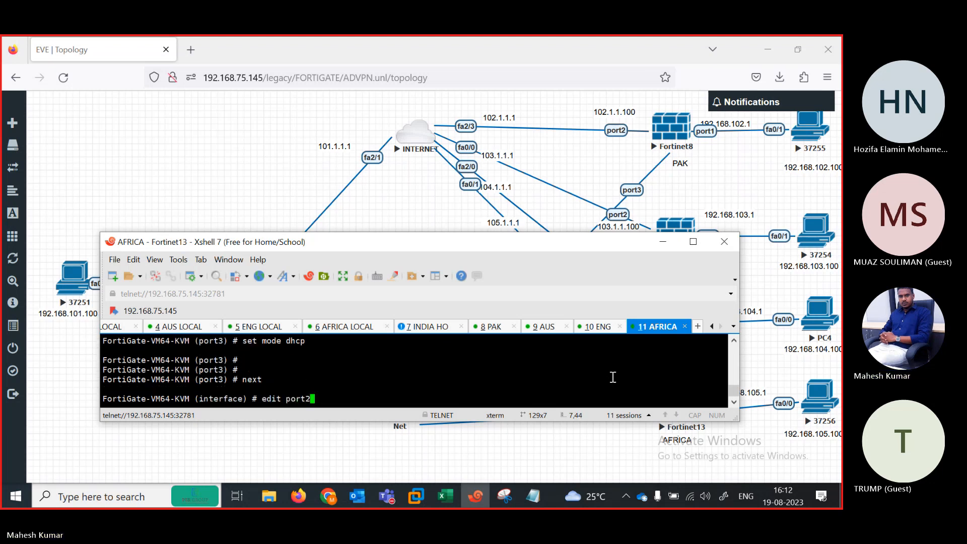
{"action": "key", "text": "Return"}
{"action": "type", "text": "set allowaccess ping"}
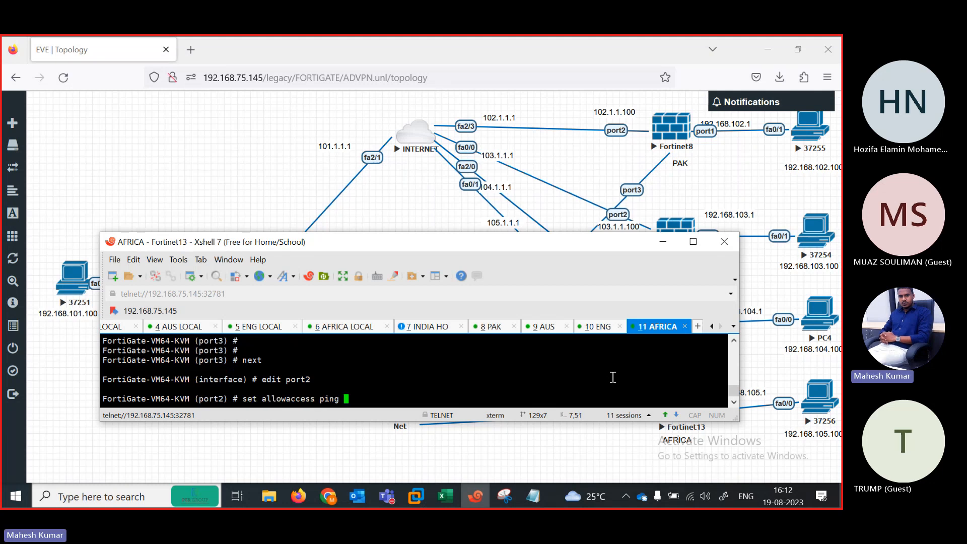
{"action": "key", "text": "Return"}
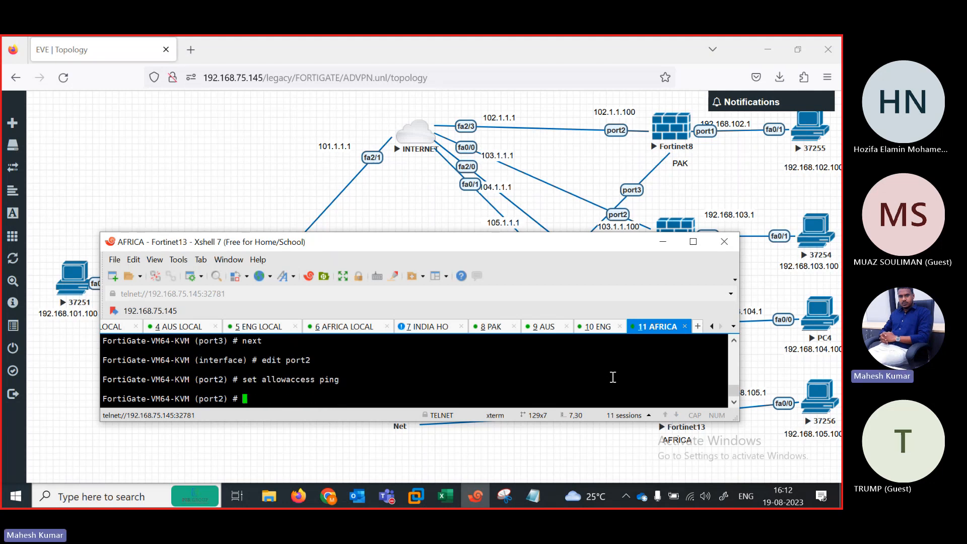
{"action": "type", "text": "set mode static"}
{"action": "key", "text": "Return"}
{"action": "key", "text": "Return"}
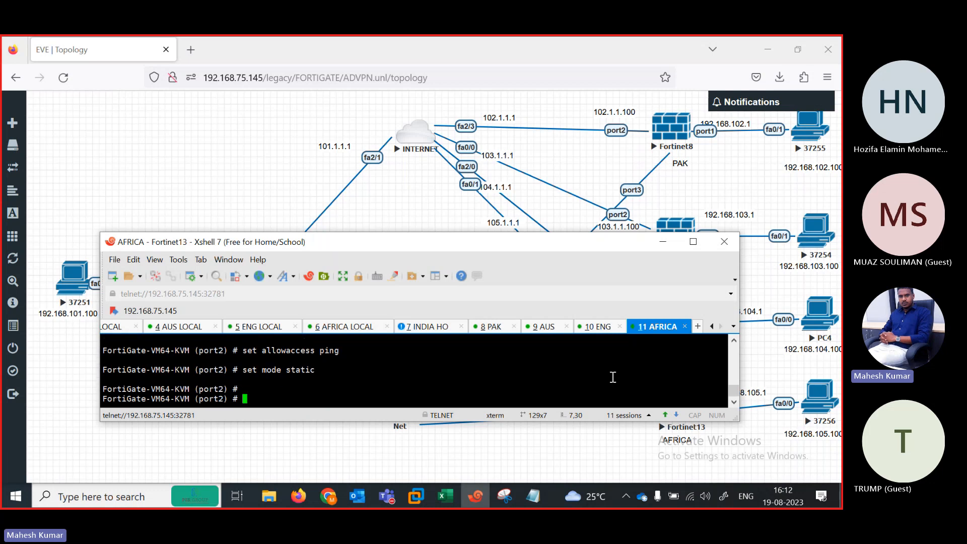
{"action": "type", "text": "set"}
Step: Give AFRICA's port2 the address 105.1.1.100/24 with ping, HTTPS and HTTP access
{"action": "left_click_drag", "start_coordinate": [493, 242], "coordinate": [409, 140]}
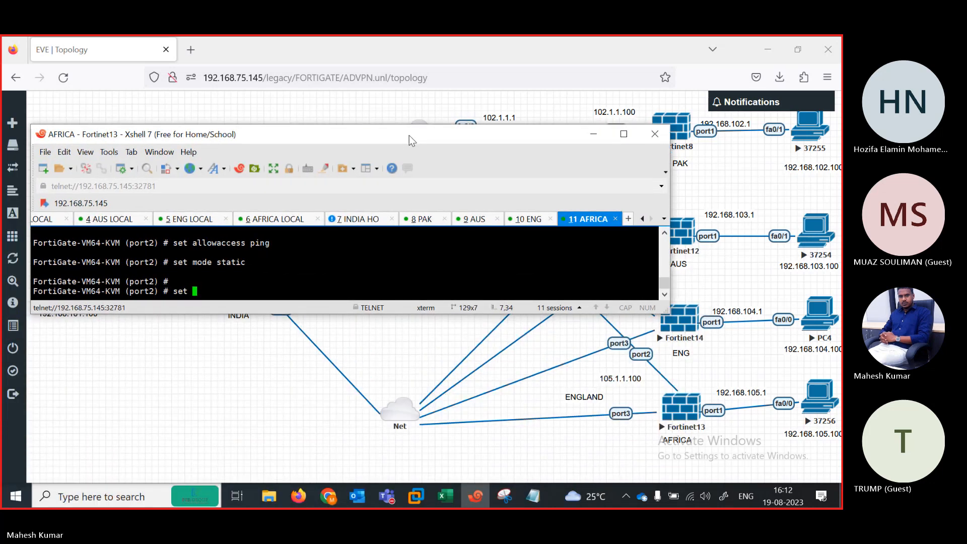
{"action": "type", "text": "ip  105"}
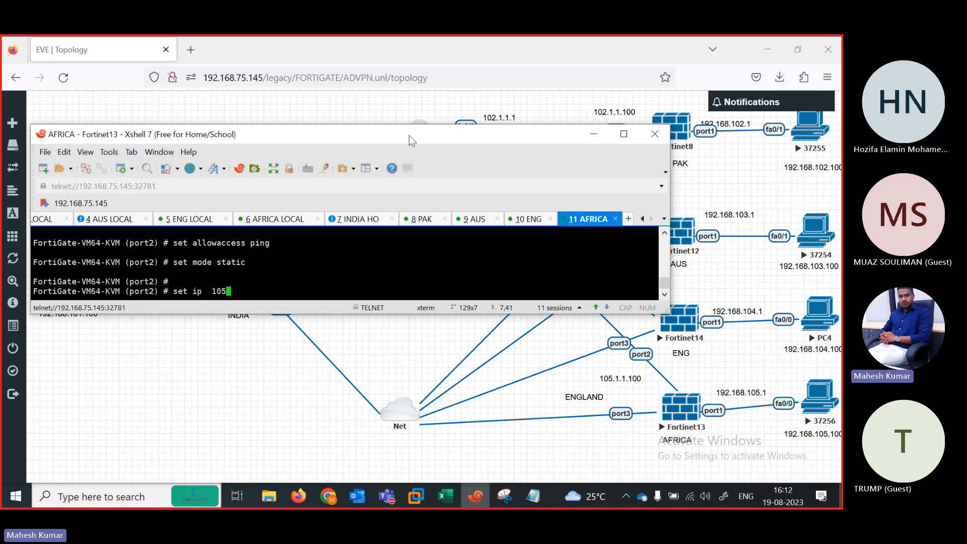
{"action": "type", "text": ".1.1.100/24"}
{"action": "key", "text": "Return"}
{"action": "key", "text": "Return"}
{"action": "key", "text": "Return"}
{"action": "key", "text": "Return"}
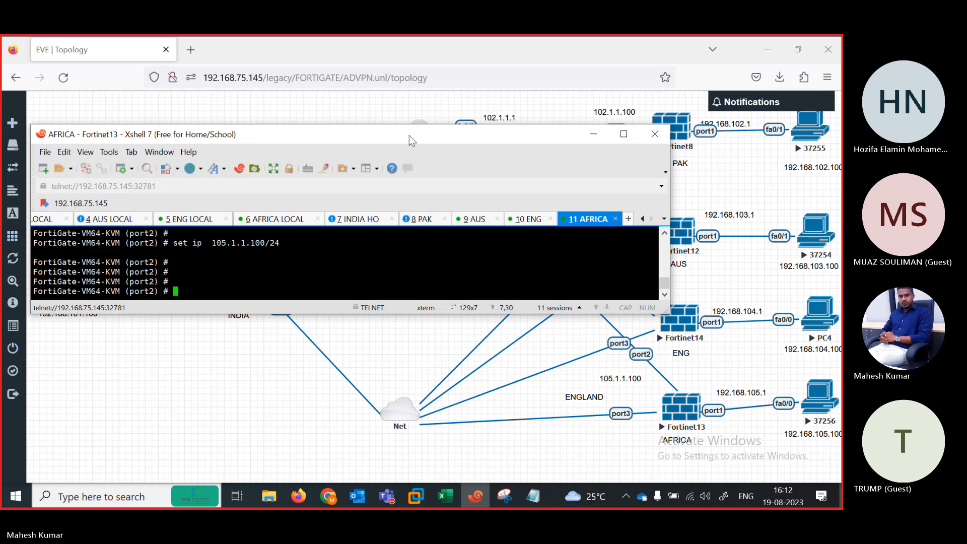
{"action": "type", "text": "set allowaccess ping  h"}
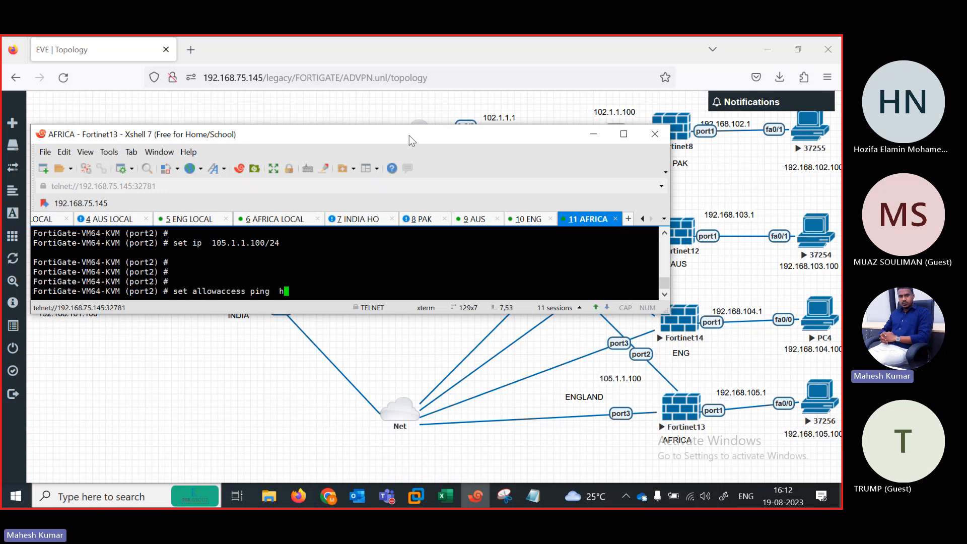
{"action": "type", "text": "ttps sshh"}
{"action": "key", "text": "BackSpace"}
{"action": "key", "text": "BackSpace"}
{"action": "key", "text": "BackSpace"}
{"action": "key", "text": "BackSpace"}
{"action": "type", "text": "http"}
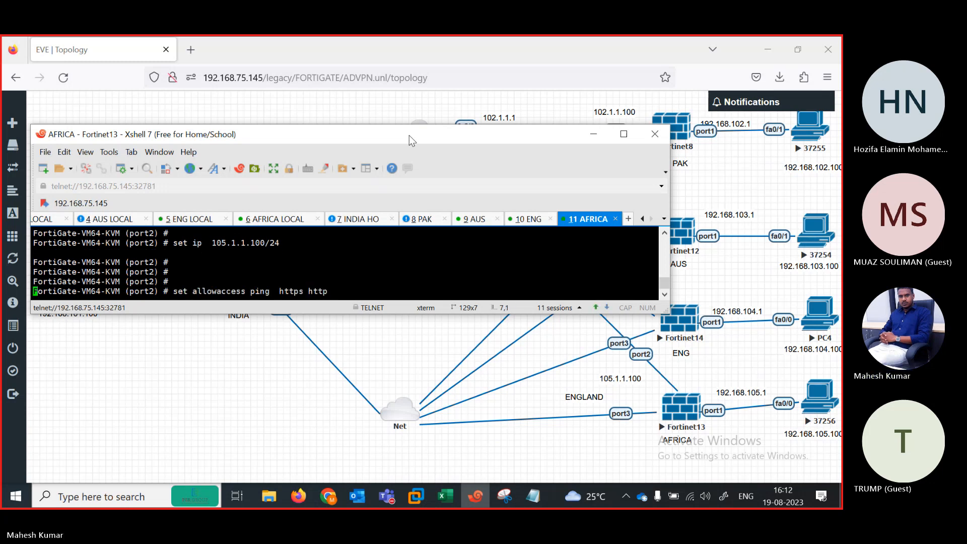
{"action": "key", "text": "Return"}
{"action": "key", "text": "Return"}
{"action": "key", "text": "Return"}
{"action": "key", "text": "Return"}
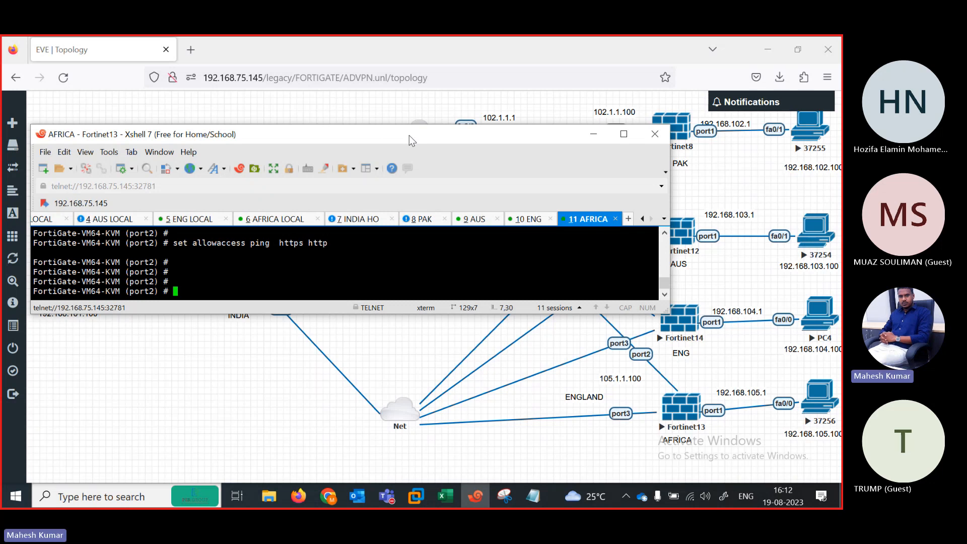
{"action": "type", "text": "ne"}
{"action": "key", "text": "Return"}
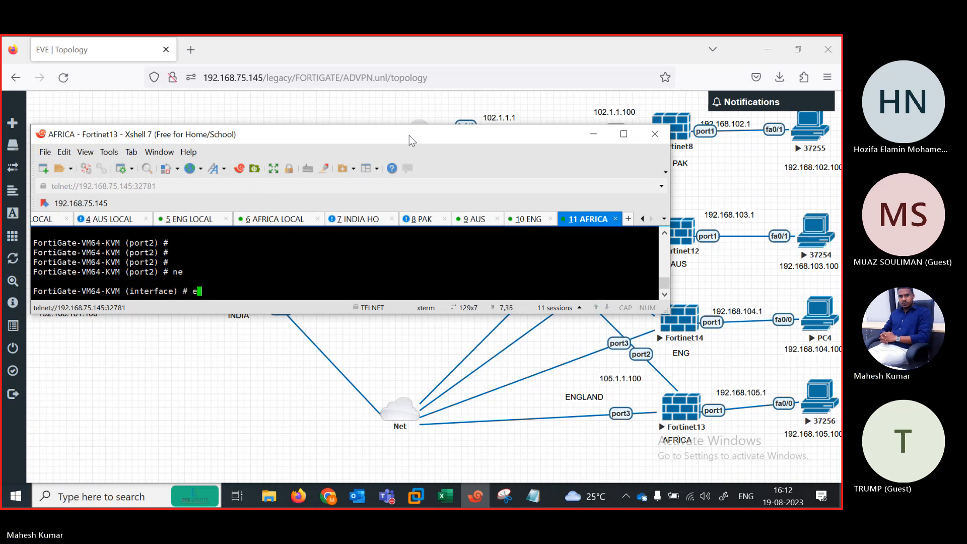
Step: Allow ping, HTTP and HTTPS on port3 and end the interface configuration
{"action": "type", "text": "edit port3"}
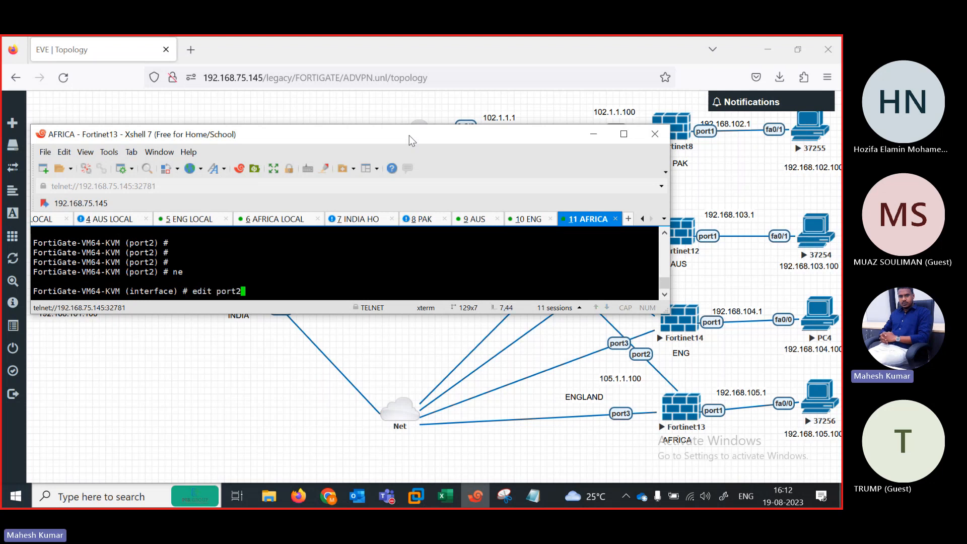
{"action": "key", "text": "Return"}
{"action": "key", "text": "Return"}
{"action": "type", "text": "se"}
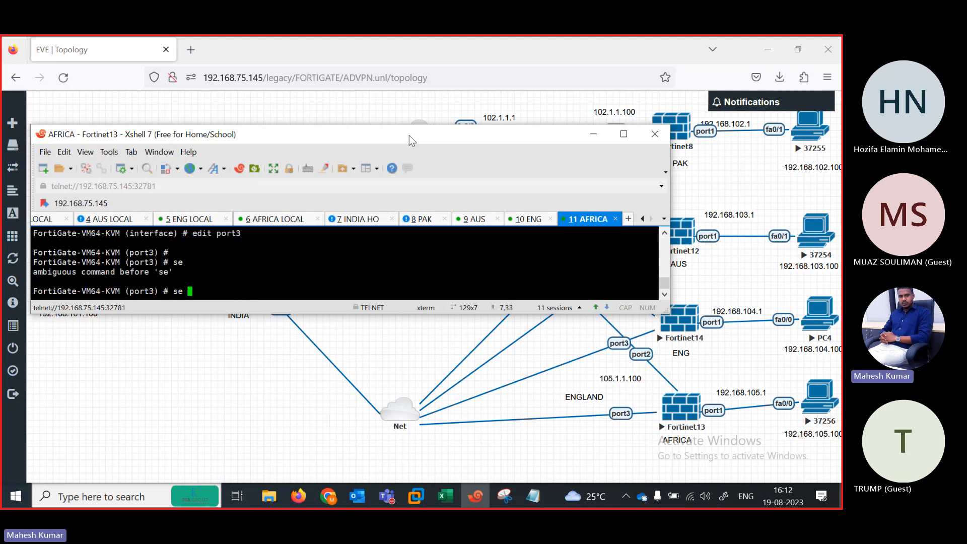
{"action": "key", "text": "BackSpace"}
{"action": "type", "text": "t allowaccess ping httpsh"}
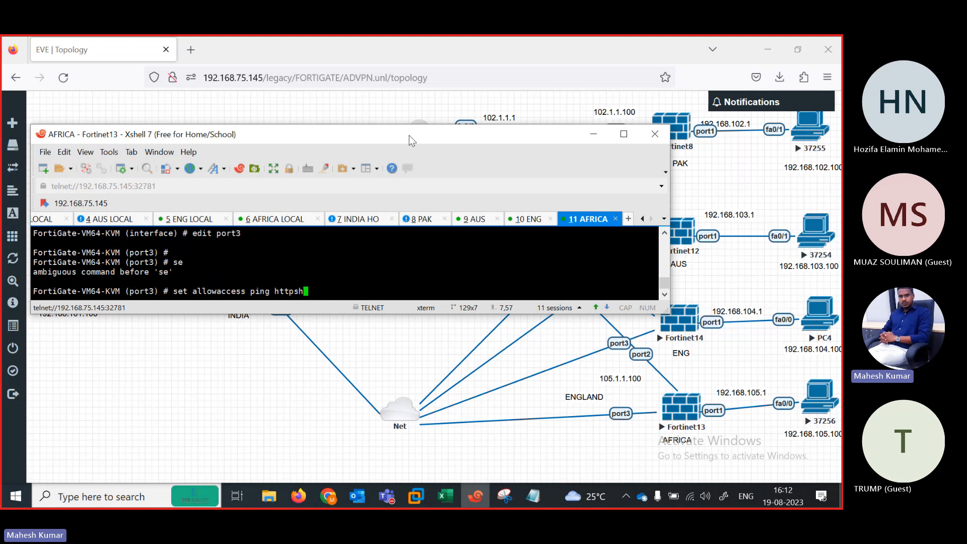
{"action": "type", "text": "s"}
{"action": "key", "text": "Return"}
{"action": "key", "text": "Return"}
{"action": "key", "text": "Return"}
{"action": "key", "text": "Return"}
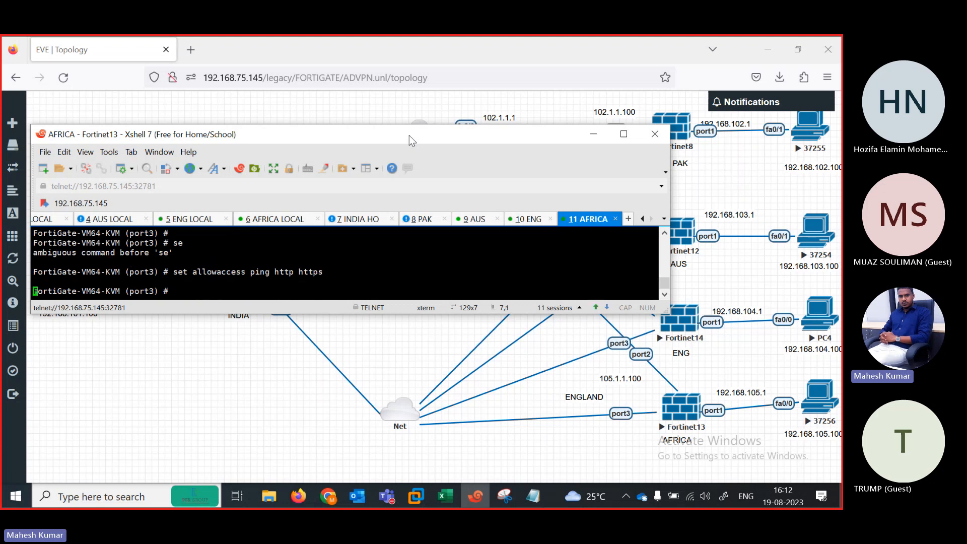
{"action": "type", "text": "end"}
{"action": "key", "text": "Return"}
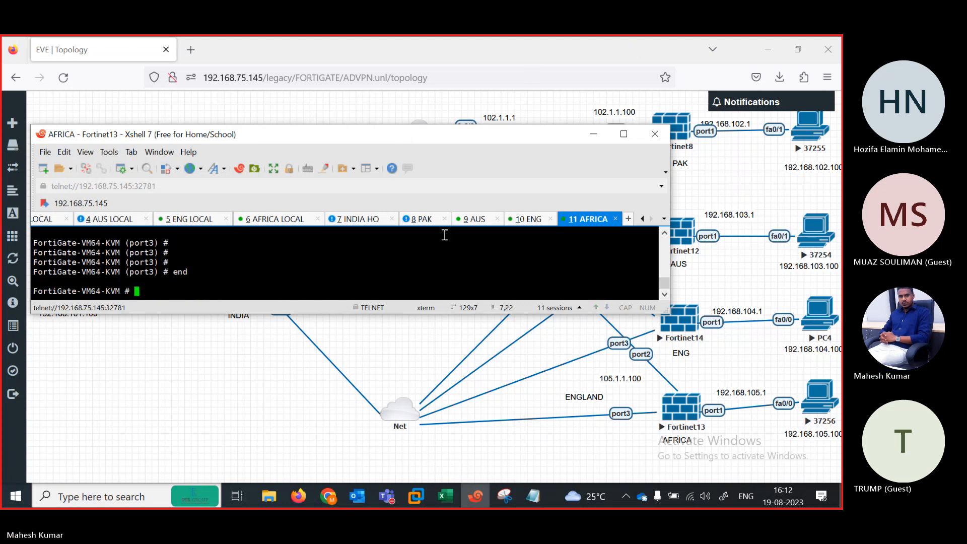
Step: Log in to the PAK FortiGate as admin and enter interface configuration
{"action": "left_click", "coordinate": [422, 220]}
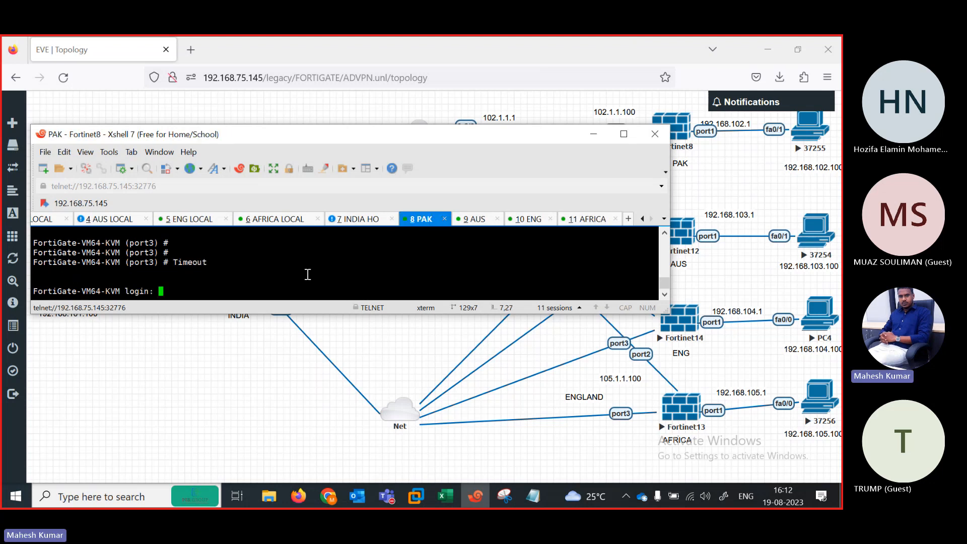
{"action": "type", "text": "admin"}
{"action": "key", "text": "Return"}
{"action": "key", "text": "Return"}
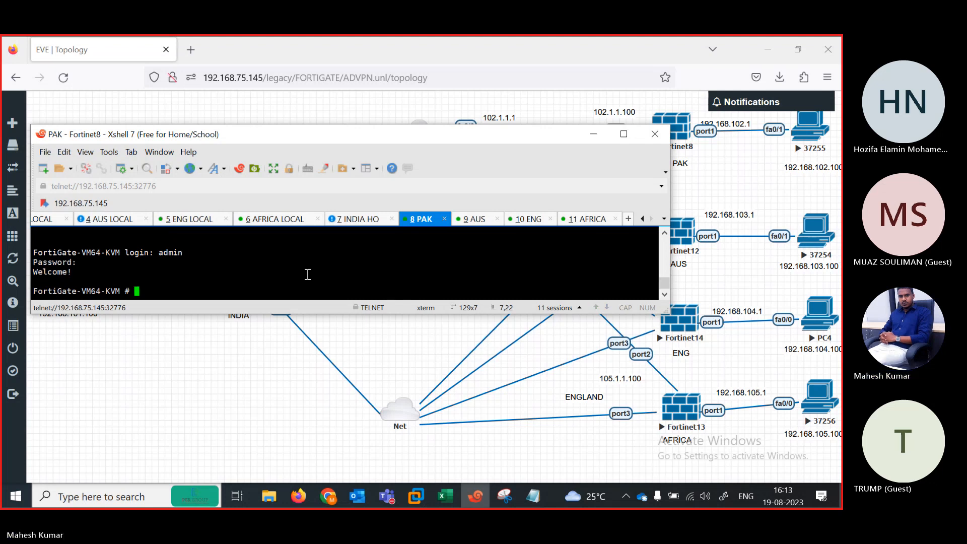
{"action": "type", "text": "config system i"}
{"action": "key", "text": "Tab"}
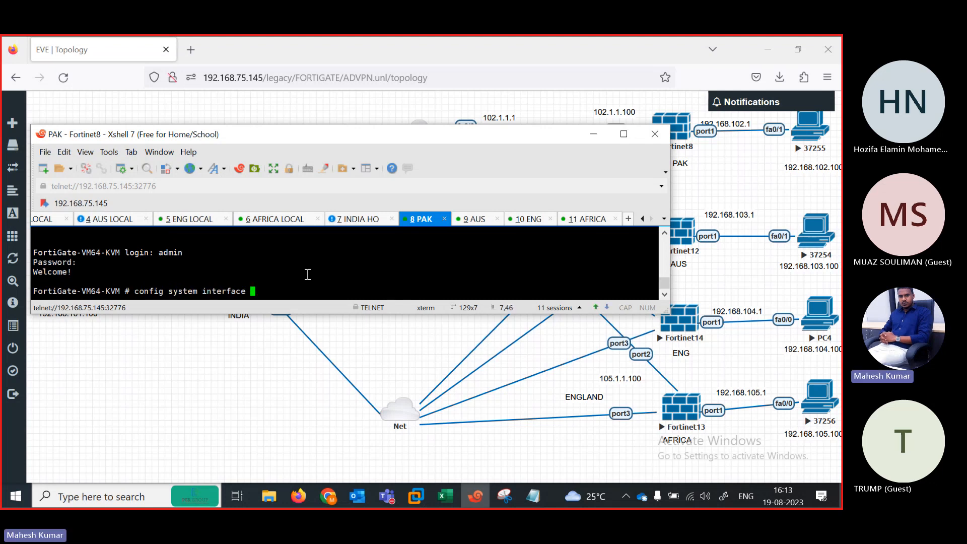
{"action": "key", "text": "Return"}
Step: Allow ping, HTTPS and HTTP on PAK's port3 and end the configuration
{"action": "type", "text": "edit port1"}
{"action": "key", "text": "Return"}
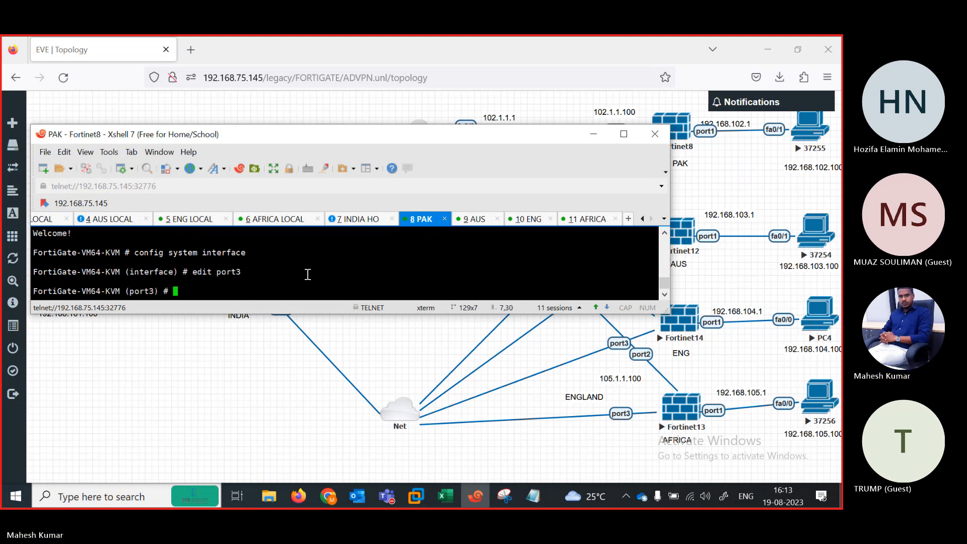
{"action": "key", "text": "Return"}
{"action": "type", "text": "set"}
{"action": "key", "text": "Return"}
{"action": "type", "text": "se "}
{"action": "type", "text": "allowaccess ping https"}
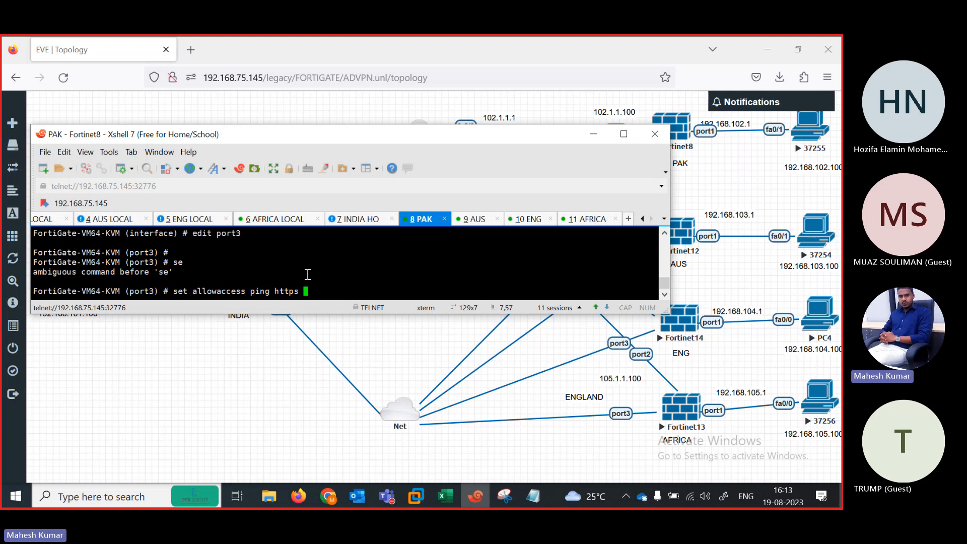
{"action": "type", "text": "hhttp"}
{"action": "key", "text": "Return"}
{"action": "key", "text": "Return"}
{"action": "type", "text": "end"}
{"action": "key", "text": "Return"}
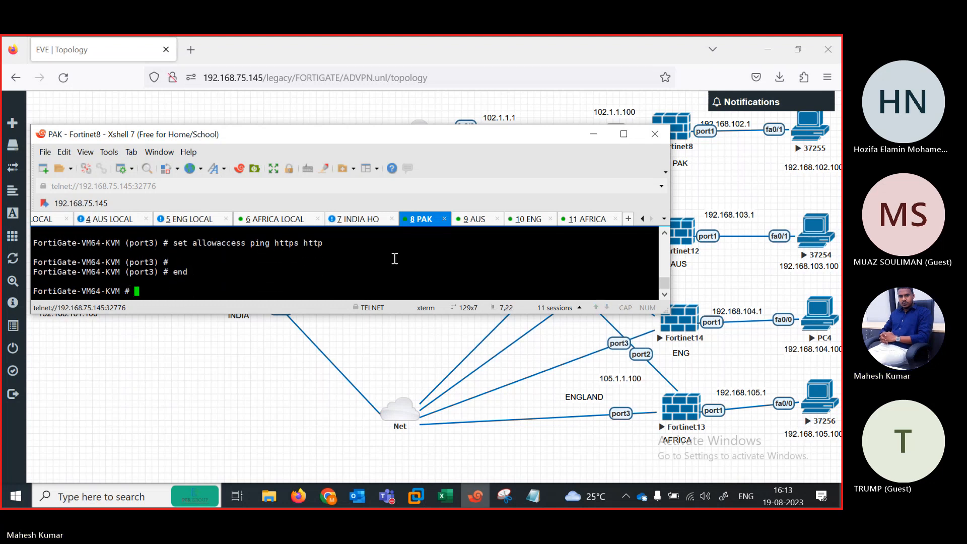
{"action": "key", "text": "ctrl+Tab"}
Step: On the AUS FortiGate, allow ping, HTTPS and HTTP on port3
{"action": "key", "text": "Return"}
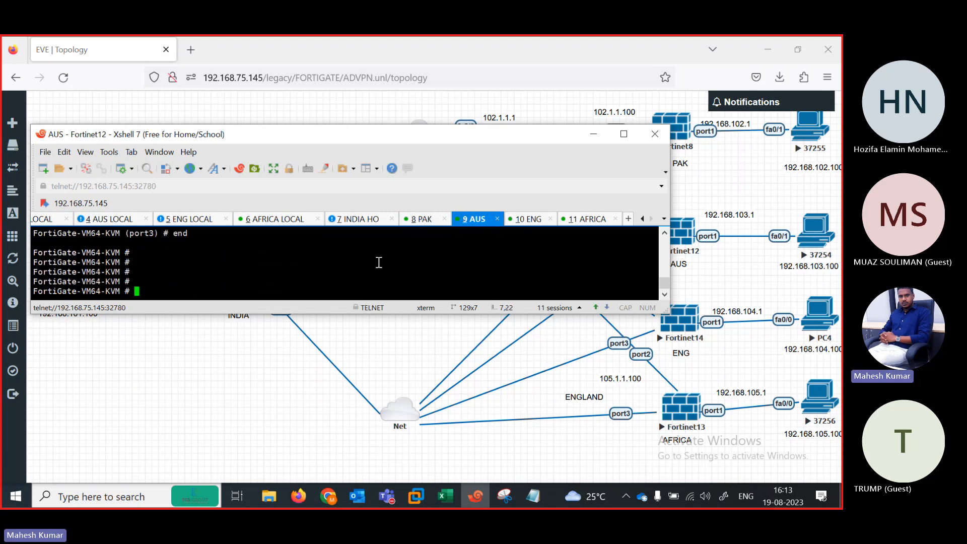
{"action": "type", "text": "config system interface"}
{"action": "key", "text": "Return"}
{"action": "type", "text": "edit port1"}
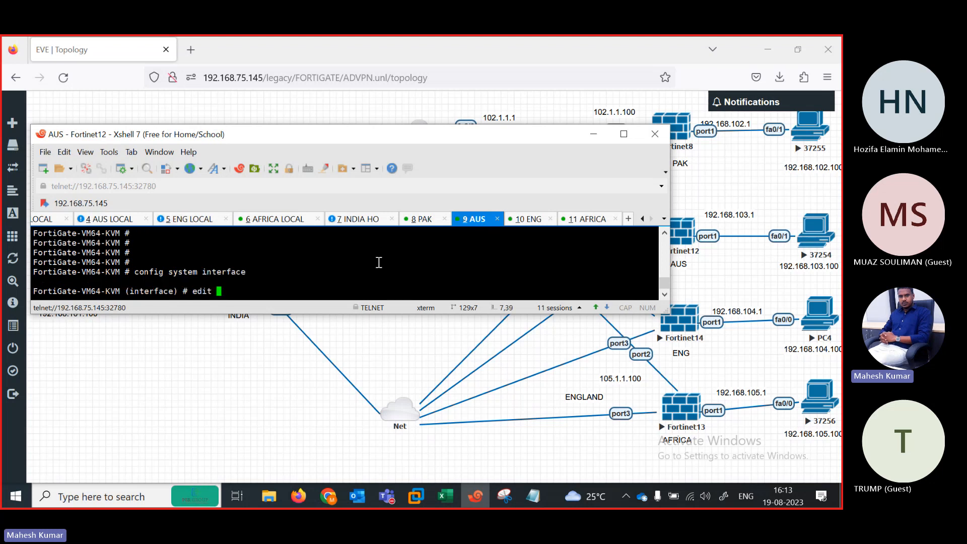
{"action": "key", "text": "Return"}
{"action": "type", "text": "set a"}
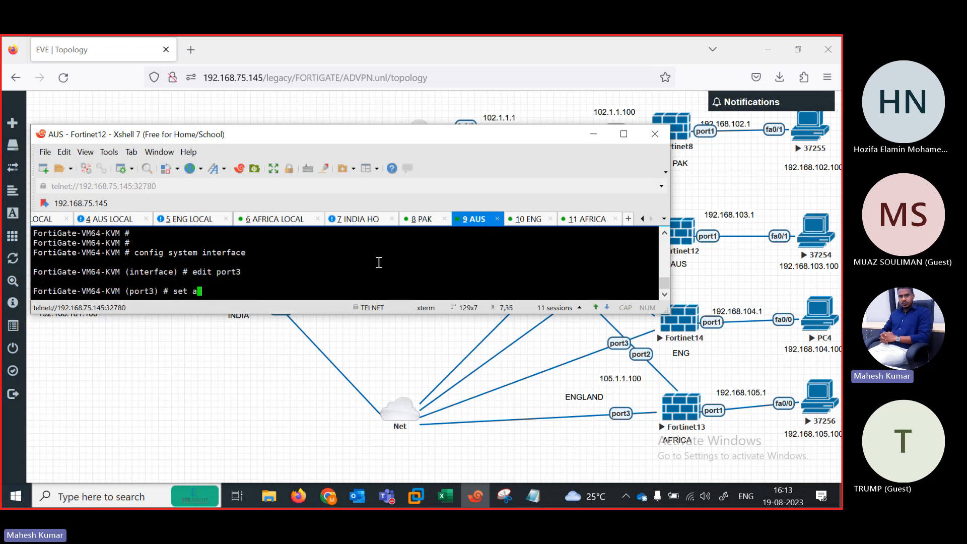
{"action": "type", "text": "llowaccess ping httpsh"}
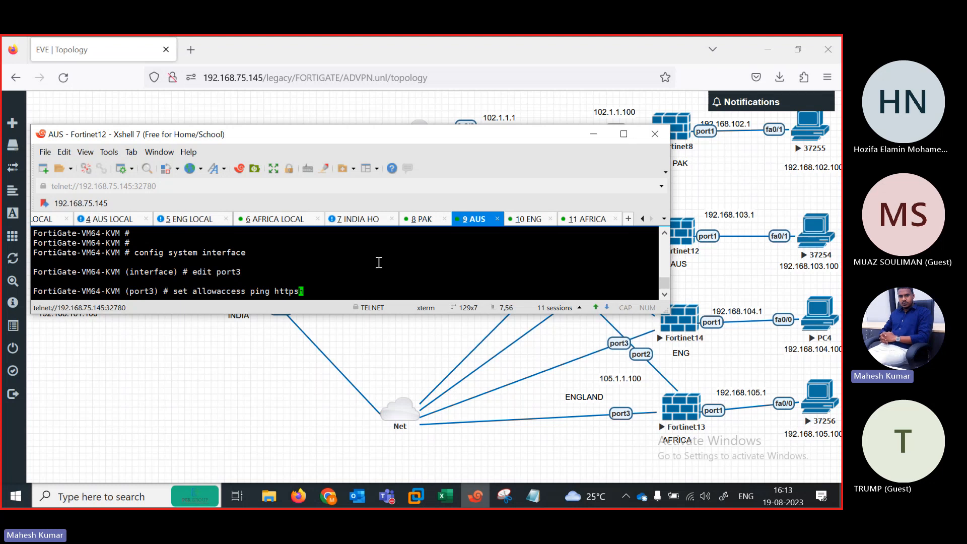
{"action": "type", "text": "http"}
{"action": "key", "text": "Return"}
{"action": "key", "text": "Return"}
{"action": "type", "text": "end"}
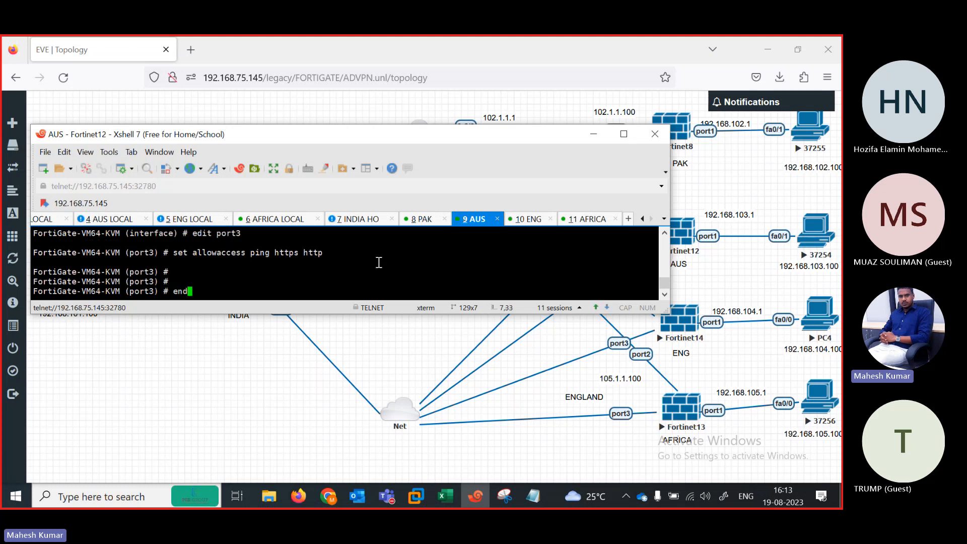
{"action": "key", "text": "Return"}
Step: Apply the same ping, HTTPS and HTTP access to ENG's port3 and save
{"action": "left_click", "coordinate": [534, 220]}
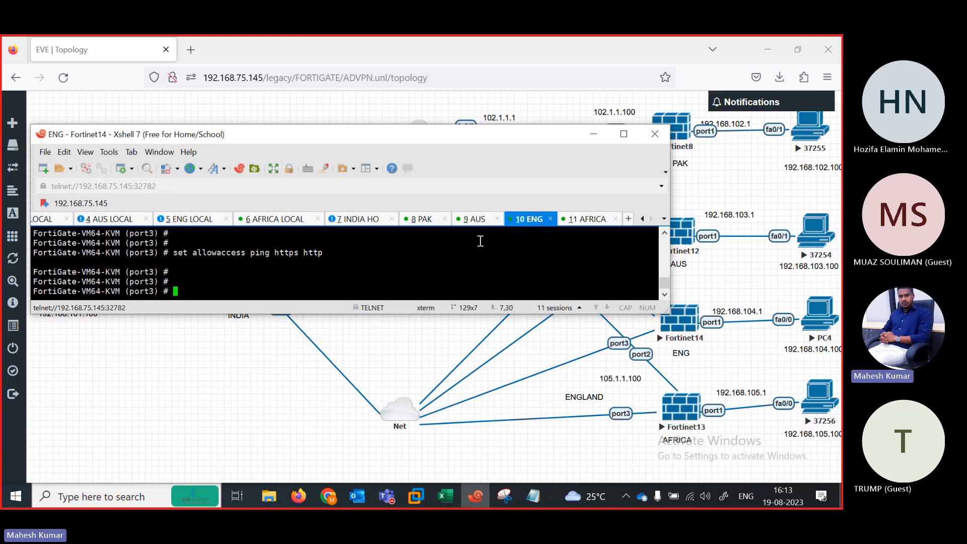
{"action": "type", "text": "con"}
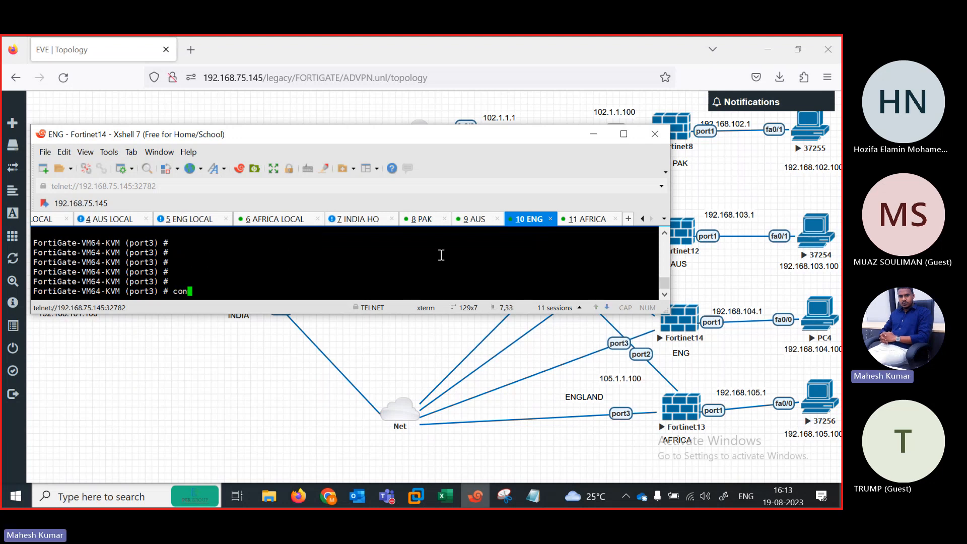
{"action": "key", "text": "BackSpace"}
{"action": "key", "text": "BackSpace"}
{"action": "key", "text": "BackSpace"}
{"action": "type", "text": "set allowaccess ping https http"}
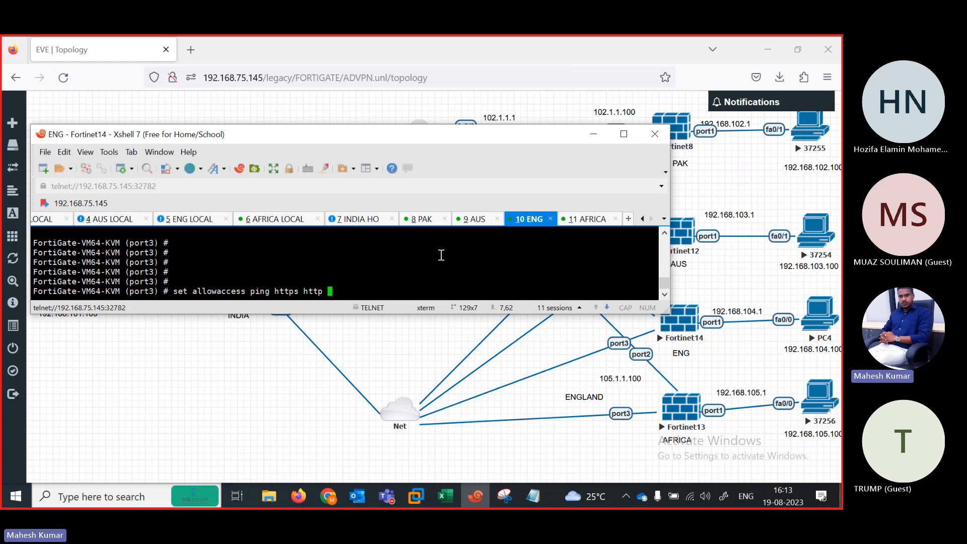
{"action": "key", "text": "Return"}
{"action": "key", "text": "Return"}
{"action": "type", "text": "end"}
{"action": "key", "text": "Return"}
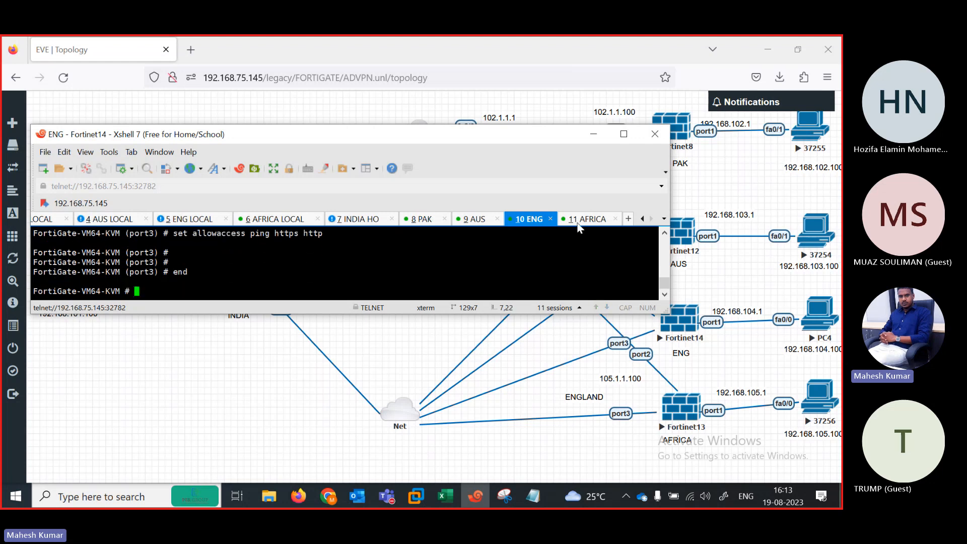
{"action": "left_click", "coordinate": [599, 219]}
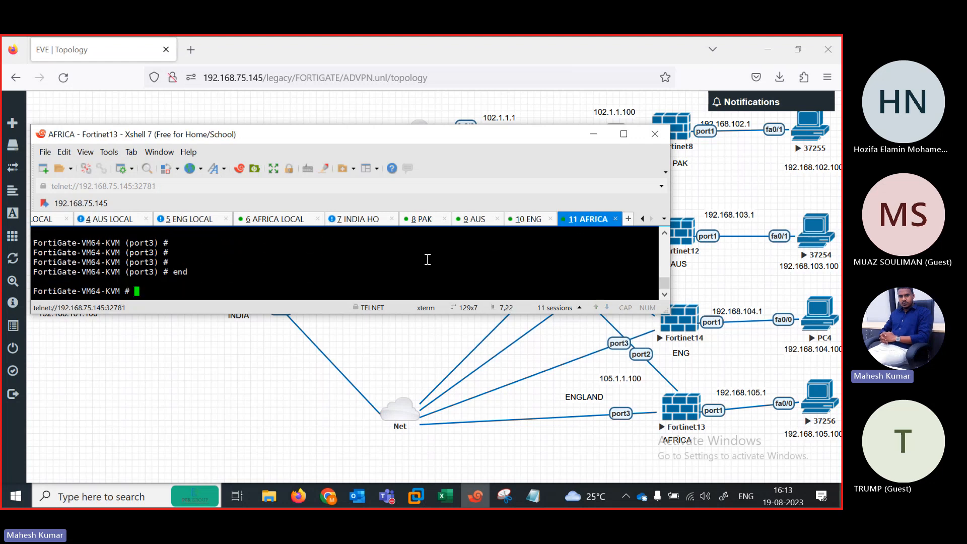
Step: On the AFRICA FortiGate, allow HTTPS, HTTP and ping on port3
{"action": "type", "text": "config system interface"}
{"action": "key", "text": "Return"}
{"action": "type", "text": "edit p"}
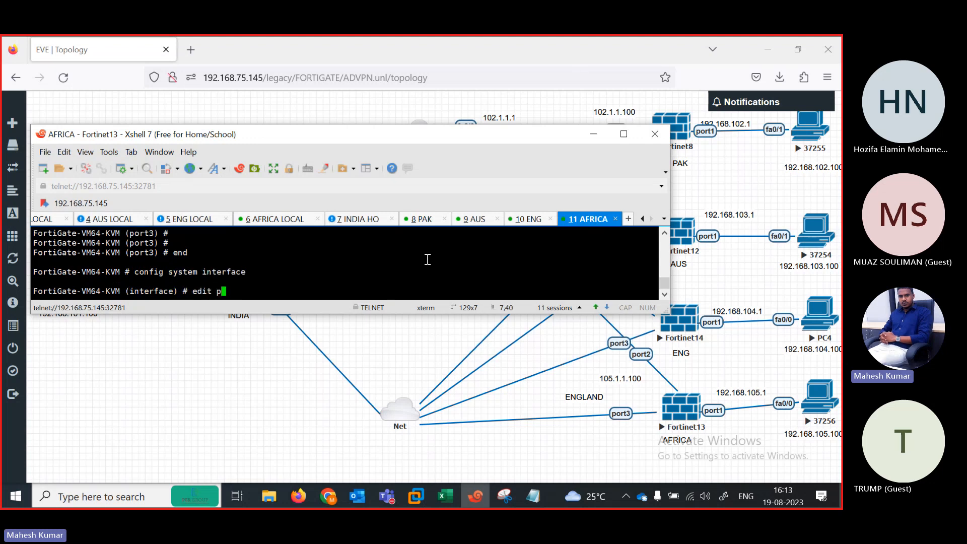
{"action": "type", "text": "ort2"}
{"action": "key", "text": "Return"}
{"action": "type", "text": "se"}
{"action": "key", "text": "Return"}
{"action": "type", "text": "se "}
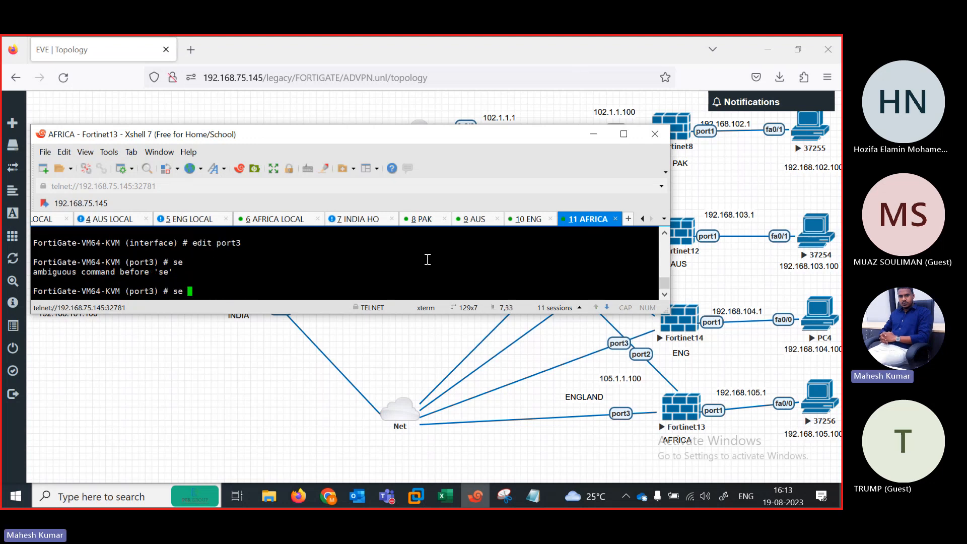
{"action": "type", "text": " allowaccess https http  ping"}
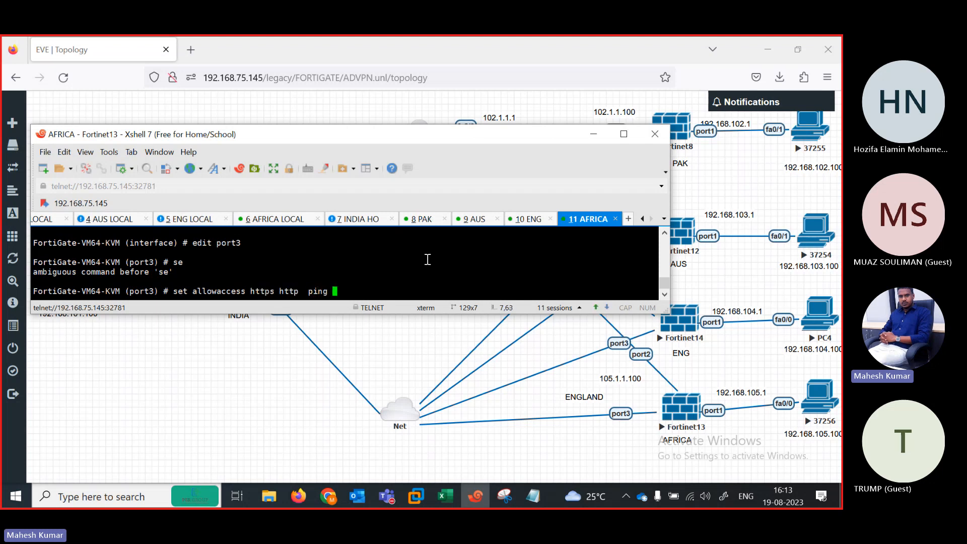
{"action": "key", "text": "Return"}
{"action": "key", "text": "Return"}
Step: Switch AFRICA's port3 to DHCP, end the configuration, and move to INDIA HO
{"action": "type", "text": "set mode dhcp"}
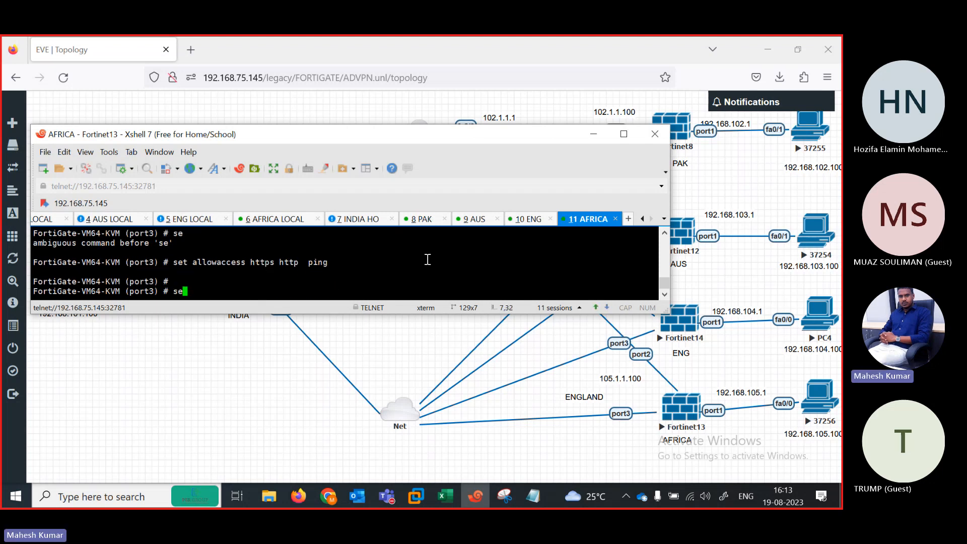
{"action": "key", "text": "Return"}
{"action": "key", "text": "Return"}
{"action": "key", "text": "Return"}
{"action": "key", "text": "Return"}
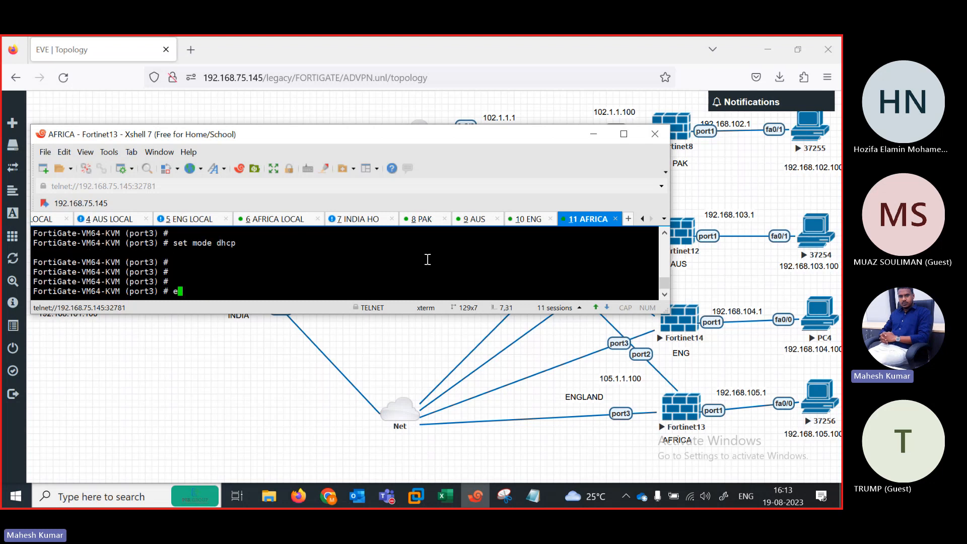
{"action": "type", "text": "end"}
{"action": "key", "text": "Return"}
{"action": "key", "text": "Return"}
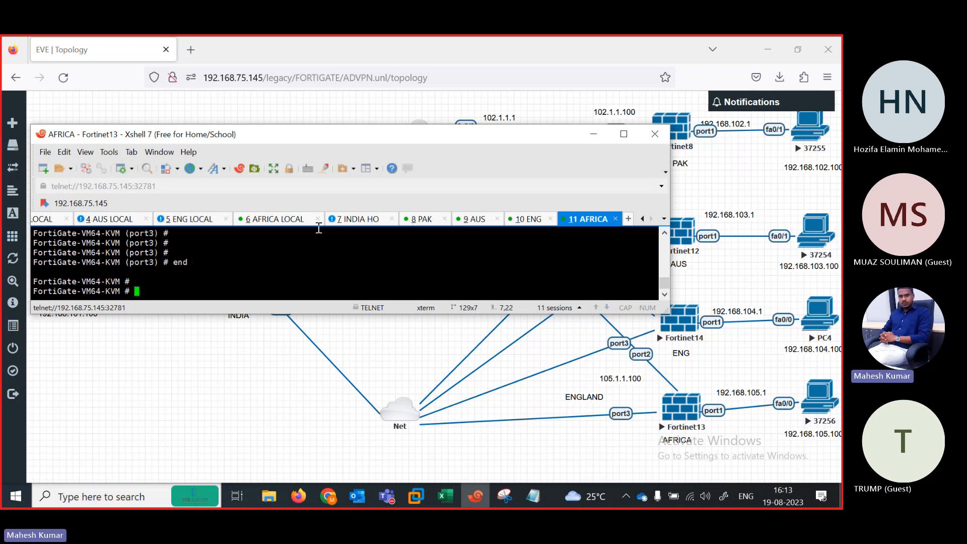
{"action": "left_click", "coordinate": [373, 220]}
Step: Log into the INDIA HO FortiGate as admin and page through the show system interface output
{"action": "type", "text": "admin"}
{"action": "key", "text": "Return"}
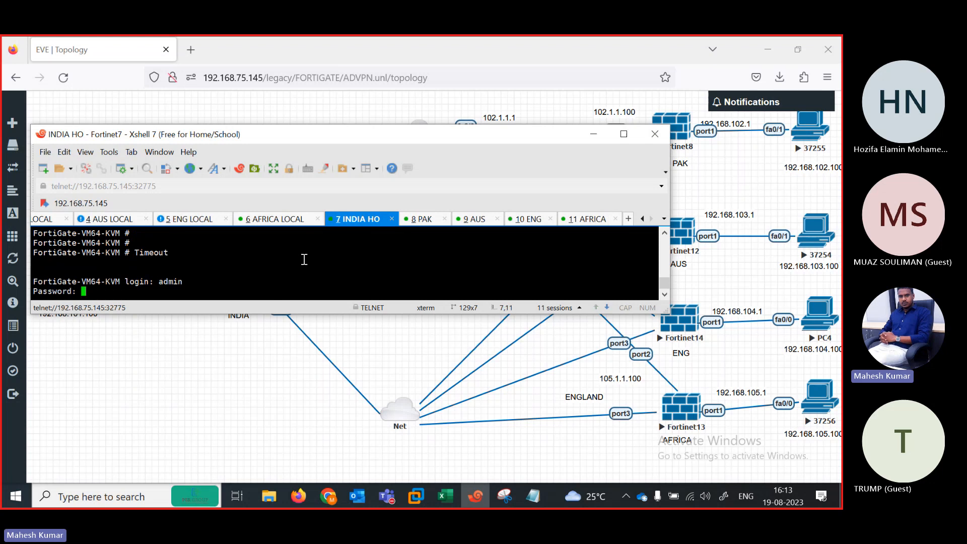
{"action": "key", "text": "Return"}
{"action": "type", "text": "show "}
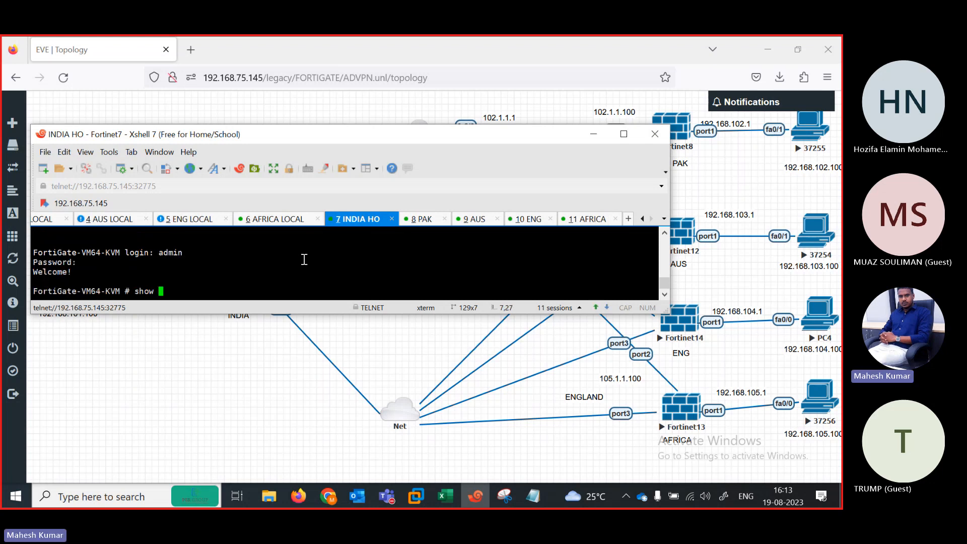
{"action": "type", "text": "system interface ?"}
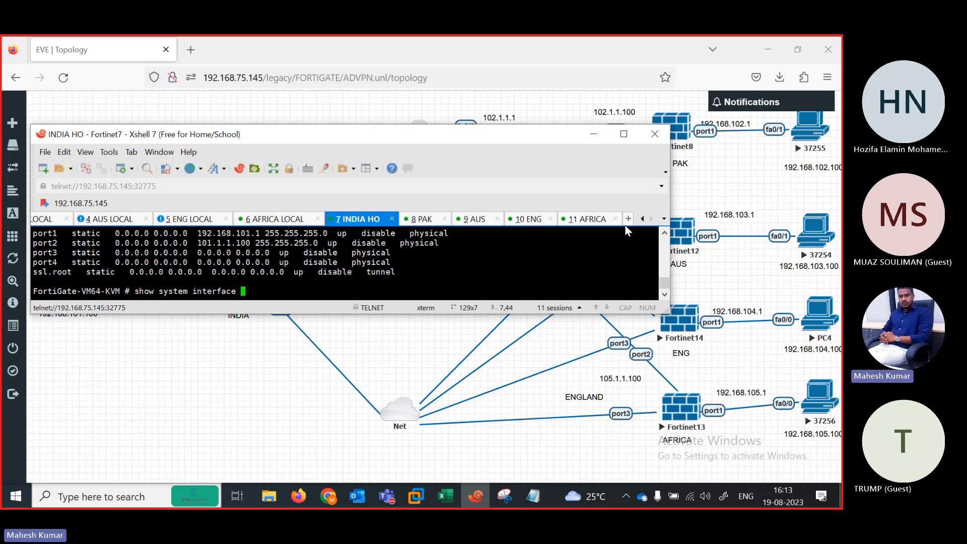
{"action": "scroll", "coordinate": [661, 283], "scroll_direction": "up", "scroll_amount": 1}
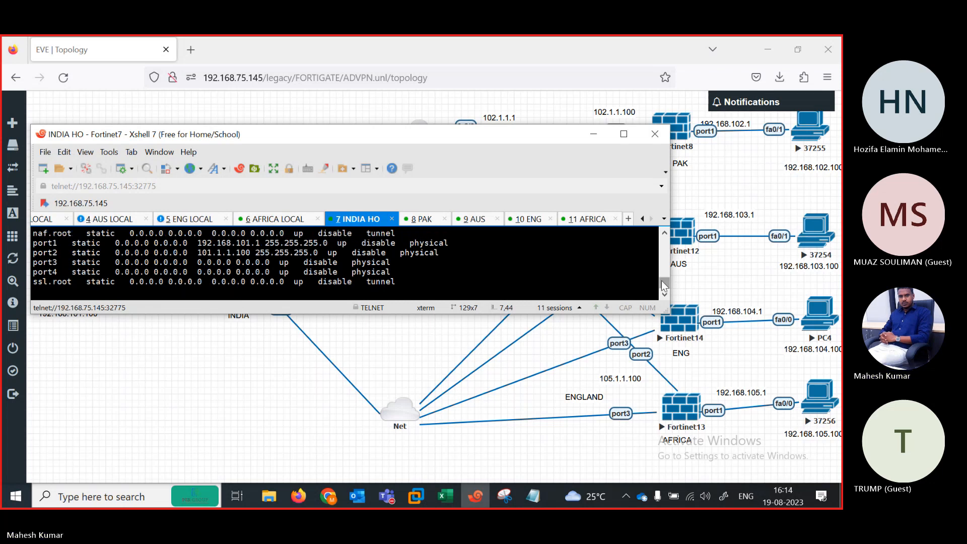
{"action": "left_click_drag", "start_coordinate": [661, 280], "coordinate": [661, 279]}
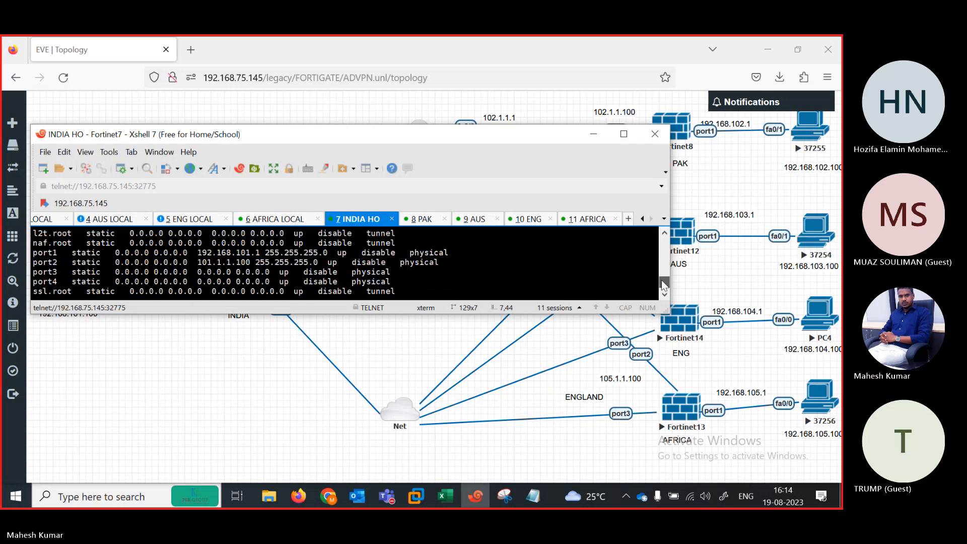
{"action": "key", "text": "space"}
{"action": "key", "text": "space"}
{"action": "key", "text": "space"}
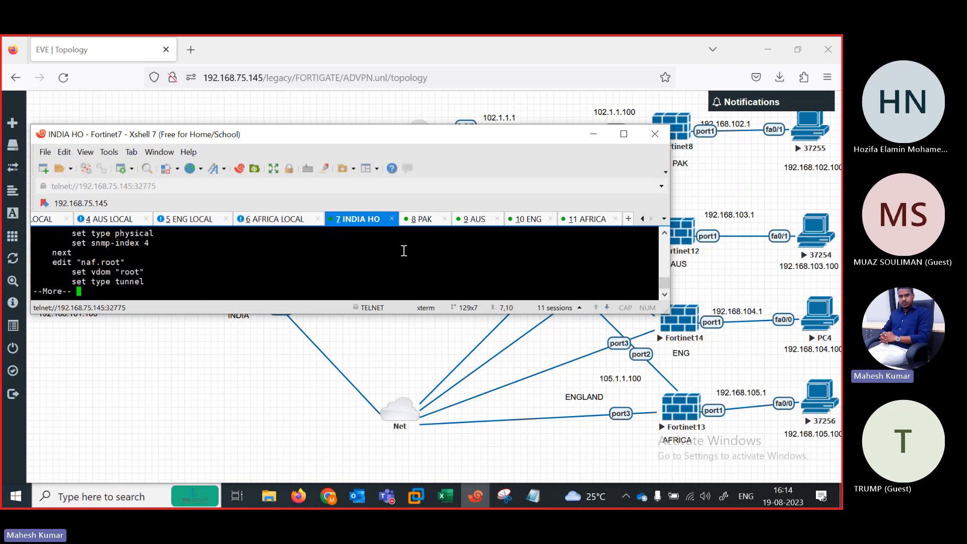
{"action": "key", "text": "space"}
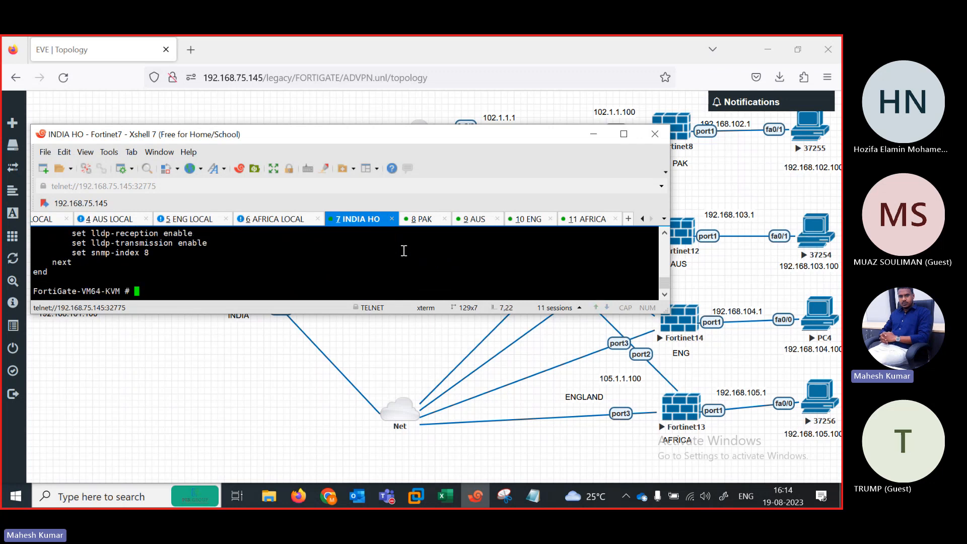
Step: Configure port3 with allowaccess ping https http and DHCP mode, then end the configuration
{"action": "type", "text": "config system interface"}
{"action": "key", "text": "Return"}
{"action": "type", "text": "ed"}
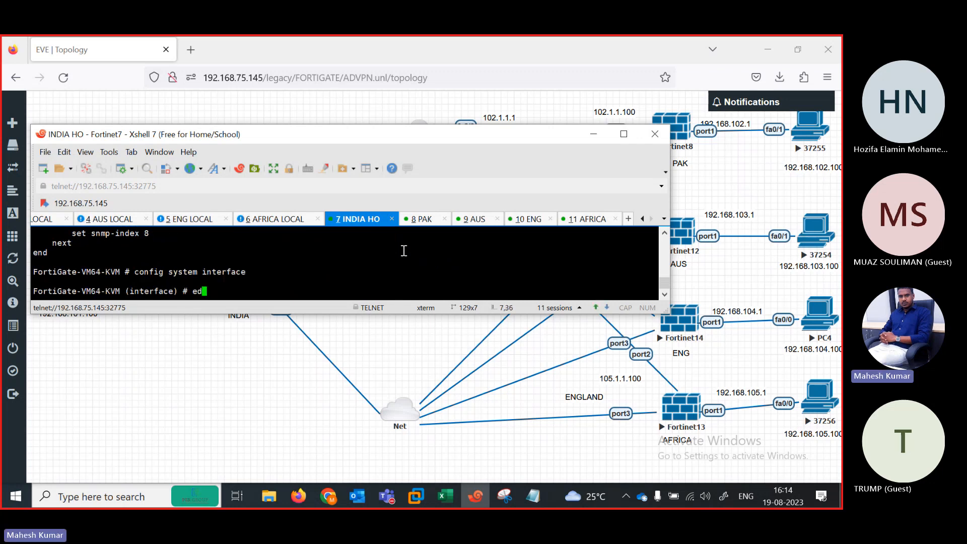
{"action": "type", "text": "it port2"}
{"action": "key", "text": "Return"}
{"action": "type", "text": "se"}
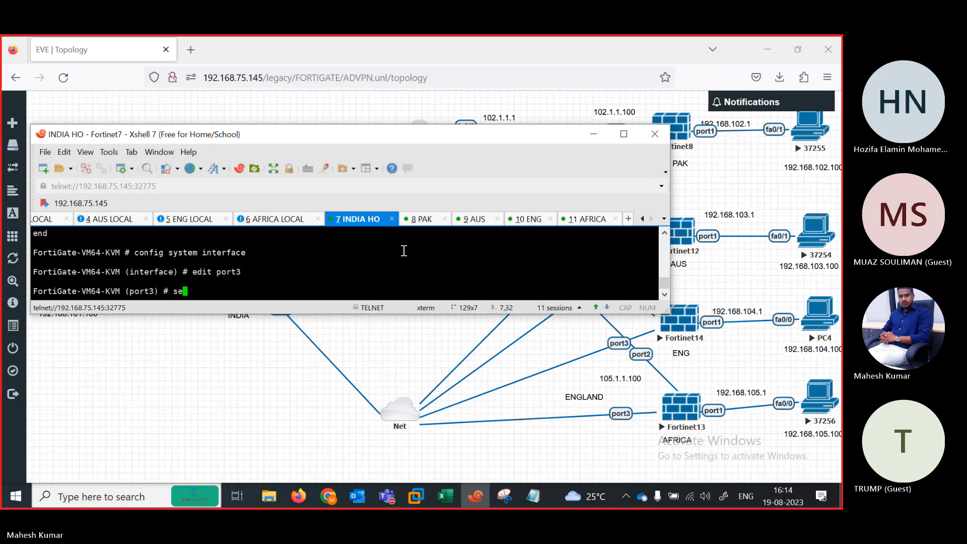
{"action": "type", "text": "t allowaccess ping https"}
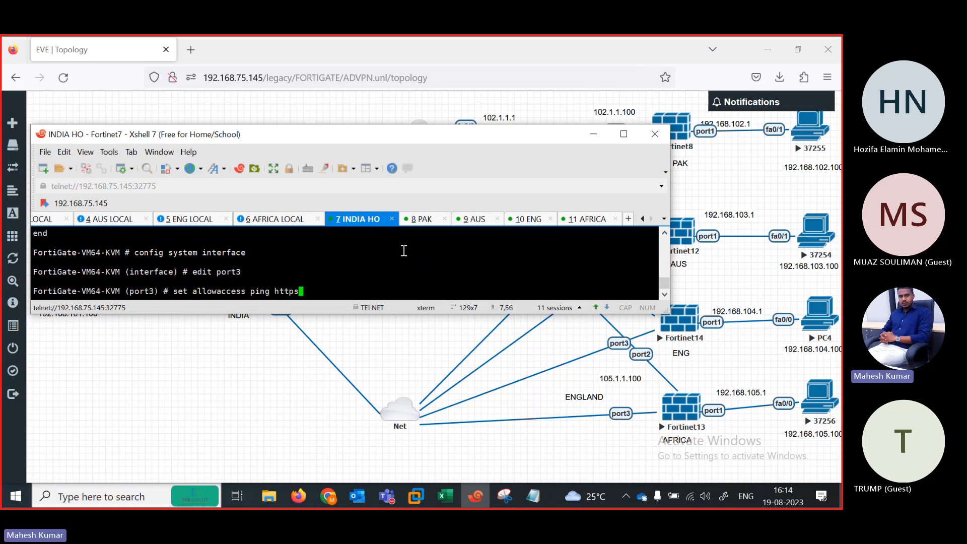
{"action": "type", "text": " http"}
{"action": "key", "text": "Return"}
{"action": "key", "text": "Return"}
{"action": "type", "text": "se"}
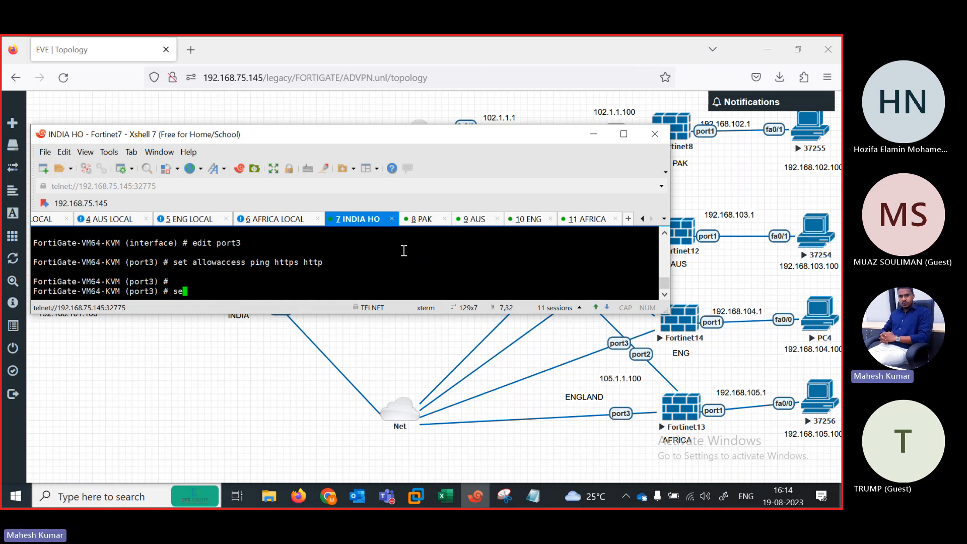
{"action": "type", "text": "t mode dhcp"}
{"action": "key", "text": "Return"}
{"action": "key", "text": "Return"}
{"action": "key", "text": "Return"}
{"action": "key", "text": "Return"}
{"action": "key", "text": "Return"}
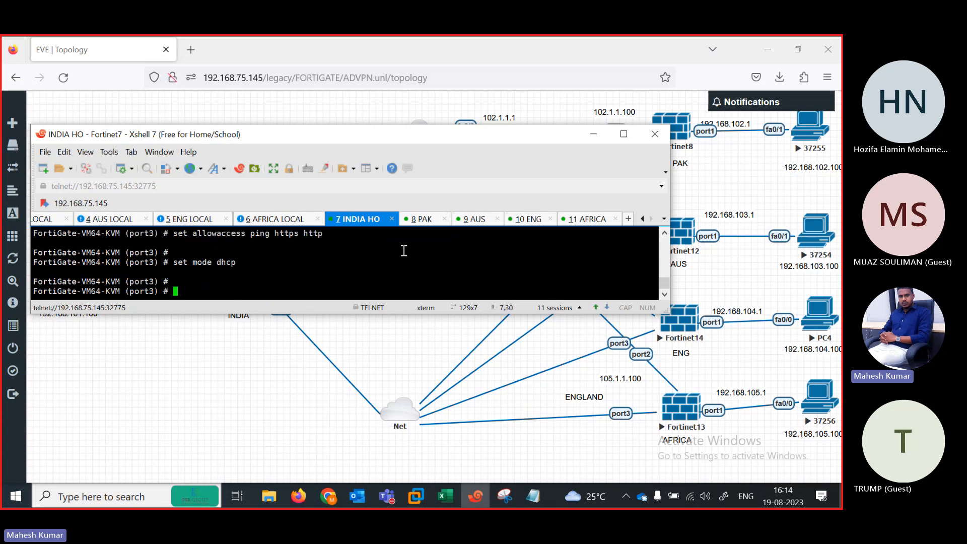
{"action": "type", "text": "end"}
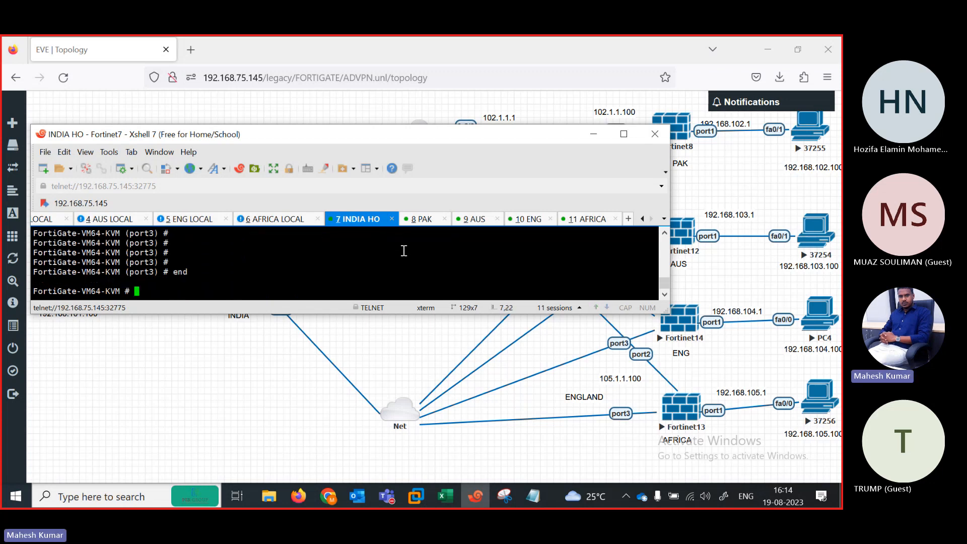
{"action": "left_click", "coordinate": [312, 348]}
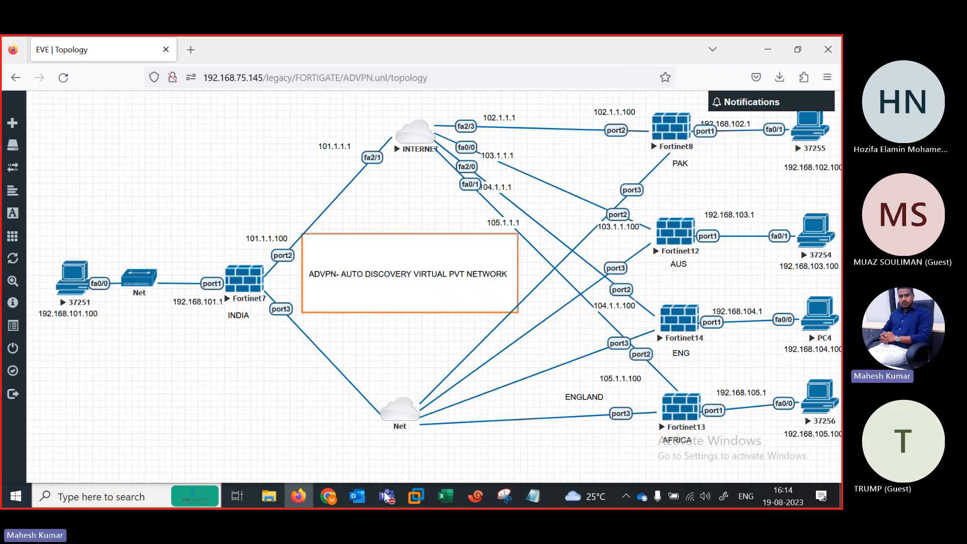
{"action": "left_click", "coordinate": [473, 496]}
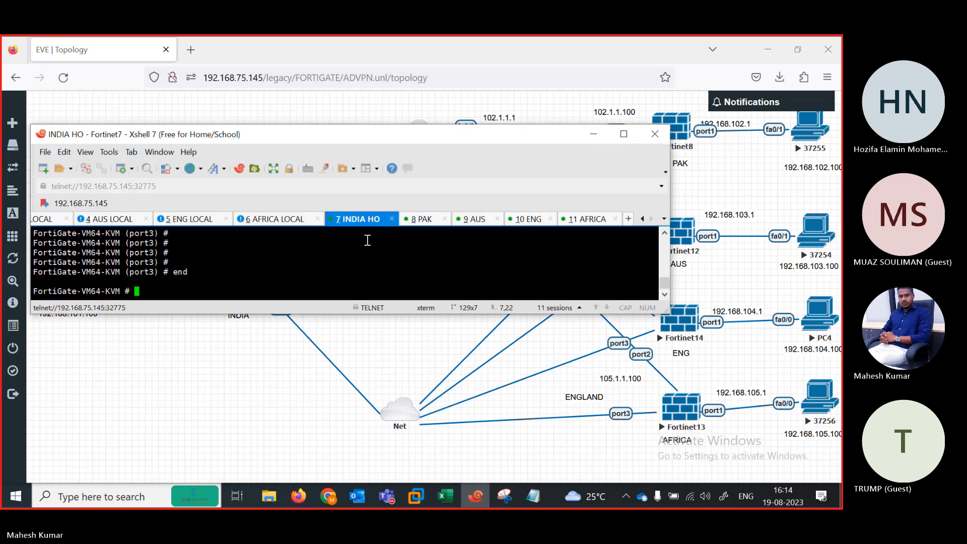
Step: On the PAK FortiGate session, list the system interface configuration and review the port3 entry
{"action": "left_click", "coordinate": [422, 220]}
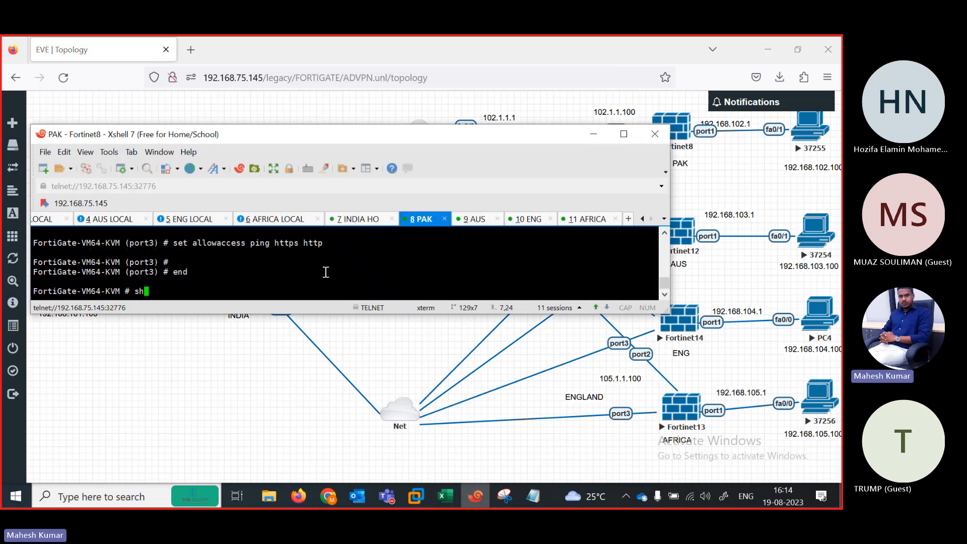
{"action": "type", "text": "show system interface ?"}
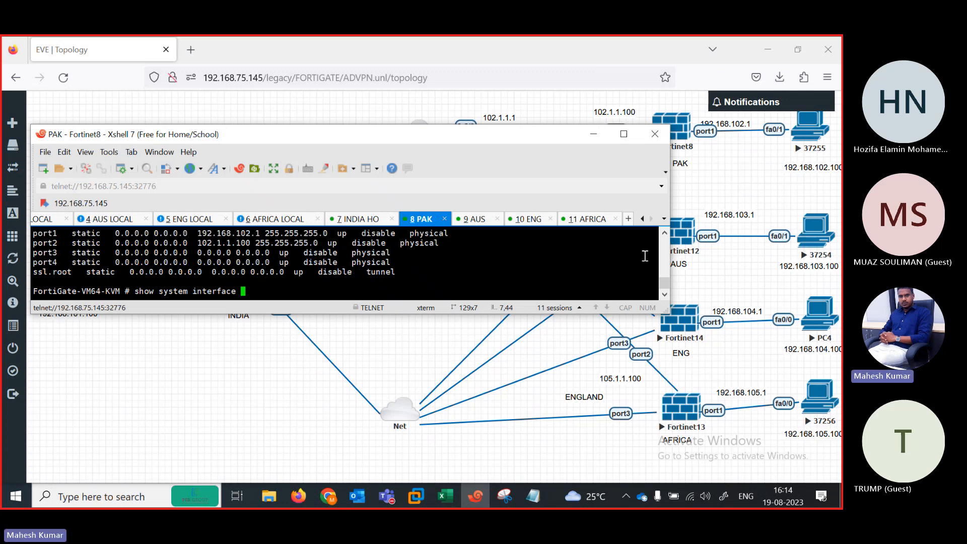
{"action": "left_click", "coordinate": [664, 233]}
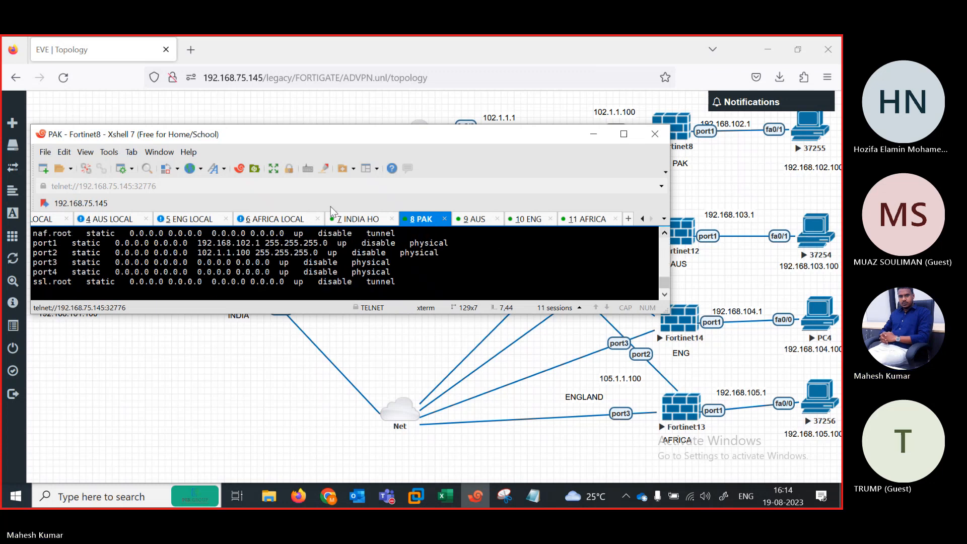
{"action": "left_click", "coordinate": [665, 234]}
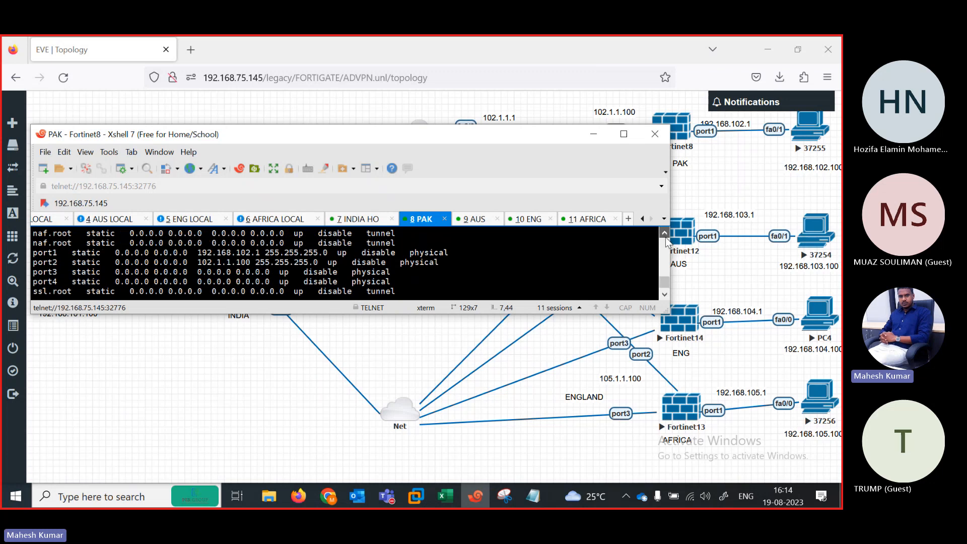
{"action": "left_click", "coordinate": [665, 237]}
{"action": "left_click", "coordinate": [666, 237]}
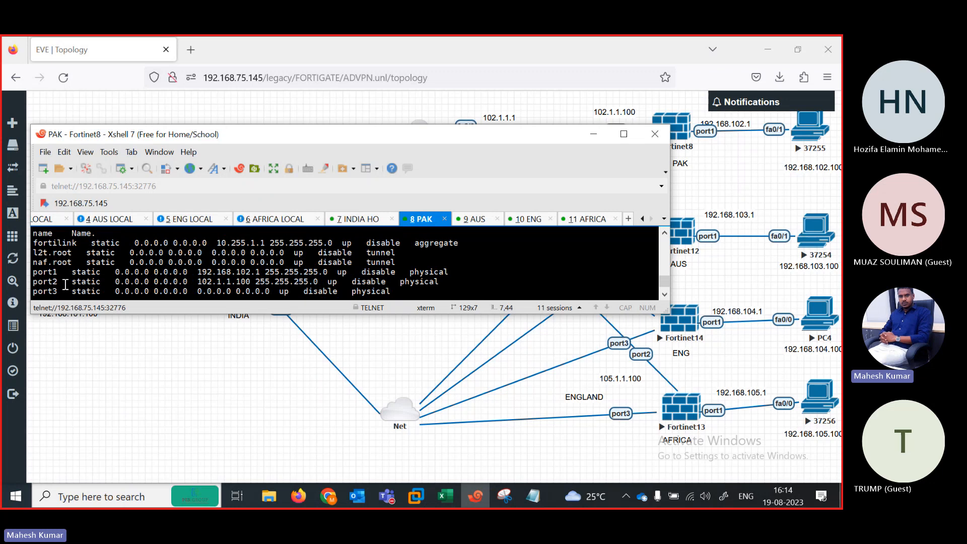
{"action": "left_click_drag", "start_coordinate": [62, 287], "coordinate": [347, 289]}
{"action": "left_click", "coordinate": [320, 285]}
{"action": "key", "text": "Return"}
{"action": "key", "text": "space"}
{"action": "key", "text": "space"}
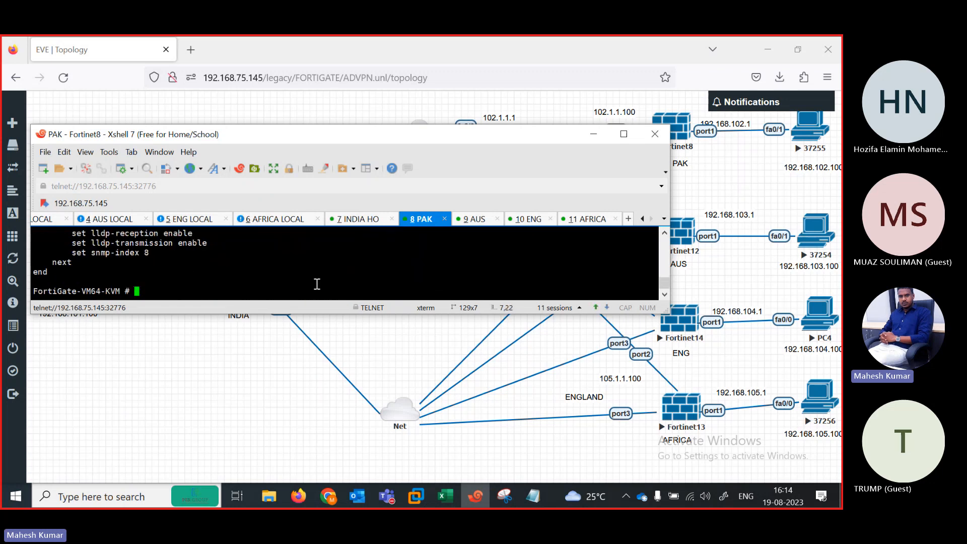
Step: Set PAK's port3 to DHCP mode with ping, HTTPS and HTTP access, then end
{"action": "type", "text": "config system interface"}
{"action": "key", "text": "Return"}
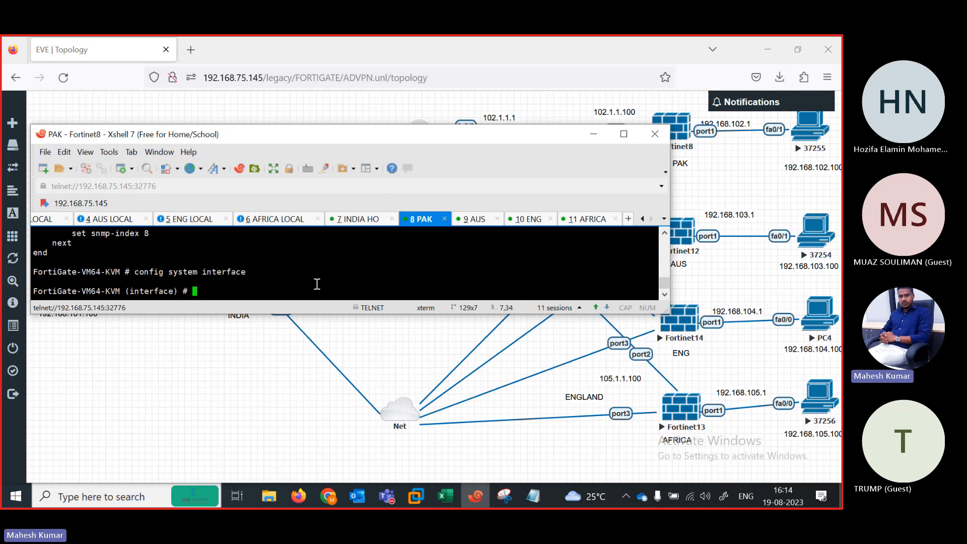
{"action": "type", "text": "edit port3"}
{"action": "key", "text": "Return"}
{"action": "type", "text": "set mode dh"}
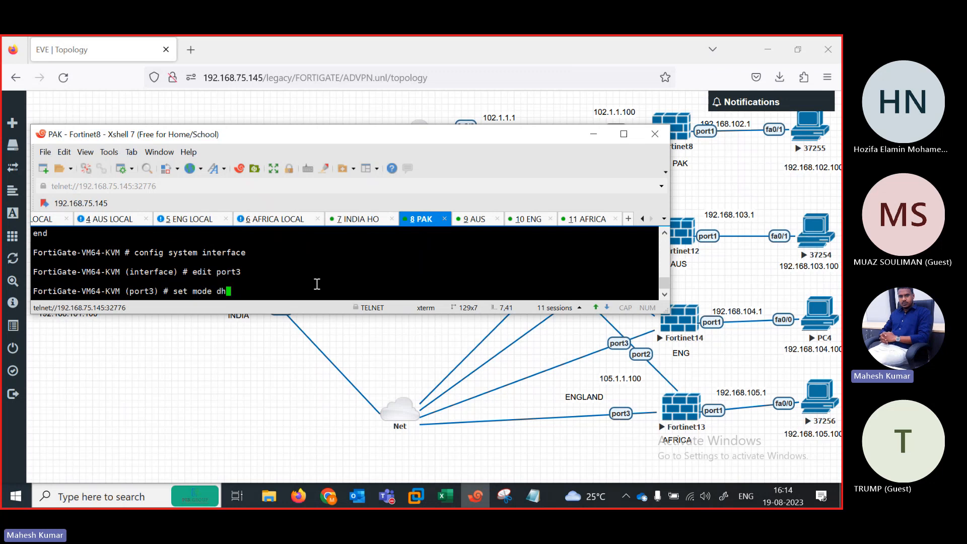
{"action": "type", "text": "cp"}
{"action": "key", "text": "Return"}
{"action": "key", "text": "Return"}
{"action": "key", "text": "Return"}
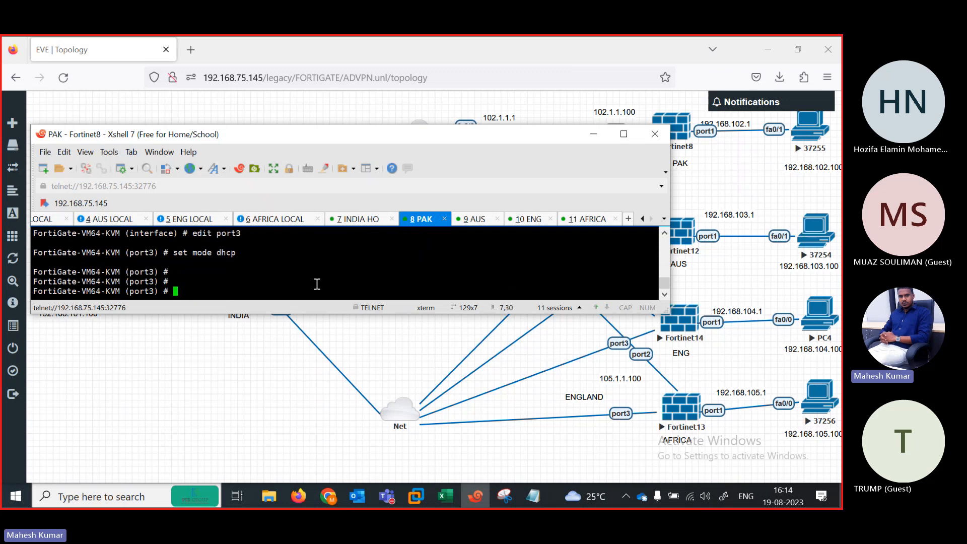
{"action": "type", "text": "set allowaccess ping h"}
{"action": "key", "text": "Return"}
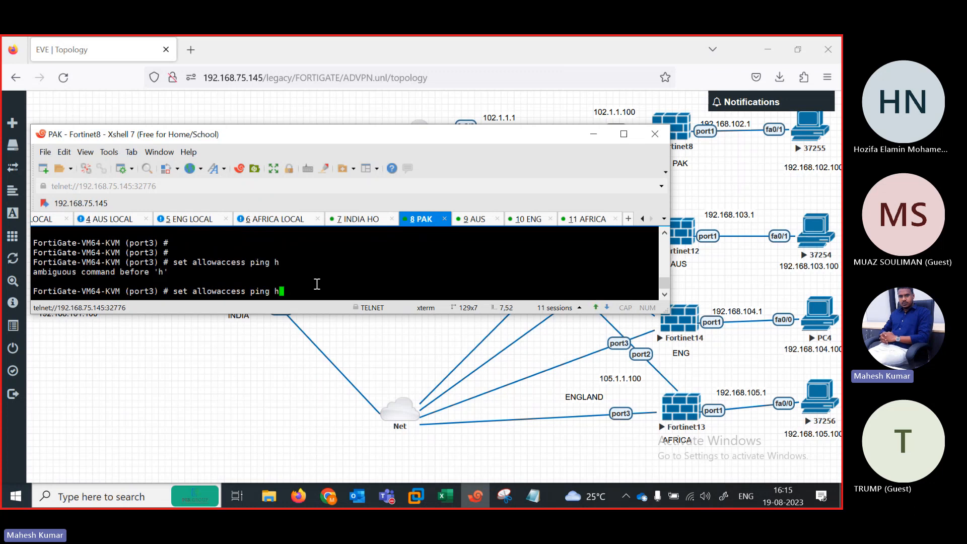
{"action": "type", "text": "ttps http"}
{"action": "key", "text": "Return"}
{"action": "key", "text": "Return"}
{"action": "type", "text": "end"}
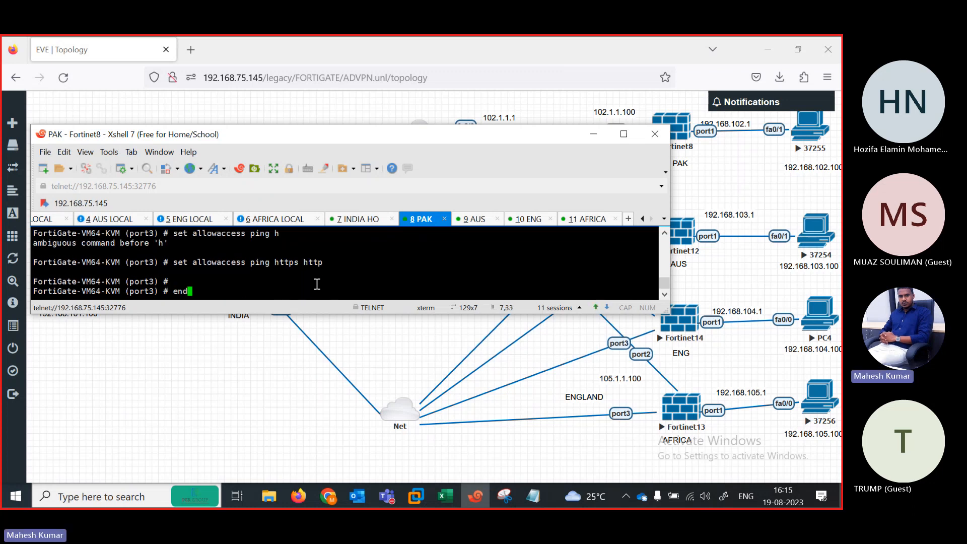
{"action": "key", "text": "Return"}
Step: Run show system interface on INDIA HO to check port3's DHCP address, then open a new Firefox tab
{"action": "left_click", "coordinate": [362, 219]}
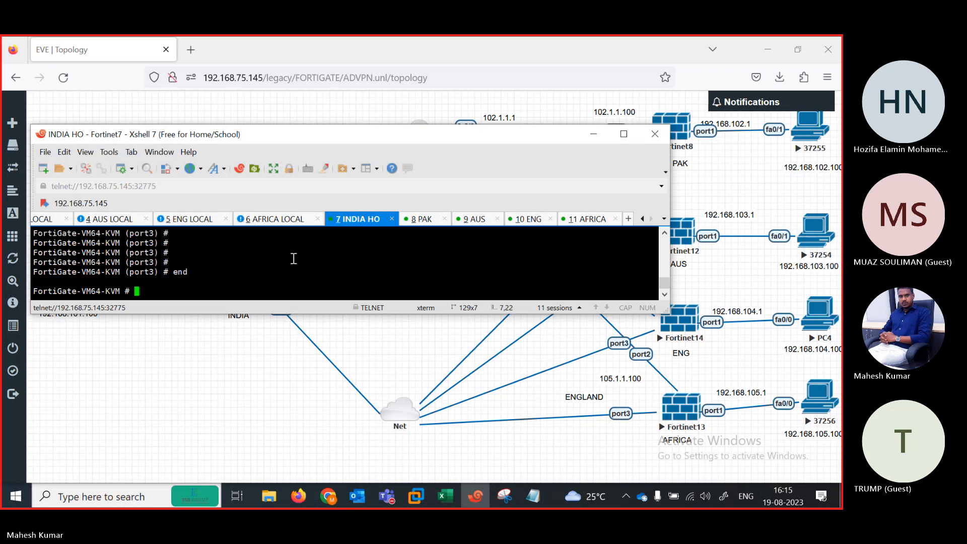
{"action": "key", "text": "Return"}
{"action": "type", "text": "show system interface"}
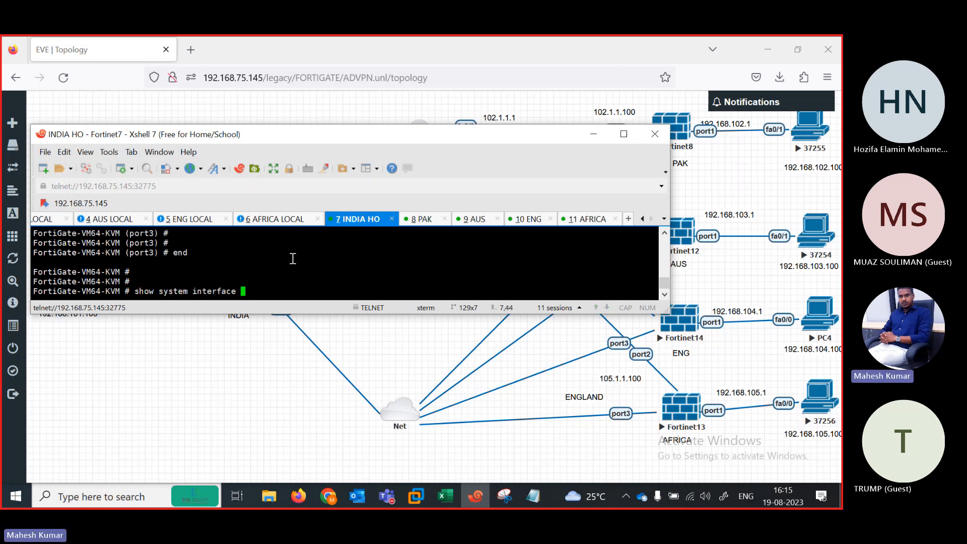
{"action": "key", "text": "question"}
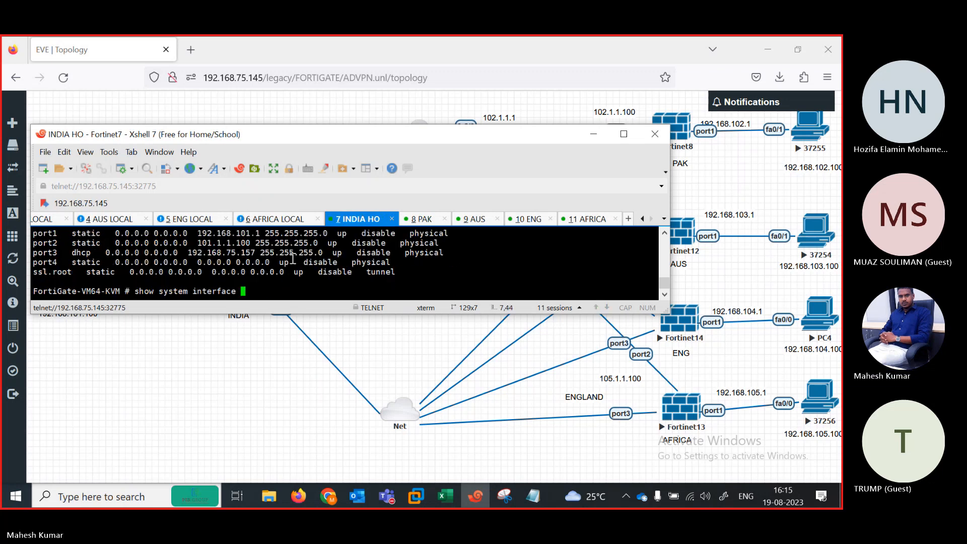
{"action": "left_click", "coordinate": [205, 50]}
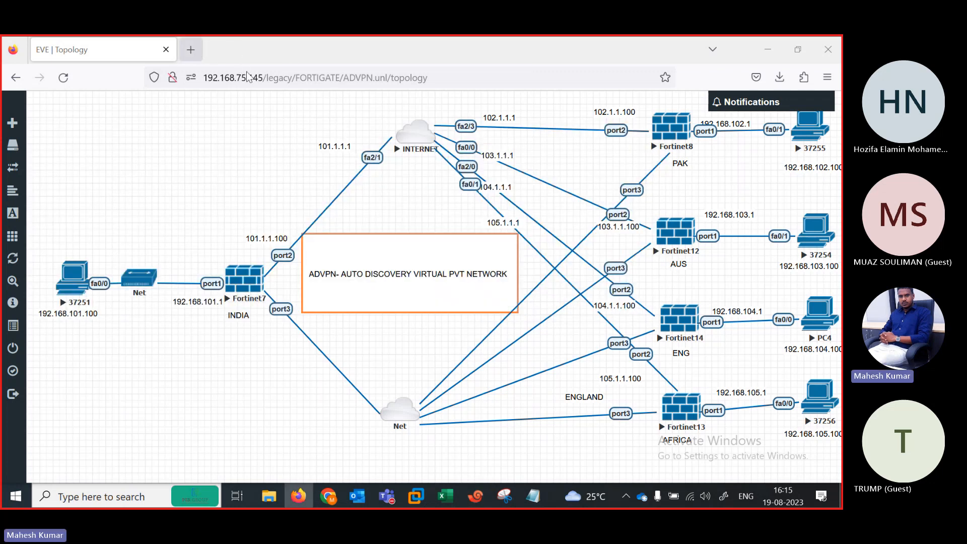
{"action": "left_click", "coordinate": [197, 53]}
Step: Browse to 192.168.75.157, log in as admin, and dismiss the save-login, setup and FortiOS overview prompts
{"action": "type", "text": "19"}
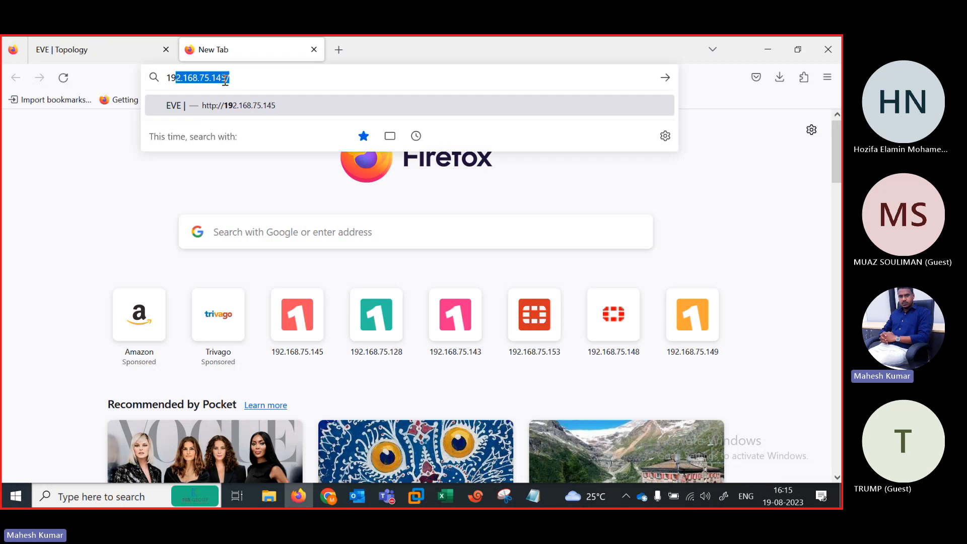
{"action": "type", "text": "2.168.75.1"}
{"action": "type", "text": "57"}
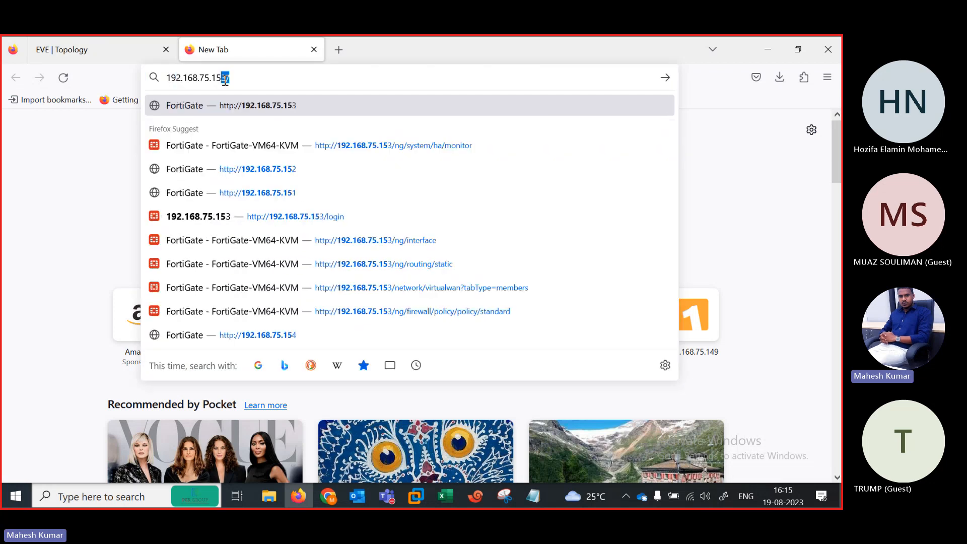
{"action": "key", "text": "Return"}
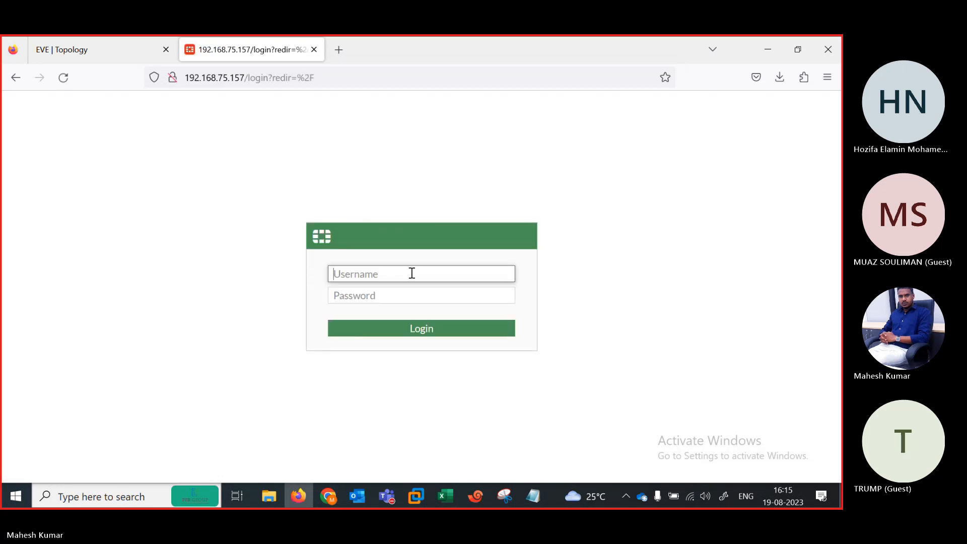
{"action": "type", "text": "admin"}
{"action": "key", "text": "Return"}
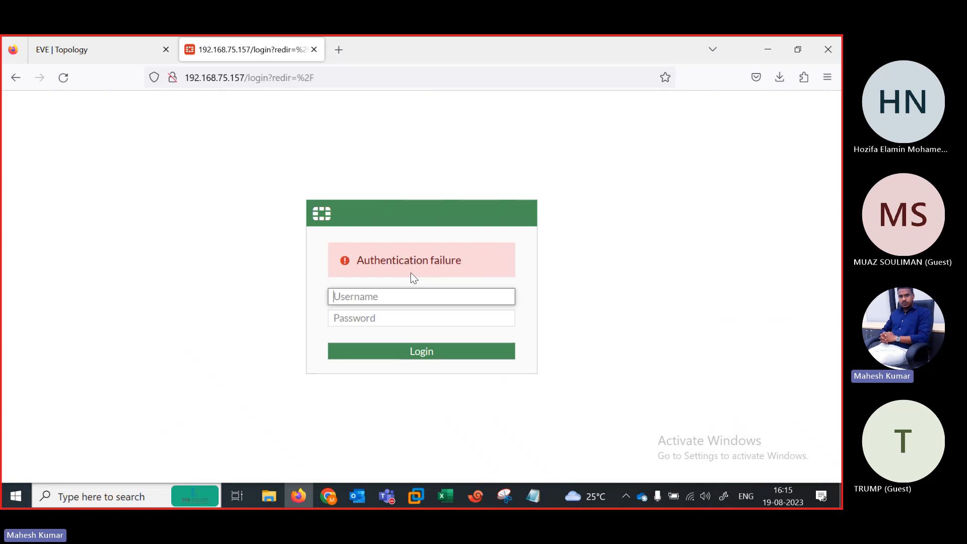
{"action": "type", "text": "admin"}
{"action": "key", "text": "Tab"}
{"action": "type", "text": "admin"}
{"action": "key", "text": "Return"}
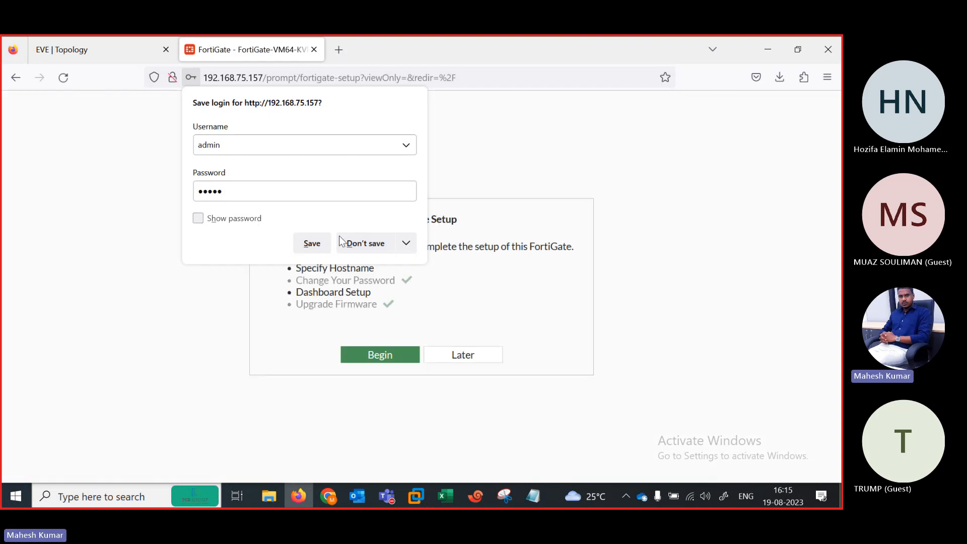
{"action": "left_click", "coordinate": [353, 242]}
{"action": "left_click", "coordinate": [471, 355]}
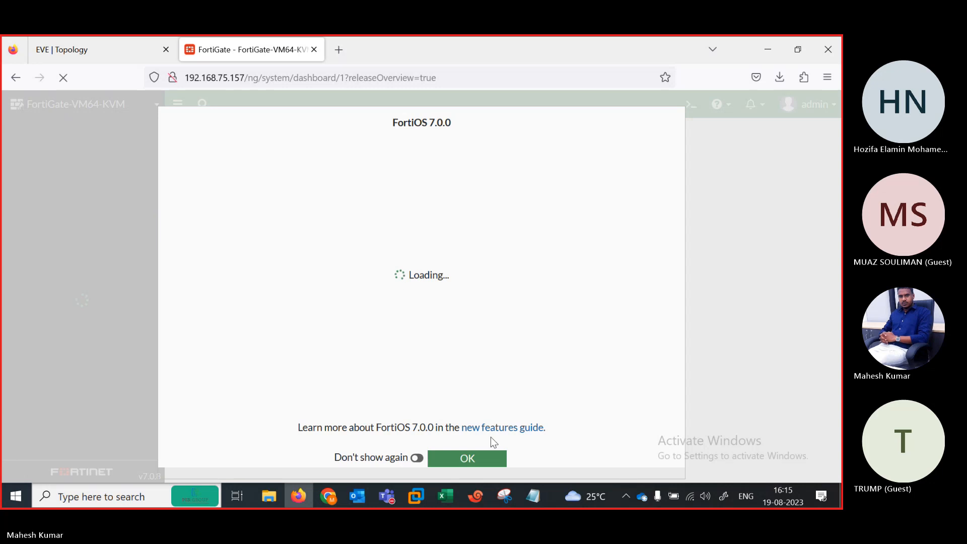
{"action": "left_click", "coordinate": [460, 457]}
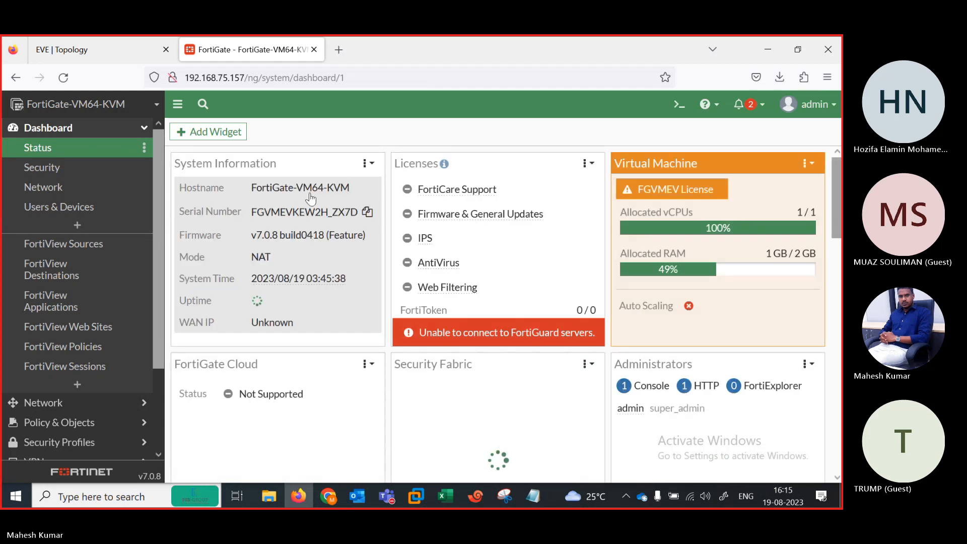
Step: Change the FortiGate host name to FortiGate-INDIA in system settings and apply it
{"action": "mouse_move", "coordinate": [270, 191]}
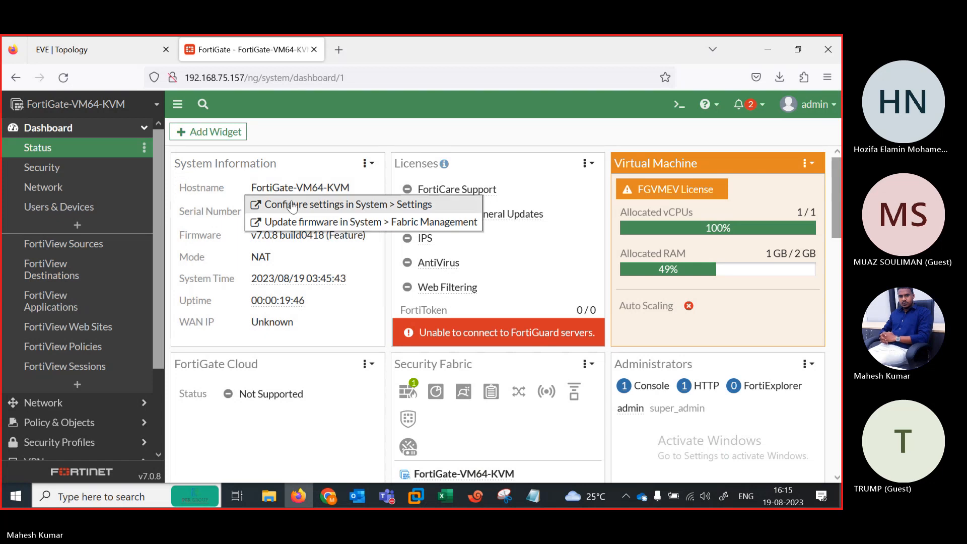
{"action": "left_click", "coordinate": [293, 205]}
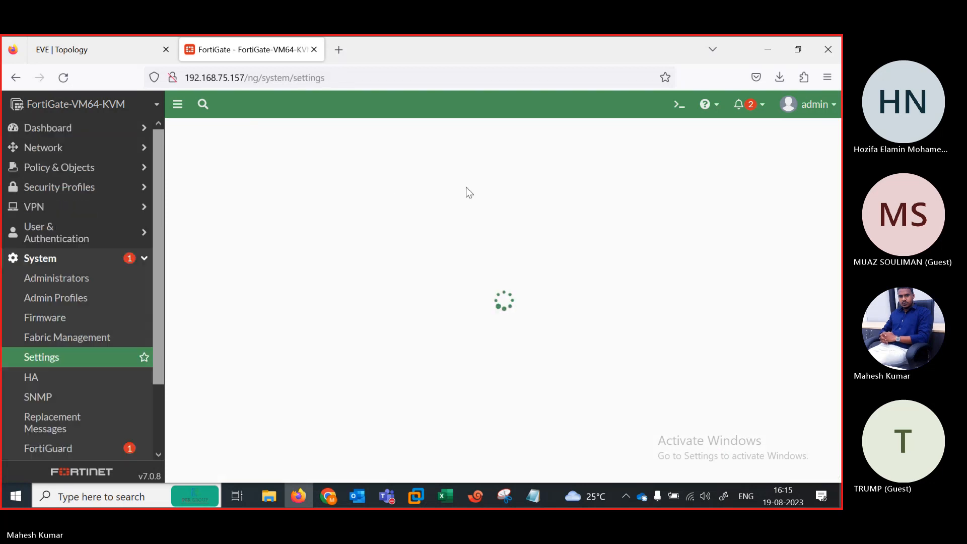
{"action": "left_click_drag", "start_coordinate": [364, 163], "coordinate": [290, 166]}
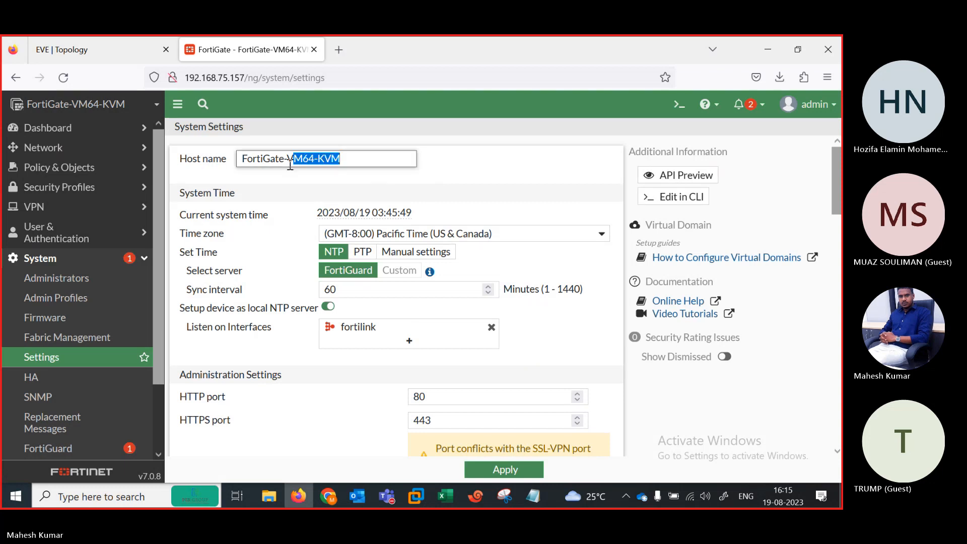
{"action": "type", "text": "INDIA"}
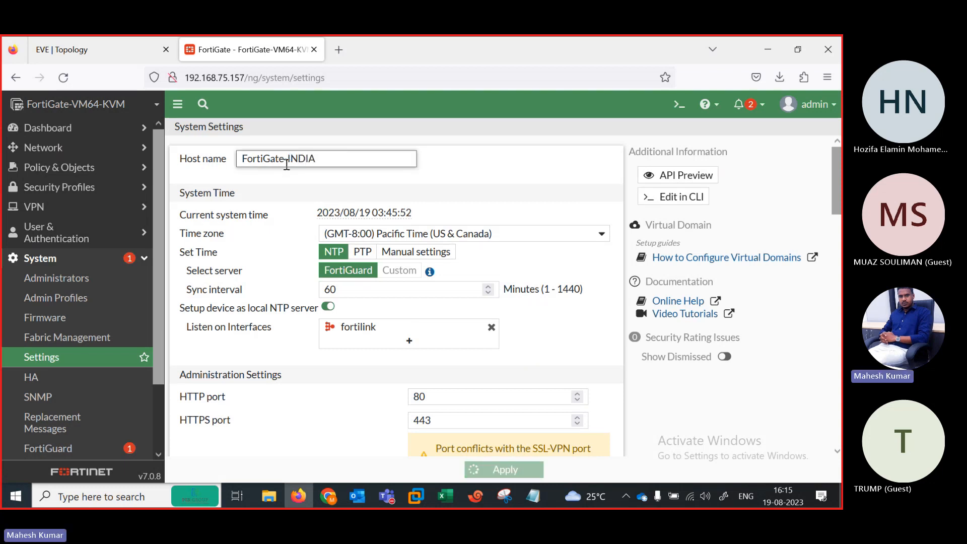
{"action": "left_click", "coordinate": [475, 470]}
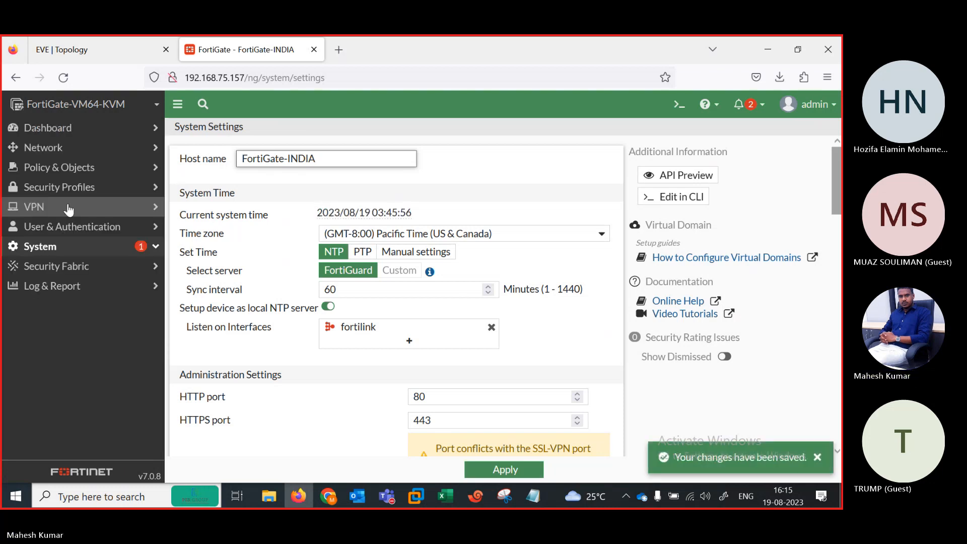
{"action": "left_click", "coordinate": [60, 149]}
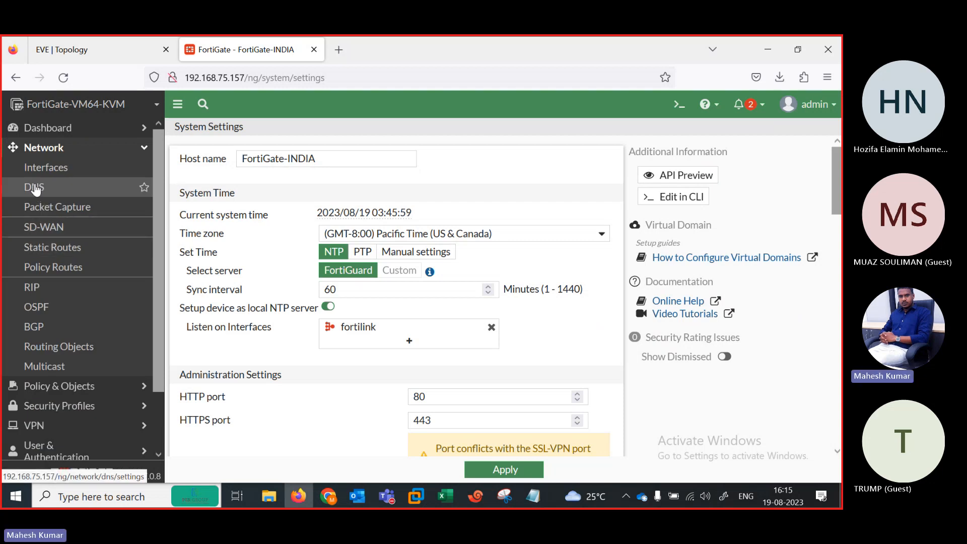
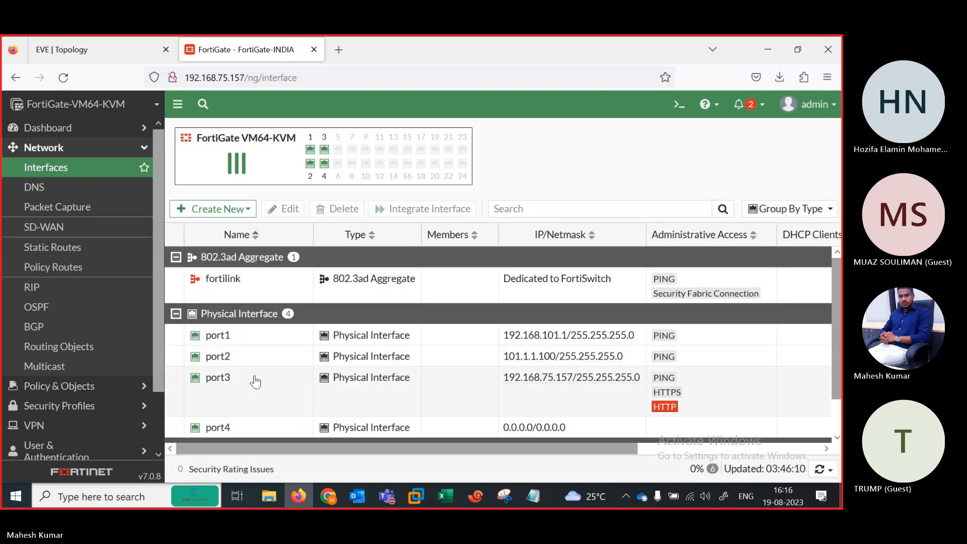
Step: Switch FortiGate-INDIA's port3 to Manual addressing 192.168.75.157/255.255.255.0 and confirm the change
{"action": "double_click", "coordinate": [255, 378]}
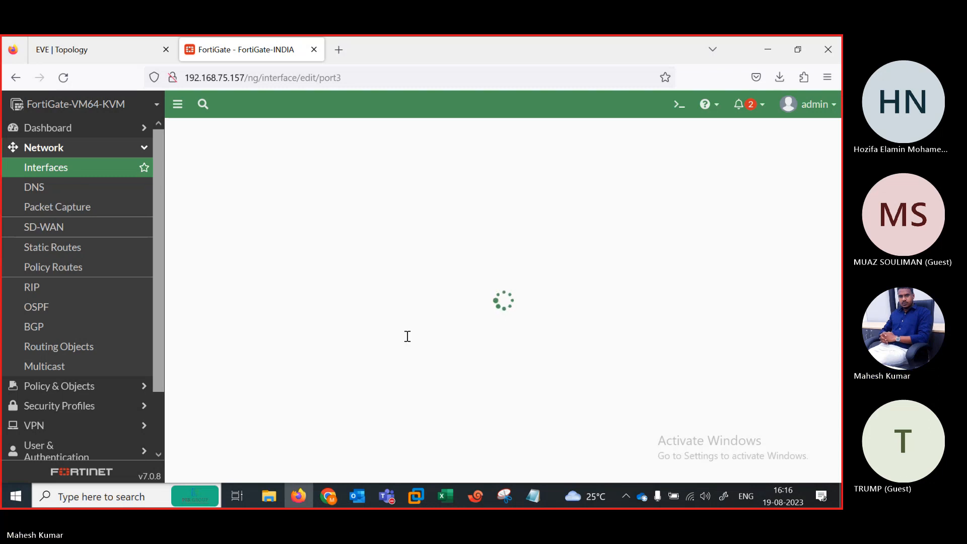
{"action": "left_click", "coordinate": [382, 315]}
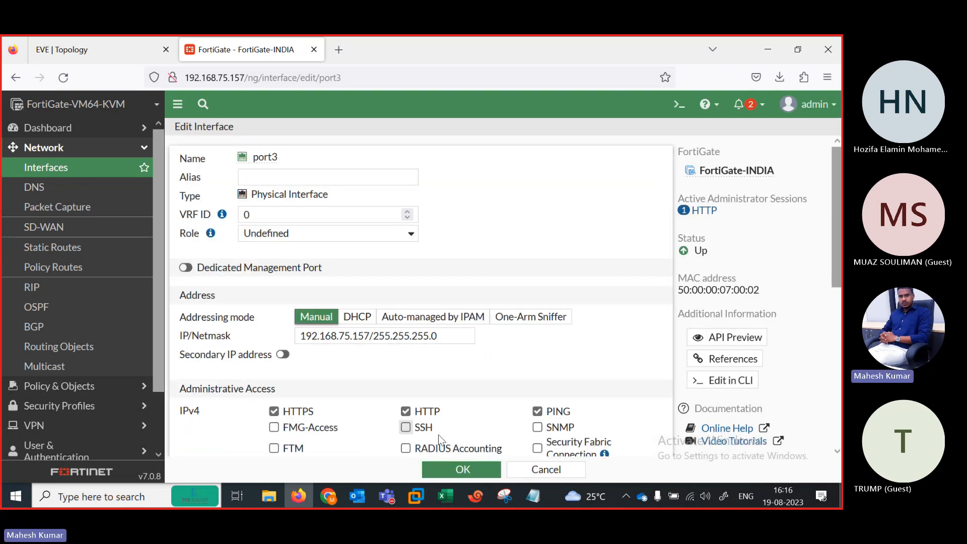
{"action": "left_click", "coordinate": [451, 469]}
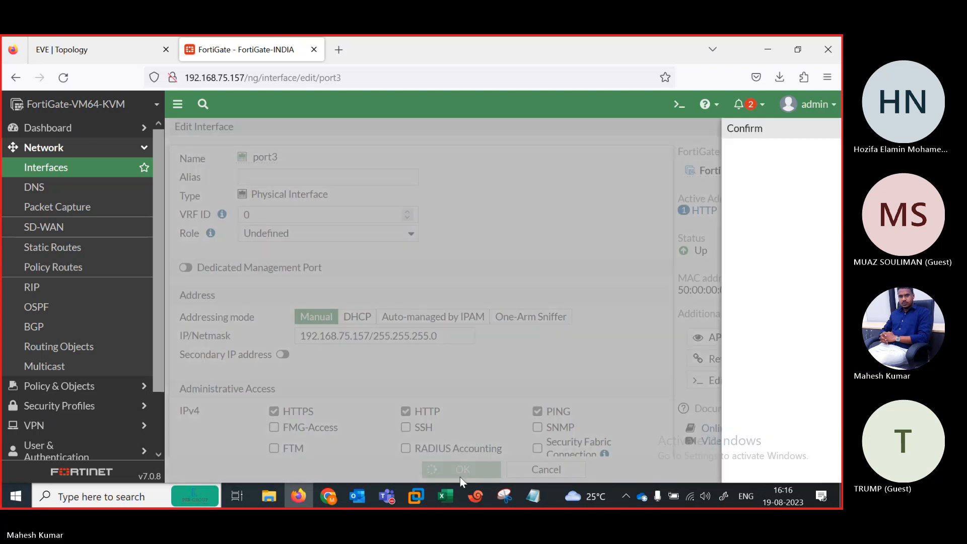
{"action": "left_click", "coordinate": [481, 495]}
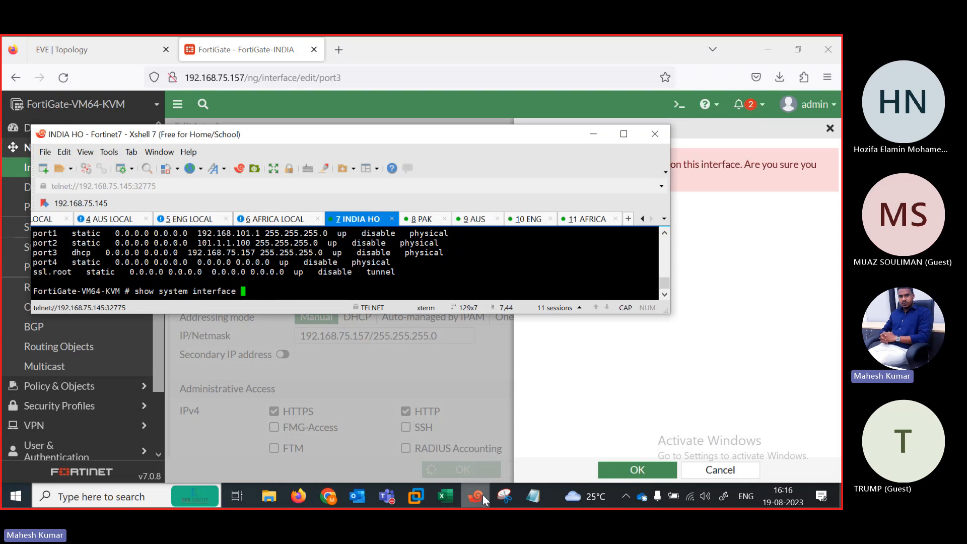
{"action": "left_click", "coordinate": [626, 471]}
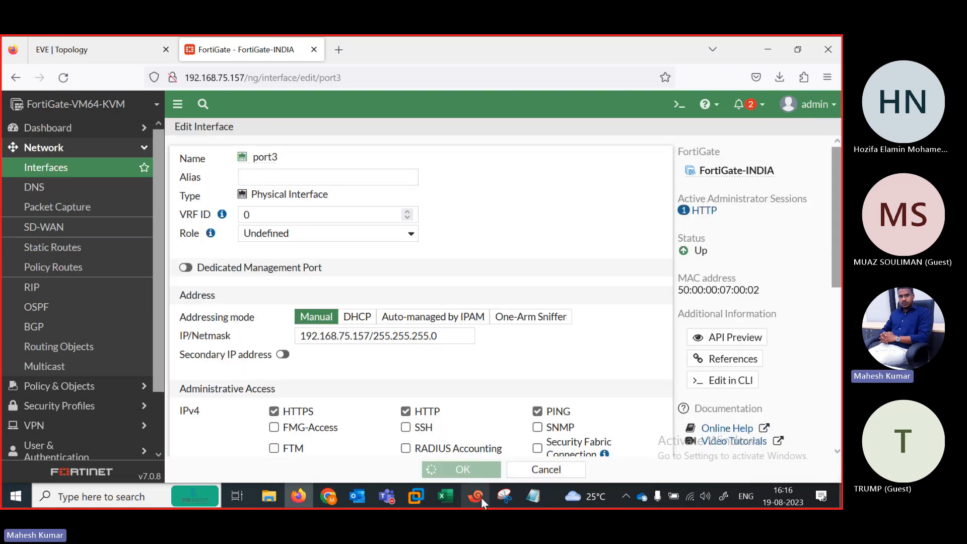
{"action": "left_click", "coordinate": [481, 497]}
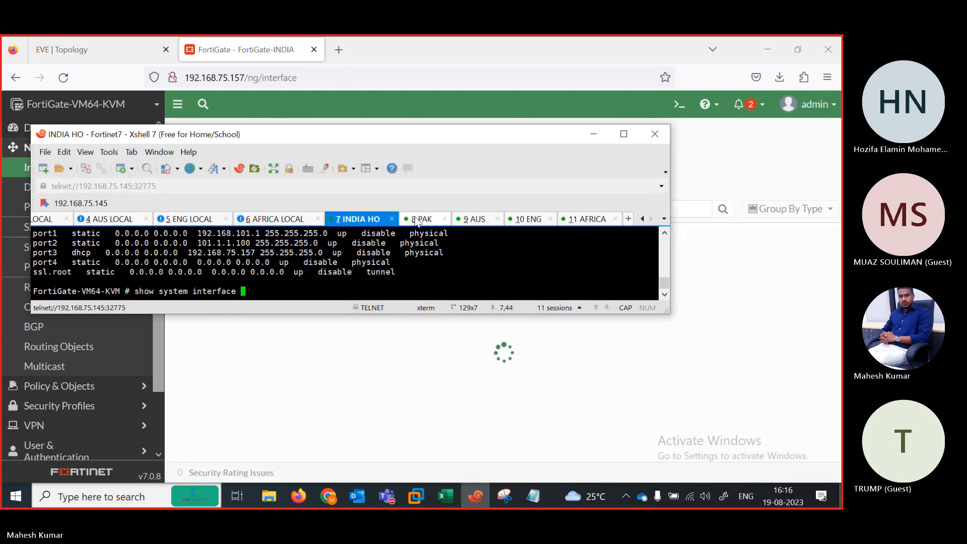
Step: Run show system interface on the PAK firewall to find port3's DHCP address 192.168.75.158
{"action": "type", "text": "SHSY"}
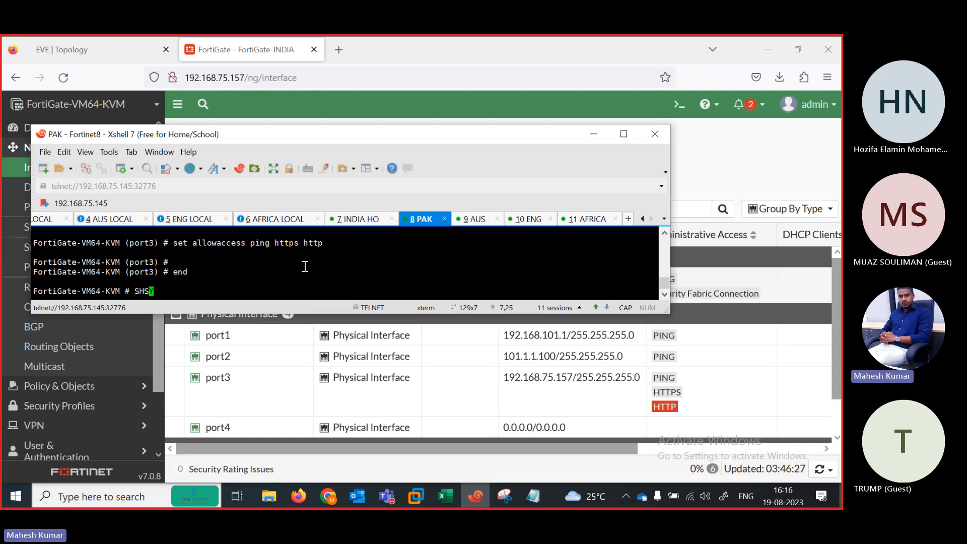
{"action": "type", "text": "show "}
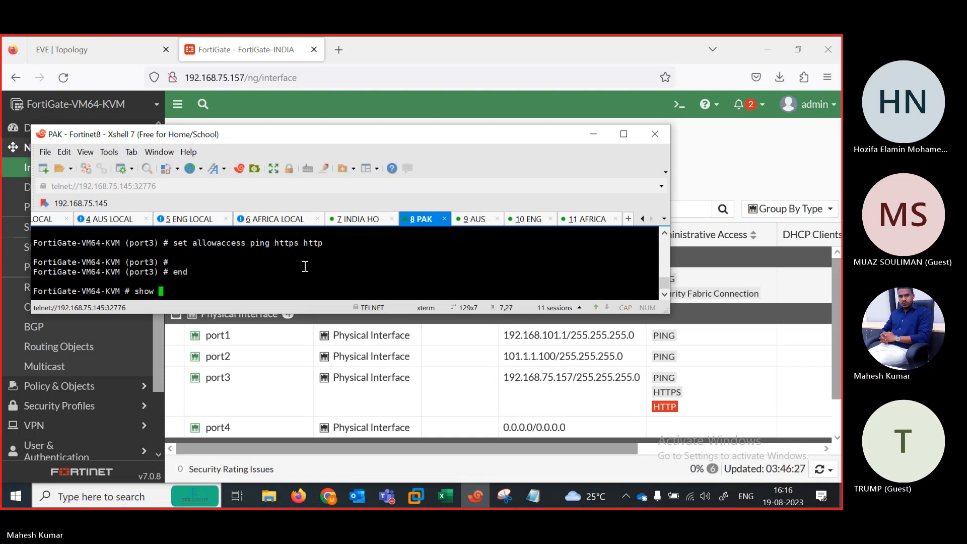
{"action": "type", "text": "system interface"}
{"action": "key", "text": "question"}
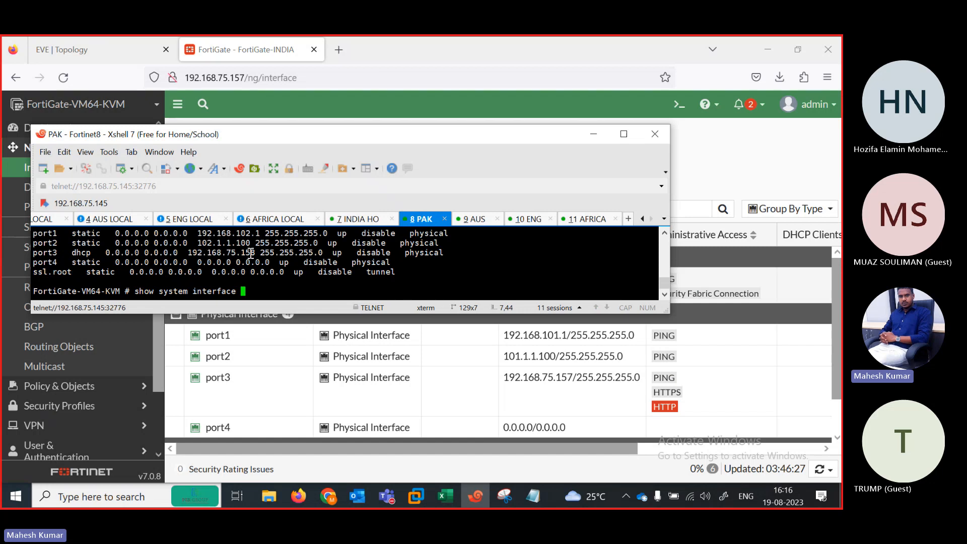
Step: Open a new browser tab and load the FortiGate at 192.168.75.158
{"action": "left_click", "coordinate": [338, 50]}
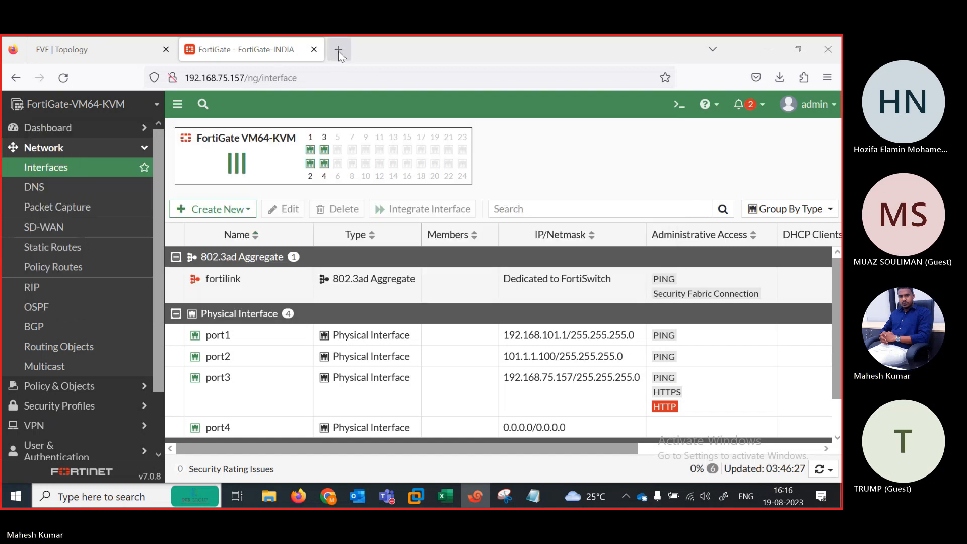
{"action": "left_click", "coordinate": [338, 50]}
{"action": "type", "text": "192.168.75.1"}
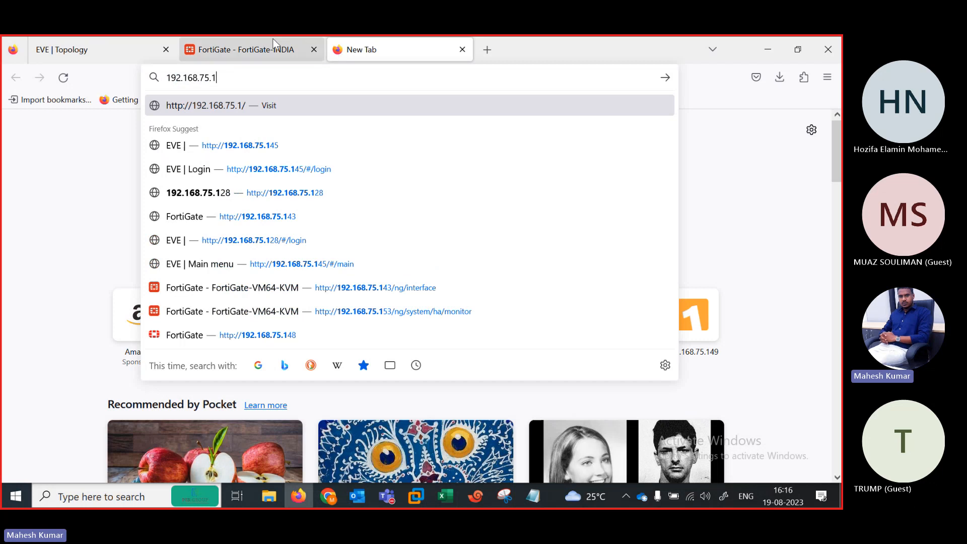
{"action": "left_click", "coordinate": [274, 44]}
{"action": "left_click", "coordinate": [356, 44]}
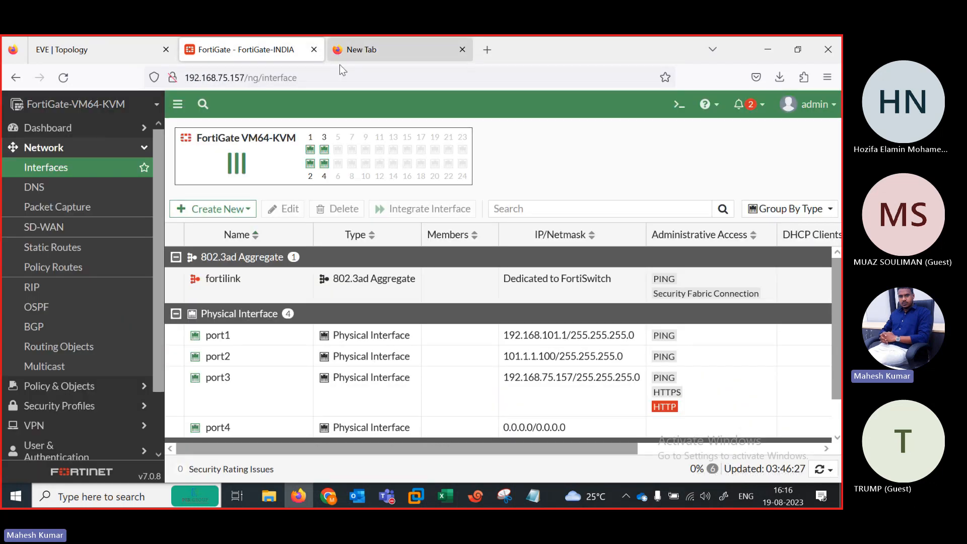
{"action": "type", "text": "4"}
{"action": "key", "text": "BackSpace"}
{"action": "key", "text": "BackSpace"}
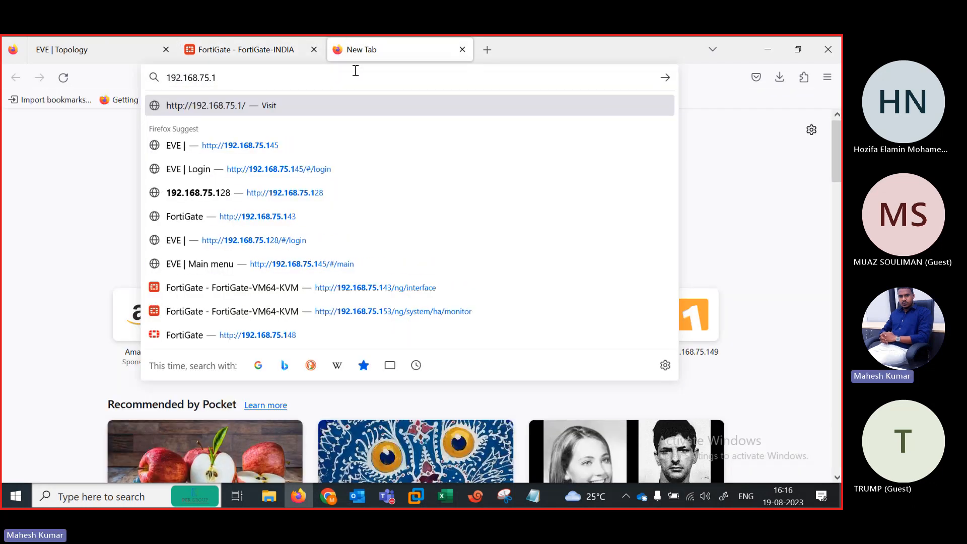
{"action": "type", "text": "58"}
{"action": "key", "text": "Return"}
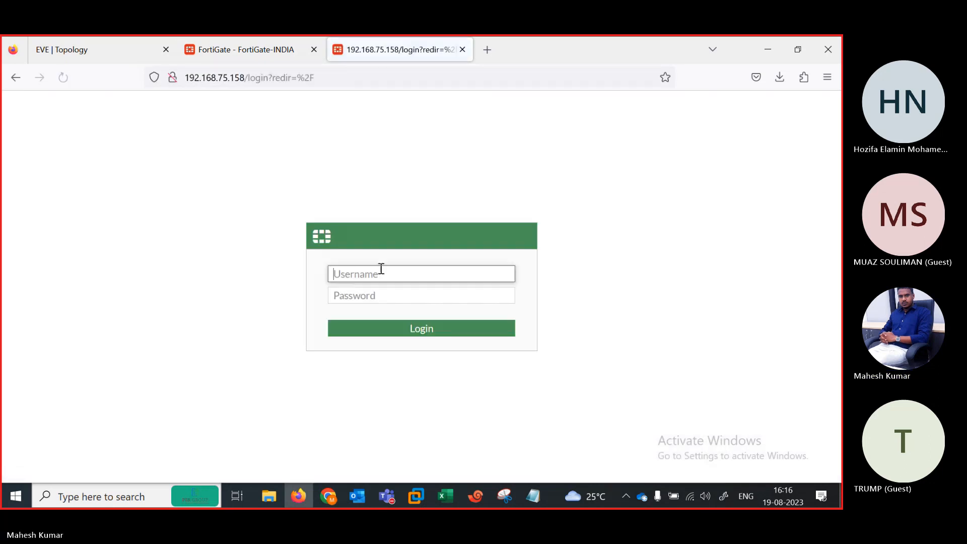
Step: Log in with the admin username and password, declining to save the login
{"action": "type", "text": "admin"}
{"action": "key", "text": "Tab"}
{"action": "type", "text": "••••"}
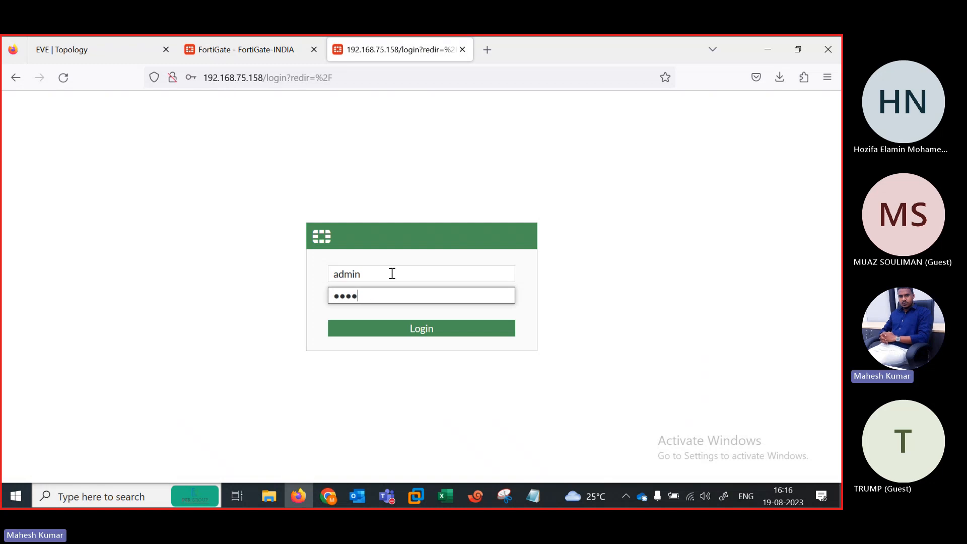
{"action": "type", "text": "•"}
{"action": "key", "text": "Return"}
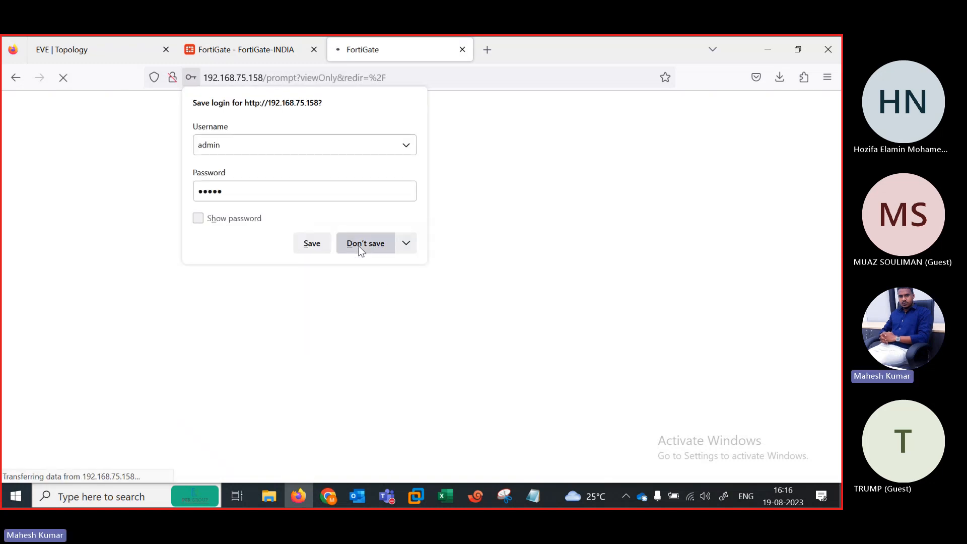
{"action": "left_click", "coordinate": [369, 242]}
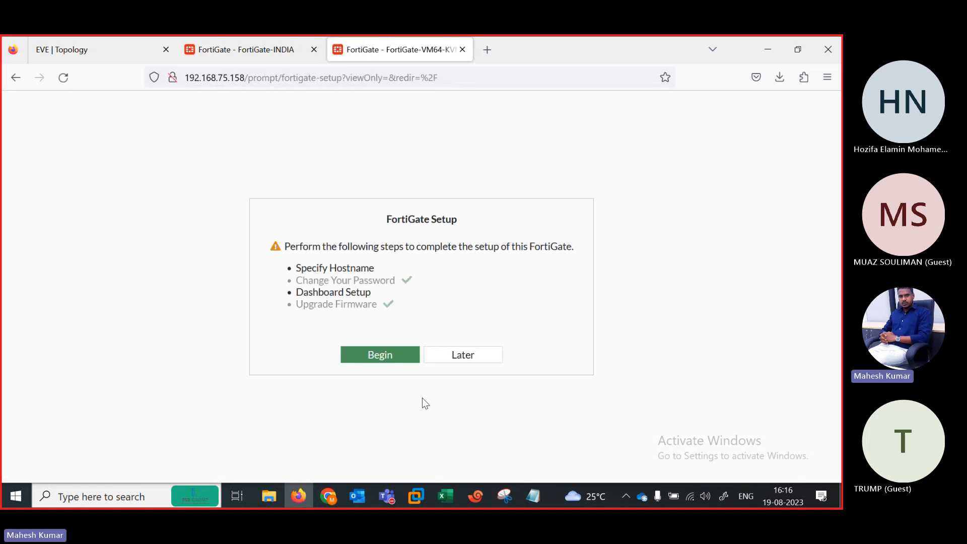
Step: Skip the setup and FortiOS release prompts and go to the Network interfaces list
{"action": "left_click", "coordinate": [457, 354]}
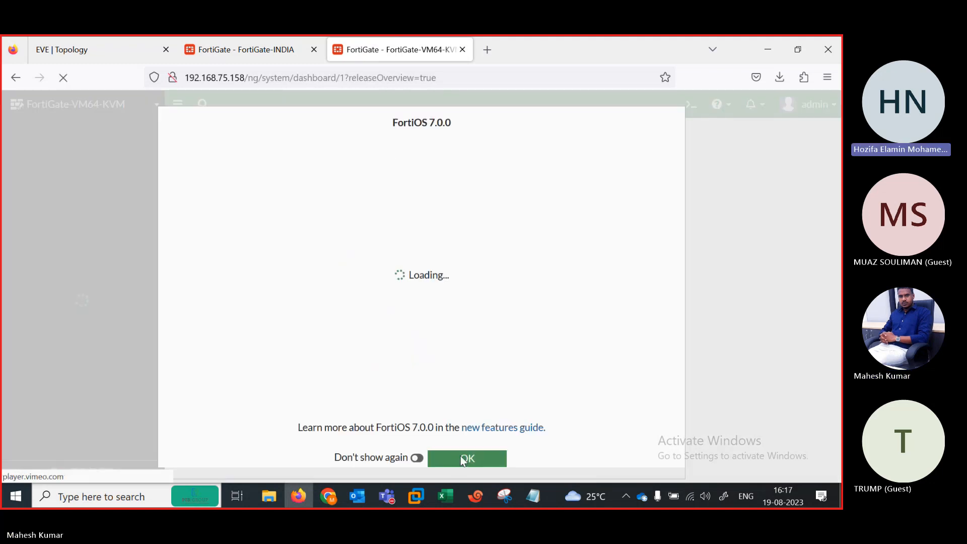
{"action": "left_click", "coordinate": [462, 459]}
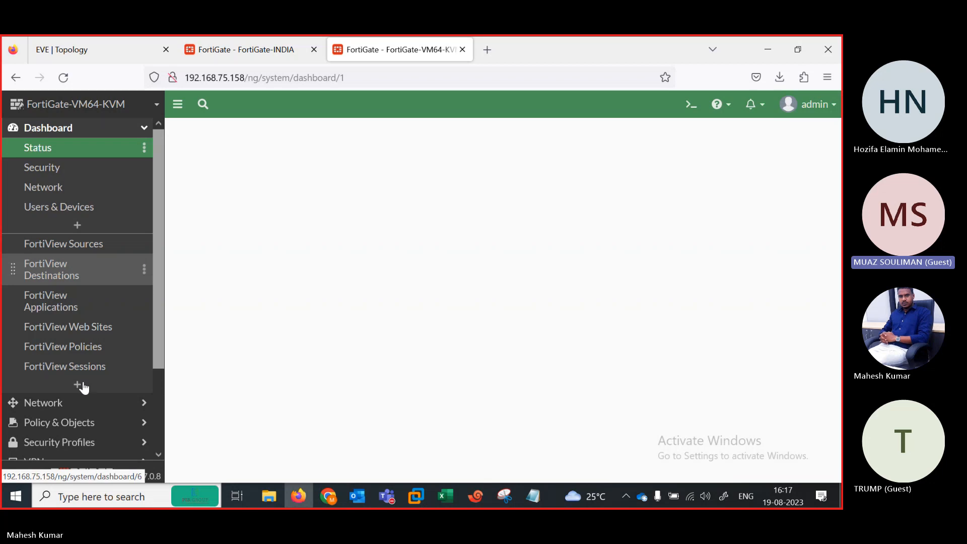
{"action": "left_click", "coordinate": [59, 404]}
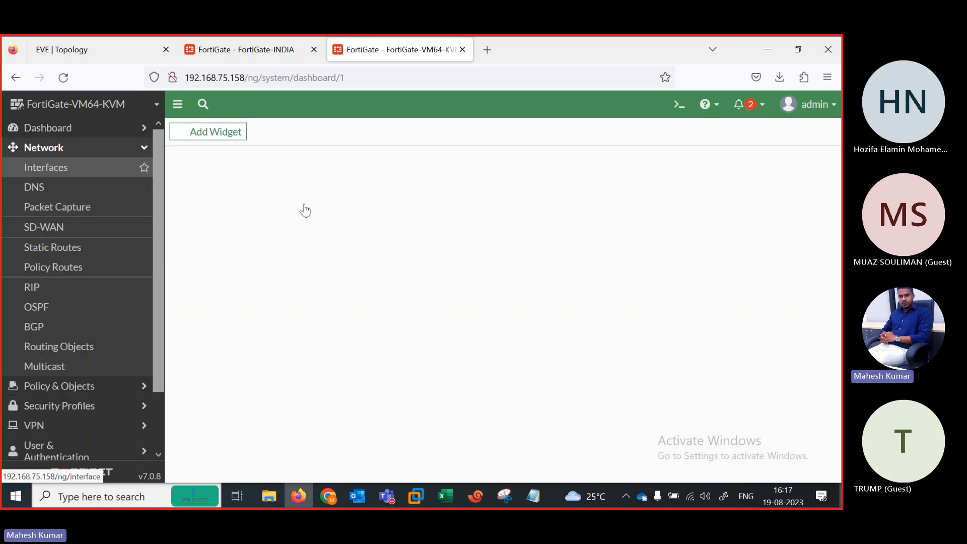
{"action": "left_click", "coordinate": [46, 167]}
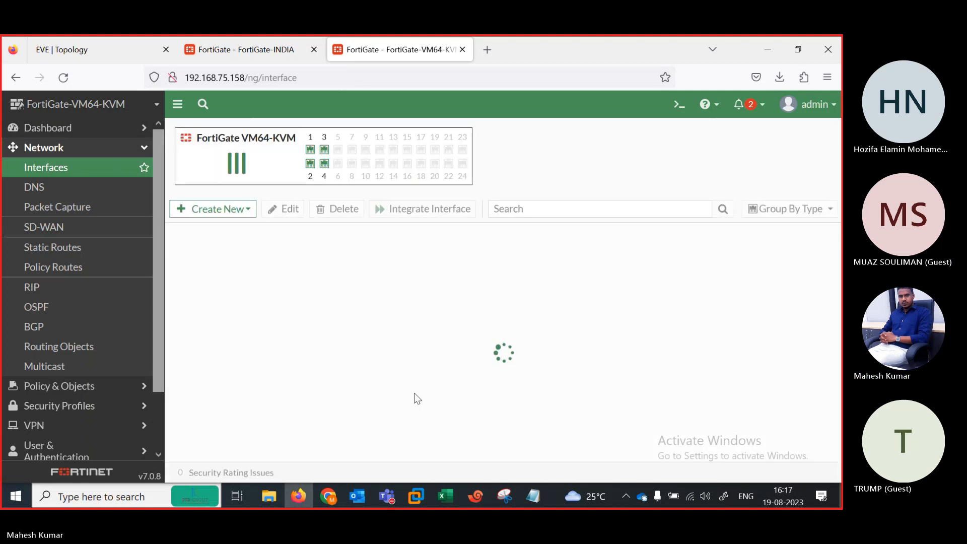
Step: Set port3 to Manual addressing 192.168.75.158/255.255.255.0, confirm, and return to the dashboard
{"action": "double_click", "coordinate": [280, 394]}
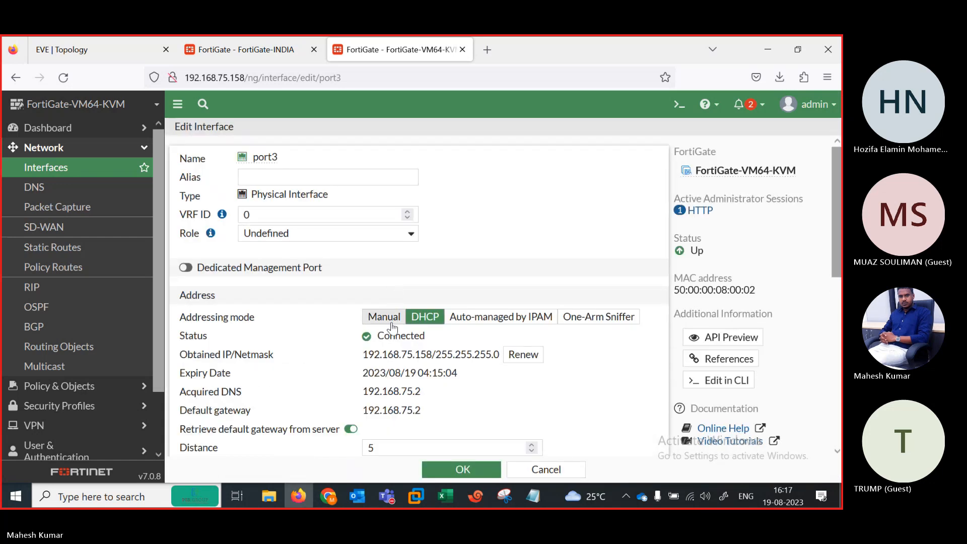
{"action": "left_click", "coordinate": [387, 320]}
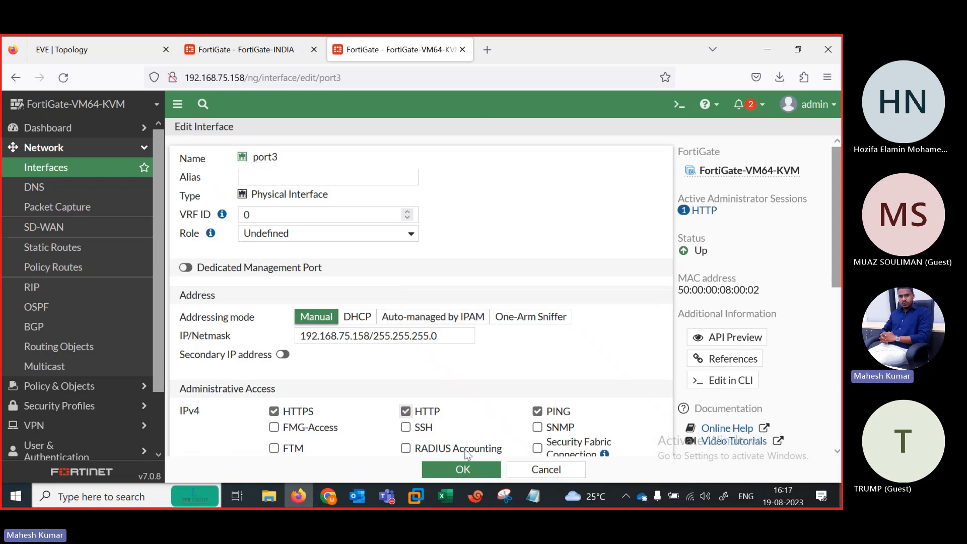
{"action": "left_click", "coordinate": [445, 466]}
{"action": "left_click", "coordinate": [626, 471]}
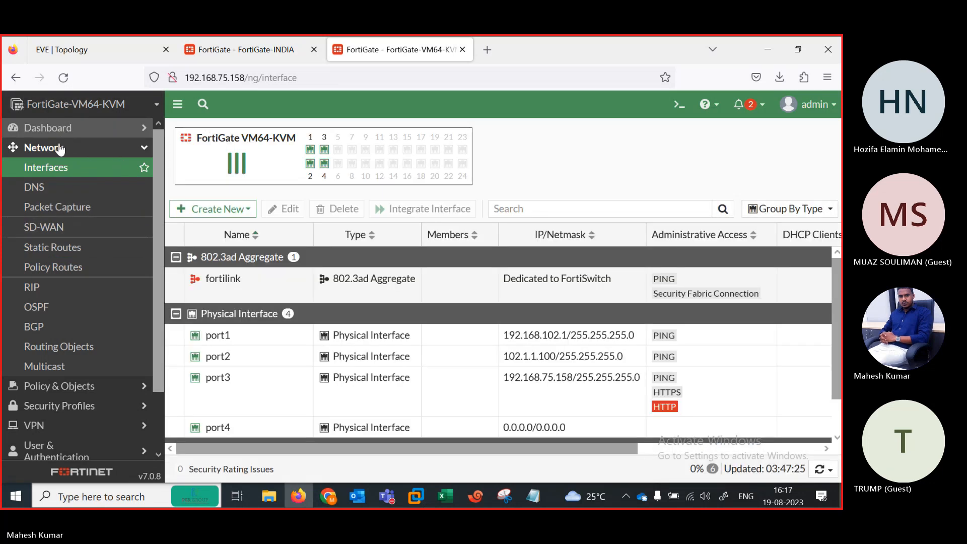
{"action": "left_click", "coordinate": [55, 128]}
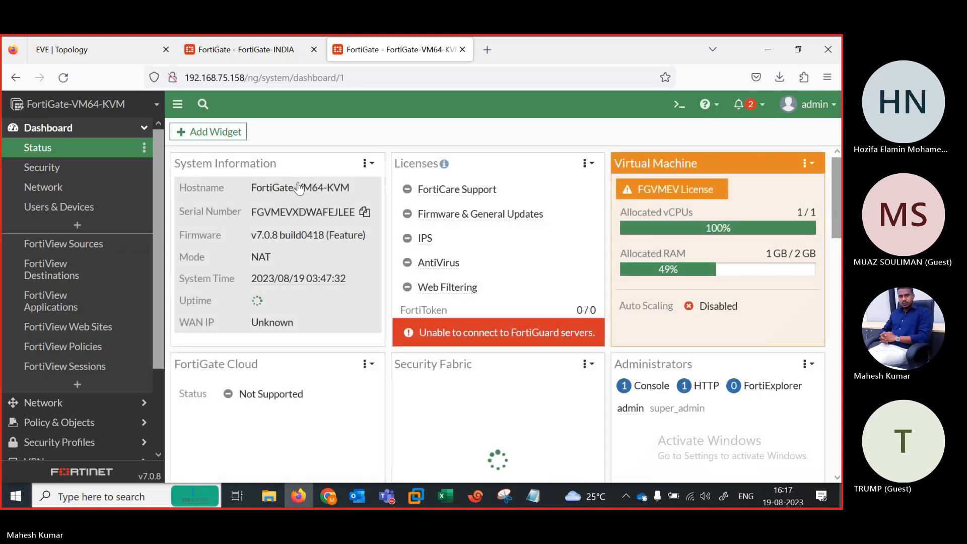
Step: Rename the 192.168.75.158 unit's host name to FortiGate-PAK, apply, and return to the EVE topology
{"action": "left_click", "coordinate": [336, 193]}
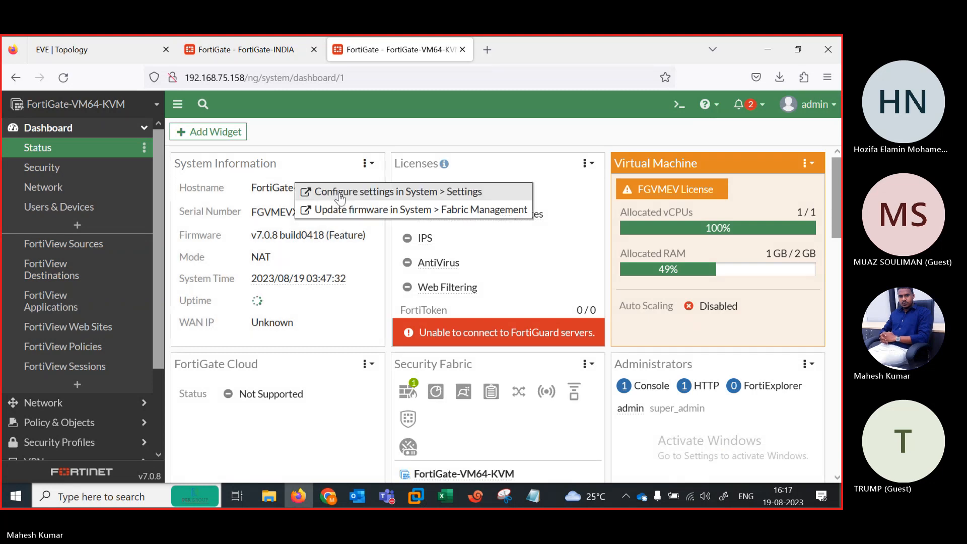
{"action": "left_click", "coordinate": [340, 192]}
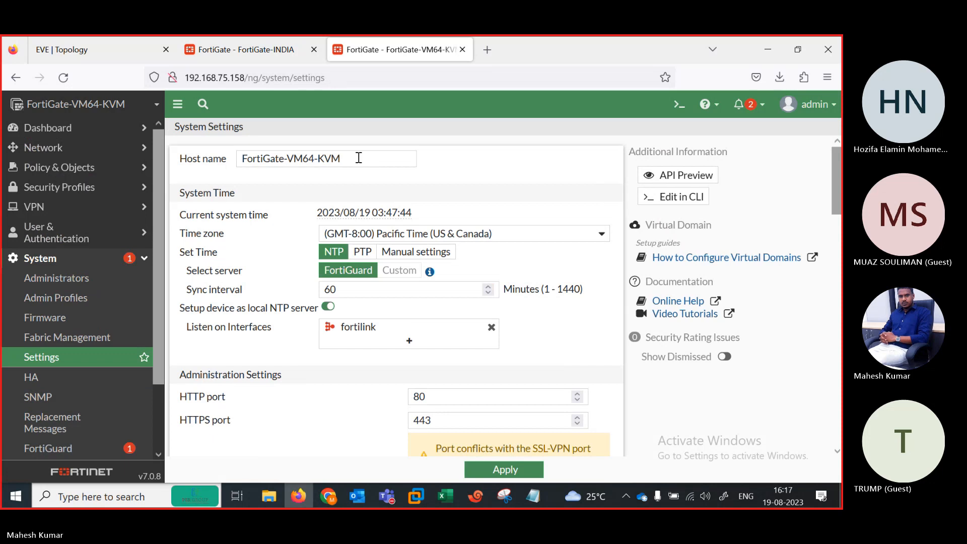
{"action": "left_click_drag", "start_coordinate": [358, 157], "coordinate": [293, 157]}
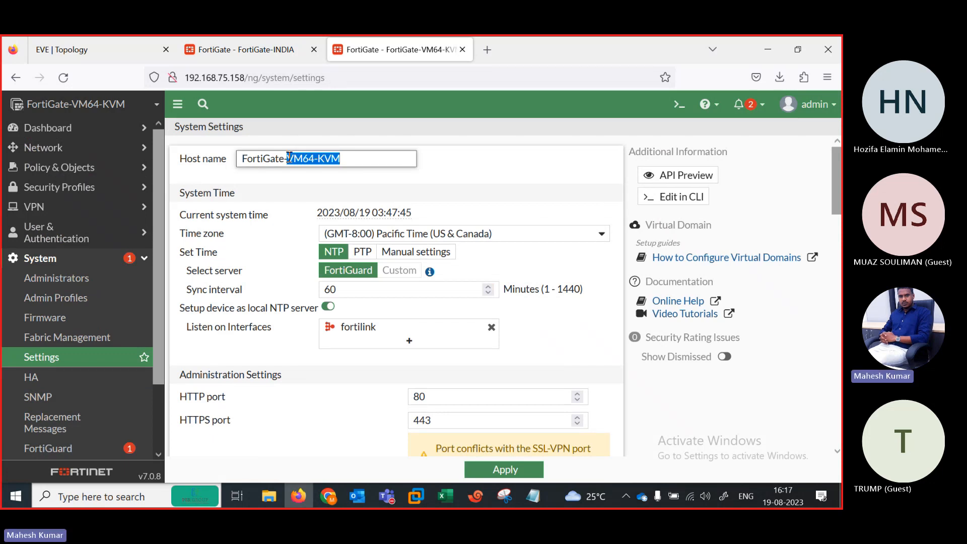
{"action": "type", "text": "PAK"}
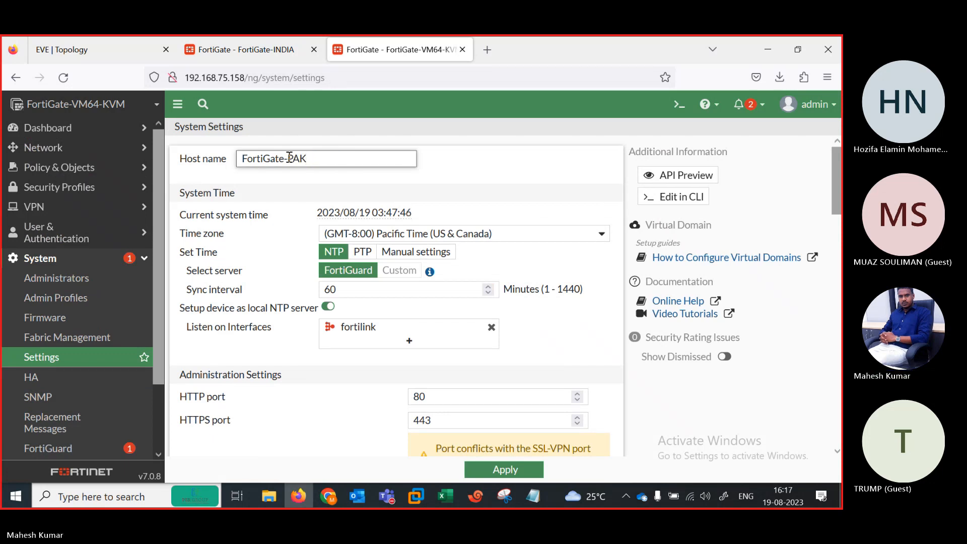
{"action": "left_click", "coordinate": [506, 473]}
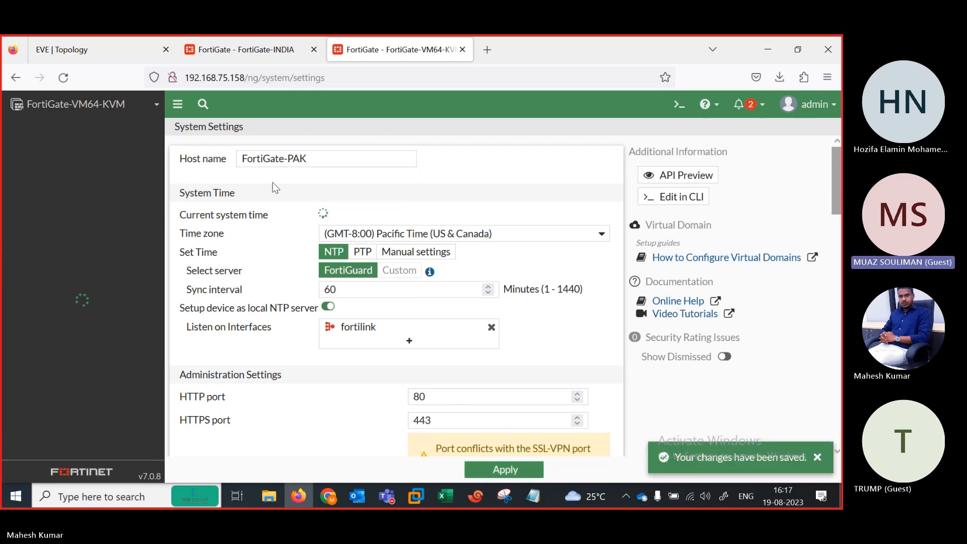
{"action": "left_click", "coordinate": [84, 52]}
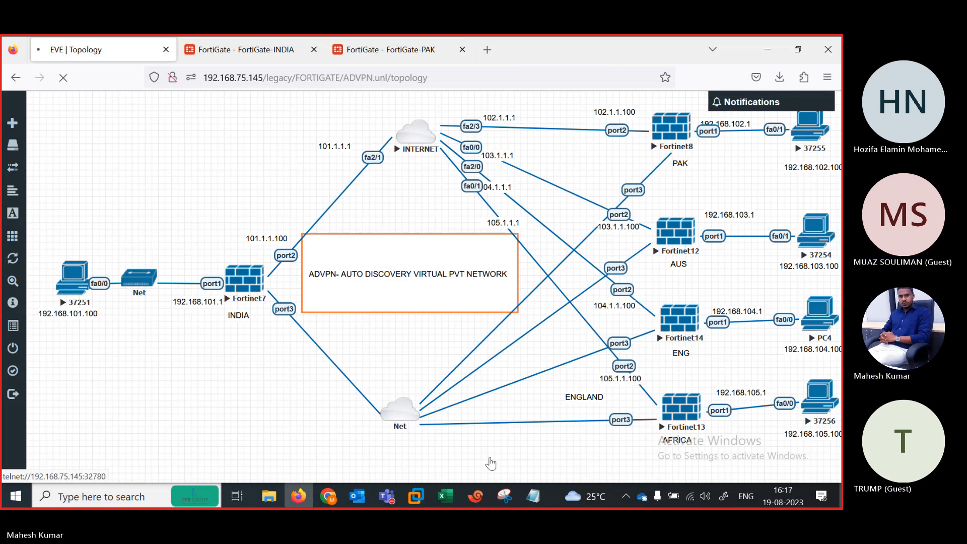
Step: Close the stray session tab 12 and enter 'show system interface ?' on the AUS firewall console
{"action": "left_click", "coordinate": [476, 498]}
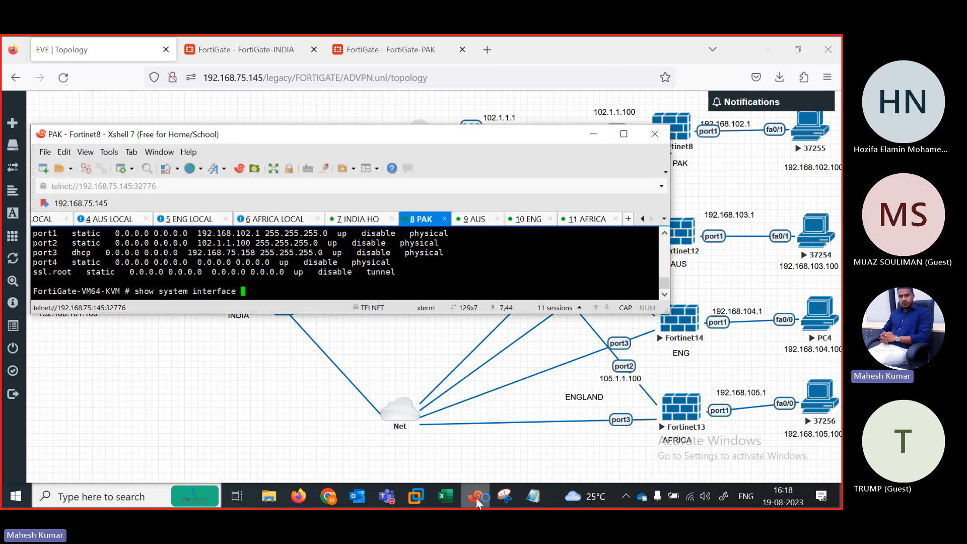
{"action": "left_click", "coordinate": [479, 220]}
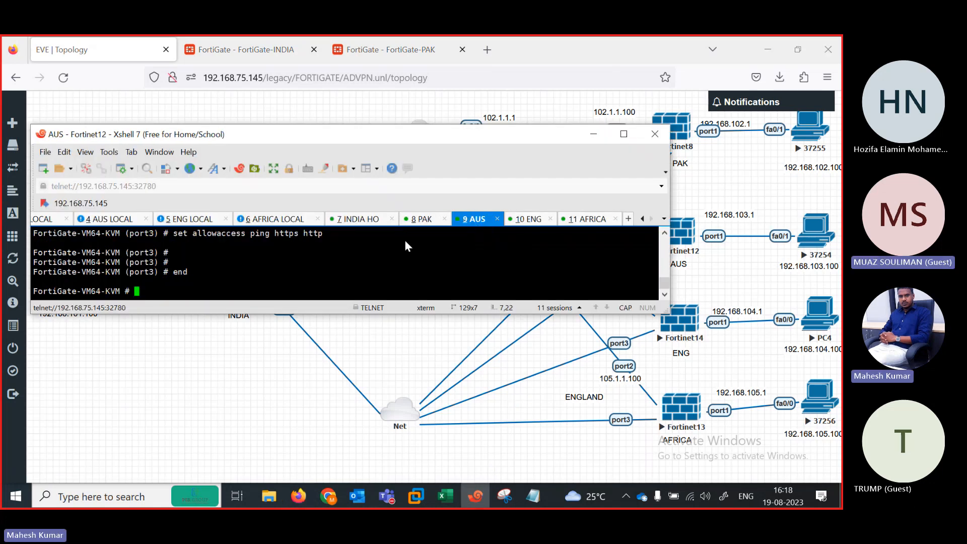
{"action": "type", "text": "SY"}
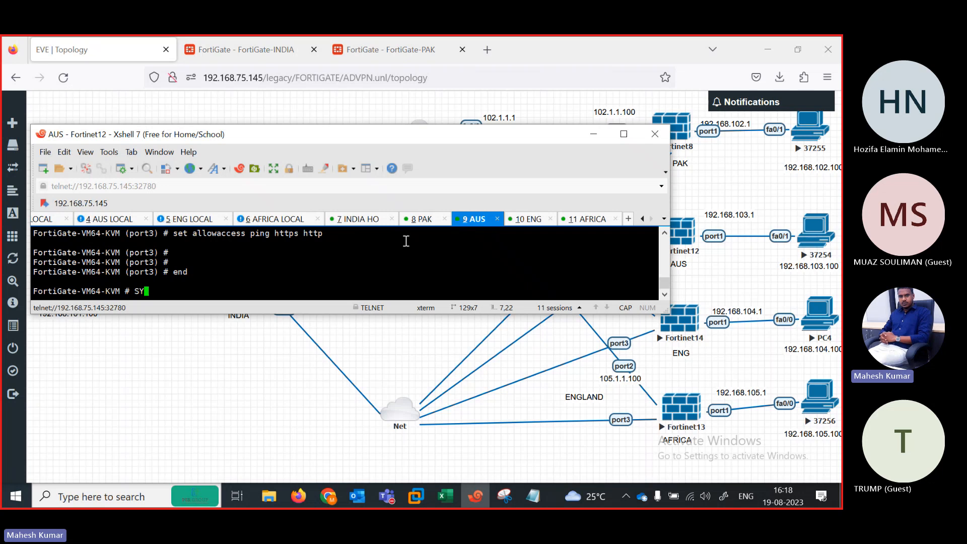
{"action": "key", "text": "BackSpace"}
{"action": "key", "text": "BackSpace"}
{"action": "type", "text": "showw"}
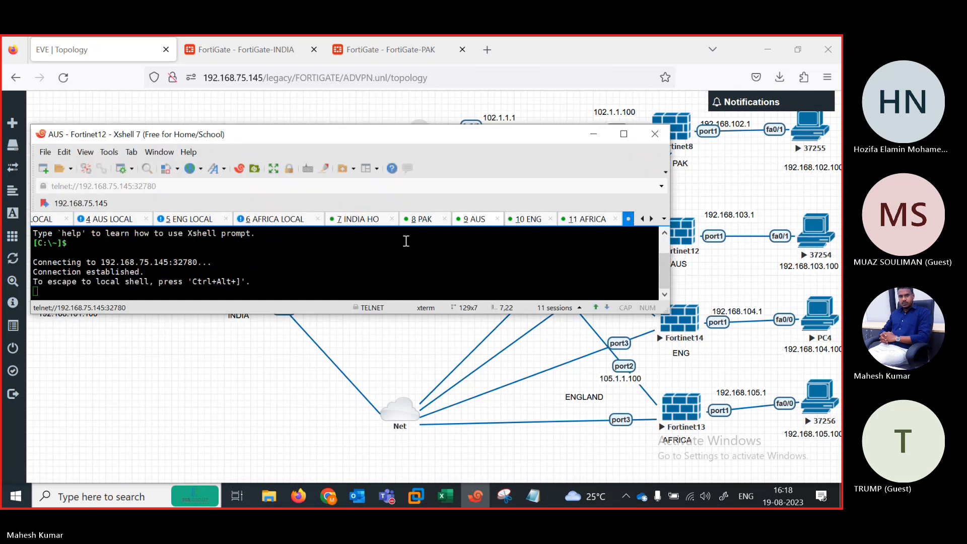
{"action": "left_click", "coordinate": [615, 218]}
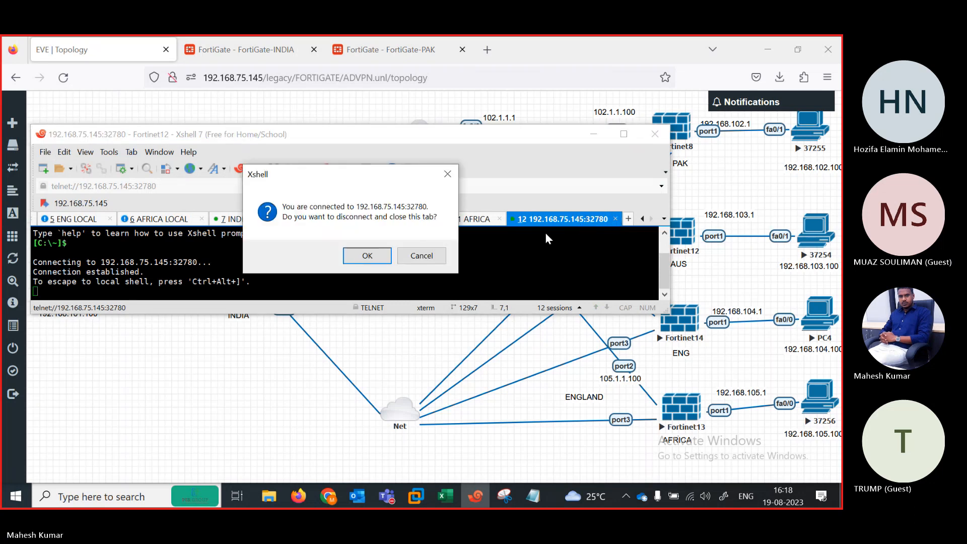
{"action": "left_click", "coordinate": [367, 255]}
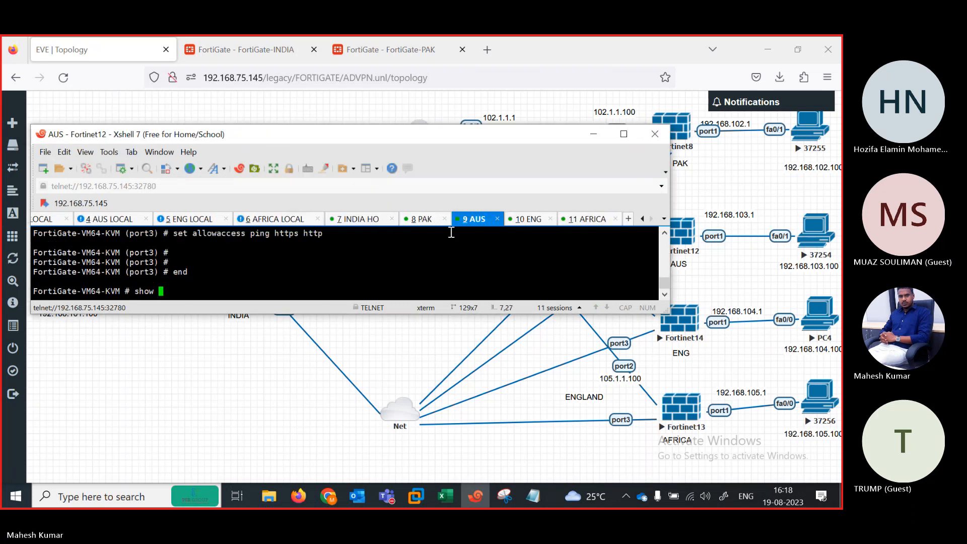
{"action": "left_click", "coordinate": [476, 219]}
{"action": "type", "text": "system interface "}
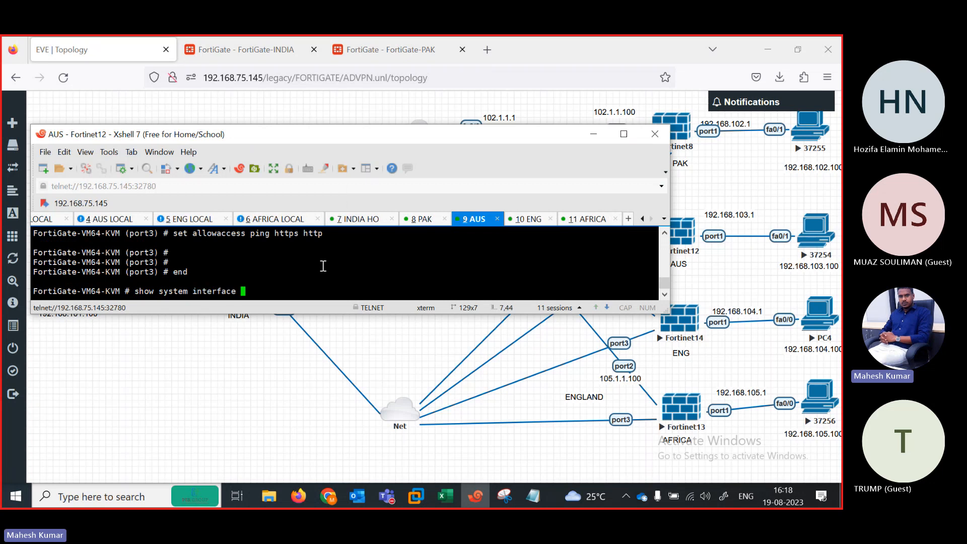
{"action": "type", "text": "?"}
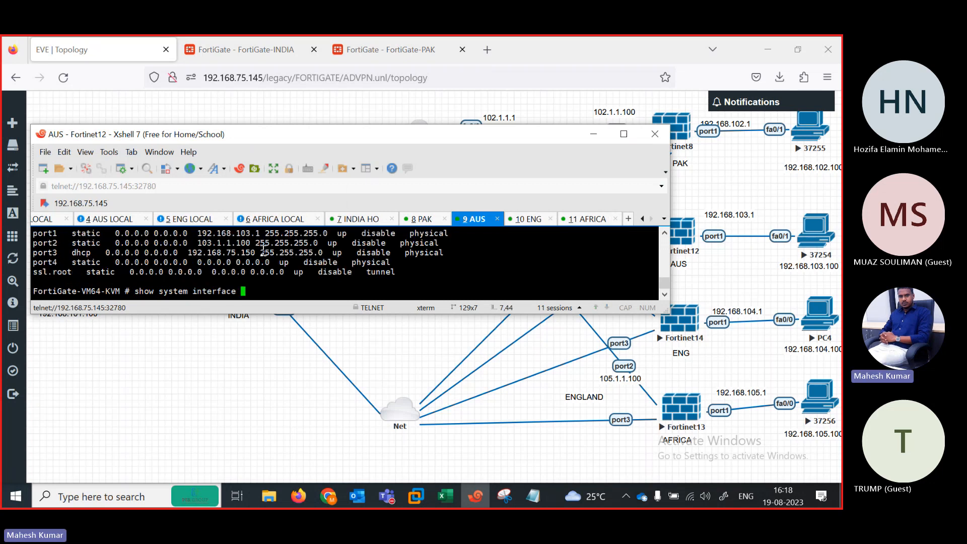
Step: Open a new browser tab and load the firewall at 192.168.75.150
{"action": "left_click", "coordinate": [486, 46]}
{"action": "left_click", "coordinate": [487, 49]}
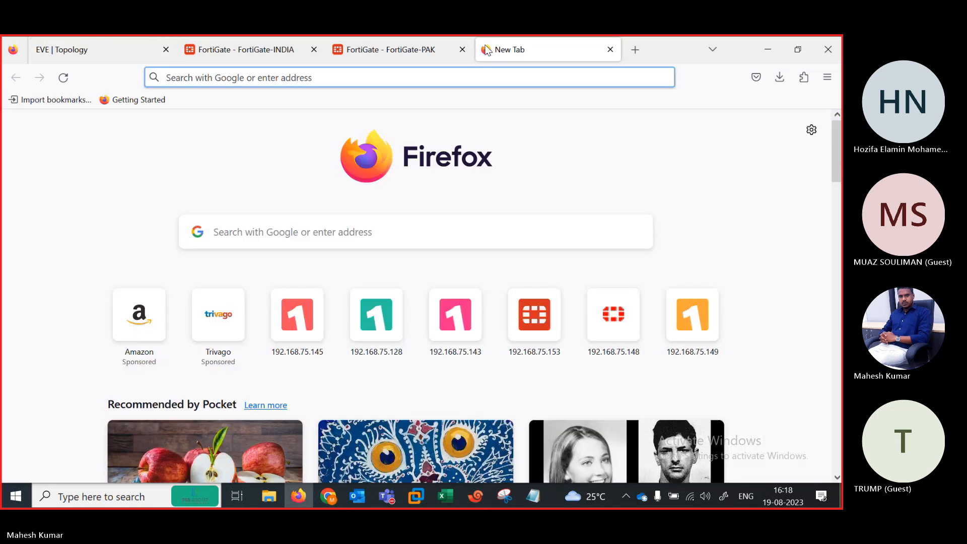
{"action": "type", "text": "192.168.75.145/"}
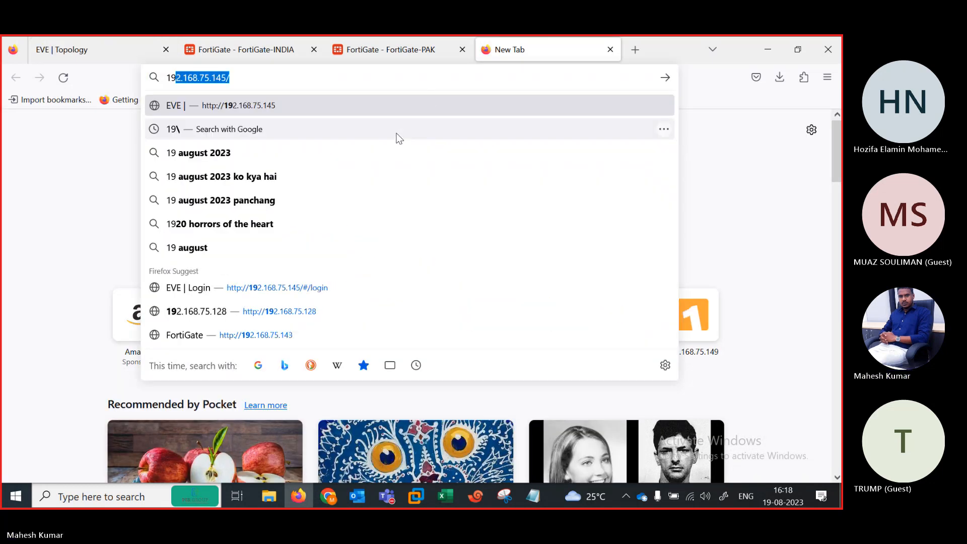
{"action": "key", "text": "Right"}
{"action": "key", "text": "BackSpace"}
{"action": "key", "text": "BackSpace"}
{"action": "type", "text": "50"}
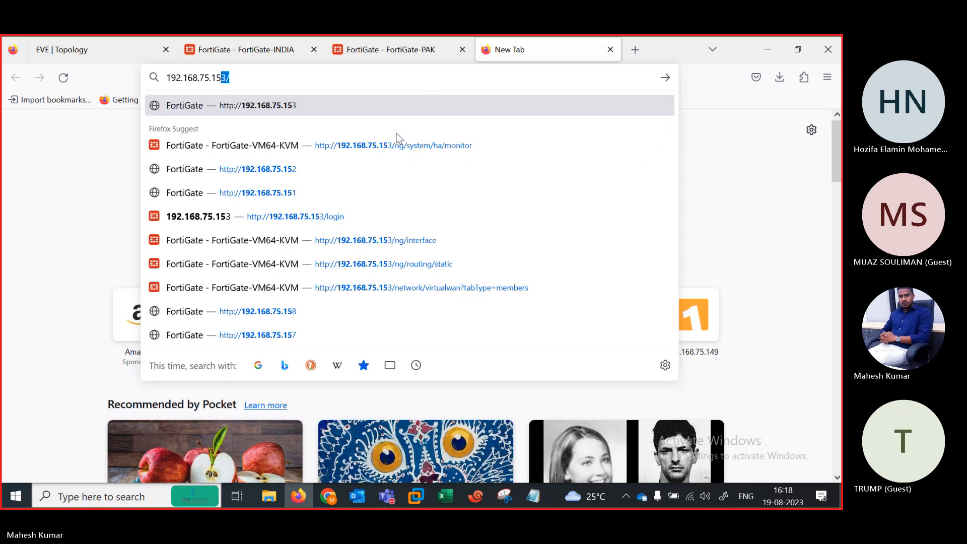
{"action": "key", "text": "Return"}
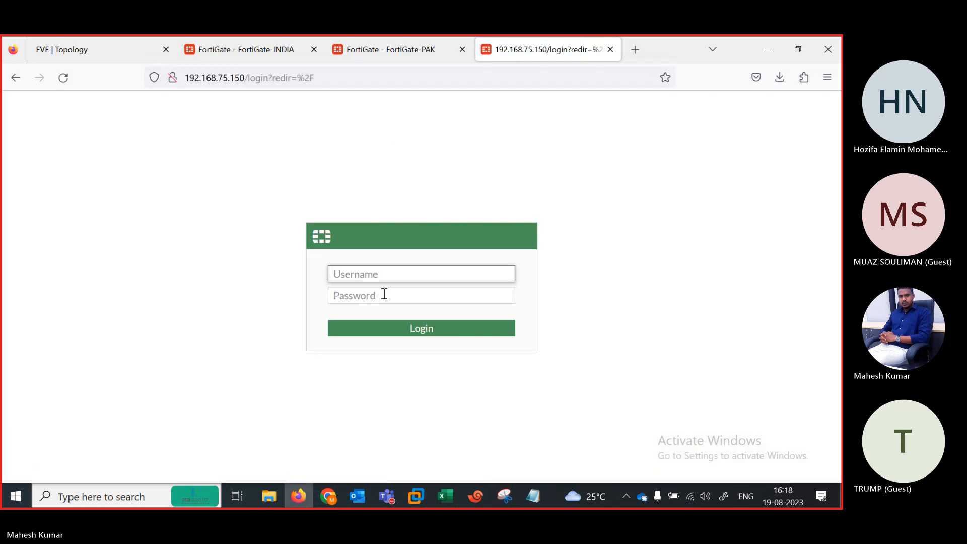
Step: Log in with the admin username and password, declining to save the login
{"action": "type", "text": "admin"}
{"action": "left_click", "coordinate": [383, 294]}
{"action": "type", "text": "admin"}
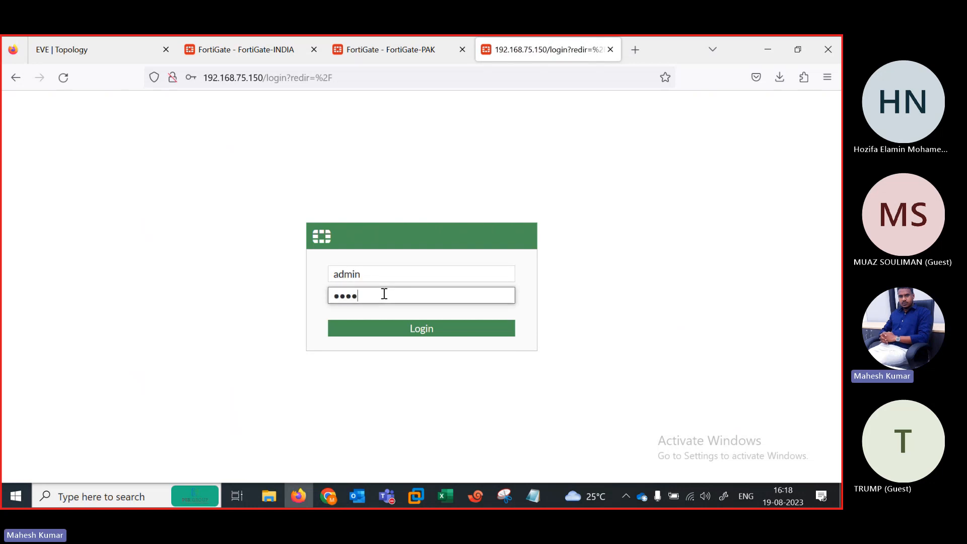
{"action": "key", "text": "Return"}
{"action": "left_click", "coordinate": [381, 244]}
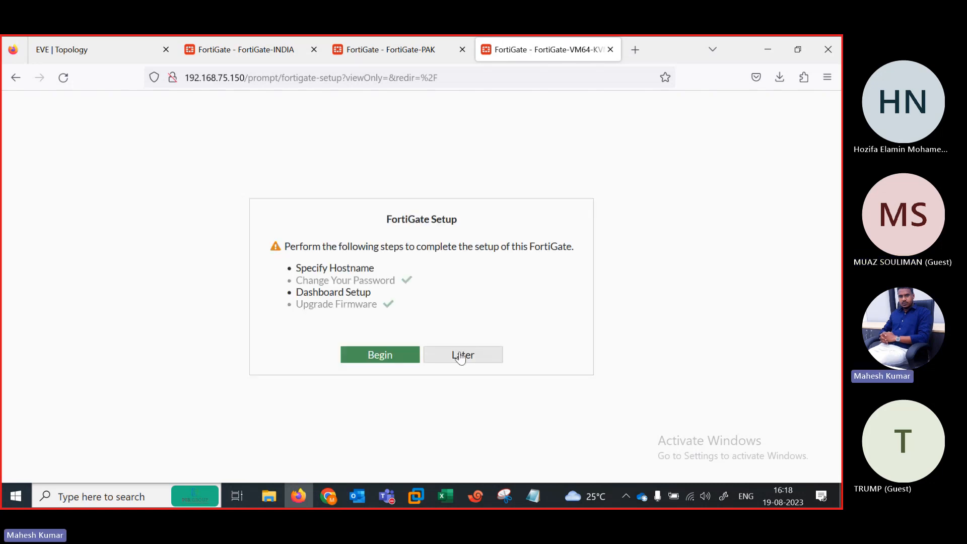
Step: Skip the setup and release-overview prompts and open the System Settings page
{"action": "left_click", "coordinate": [461, 354]}
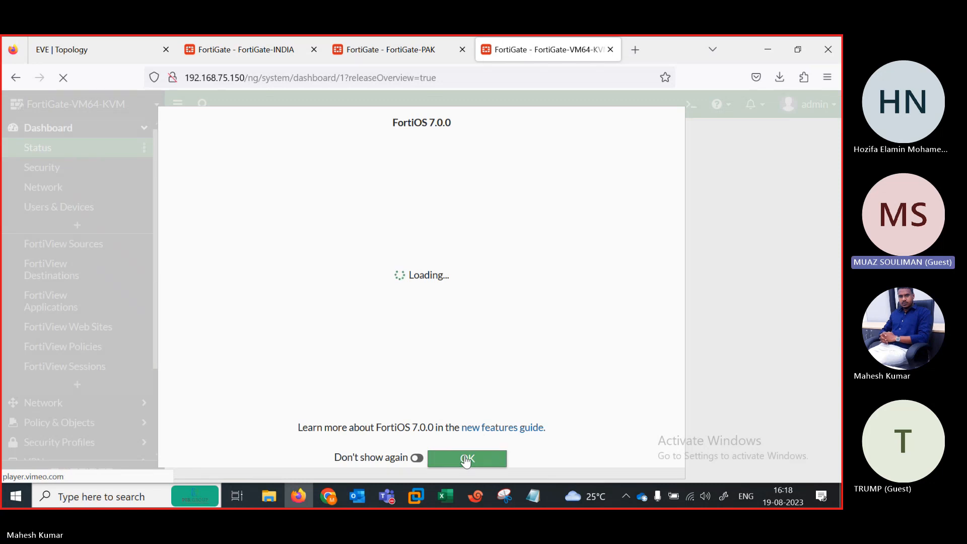
{"action": "left_click", "coordinate": [466, 459]}
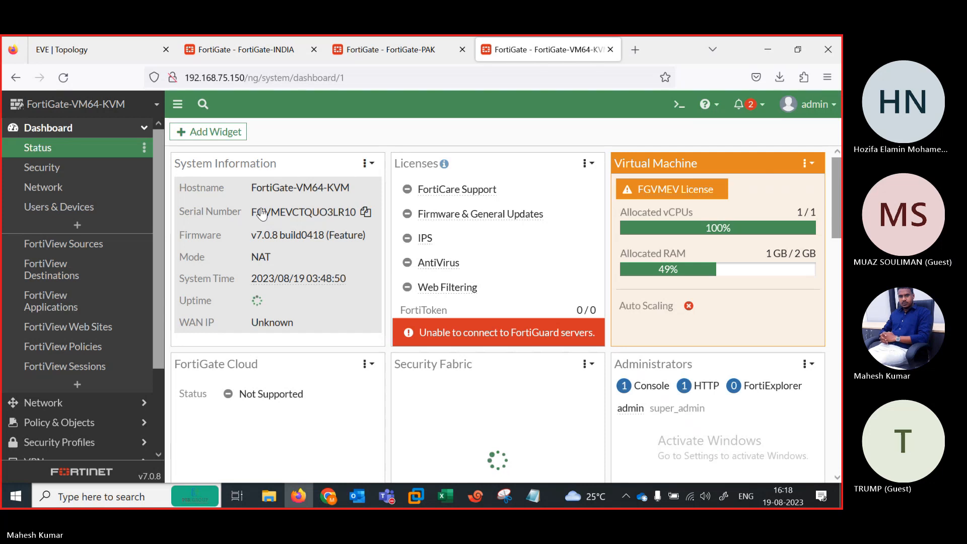
{"action": "left_click", "coordinate": [261, 213]}
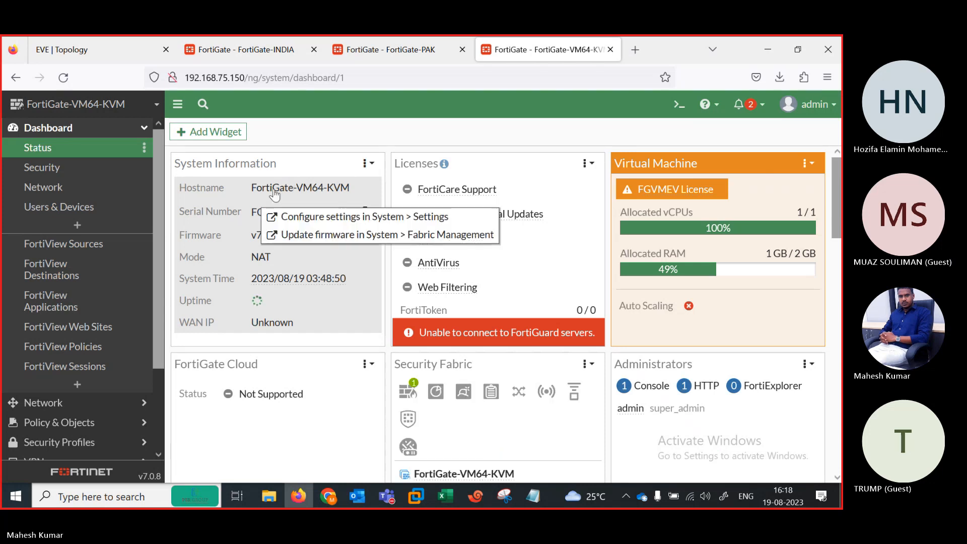
{"action": "left_click", "coordinate": [294, 218]}
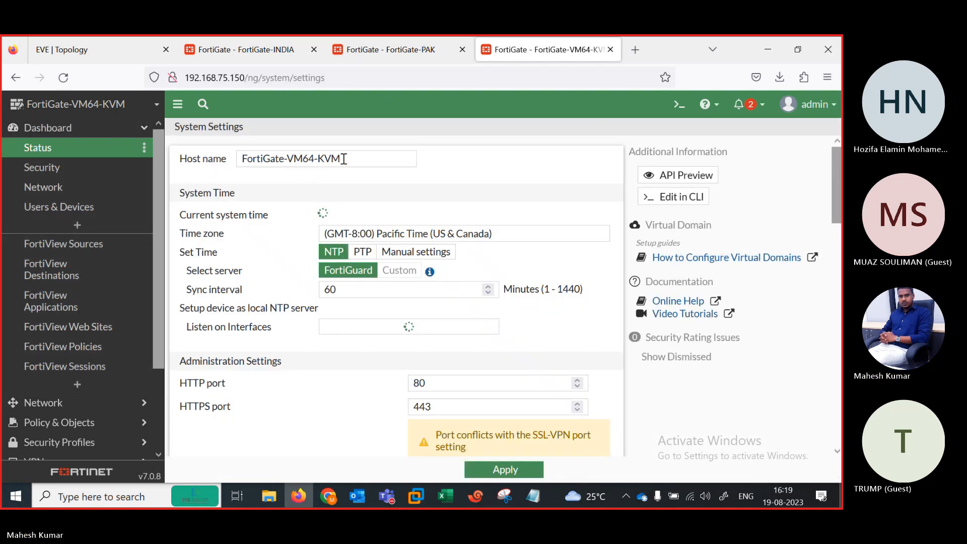
Step: Change the AUS unit's host name to FortiGate-AUS
{"action": "left_click_drag", "start_coordinate": [344, 159], "coordinate": [288, 159]}
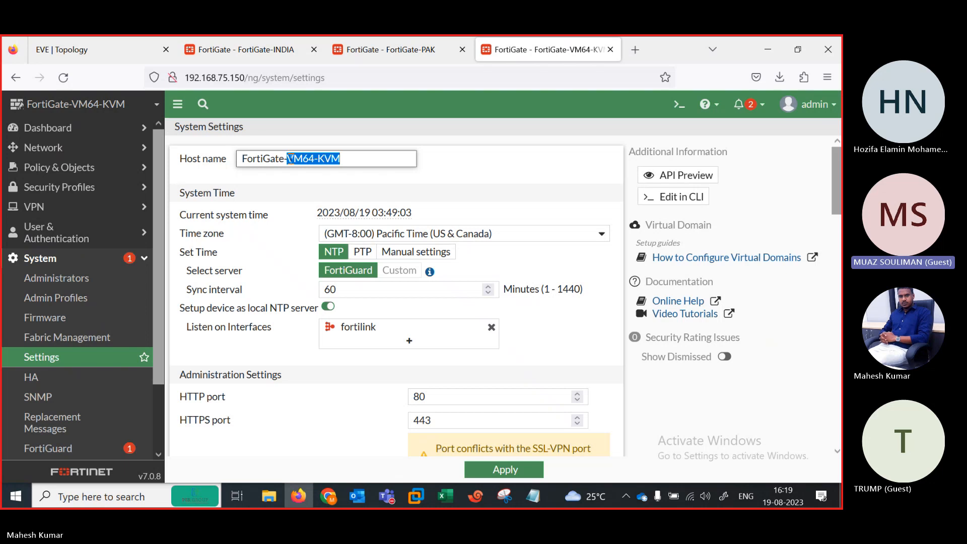
{"action": "type", "text": "AUS"}
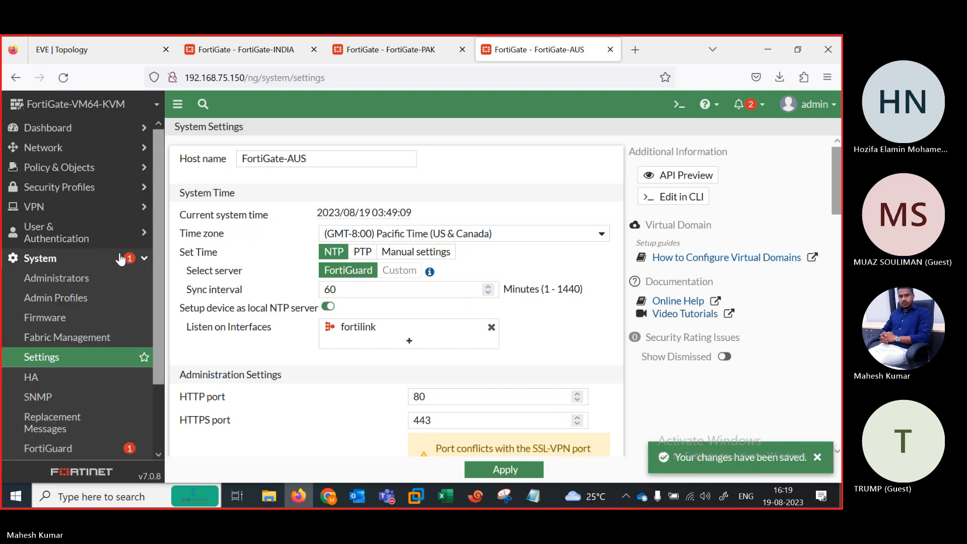
{"action": "left_click", "coordinate": [49, 151]}
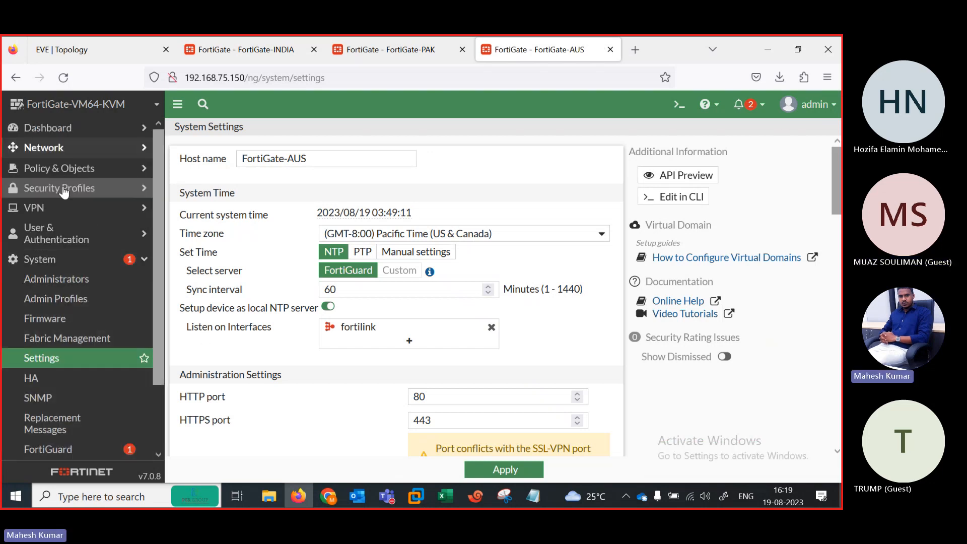
{"action": "left_click", "coordinate": [34, 169]}
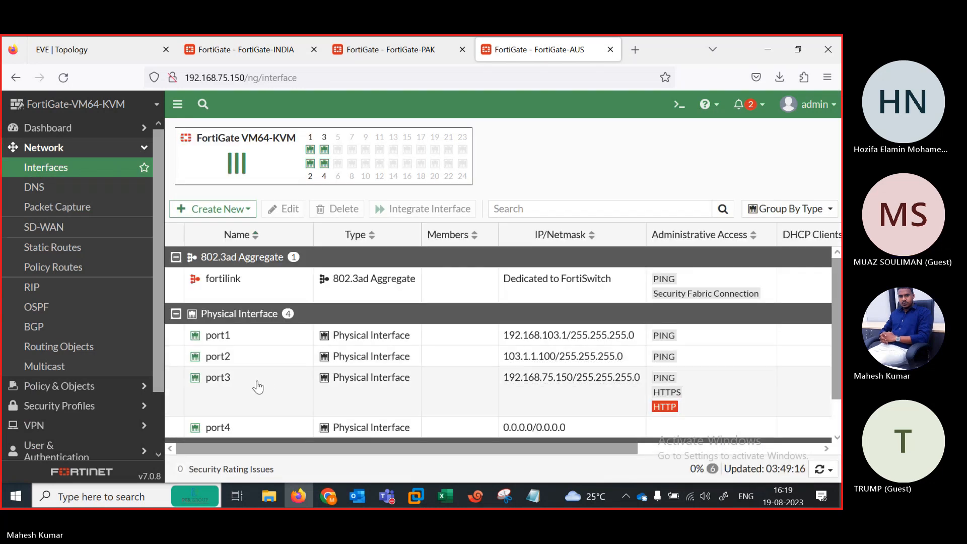
Step: Set port3 to Manual addressing 192.168.75.150/255.255.255.0 and confirm the change
{"action": "double_click", "coordinate": [258, 387]}
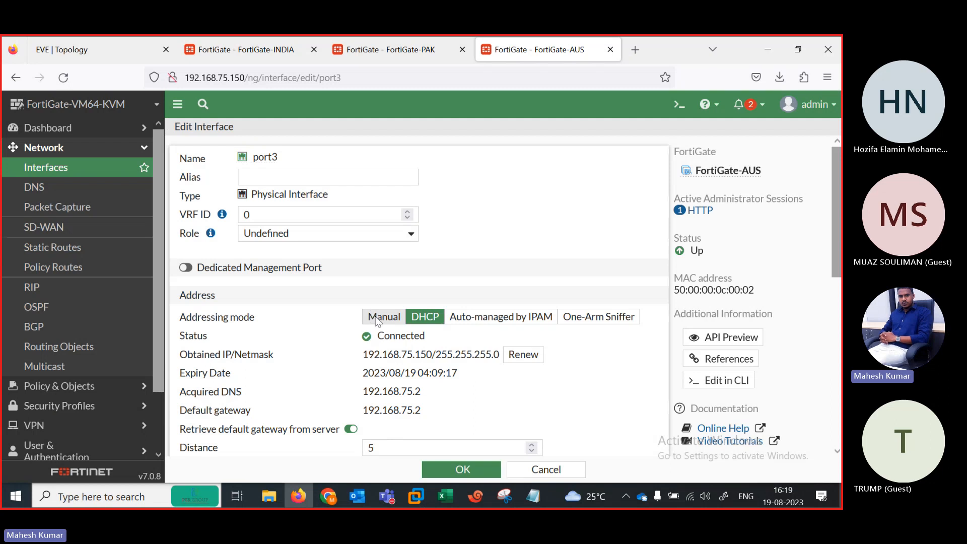
{"action": "left_click", "coordinate": [378, 317]}
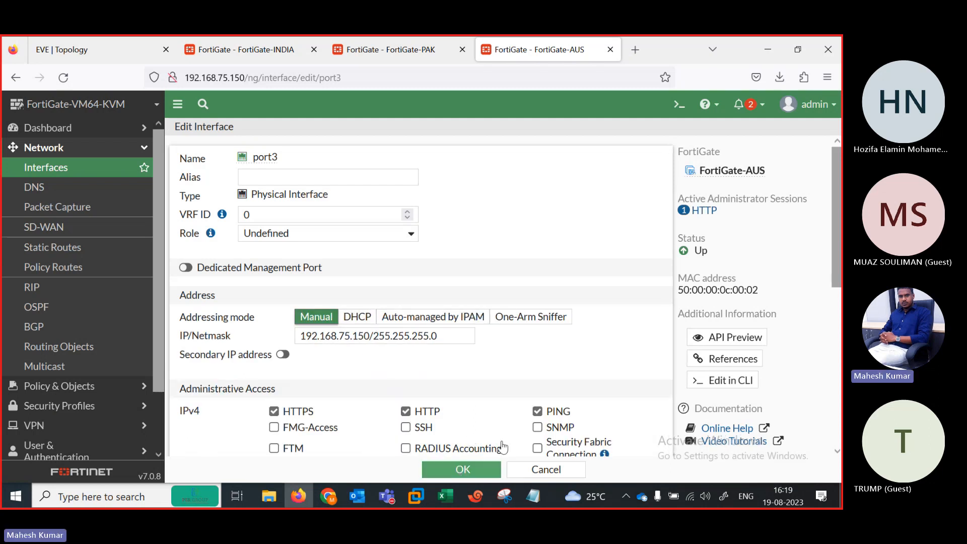
{"action": "left_click", "coordinate": [472, 470]}
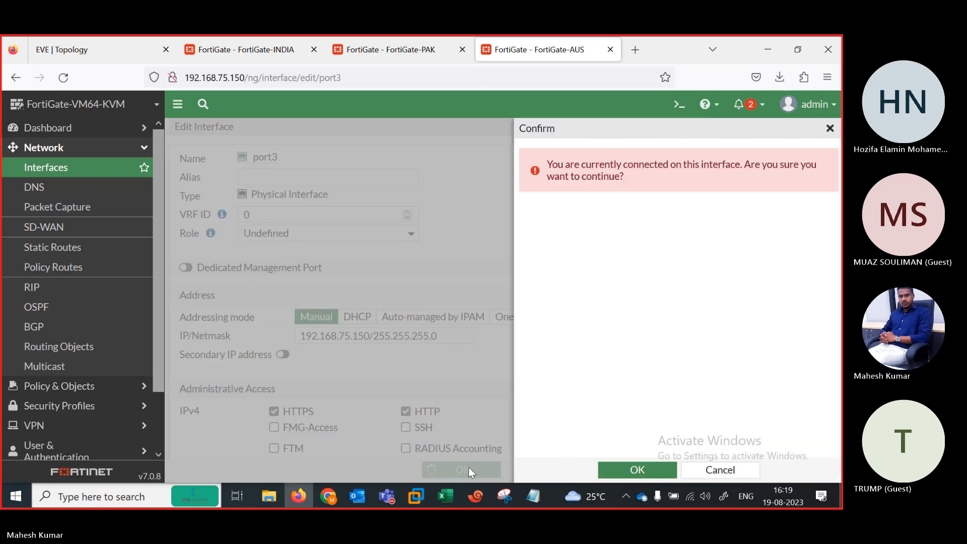
{"action": "left_click", "coordinate": [624, 468]}
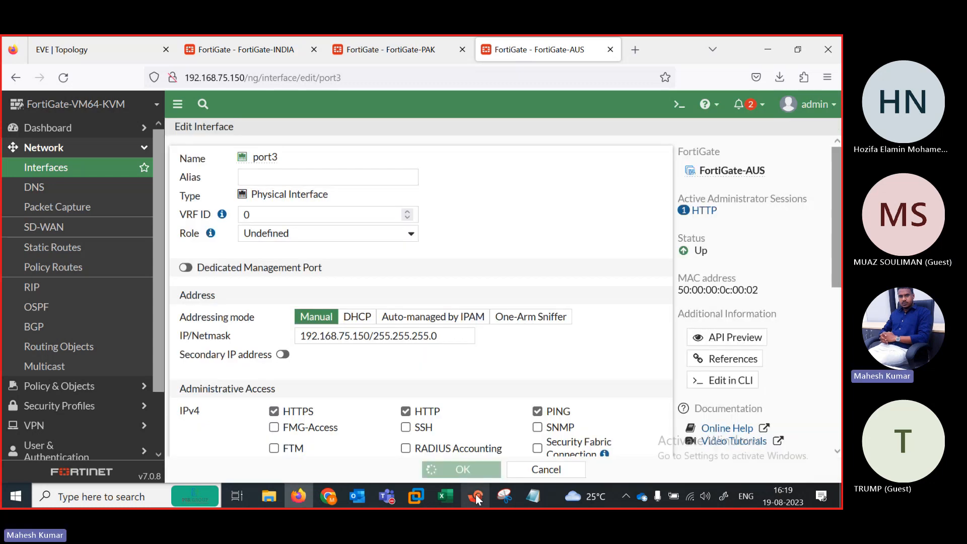
{"action": "left_click", "coordinate": [475, 494]}
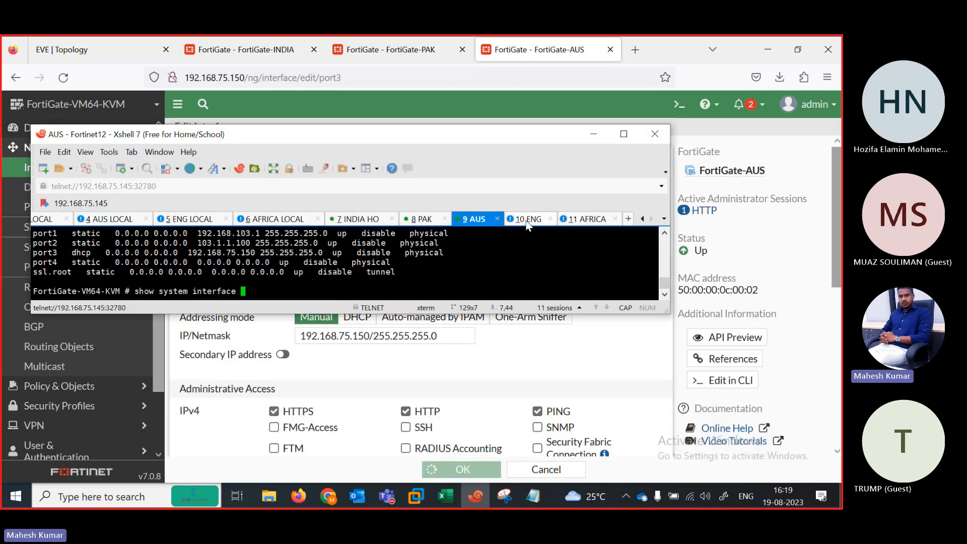
Step: Log in to the ENG firewall console as admin and list interfaces, showing port3 at 192.168.75.156
{"action": "left_click", "coordinate": [527, 219]}
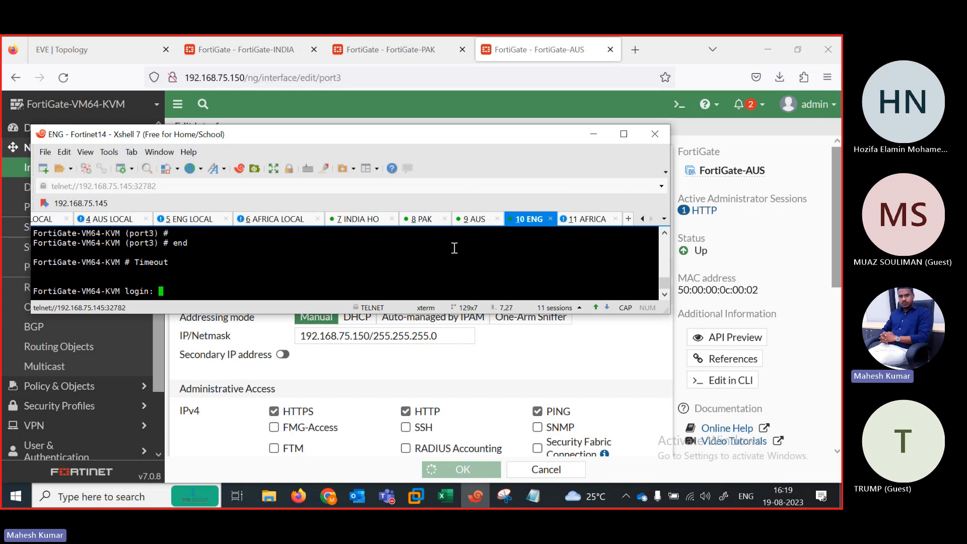
{"action": "type", "text": "a"}
{"action": "type", "text": "dmin"}
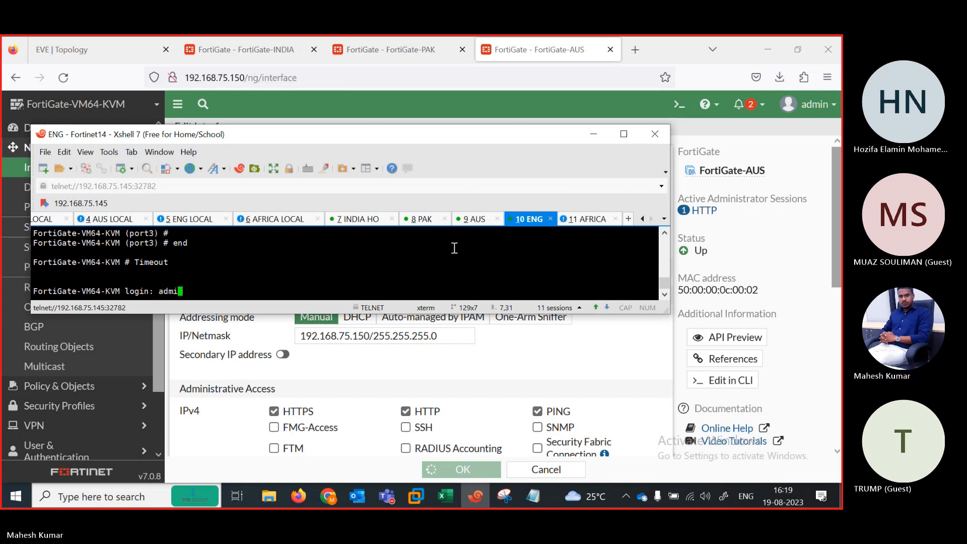
{"action": "key", "text": "Return"}
{"action": "key", "text": "Return"}
{"action": "type", "text": "show system interface"}
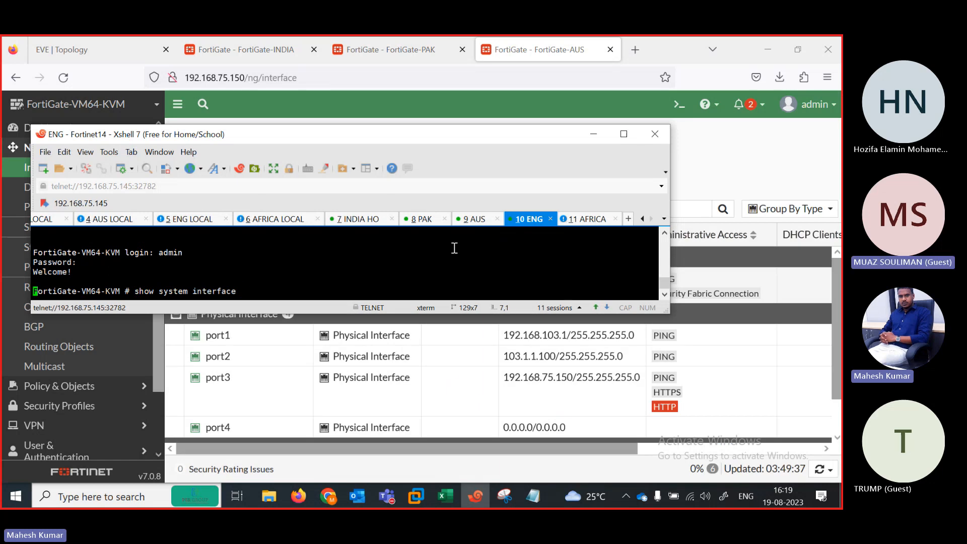
{"action": "key", "text": "question"}
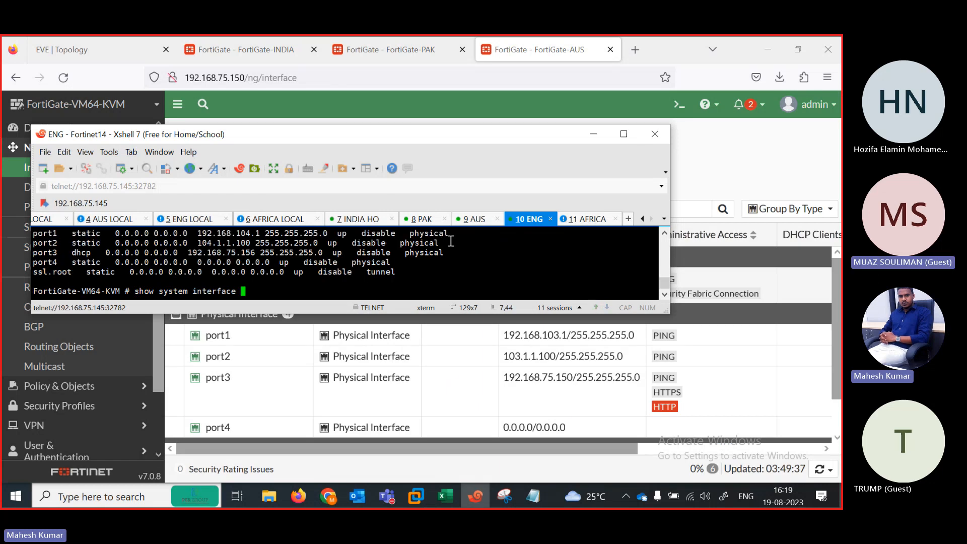
Step: Open a new browser tab and load the ENG FortiGate at 192.168.75.156
{"action": "left_click", "coordinate": [636, 52]}
{"action": "left_click", "coordinate": [634, 47]}
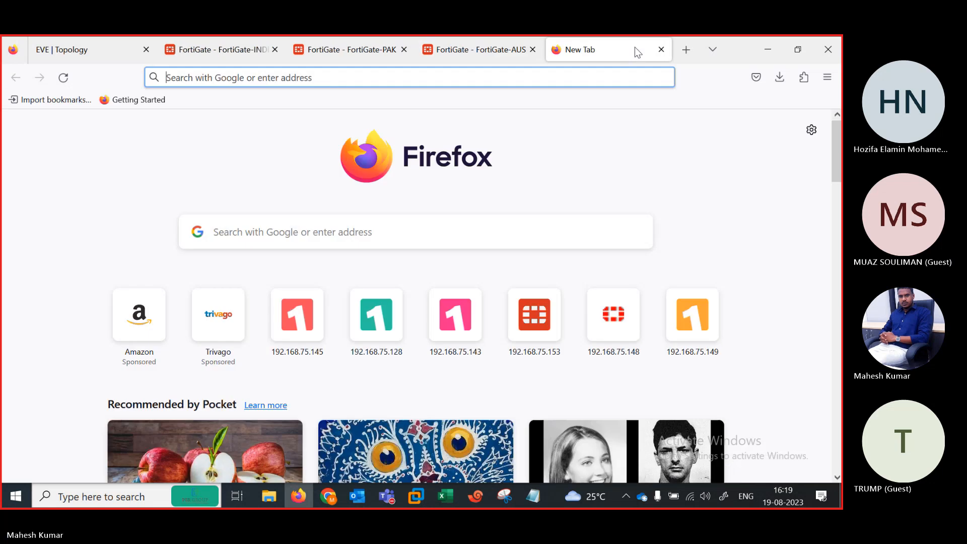
{"action": "type", "text": "192.168.75.14"}
{"action": "key", "text": "BackSpace"}
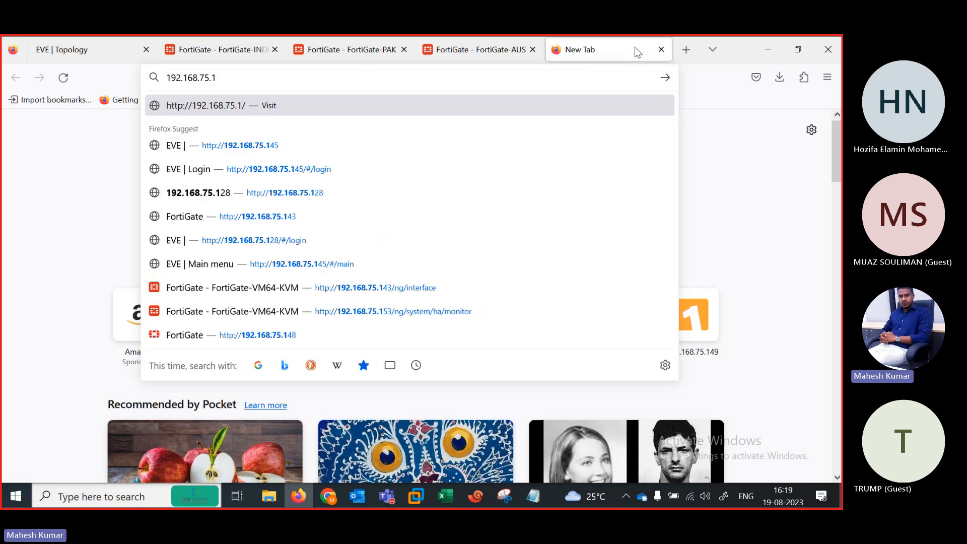
{"action": "type", "text": "6"}
{"action": "key", "text": "BackSpace"}
{"action": "type", "text": "56"}
{"action": "key", "text": "Return"}
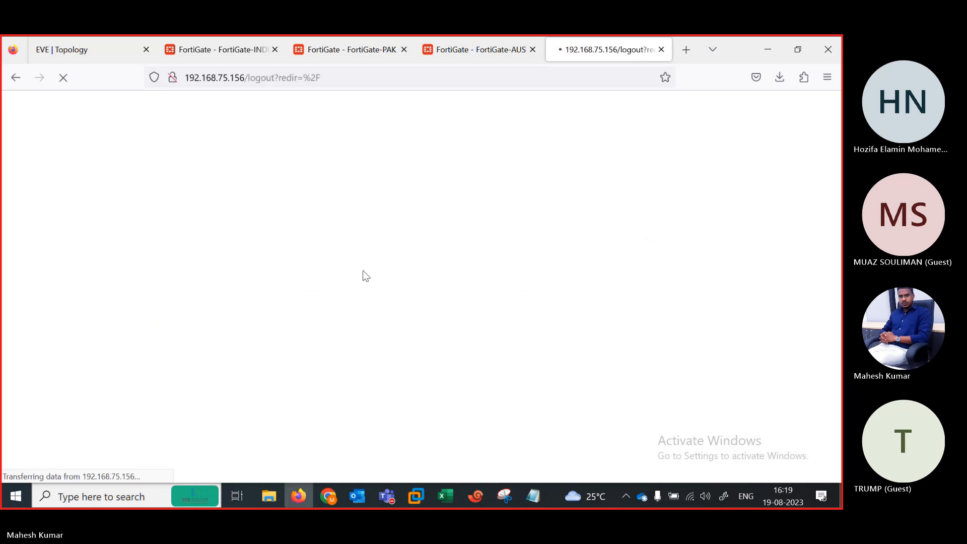
Step: Log in with the admin username and password, decline saving it, and postpone setup
{"action": "type", "text": "admin"}
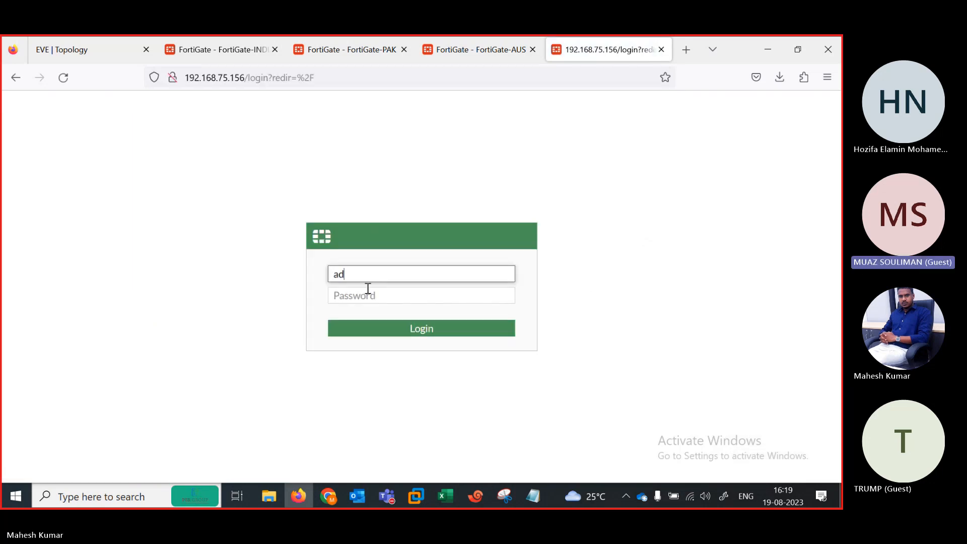
{"action": "key", "text": "Tab"}
{"action": "type", "text": "12345"}
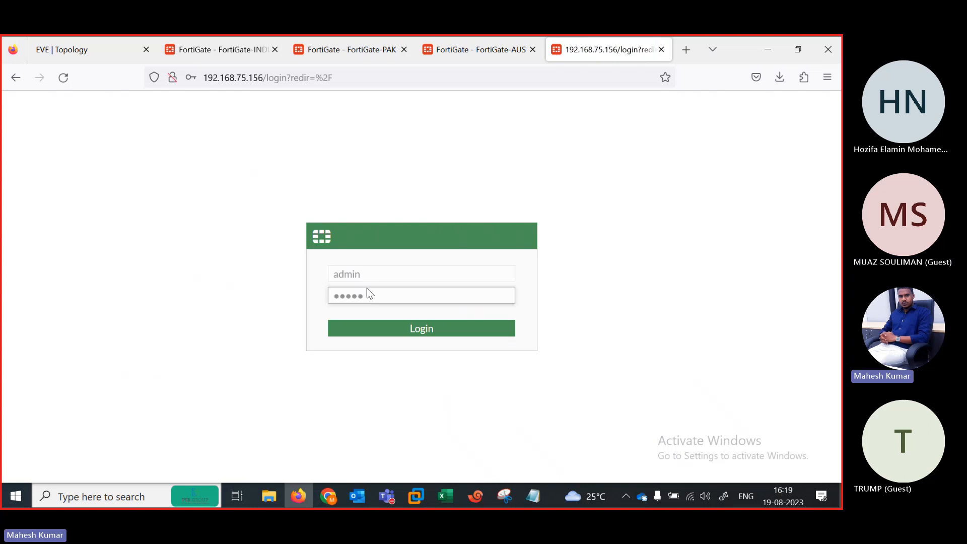
{"action": "key", "text": "Return"}
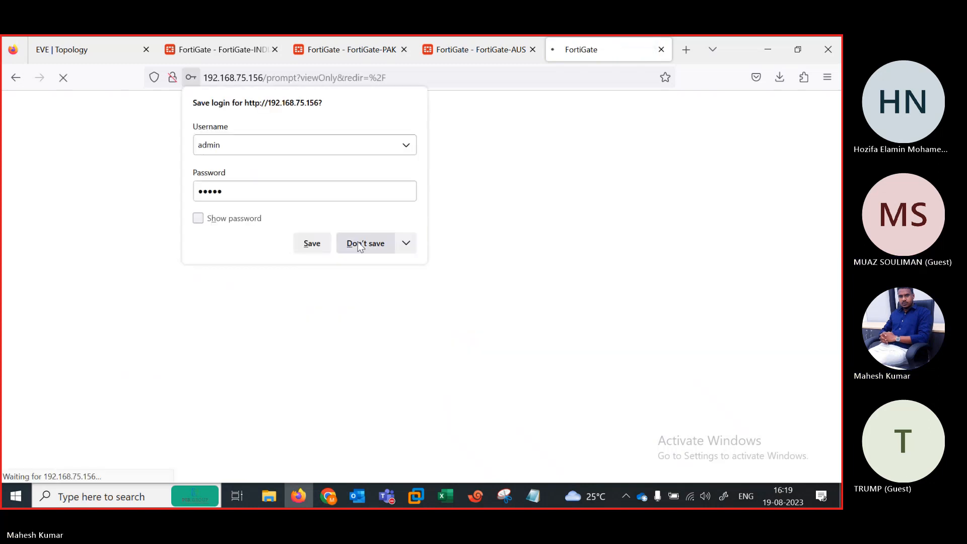
{"action": "left_click", "coordinate": [358, 242]}
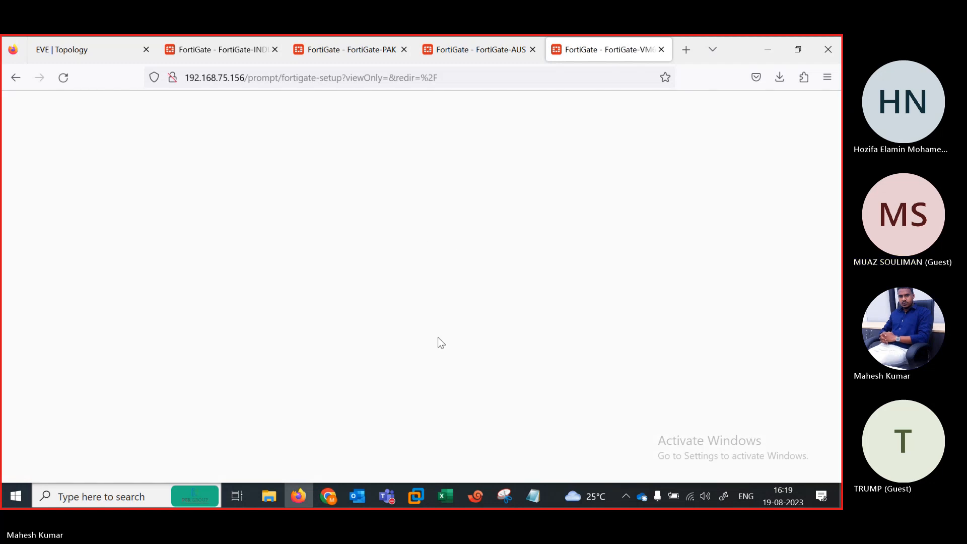
{"action": "left_click", "coordinate": [455, 360]}
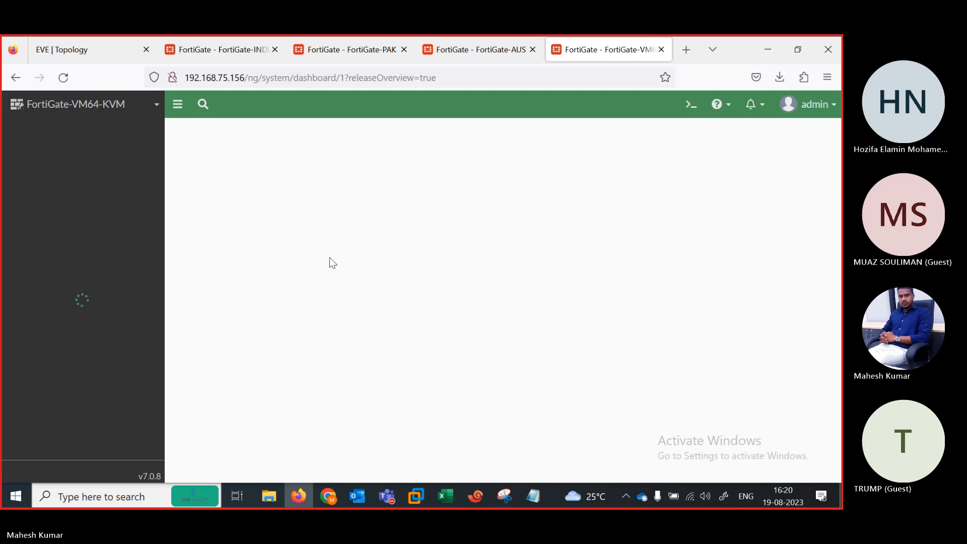
Step: Dismiss the release overview and go to the Network interfaces list
{"action": "left_click", "coordinate": [467, 458]}
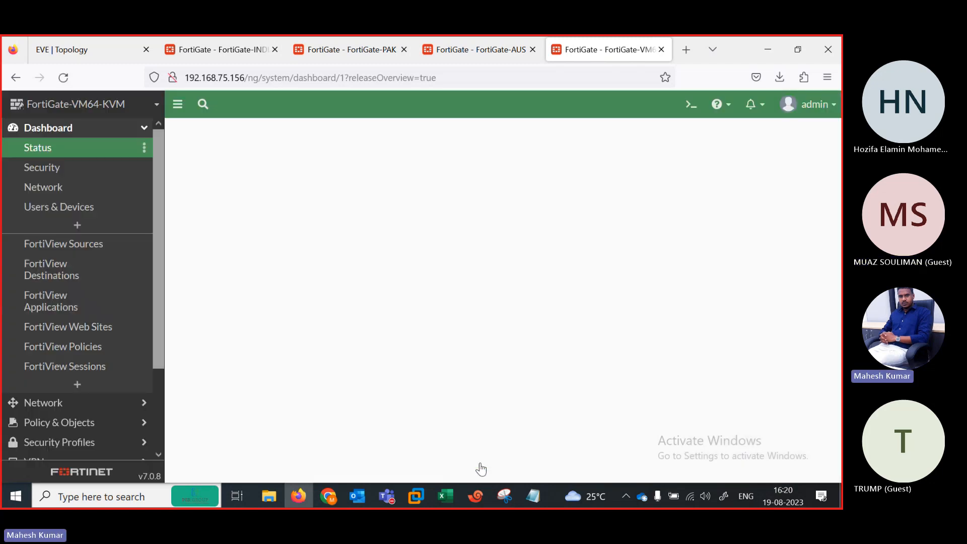
{"action": "left_click_drag", "start_coordinate": [159, 331], "coordinate": [160, 424]}
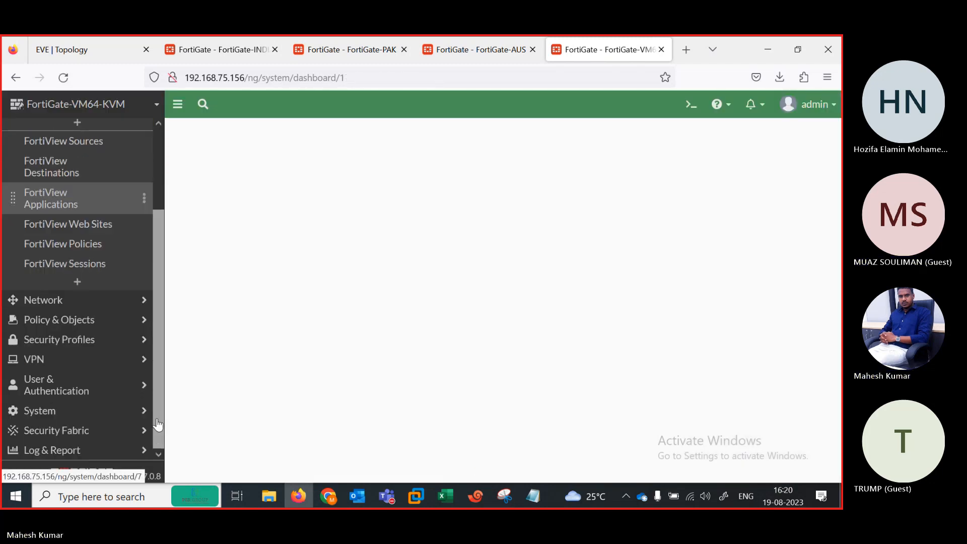
{"action": "left_click", "coordinate": [32, 305]}
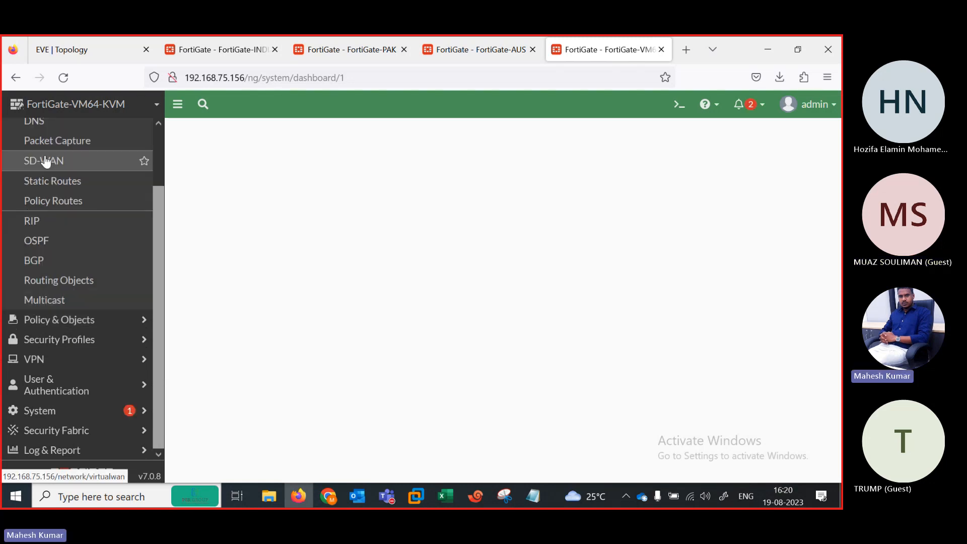
{"action": "left_click_drag", "start_coordinate": [161, 223], "coordinate": [161, 159]}
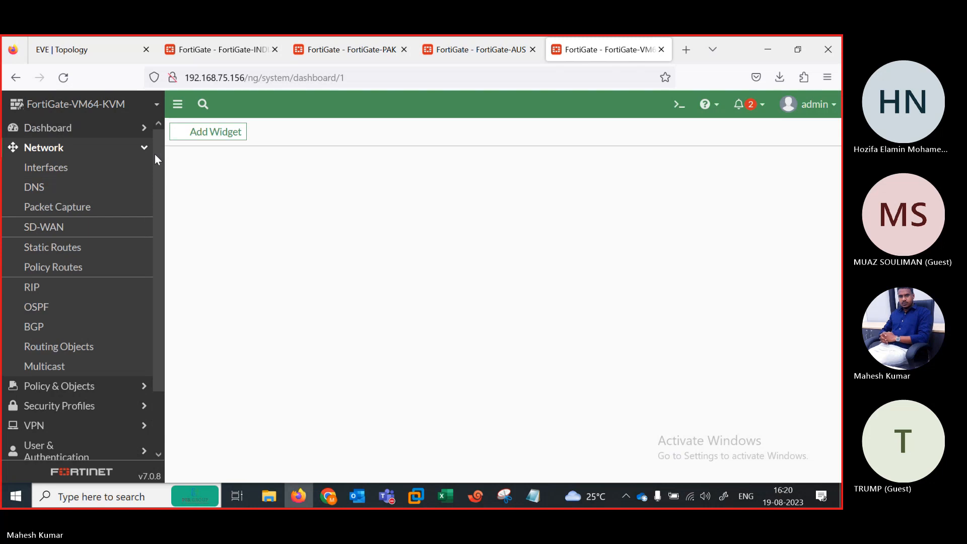
{"action": "left_click", "coordinate": [62, 166]}
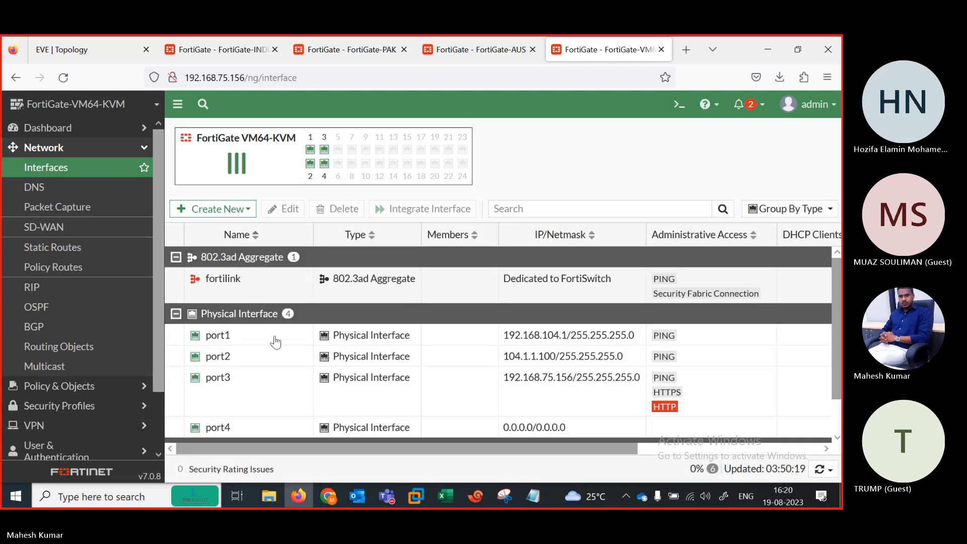
Step: Set port3 to Manual 192.168.75.156/255.255.255.0, confirm, and open the Status dashboard
{"action": "double_click", "coordinate": [258, 386]}
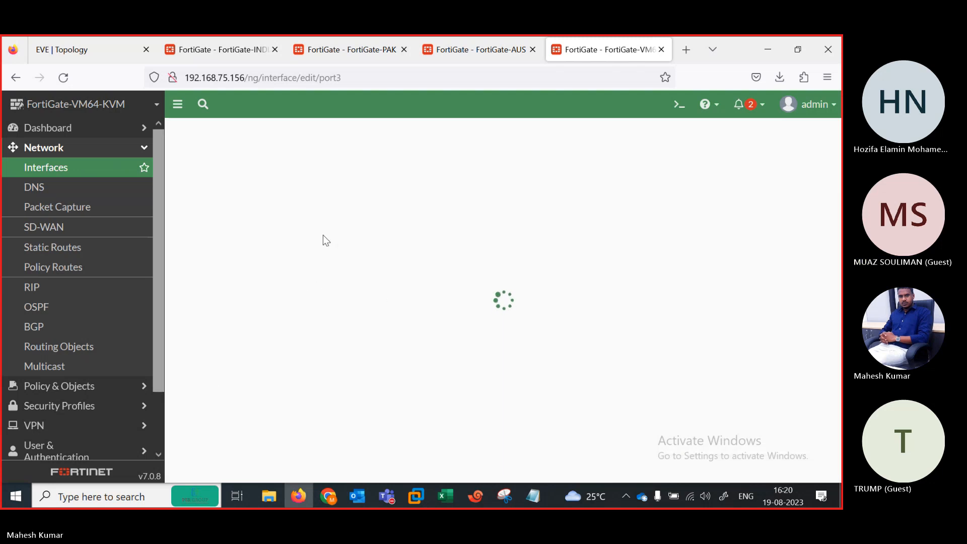
{"action": "left_click", "coordinate": [383, 326]}
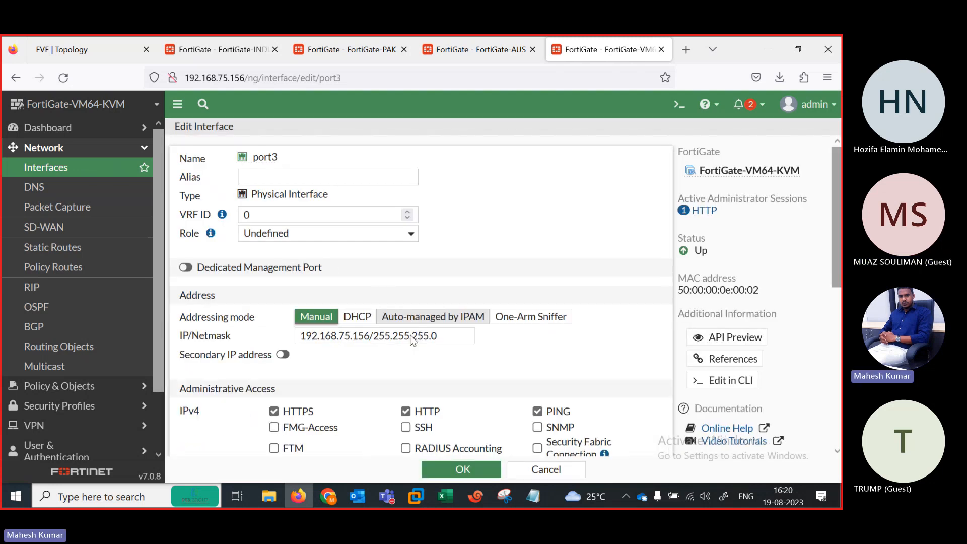
{"action": "left_click", "coordinate": [460, 471]}
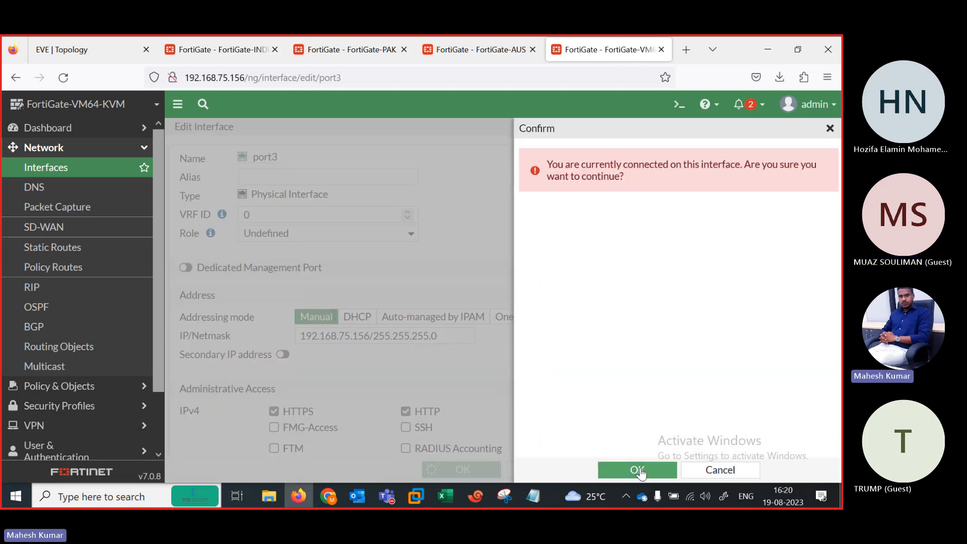
{"action": "left_click", "coordinate": [635, 470]}
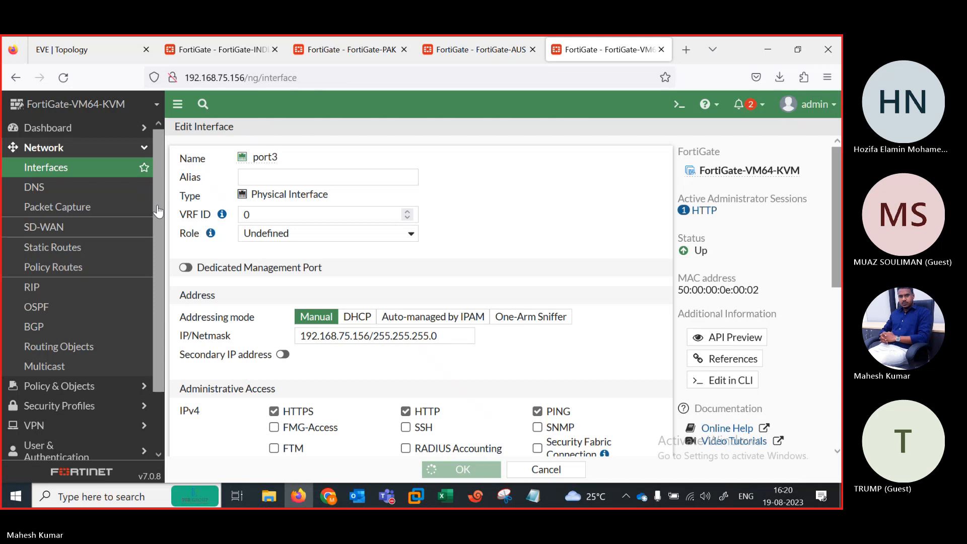
{"action": "left_click", "coordinate": [71, 128]}
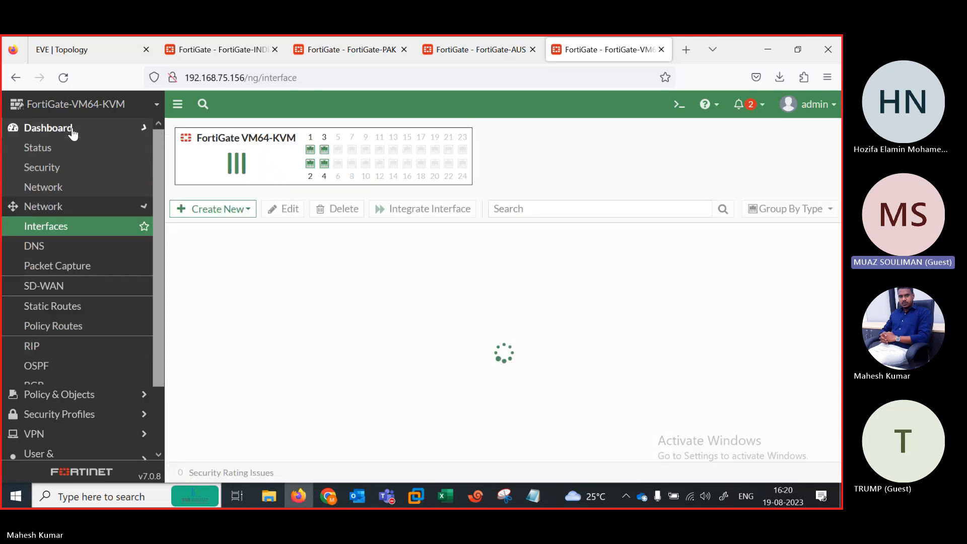
{"action": "left_click", "coordinate": [67, 150]}
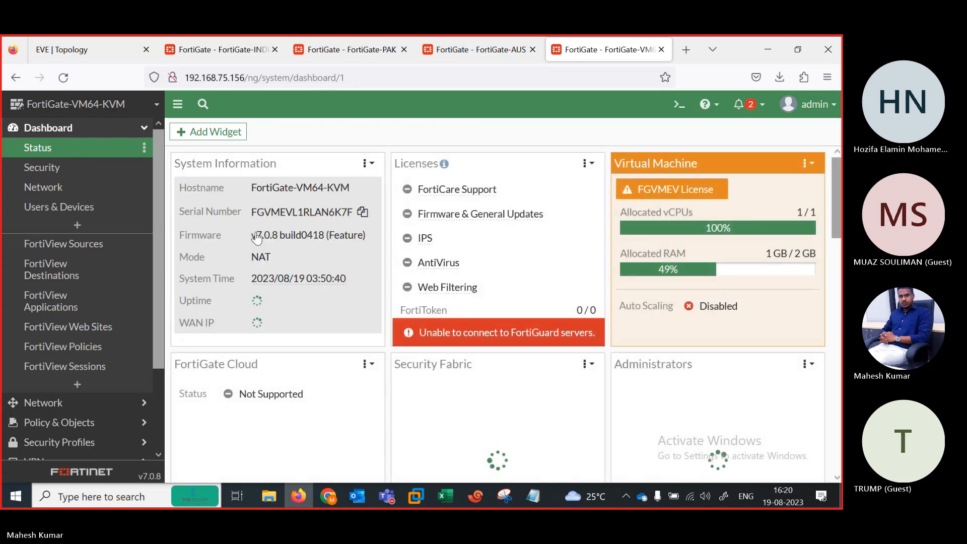
Step: Open the host name settings, checking the ADVPN topology and ENG terminal along the way
{"action": "left_click", "coordinate": [268, 200]}
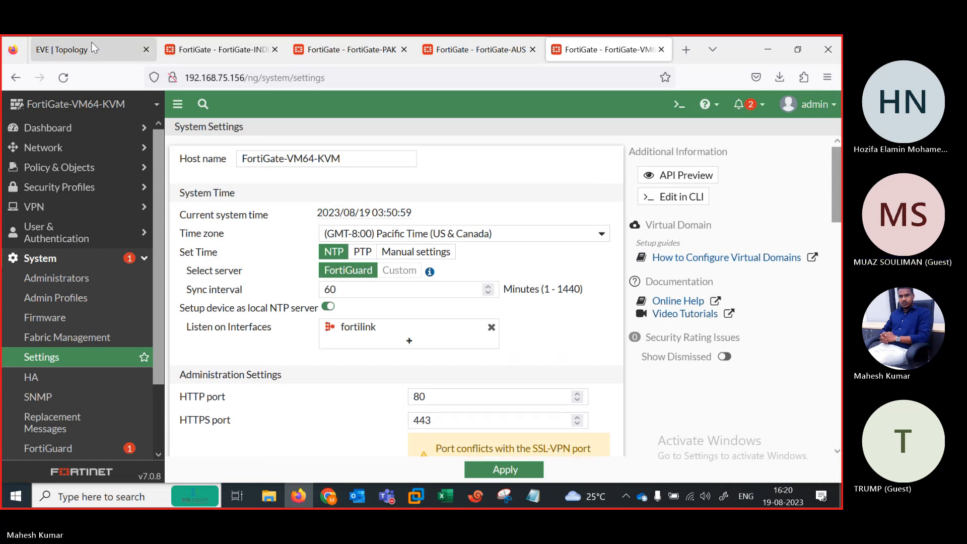
{"action": "left_click", "coordinate": [92, 48]}
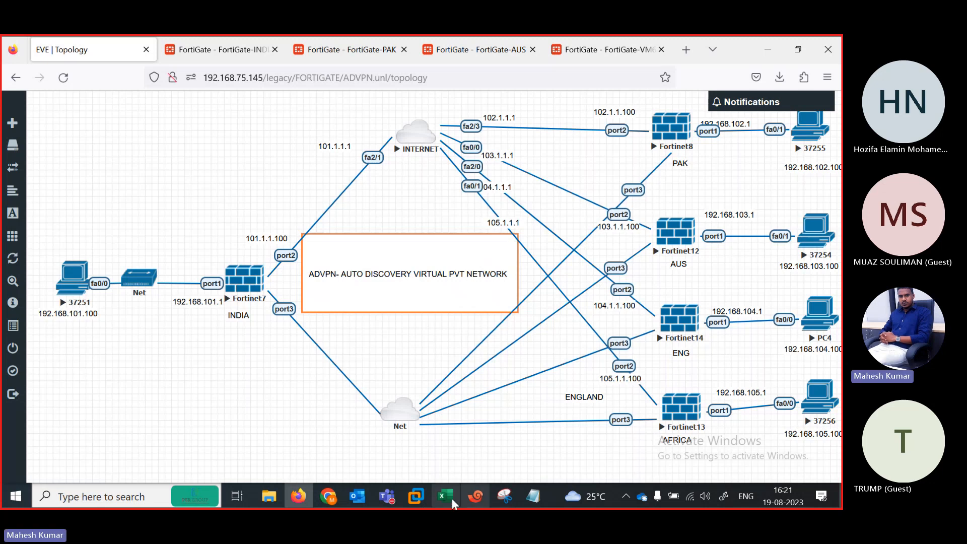
{"action": "left_click", "coordinate": [475, 499]}
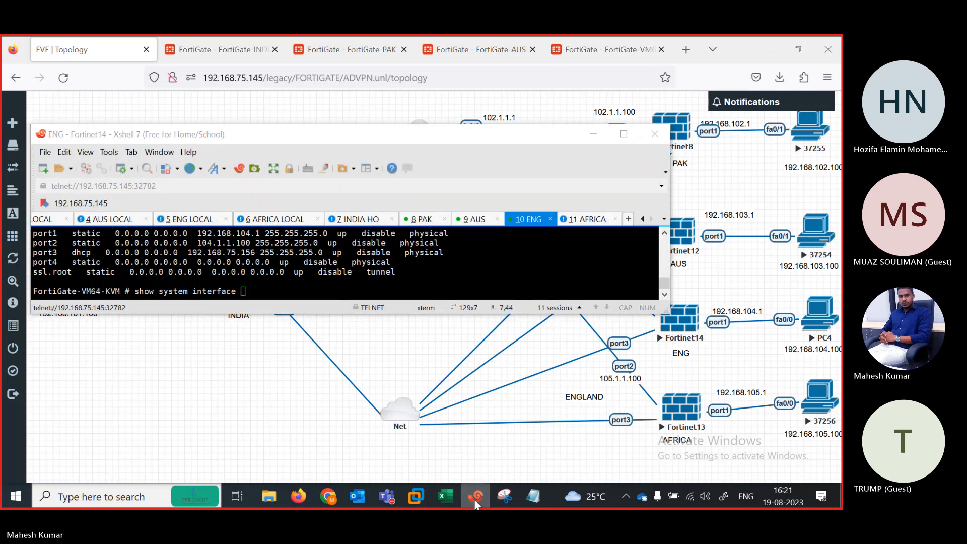
{"action": "left_click", "coordinate": [475, 498]}
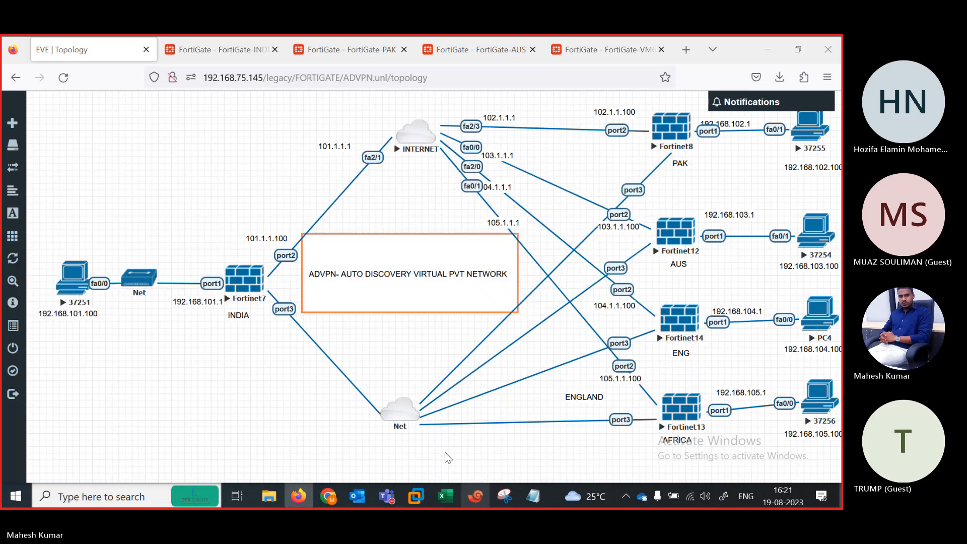
{"action": "left_click", "coordinate": [573, 51]}
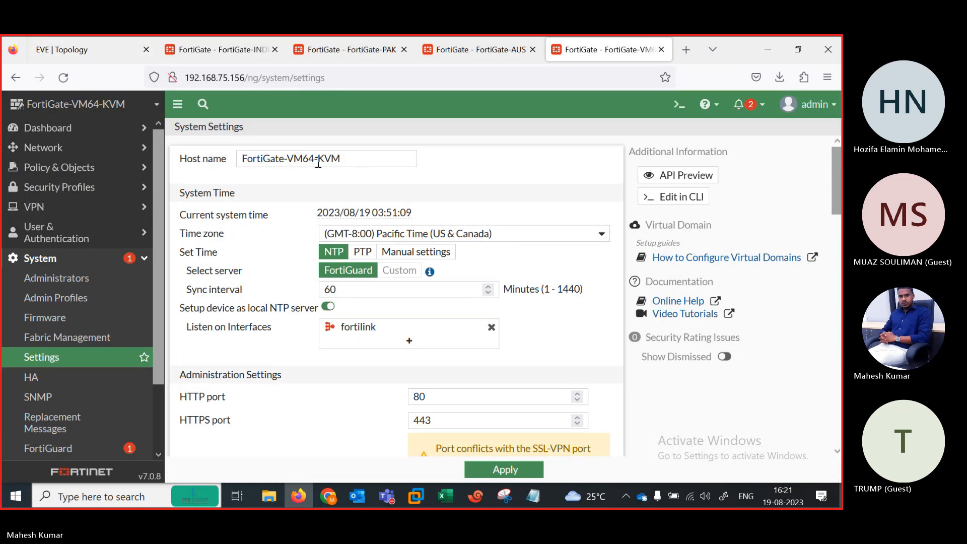
Step: Replace the host name suffix with ENG so it reads FortiGate-ENG, and apply it
{"action": "left_click_drag", "start_coordinate": [341, 159], "coordinate": [295, 160]}
{"action": "key", "text": "BackSpace"}
{"action": "key", "text": "BackSpace"}
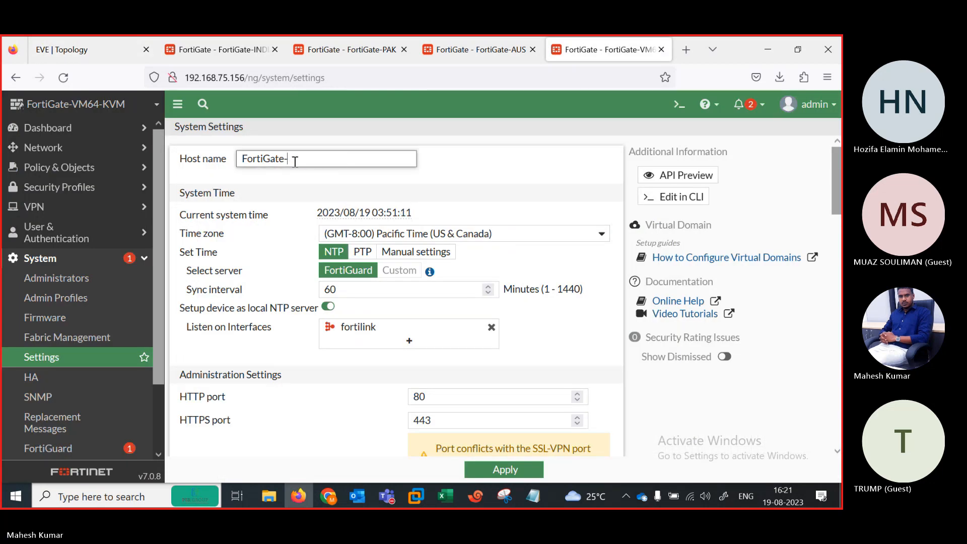
{"action": "type", "text": "ENG"}
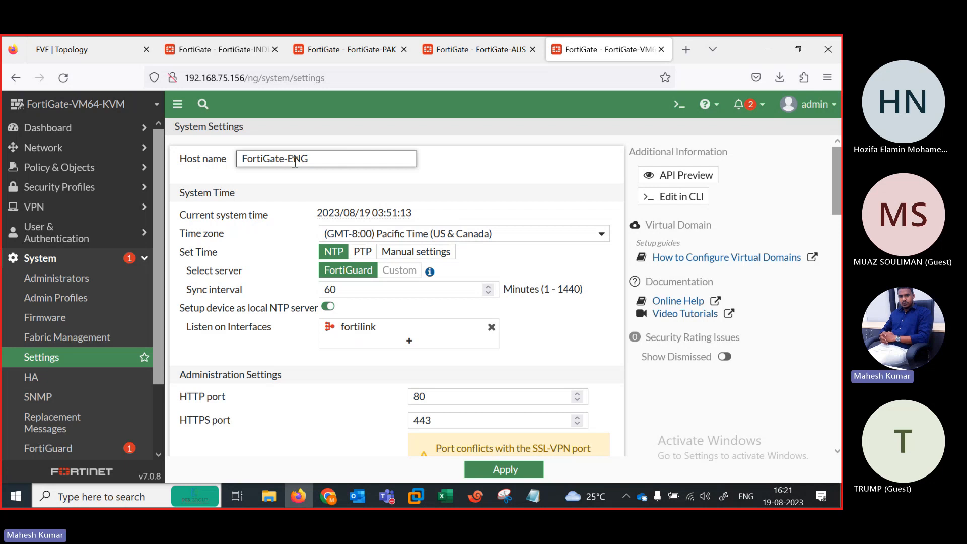
{"action": "left_click", "coordinate": [528, 470]}
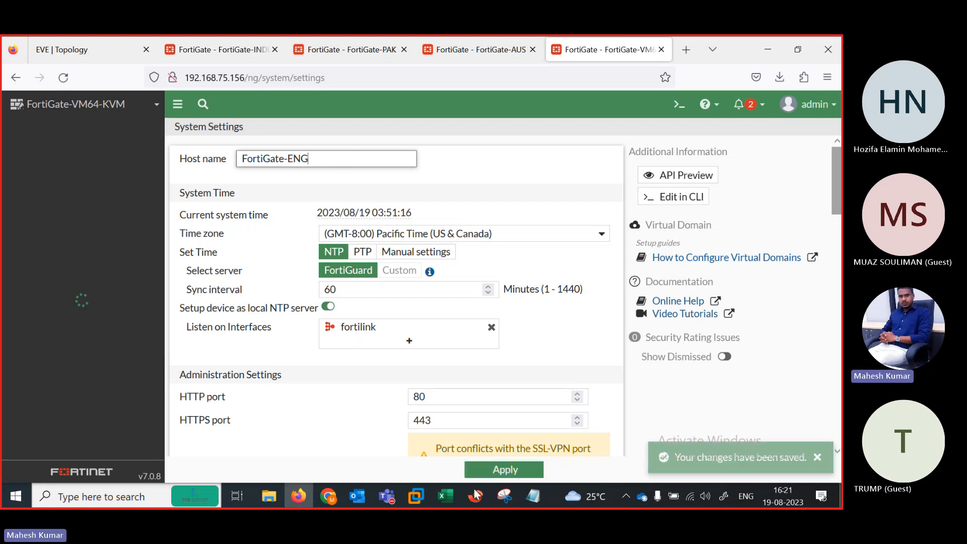
{"action": "left_click", "coordinate": [475, 495]}
Step: Log in to the AFRICA console as admin and run 'show system interface' to list its interfaces
{"action": "left_click", "coordinate": [585, 220]}
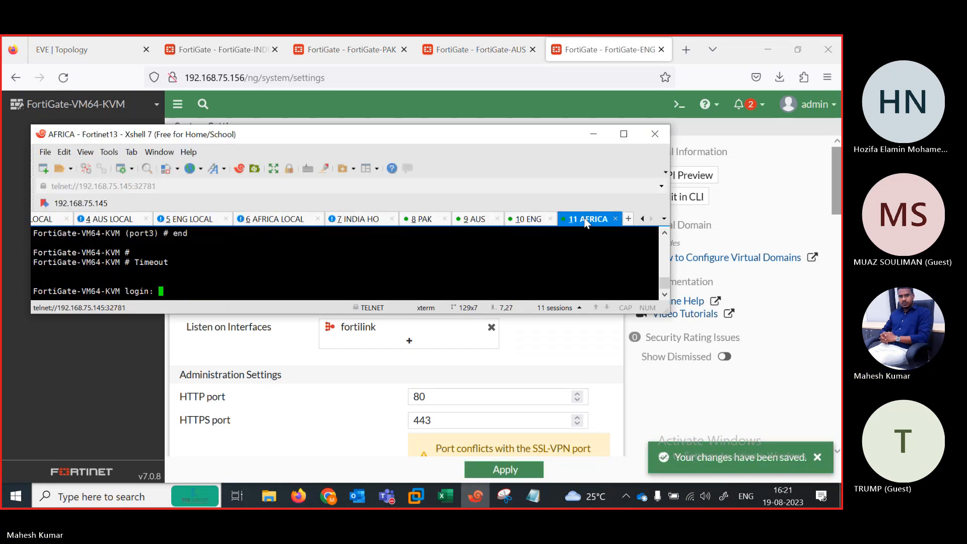
{"action": "type", "text": "admin"}
{"action": "key", "text": "Return"}
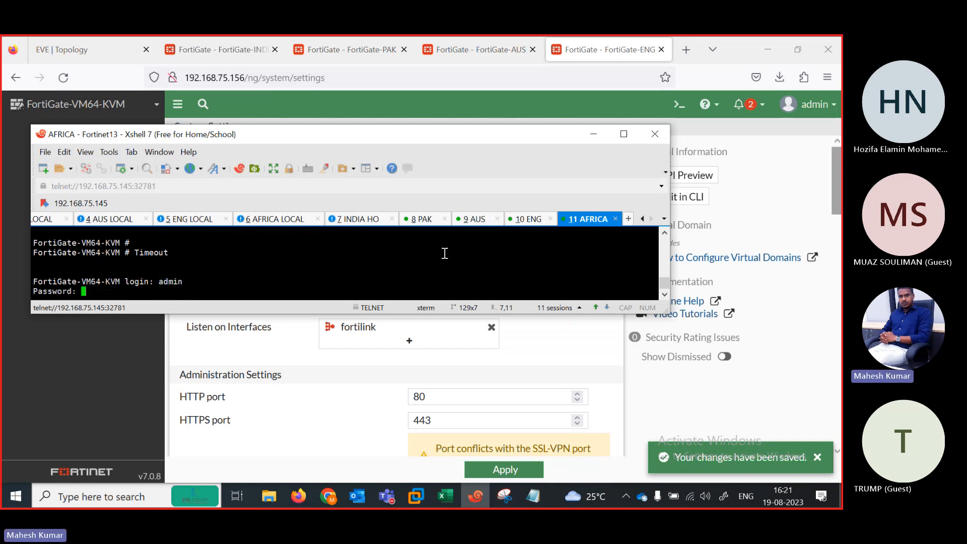
{"action": "key", "text": "Return"}
{"action": "type", "text": "show system interface"}
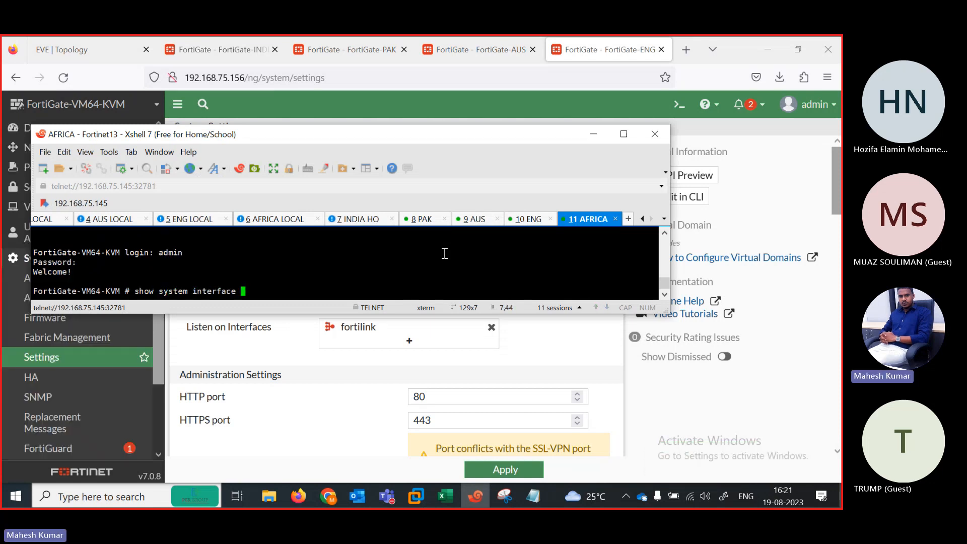
{"action": "key", "text": "question"}
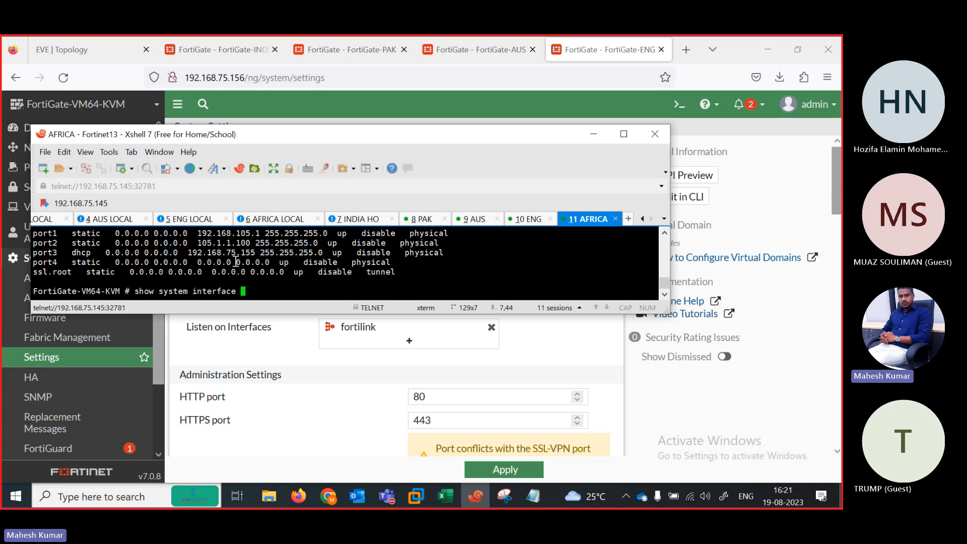
{"action": "left_click", "coordinate": [689, 58]}
Step: Load 192.168.75.155 in a new Firefox tab
{"action": "left_click", "coordinate": [688, 56]}
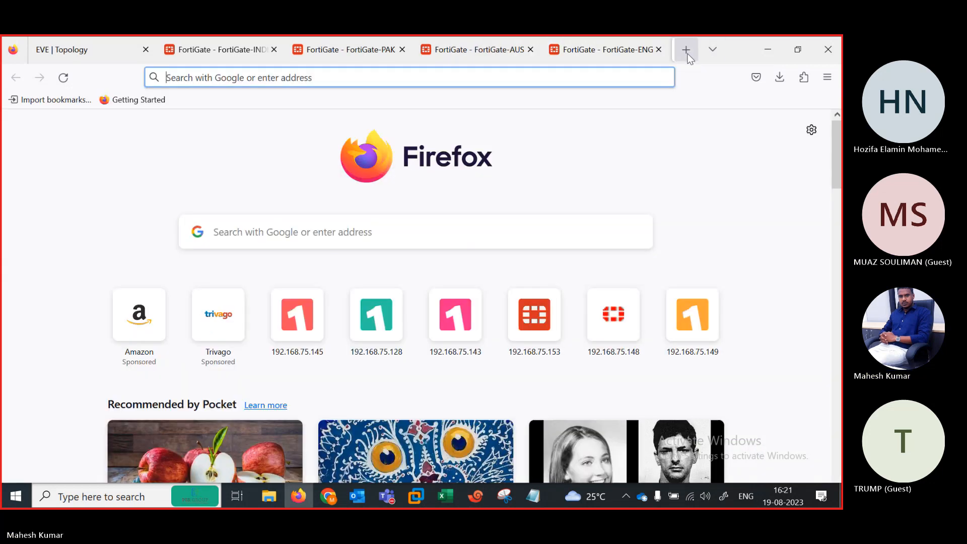
{"action": "type", "text": "192.168.75.14"}
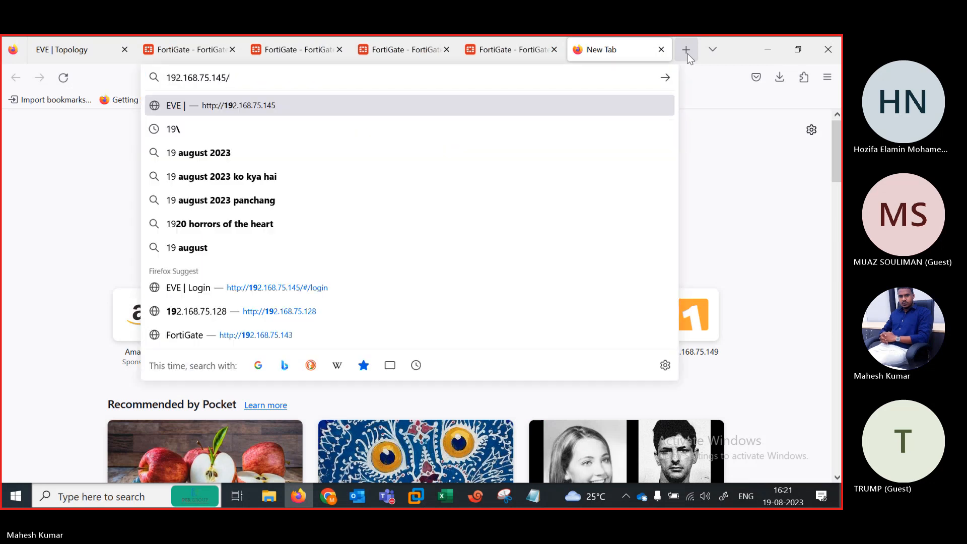
{"action": "key", "text": "BackSpace"}
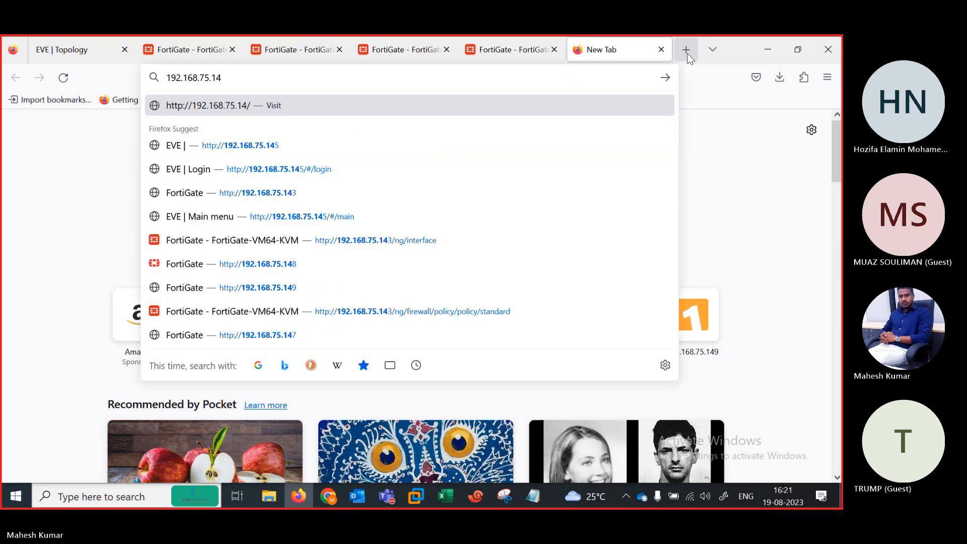
{"action": "key", "text": "BackSpace"}
{"action": "type", "text": "55"}
{"action": "key", "text": "Escape"}
{"action": "key", "text": "Return"}
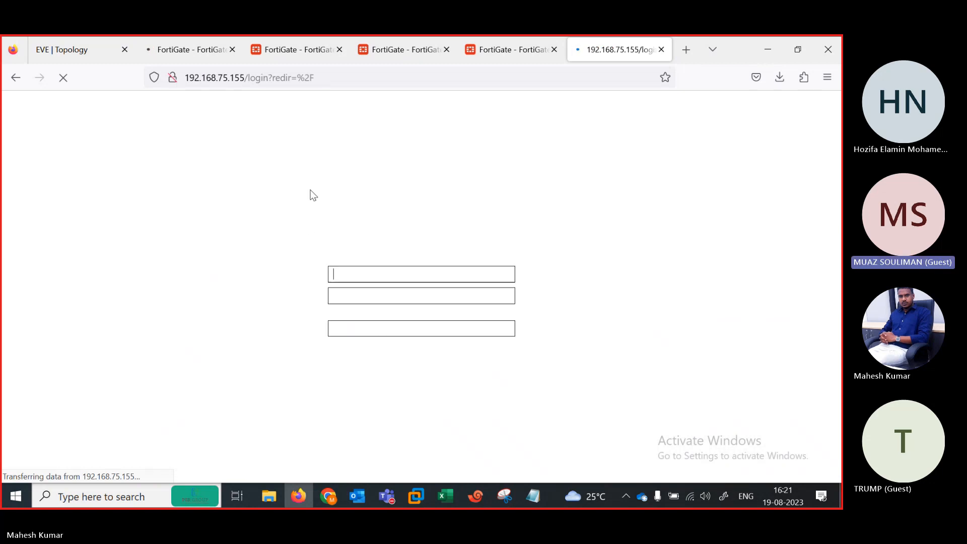
Step: Sign in as admin, skip the setup and release notices, and open Network > Interfaces
{"action": "type", "text": "admin"}
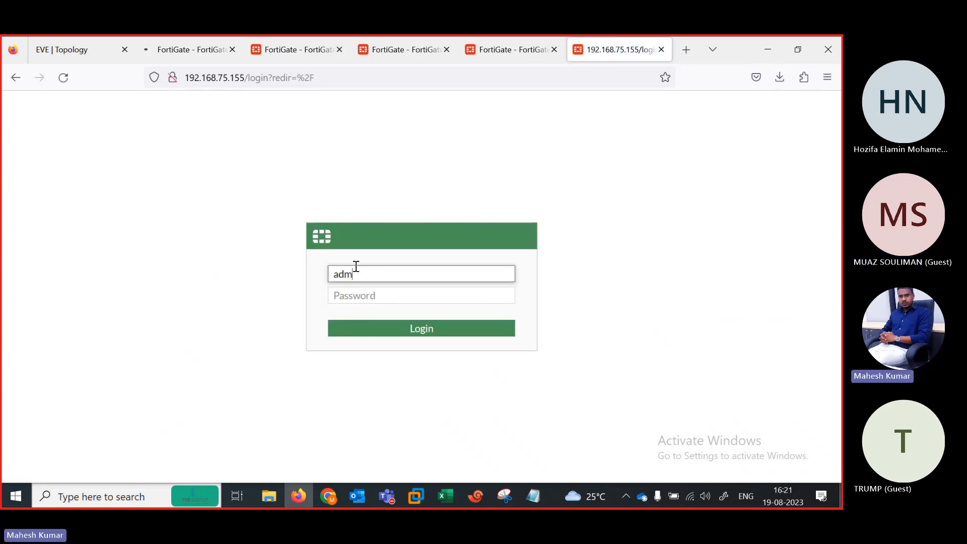
{"action": "key", "text": "Tab"}
{"action": "type", "text": "••"}
{"action": "key", "text": "Return"}
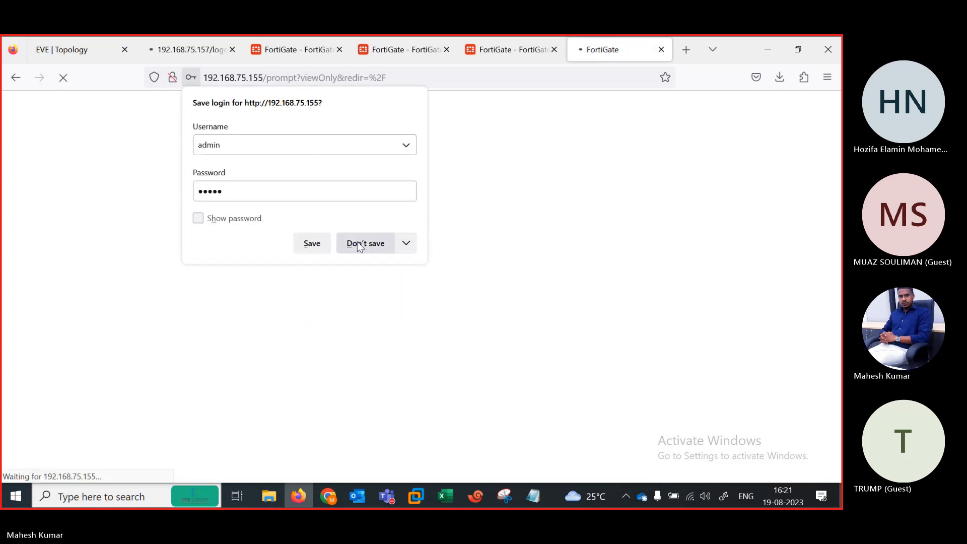
{"action": "left_click", "coordinate": [359, 241]}
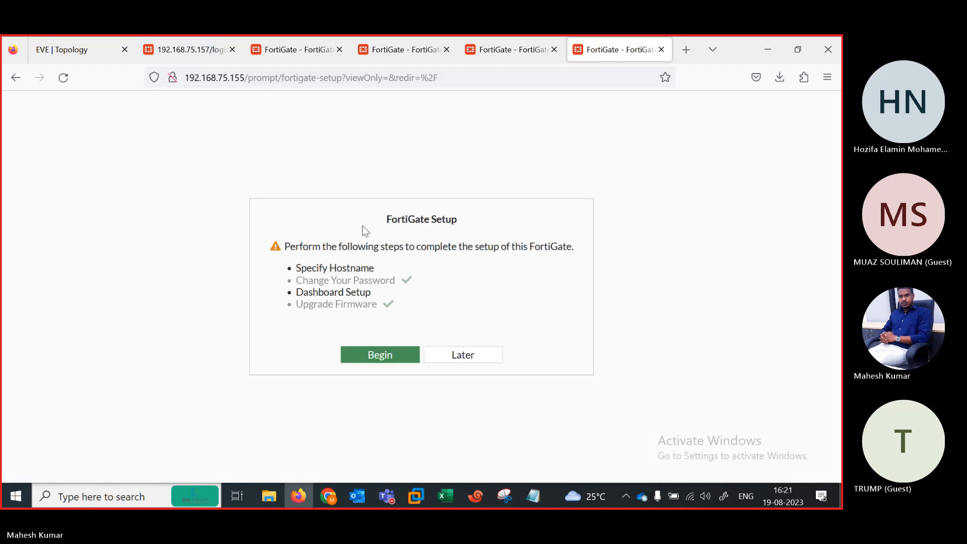
{"action": "left_click", "coordinate": [457, 353]}
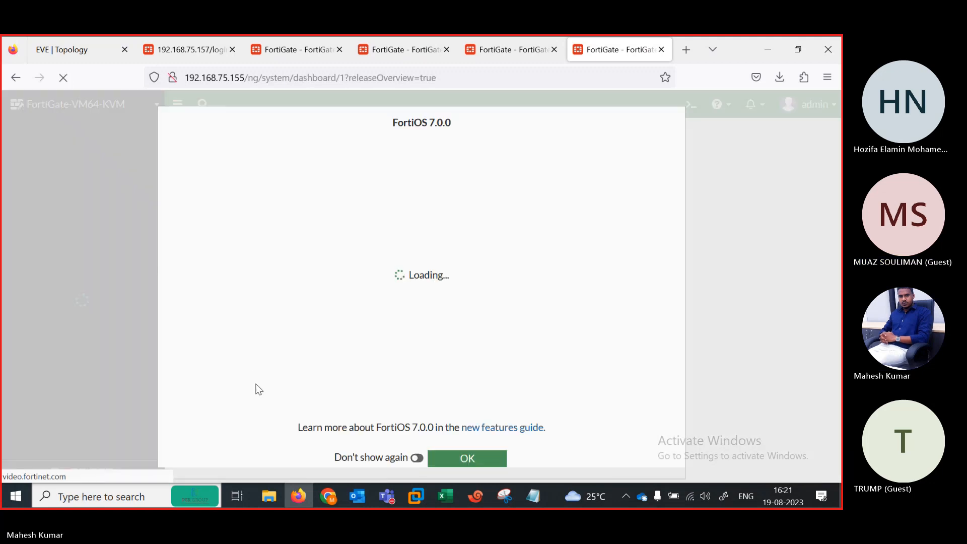
{"action": "left_click", "coordinate": [473, 459]}
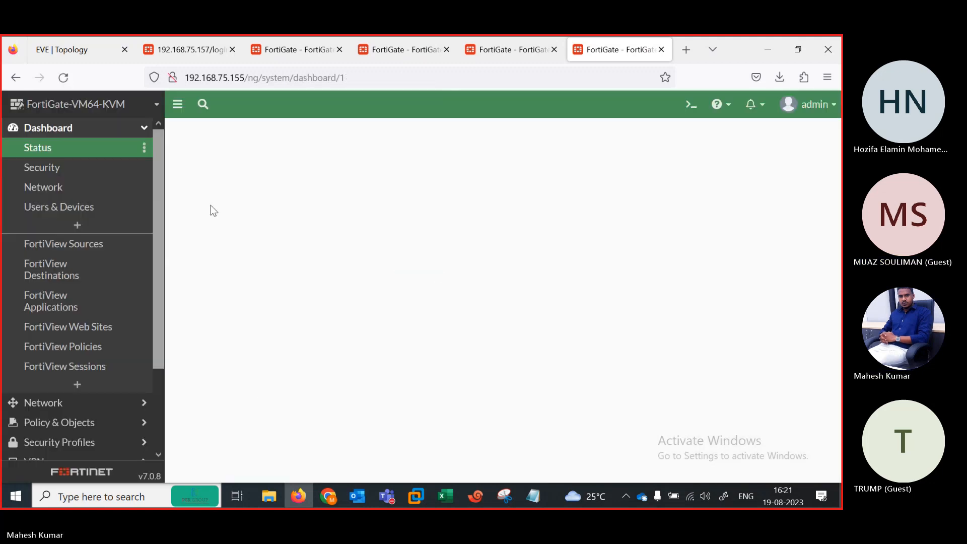
{"action": "left_click", "coordinate": [46, 403]}
{"action": "left_click", "coordinate": [55, 174]}
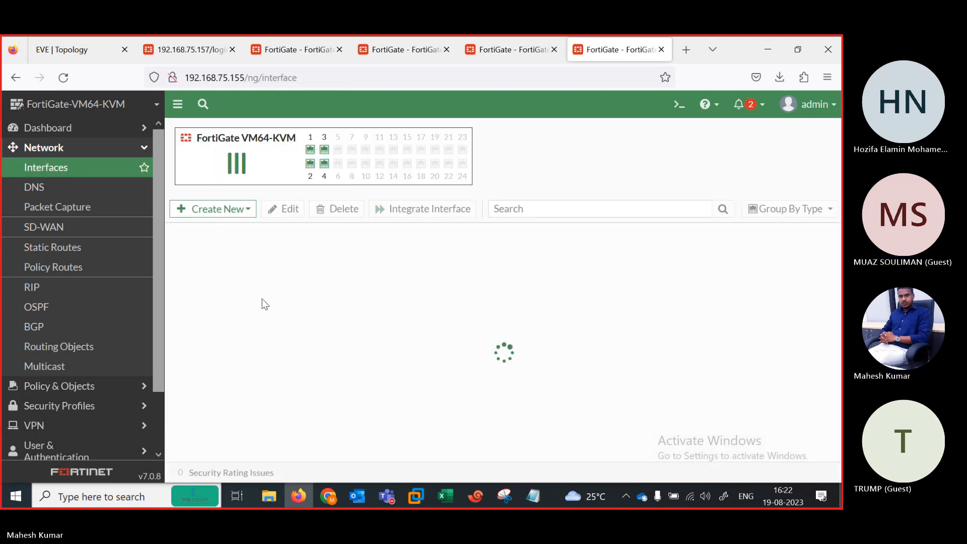
Step: Switch port3 from DHCP to Manual addressing at 192.168.75.155/255.255.255.0 and confirm the change
{"action": "double_click", "coordinate": [235, 410]}
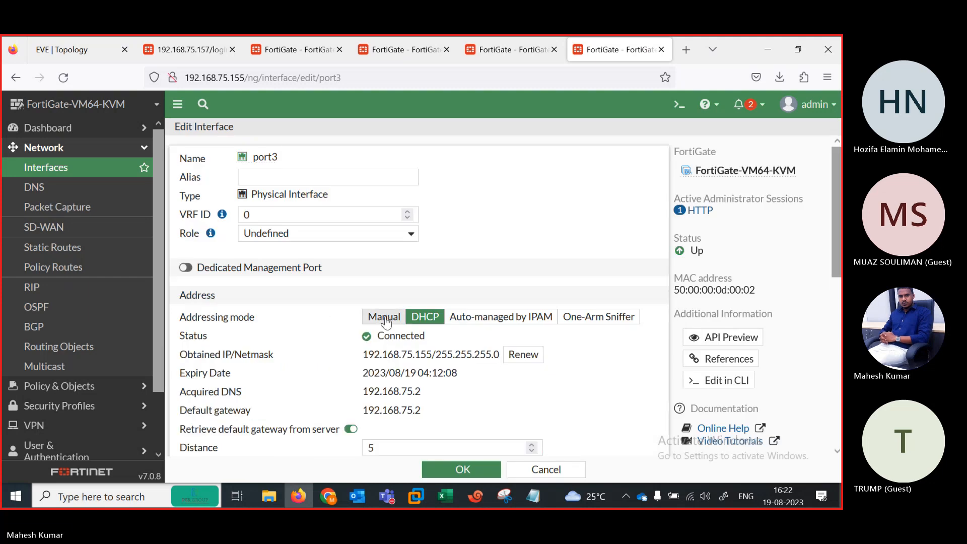
{"action": "left_click", "coordinate": [385, 317]}
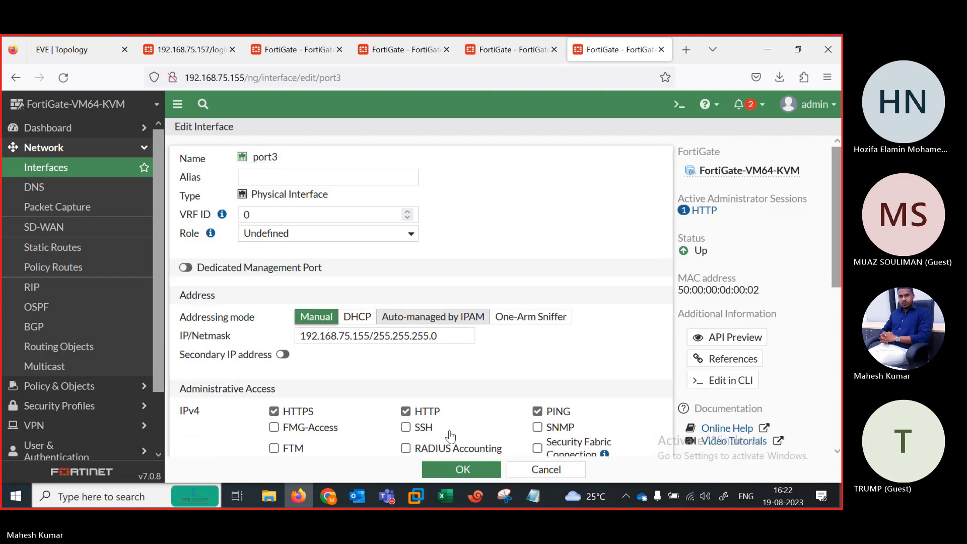
{"action": "left_click", "coordinate": [451, 470]}
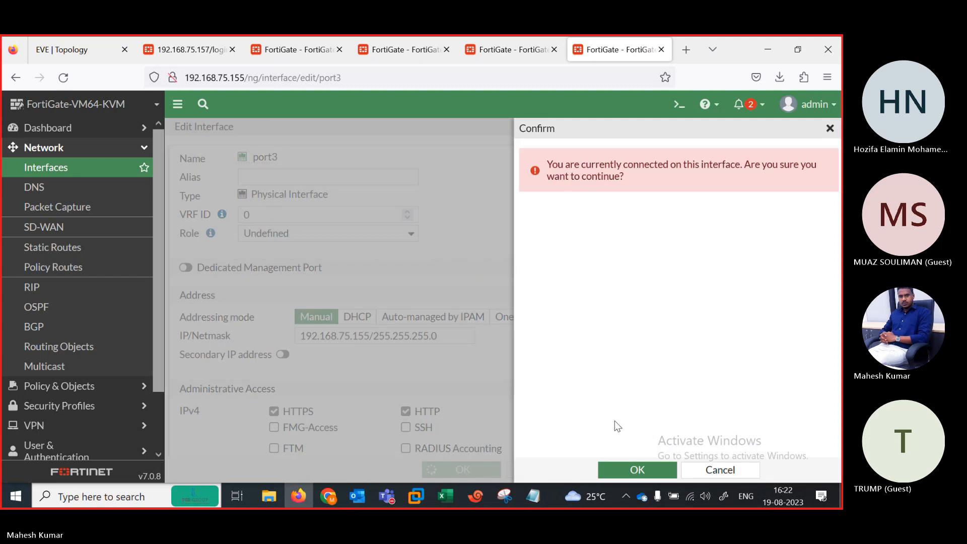
{"action": "left_click", "coordinate": [623, 470]}
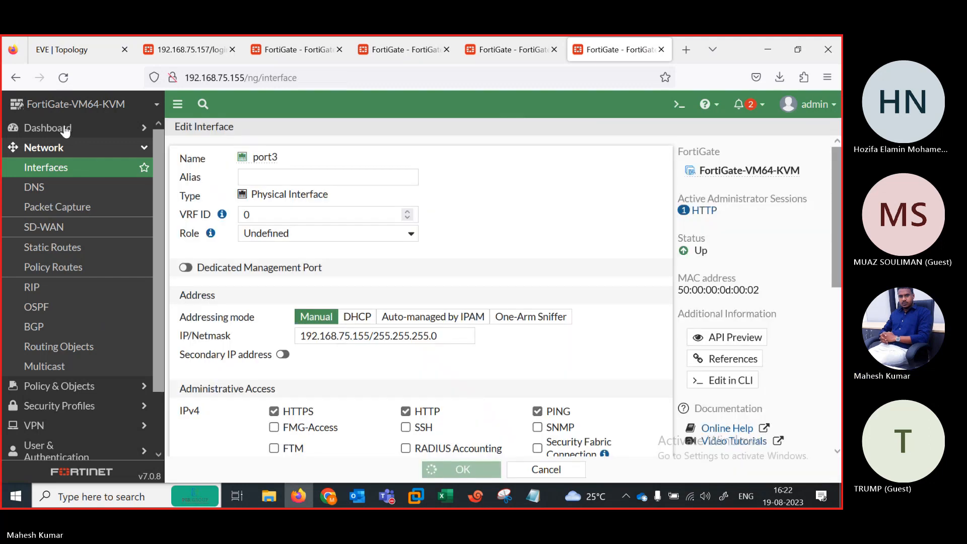
{"action": "left_click", "coordinate": [91, 130]}
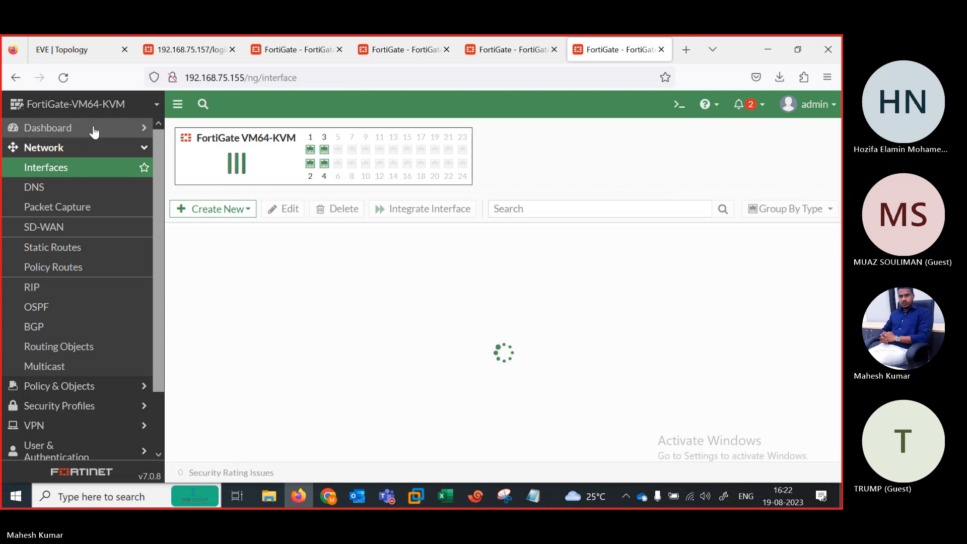
Step: Change the host name from FortiGate-VM64-KVM to FortiGate-AFRICA in System Settings and apply it
{"action": "left_click", "coordinate": [58, 147]}
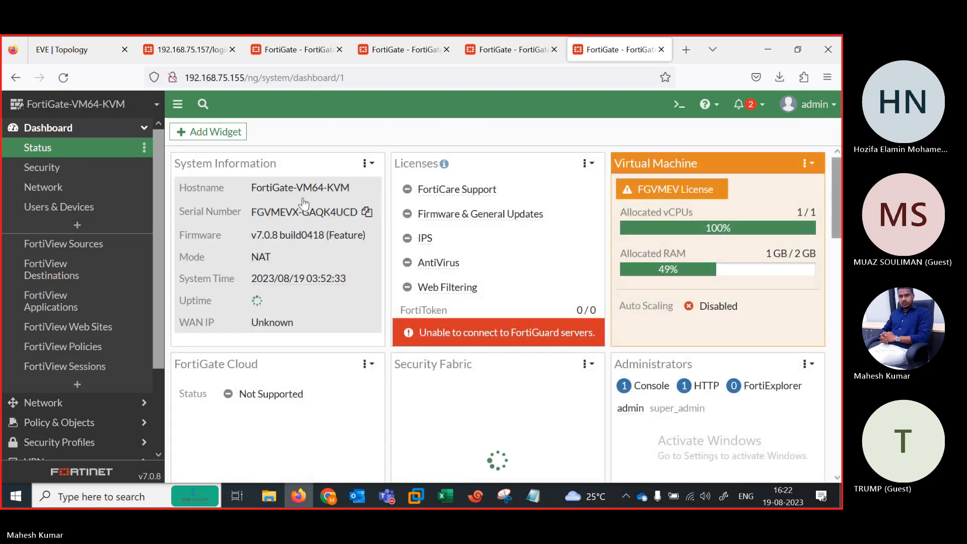
{"action": "left_click", "coordinate": [303, 199]}
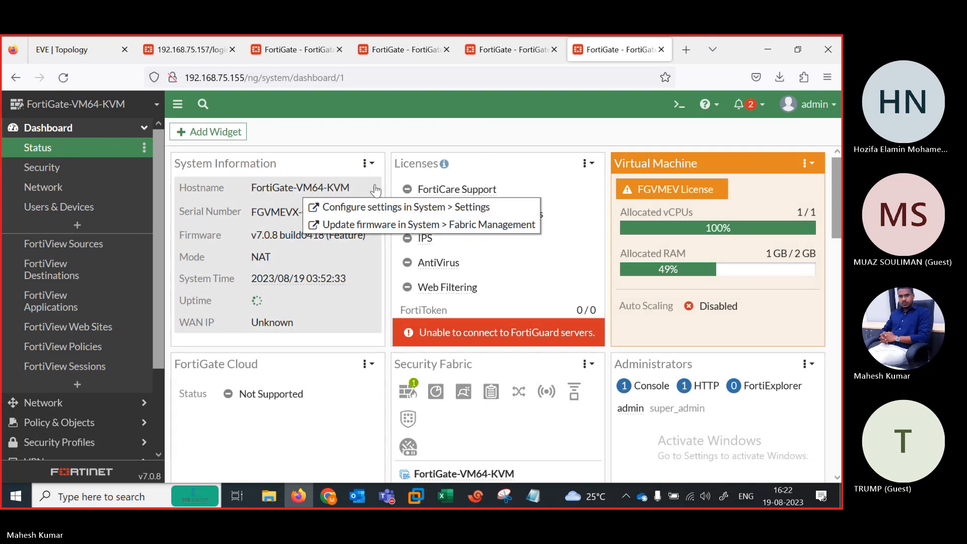
{"action": "left_click", "coordinate": [379, 207]}
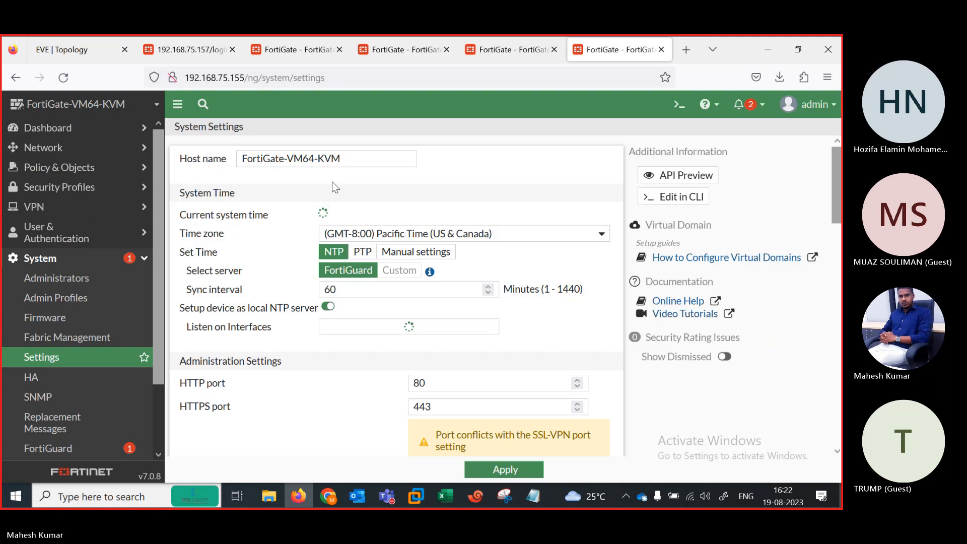
{"action": "left_click_drag", "start_coordinate": [354, 158], "coordinate": [290, 157]}
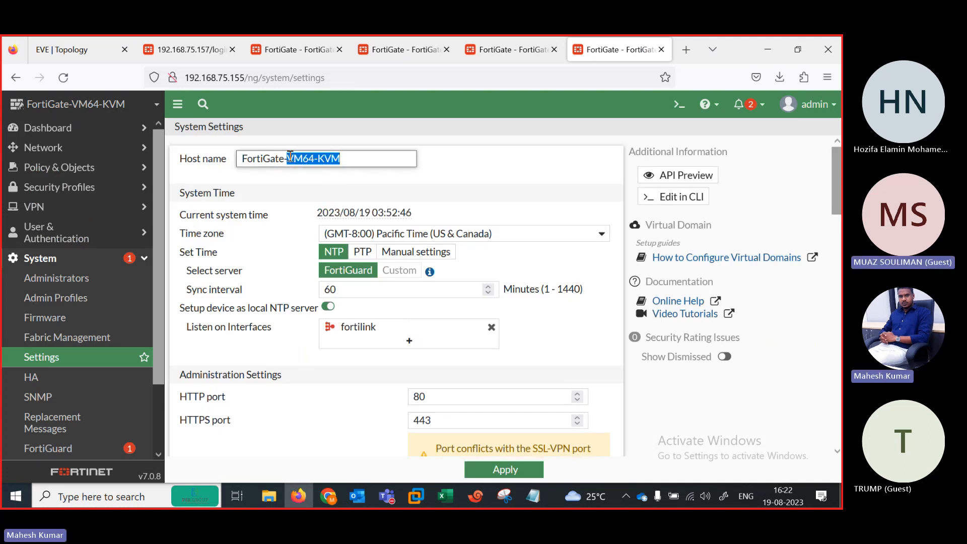
{"action": "type", "text": "fr"}
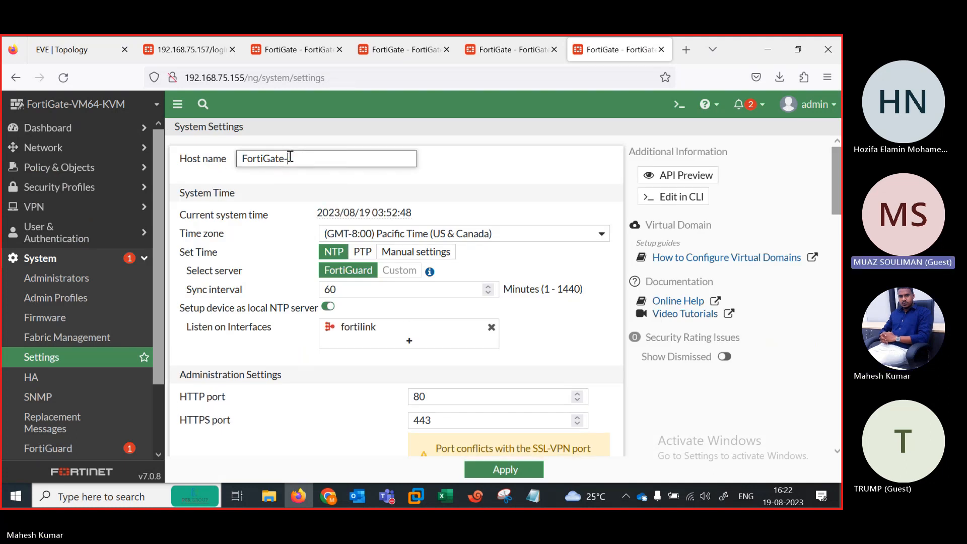
{"action": "type", "text": "RICA"}
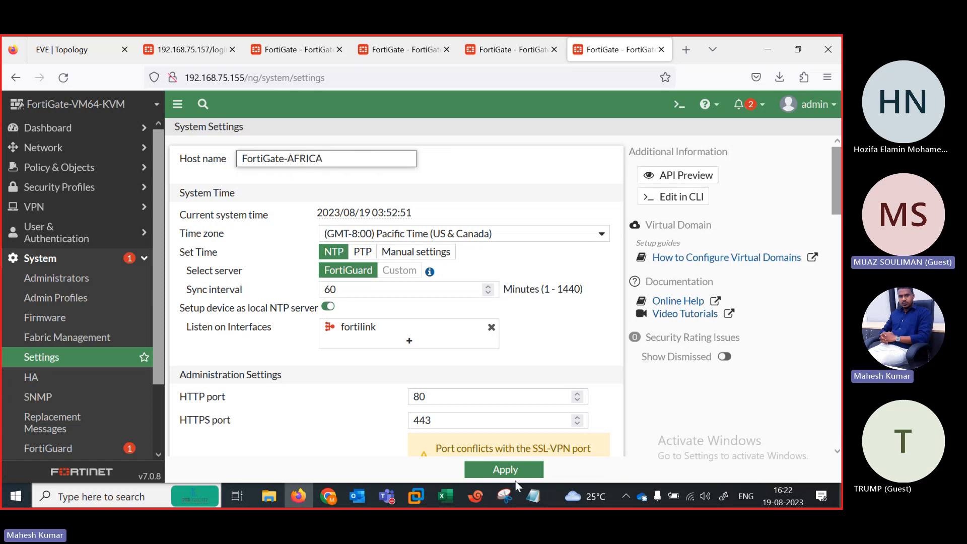
{"action": "left_click", "coordinate": [500, 469]}
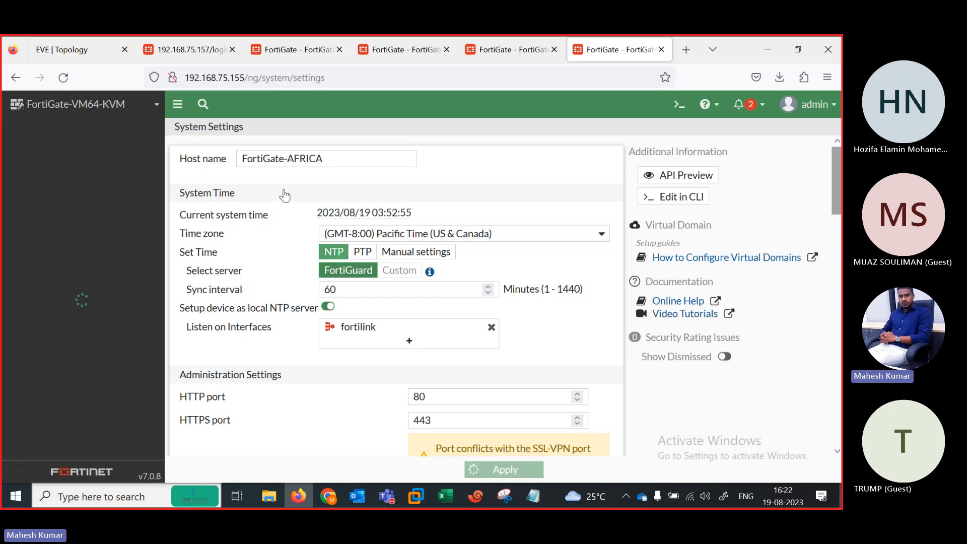
{"action": "left_click", "coordinate": [178, 50]}
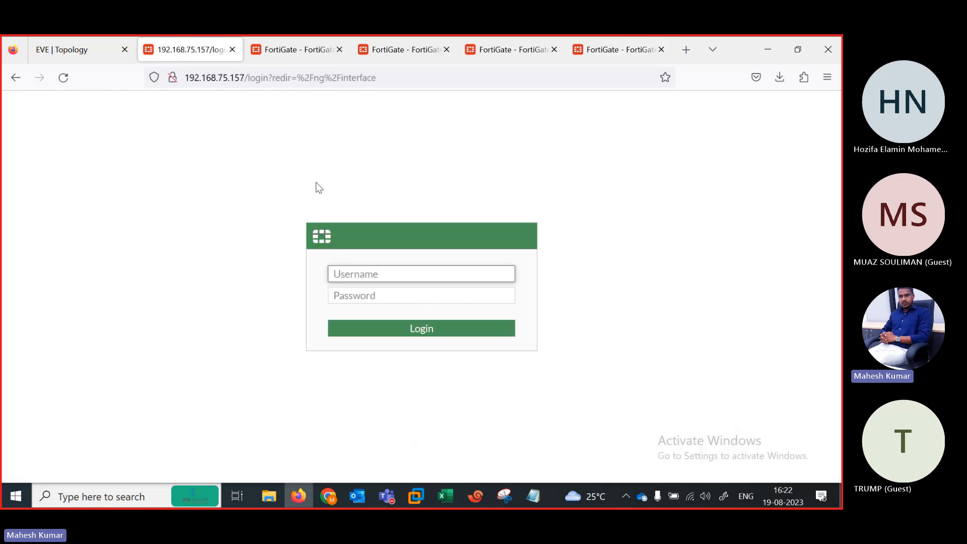
Step: Sign back in to the 192.168.75.157 FortiGate with the admin credentials
{"action": "type", "text": "AD"}
{"action": "key", "text": "BackSpace"}
{"action": "type", "text": "admin"}
{"action": "key", "text": "Tab"}
{"action": "type", "text": "admin"}
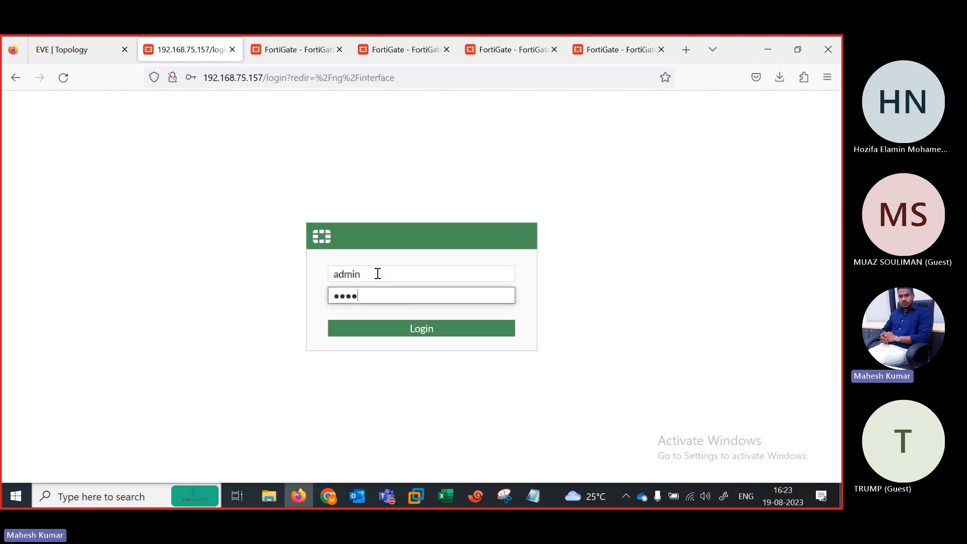
{"action": "key", "text": "Return"}
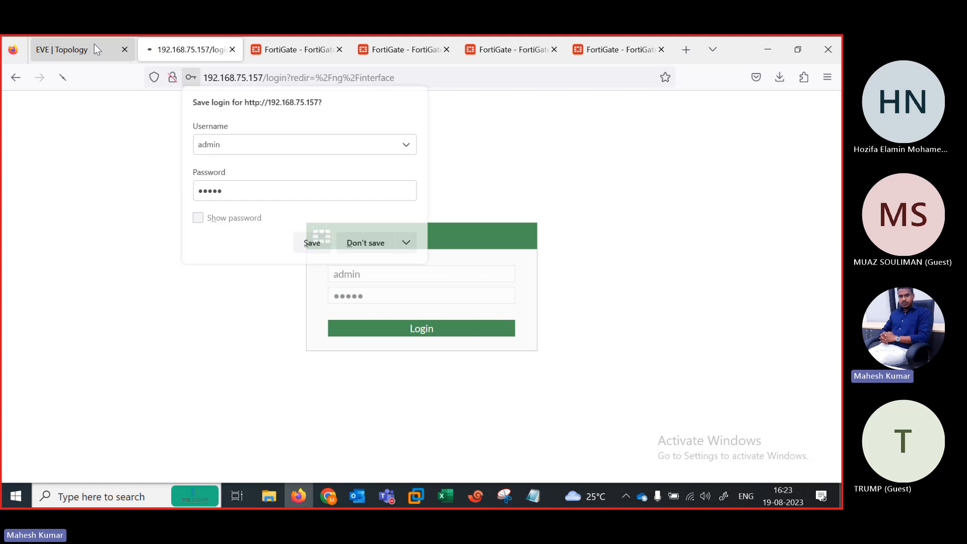
{"action": "left_click", "coordinate": [95, 43]}
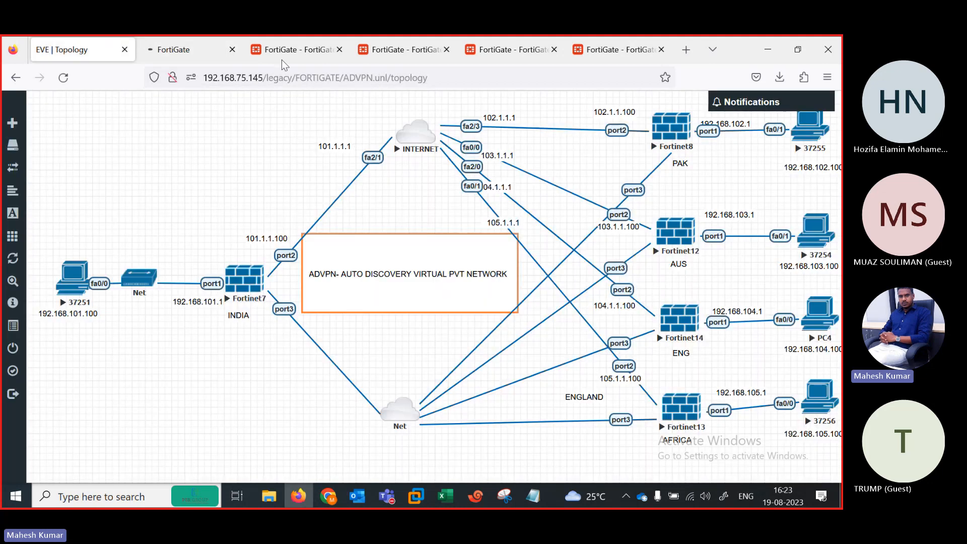
{"action": "left_click", "coordinate": [195, 47]}
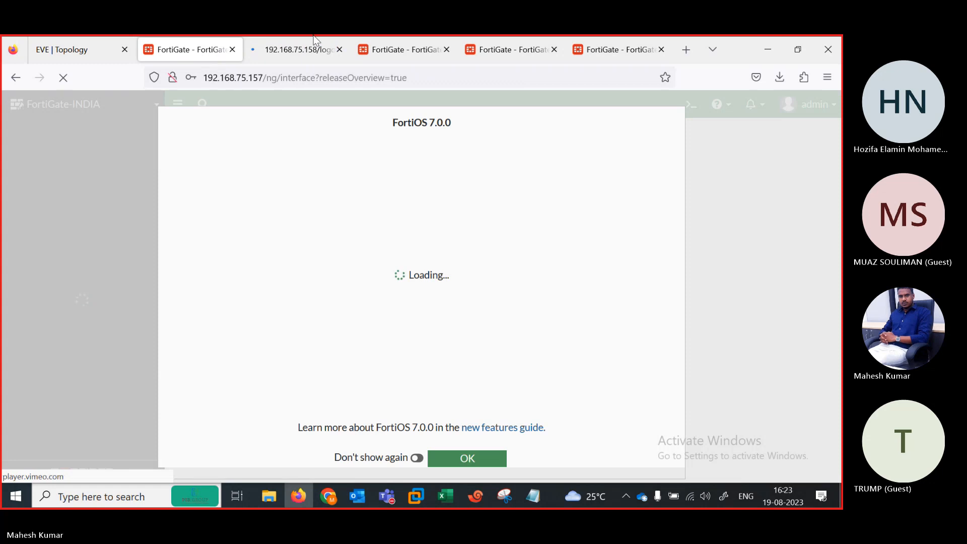
Step: Sign back in to the 192.168.75.158 FortiGate, then view the 192.168.75.150 interfaces list
{"action": "left_click", "coordinate": [303, 50]}
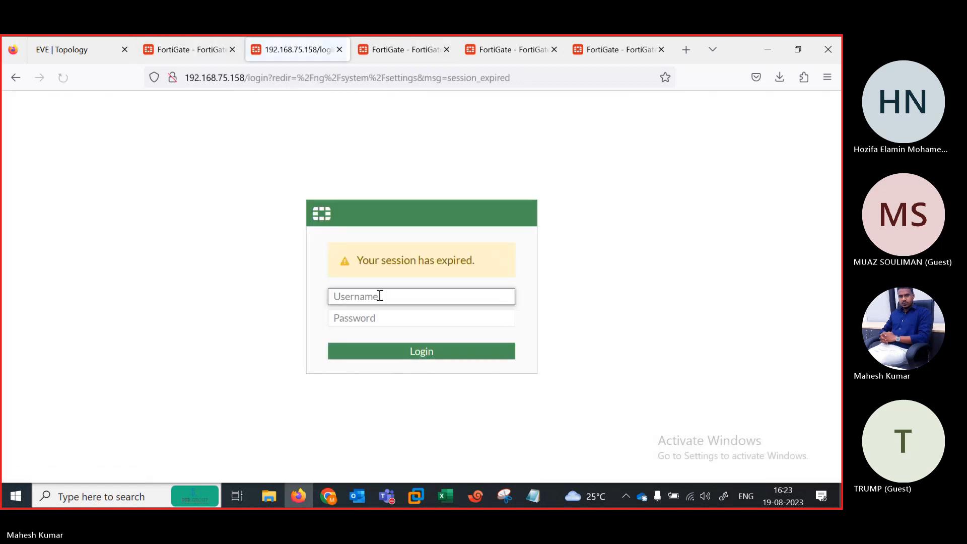
{"action": "type", "text": "admin"}
{"action": "key", "text": "Tab"}
{"action": "type", "text": "admin"}
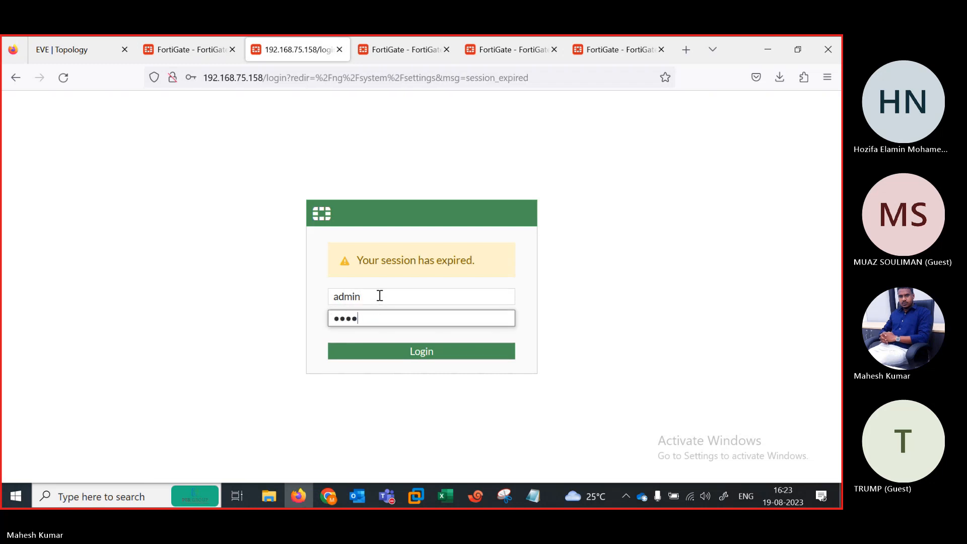
{"action": "key", "text": "Return"}
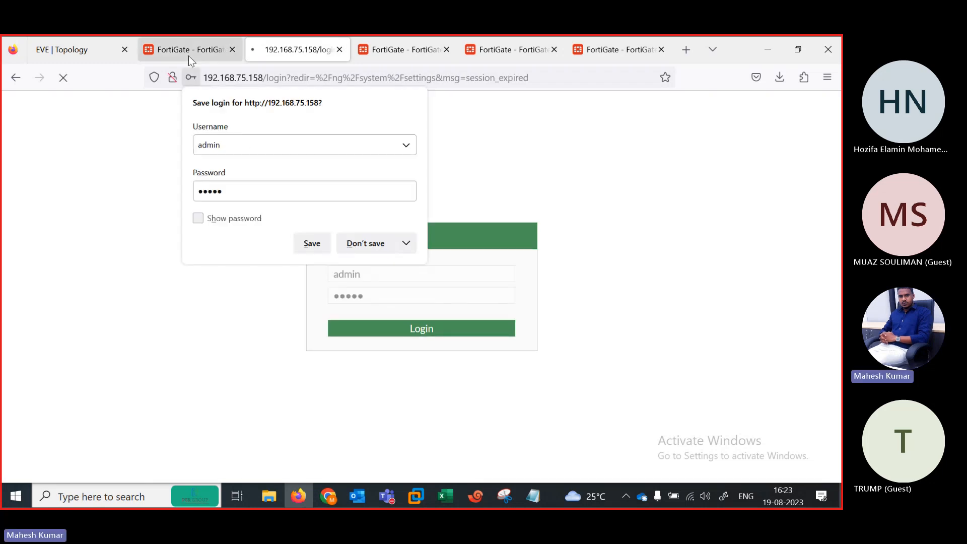
{"action": "left_click", "coordinate": [189, 56]}
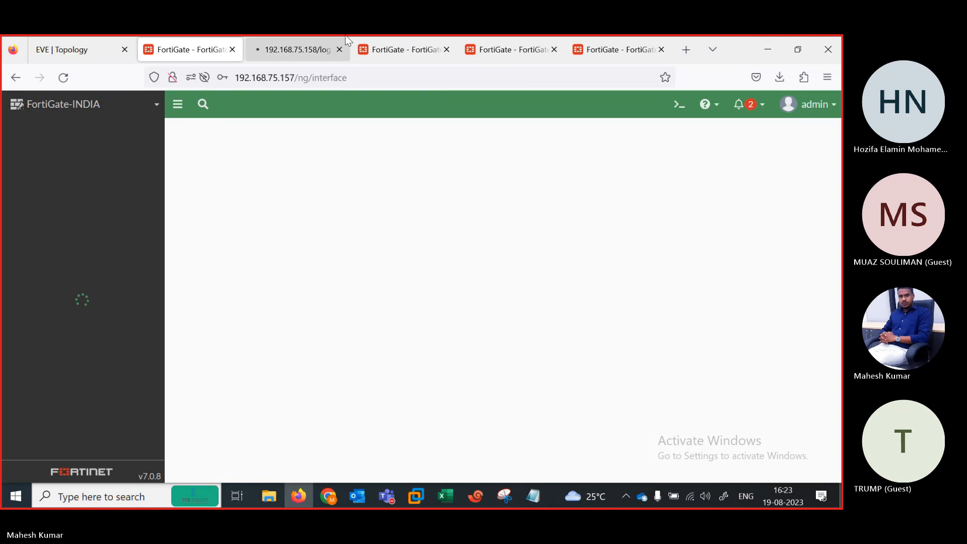
{"action": "left_click", "coordinate": [385, 53]}
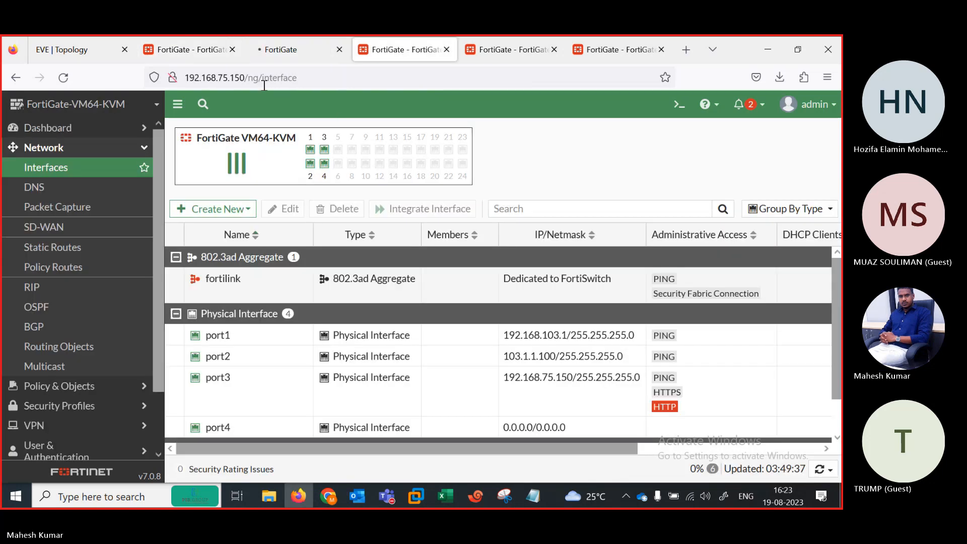
Step: Start a new static route from FortiGate-INDIA's empty Static Routes list, consulting the lab topology
{"action": "left_click", "coordinate": [66, 248]}
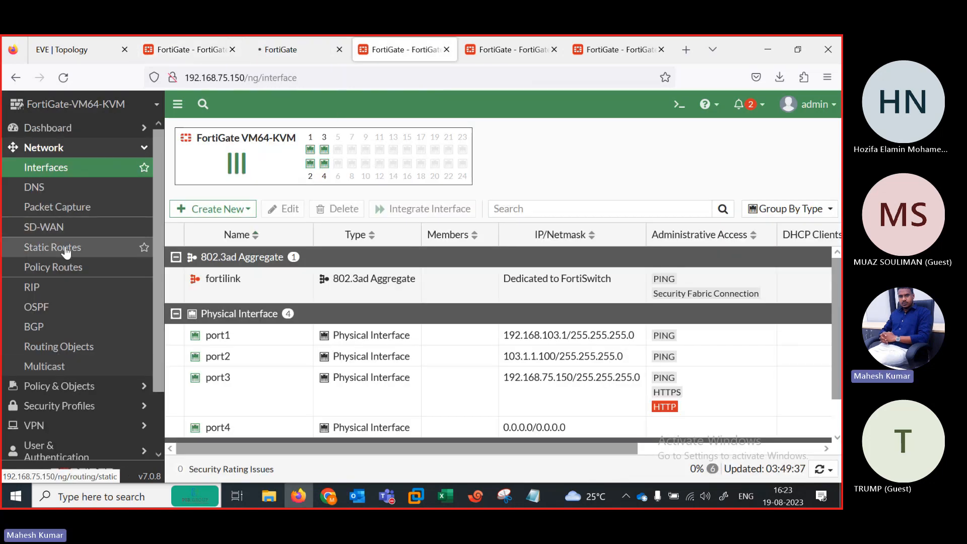
{"action": "left_click", "coordinate": [199, 46]}
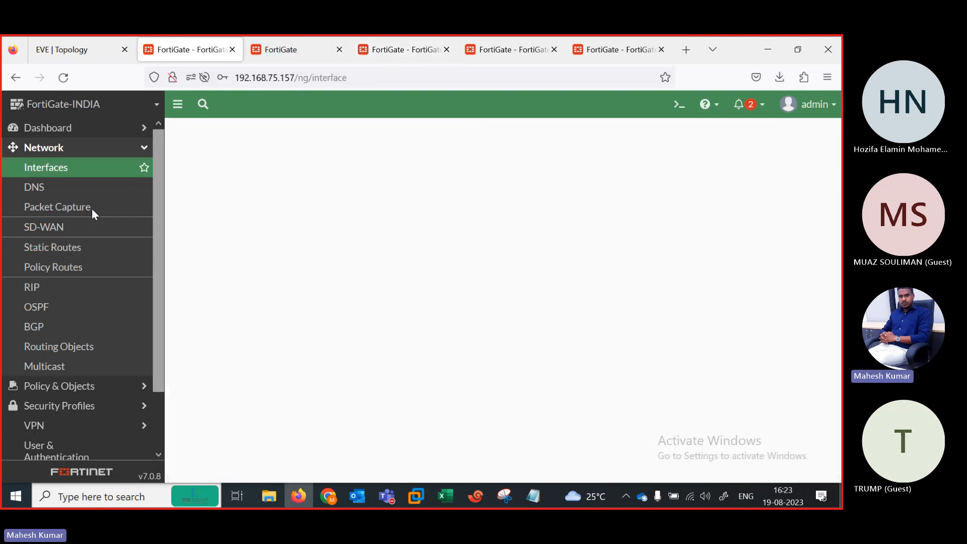
{"action": "left_click", "coordinate": [58, 249]}
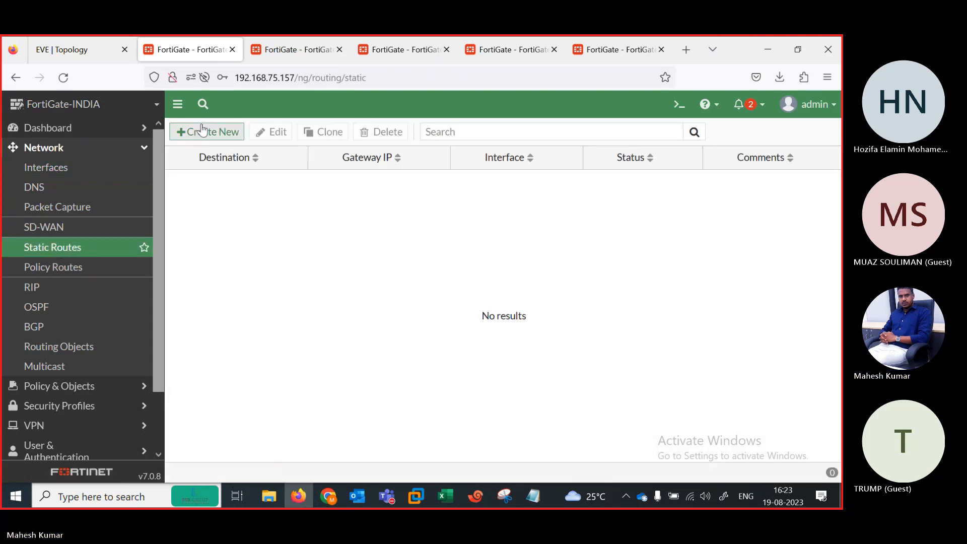
{"action": "left_click", "coordinate": [201, 130]}
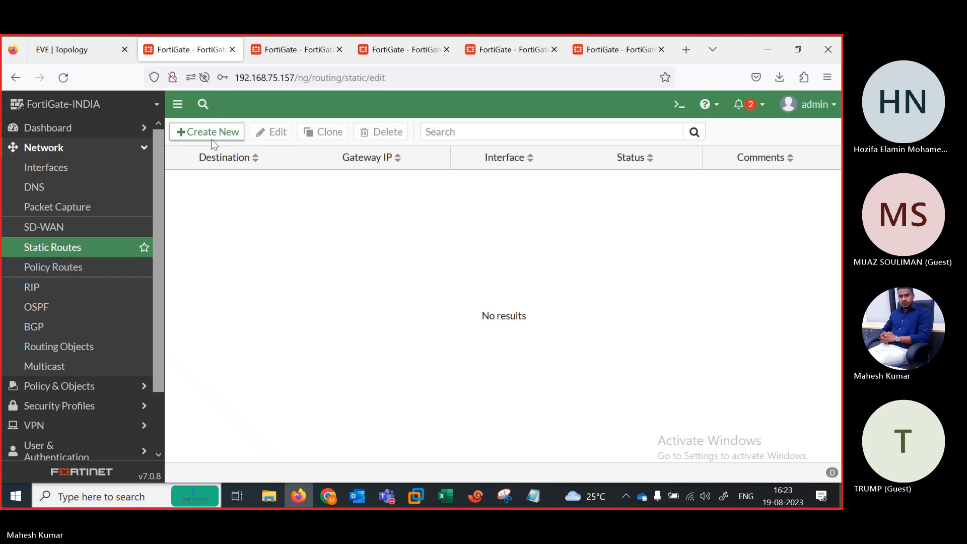
{"action": "left_click", "coordinate": [95, 53]}
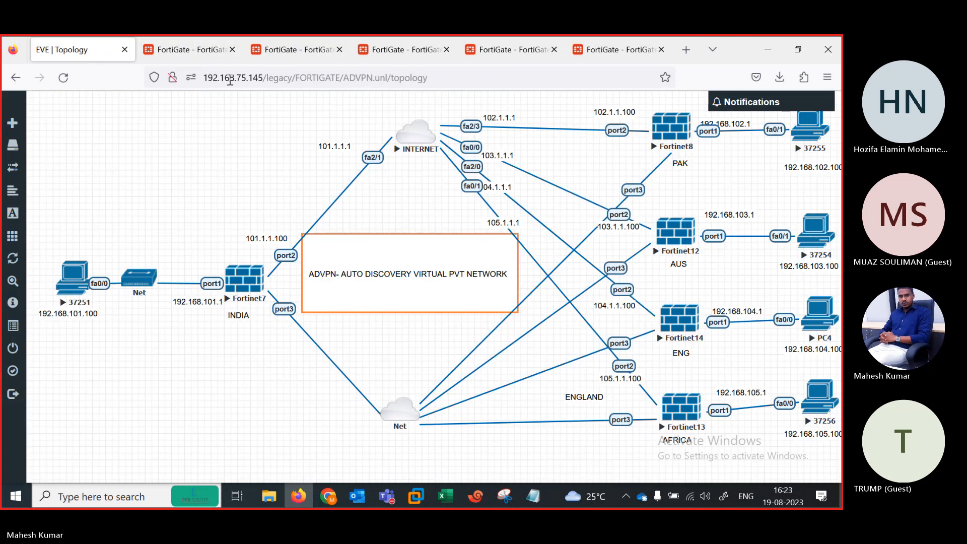
{"action": "left_click", "coordinate": [192, 53]}
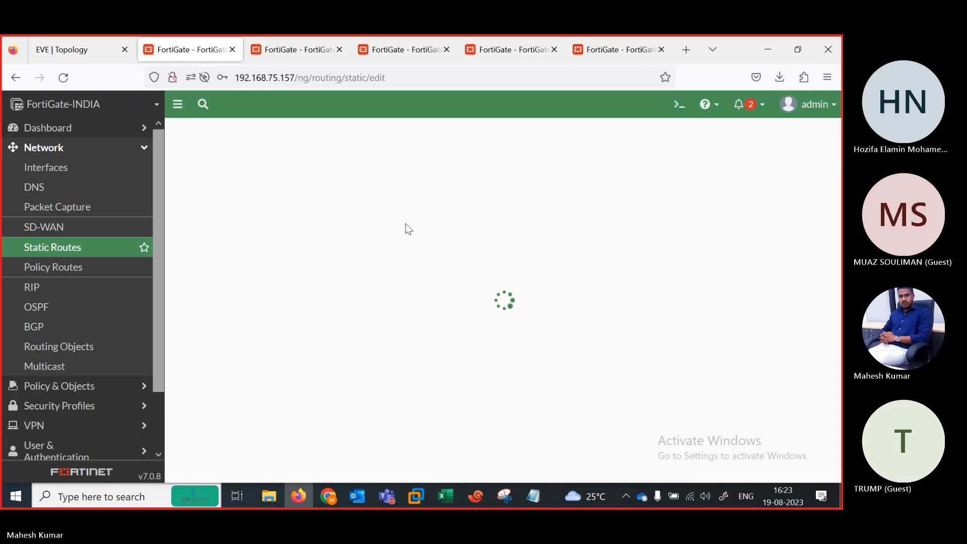
{"action": "left_click", "coordinate": [83, 45]}
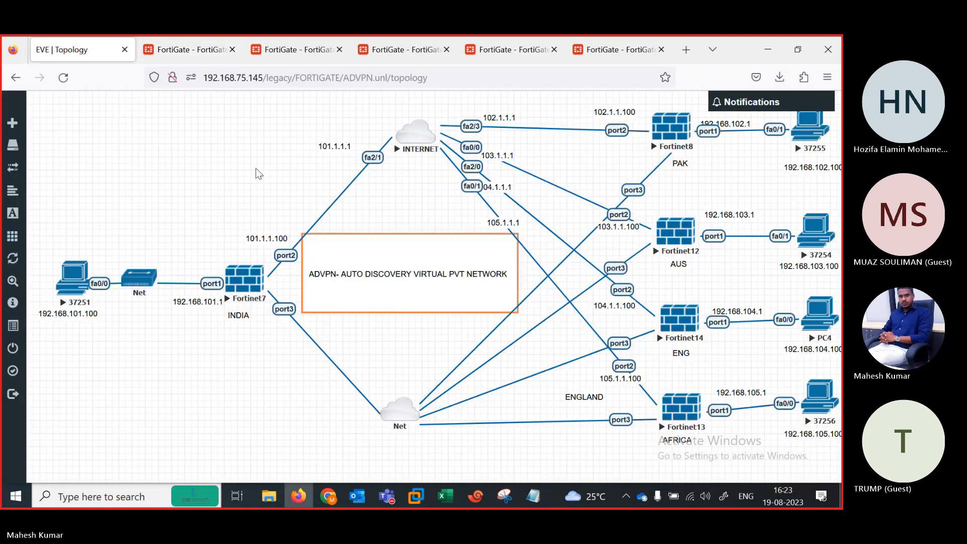
Step: Save a default route 0.0.0.0/0 via gateway 101.1.1.1 out port2
{"action": "left_click", "coordinate": [180, 48]}
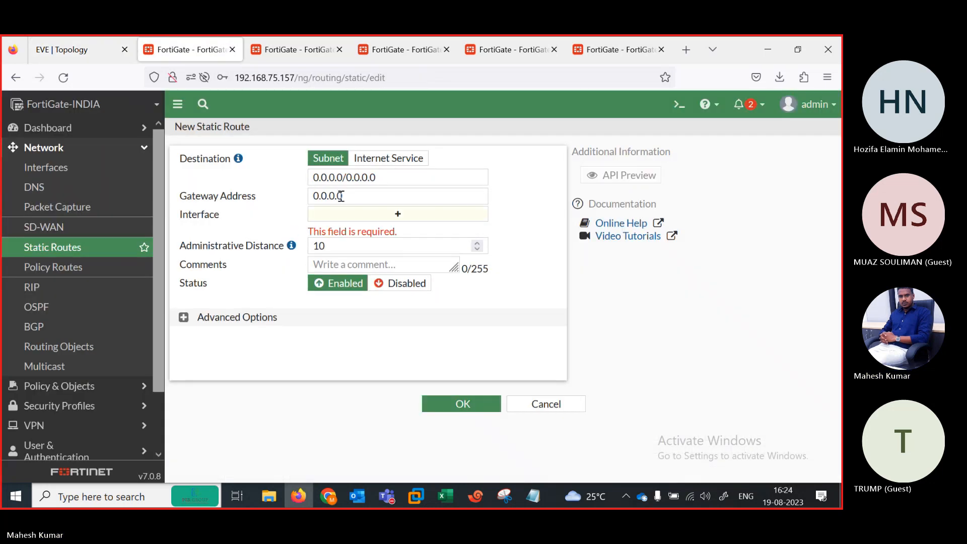
{"action": "left_click", "coordinate": [362, 195]}
{"action": "type", "text": "101.1."}
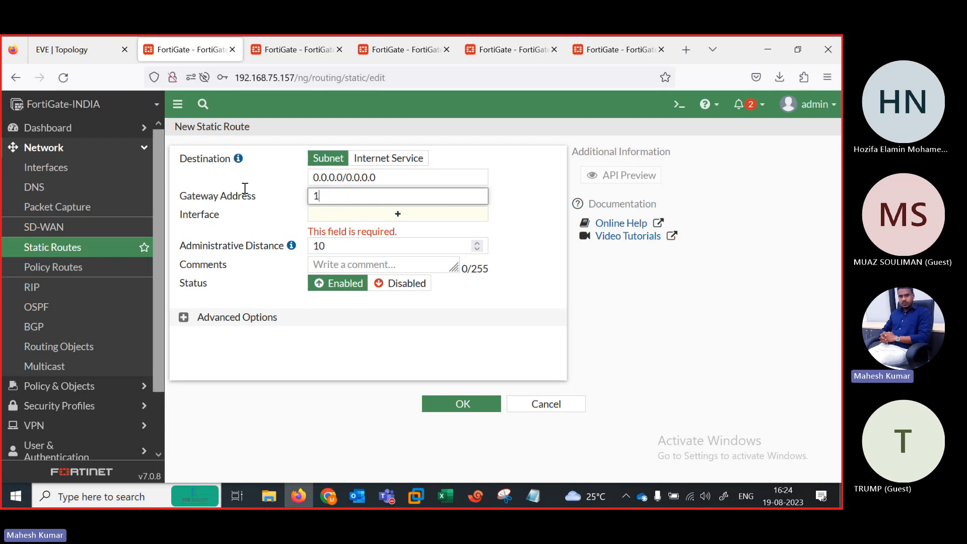
{"action": "key", "text": "BackSpace"}
{"action": "key", "text": "BackSpace"}
{"action": "key", "text": "BackSpace"}
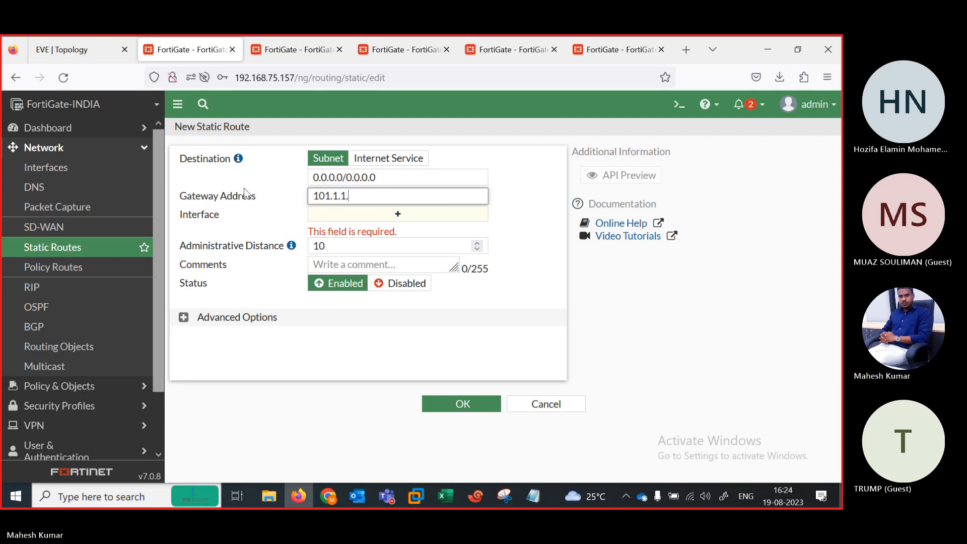
{"action": "key", "text": "Tab"}
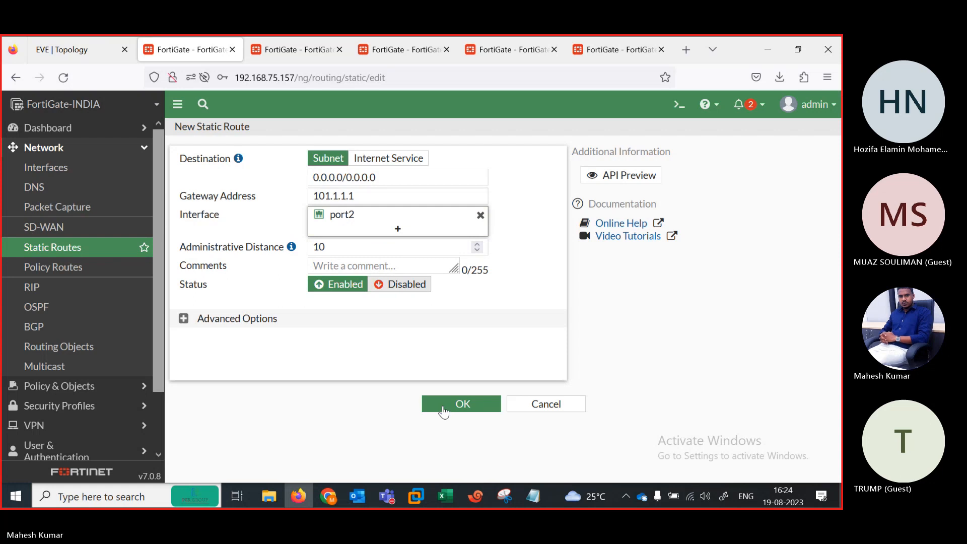
{"action": "left_click", "coordinate": [443, 408]}
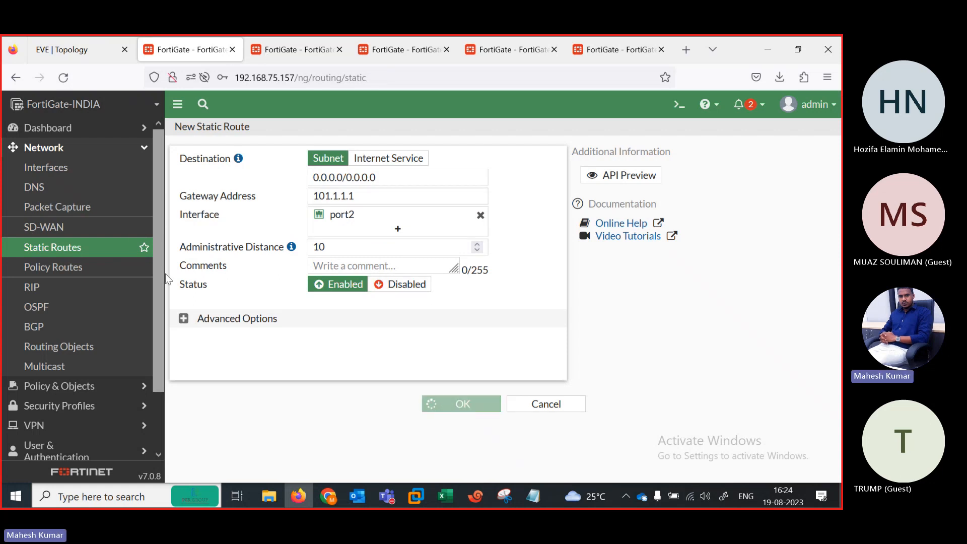
{"action": "scroll", "coordinate": [115, 350], "scroll_direction": "down", "scroll_amount": 3}
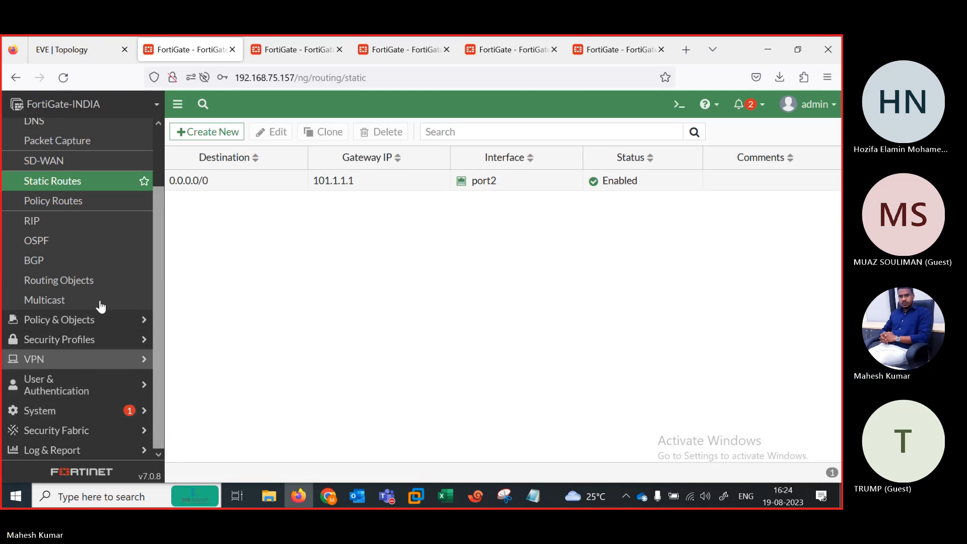
Step: Launch the IPsec Wizard with the Hub-and-Spoke template named INDIAHO in the Hub role
{"action": "left_click", "coordinate": [85, 367]}
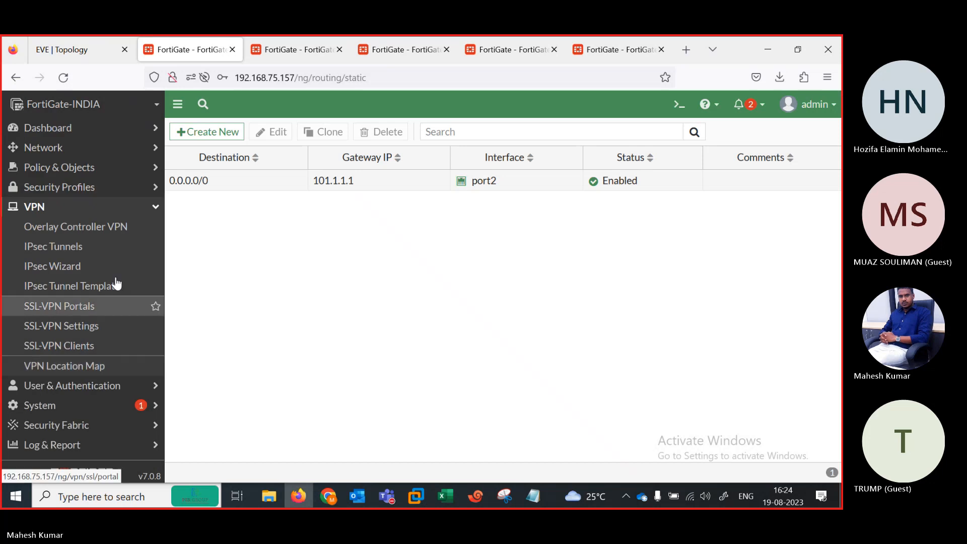
{"action": "left_click", "coordinate": [67, 267]}
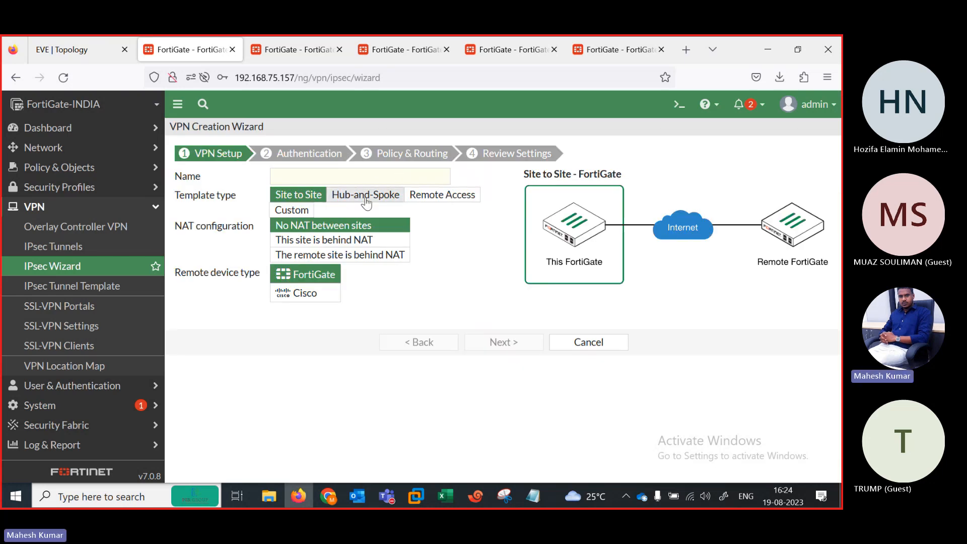
{"action": "left_click", "coordinate": [350, 200]}
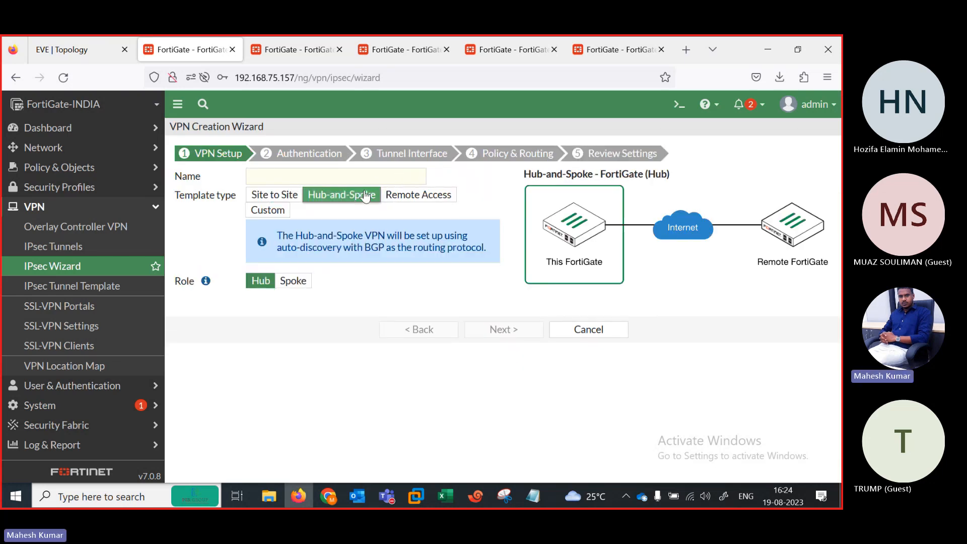
{"action": "left_click", "coordinate": [314, 177]}
{"action": "type", "text": "IN"}
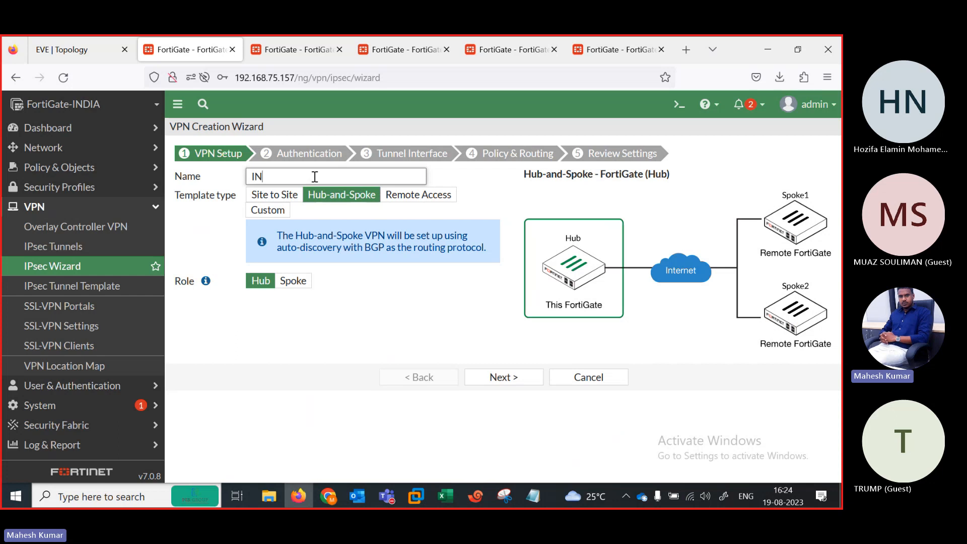
{"action": "type", "text": "DIAHO"}
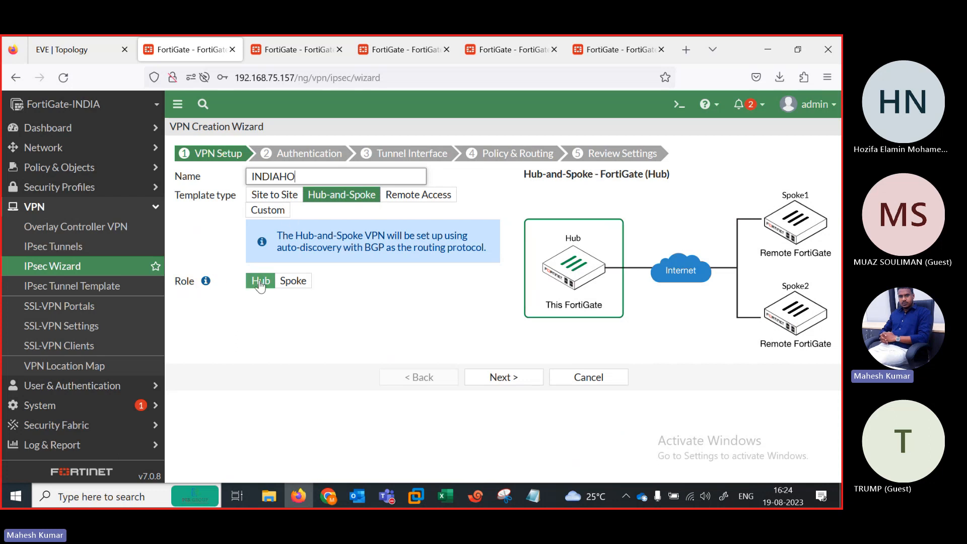
{"action": "left_click", "coordinate": [493, 376]}
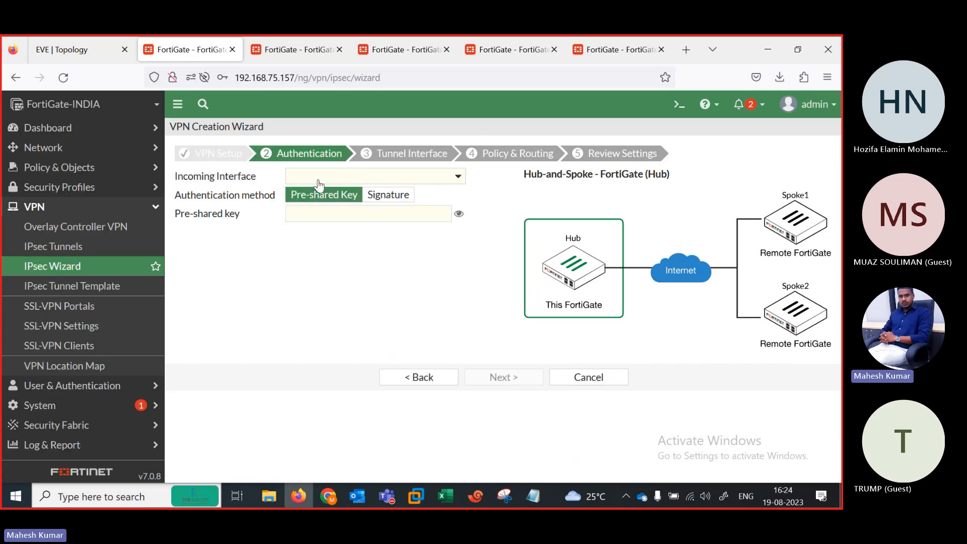
Step: Select port2 as the hub's incoming interface, checking the topology diagram along the way
{"action": "left_click", "coordinate": [363, 171]}
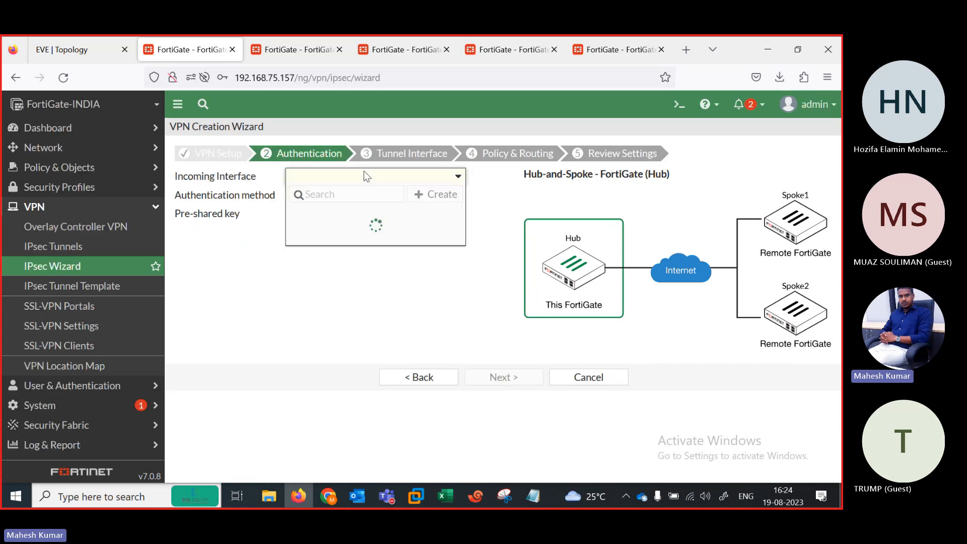
{"action": "left_click", "coordinate": [89, 53]}
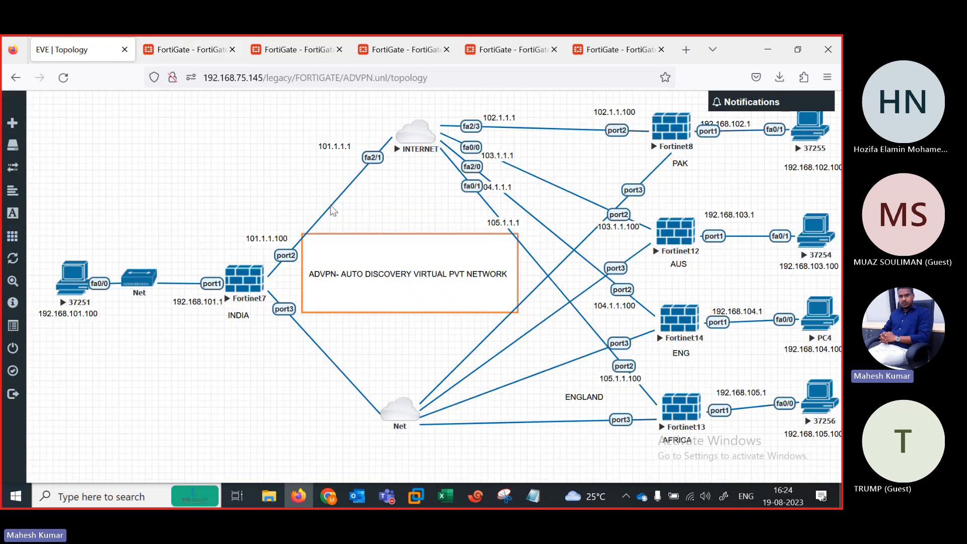
{"action": "left_click", "coordinate": [186, 49]}
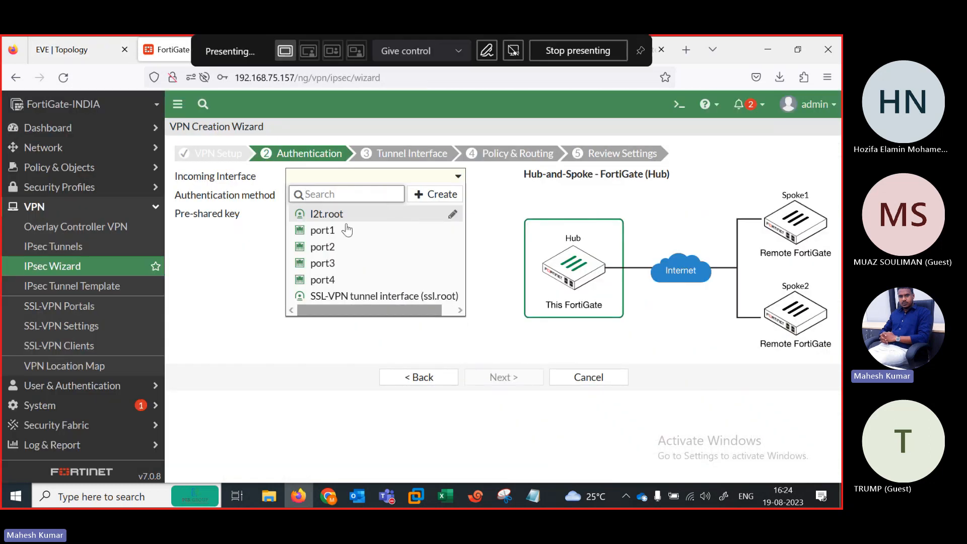
{"action": "left_click", "coordinate": [327, 246]}
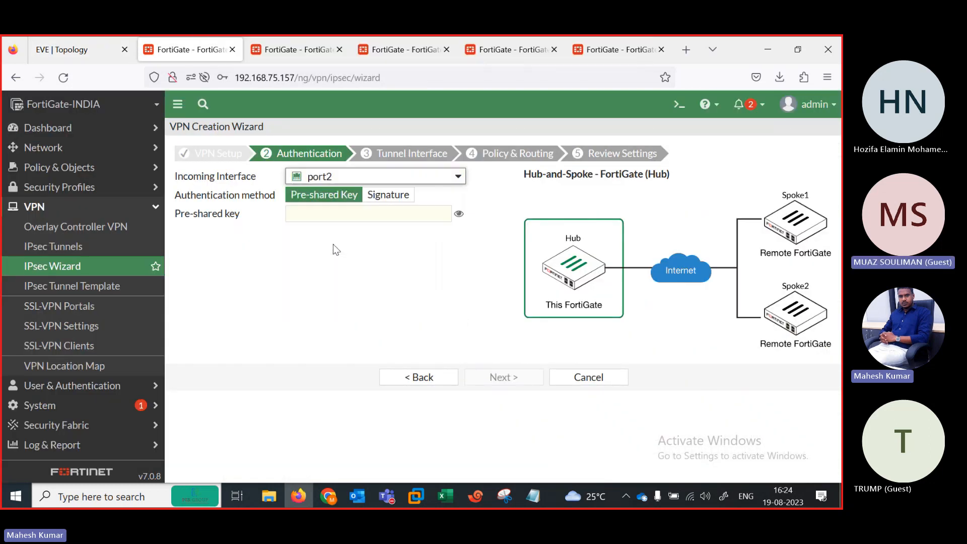
{"action": "left_click", "coordinate": [332, 211]}
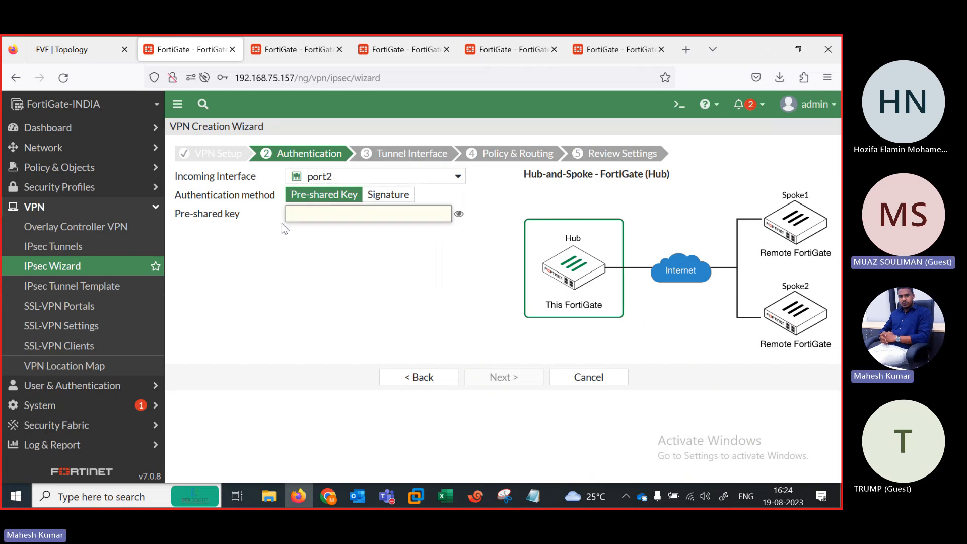
{"action": "left_click", "coordinate": [417, 377]}
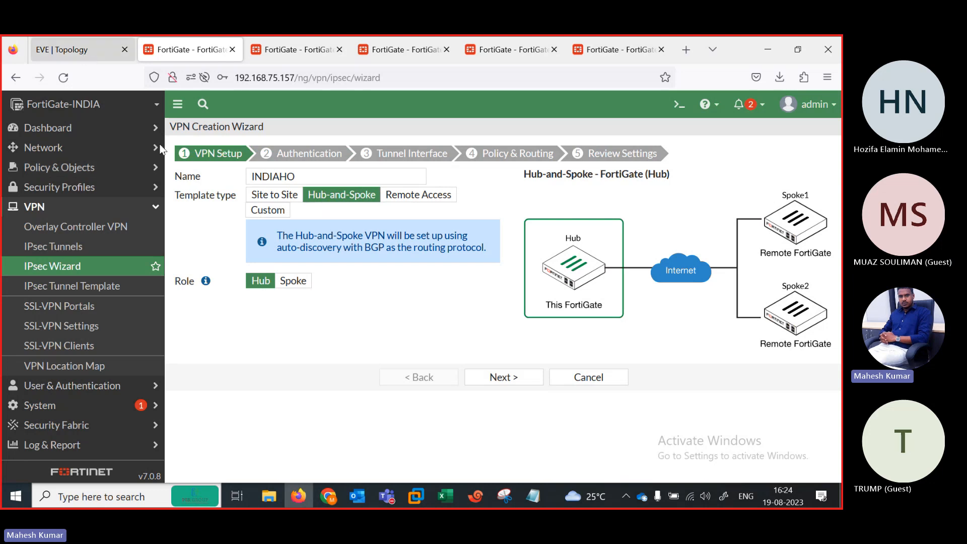
{"action": "left_click", "coordinate": [82, 50]}
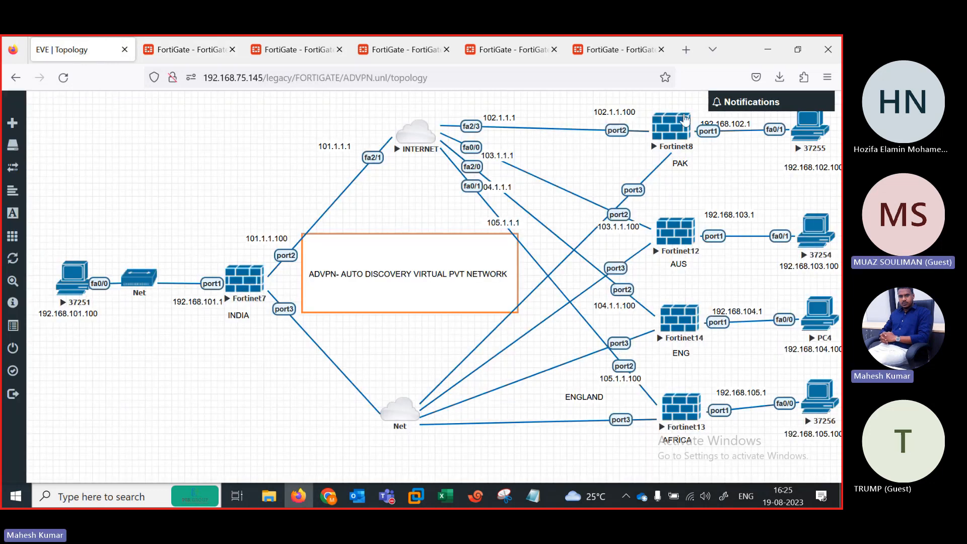
{"action": "left_click", "coordinate": [185, 50]}
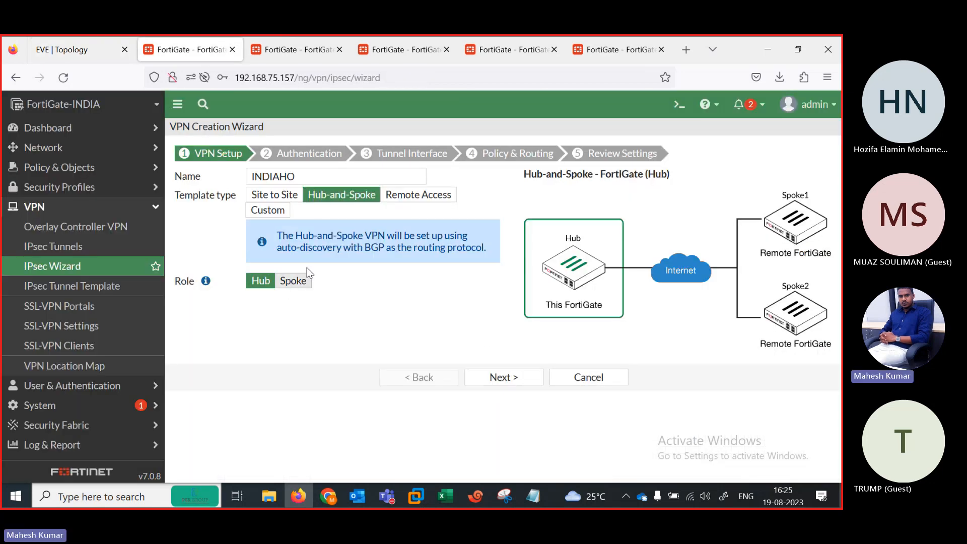
{"action": "left_click", "coordinate": [491, 379]}
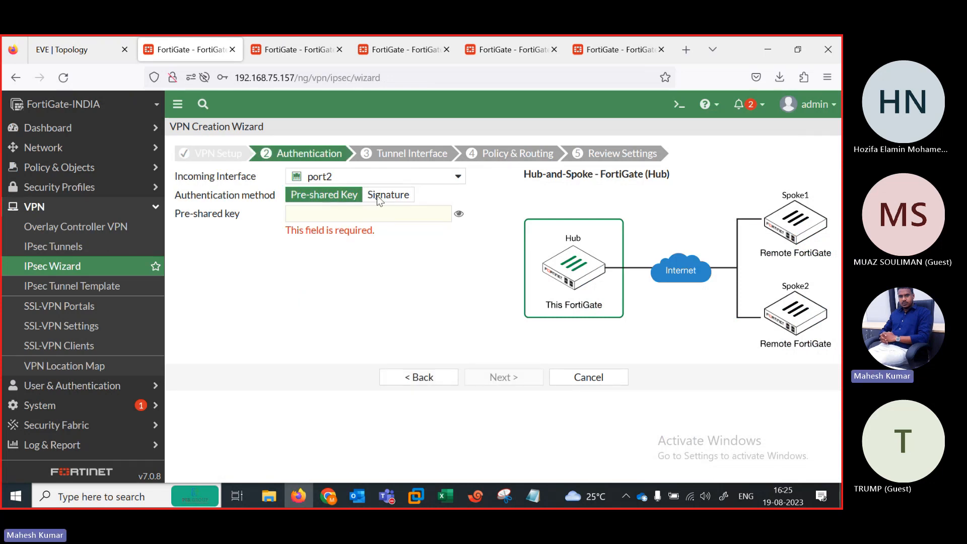
Step: Enter the pre-shared key, reveal it to verify, and continue to the tunnel interface settings
{"action": "left_click", "coordinate": [337, 217]}
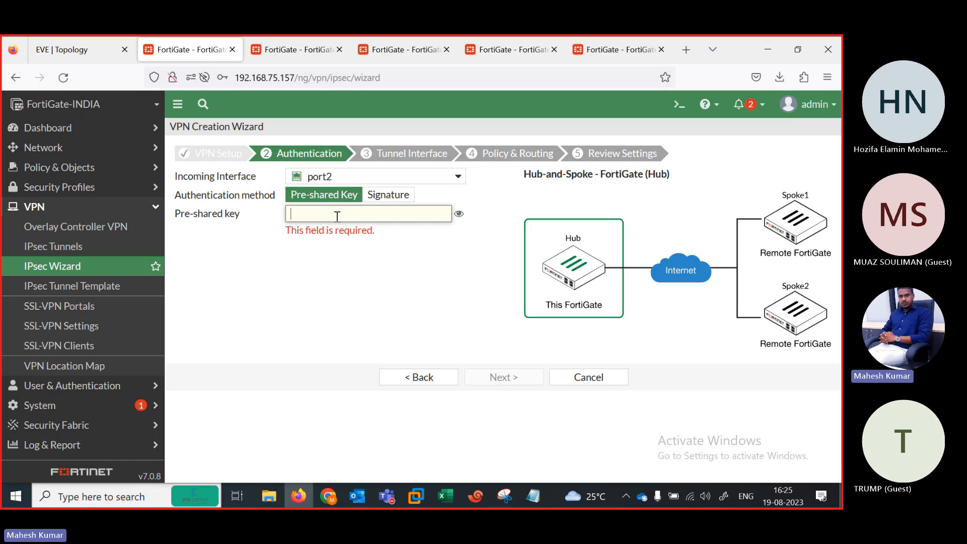
{"action": "type", "text": "fortinet"}
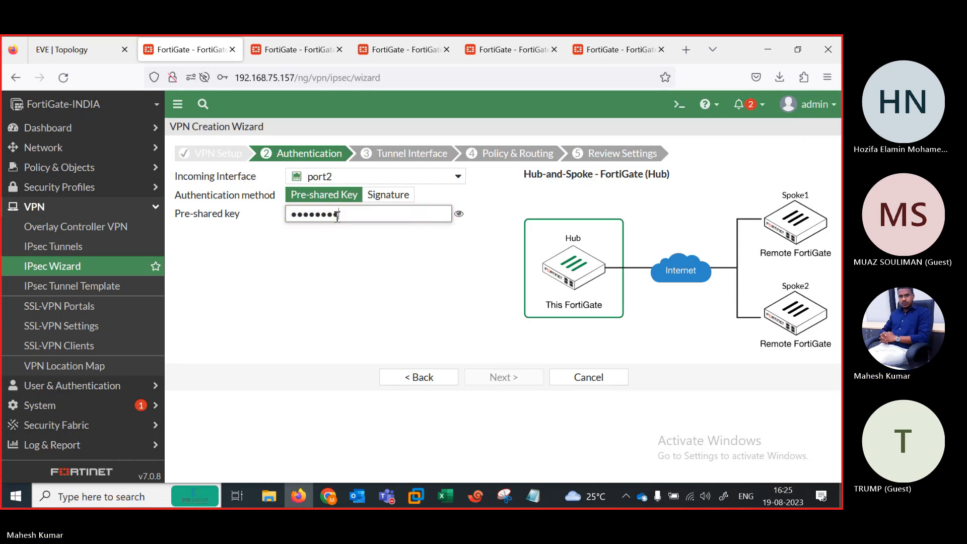
{"action": "left_click", "coordinate": [458, 213]}
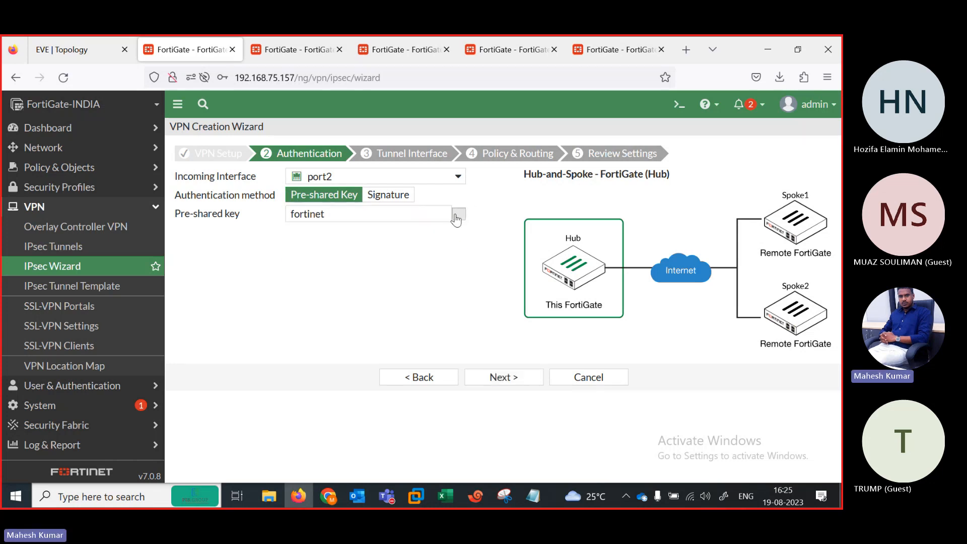
{"action": "left_click", "coordinate": [502, 379]}
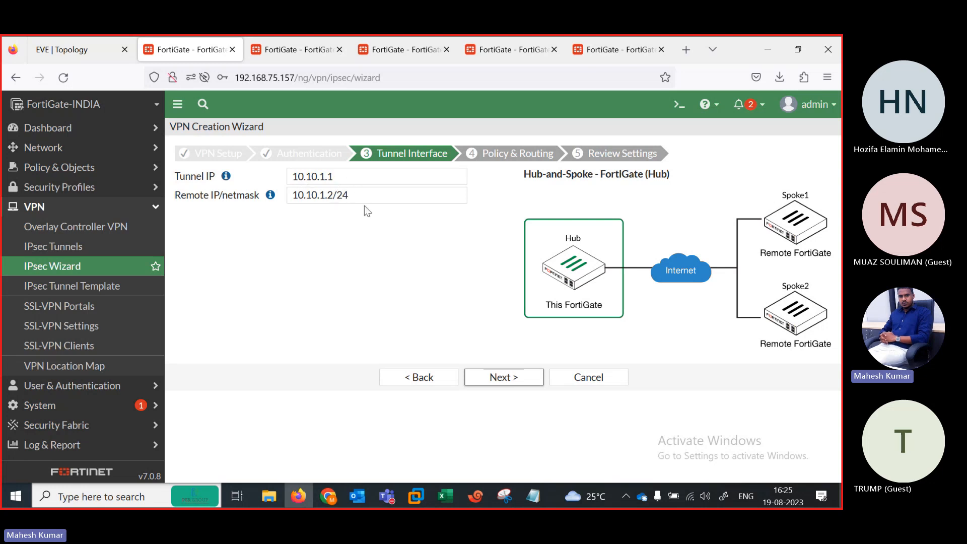
Step: Change the remote IP/netmask to 10.10.1.254/24, keep tunnel IP 10.10.1.1, and advance to Policy & Routing
{"action": "left_click", "coordinate": [332, 195]}
{"action": "key", "text": "BackSpace"}
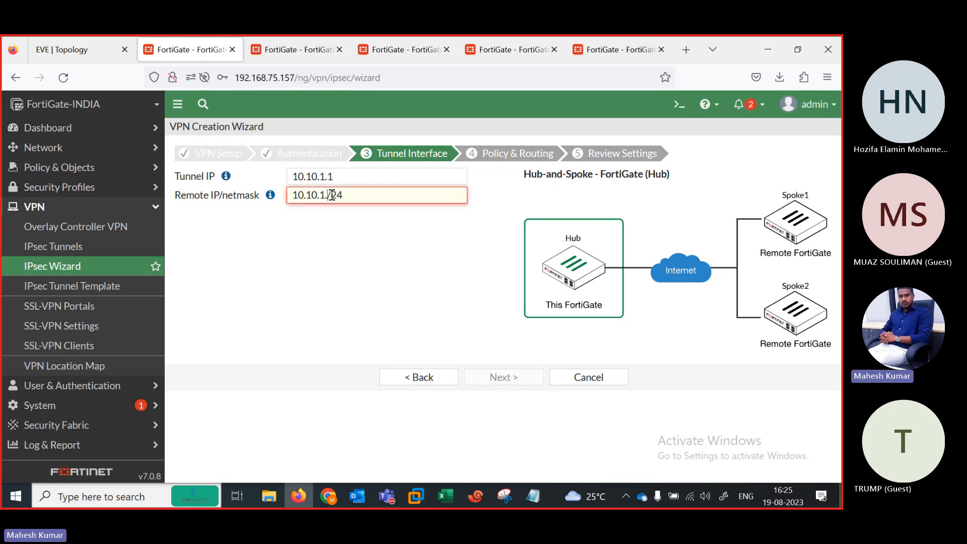
{"action": "type", "text": "254"}
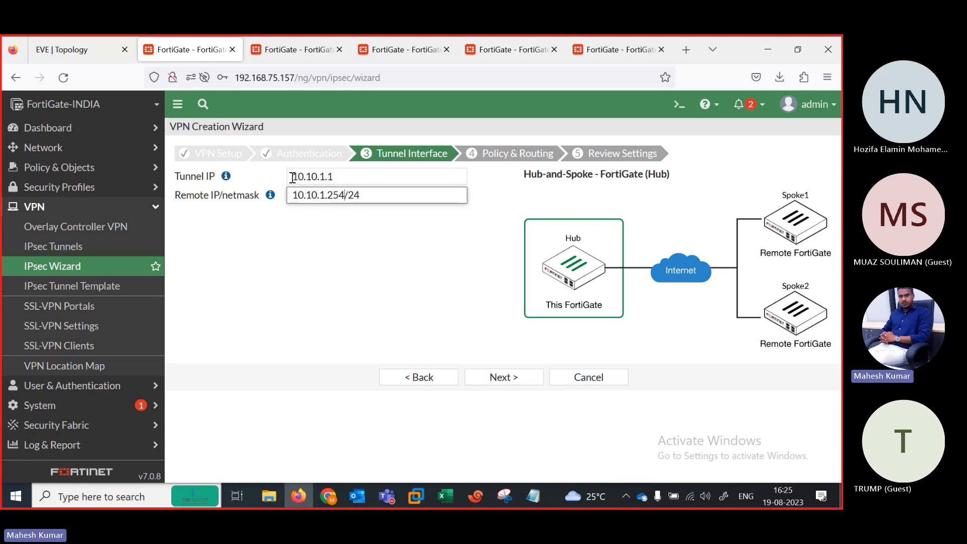
{"action": "left_click_drag", "start_coordinate": [290, 175], "coordinate": [329, 175]}
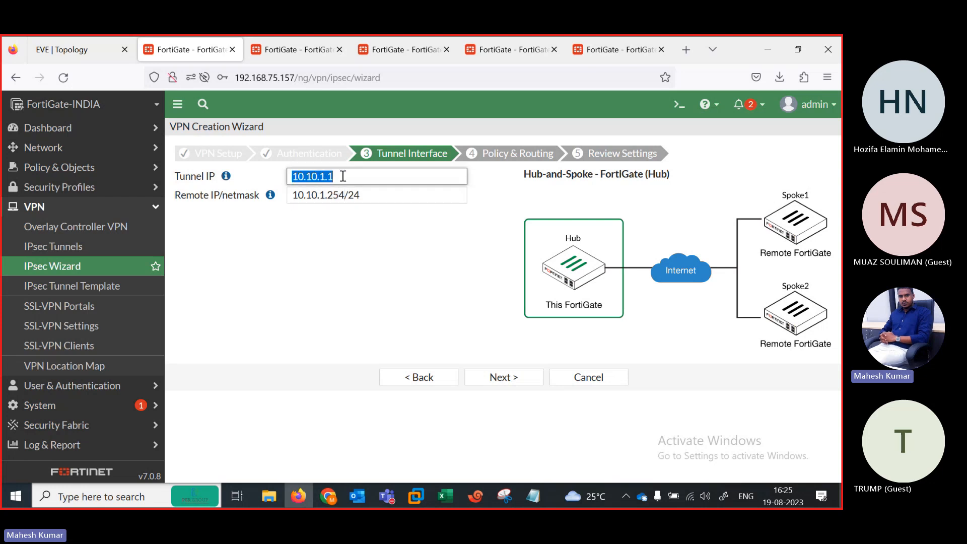
{"action": "left_click", "coordinate": [503, 375]}
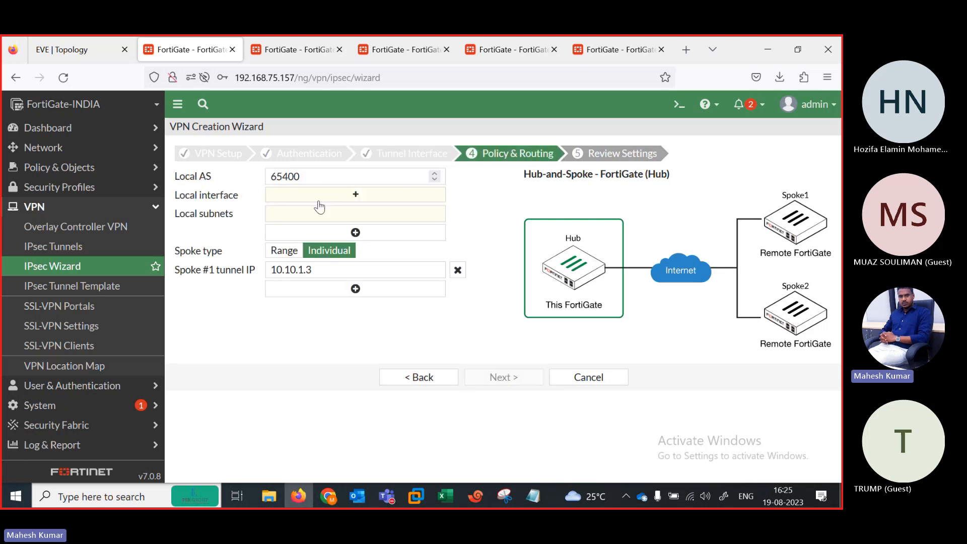
Step: Pick port1 as the hub's local interface (subnet 192.168.101.0/24) and continue to Review Settings
{"action": "left_click", "coordinate": [324, 195]}
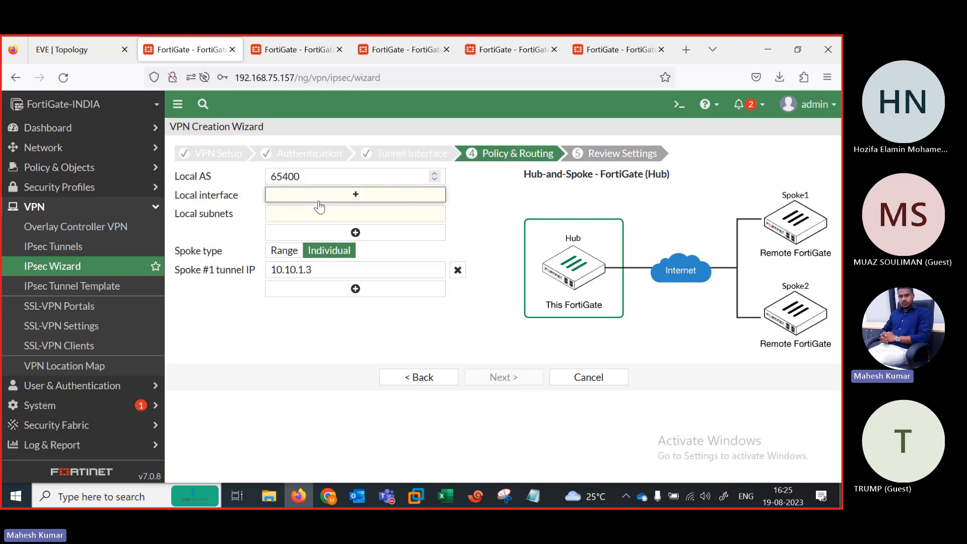
{"action": "left_click", "coordinate": [88, 50]}
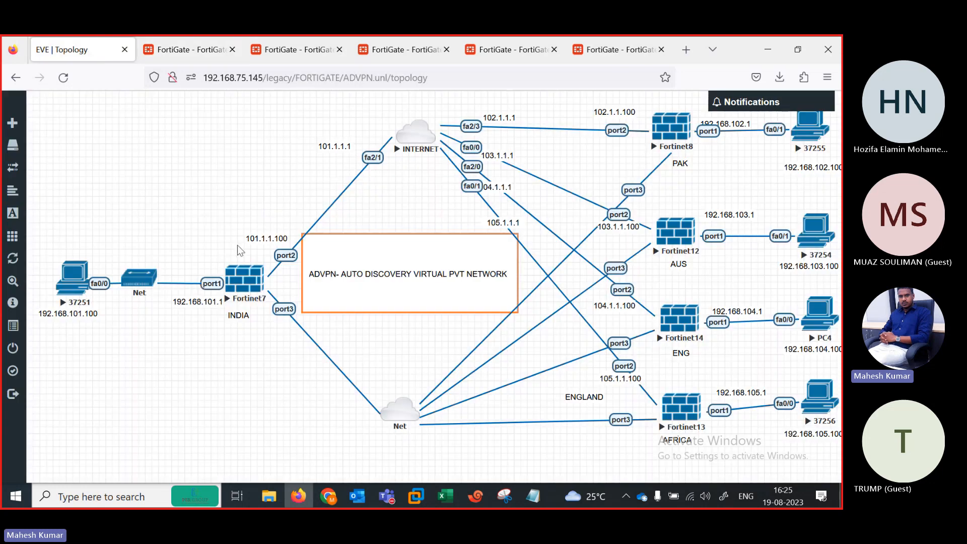
{"action": "left_click", "coordinate": [193, 50]}
{"action": "left_click", "coordinate": [691, 171]}
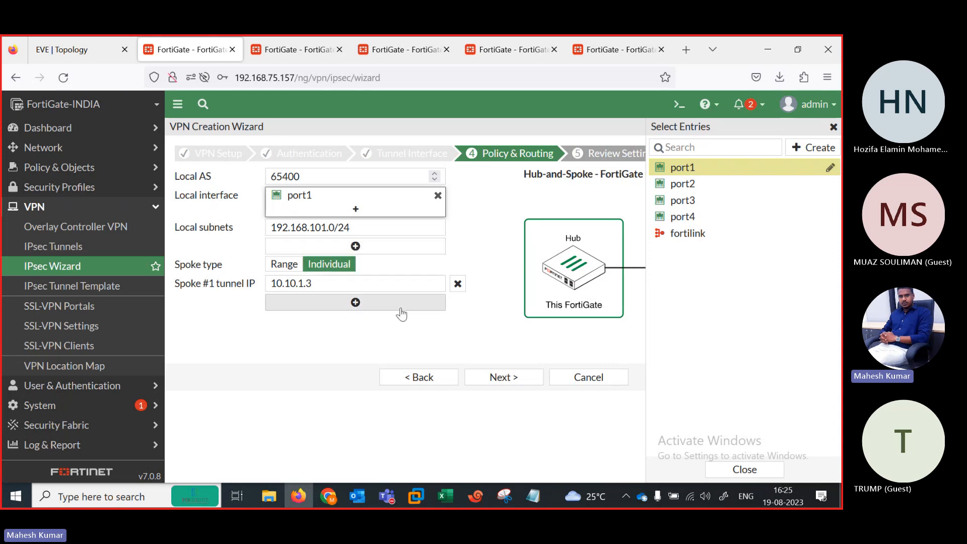
{"action": "left_click", "coordinate": [503, 377]}
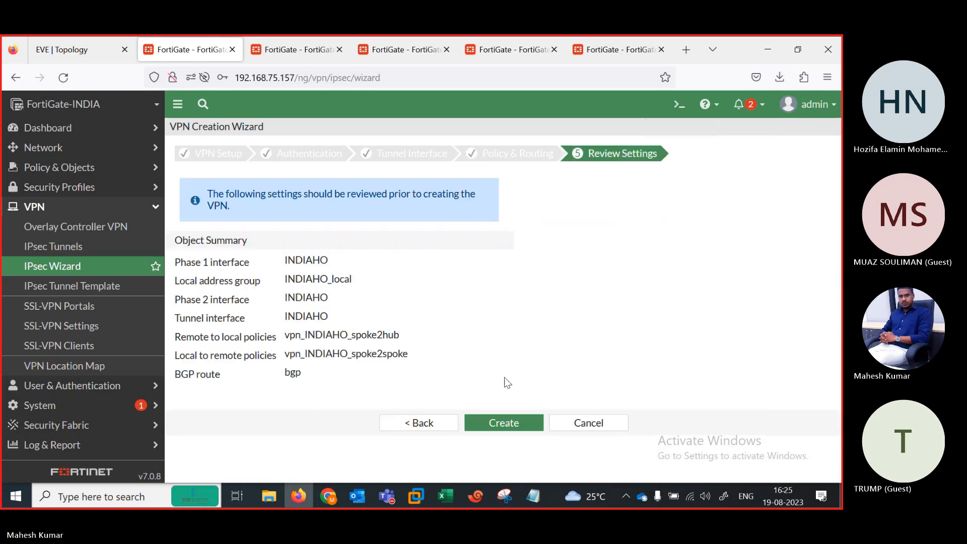
Step: Create the INDIAHO hub VPN, view the Spoke #1 configuration key, and start another VPN wizard
{"action": "left_click", "coordinate": [500, 421]}
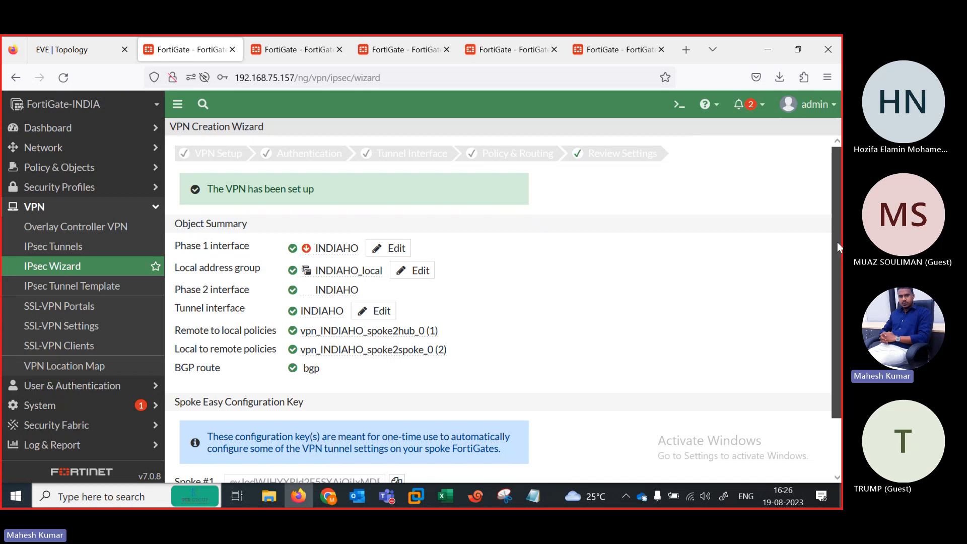
{"action": "scroll", "coordinate": [836, 242], "scroll_direction": "down", "scroll_amount": 2}
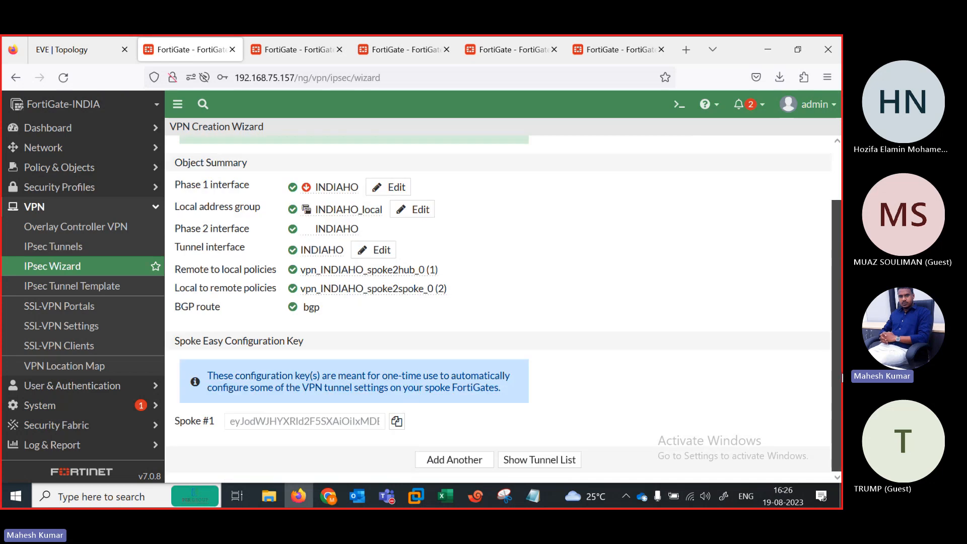
{"action": "left_click", "coordinate": [425, 463]}
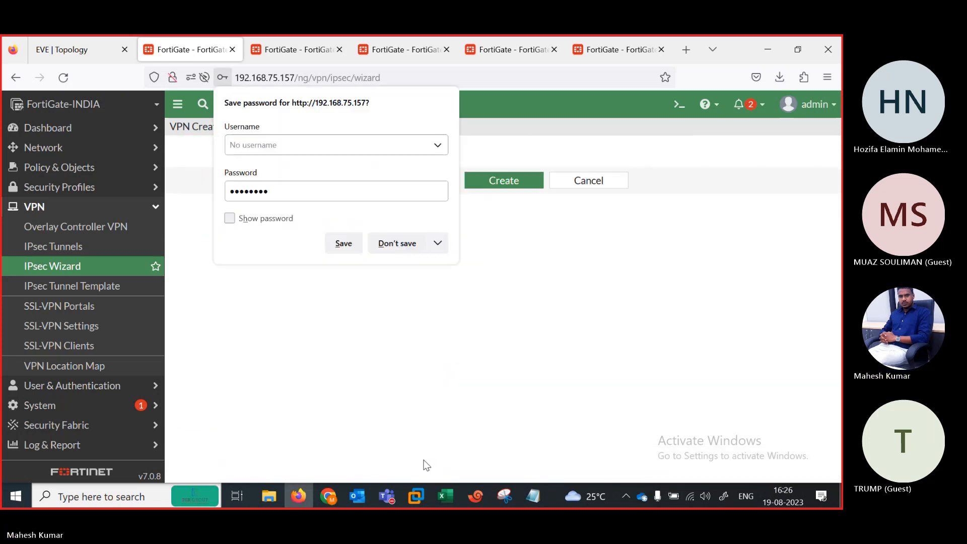
Step: Abandon the new wizard and navigate to VPN > IPsec Tunnels, where INDIAHO appears under Hub-and-Spoke
{"action": "left_click", "coordinate": [387, 247]}
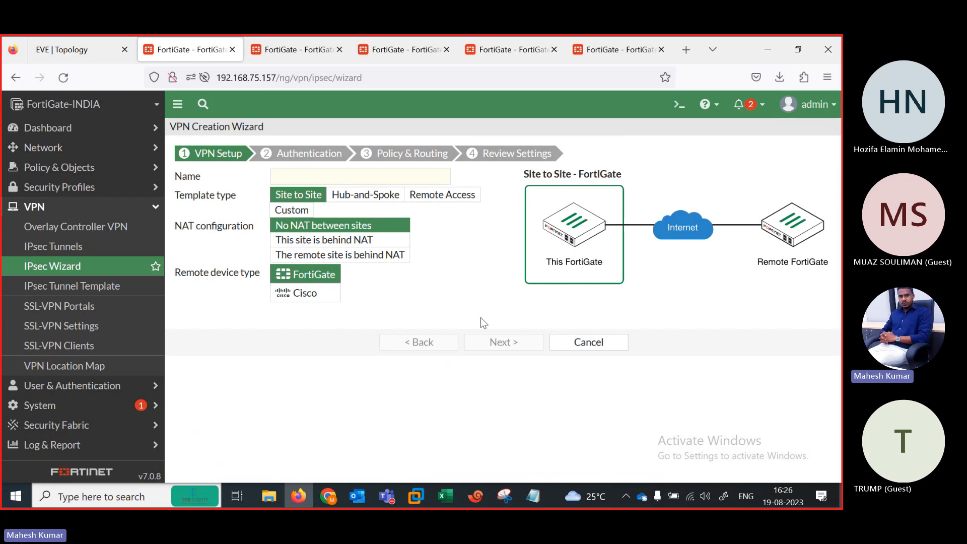
{"action": "left_click", "coordinate": [583, 351]}
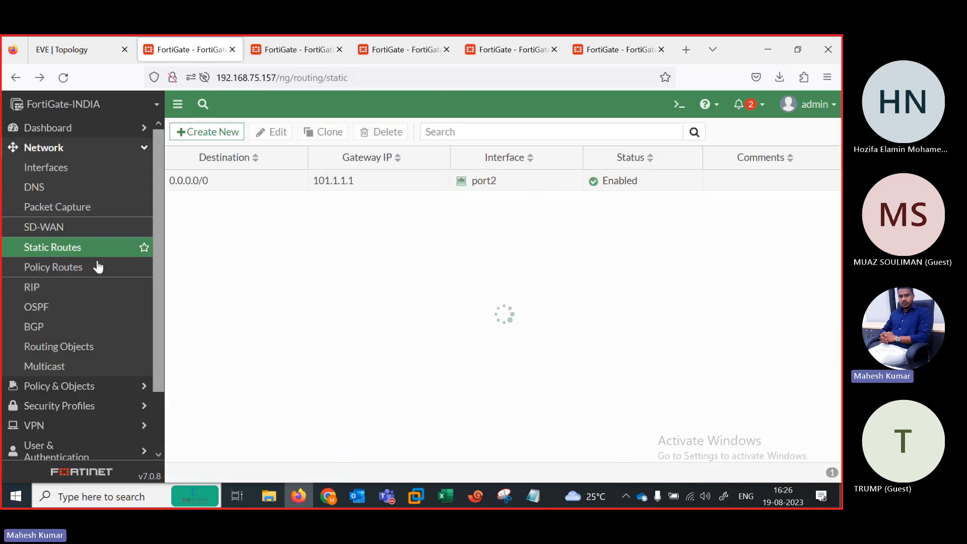
{"action": "left_click", "coordinate": [66, 427]}
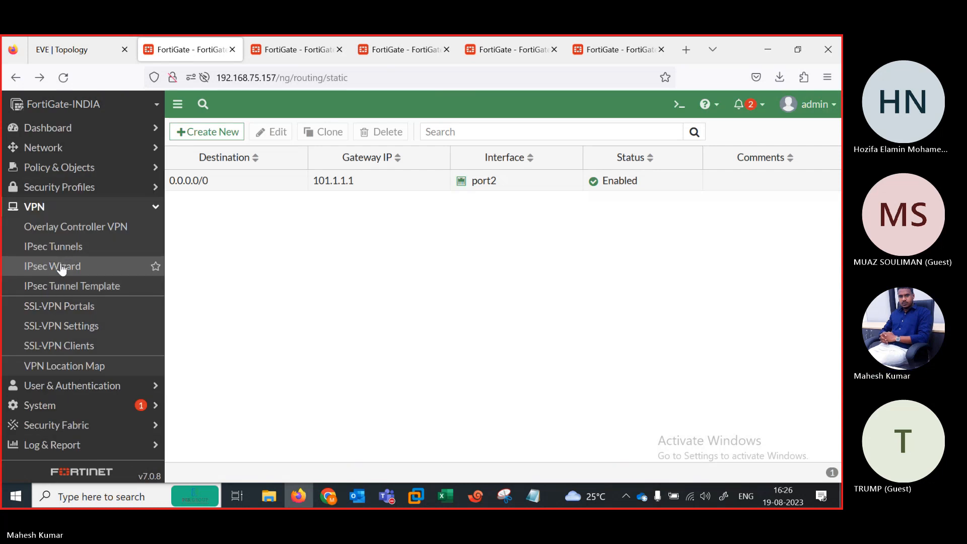
{"action": "left_click", "coordinate": [62, 267]}
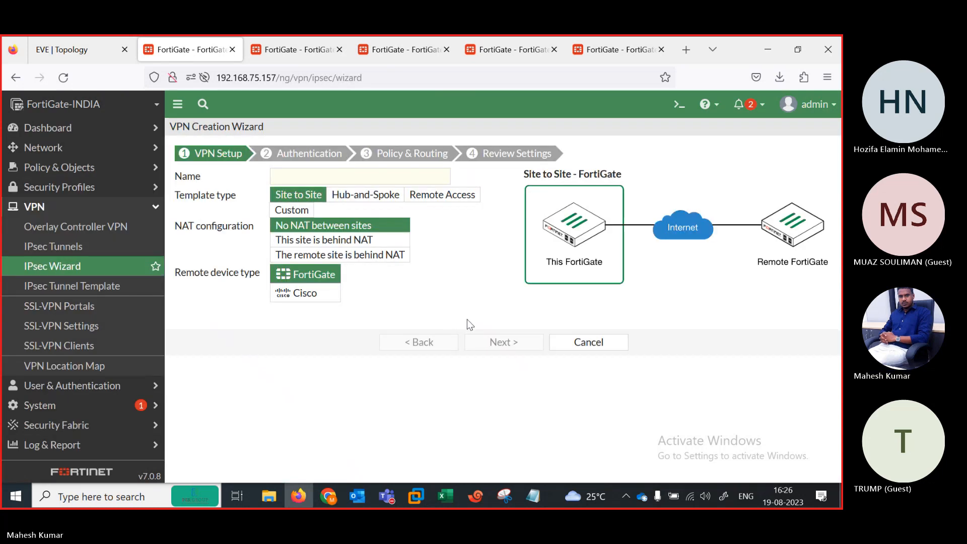
{"action": "left_click", "coordinate": [586, 341]}
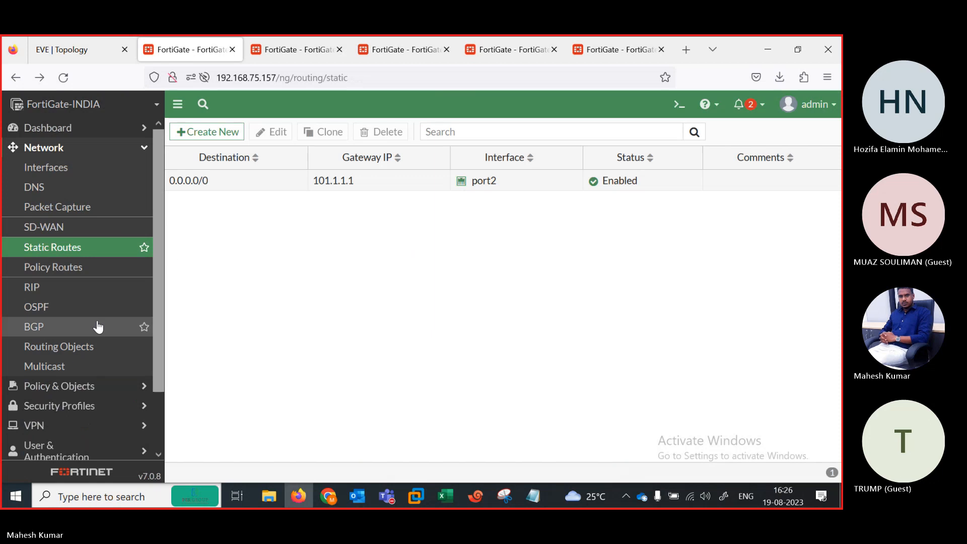
{"action": "left_click_drag", "start_coordinate": [159, 371], "coordinate": [155, 441]}
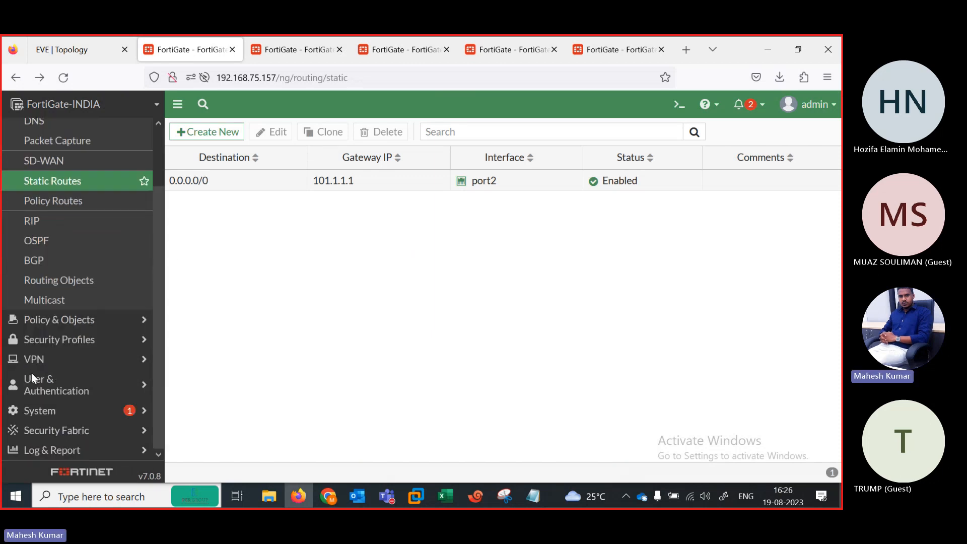
{"action": "left_click", "coordinate": [23, 359]}
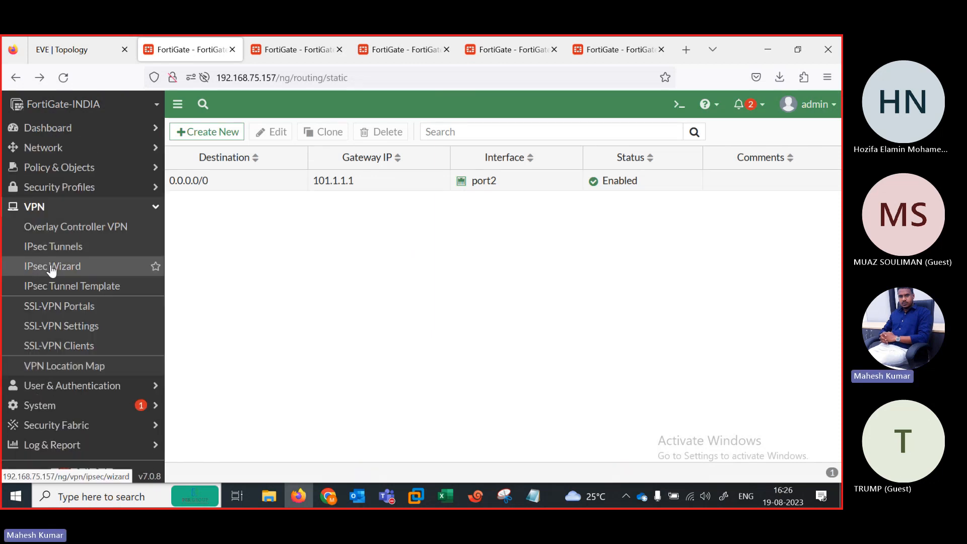
{"action": "left_click", "coordinate": [52, 267]}
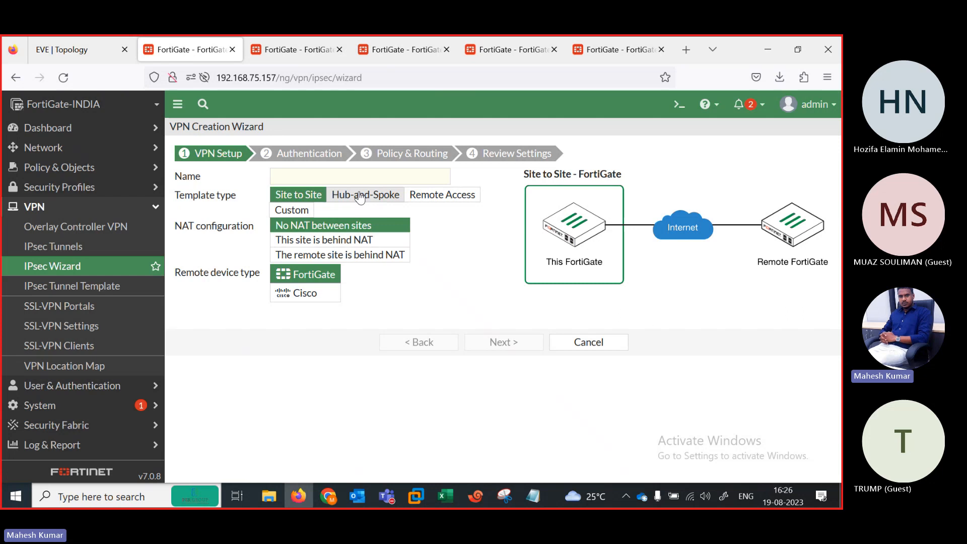
{"action": "left_click", "coordinate": [359, 196]}
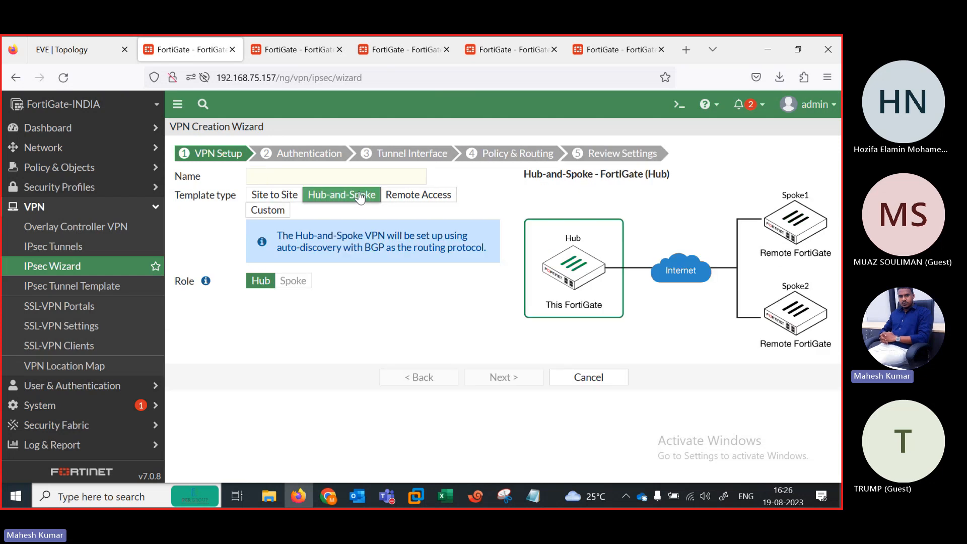
{"action": "left_click", "coordinate": [83, 249]}
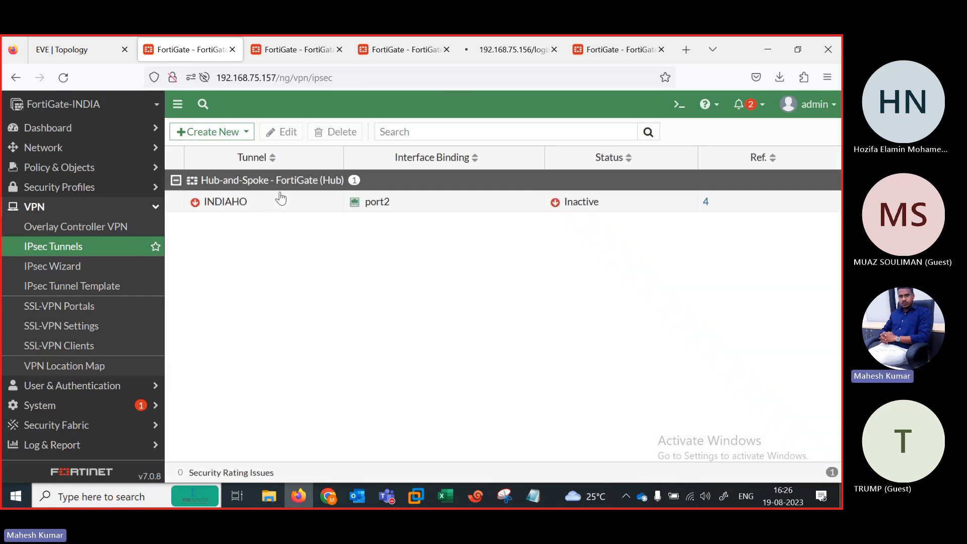
Step: Inspect INDIAHO's references: policies vpn_INDIAHO_spoke2hub_0, vpn_INDIAHO_spoke2spoke_0 and its phase2 interface
{"action": "left_click", "coordinate": [245, 204]}
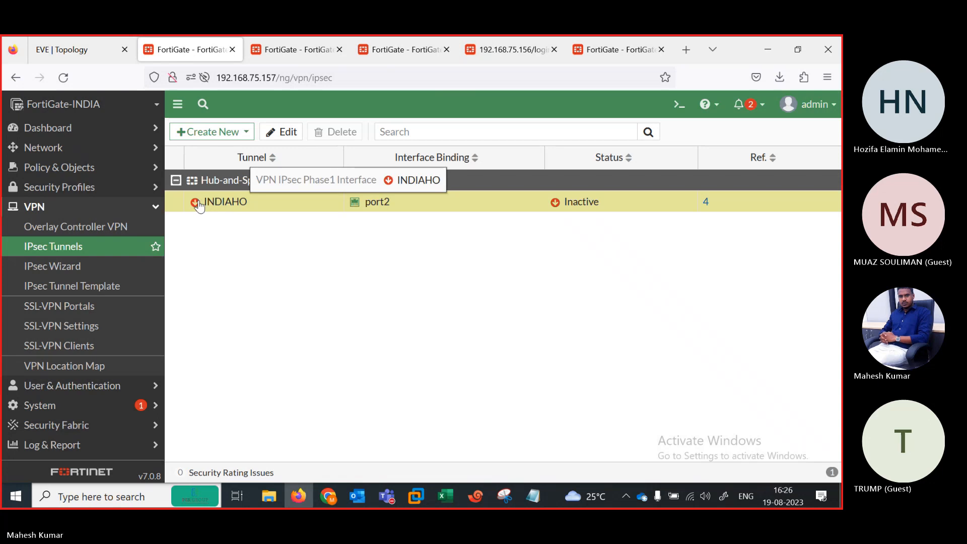
{"action": "left_click", "coordinate": [706, 205]}
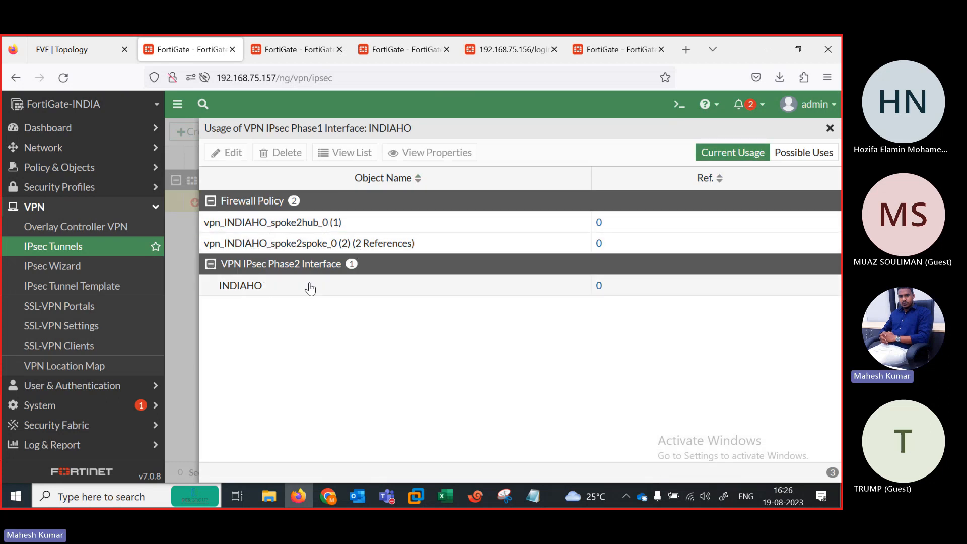
{"action": "left_click", "coordinate": [97, 173]}
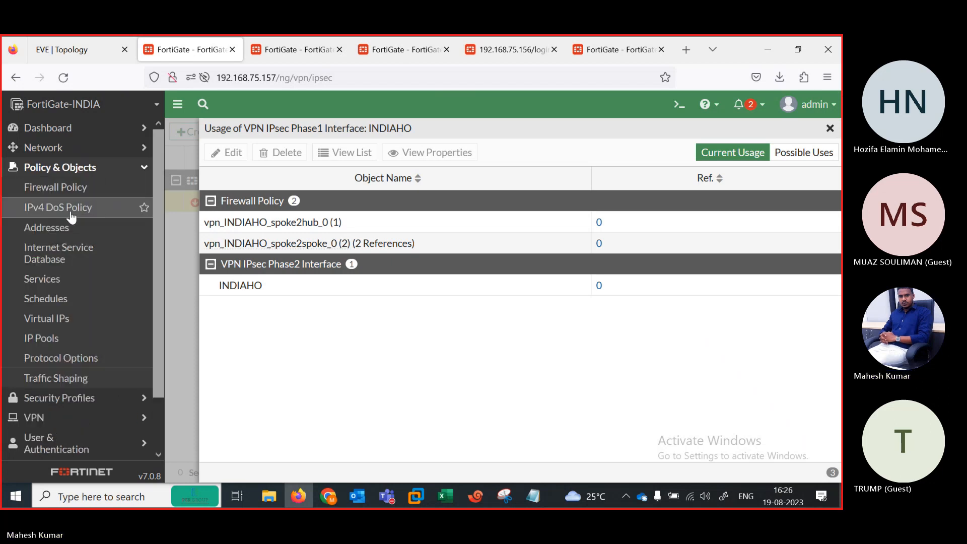
Step: Open the Firewall Policy page and switch it to the By Sequence view
{"action": "left_click", "coordinate": [52, 194]}
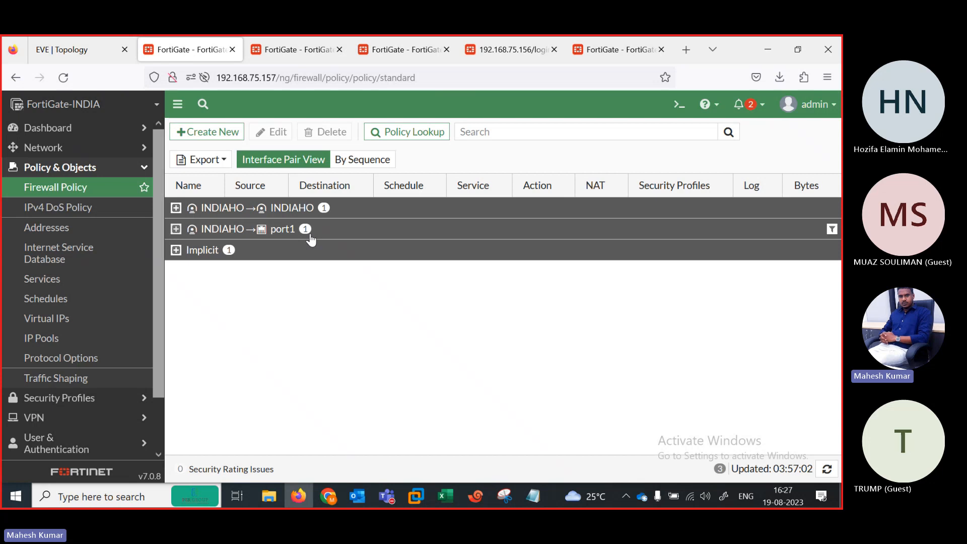
{"action": "left_click", "coordinate": [365, 160]}
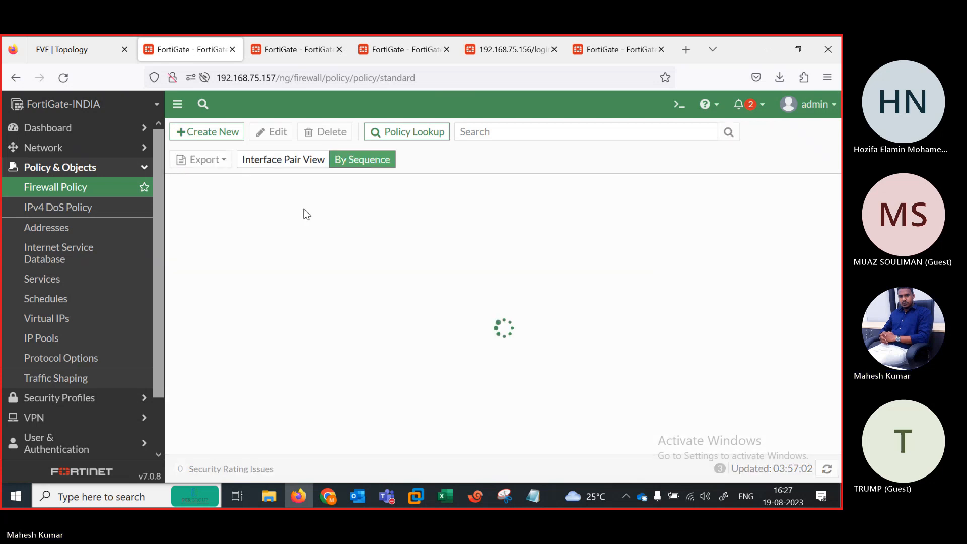
Step: Delete the firewall policies vpn_INDIAHO_spoke2hub_0 and vpn_INDIAHO_spoke2spoke_0
{"action": "left_click", "coordinate": [198, 210]}
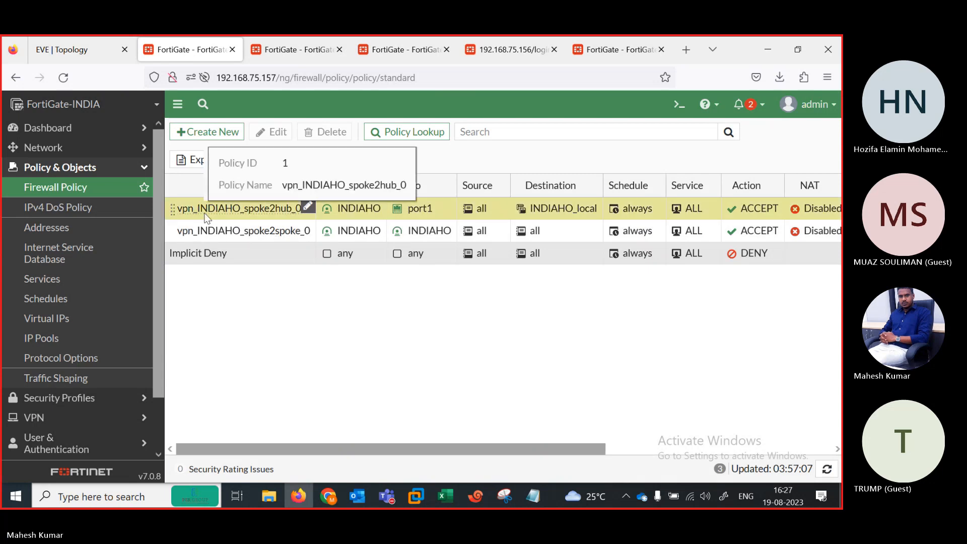
{"action": "left_click", "coordinate": [220, 233], "text": "ctrl"}
{"action": "left_click", "coordinate": [322, 137]}
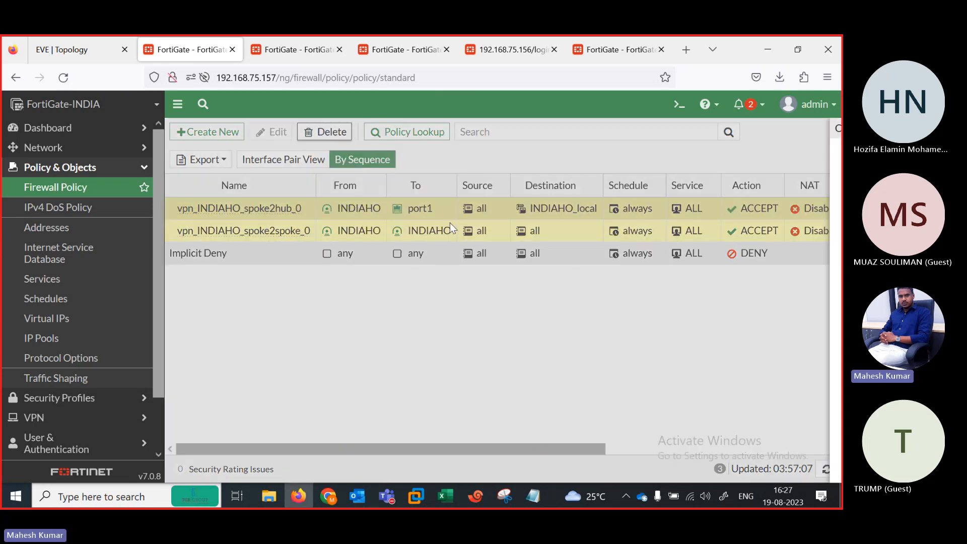
{"action": "key", "text": "Return"}
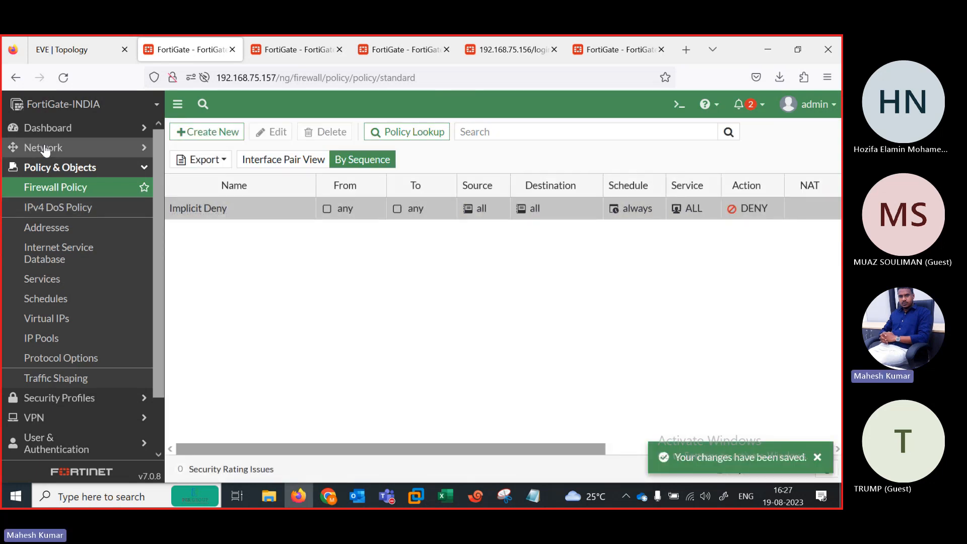
Step: Go to the IPsec Tunnels list and delete the INDIAHO tunnel
{"action": "left_click", "coordinate": [50, 151]}
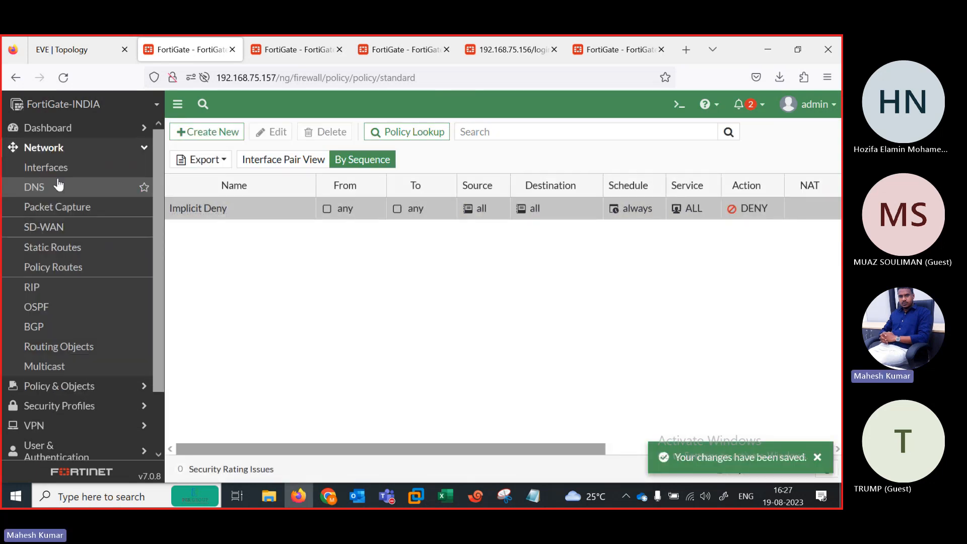
{"action": "left_click", "coordinate": [50, 227]}
{"action": "left_click", "coordinate": [58, 250]}
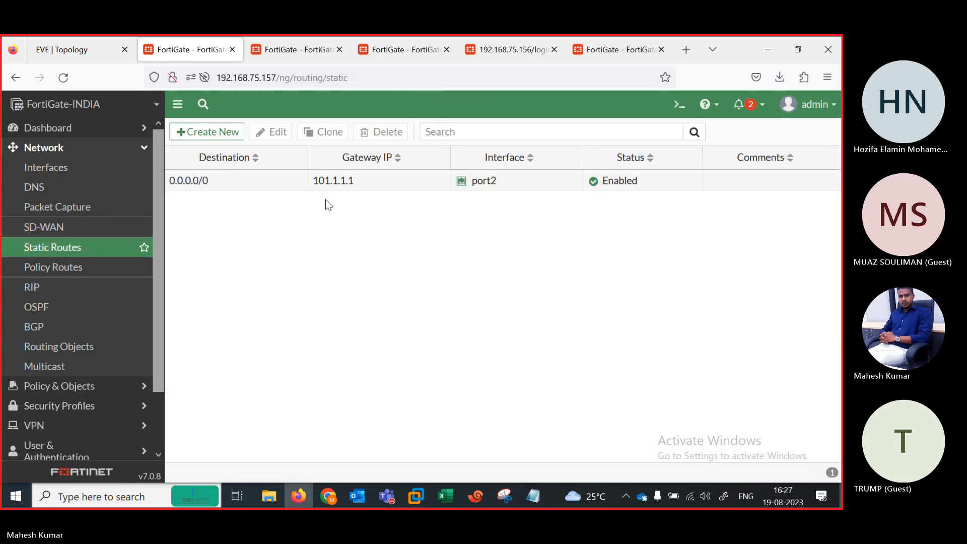
{"action": "scroll", "coordinate": [160, 286], "scroll_direction": "down", "scroll_amount": 2}
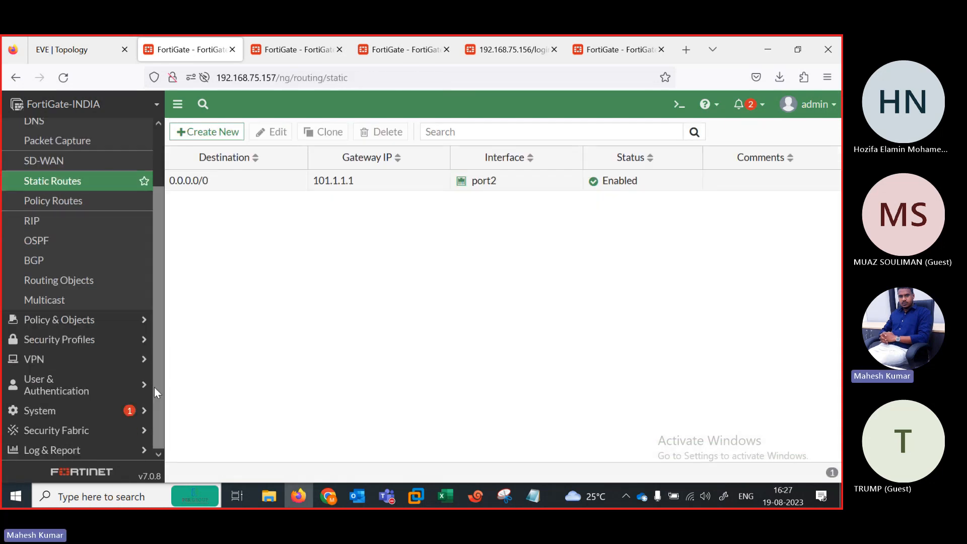
{"action": "left_click", "coordinate": [78, 366]}
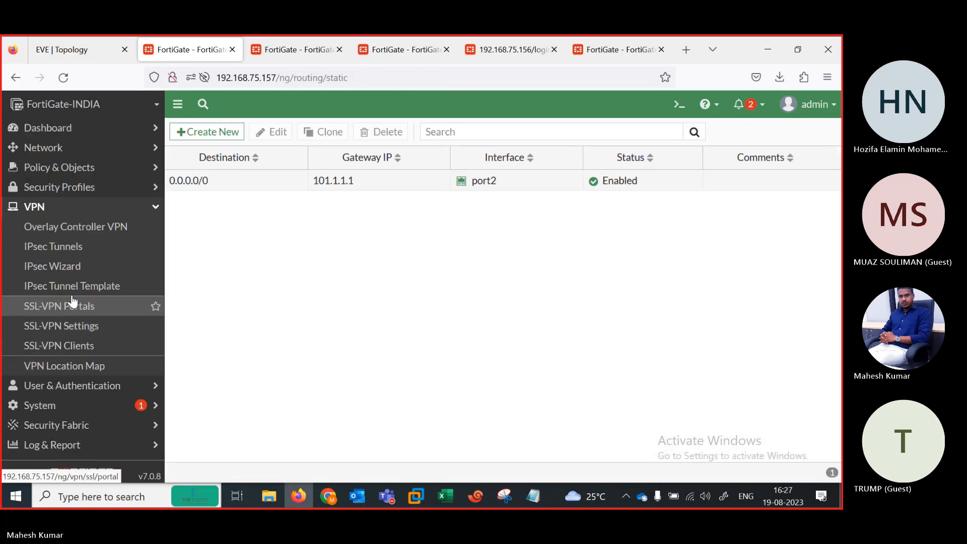
{"action": "left_click", "coordinate": [63, 254]}
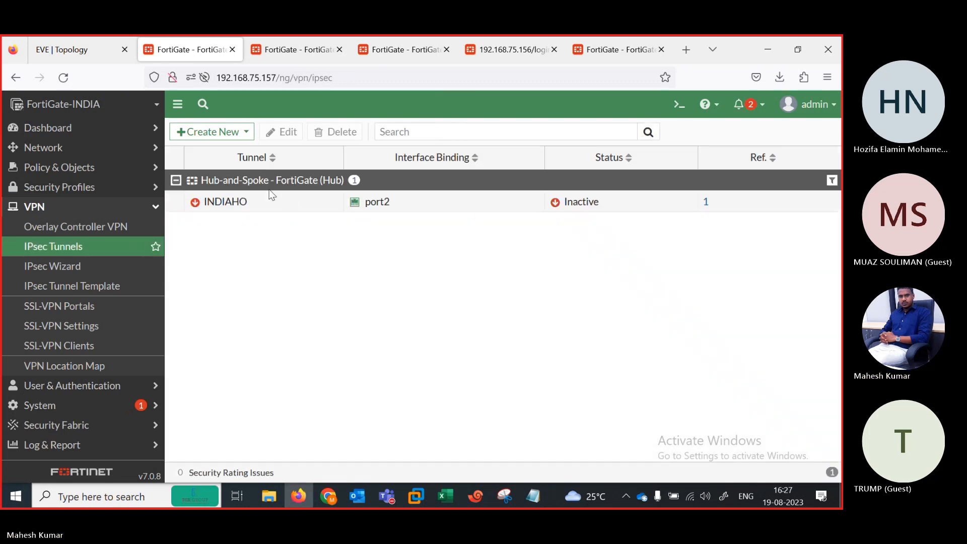
{"action": "left_click", "coordinate": [264, 201]}
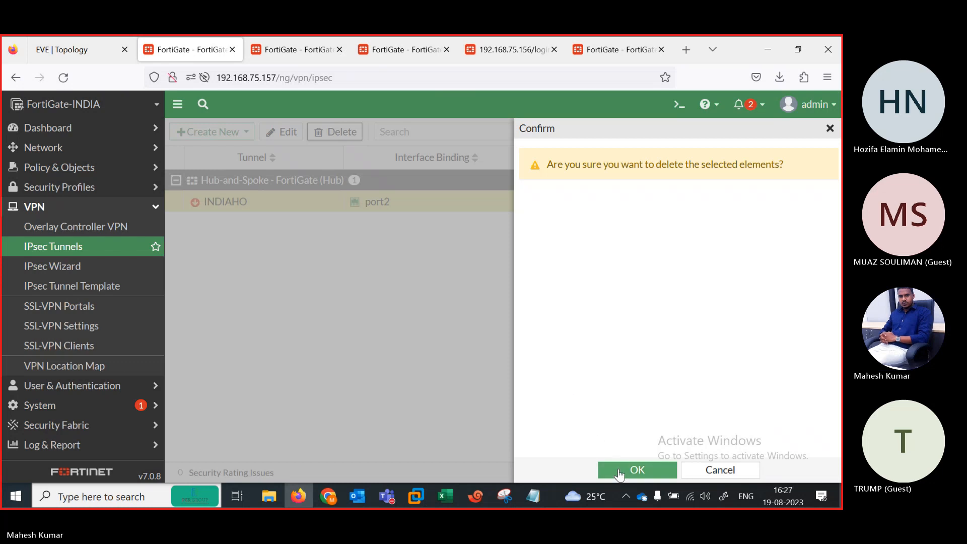
{"action": "left_click", "coordinate": [618, 470]}
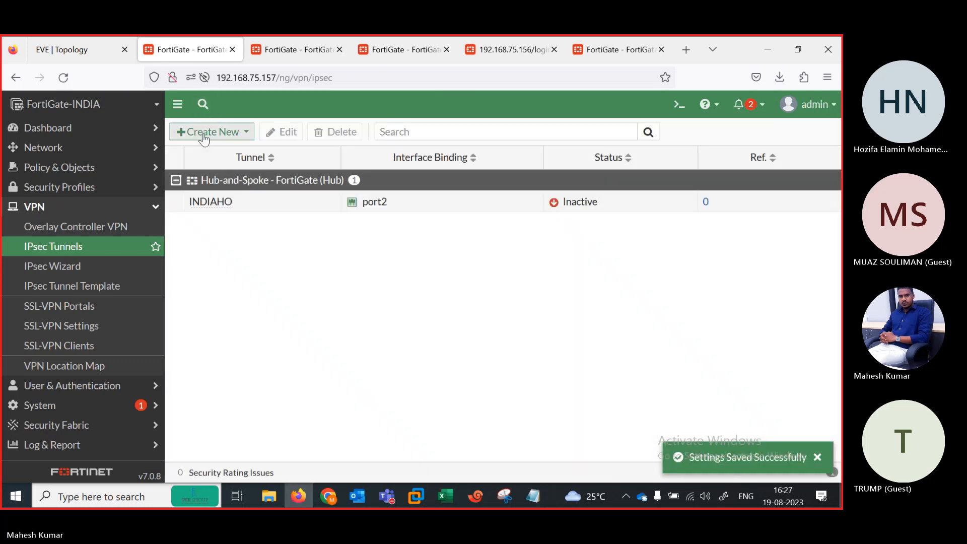
{"action": "left_click", "coordinate": [203, 134]}
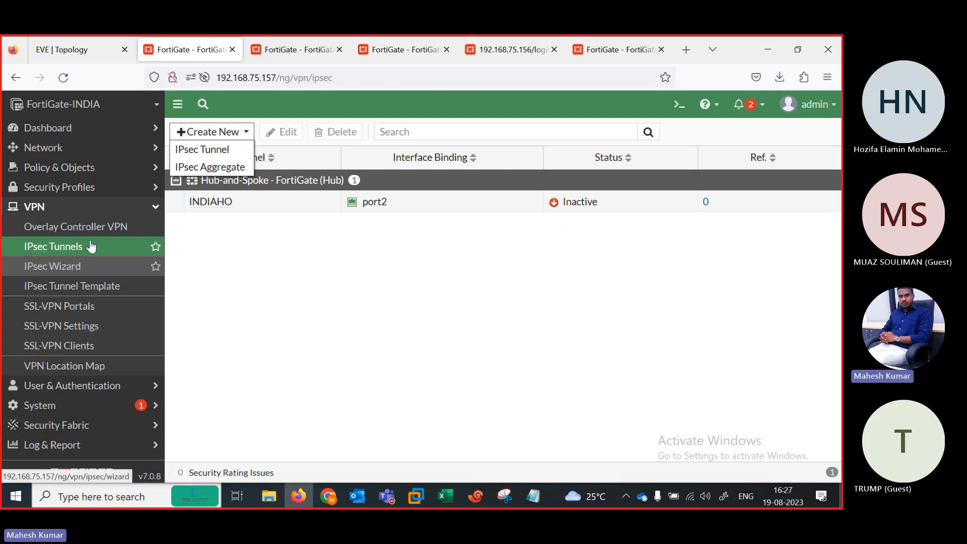
Step: Start a new Hub-and-Spoke IPsec wizard with the VPN name INDIA-HO
{"action": "left_click", "coordinate": [90, 266]}
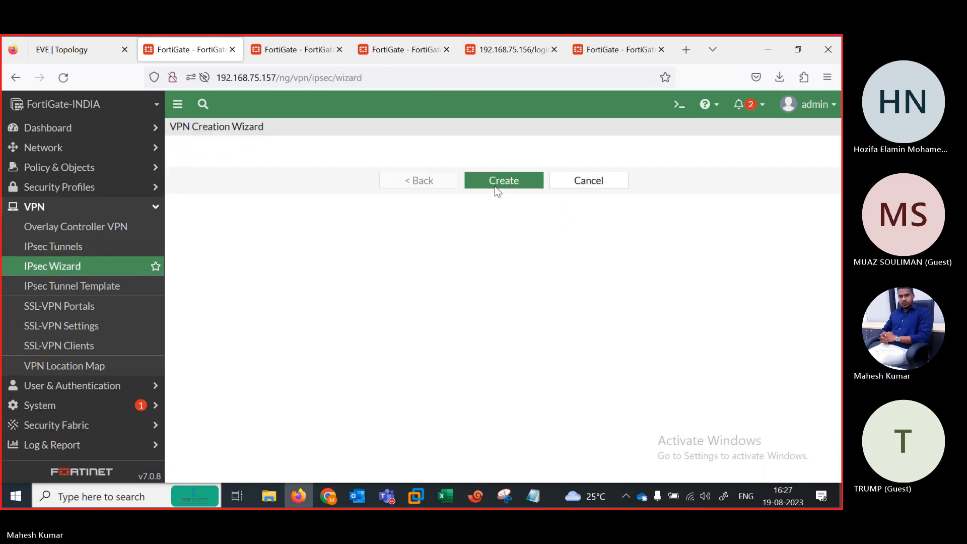
{"action": "left_click", "coordinate": [353, 171]}
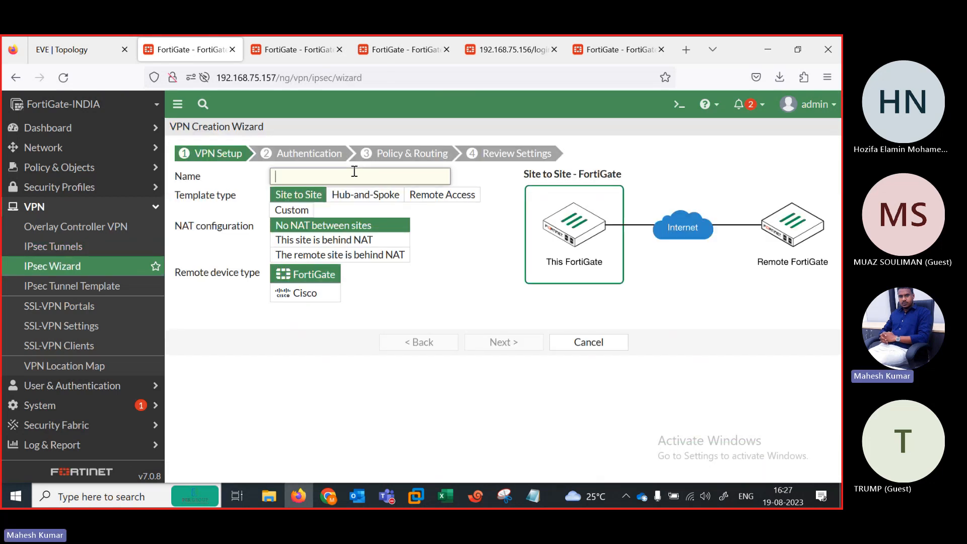
{"action": "type", "text": "ind"}
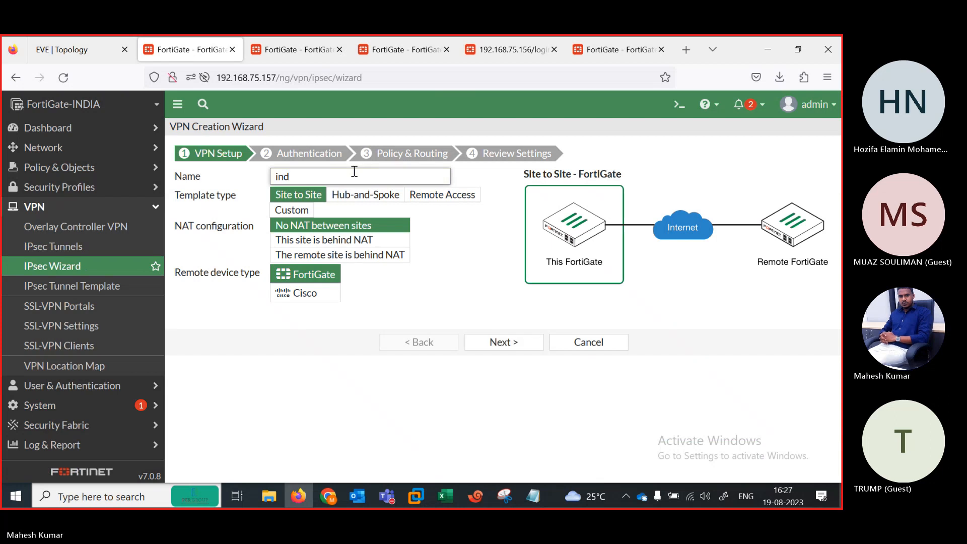
{"action": "left_click", "coordinate": [363, 201]}
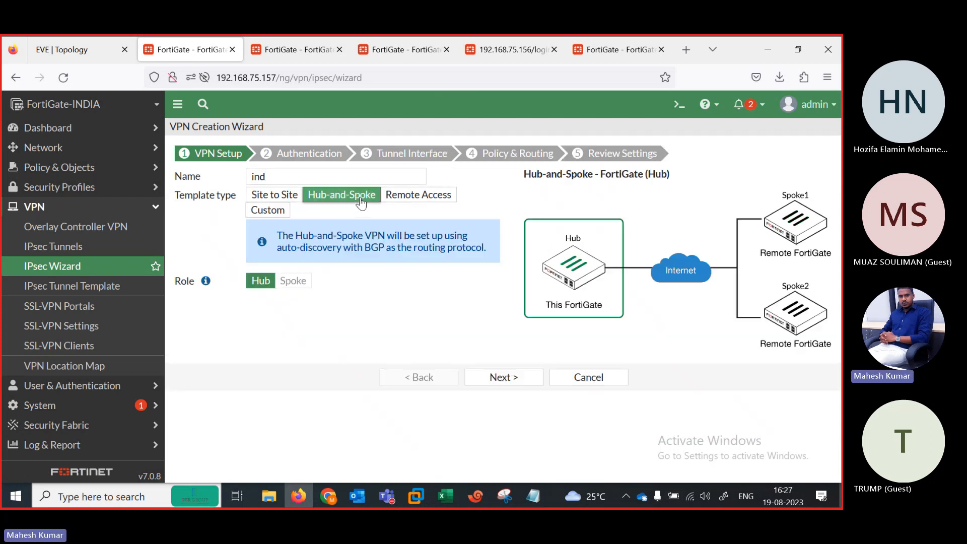
{"action": "left_click", "coordinate": [290, 178]}
{"action": "key", "text": "BackSpace"}
{"action": "key", "text": "BackSpace"}
{"action": "key", "text": "BackSpace"}
{"action": "type", "text": "INDIA"}
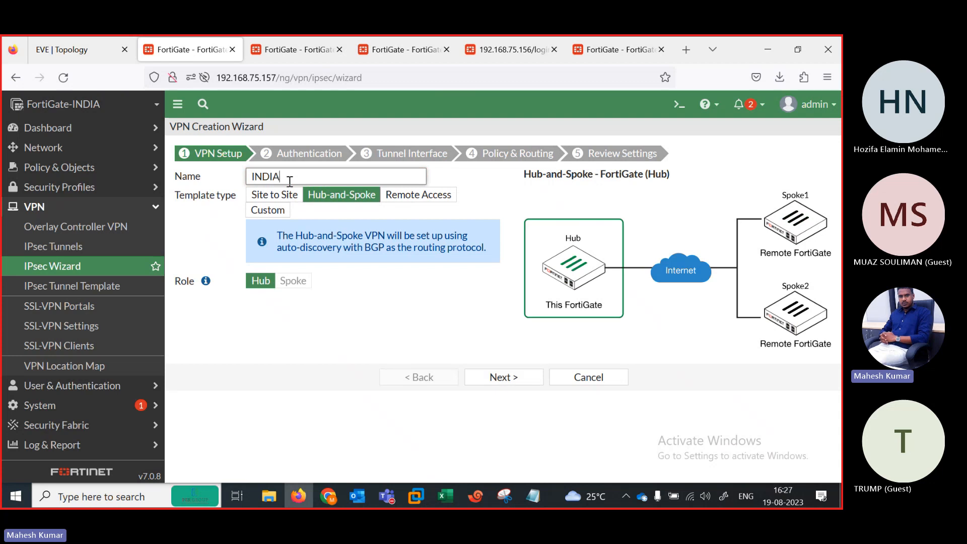
{"action": "type", "text": "-HO"}
{"action": "left_click", "coordinate": [502, 376]}
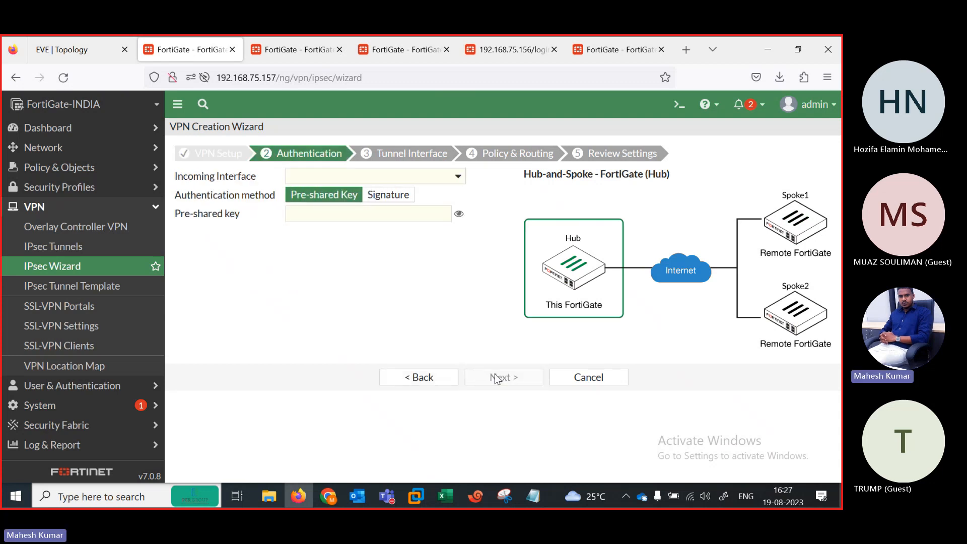
Step: Use port2 as the incoming interface and enter the pre-shared key, checking it in plain text
{"action": "left_click", "coordinate": [349, 179]}
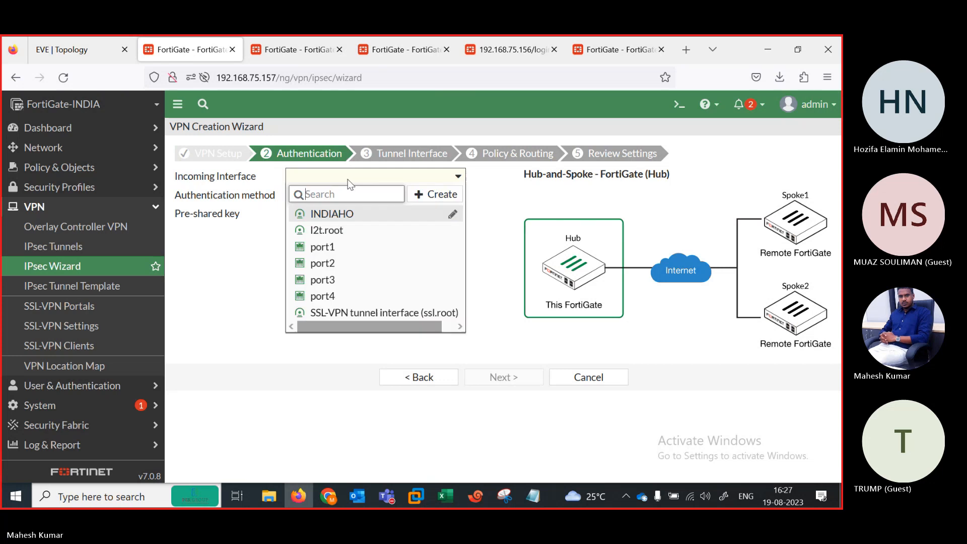
{"action": "left_click", "coordinate": [326, 263]}
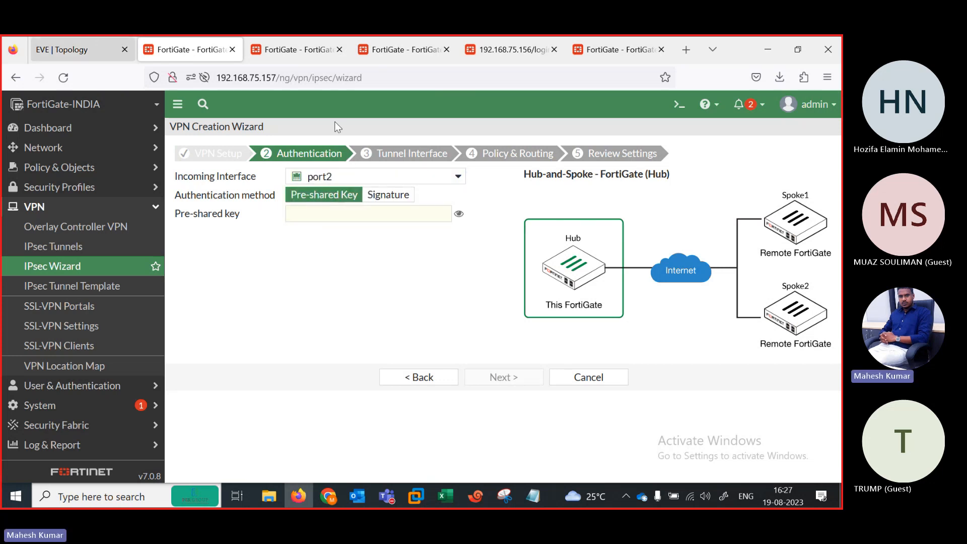
{"action": "left_click", "coordinate": [81, 50]}
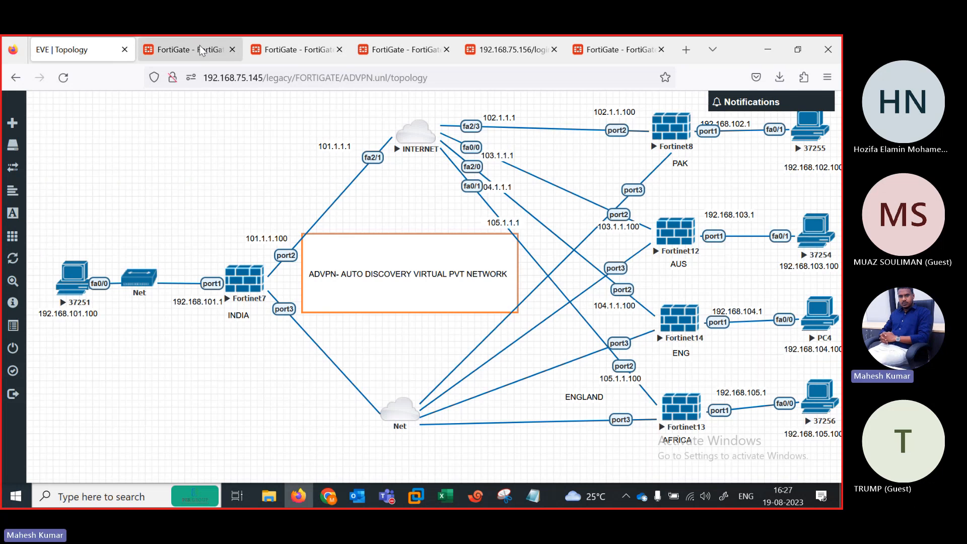
{"action": "left_click", "coordinate": [217, 56]}
{"action": "left_click", "coordinate": [359, 215]}
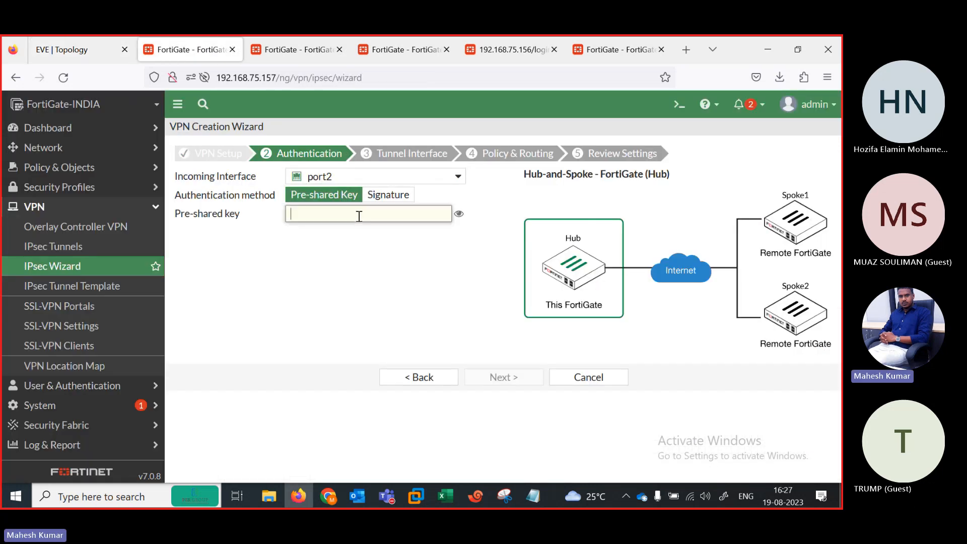
{"action": "type", "text": "123456"}
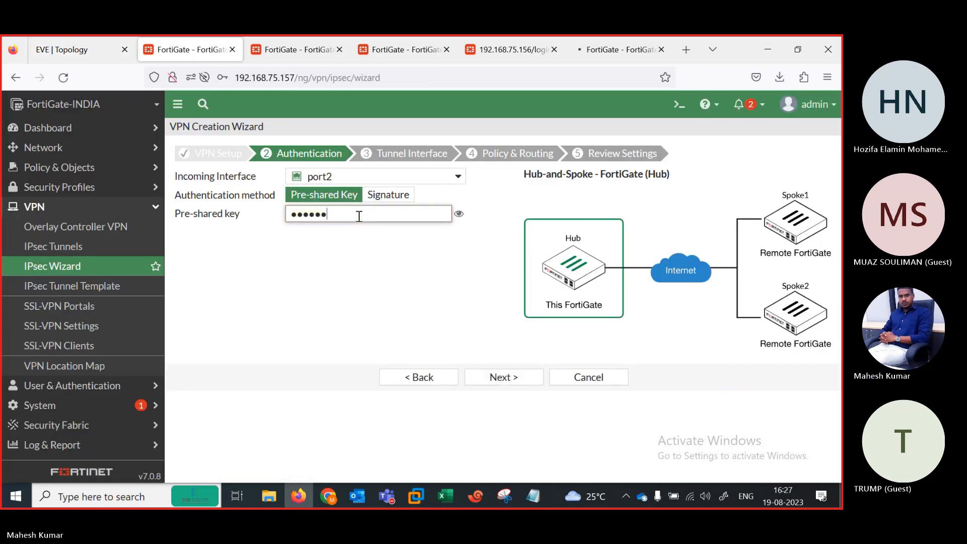
{"action": "type", "text": "78"}
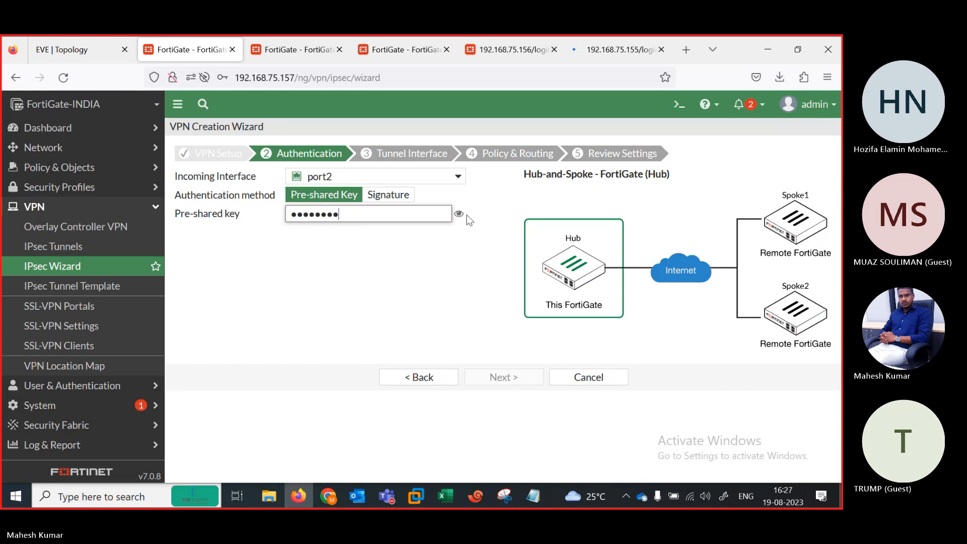
{"action": "left_click", "coordinate": [459, 213]}
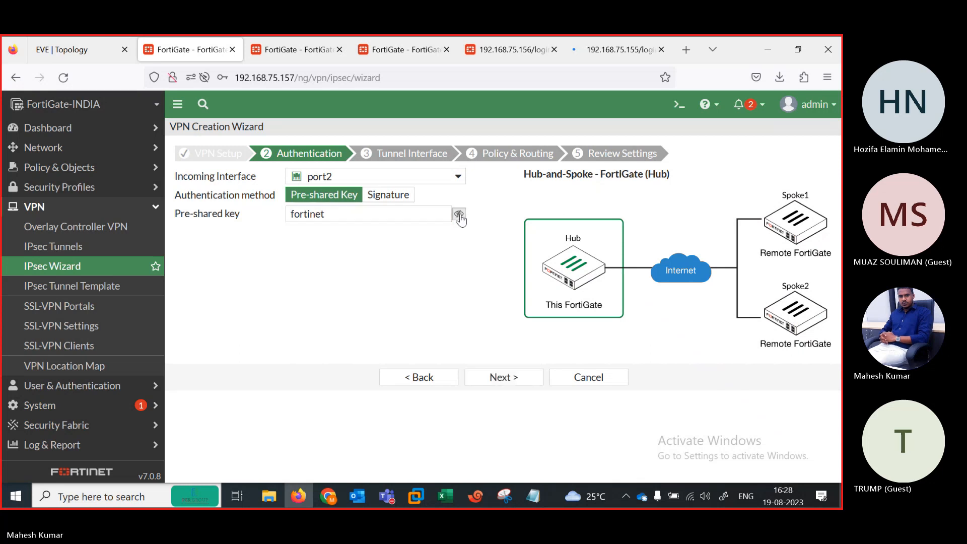
{"action": "left_click", "coordinate": [496, 383]}
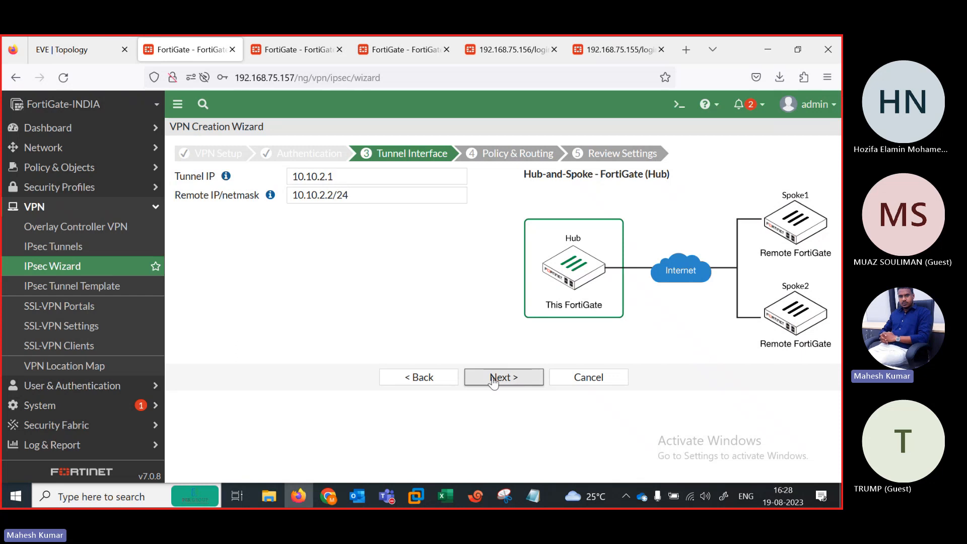
Step: Choose port1 as the local interface so subnet 192.168.101.0/24 fills in, with Local AS 65400
{"action": "left_click", "coordinate": [500, 380]}
{"action": "left_click", "coordinate": [339, 196]}
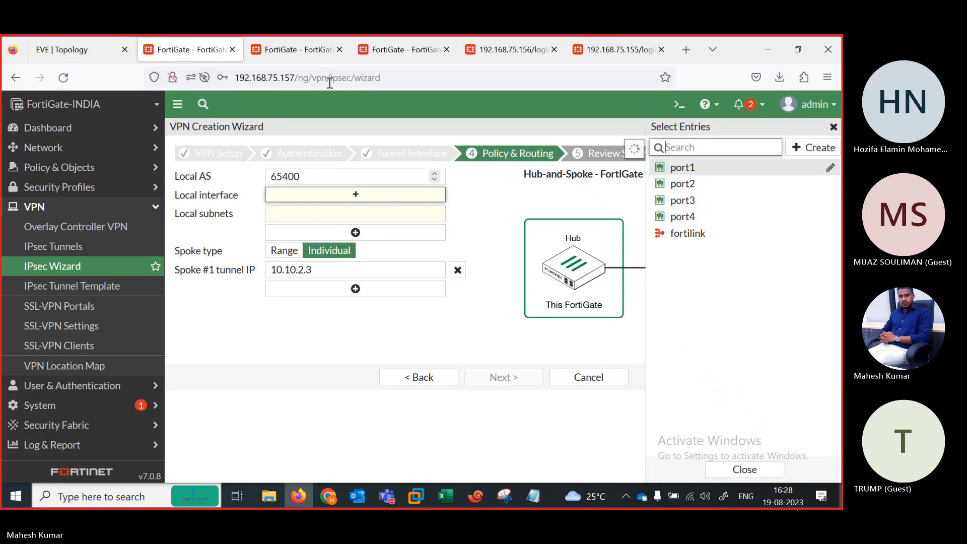
{"action": "left_click", "coordinate": [75, 50]}
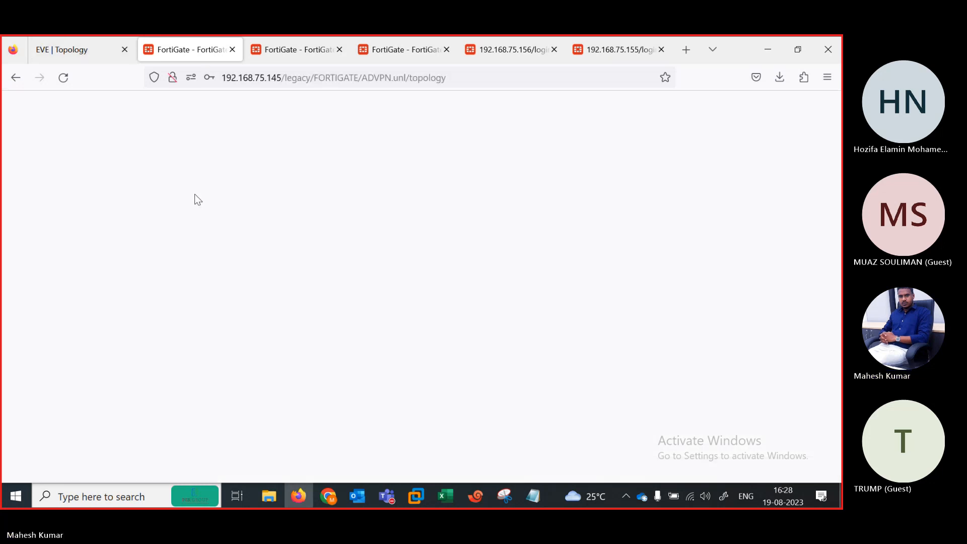
{"action": "left_click", "coordinate": [182, 49]}
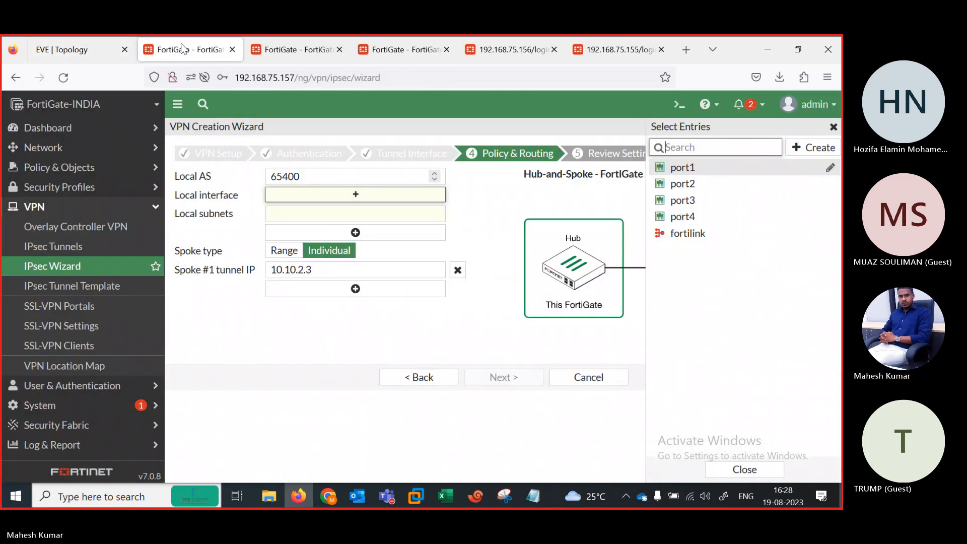
{"action": "left_click", "coordinate": [681, 169]}
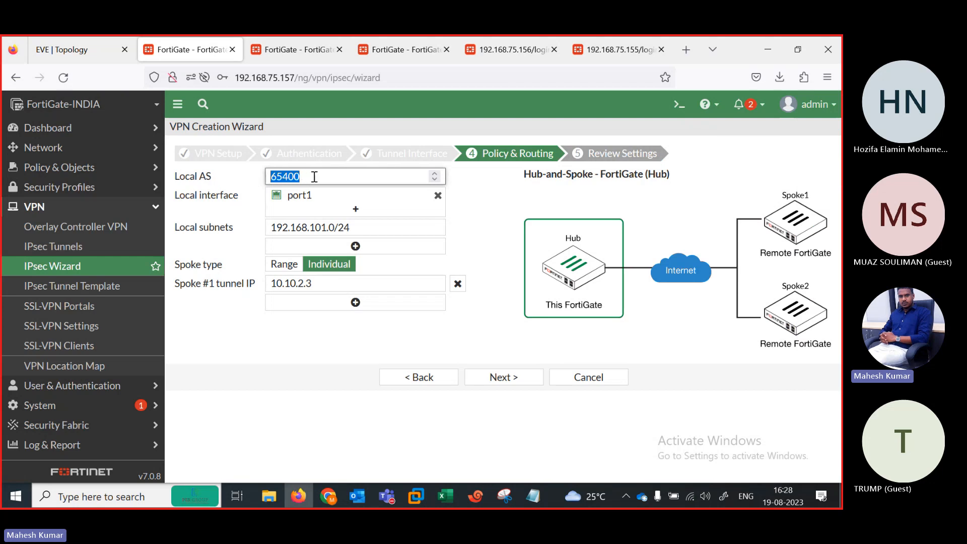
{"action": "left_click_drag", "start_coordinate": [311, 176], "coordinate": [268, 174]}
{"action": "left_click", "coordinate": [92, 52]}
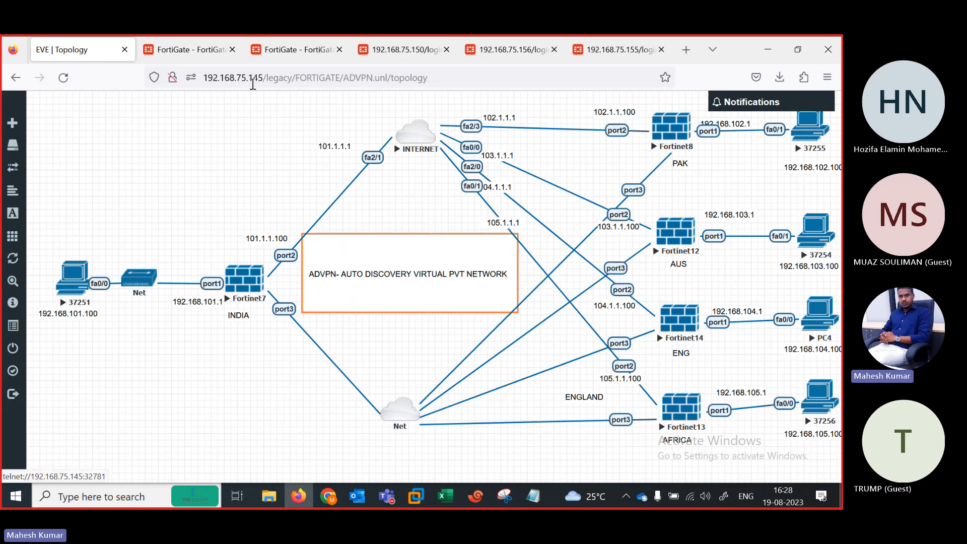
{"action": "left_click", "coordinate": [201, 51]}
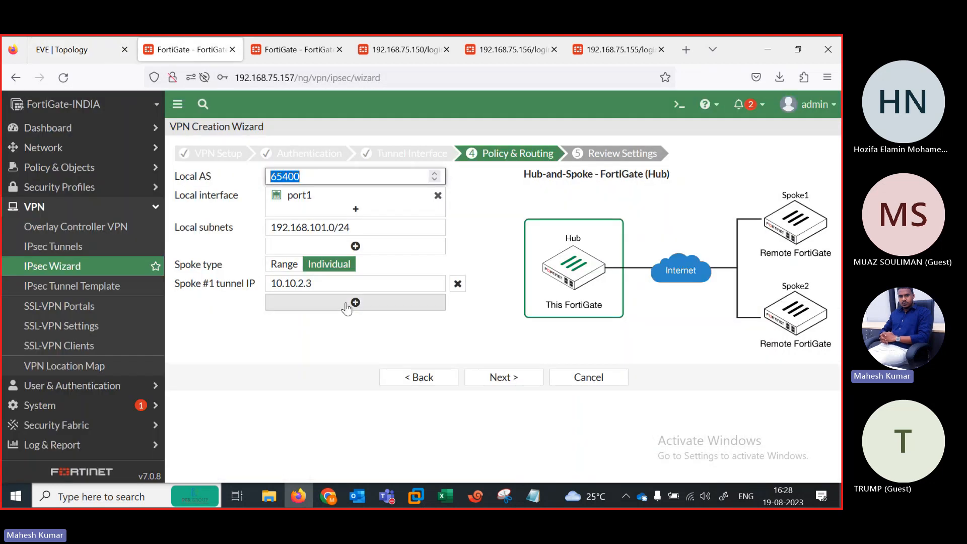
Step: Add spokes #2–#8 so the spoke tunnel IPs run from 10.10.2.3 to 10.10.2.10
{"action": "left_click", "coordinate": [355, 302]}
{"action": "left_click", "coordinate": [355, 326]}
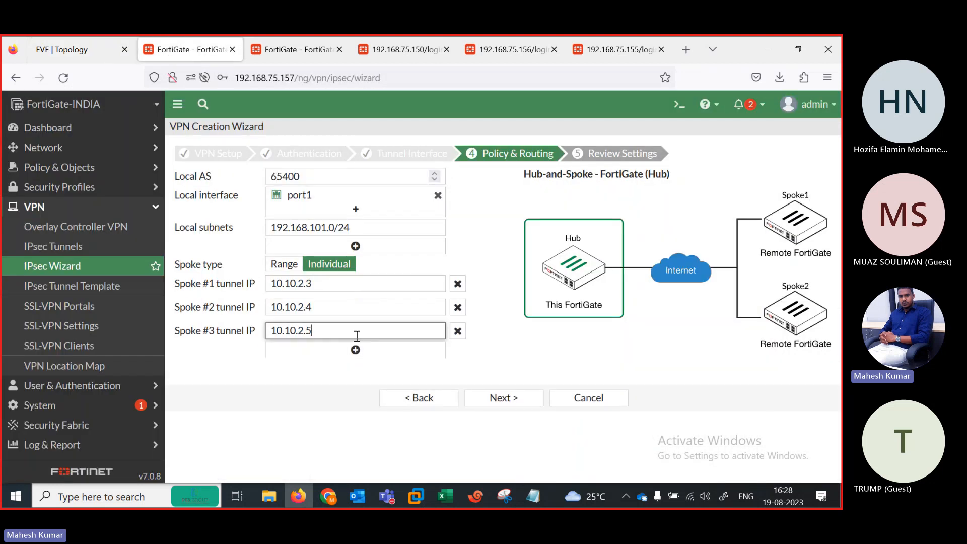
{"action": "left_click", "coordinate": [355, 349]}
{"action": "left_click", "coordinate": [354, 374]}
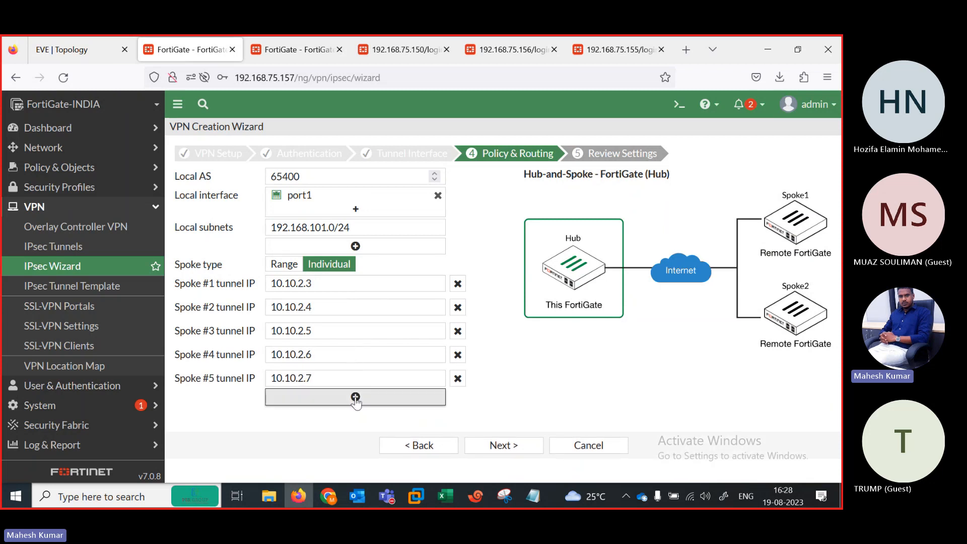
{"action": "left_click", "coordinate": [356, 397]}
{"action": "scroll", "coordinate": [833, 296], "scroll_direction": "down", "scroll_amount": 3}
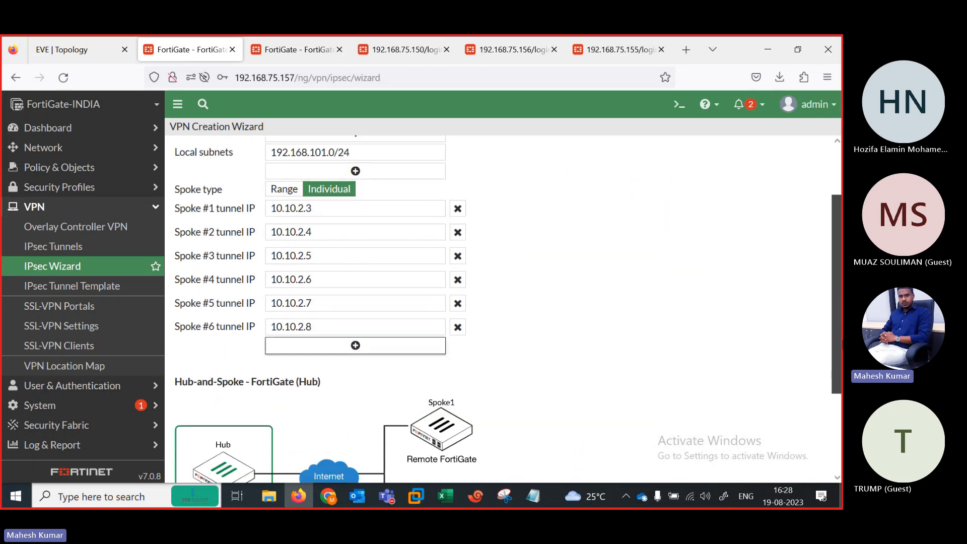
{"action": "left_click", "coordinate": [336, 345]}
{"action": "left_click", "coordinate": [354, 368]}
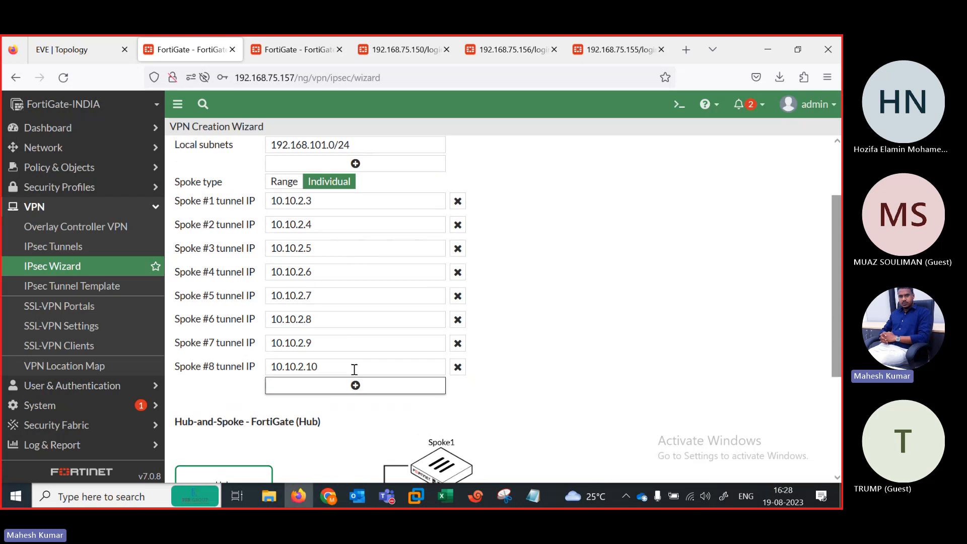
{"action": "scroll", "coordinate": [832, 310], "scroll_direction": "up", "scroll_amount": 3}
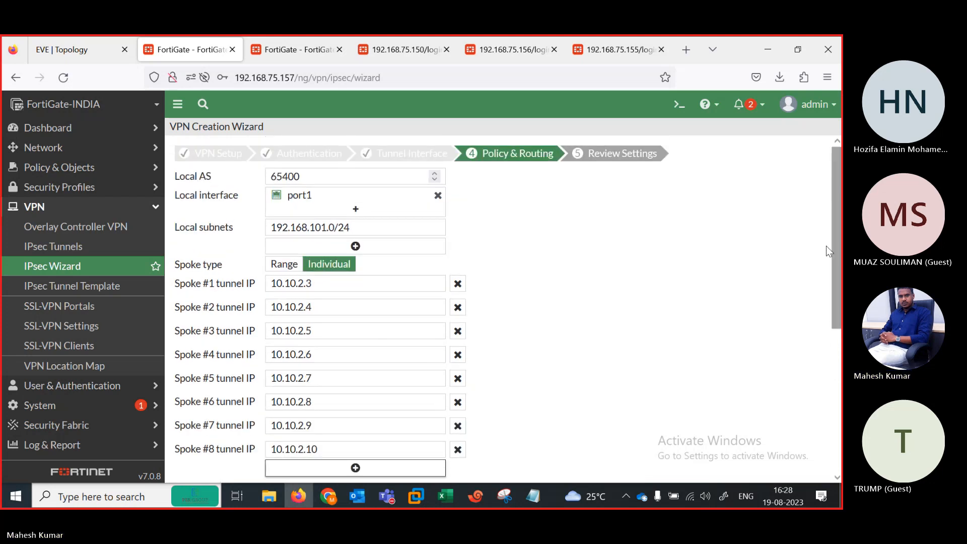
Step: Remove the extra empty local subnet row and proceed to Review Settings for INDIA-HO
{"action": "left_click", "coordinate": [360, 246]}
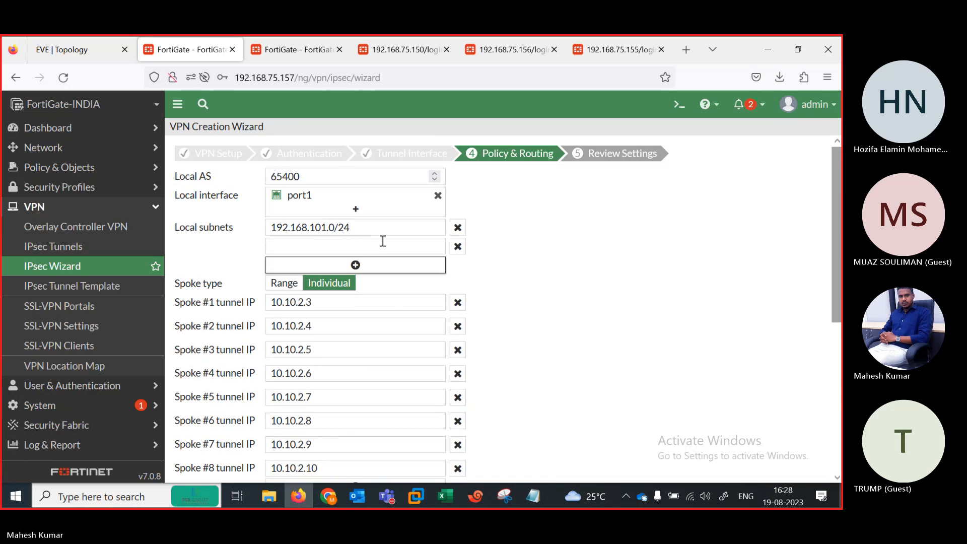
{"action": "left_click", "coordinate": [457, 247]}
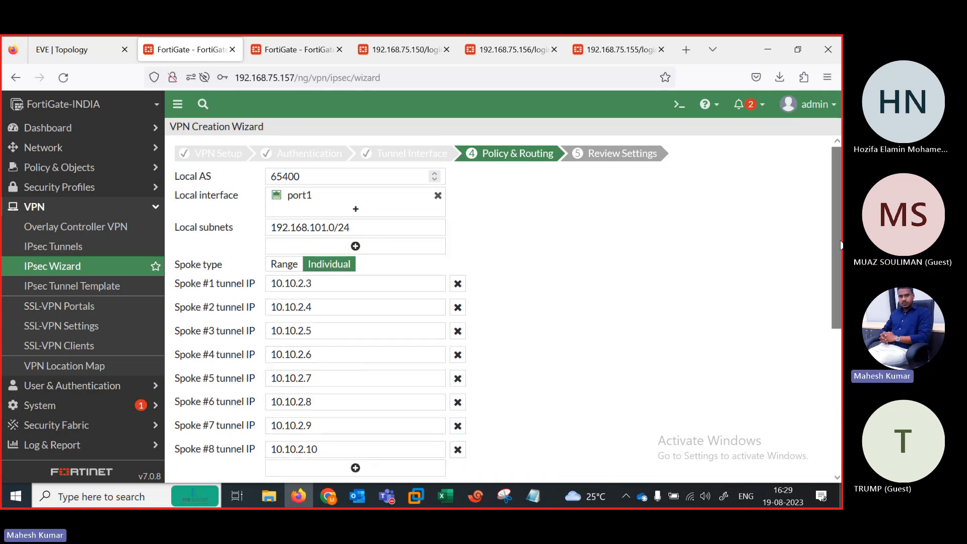
{"action": "left_click_drag", "start_coordinate": [839, 245], "coordinate": [839, 387]}
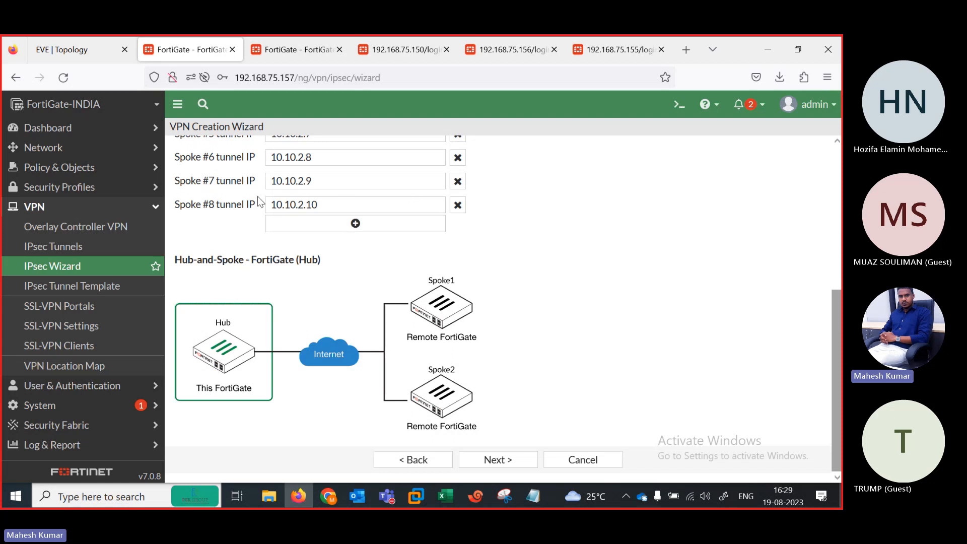
{"action": "left_click", "coordinate": [497, 459]}
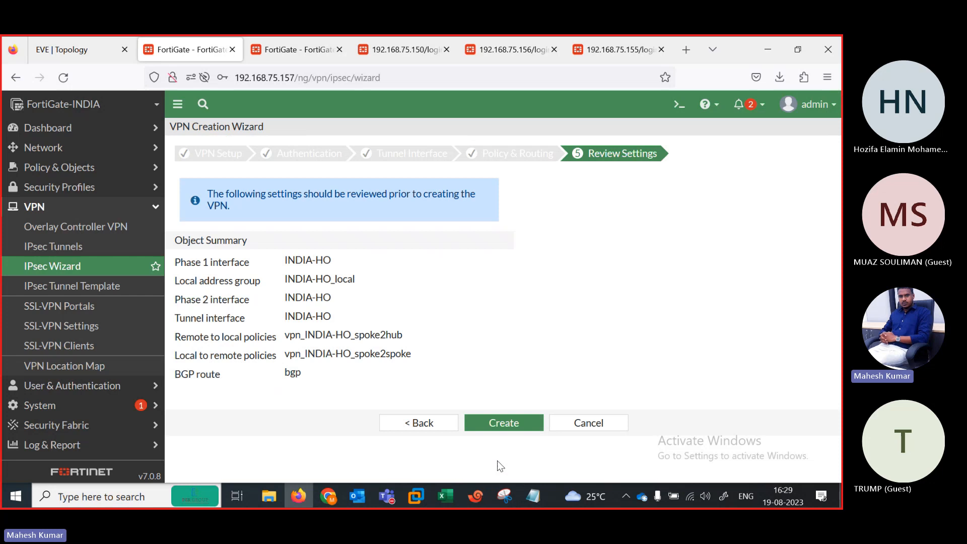
Step: Create the INDIA-HO hub VPN from the review page and bring the eight spoke configuration keys into view
{"action": "left_click", "coordinate": [492, 424]}
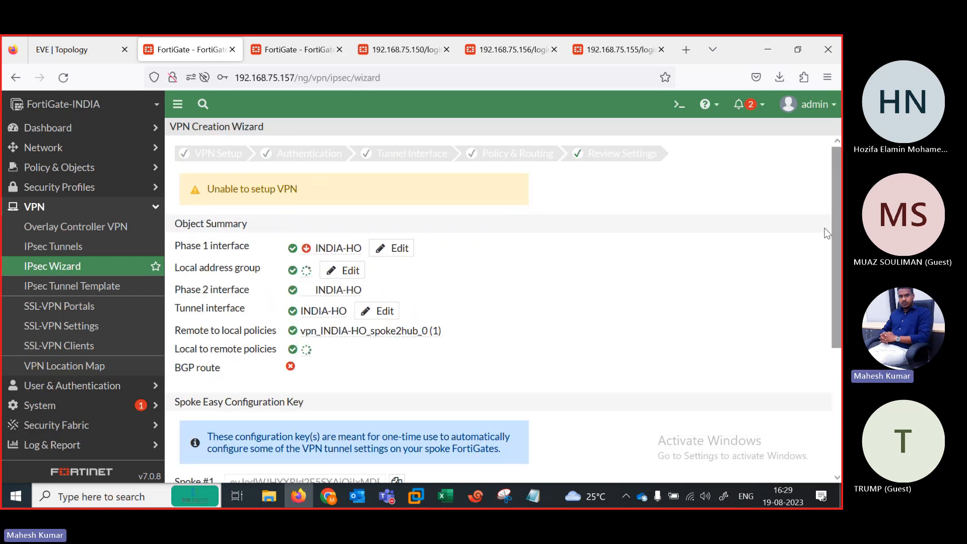
{"action": "left_click_drag", "start_coordinate": [839, 241], "coordinate": [839, 364]}
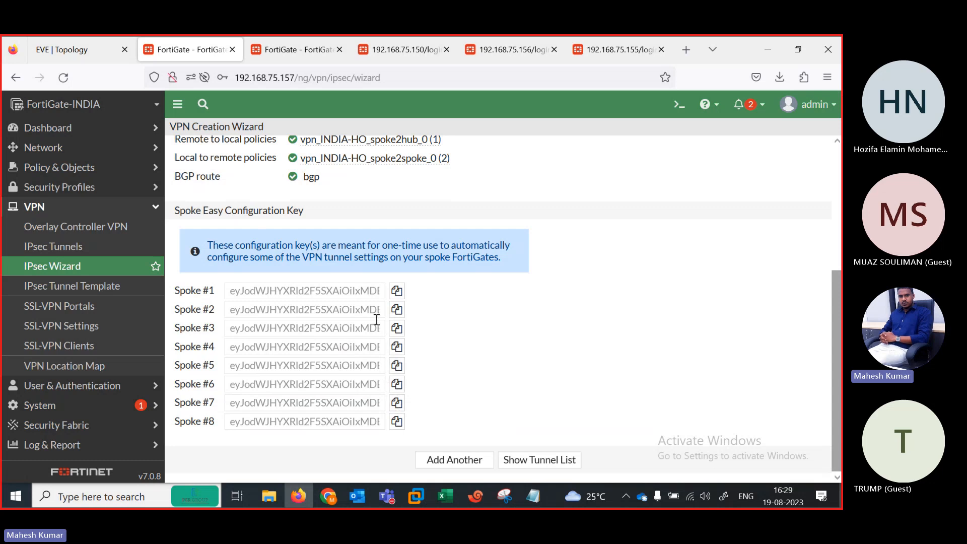
Step: Switch to FortiGate-PAK and dismiss the FortiOS 7.0.0 What's New notice
{"action": "left_click", "coordinate": [59, 51]}
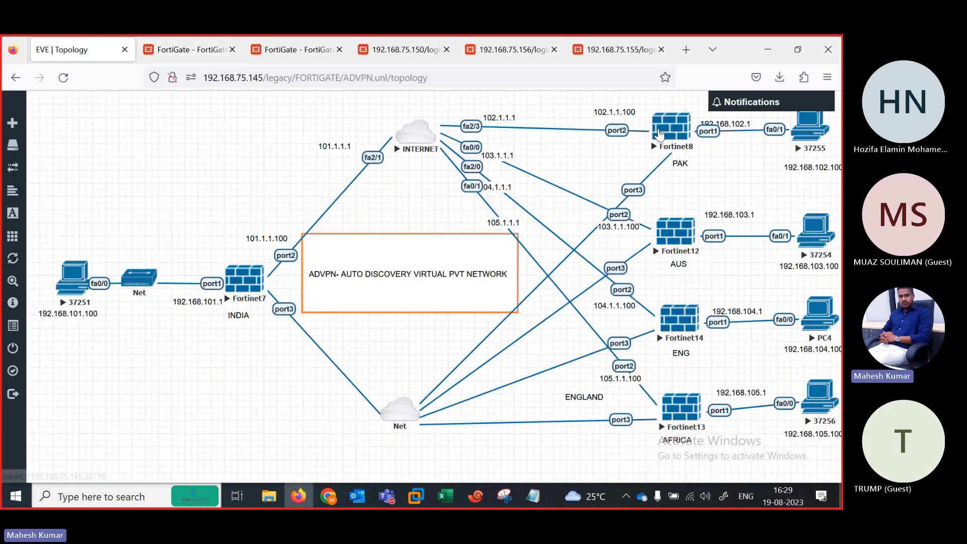
{"action": "left_click", "coordinate": [178, 48]}
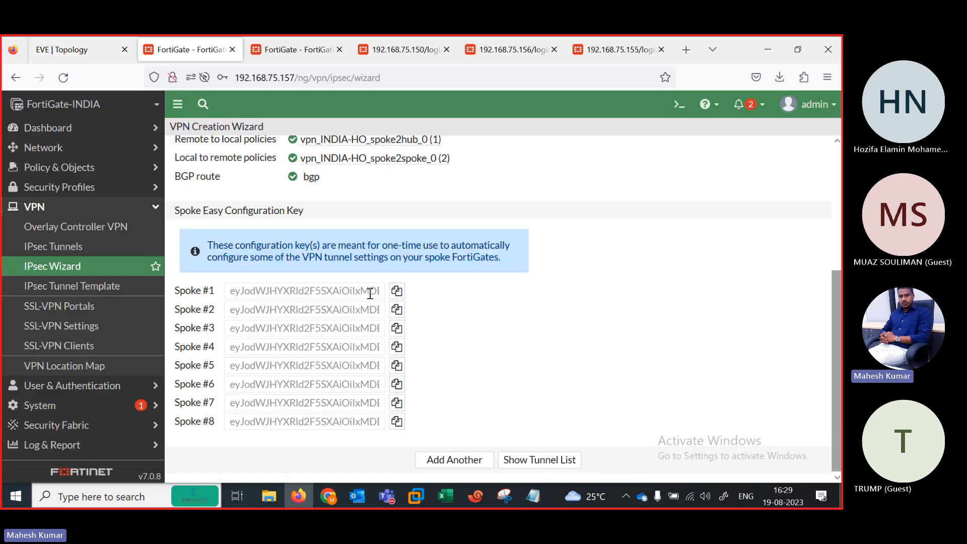
{"action": "left_click", "coordinate": [289, 40]}
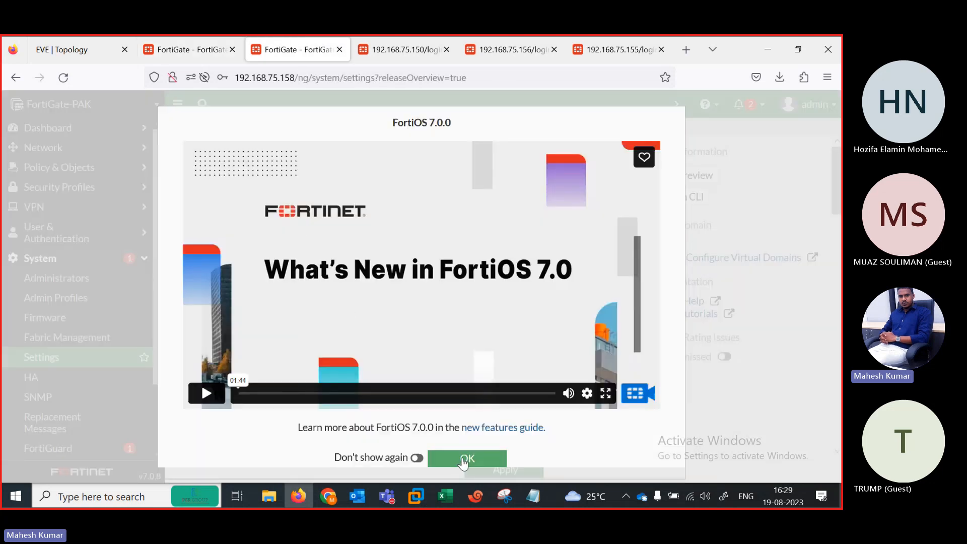
{"action": "left_click", "coordinate": [463, 459]}
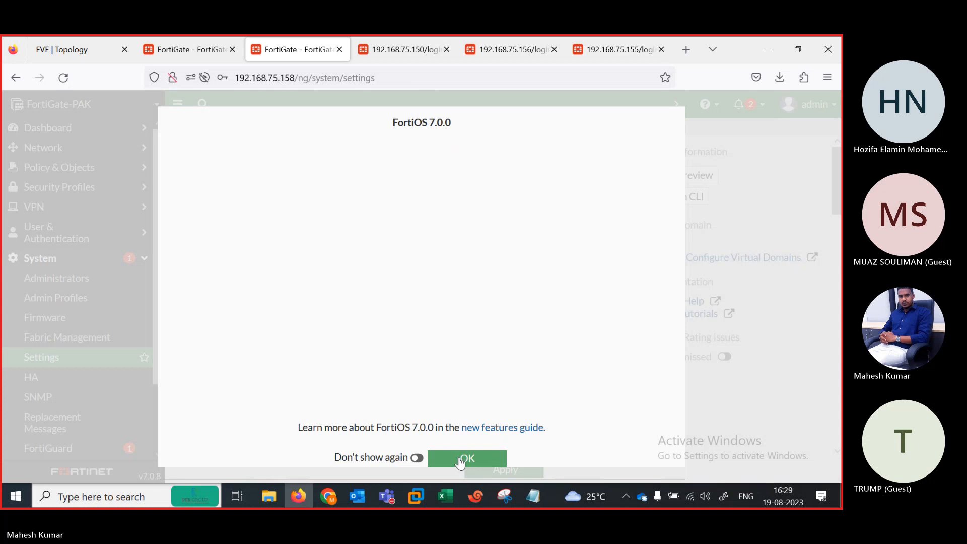
{"action": "left_click", "coordinate": [458, 459]}
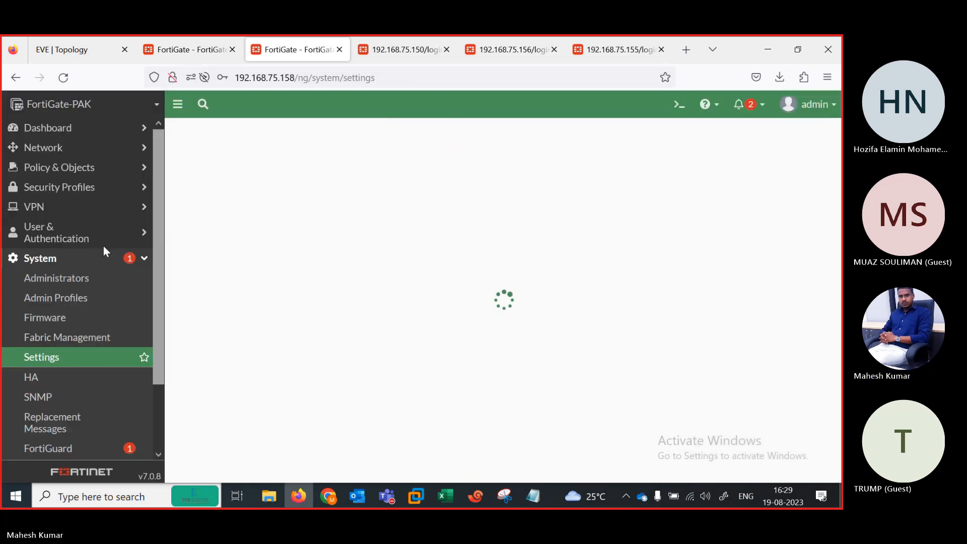
Step: Add a default static route 0.0.0.0/0 via gateway 102.1.1.1 on port2
{"action": "left_click", "coordinate": [68, 151]}
{"action": "left_click", "coordinate": [58, 173]}
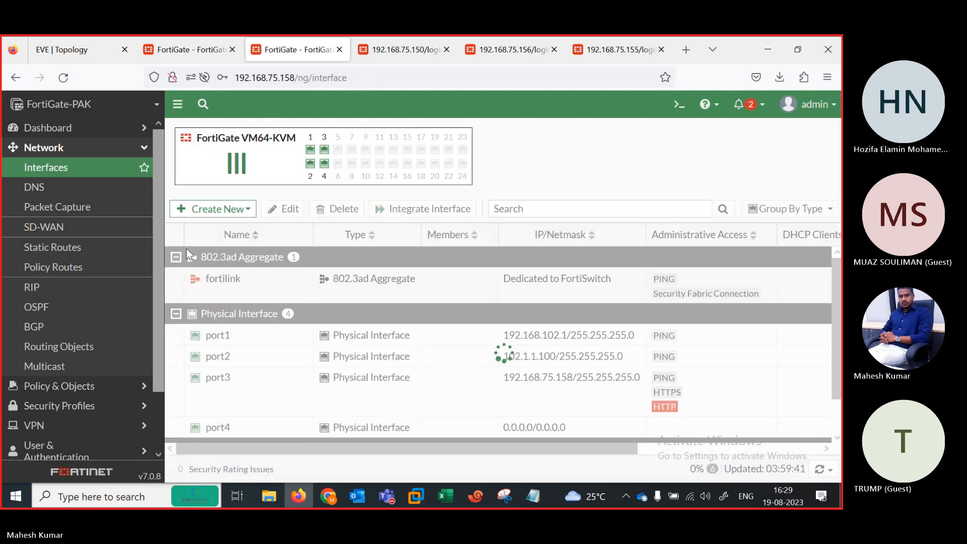
{"action": "scroll", "coordinate": [616, 392], "scroll_direction": "down", "scroll_amount": 1}
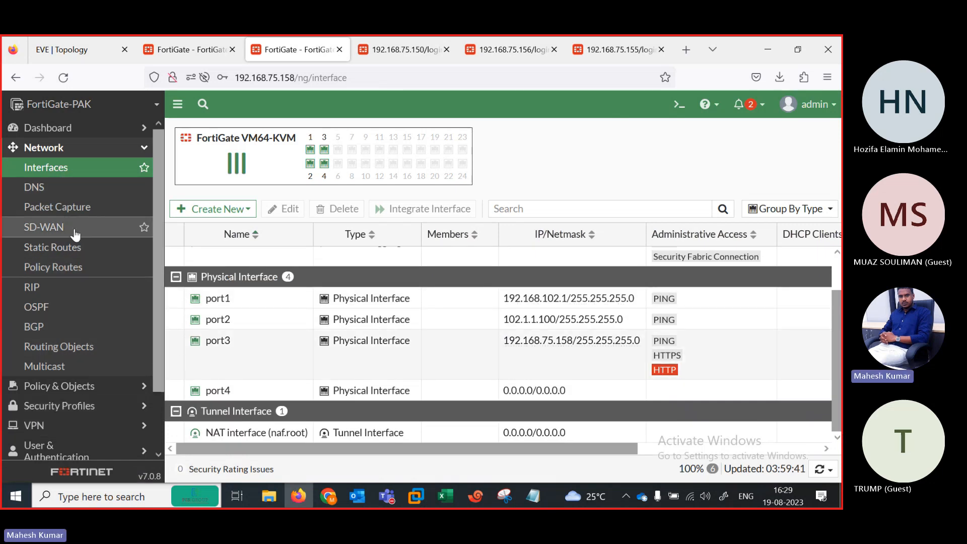
{"action": "left_click", "coordinate": [57, 250]}
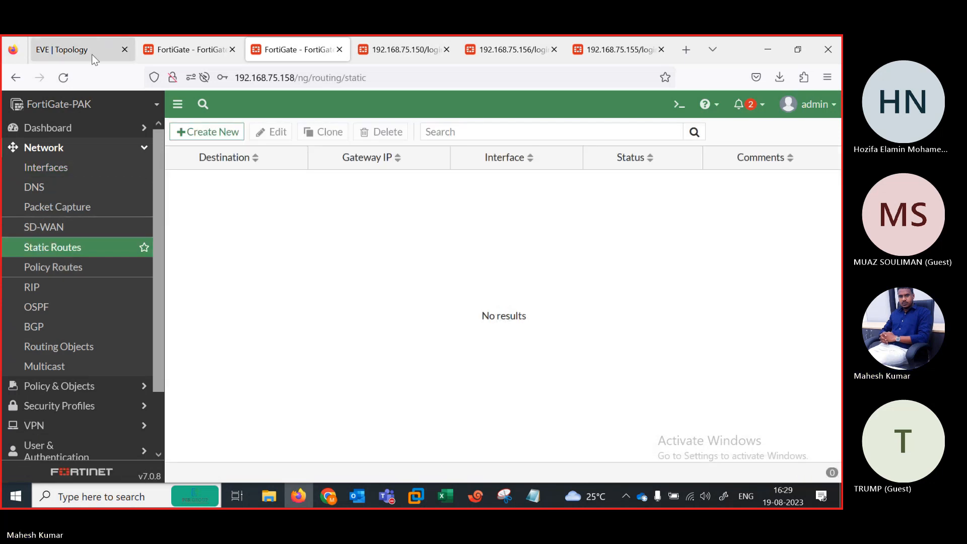
{"action": "left_click", "coordinate": [91, 53]}
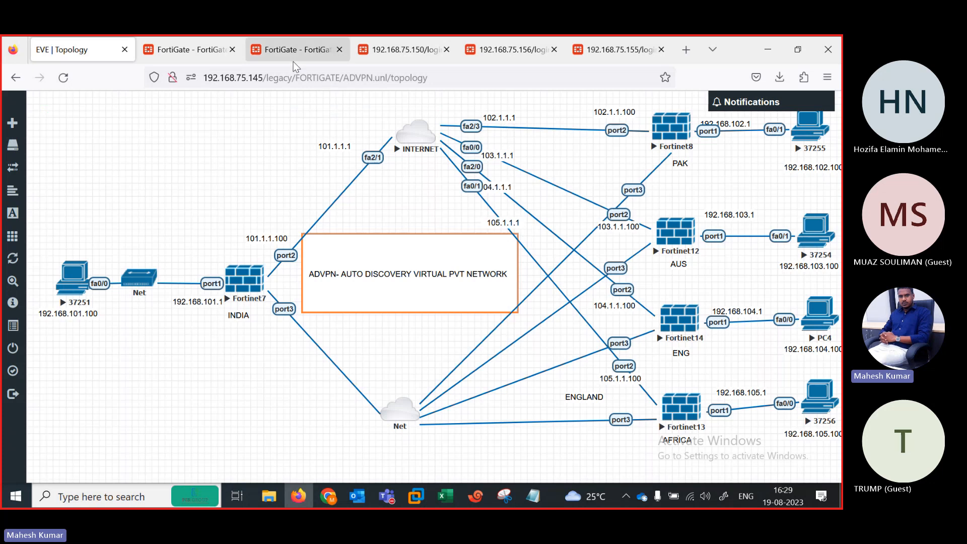
{"action": "left_click", "coordinate": [287, 48]}
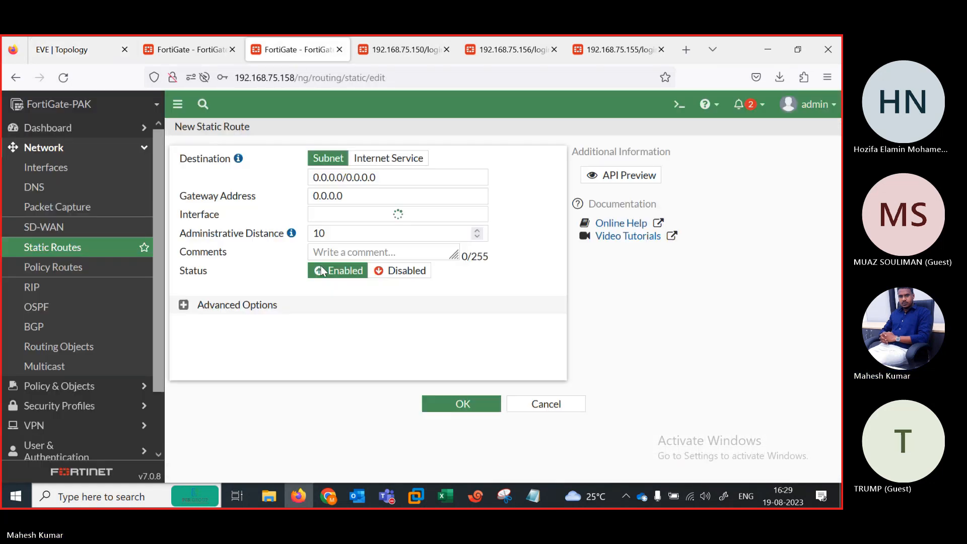
{"action": "left_click", "coordinate": [230, 204]}
{"action": "type", "text": "102.1"}
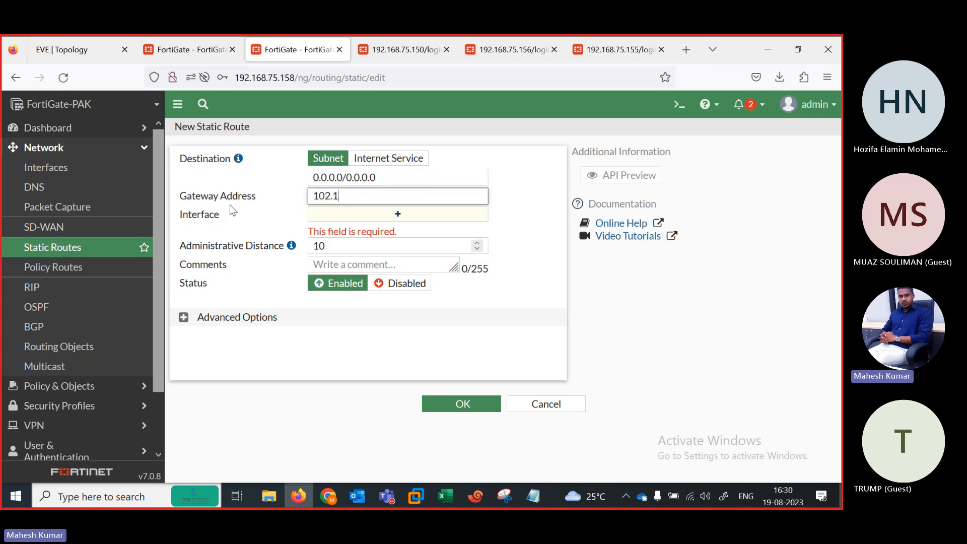
{"action": "type", "text": ".1.1"}
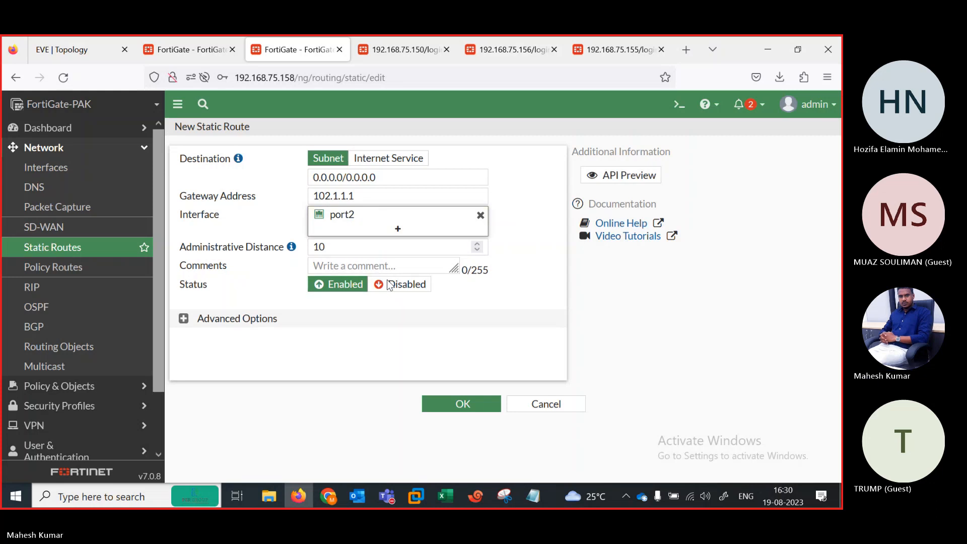
{"action": "left_click", "coordinate": [467, 405]}
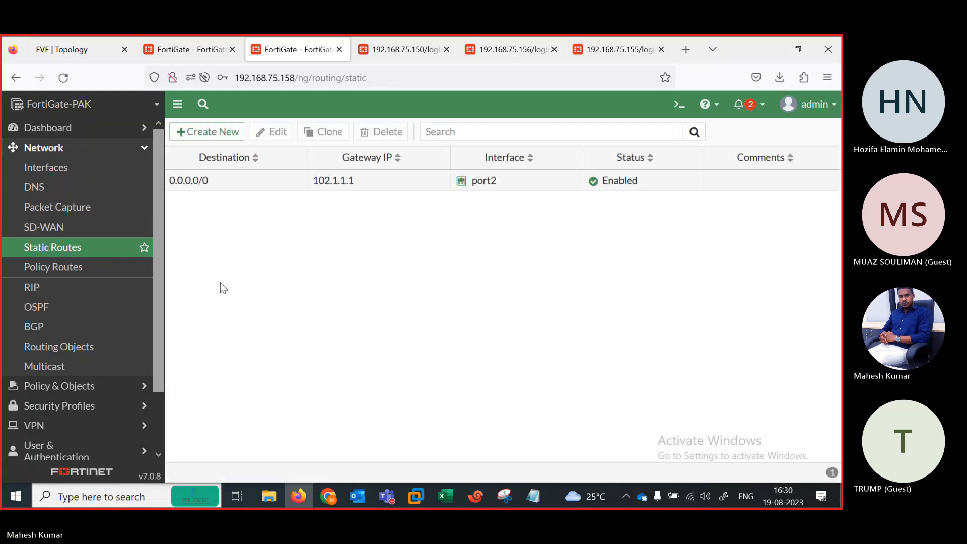
{"action": "left_click", "coordinate": [83, 430]}
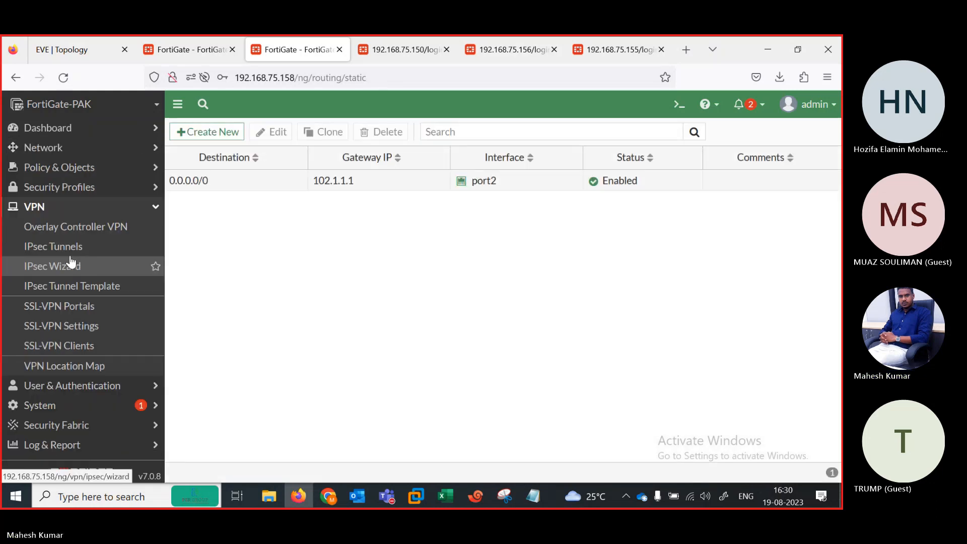
Step: Start an IPsec Wizard tunnel named PAK-INDIA as a Hub-and-Spoke VPN with spoke role
{"action": "left_click", "coordinate": [78, 259]}
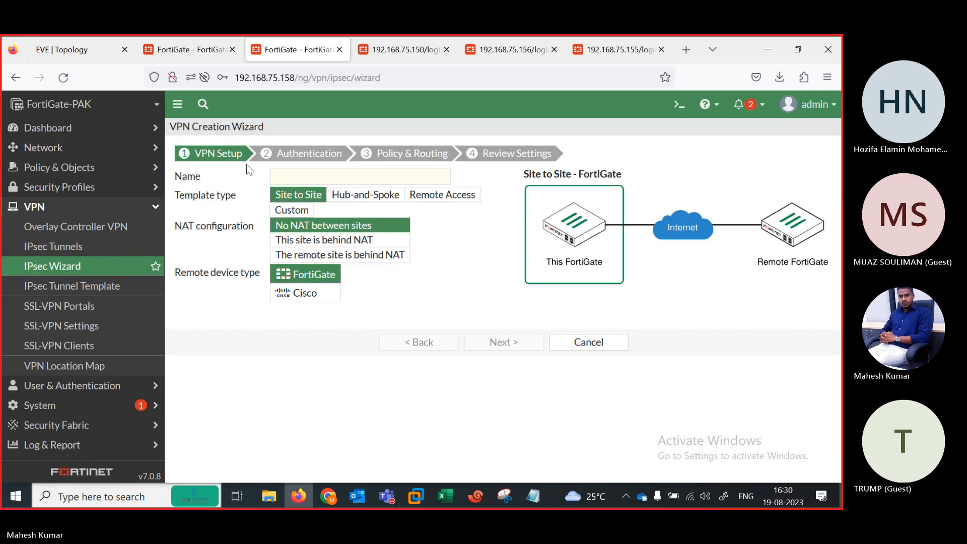
{"action": "left_click", "coordinate": [306, 176]}
{"action": "type", "text": "P"}
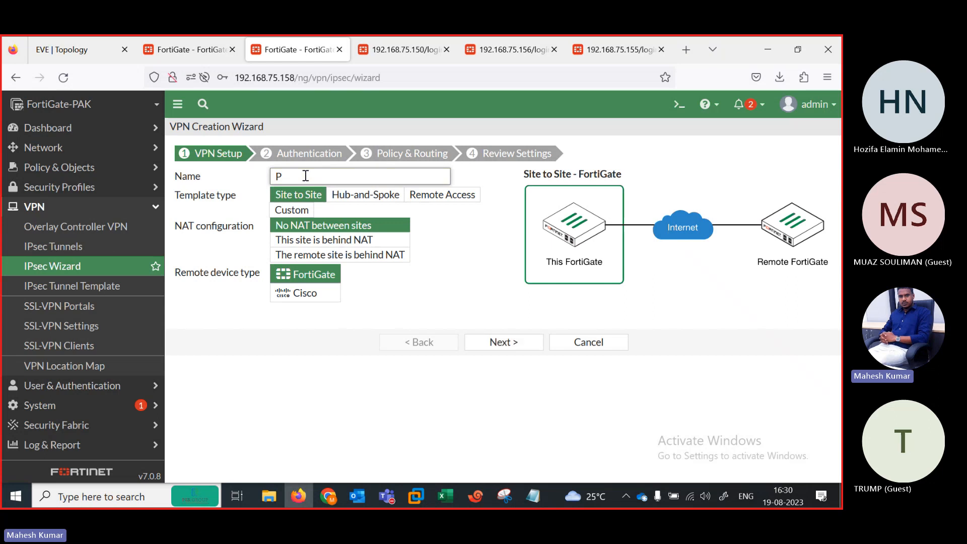
{"action": "type", "text": "AK-INDIA"}
{"action": "left_click", "coordinate": [366, 195]}
{"action": "left_click", "coordinate": [297, 279]}
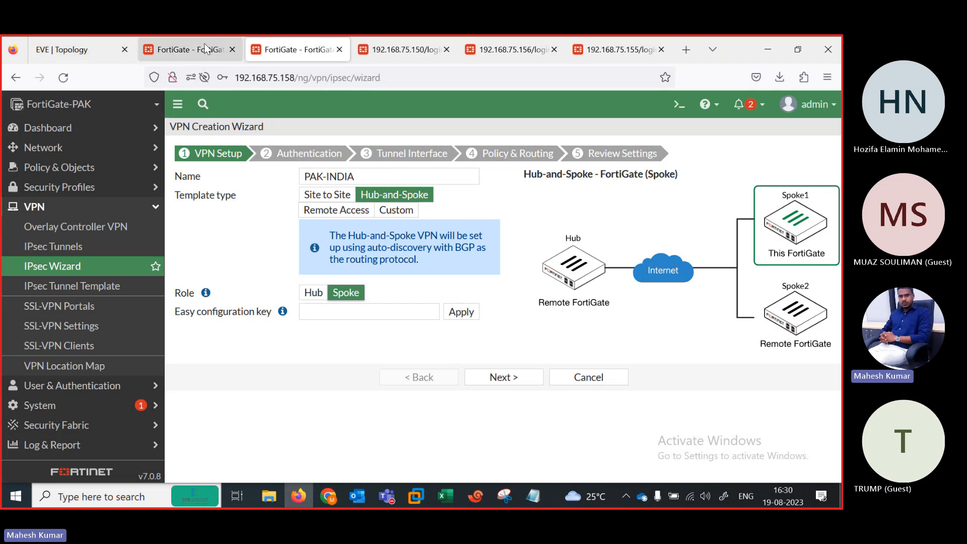
Step: Paste and apply the hub's Spoke #1 configuration key, filling remote IP 101.1.1.100
{"action": "left_click", "coordinate": [206, 48]}
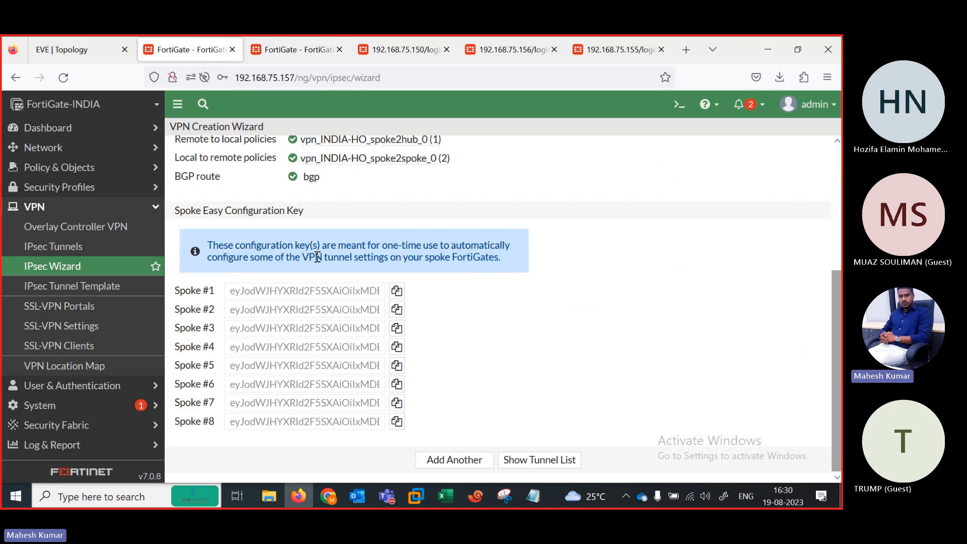
{"action": "left_click", "coordinate": [397, 292]}
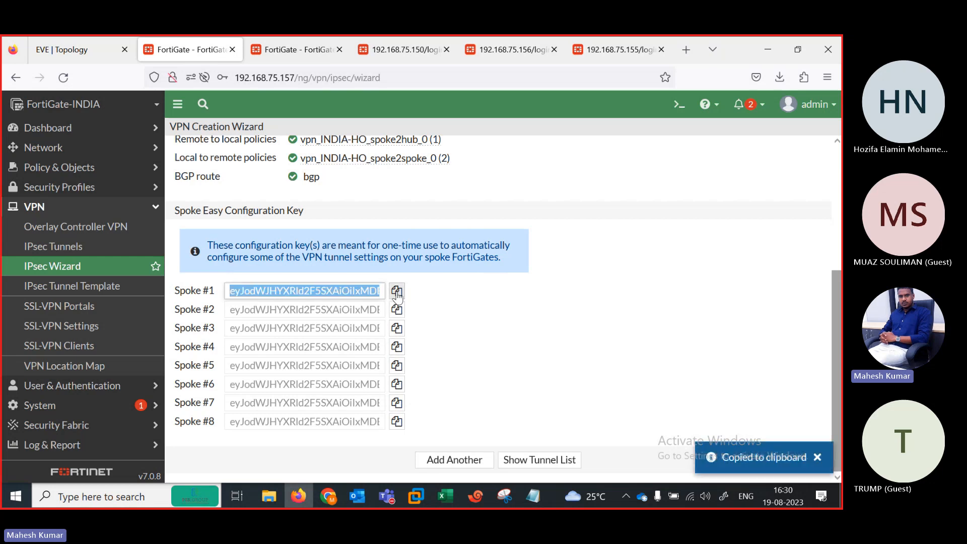
{"action": "key", "text": "ctrl+Tab"}
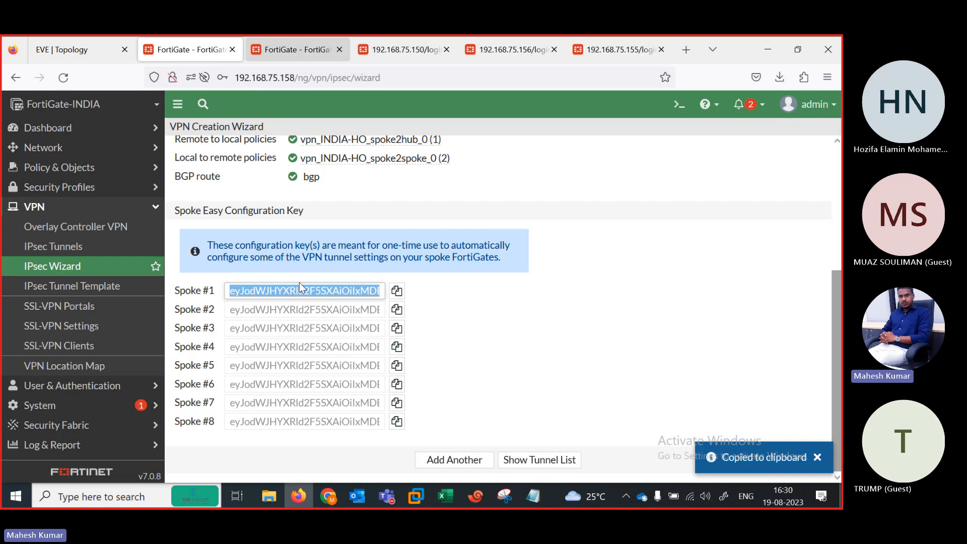
{"action": "left_click", "coordinate": [342, 313]}
{"action": "key", "text": "ctrl+v"}
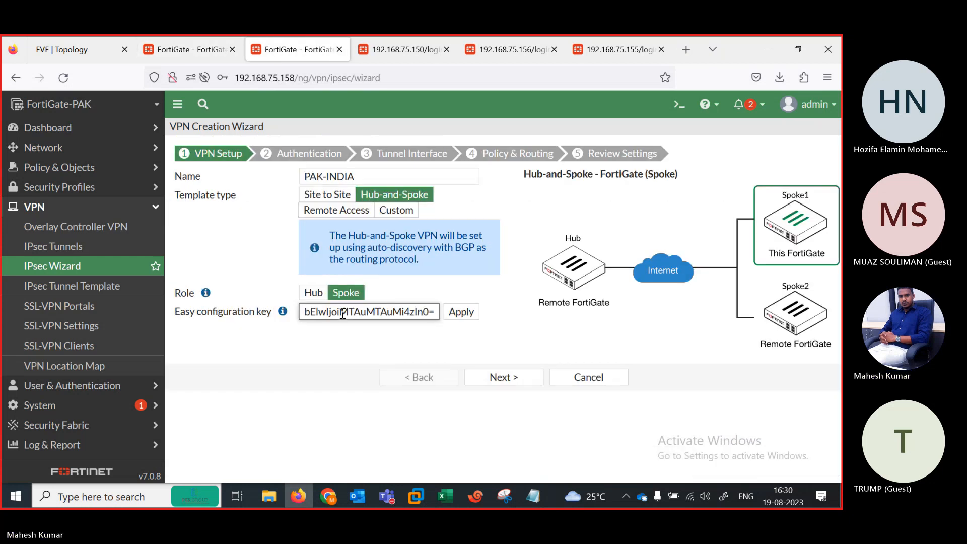
{"action": "left_click", "coordinate": [459, 314]}
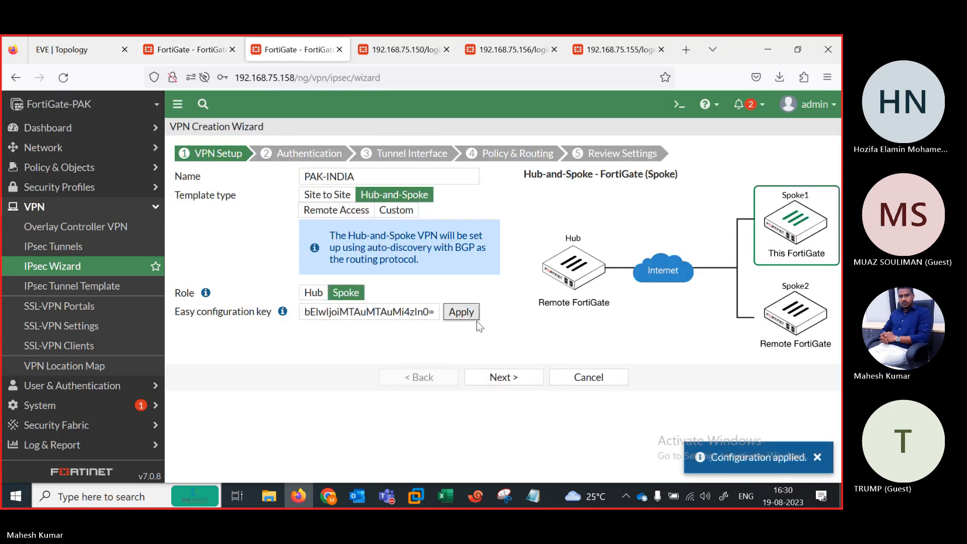
{"action": "left_click", "coordinate": [500, 384]}
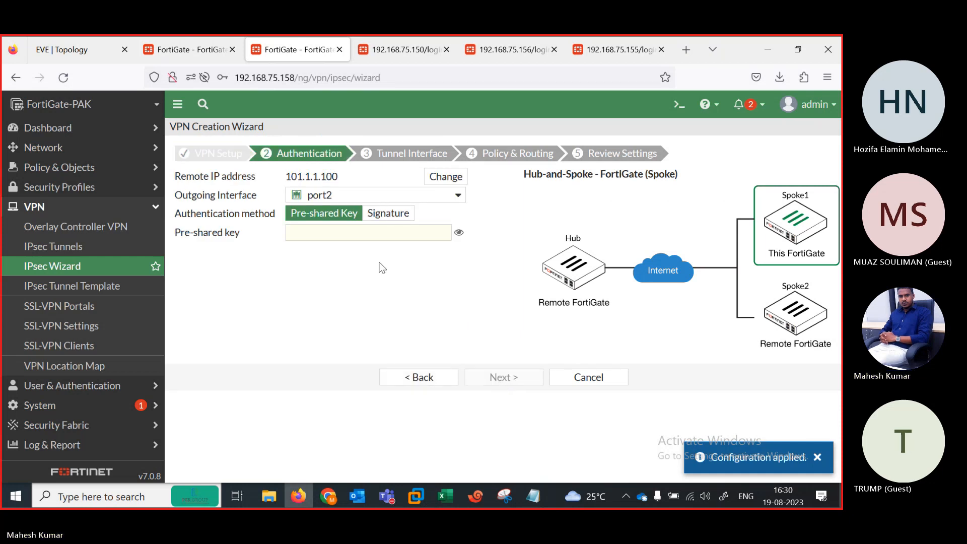
Step: Enter the pre-shared key and accept the default tunnel interface addresses
{"action": "left_click", "coordinate": [360, 234]}
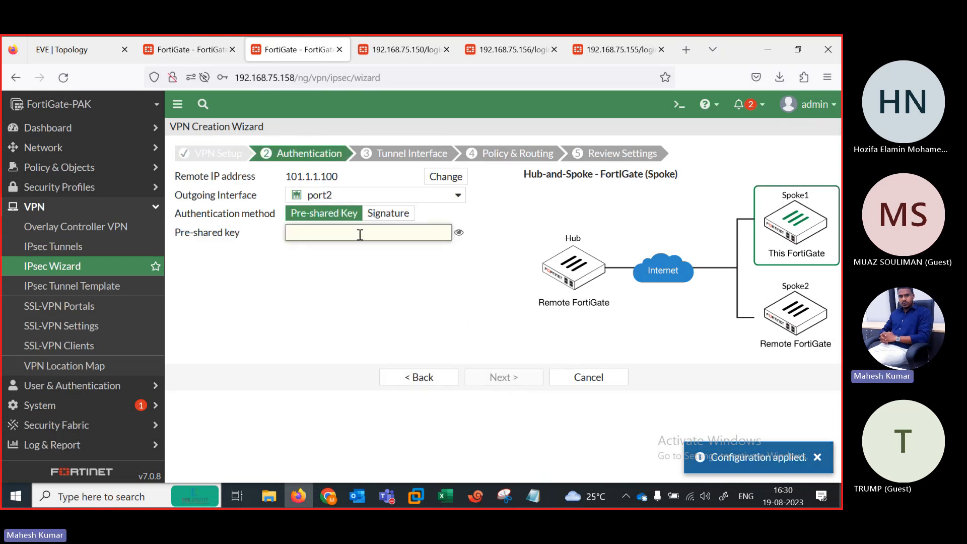
{"action": "type", "text": "••••"}
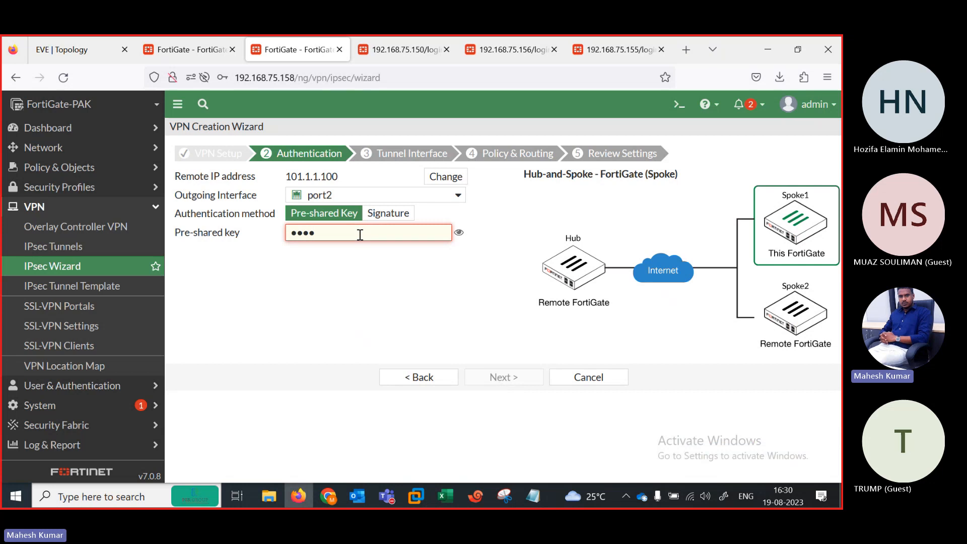
{"action": "type", "text": "•••"}
{"action": "left_click", "coordinate": [459, 235]}
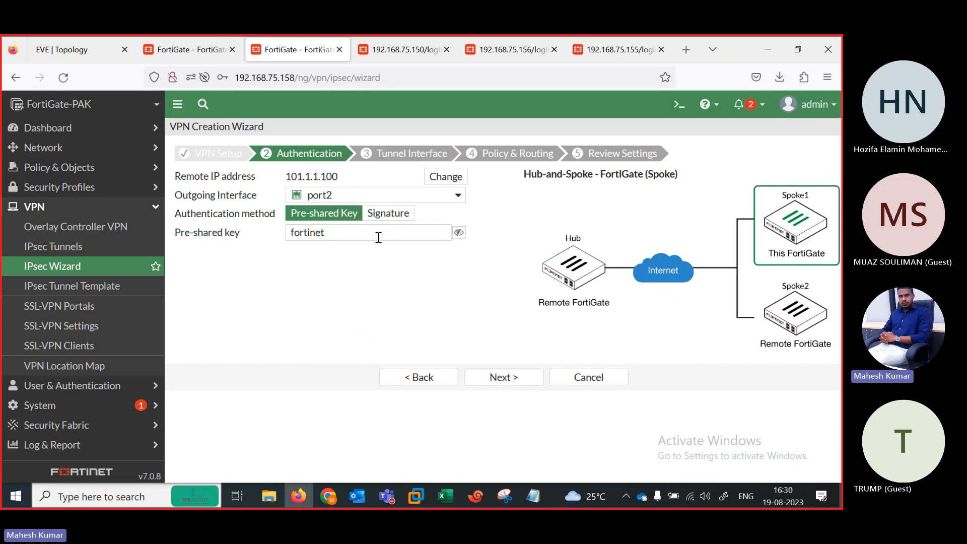
{"action": "left_click", "coordinate": [499, 378]}
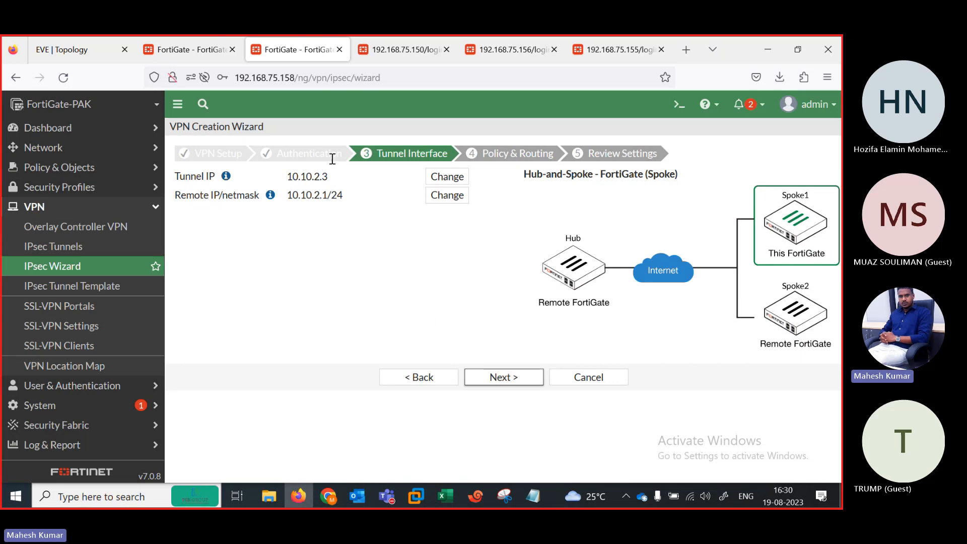
{"action": "left_click", "coordinate": [482, 377]}
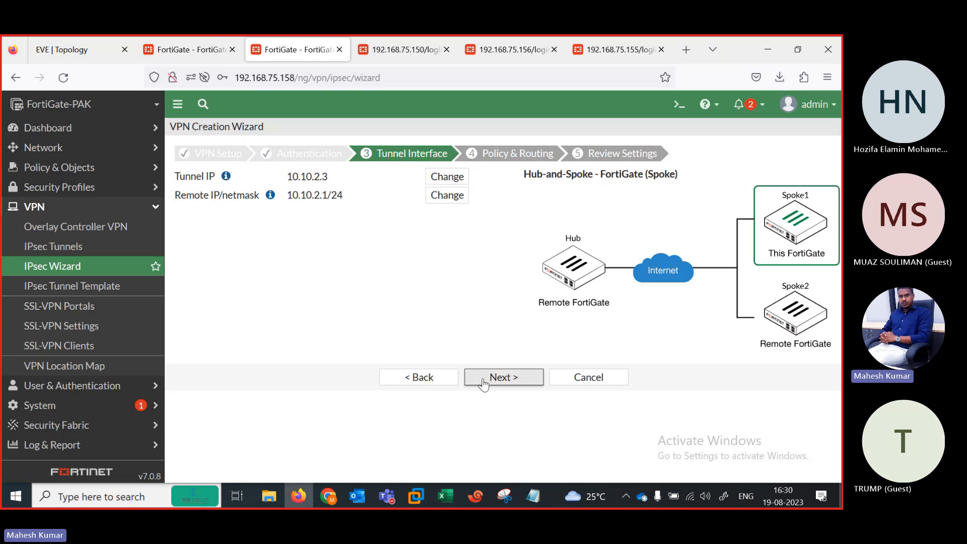
Step: Set port1 as the local LAN interface and create the PAK-INDIA VPN
{"action": "left_click", "coordinate": [307, 198]}
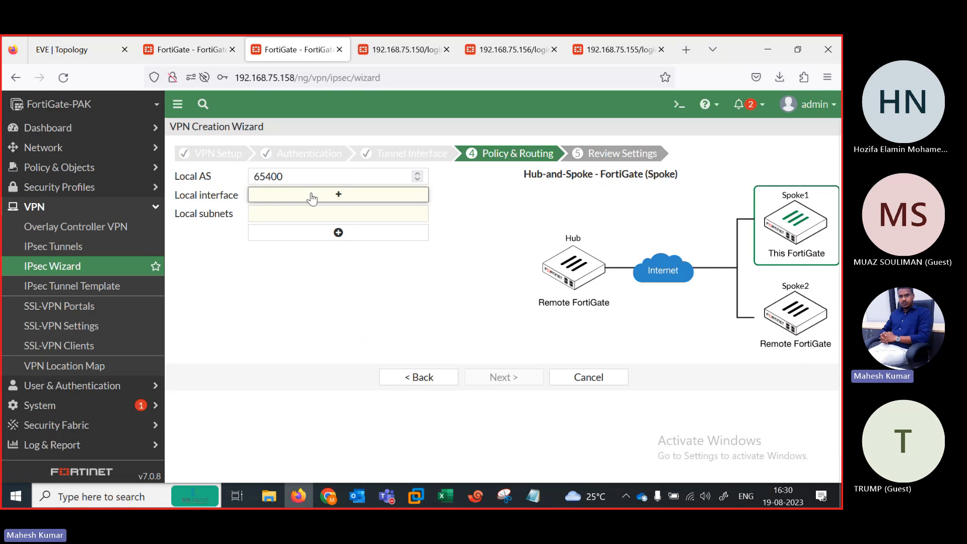
{"action": "left_click", "coordinate": [93, 54]}
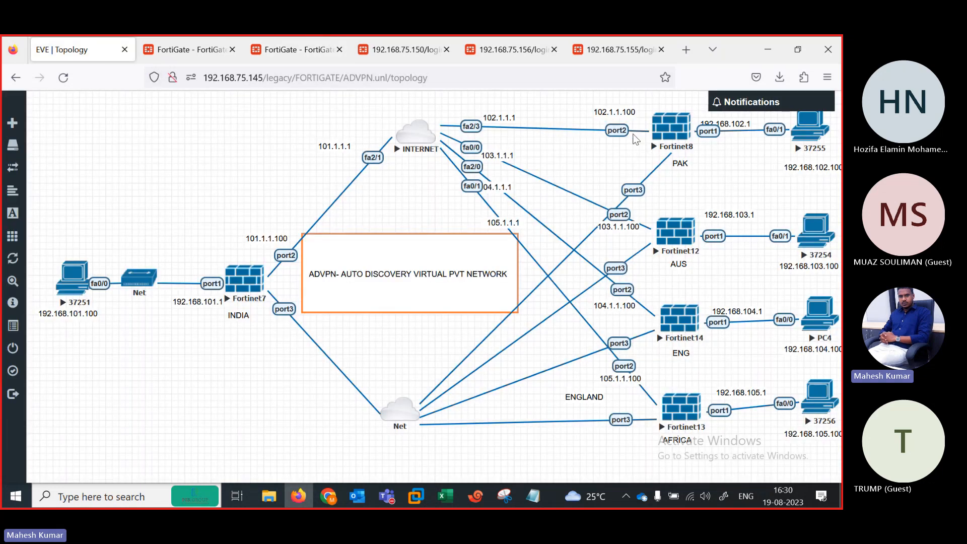
{"action": "left_click", "coordinate": [284, 52]}
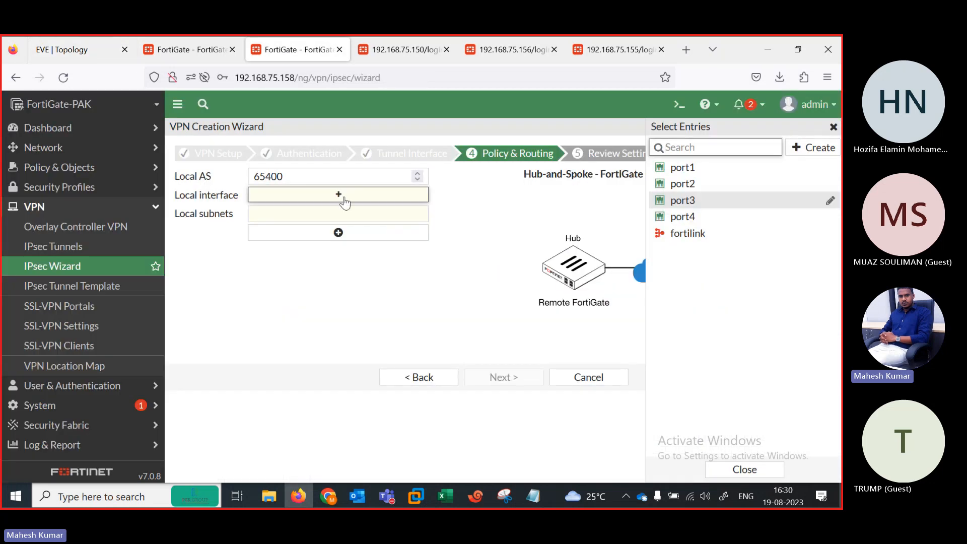
{"action": "left_click", "coordinate": [680, 167]}
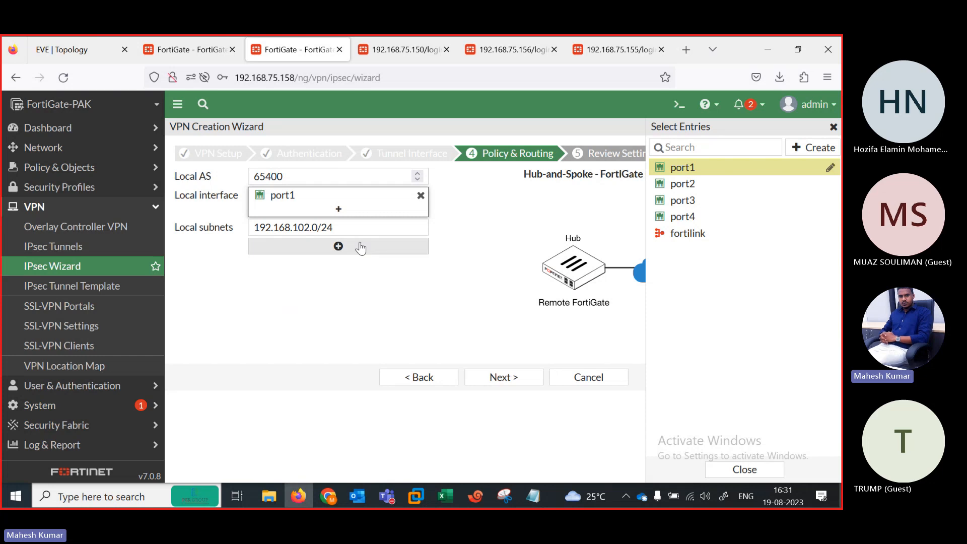
{"action": "left_click", "coordinate": [512, 385]}
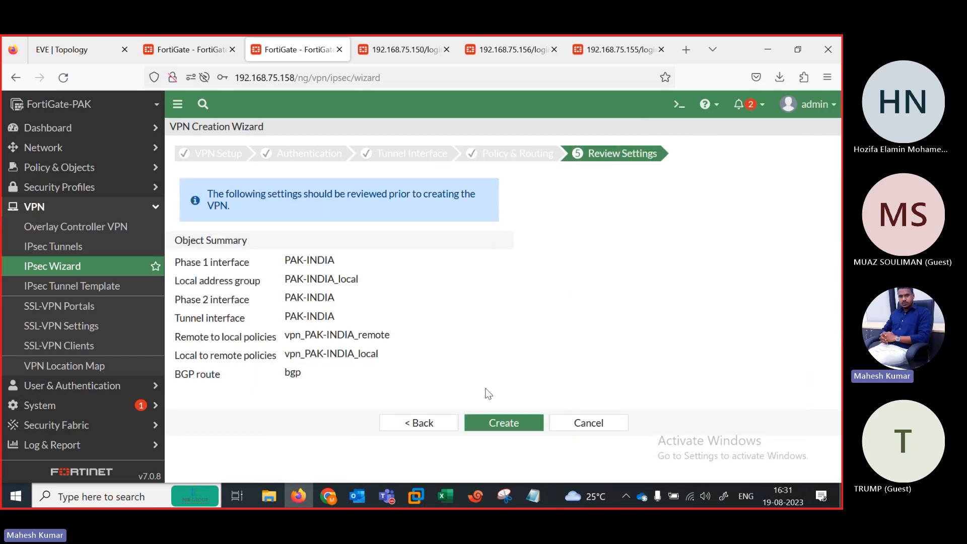
{"action": "left_click", "coordinate": [497, 423]}
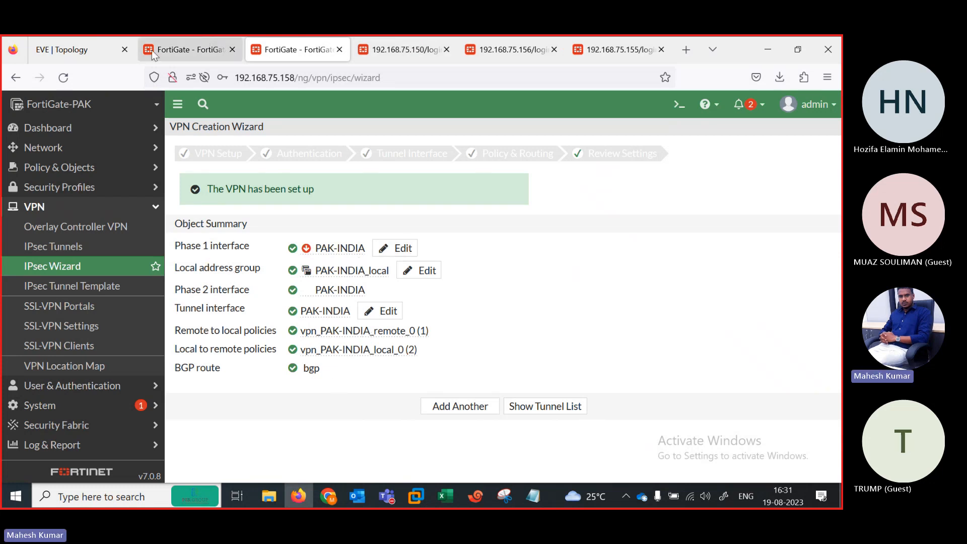
Step: Sign in to FortiGate-AUS at 192.168.75.150 as admin and dismiss the release overview
{"action": "left_click", "coordinate": [381, 48]}
{"action": "type", "text": "adm"}
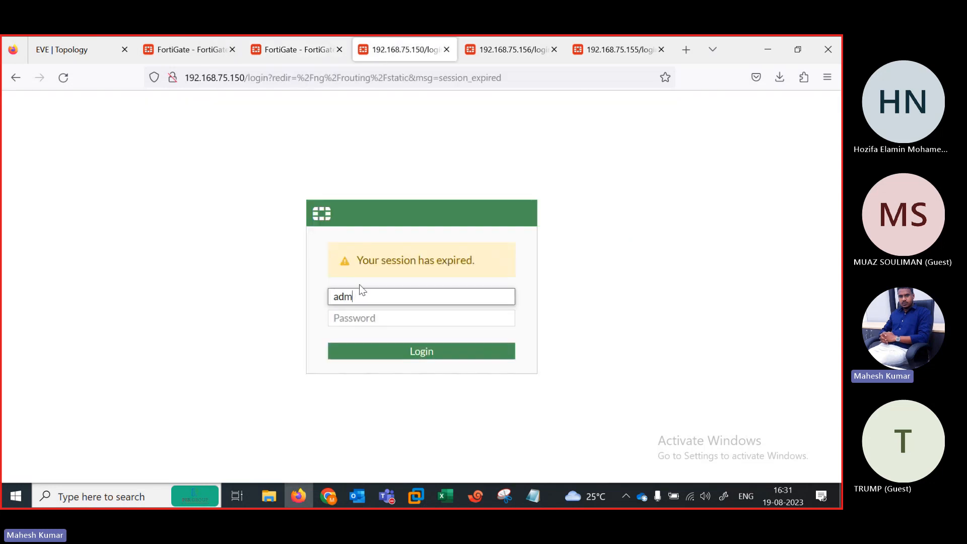
{"action": "type", "text": "in"}
{"action": "key", "text": "Tab"}
{"action": "type", "text": "****"}
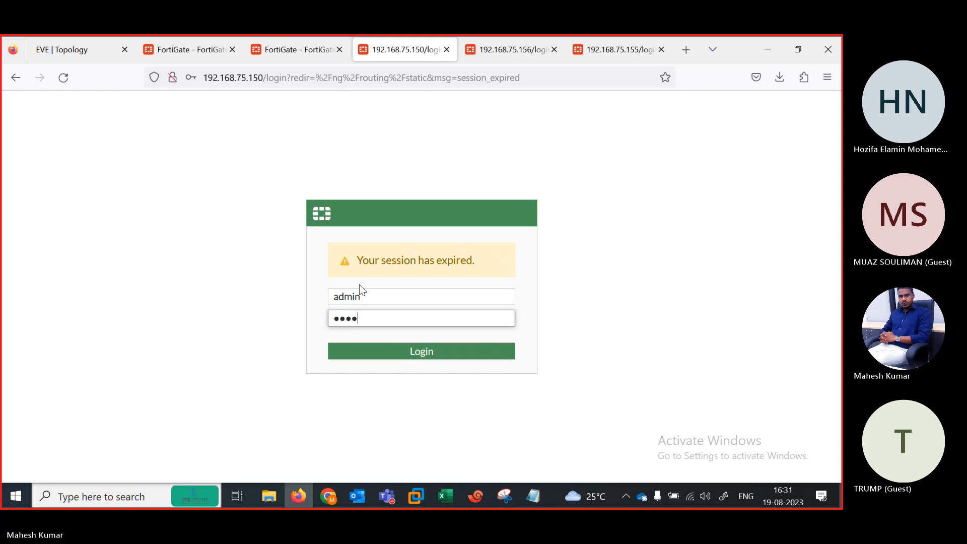
{"action": "type", "text": "*"}
{"action": "key", "text": "Return"}
{"action": "left_click", "coordinate": [356, 237]}
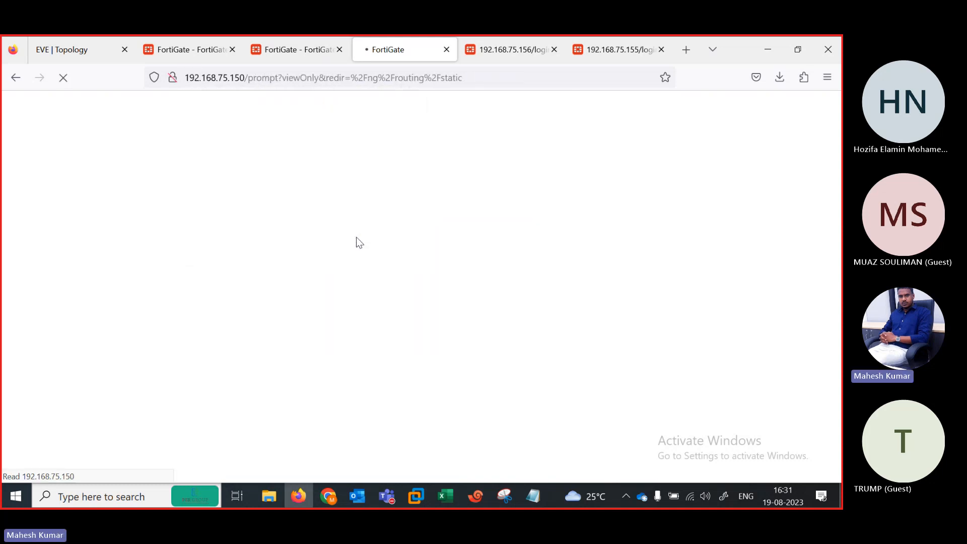
{"action": "left_click", "coordinate": [82, 50]}
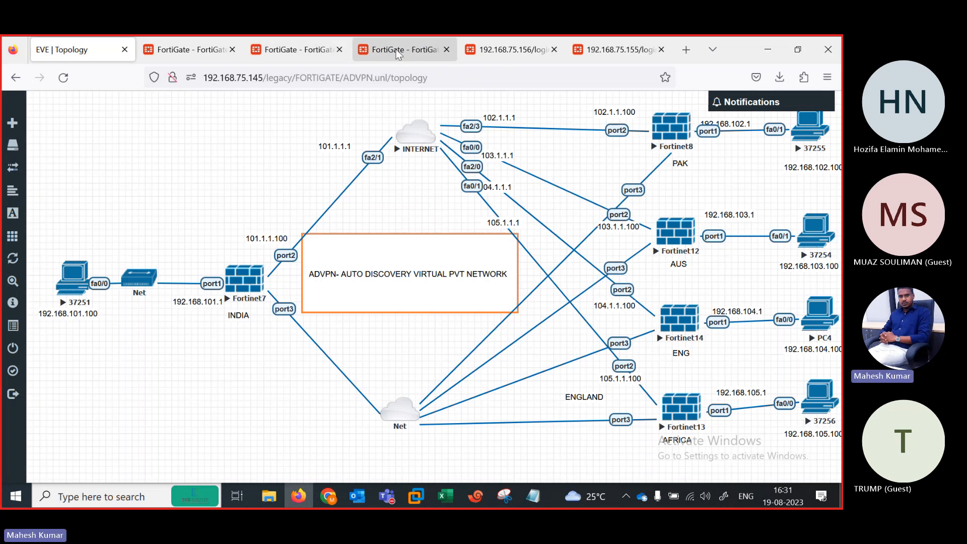
{"action": "left_click", "coordinate": [409, 48]}
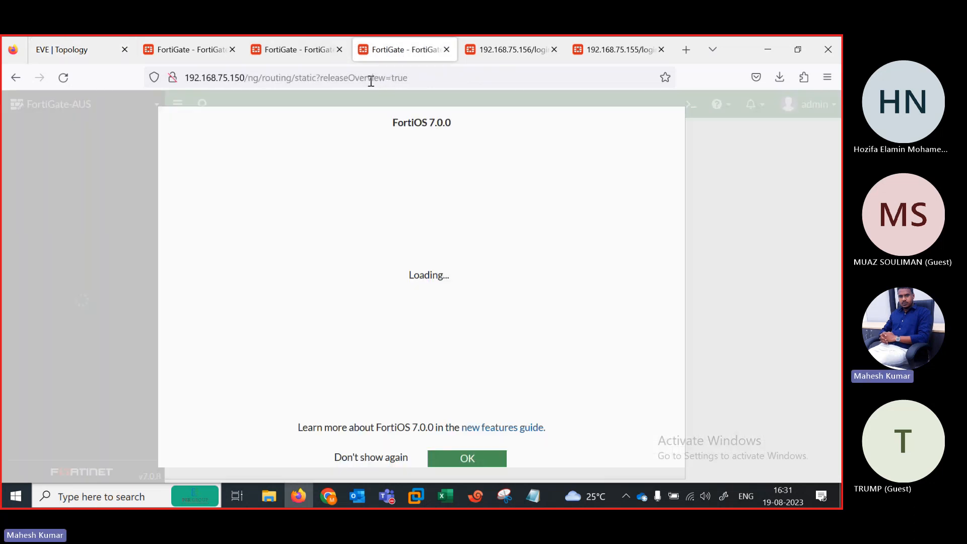
{"action": "left_click", "coordinate": [449, 458]}
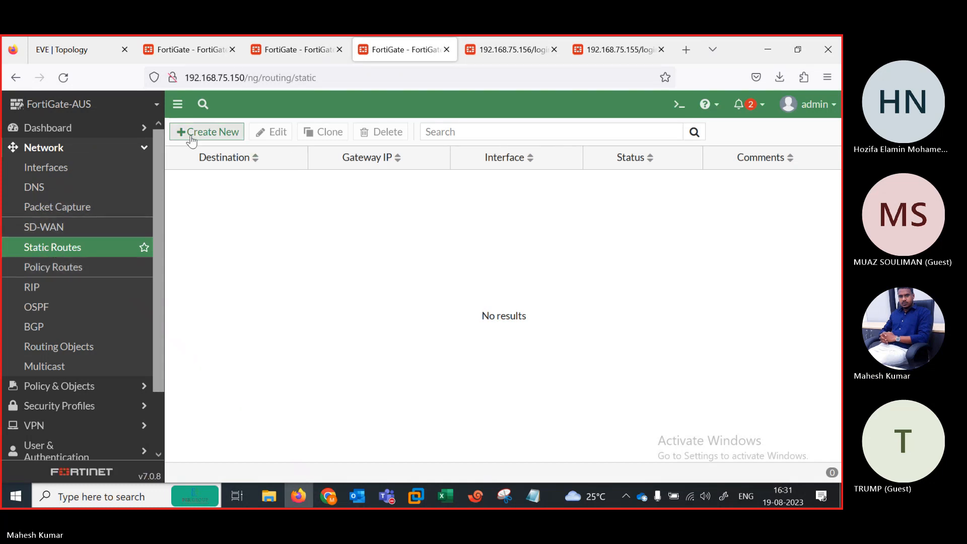
Step: Save a default static route 0.0.0.0/0 via gateway 103.1.1.1 on port2
{"action": "left_click", "coordinate": [90, 48]}
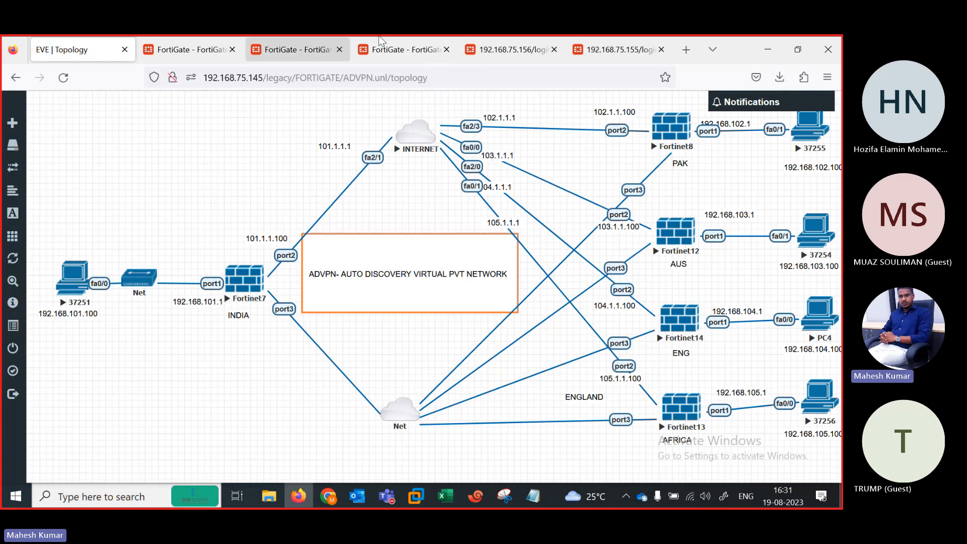
{"action": "left_click", "coordinate": [397, 40]}
{"action": "left_click_drag", "start_coordinate": [354, 196], "coordinate": [216, 177]}
{"action": "type", "text": "103.1.1.1"}
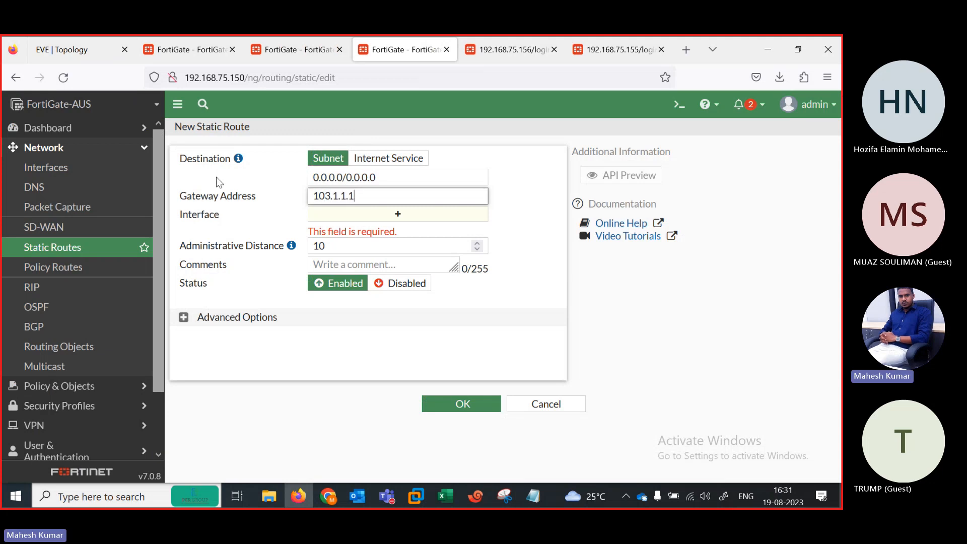
{"action": "key", "text": "Tab"}
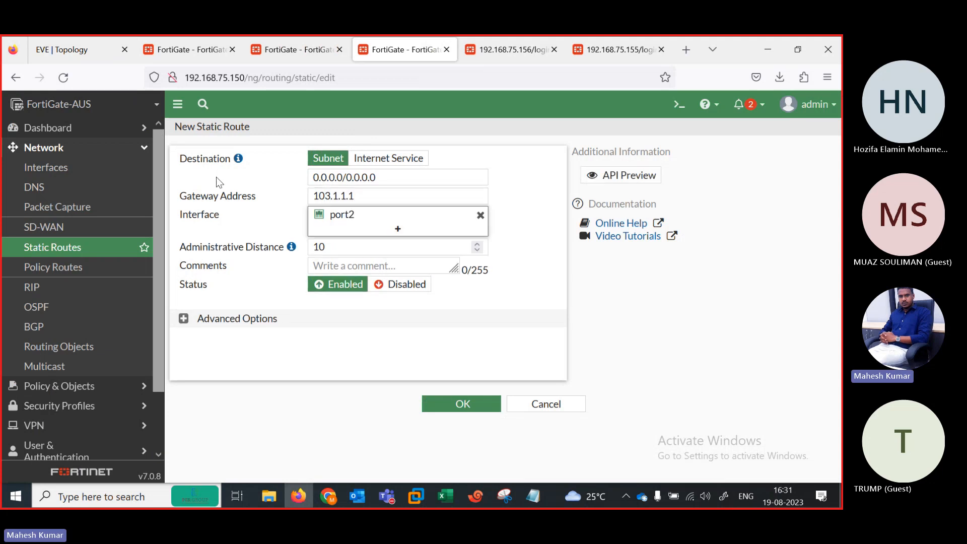
{"action": "left_click", "coordinate": [465, 409]}
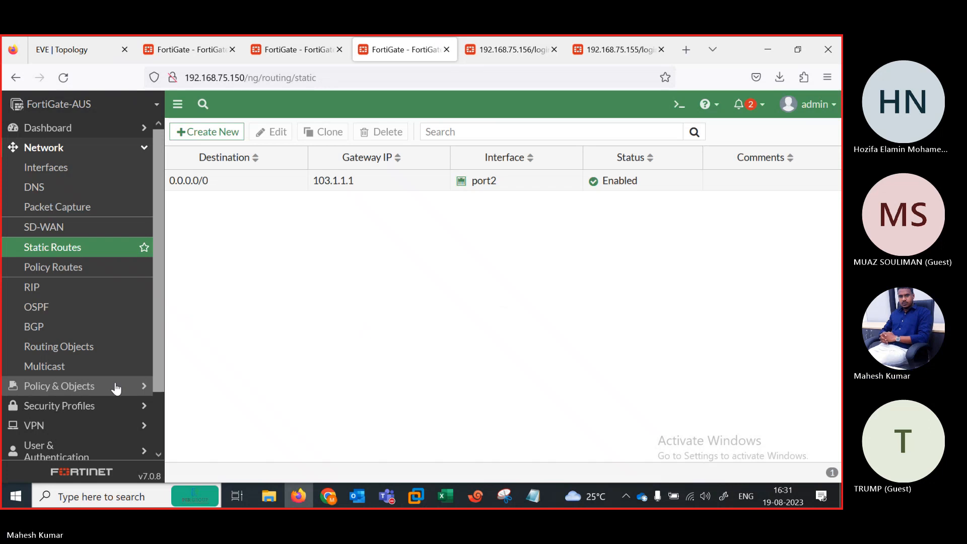
{"action": "left_click", "coordinate": [62, 426]}
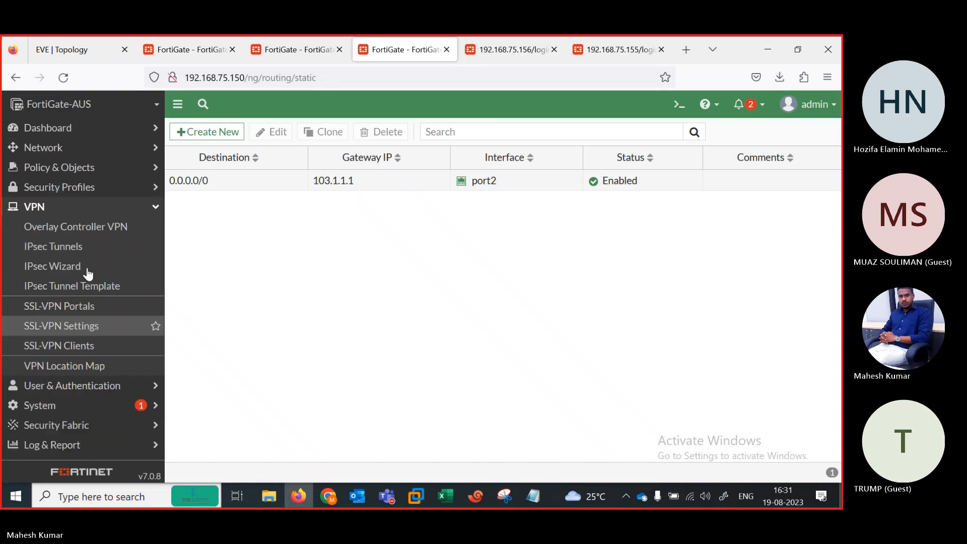
Step: Name the tunnel AUS-INDIA and apply the hub's Spoke #2 configuration key
{"action": "left_click", "coordinate": [80, 266]}
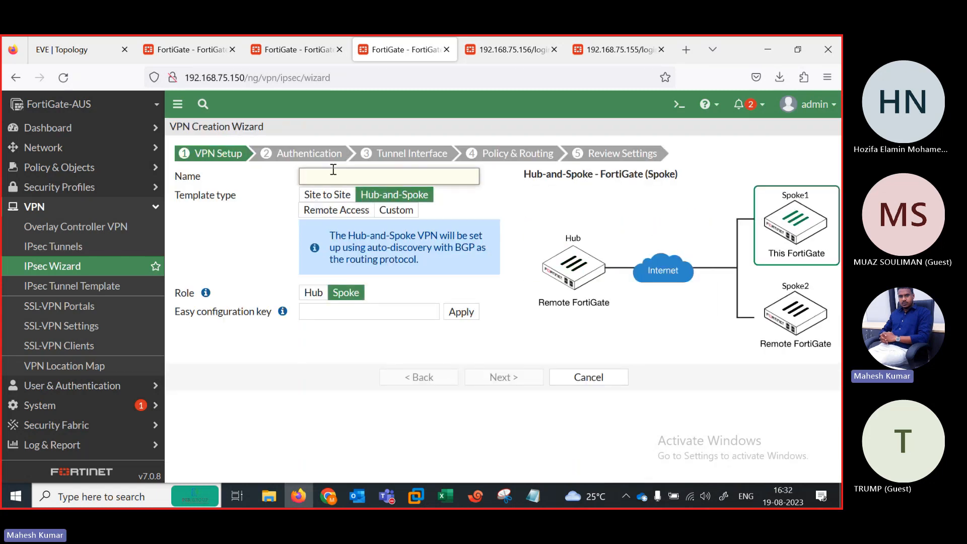
{"action": "type", "text": "AUS-INDIA"}
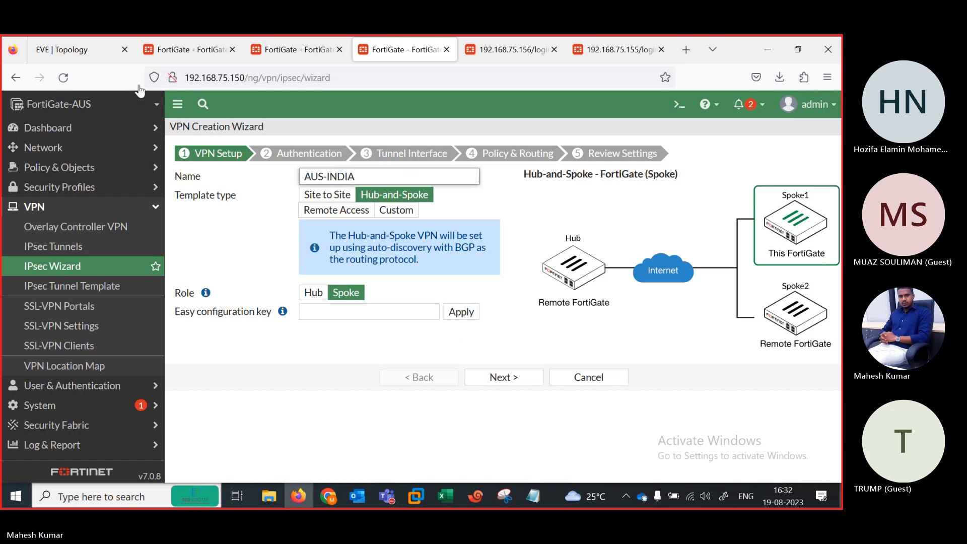
{"action": "left_click", "coordinate": [174, 52]}
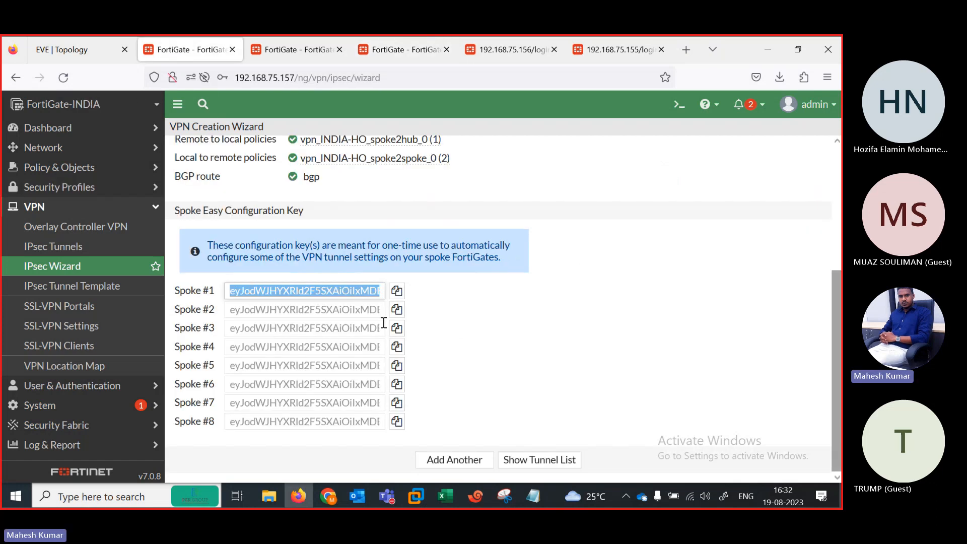
{"action": "left_click", "coordinate": [397, 310]}
{"action": "left_click", "coordinate": [397, 310]}
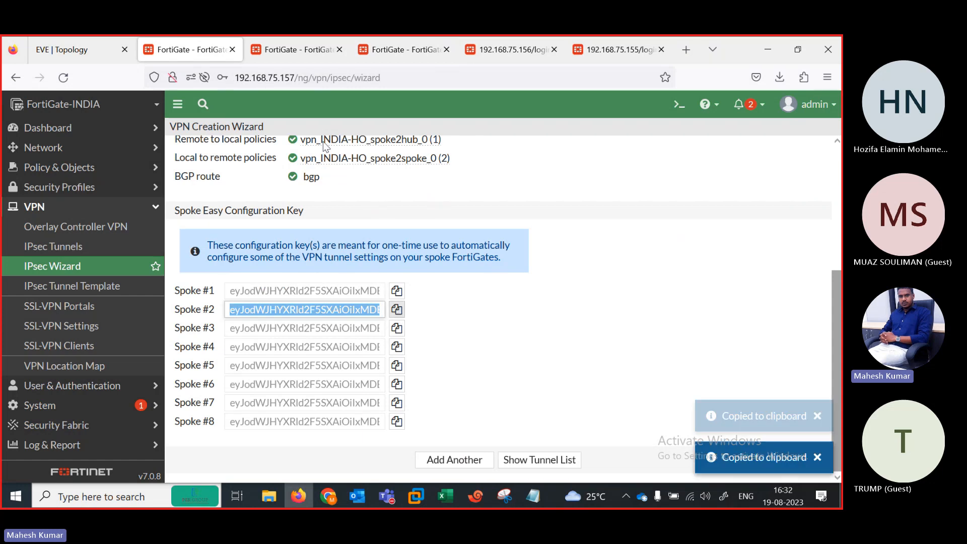
{"action": "left_click", "coordinate": [398, 49]}
{"action": "left_click", "coordinate": [355, 313]}
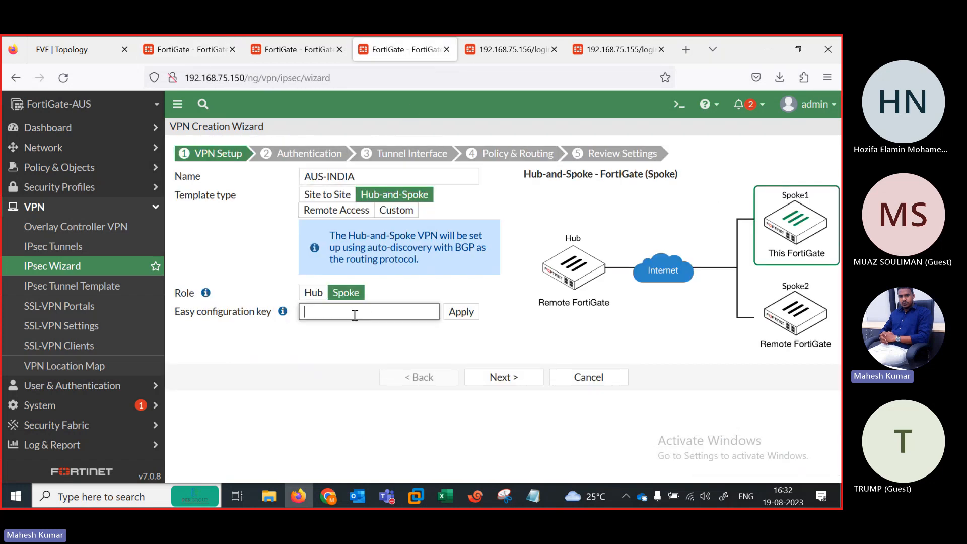
{"action": "key", "text": "ctrl+v"}
{"action": "left_click", "coordinate": [460, 311]}
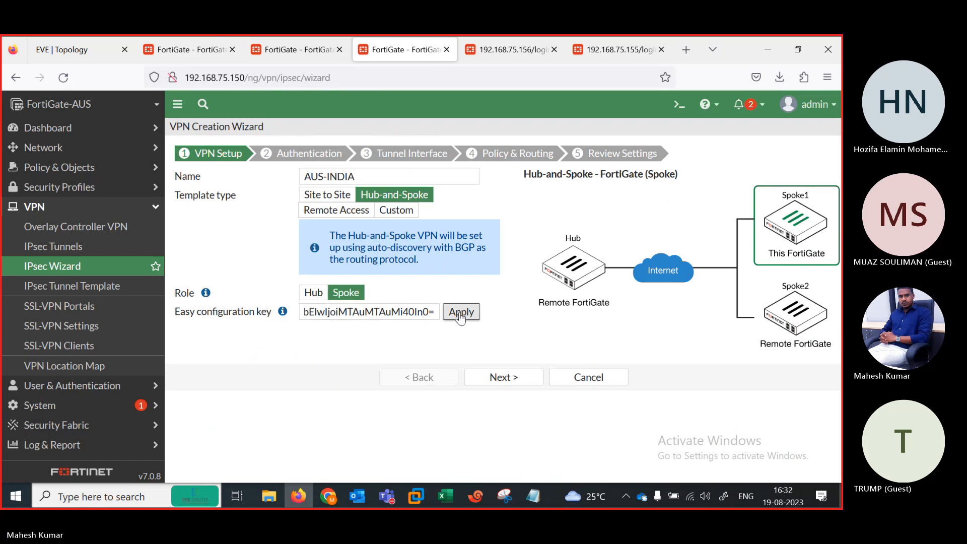
{"action": "left_click", "coordinate": [504, 378]}
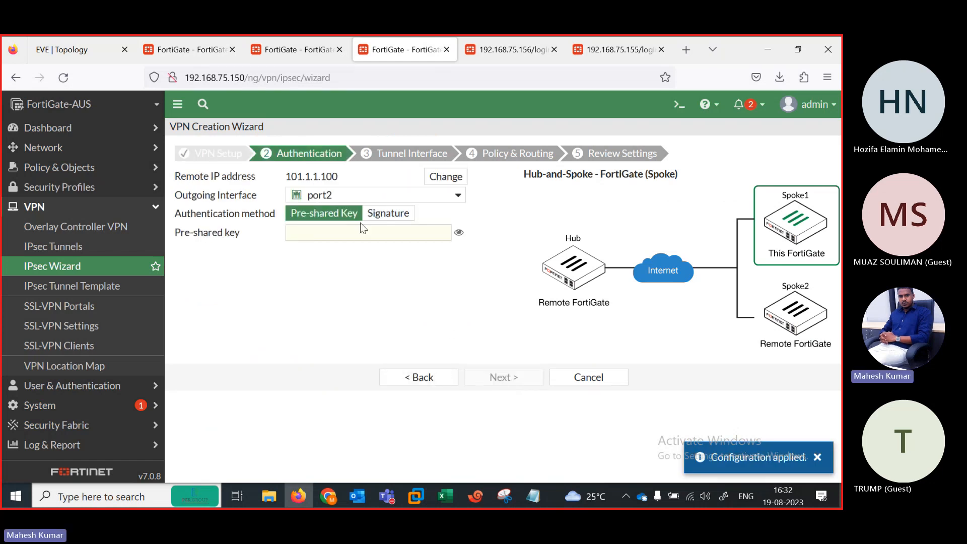
Step: Enter the pre-shared key, choose port1 as local interface, and create the AUS-INDIA VPN
{"action": "left_click", "coordinate": [360, 232]}
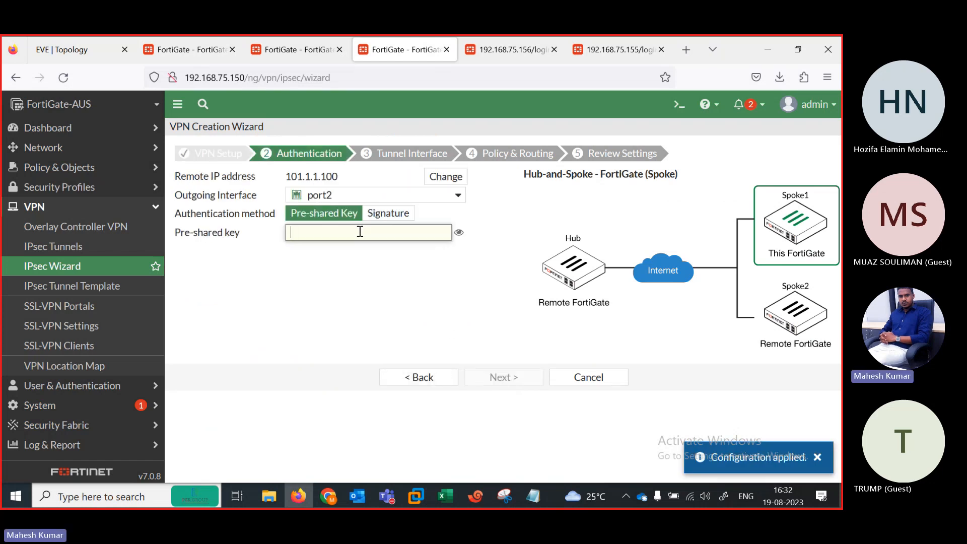
{"action": "type", "text": "fortinet"}
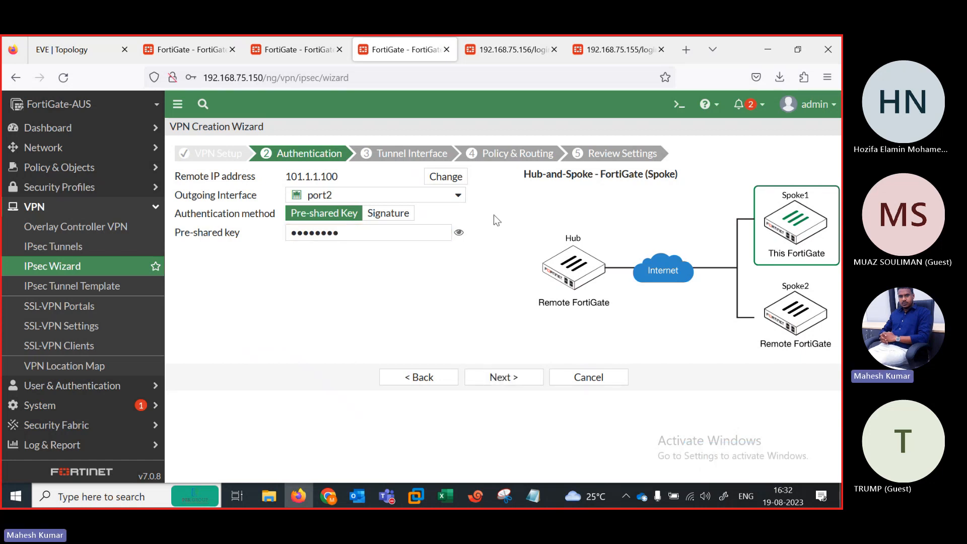
{"action": "left_click", "coordinate": [493, 379]}
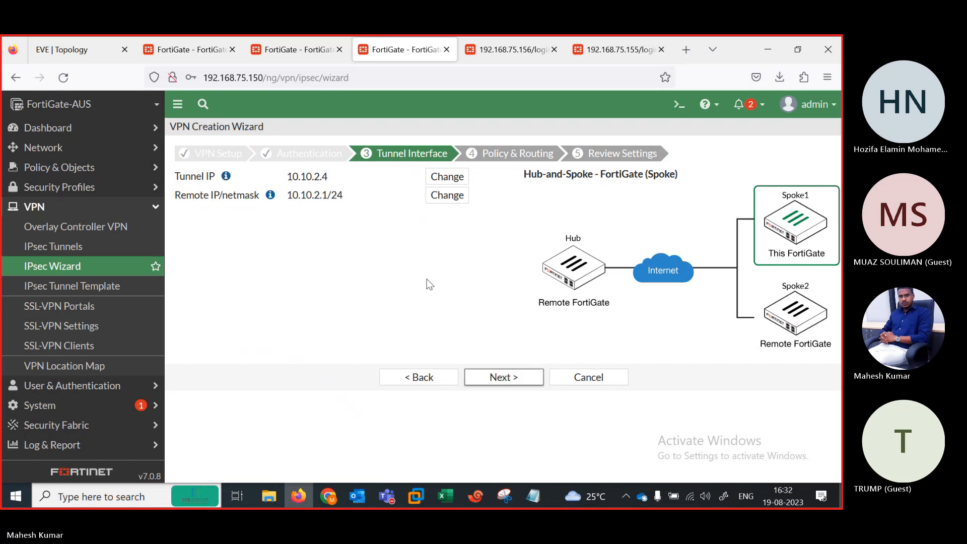
{"action": "left_click", "coordinate": [488, 378]}
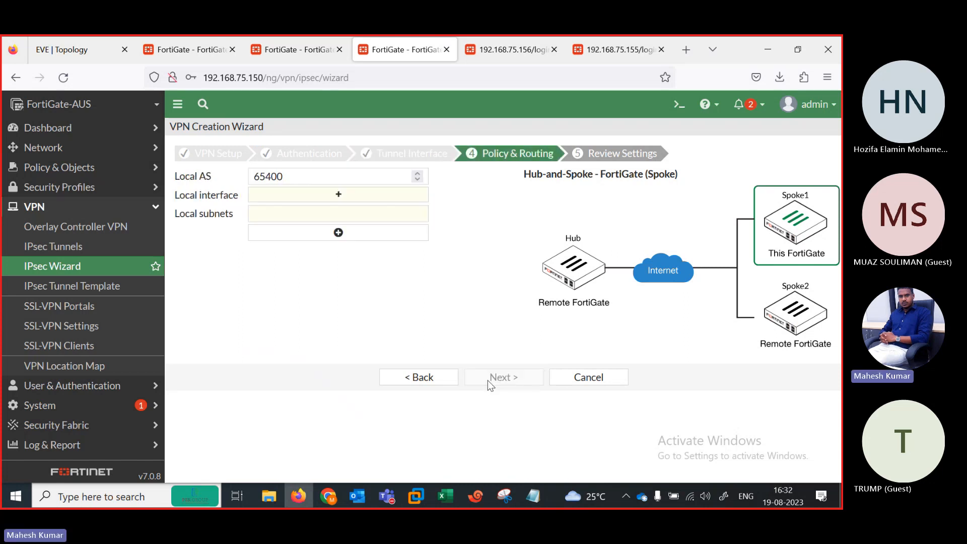
{"action": "left_click", "coordinate": [323, 195]}
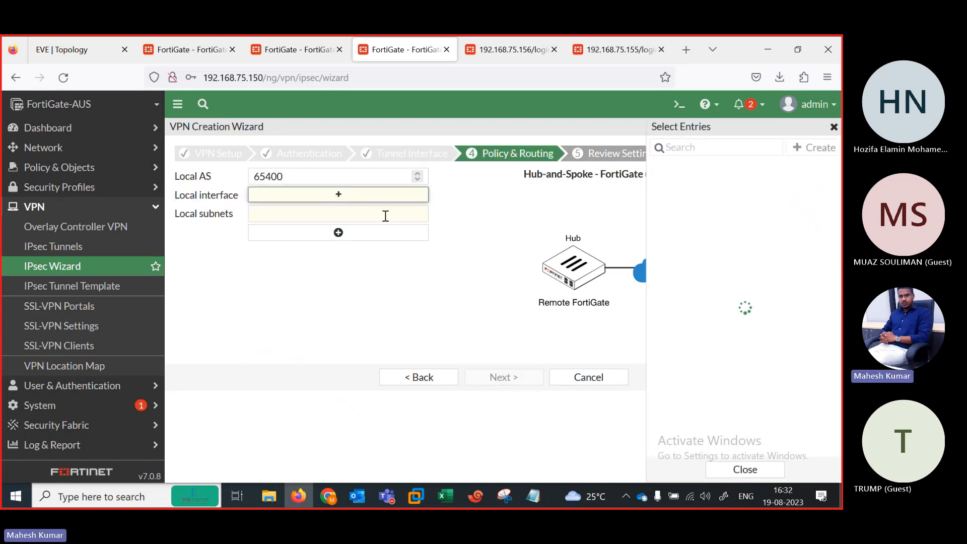
{"action": "left_click", "coordinate": [95, 47]}
{"action": "left_click", "coordinate": [395, 49]}
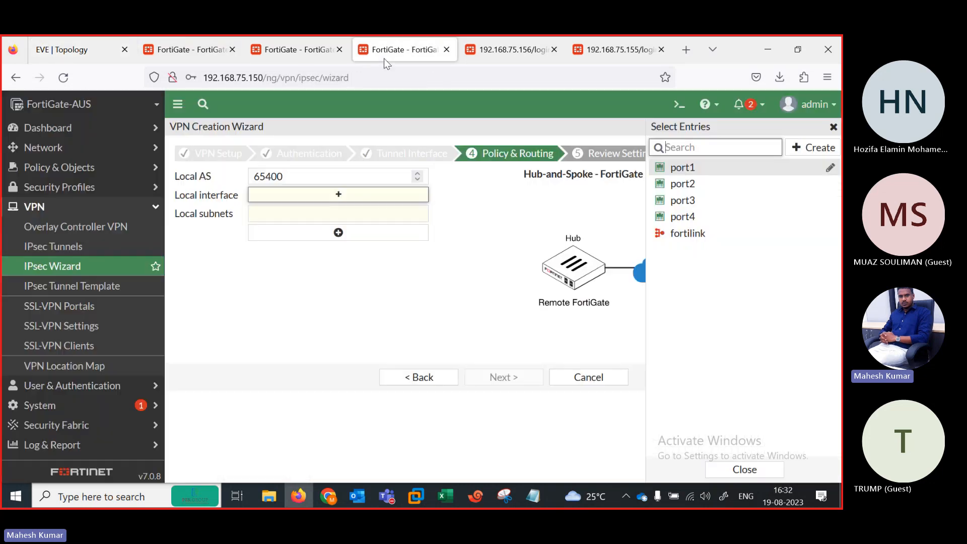
{"action": "left_click", "coordinate": [685, 169]}
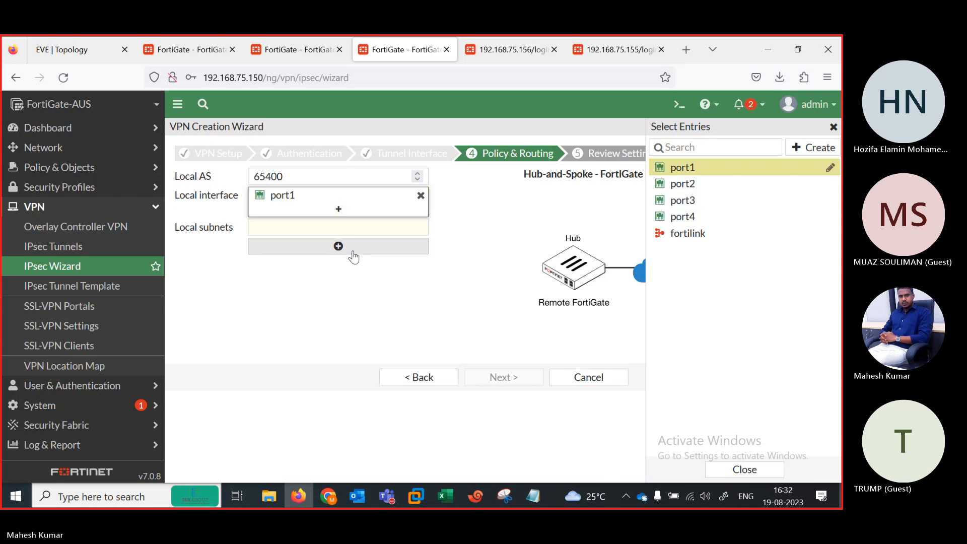
{"action": "left_click", "coordinate": [496, 375]}
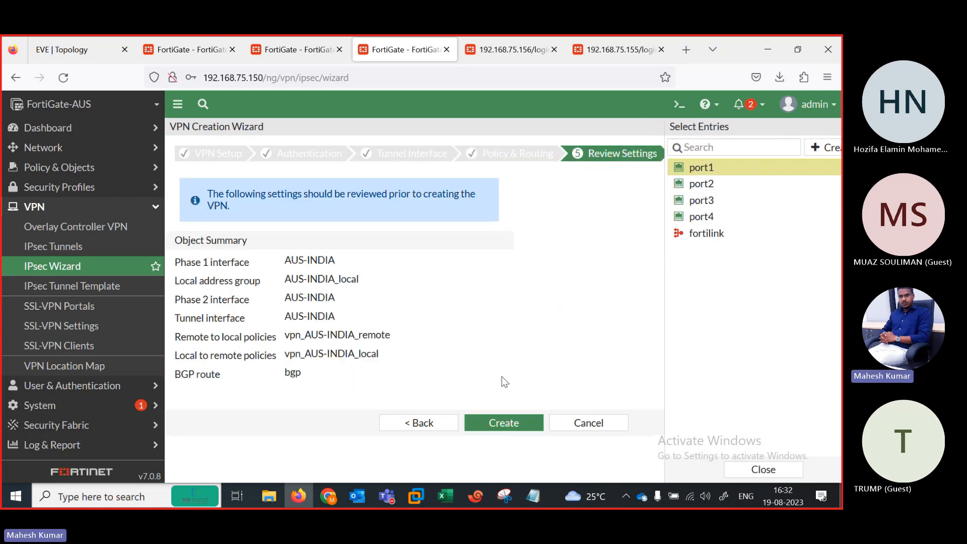
{"action": "left_click", "coordinate": [498, 420]}
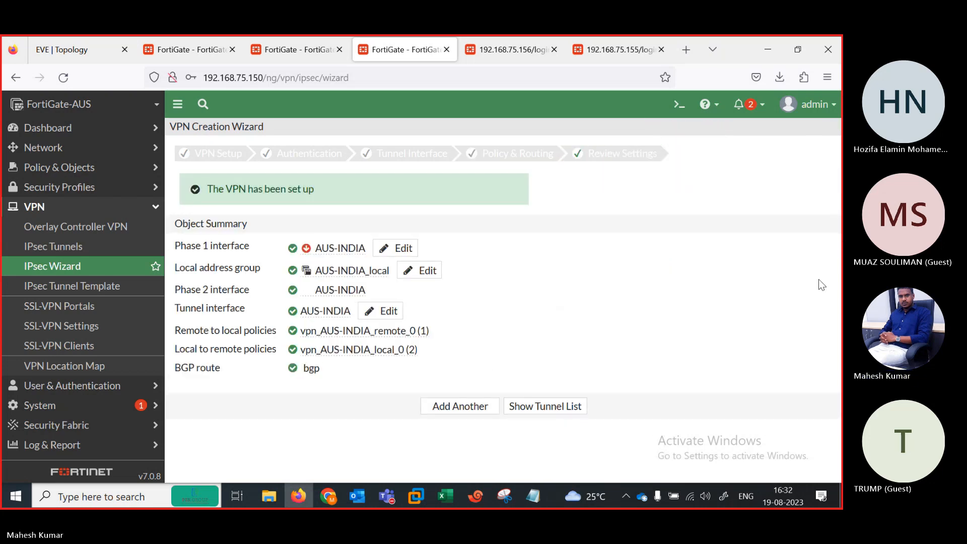
Step: Sign in as admin on the next FortiGate's login page without saving credentials
{"action": "left_click", "coordinate": [507, 50]}
{"action": "type", "text": "admin"}
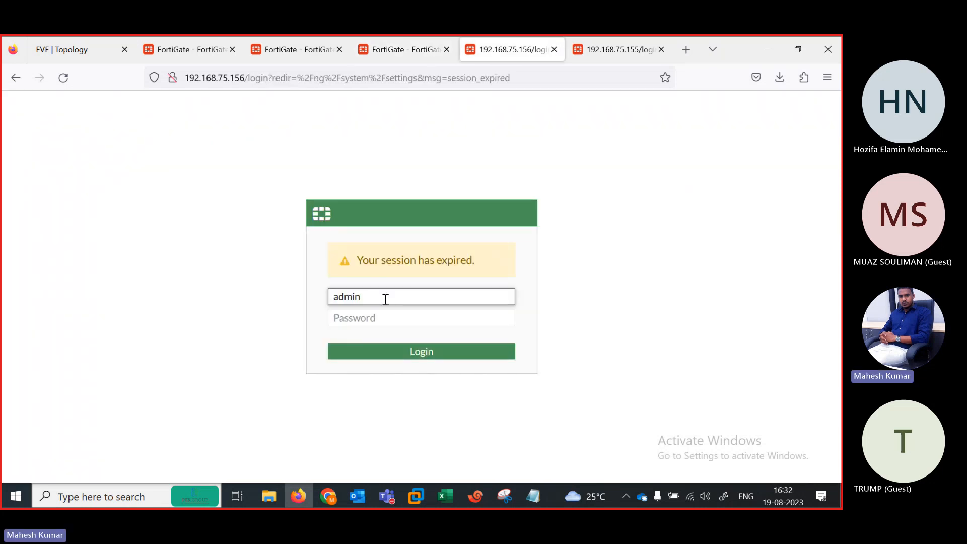
{"action": "key", "text": "Tab"}
{"action": "type", "text": "admin"}
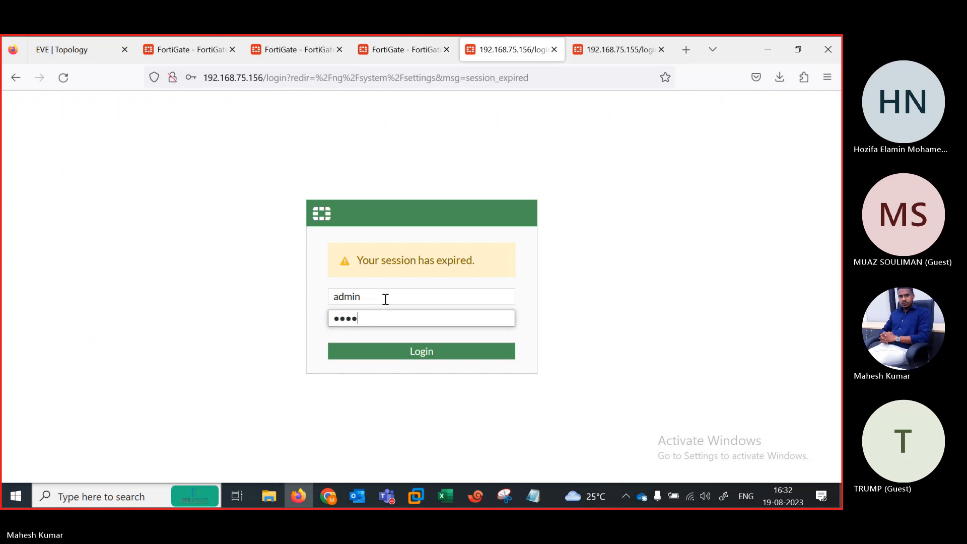
{"action": "key", "text": "Return"}
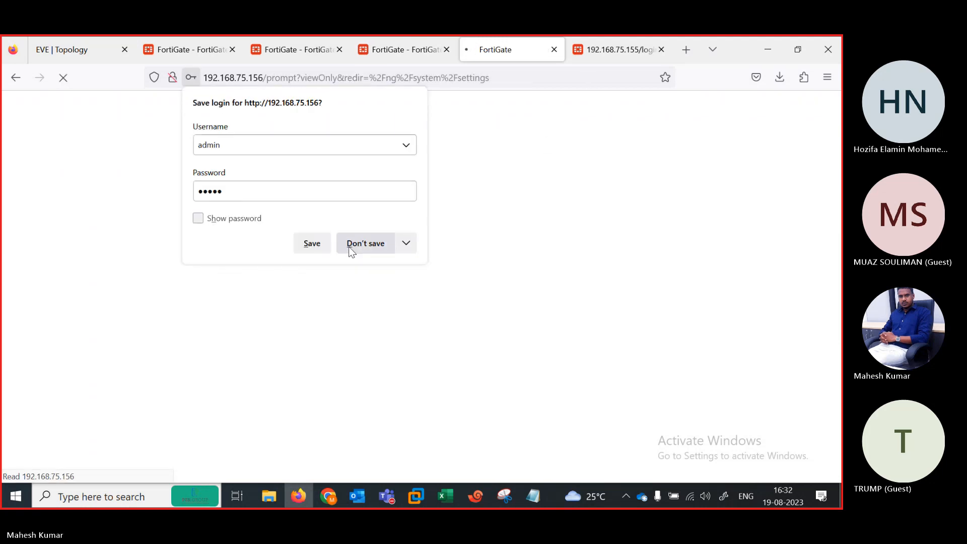
{"action": "left_click", "coordinate": [348, 247]}
Step: Sign in again after the expired session, then dismiss FortiGate-ENG's FortiOS 7.0.0 release overview
{"action": "type", "text": "ad"}
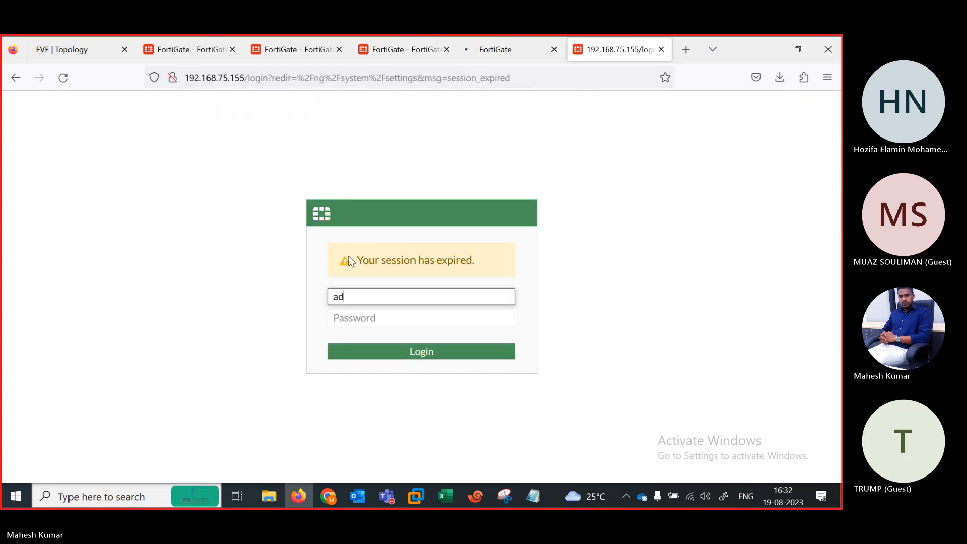
{"action": "type", "text": "min"}
{"action": "key", "text": "Tab"}
{"action": "type", "text": "adm"}
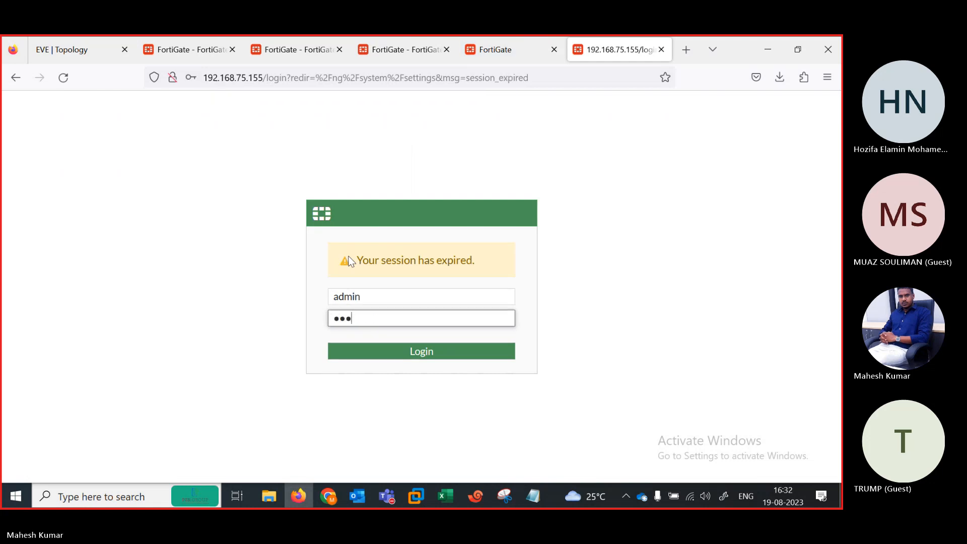
{"action": "type", "text": "in"}
{"action": "key", "text": "Return"}
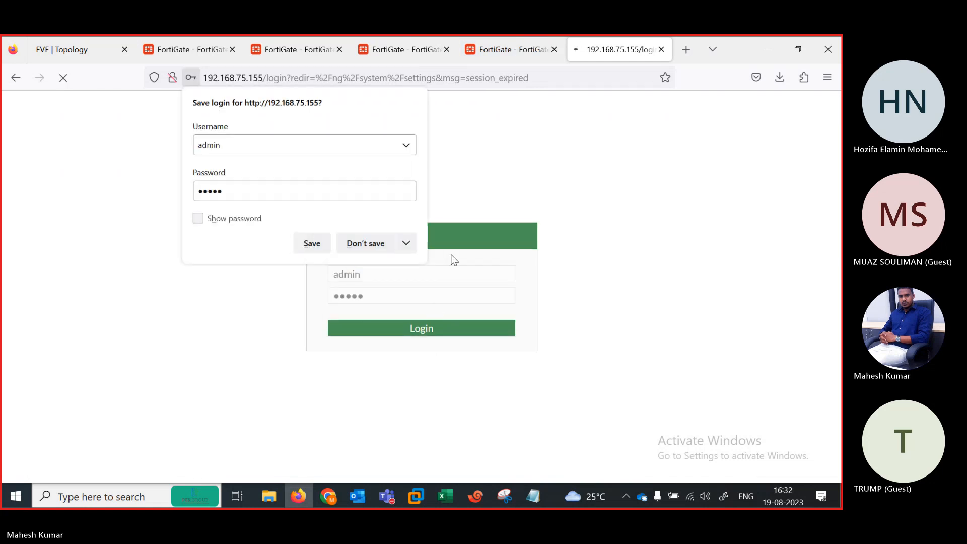
{"action": "left_click", "coordinate": [380, 239]}
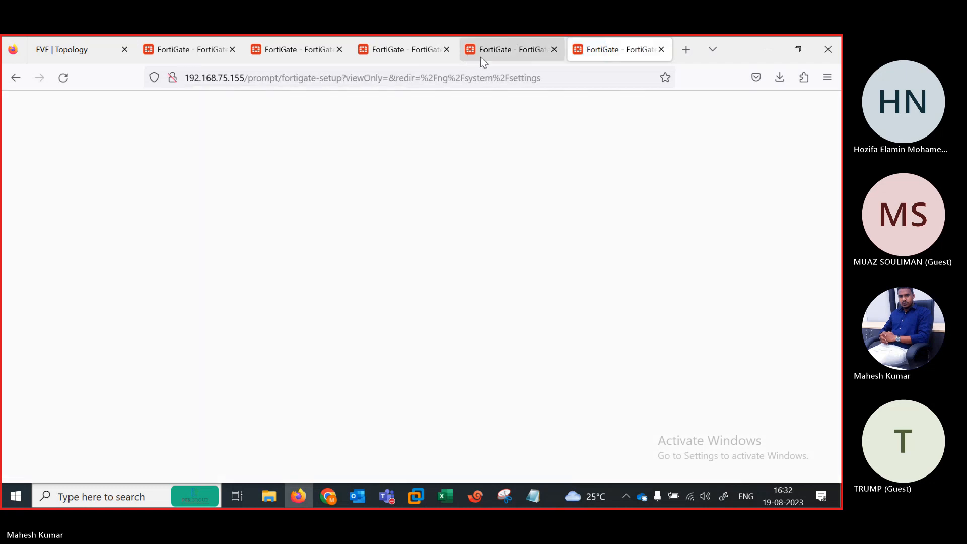
{"action": "left_click", "coordinate": [511, 46]}
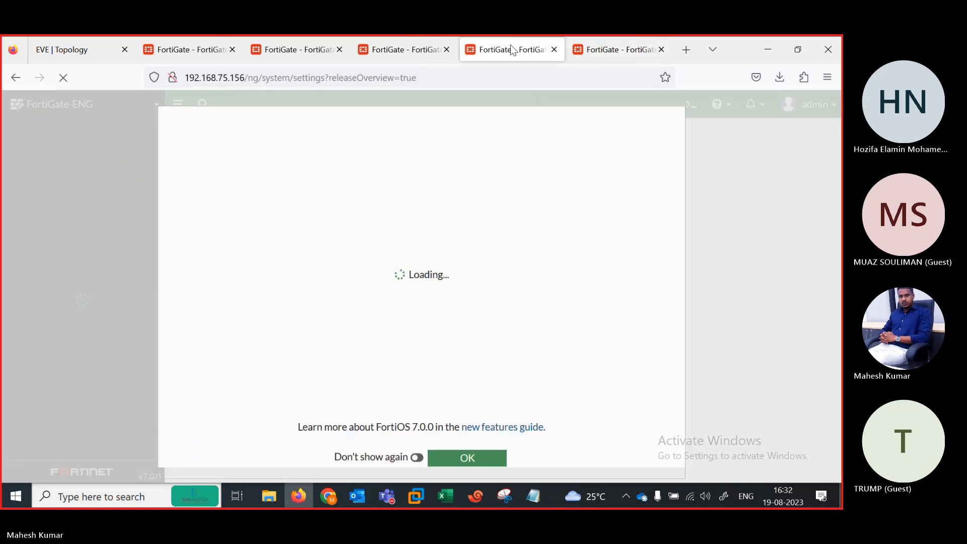
{"action": "left_click", "coordinate": [468, 458]}
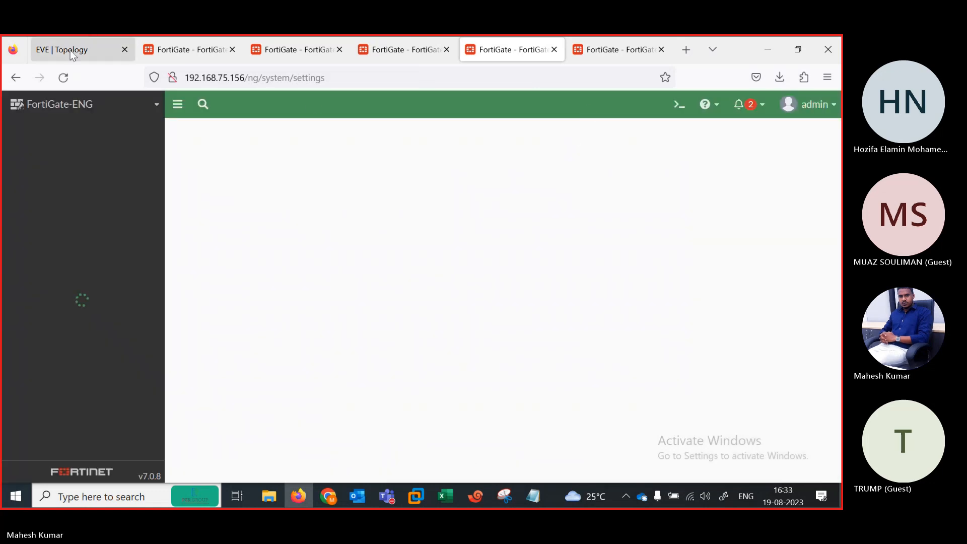
Step: Nudge the 104.1.1.1 label rightward on the EVE-NG topology and return to FortiGate-ENG
{"action": "left_click", "coordinate": [71, 50]}
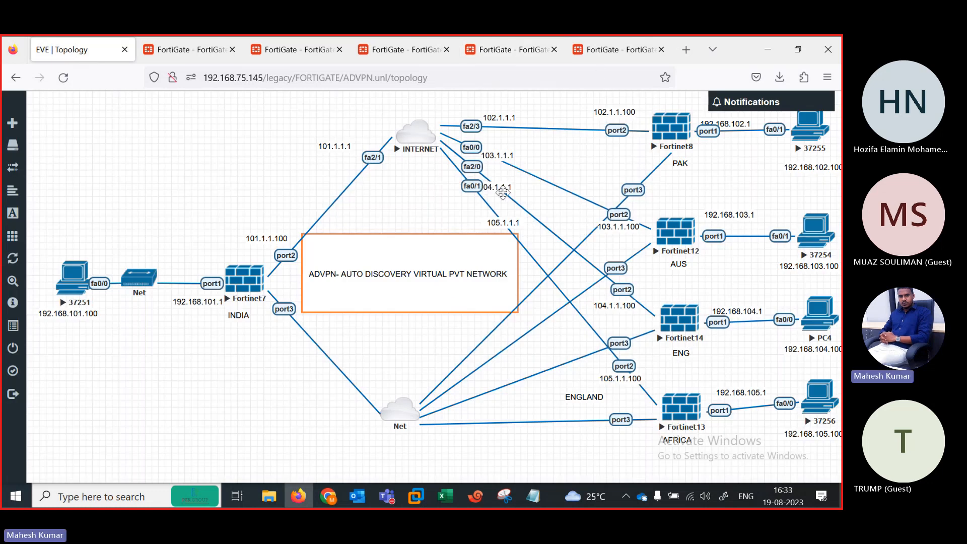
{"action": "left_click_drag", "start_coordinate": [496, 191], "coordinate": [508, 193]}
{"action": "left_click", "coordinate": [522, 49]}
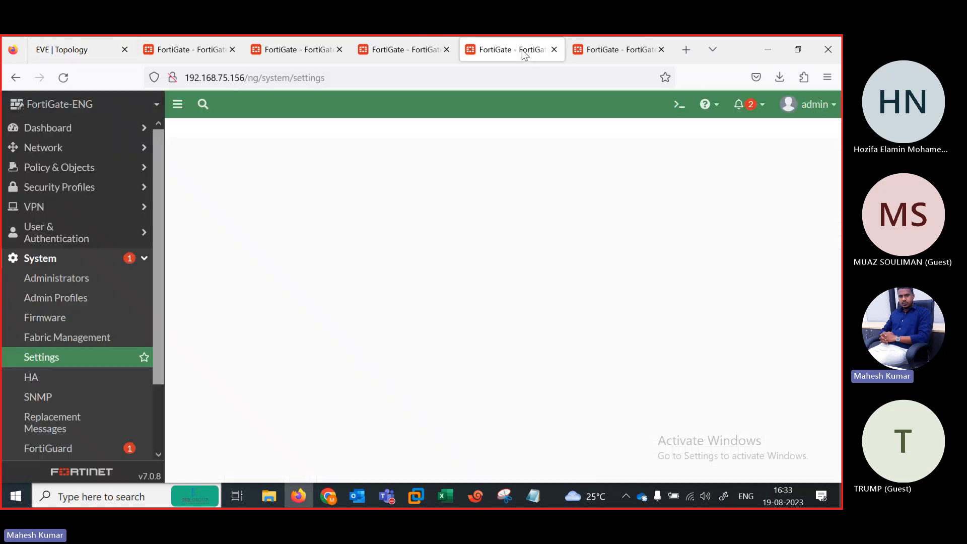
Step: Create static route 0.0.0.0/0 with gateway 104.1.1.1 and interface port2 on FortiGate-ENG
{"action": "left_click", "coordinate": [56, 157]}
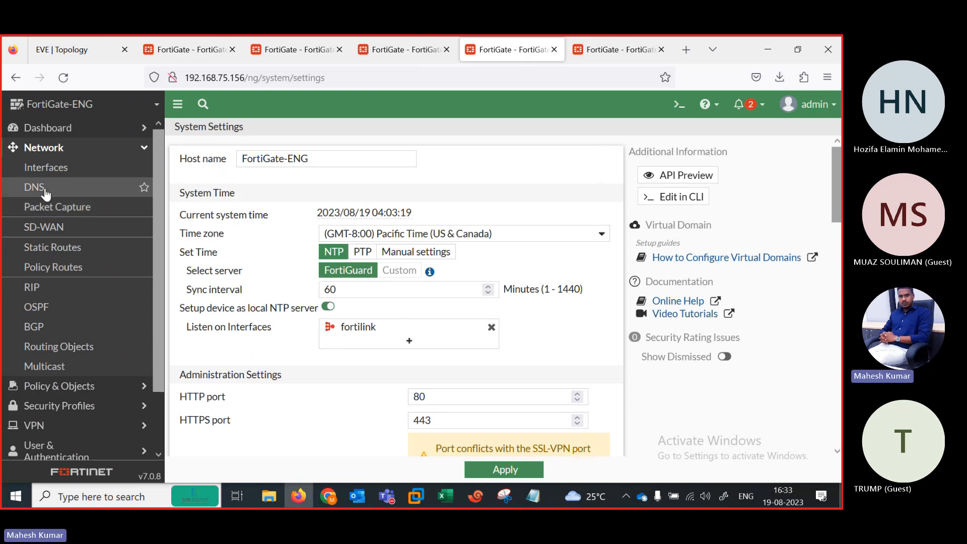
{"action": "left_click", "coordinate": [44, 252]}
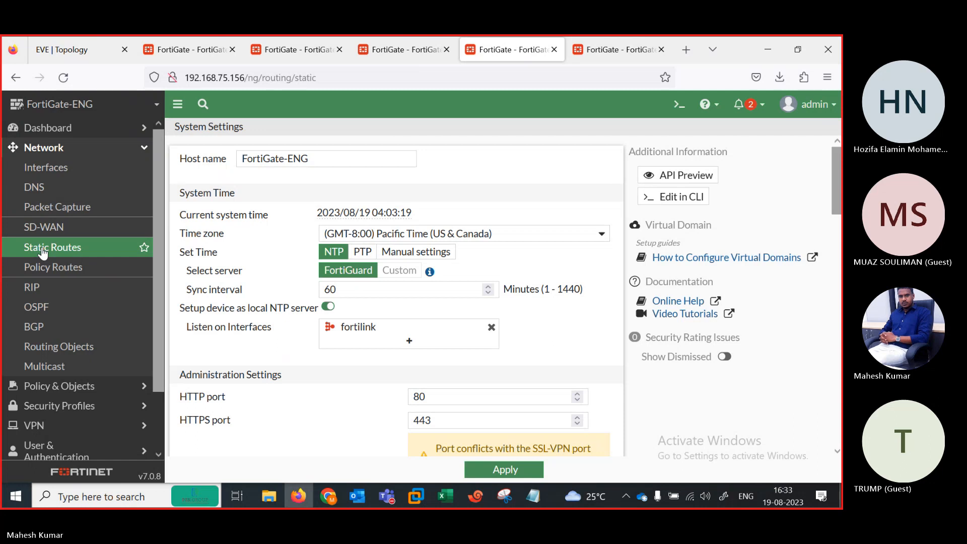
{"action": "left_click", "coordinate": [203, 133]}
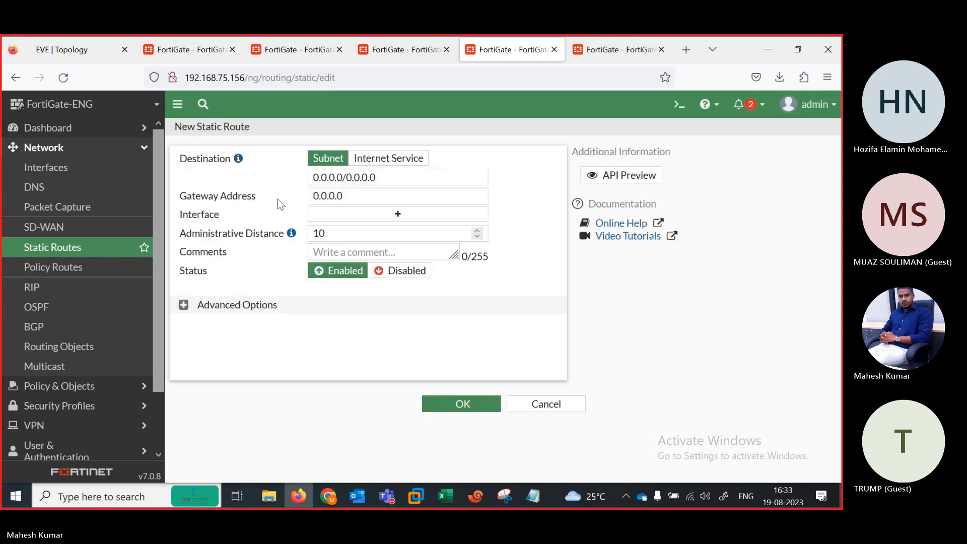
{"action": "double_click", "coordinate": [329, 195]}
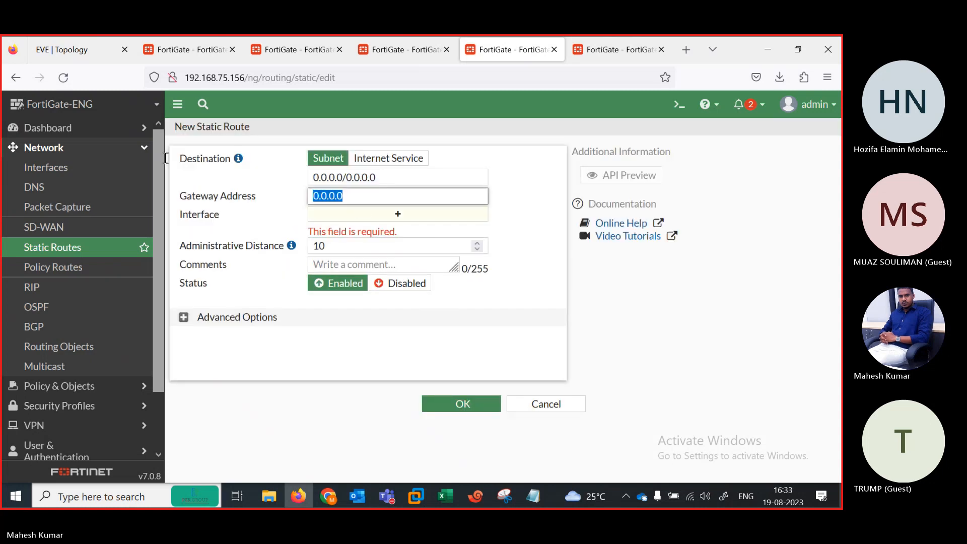
{"action": "type", "text": "104"}
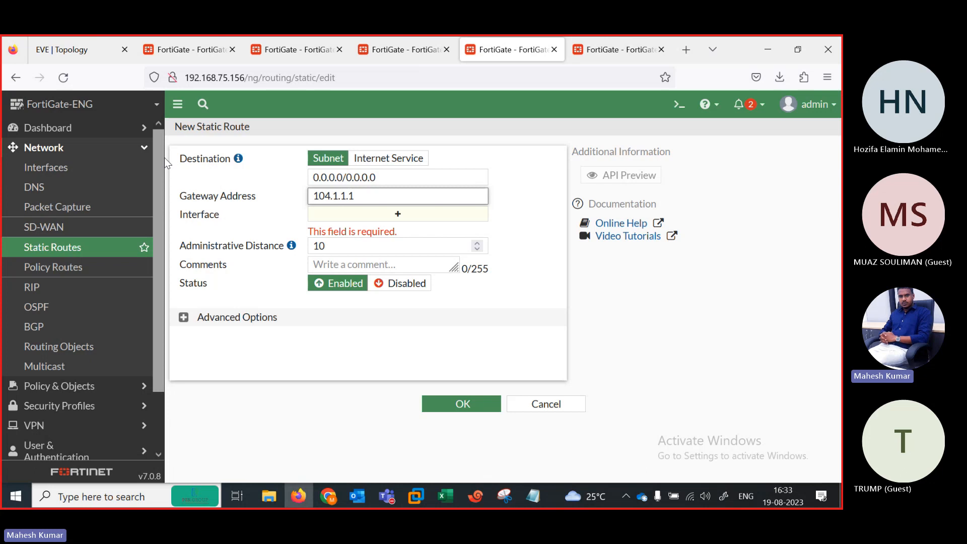
{"action": "key", "text": "Tab"}
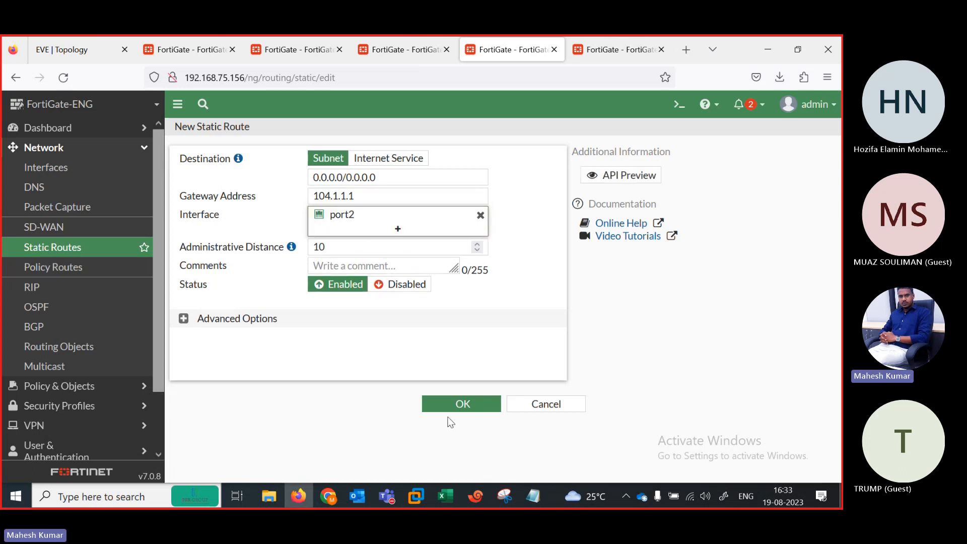
{"action": "left_click", "coordinate": [439, 403]}
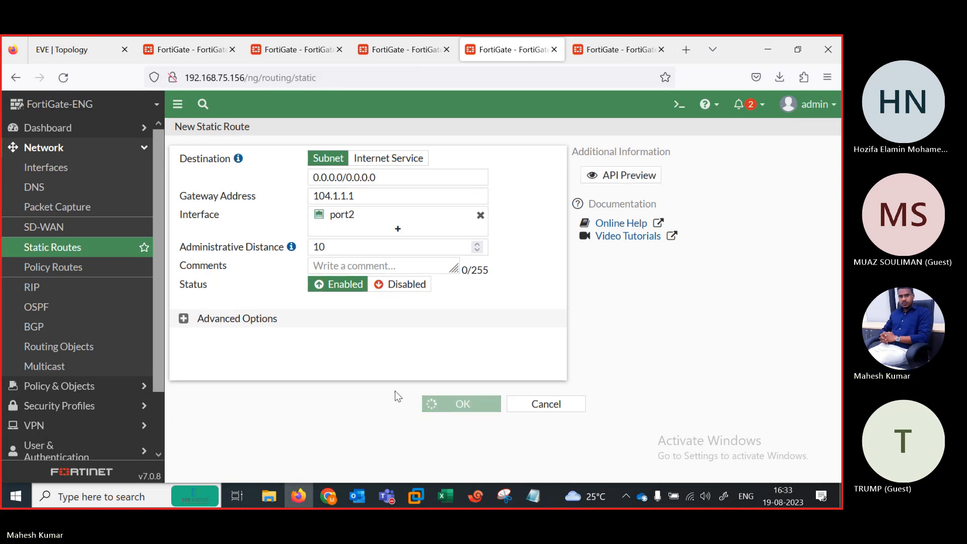
Step: Start an IPsec Wizard tunnel named ENG-INDIA as a Hub-and-Spoke VPN with spoke role
{"action": "left_click", "coordinate": [85, 389]}
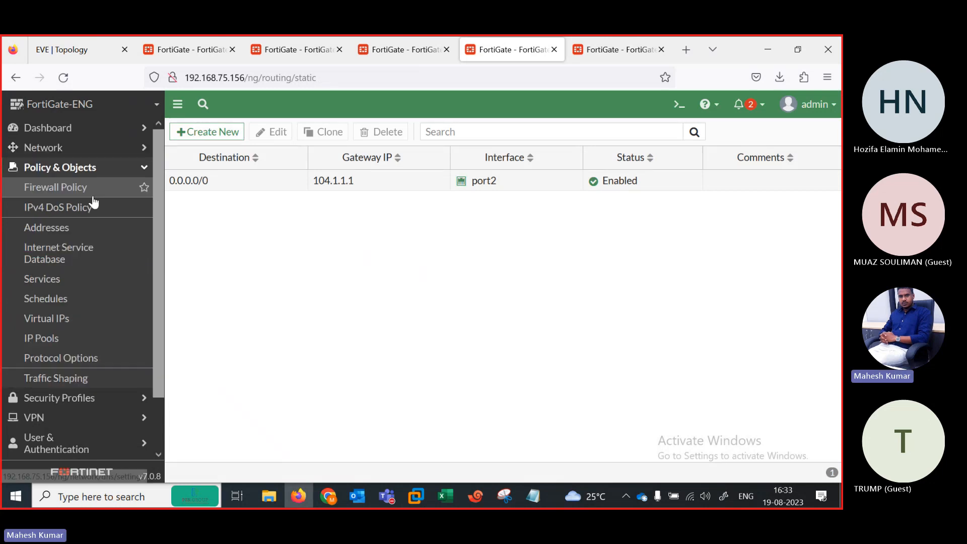
{"action": "left_click", "coordinate": [56, 189]}
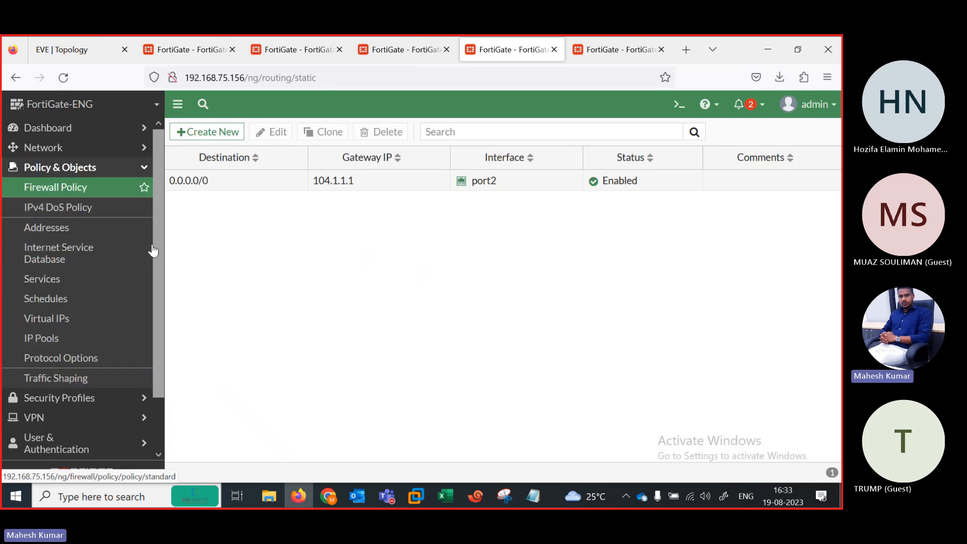
{"action": "left_click", "coordinate": [47, 421]}
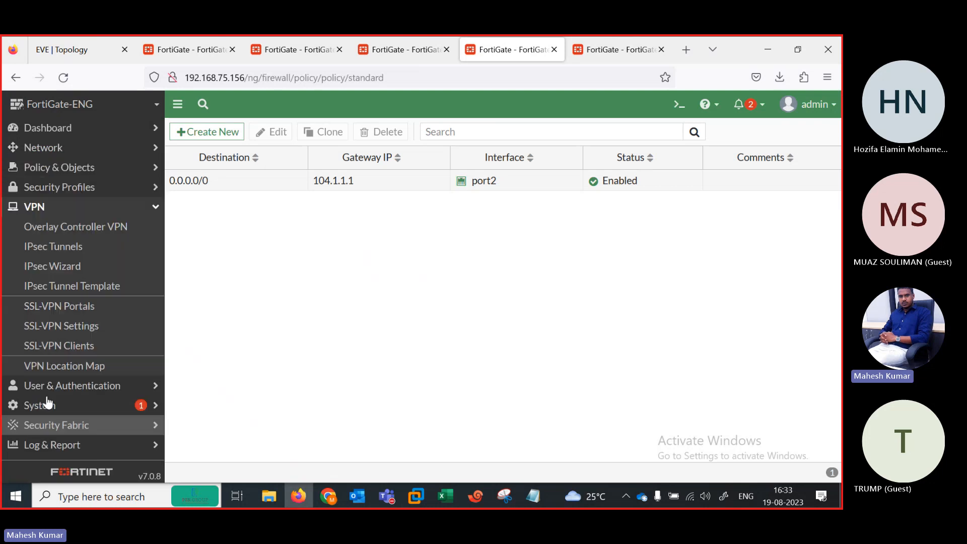
{"action": "left_click", "coordinate": [54, 276]}
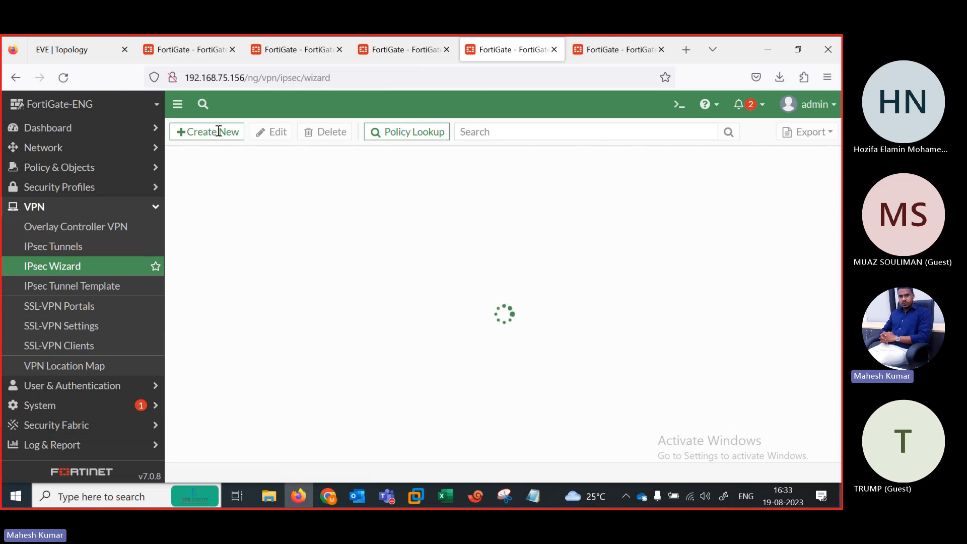
{"action": "left_click", "coordinate": [332, 176]}
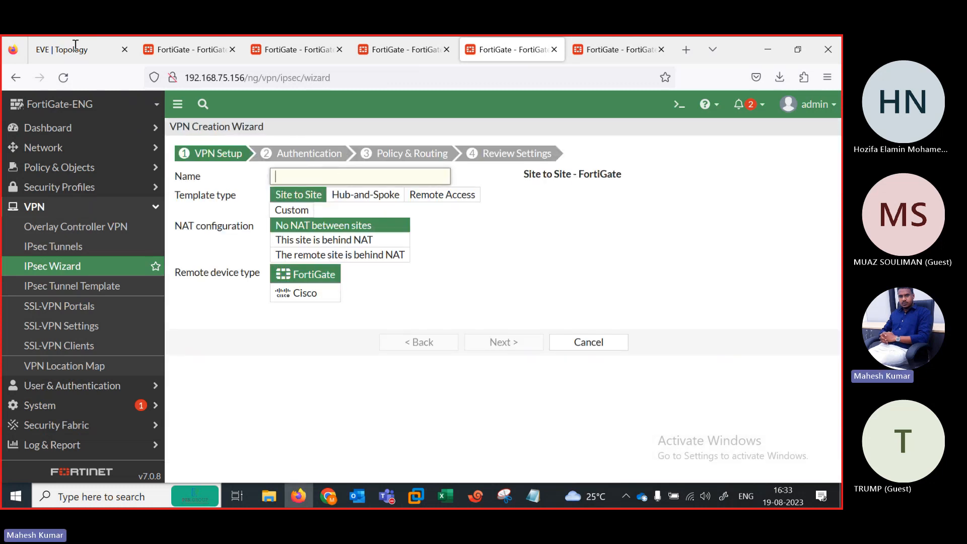
{"action": "left_click", "coordinate": [76, 50]}
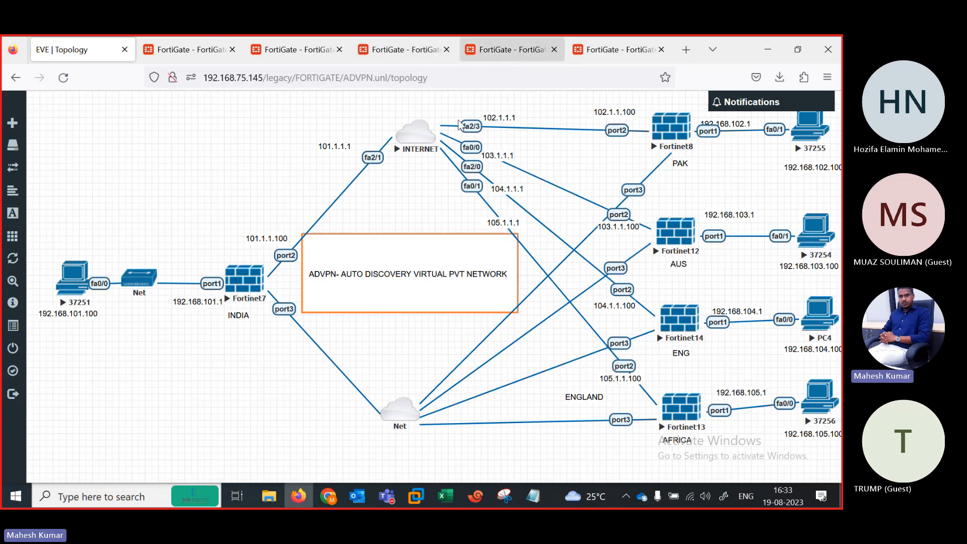
{"action": "left_click", "coordinate": [509, 50]}
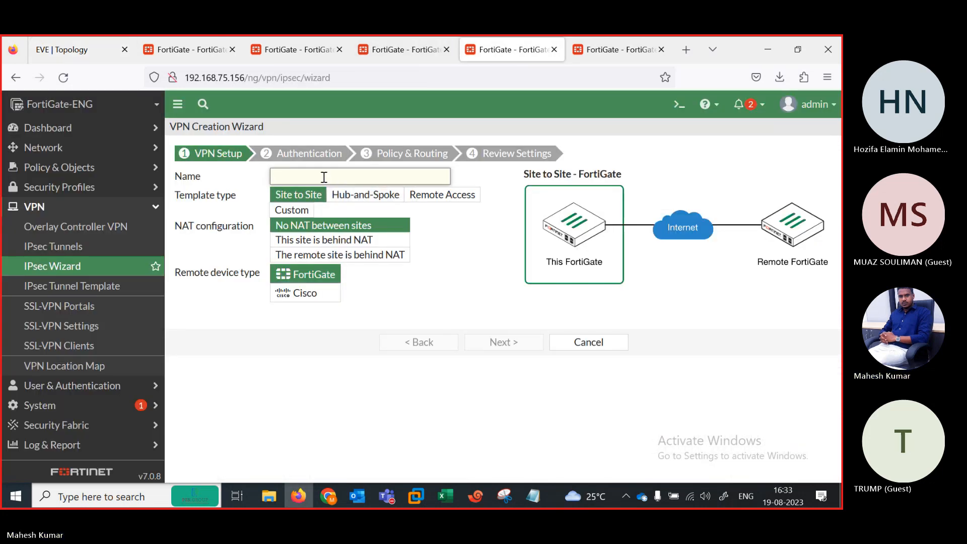
{"action": "type", "text": "ENG"}
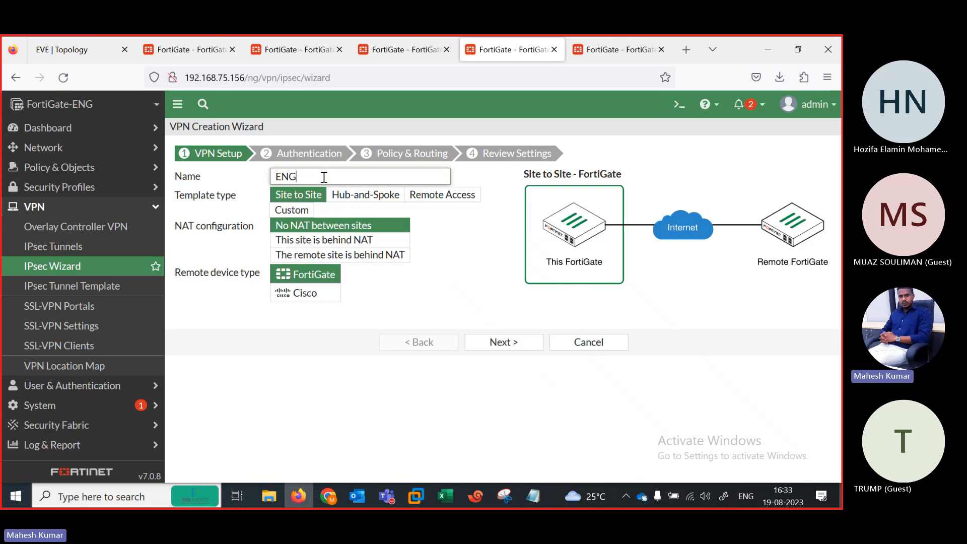
{"action": "type", "text": "-INDIA"}
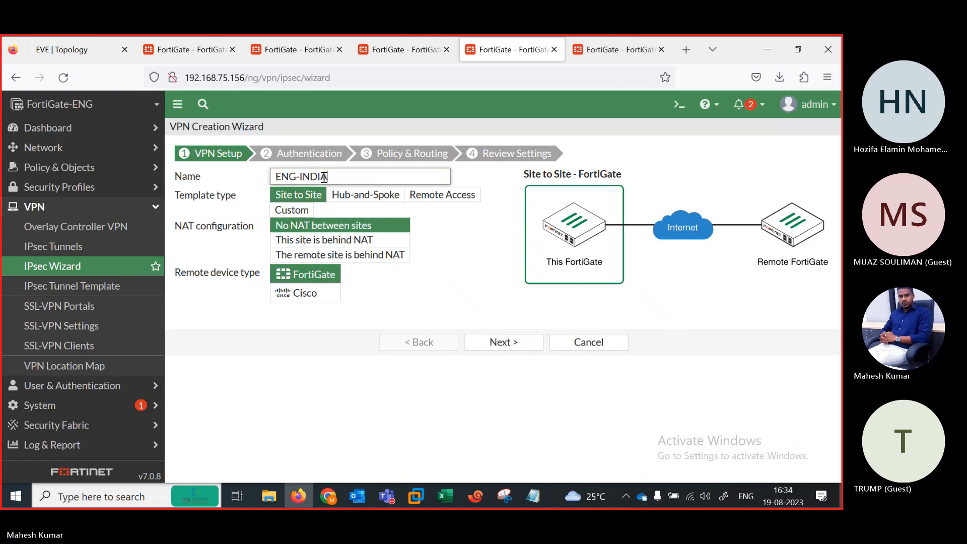
{"action": "left_click", "coordinate": [356, 197]}
{"action": "left_click", "coordinate": [287, 282]}
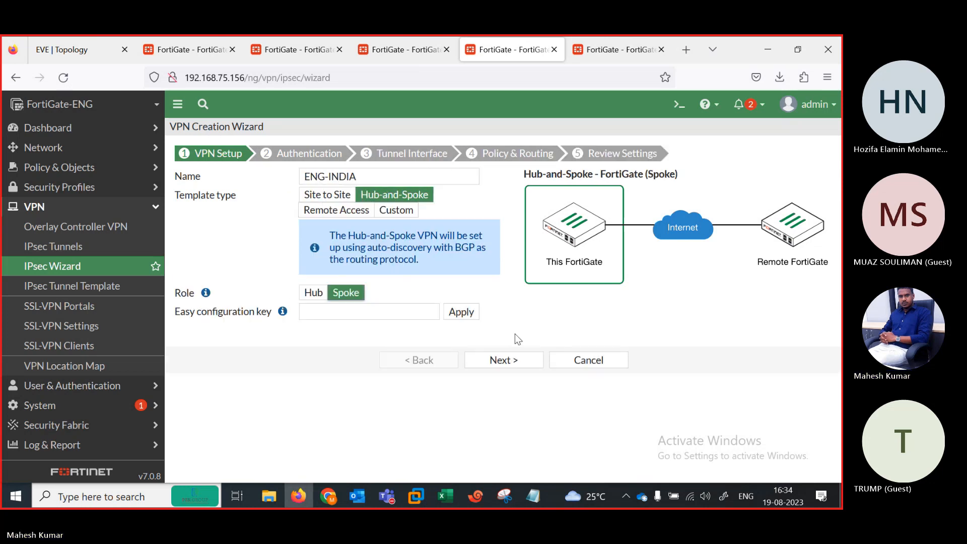
Step: Paste and apply the hub's Spoke #3 configuration key
{"action": "left_click", "coordinate": [201, 37]}
{"action": "left_click", "coordinate": [396, 328]}
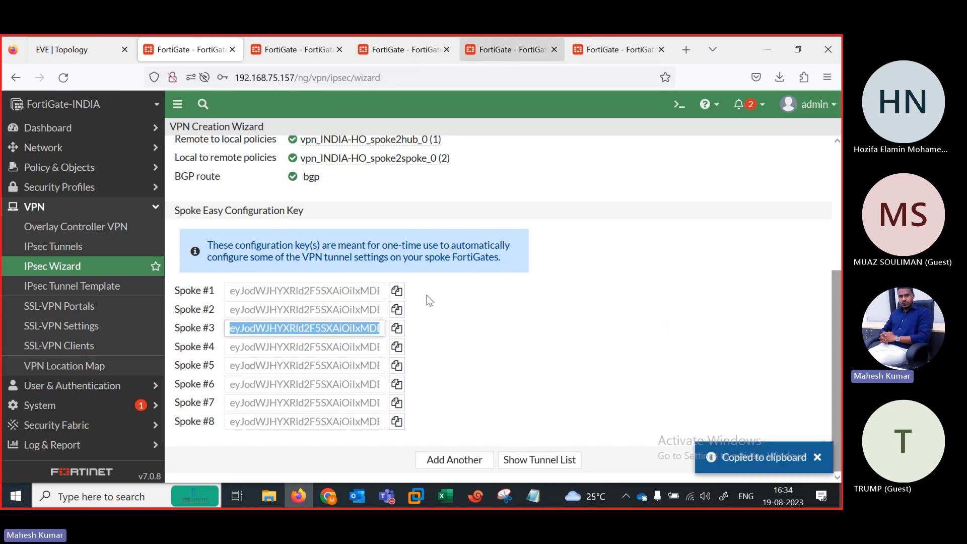
{"action": "left_click", "coordinate": [508, 50]}
{"action": "left_click", "coordinate": [399, 310]}
{"action": "key", "text": "ctrl+v"}
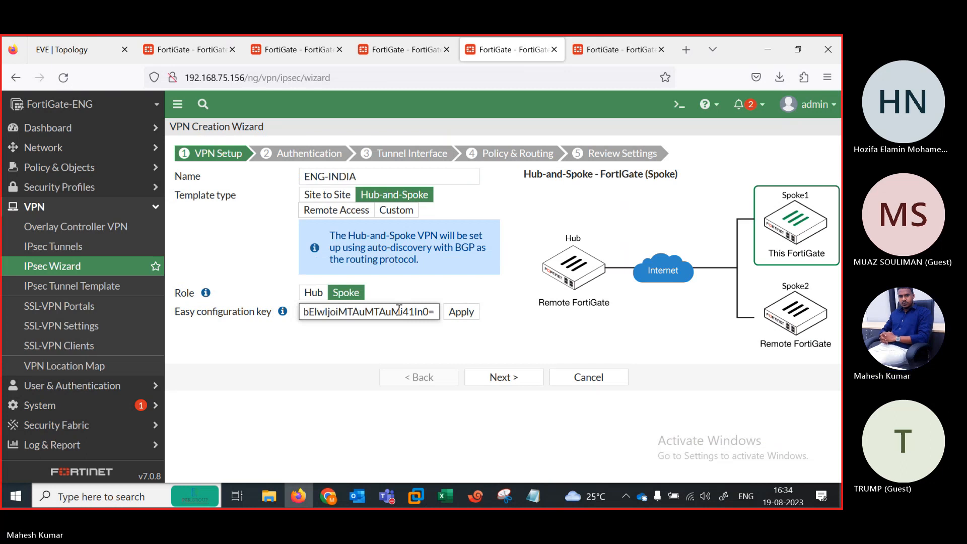
{"action": "left_click", "coordinate": [459, 311]}
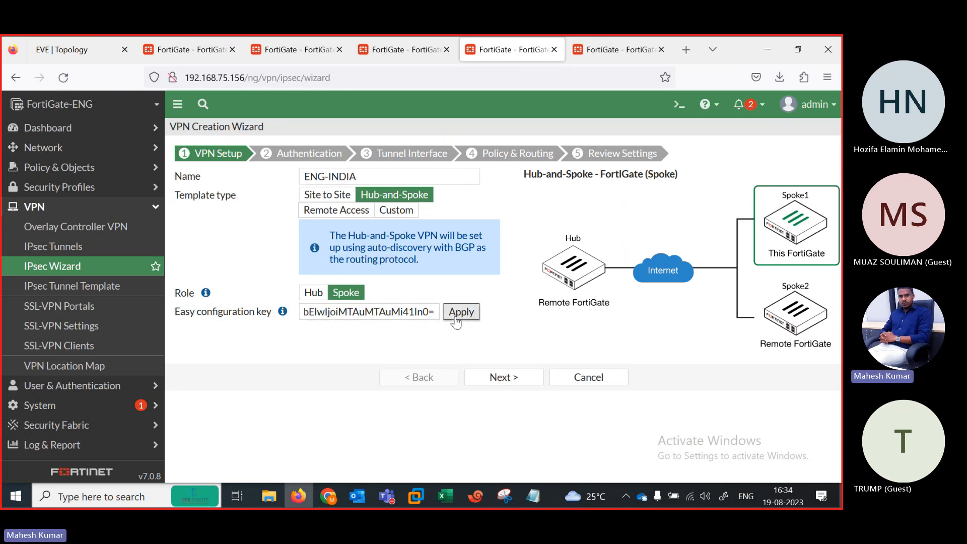
{"action": "left_click", "coordinate": [494, 379]}
Step: Enter the pre-shared key, choose port1 as local interface, and create the ENG-INDIA VPN
{"action": "left_click", "coordinate": [366, 237]}
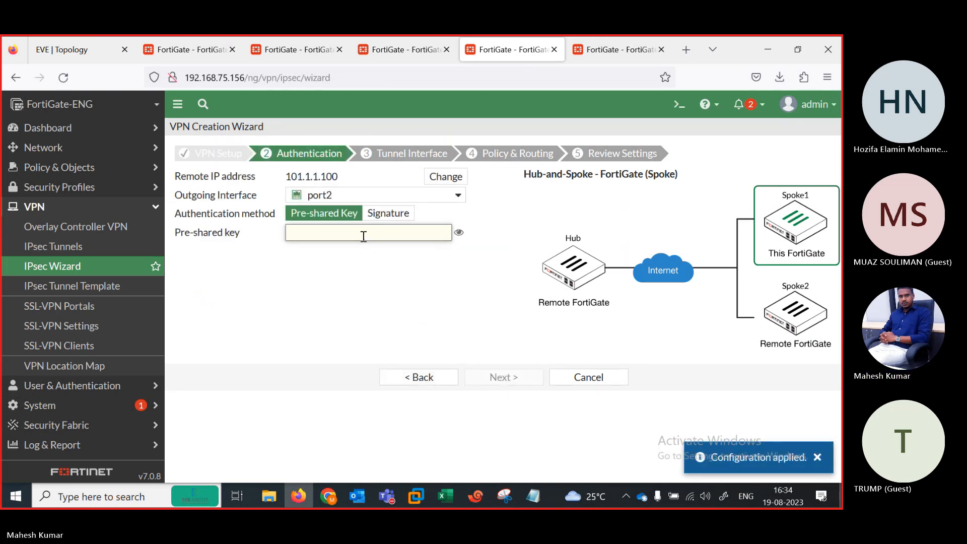
{"action": "type", "text": "fortinet"}
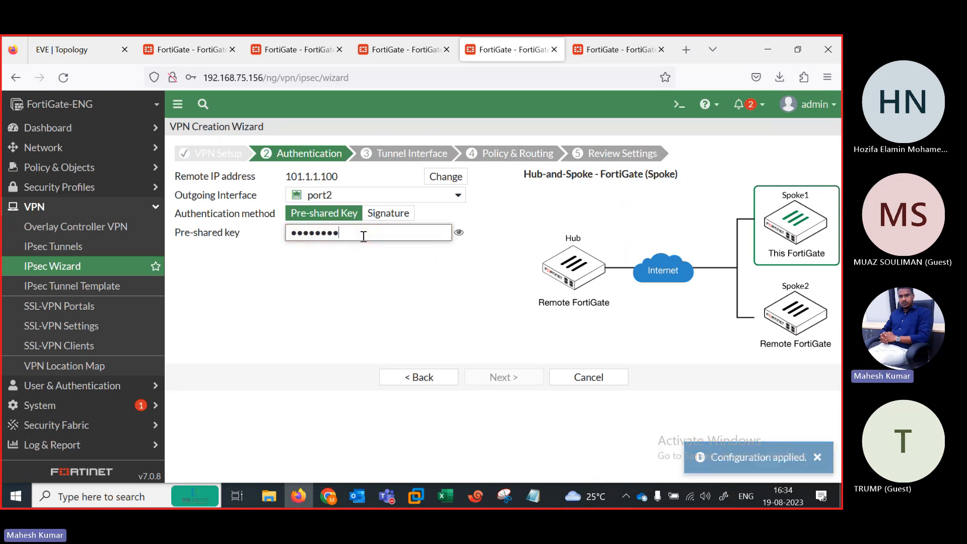
{"action": "left_click", "coordinate": [458, 233]}
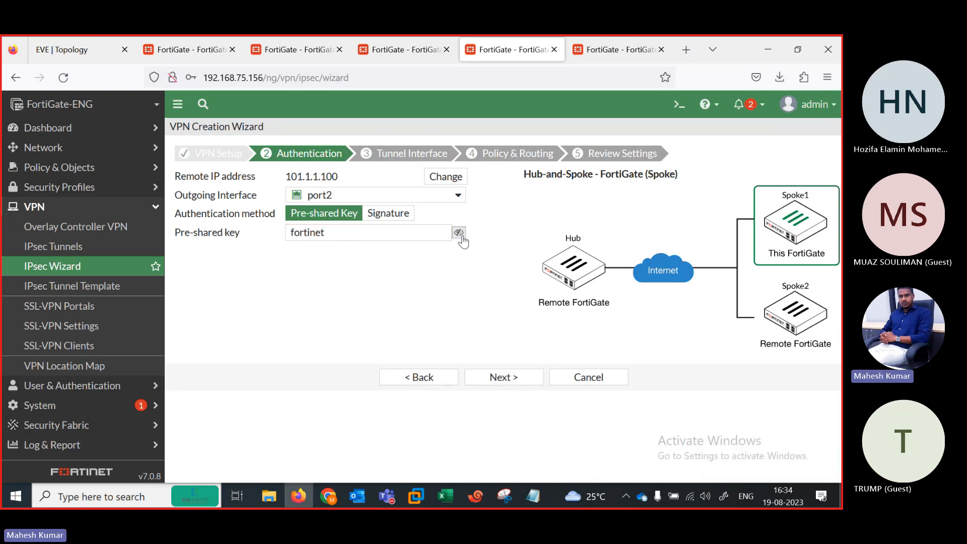
{"action": "left_click", "coordinate": [512, 376]}
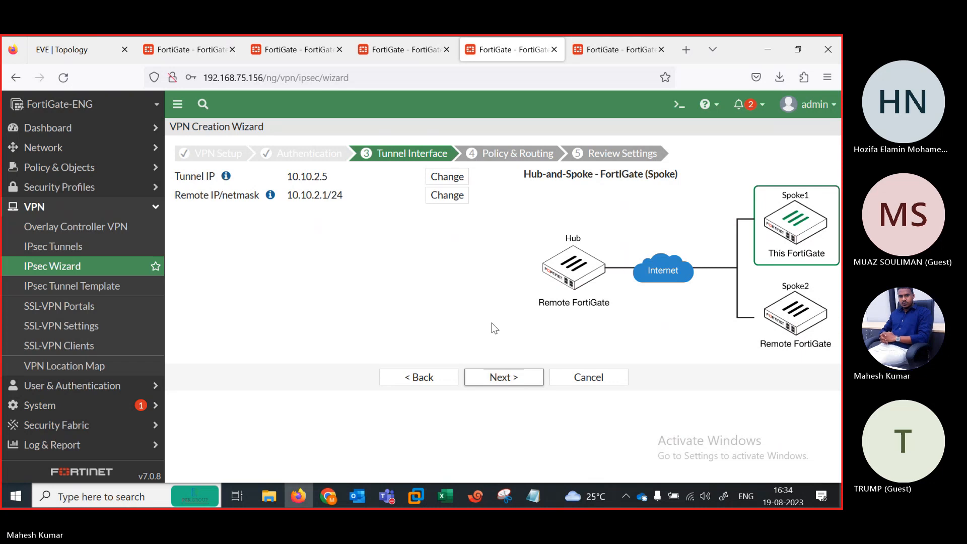
{"action": "left_click", "coordinate": [500, 381]}
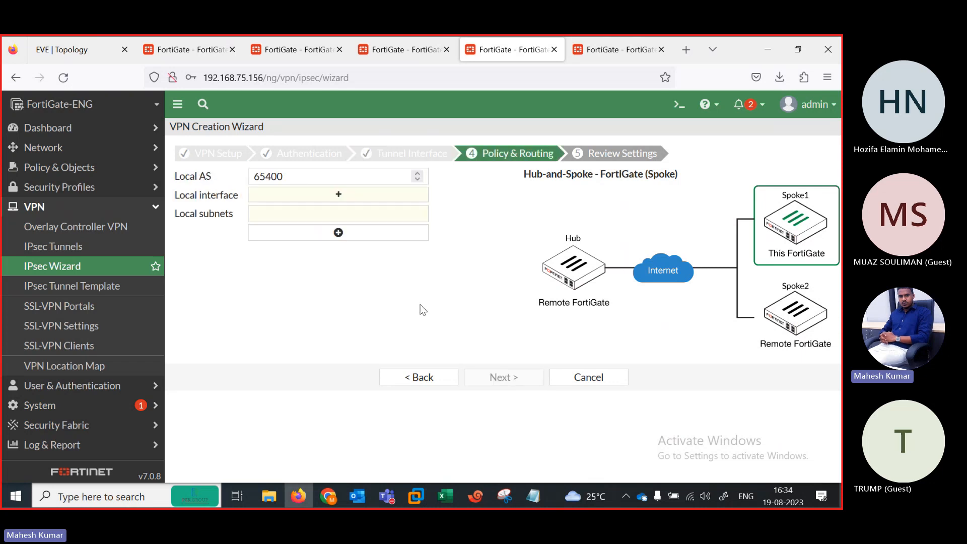
{"action": "left_click", "coordinate": [338, 195]}
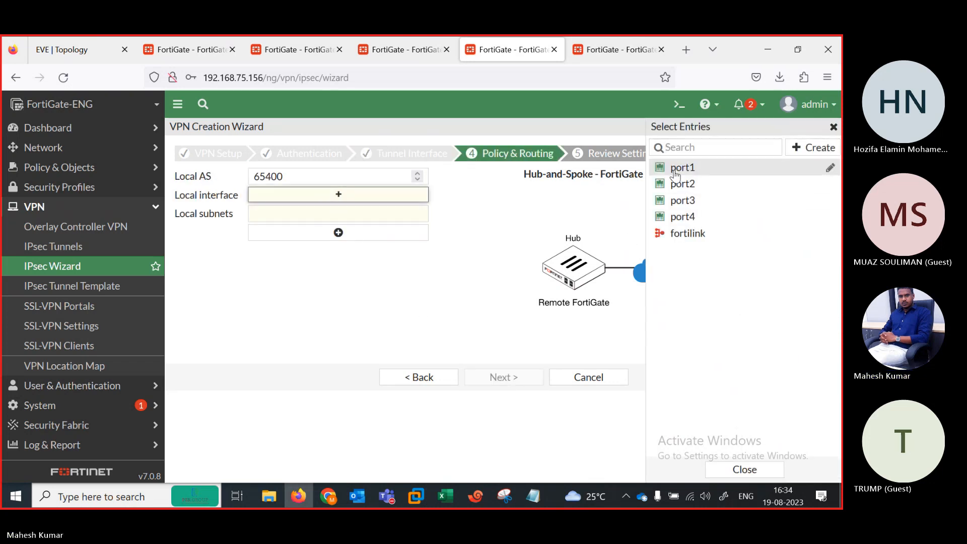
{"action": "left_click", "coordinate": [682, 167]}
{"action": "left_click", "coordinate": [501, 378]}
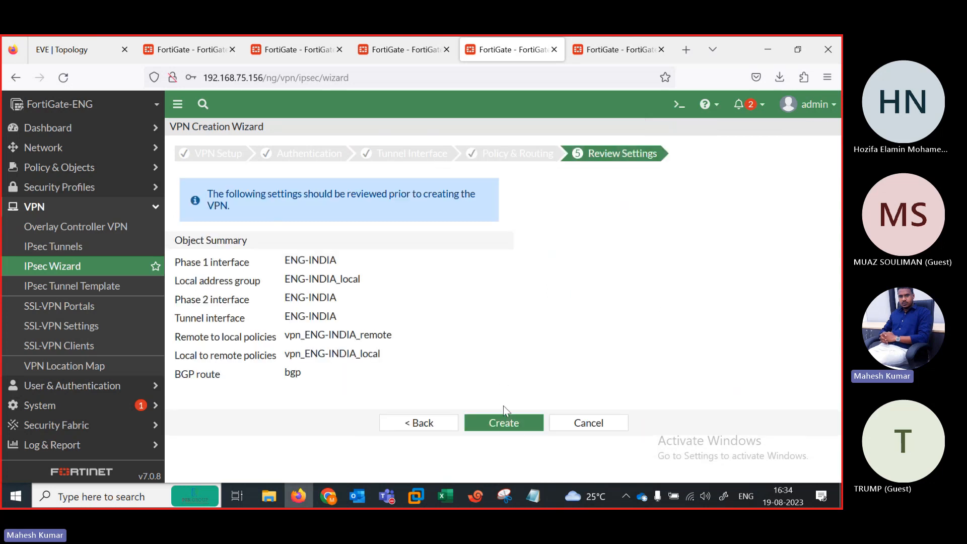
{"action": "left_click", "coordinate": [502, 421]}
{"action": "left_click", "coordinate": [599, 50]}
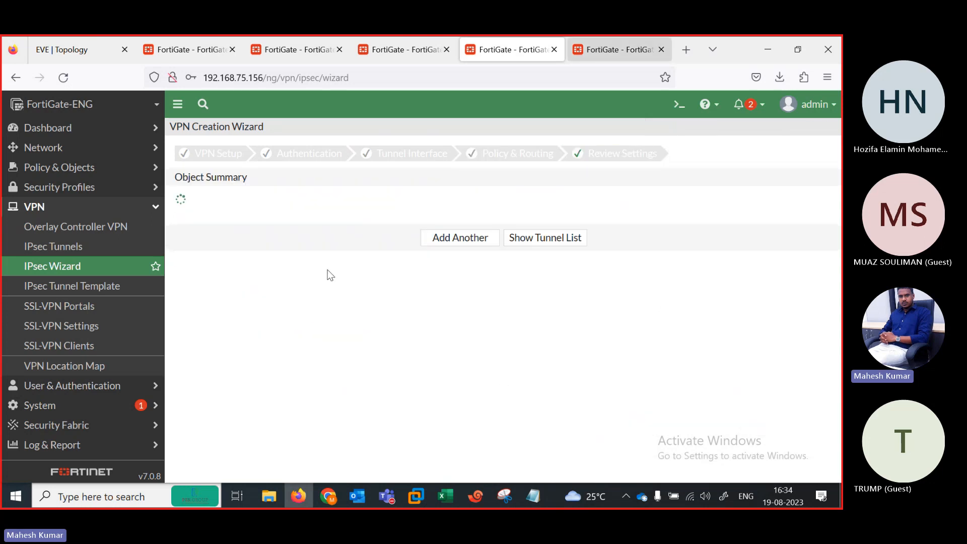
Step: Dismiss the What's New overview and start a new static route on FortiGate-AFRICA
{"action": "left_click", "coordinate": [457, 462]}
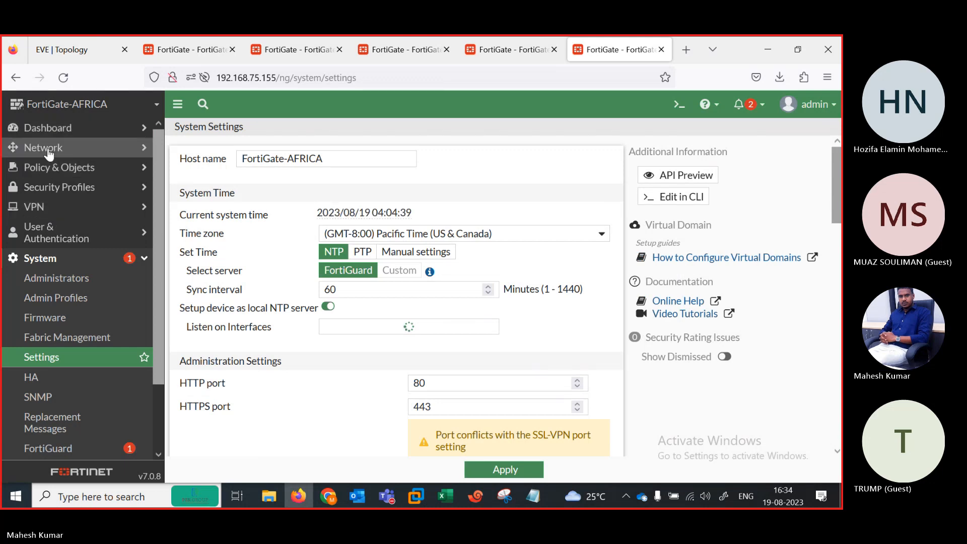
{"action": "left_click", "coordinate": [48, 149]}
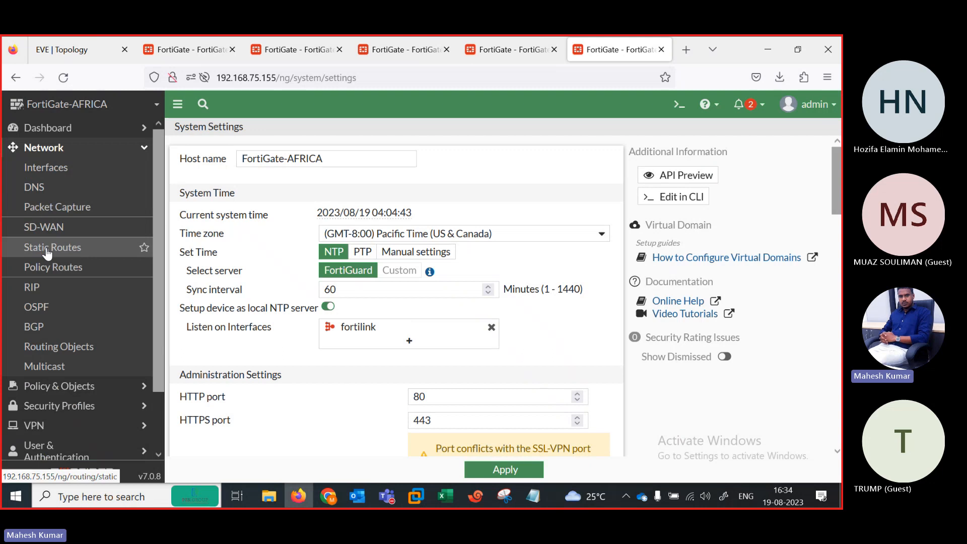
{"action": "left_click", "coordinate": [48, 252]}
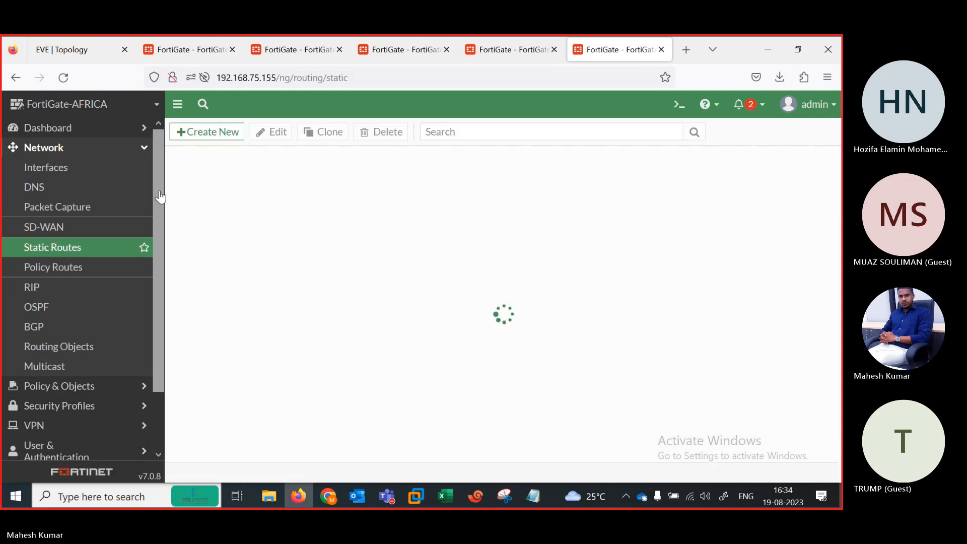
{"action": "left_click", "coordinate": [207, 132]}
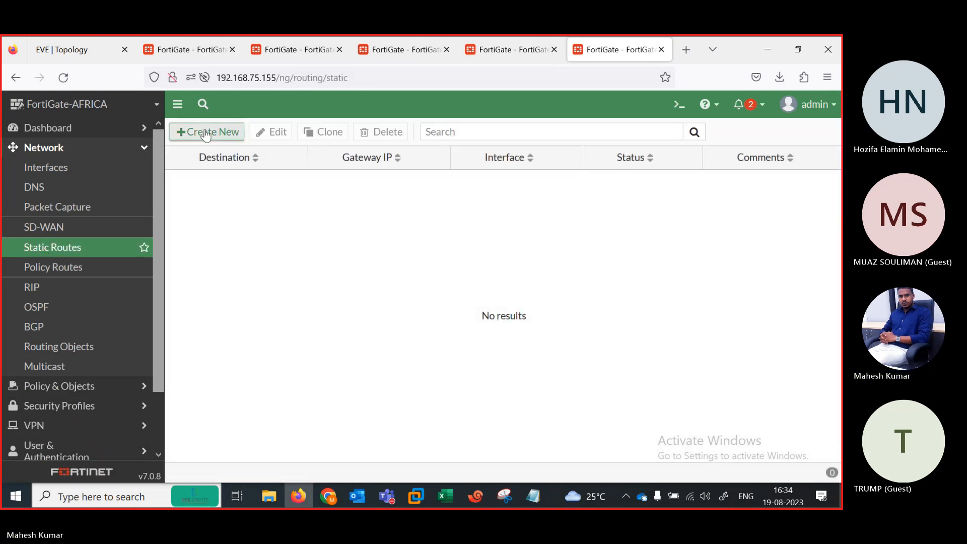
Step: Set the route's gateway to 105.1.1.1 on port2 and save the default route
{"action": "left_click", "coordinate": [71, 52]}
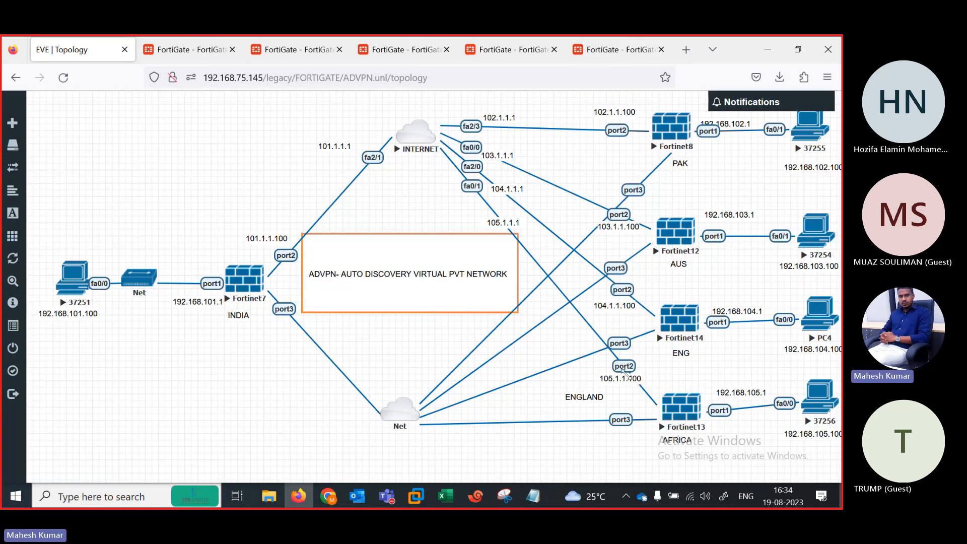
{"action": "left_click", "coordinate": [594, 55]}
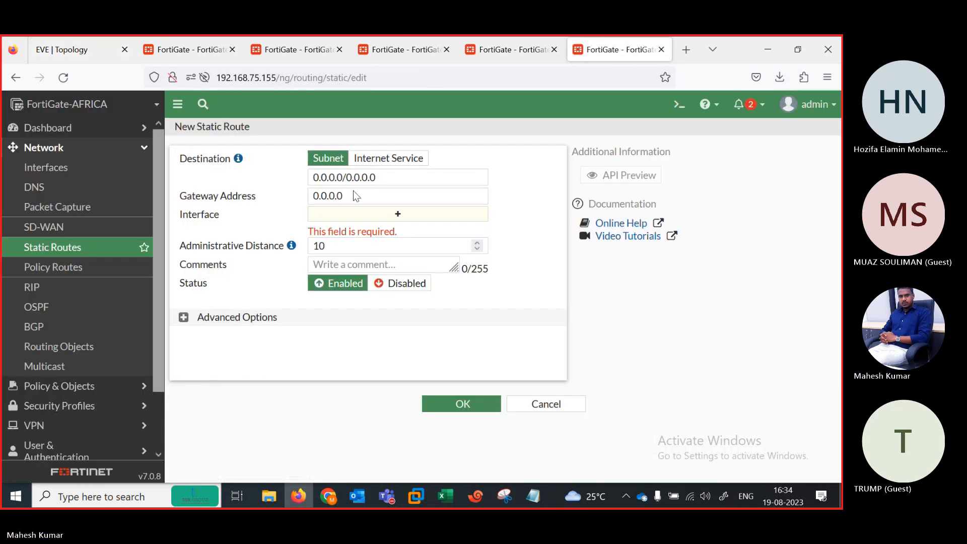
{"action": "left_click", "coordinate": [351, 198]}
{"action": "key", "text": "ctrl+a"}
{"action": "type", "text": "10"}
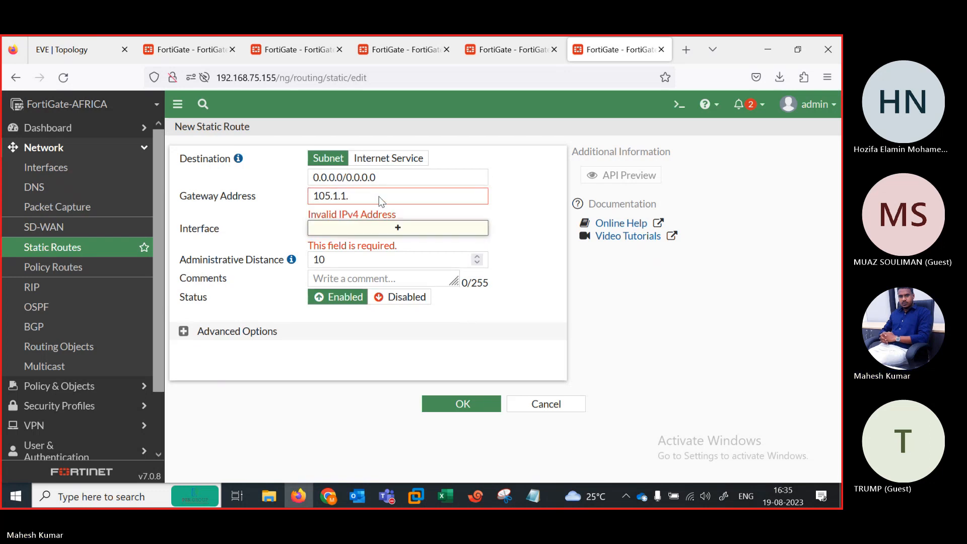
{"action": "double_click", "coordinate": [352, 196]}
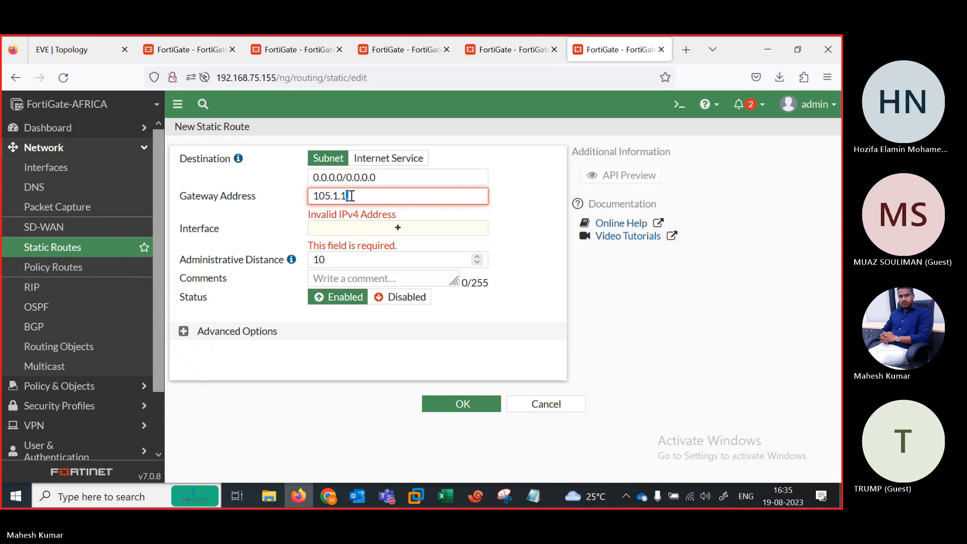
{"action": "left_click", "coordinate": [351, 196]}
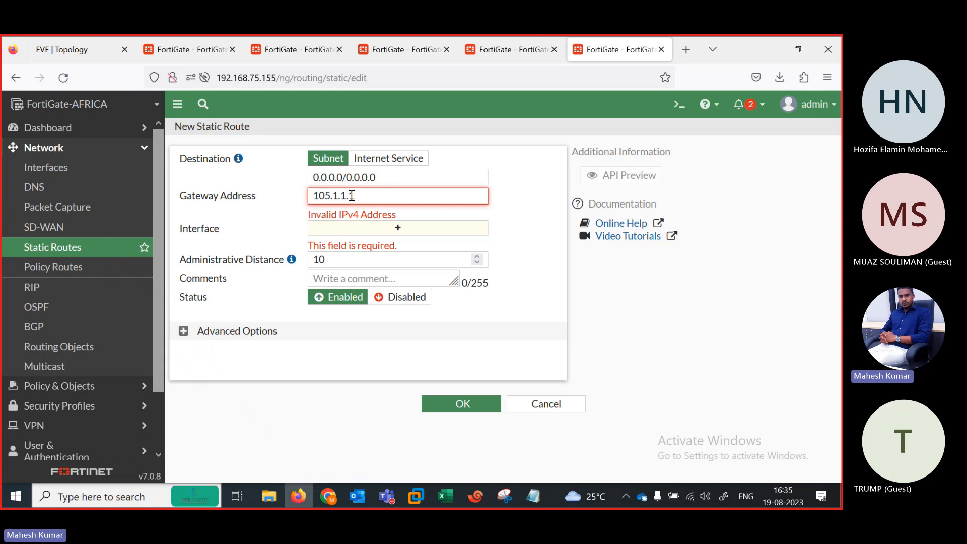
{"action": "type", "text": "1"}
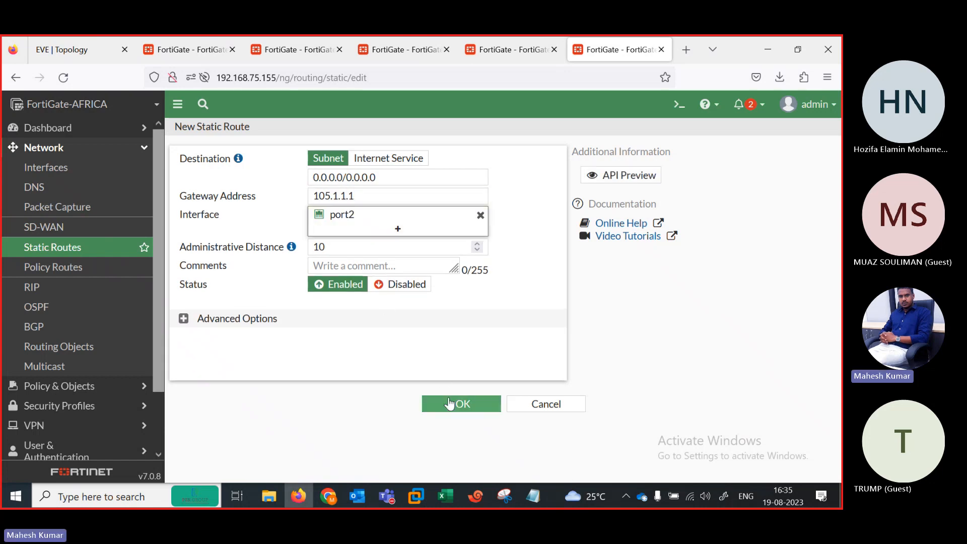
{"action": "left_click", "coordinate": [450, 403]}
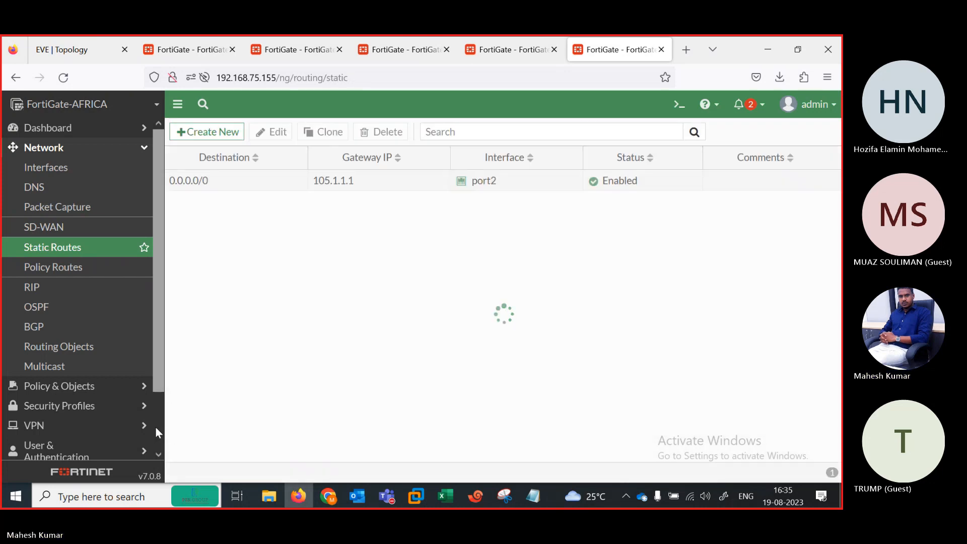
{"action": "scroll", "coordinate": [155, 427], "scroll_direction": "down", "scroll_amount": 2}
Step: In the FortiGate-AFRICA IPsec Wizard, name the VPN AFRICA-INDIA and choose the Hub-and-Spoke template
{"action": "left_click", "coordinate": [49, 363]}
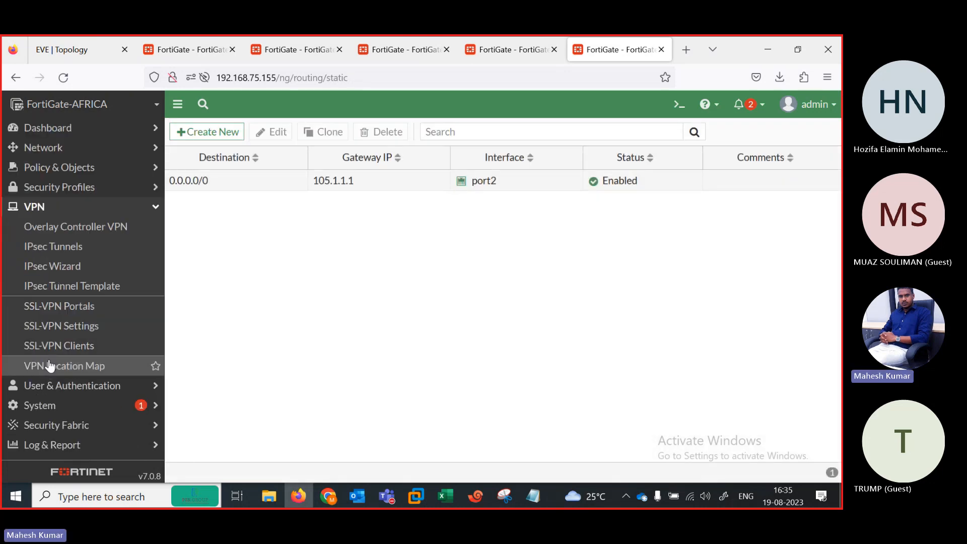
{"action": "left_click", "coordinate": [70, 271]}
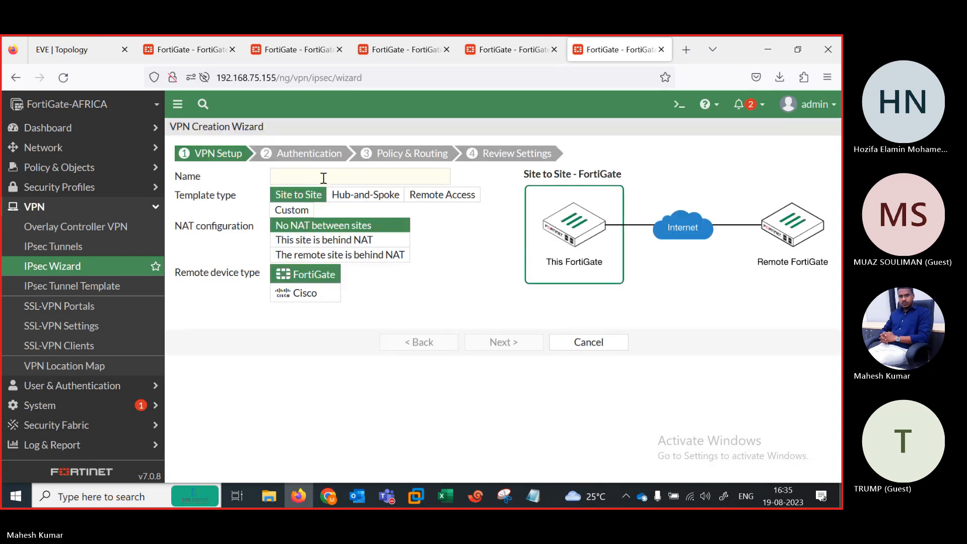
{"action": "left_click", "coordinate": [323, 177]}
{"action": "type", "text": "a"}
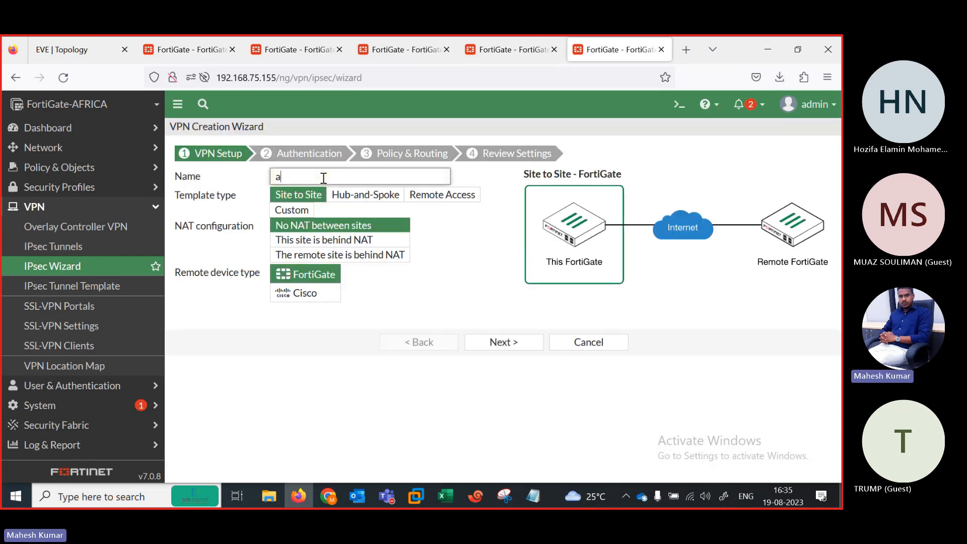
{"action": "key", "text": "BackSpace"}
{"action": "type", "text": "AFRICA-INDIA"}
{"action": "left_click", "coordinate": [342, 196]}
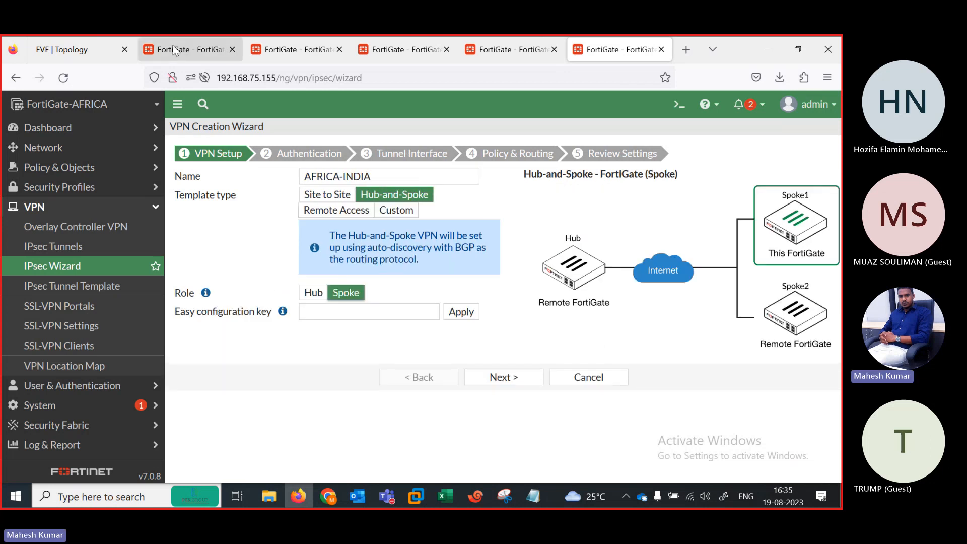
Step: Copy the Spoke #4 easy configuration key from the INDIA hub and apply it in the AFRICA wizard
{"action": "left_click", "coordinate": [196, 49]}
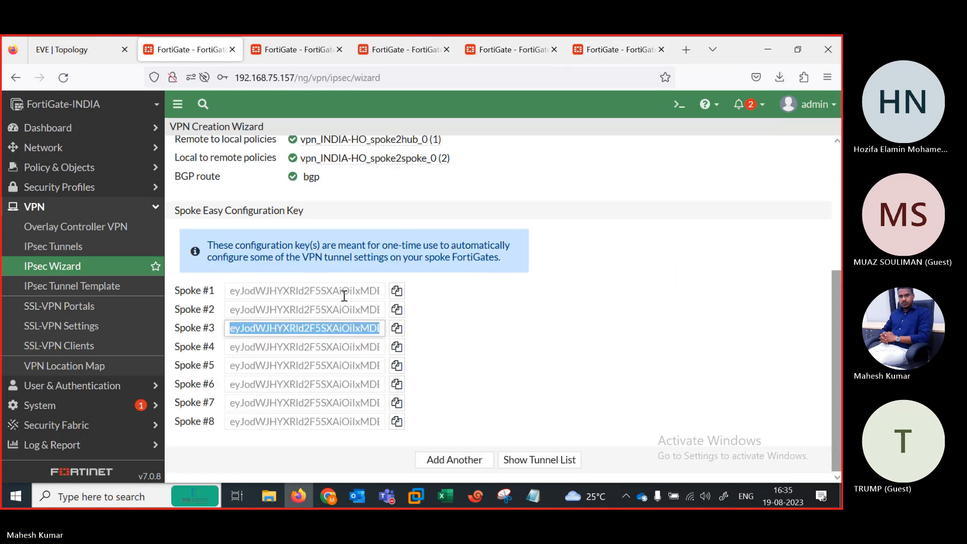
{"action": "double_click", "coordinate": [396, 347]}
{"action": "left_click", "coordinate": [396, 348]}
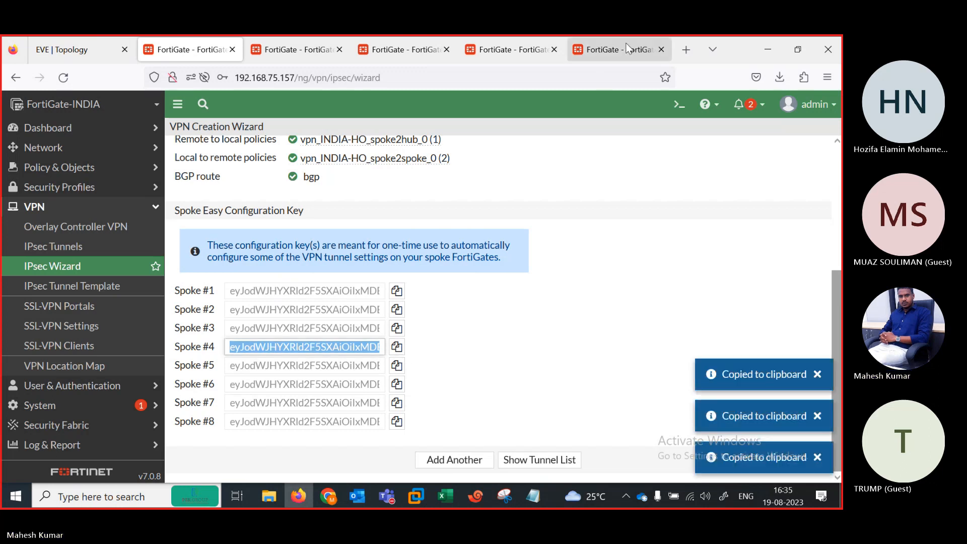
{"action": "left_click", "coordinate": [614, 49]}
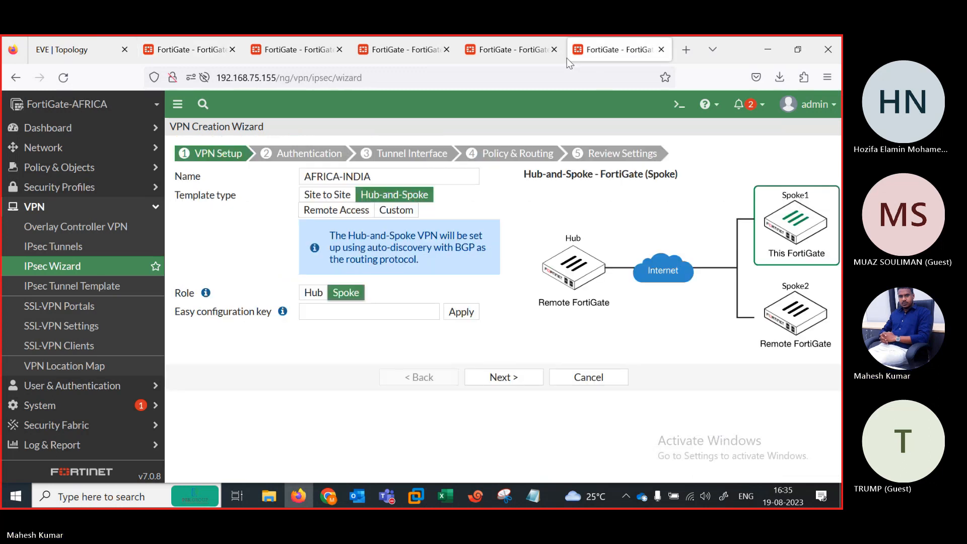
{"action": "left_click", "coordinate": [382, 312]}
{"action": "key", "text": "ctrl+v"}
{"action": "left_click", "coordinate": [472, 313]}
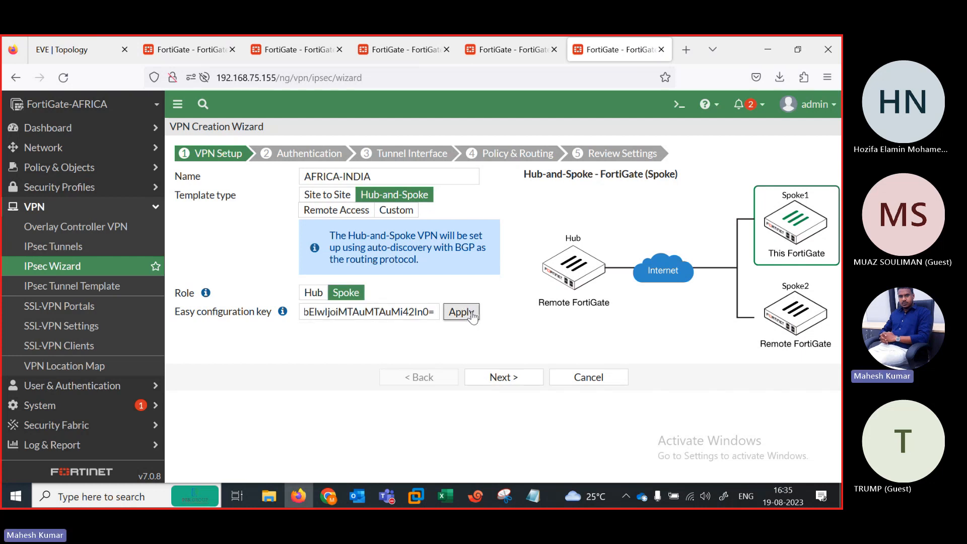
{"action": "left_click", "coordinate": [503, 378]}
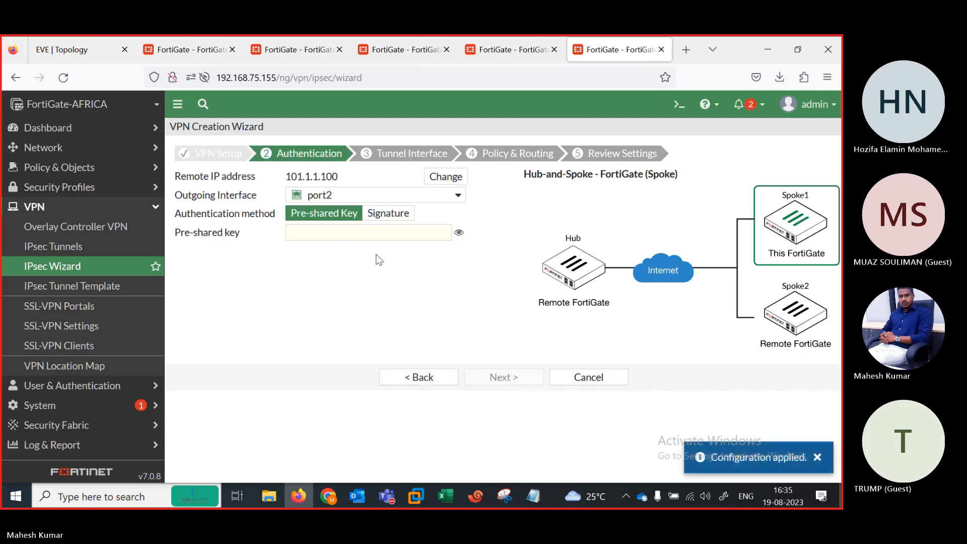
{"action": "left_click", "coordinate": [351, 233]}
{"action": "type", "text": "1234"}
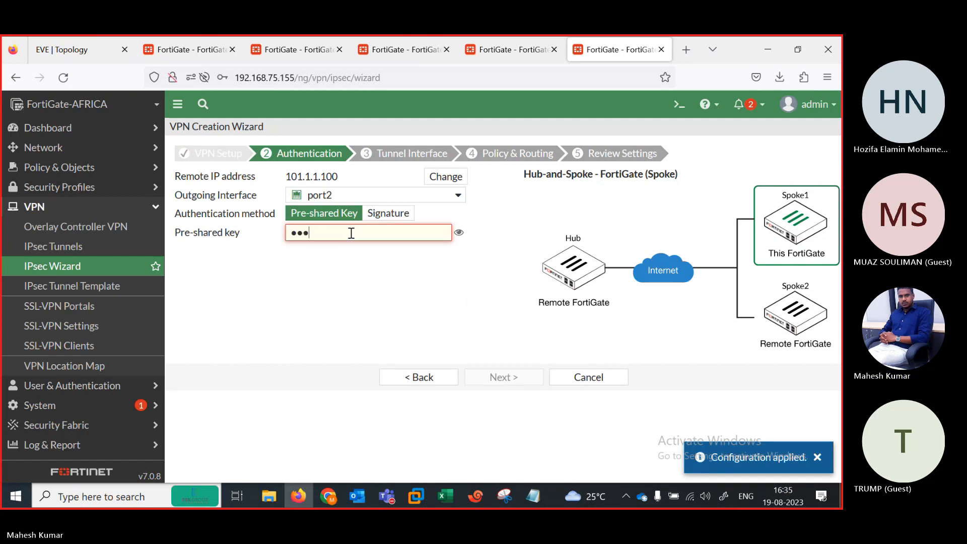
{"action": "type", "text": "5678"}
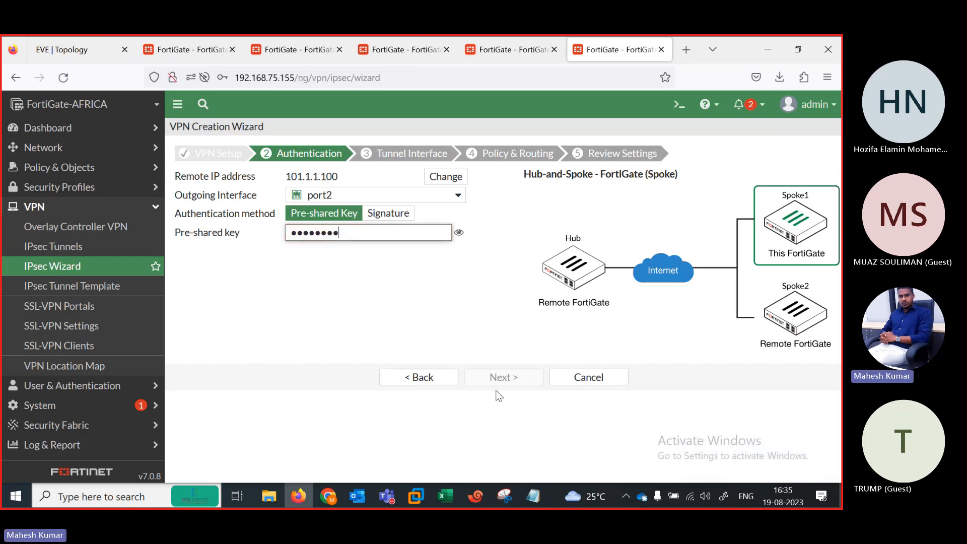
{"action": "left_click", "coordinate": [505, 378]}
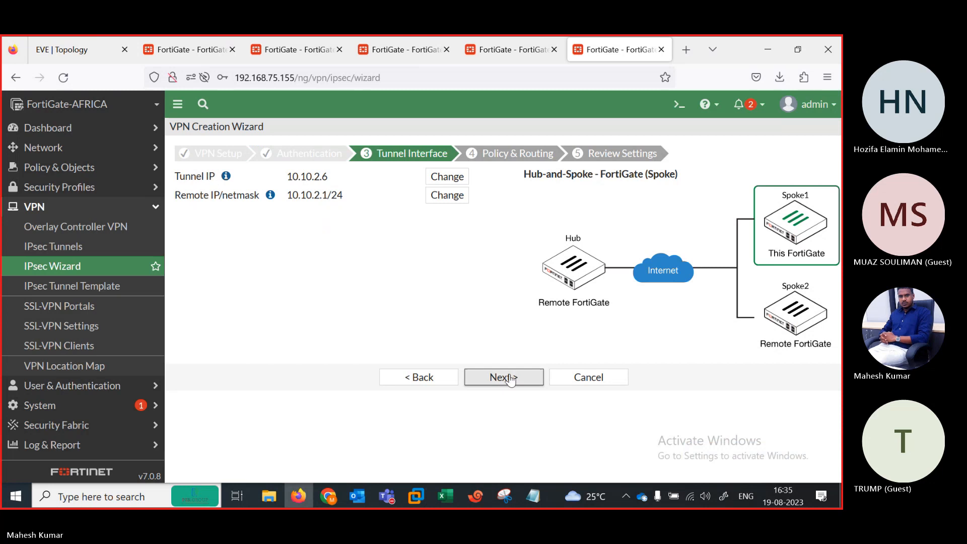
{"action": "left_click", "coordinate": [510, 384]}
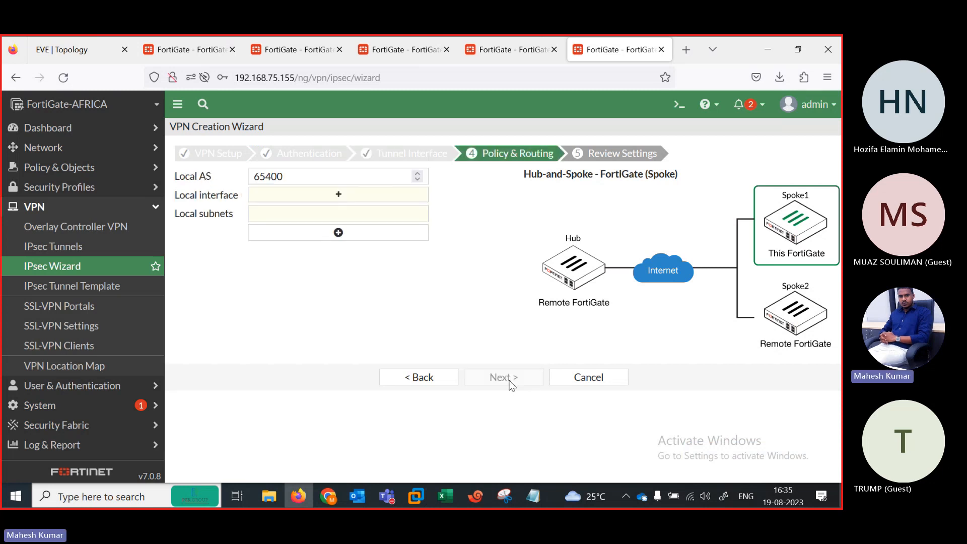
{"action": "left_click", "coordinate": [331, 194]}
{"action": "left_click", "coordinate": [676, 177]}
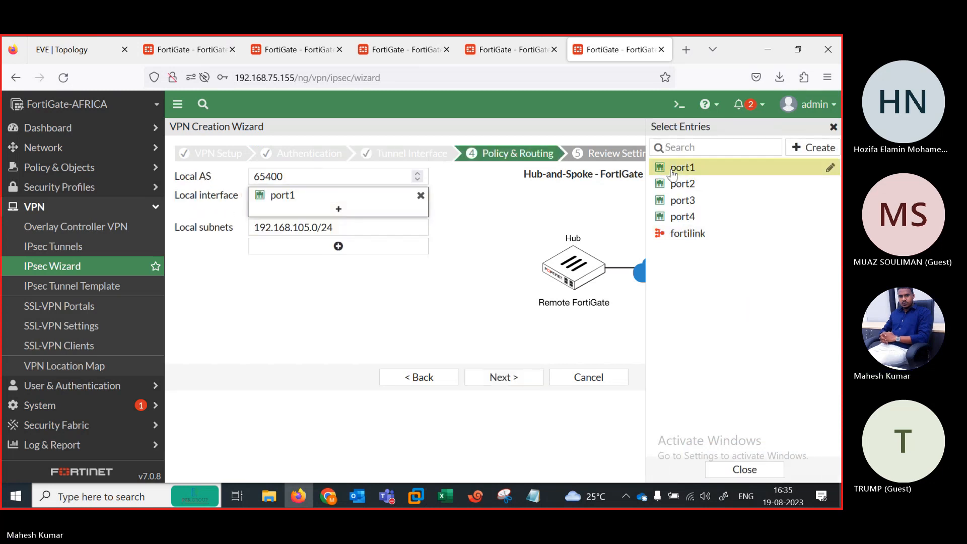
{"action": "left_click", "coordinate": [504, 378]}
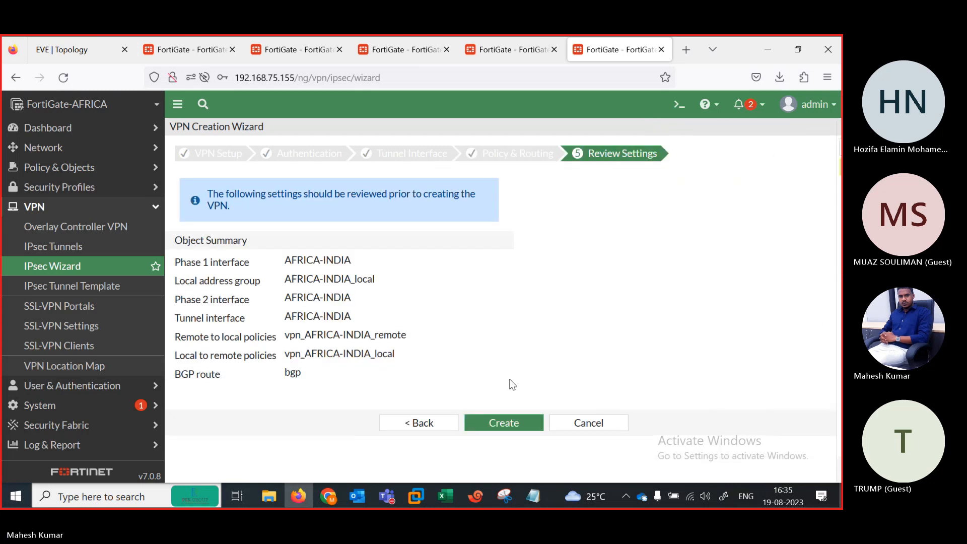
{"action": "left_click", "coordinate": [503, 424]}
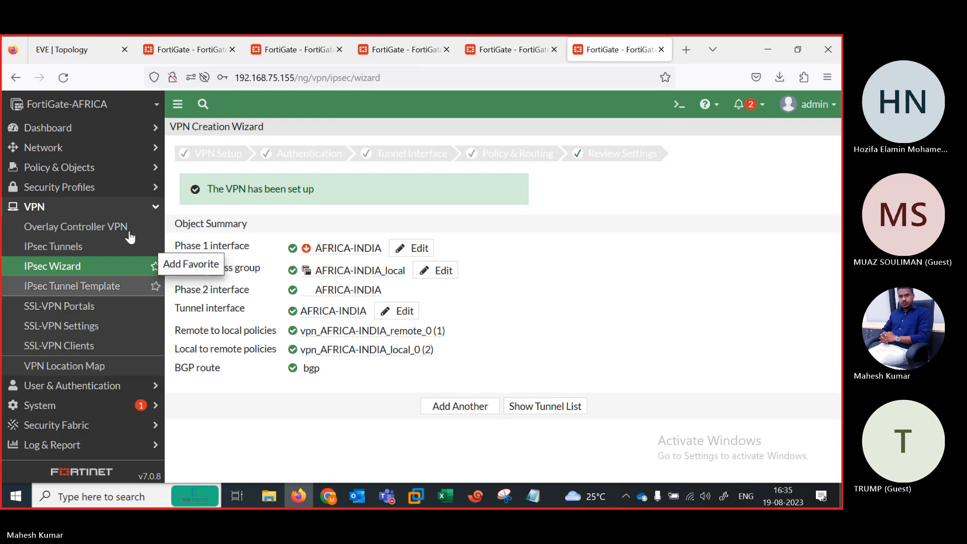
Step: On FortiGate-INDIA, open Add Monitor, filter by 'ipse' and pick the IPsec monitor
{"action": "left_click", "coordinate": [164, 47]}
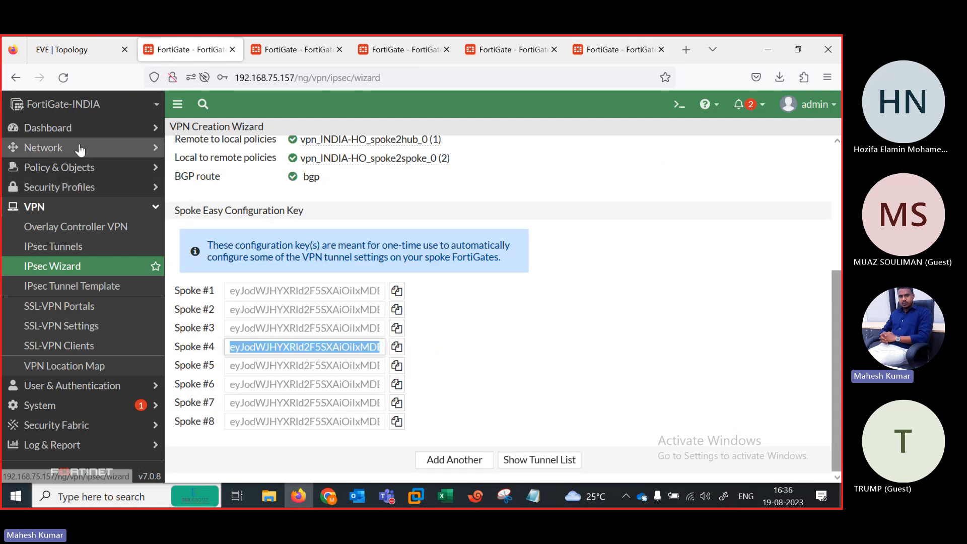
{"action": "left_click", "coordinate": [63, 130]}
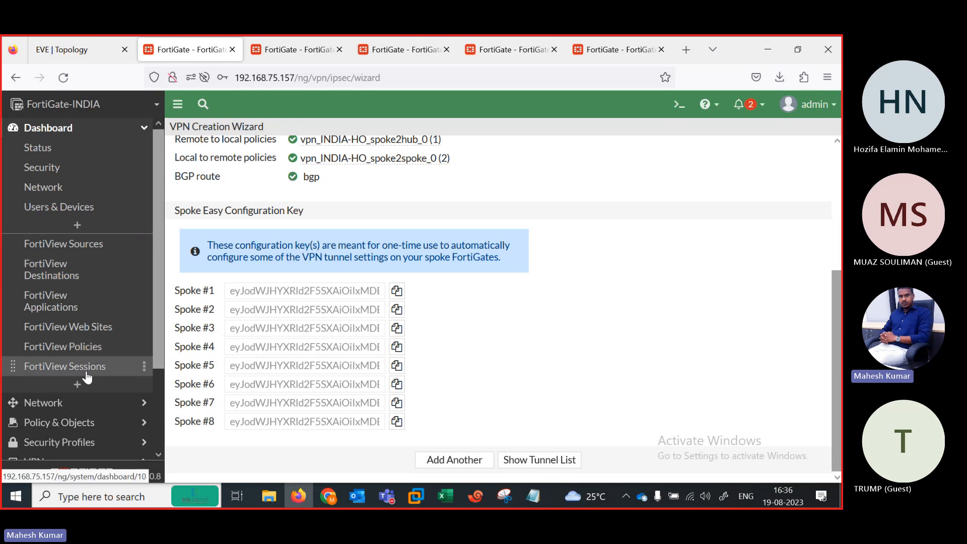
{"action": "left_click", "coordinate": [83, 387]}
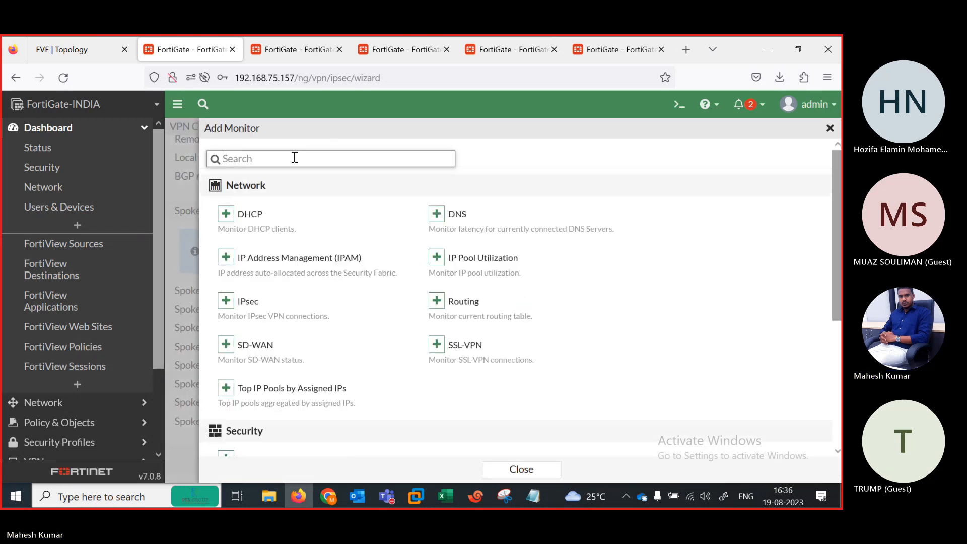
{"action": "type", "text": "ipse"}
{"action": "left_click", "coordinate": [226, 214]}
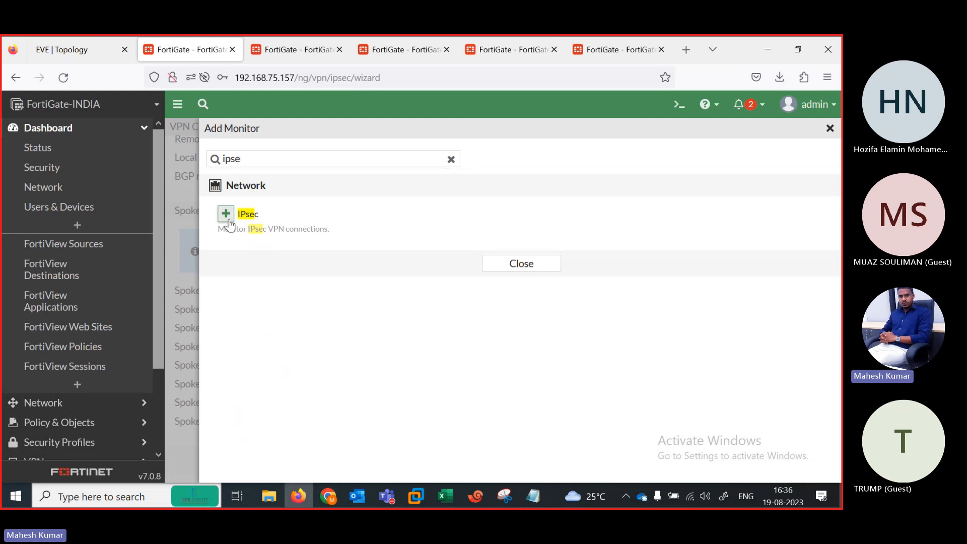
Step: Add the IPsec Monitor, view tunnels INDIA-HO_0 to INDIA-HO_3 up with a wider Name column, then return to EVE
{"action": "left_click", "coordinate": [474, 228]}
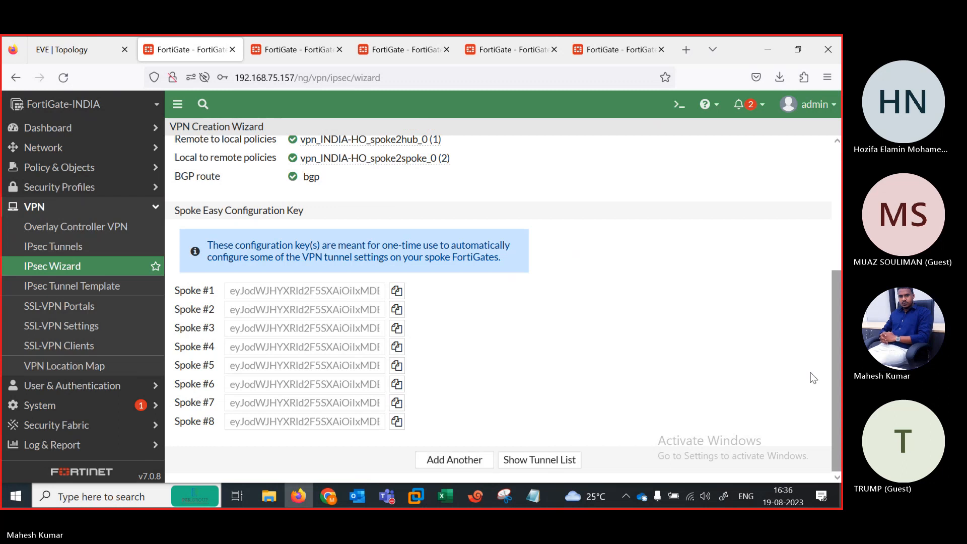
{"action": "left_click", "coordinate": [88, 140]}
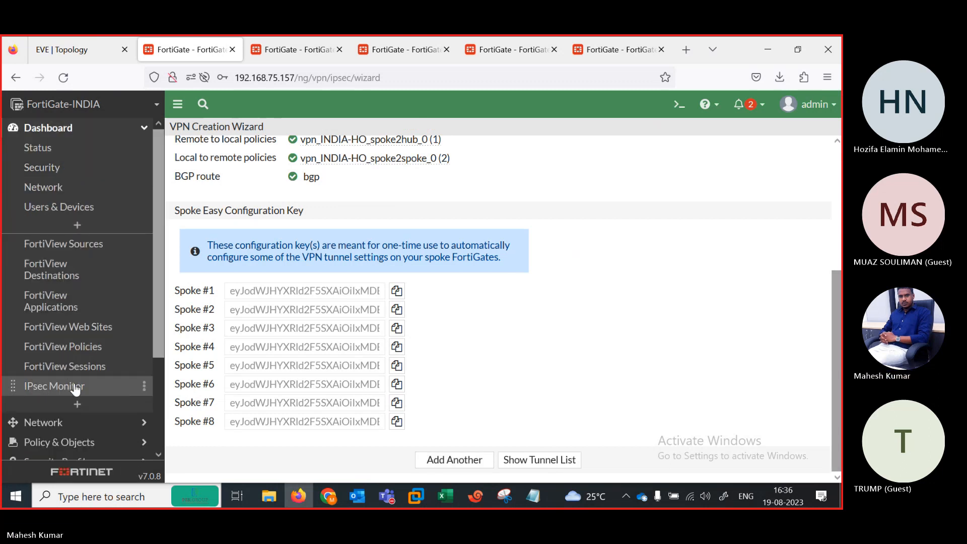
{"action": "left_click", "coordinate": [54, 386]}
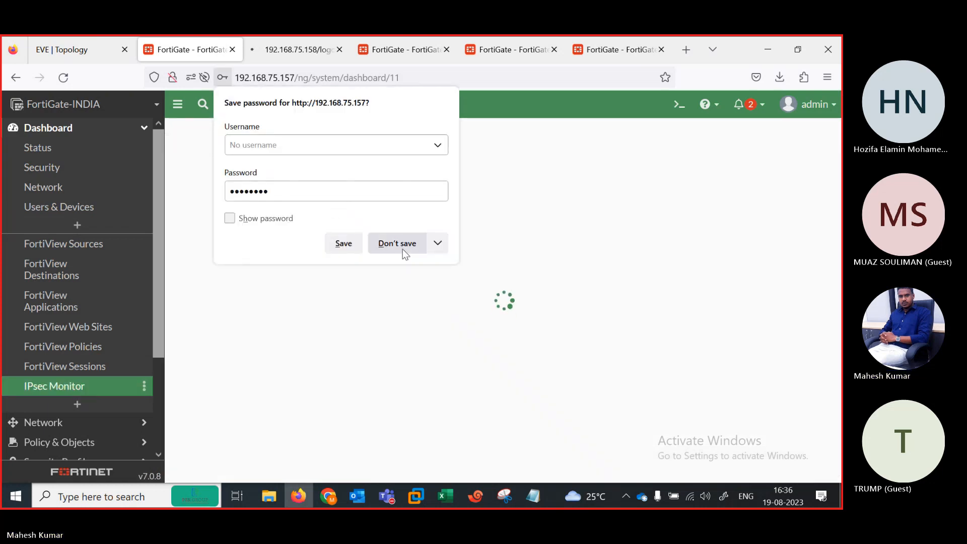
{"action": "left_click", "coordinate": [391, 244]}
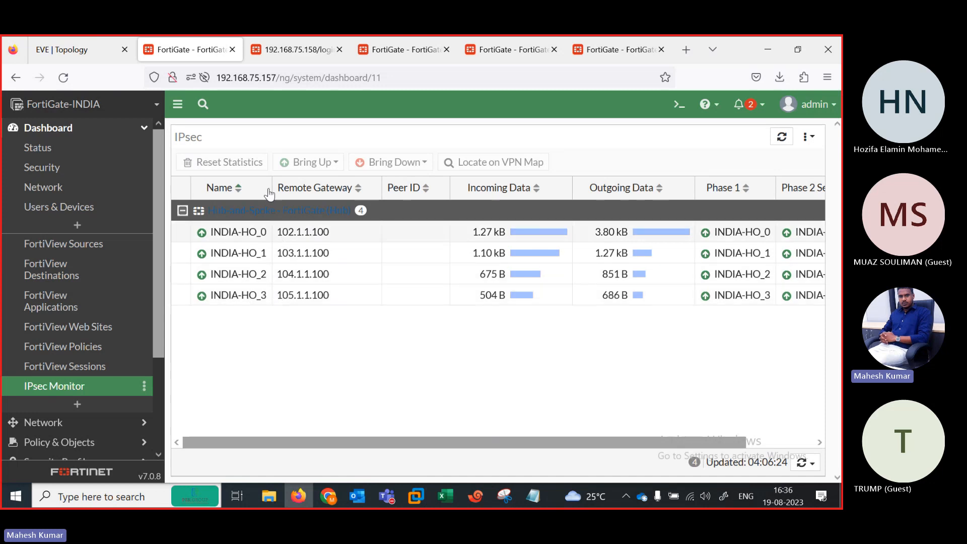
{"action": "left_click_drag", "start_coordinate": [270, 181], "coordinate": [291, 185]}
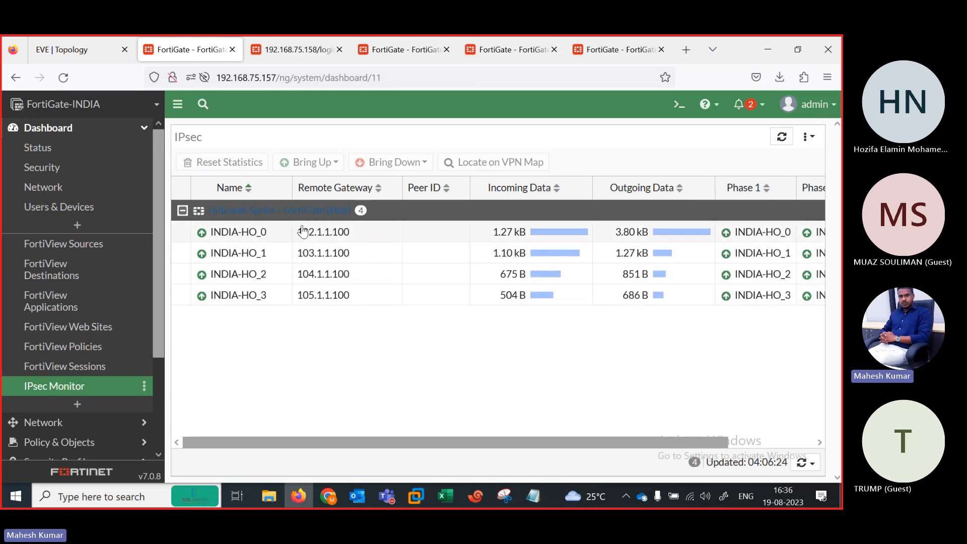
{"action": "left_click", "coordinate": [71, 48]}
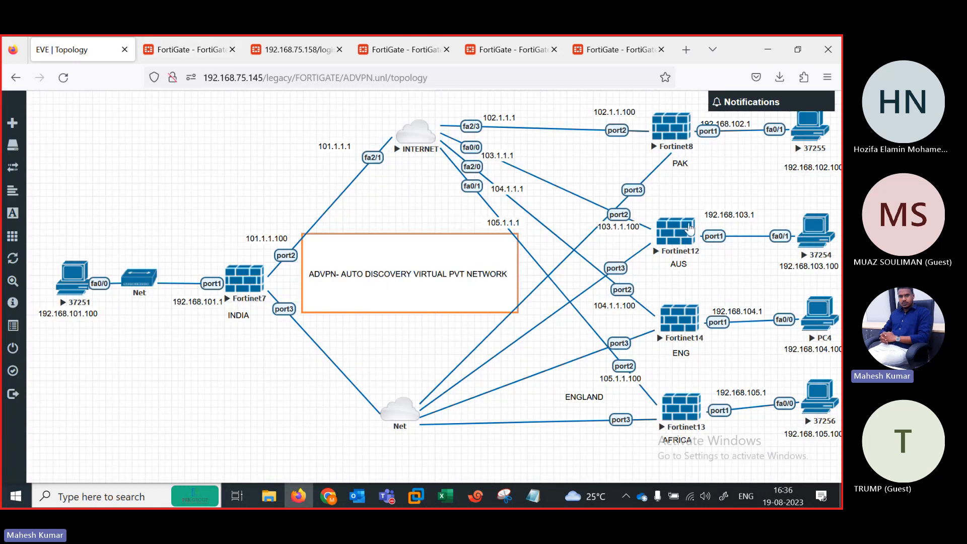
{"action": "left_click", "coordinate": [180, 48]}
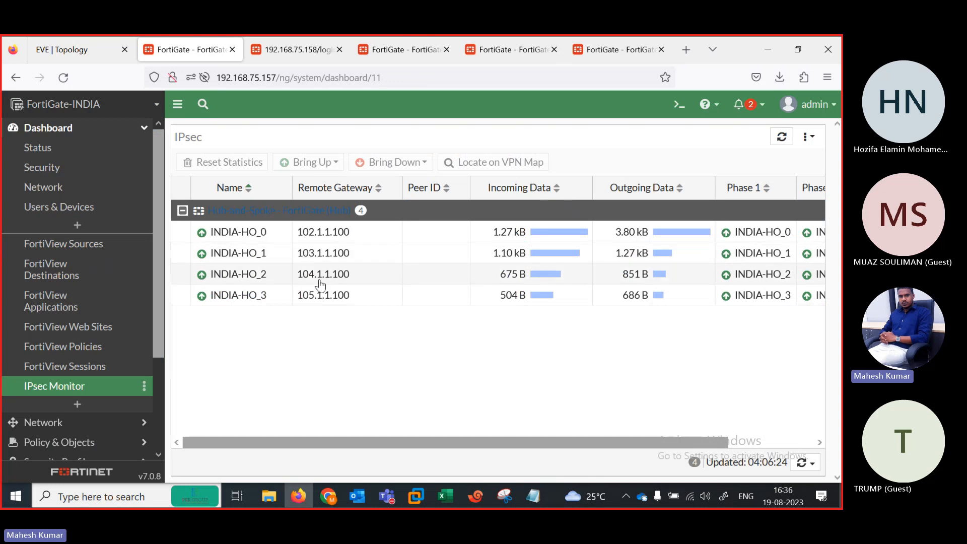
{"action": "left_click", "coordinate": [80, 48]}
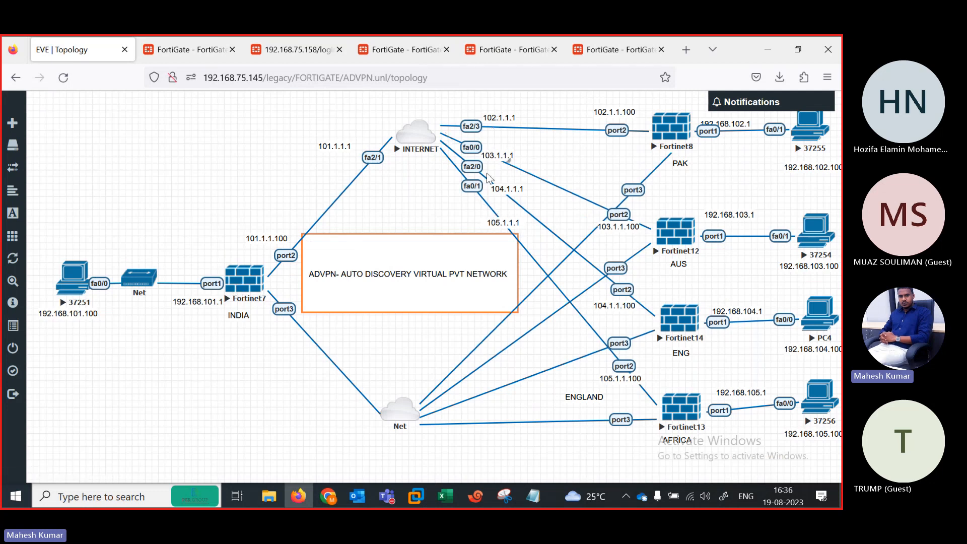
Step: Log back into FortiGate-PAK with the admin credentials and dismiss the FortiOS 7.0.0 overview
{"action": "left_click", "coordinate": [311, 45]}
{"action": "type", "text": "admin"}
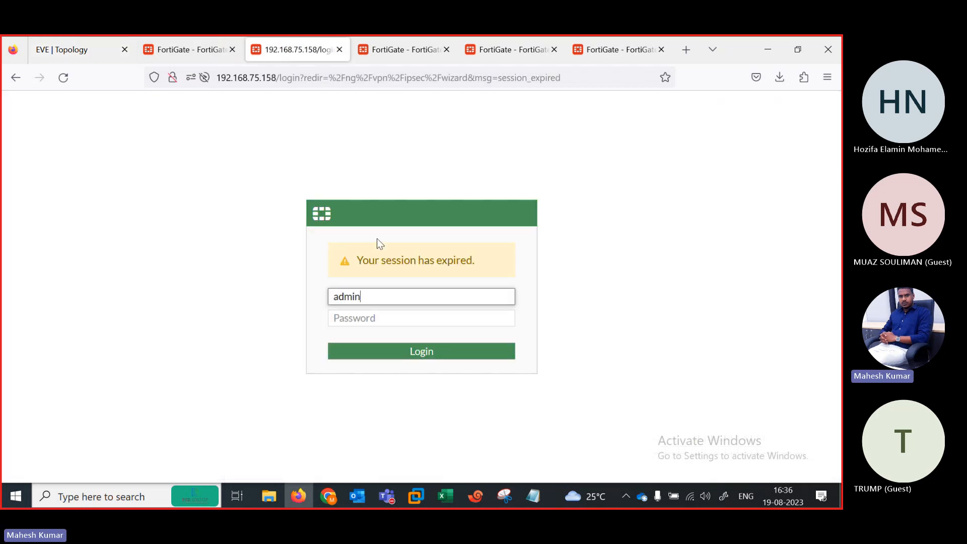
{"action": "key", "text": "Tab"}
{"action": "type", "text": "admin"}
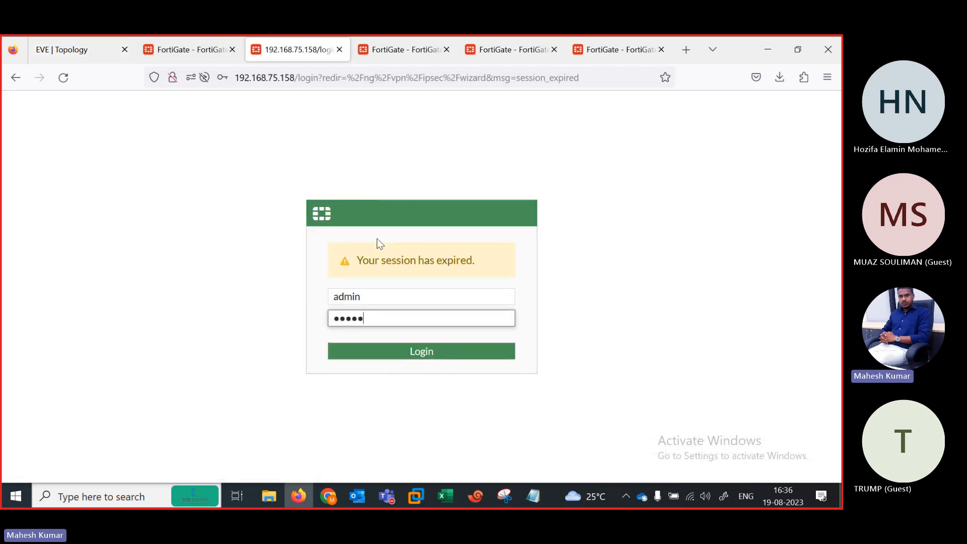
{"action": "key", "text": "Return"}
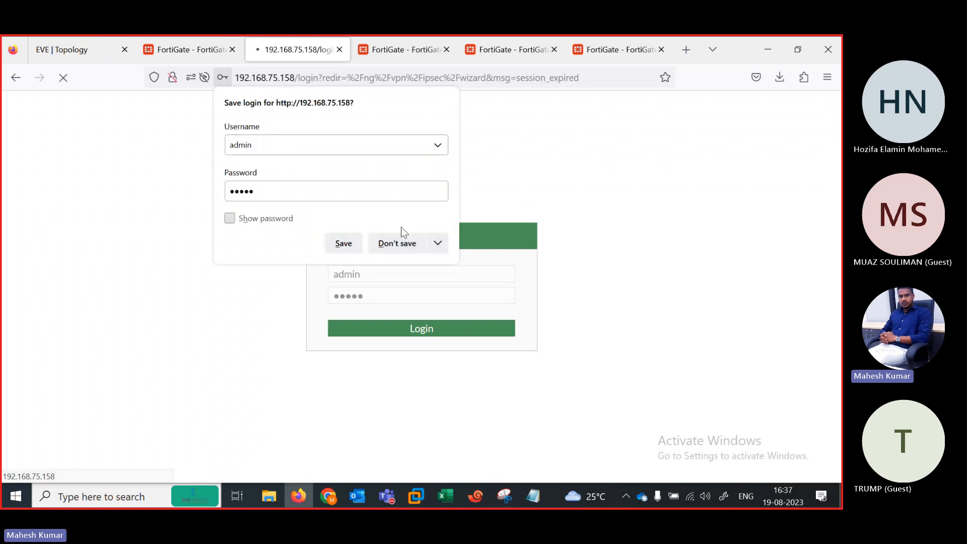
{"action": "left_click", "coordinate": [406, 245]}
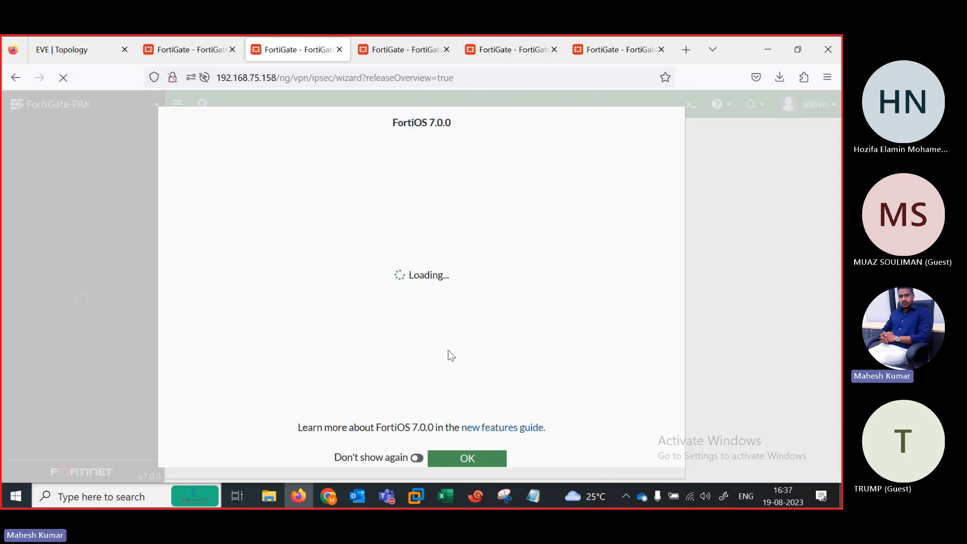
{"action": "left_click", "coordinate": [461, 461]}
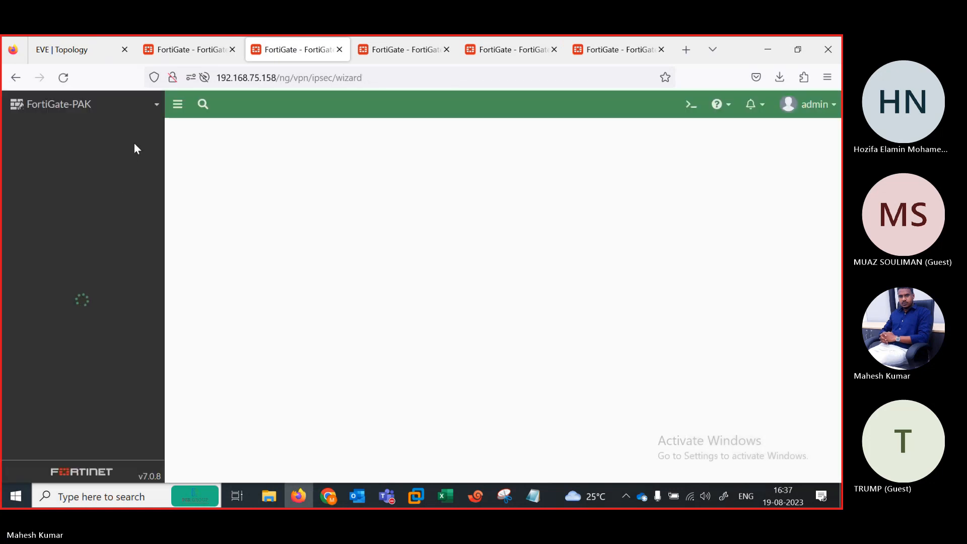
Step: On FortiGate-AUS, extend the session and add the IPsec monitor found by searching 'IPSE'
{"action": "left_click", "coordinate": [390, 45]}
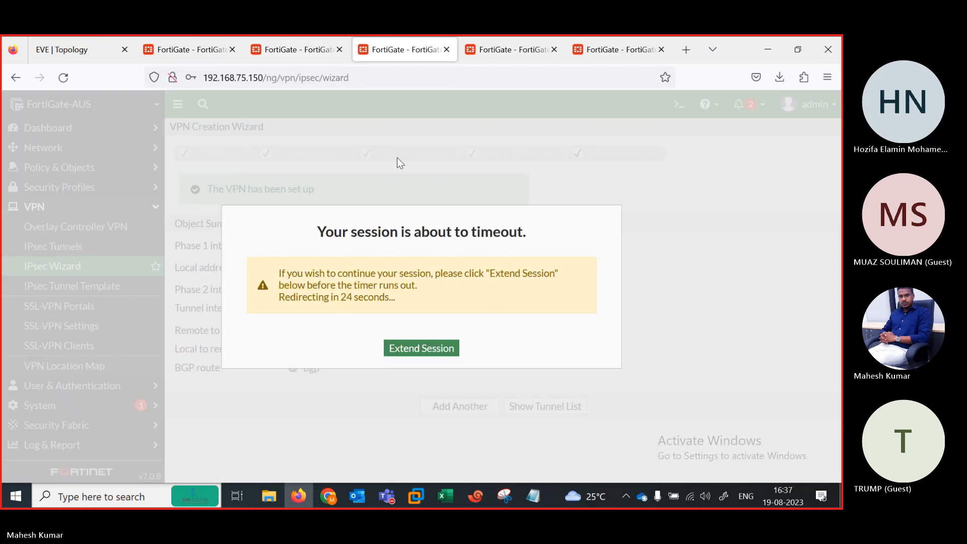
{"action": "left_click", "coordinate": [406, 354]}
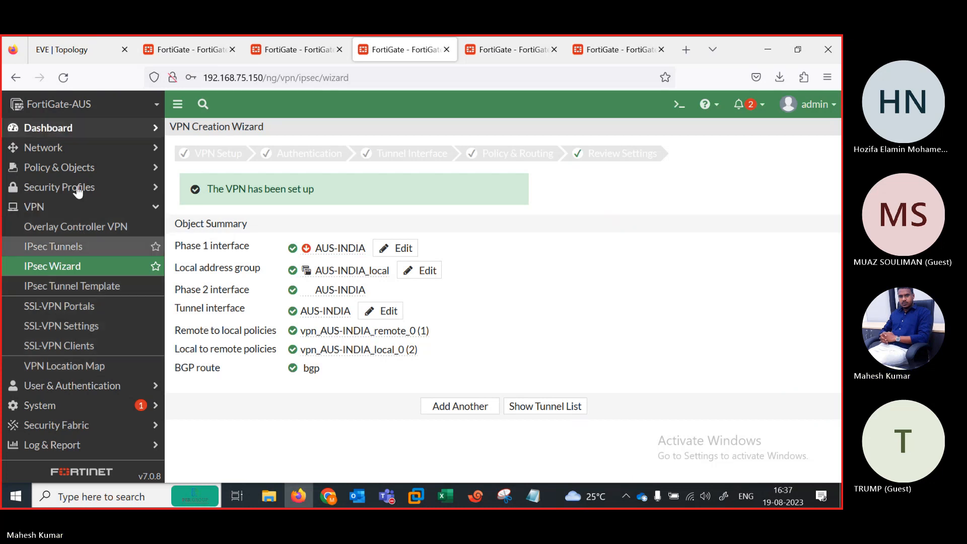
{"action": "left_click", "coordinate": [80, 128]}
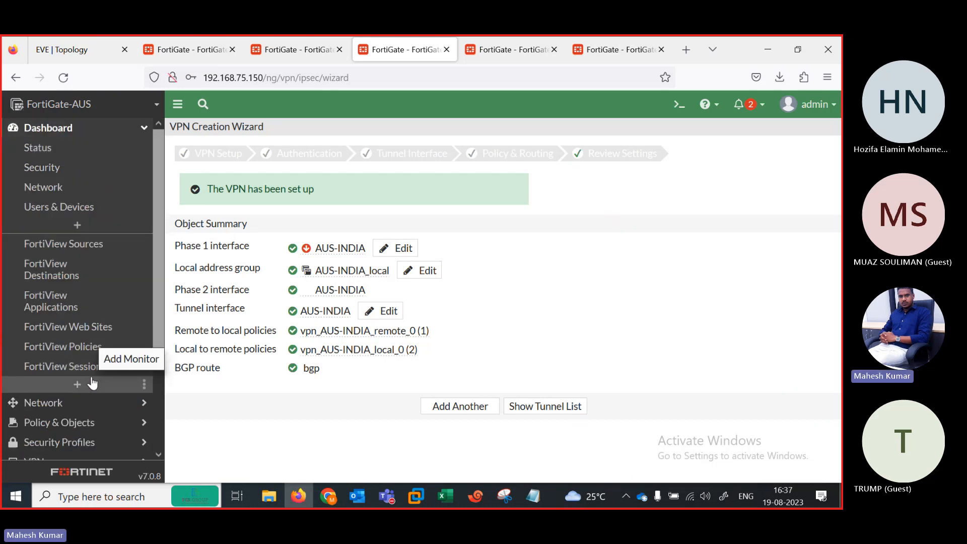
{"action": "left_click", "coordinate": [77, 385]}
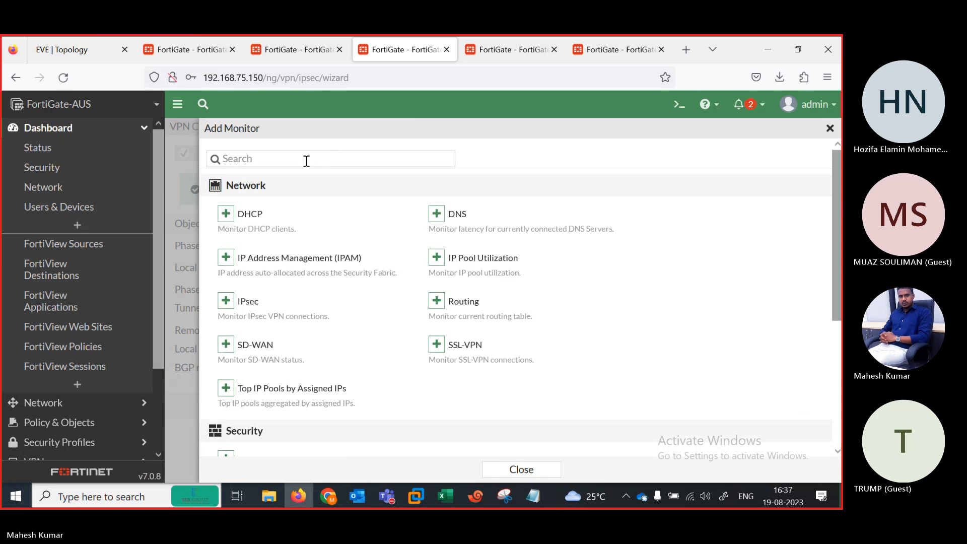
{"action": "left_click", "coordinate": [251, 159]}
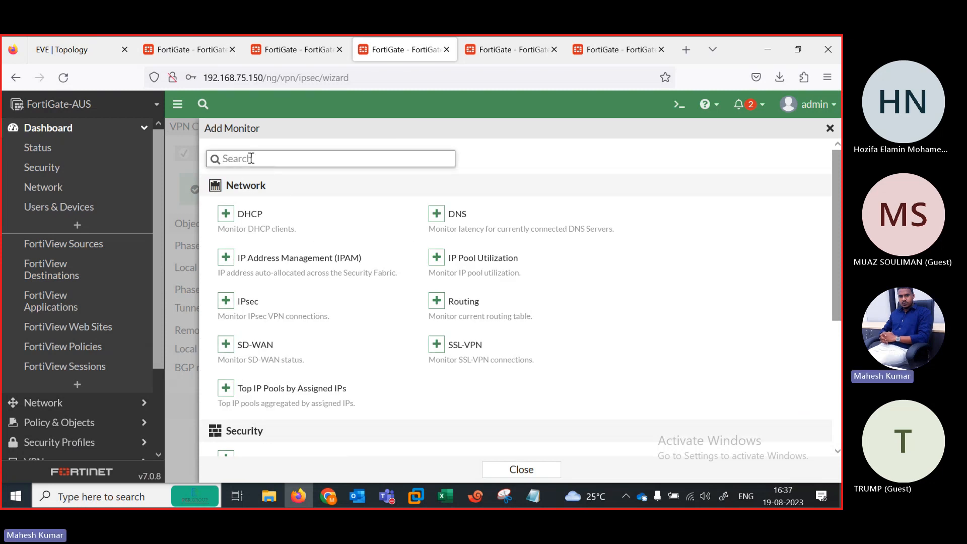
{"action": "type", "text": "IPSE"}
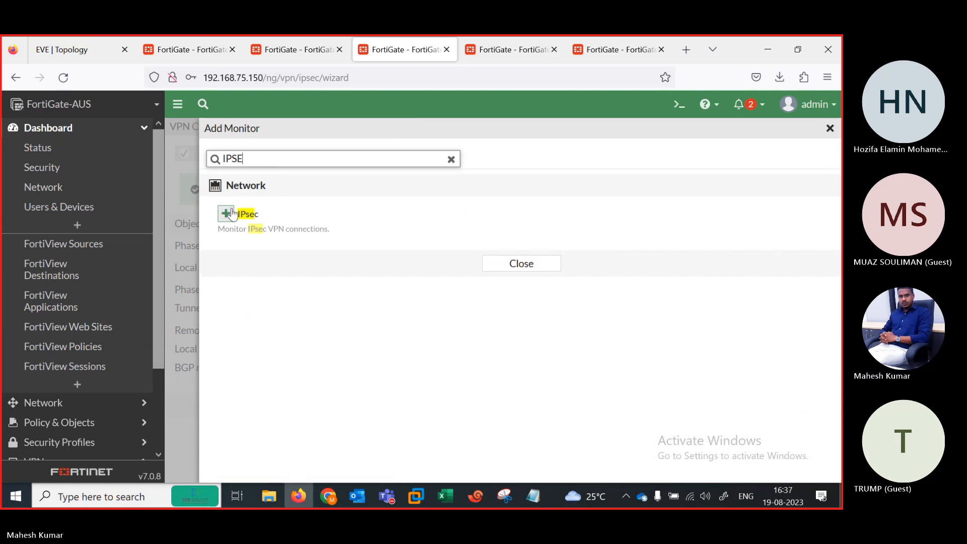
{"action": "left_click", "coordinate": [230, 215]}
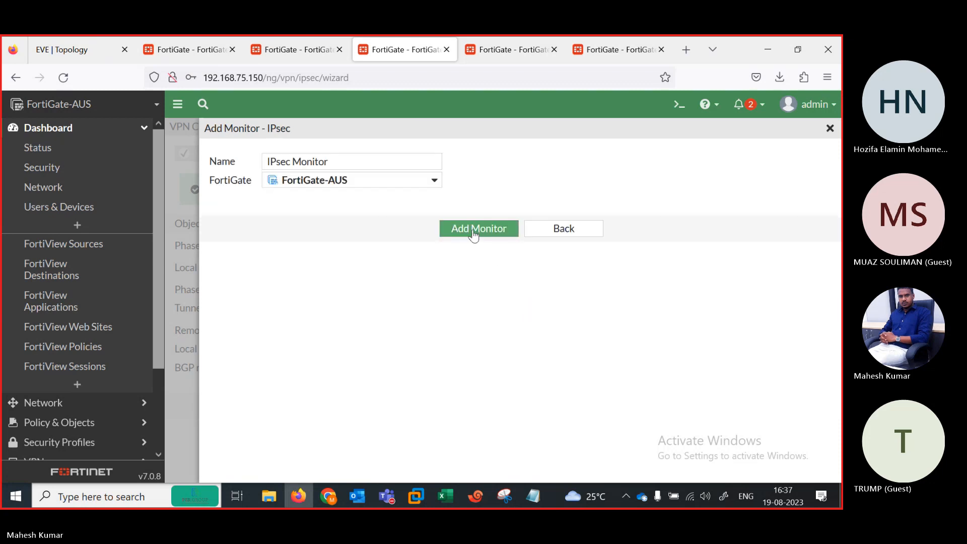
{"action": "left_click", "coordinate": [473, 230]}
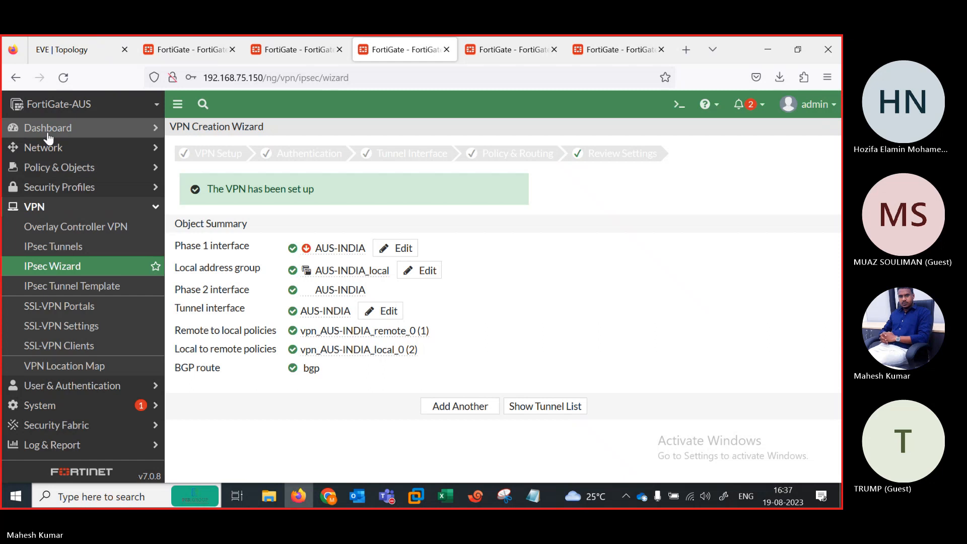
Step: Open the IPsec Monitor and select the AUS-INDIA tunnel, up to 101.1.1.100
{"action": "left_click", "coordinate": [48, 131]}
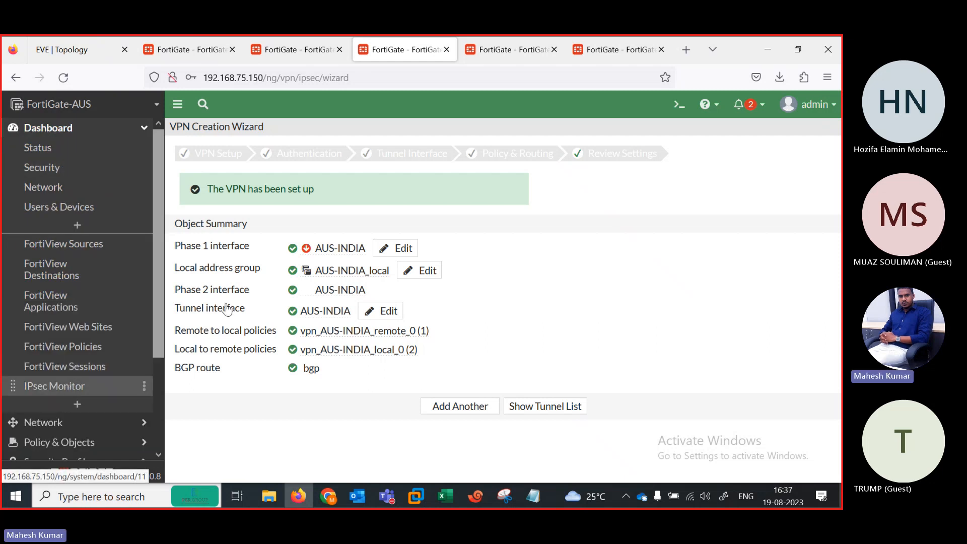
{"action": "left_click", "coordinate": [78, 386]}
{"action": "left_click", "coordinate": [357, 245]}
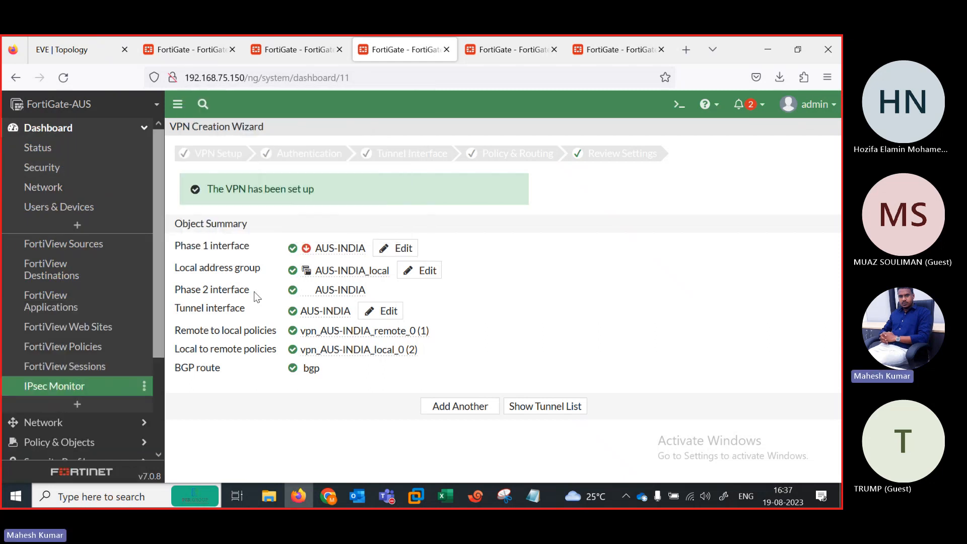
{"action": "left_click", "coordinate": [81, 386]}
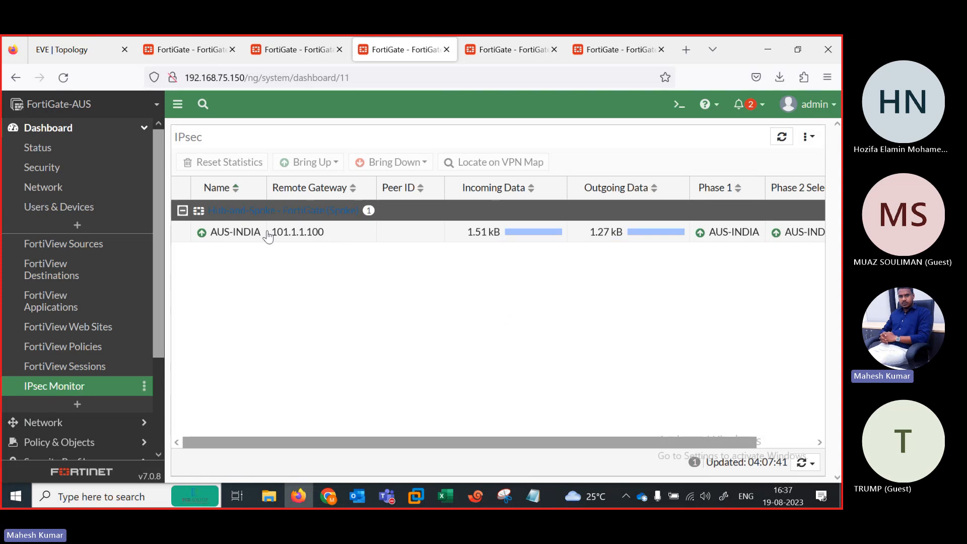
{"action": "left_click", "coordinate": [267, 235]}
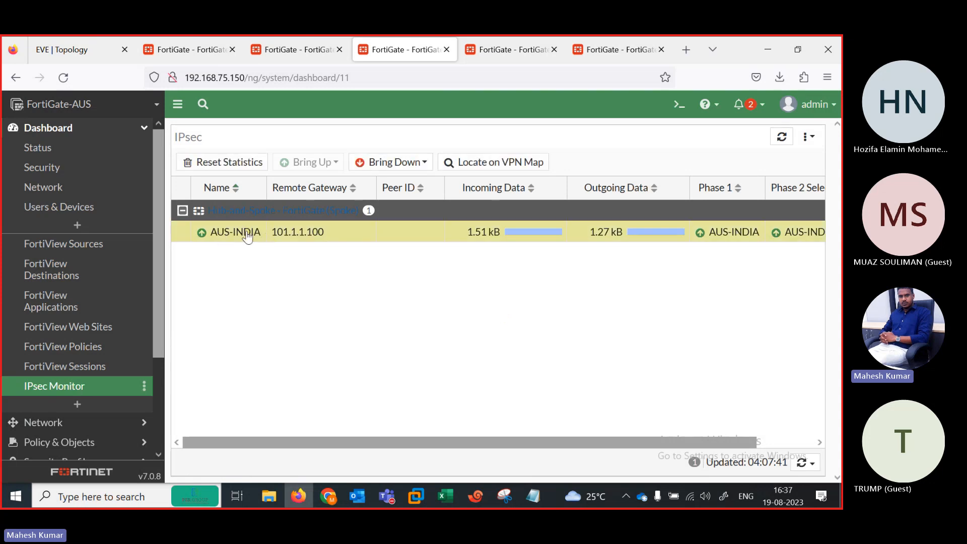
Step: On FortiGate-PAK, add the IPsec monitor via 'IPSE' search and open it to see PAK-INDIA up
{"action": "left_click", "coordinate": [296, 48]}
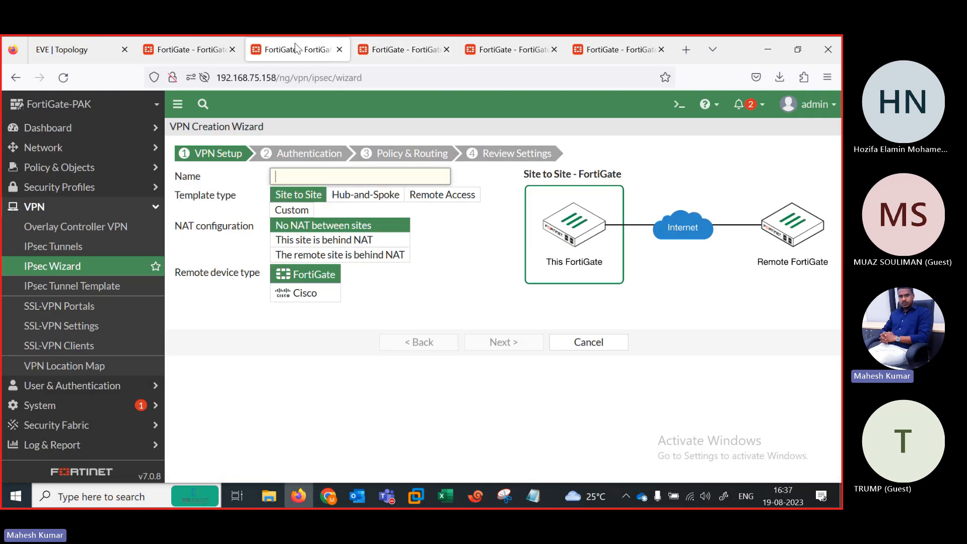
{"action": "left_click", "coordinate": [76, 127]}
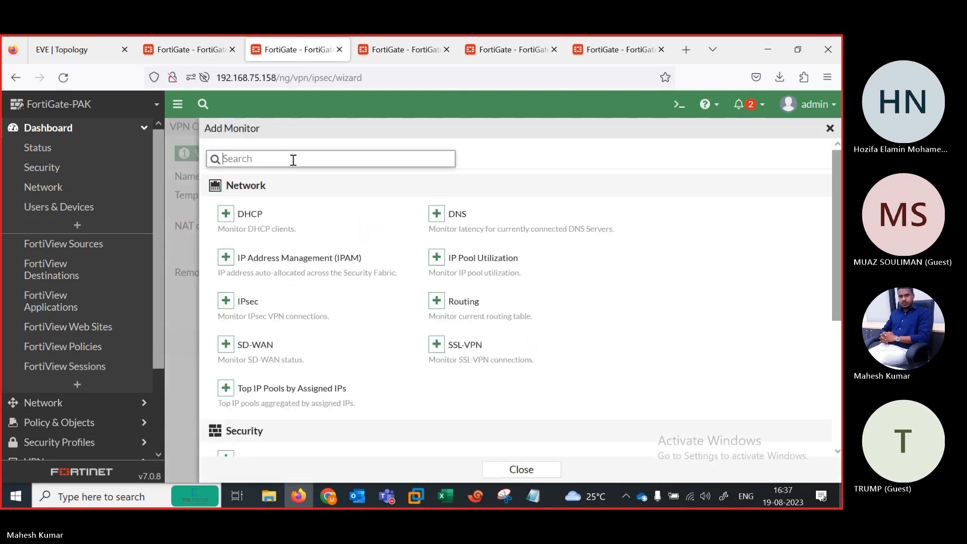
{"action": "type", "text": "IPSEC"}
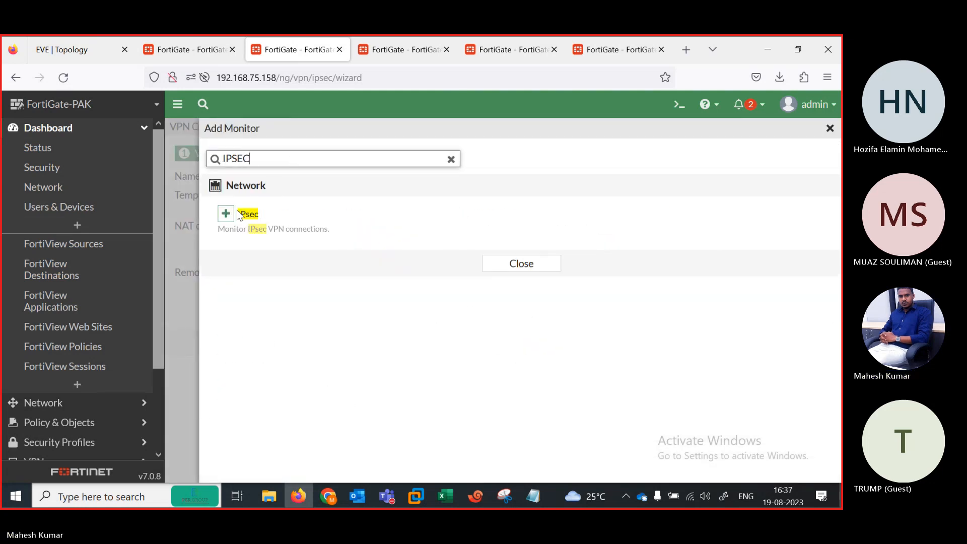
{"action": "left_click", "coordinate": [287, 216]}
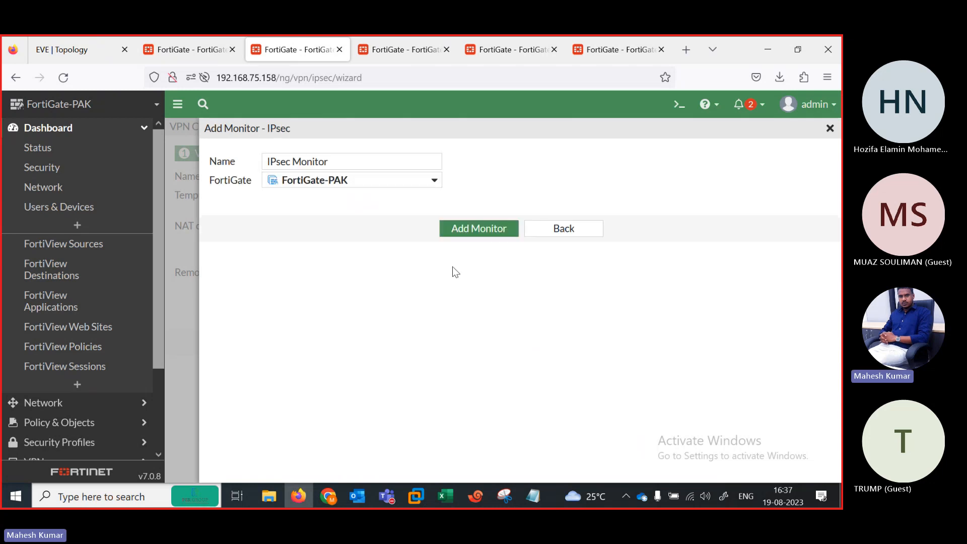
{"action": "left_click", "coordinate": [462, 233]}
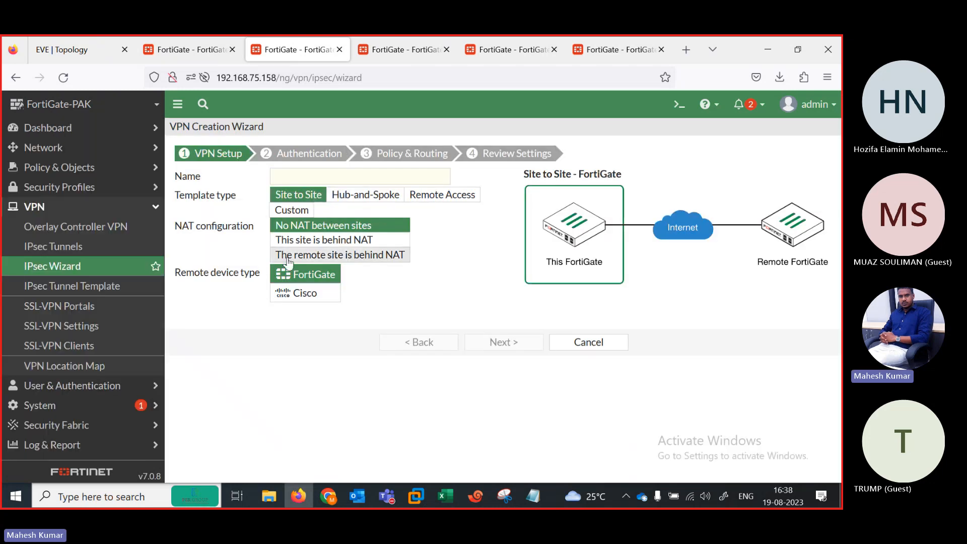
{"action": "left_click", "coordinate": [108, 130]}
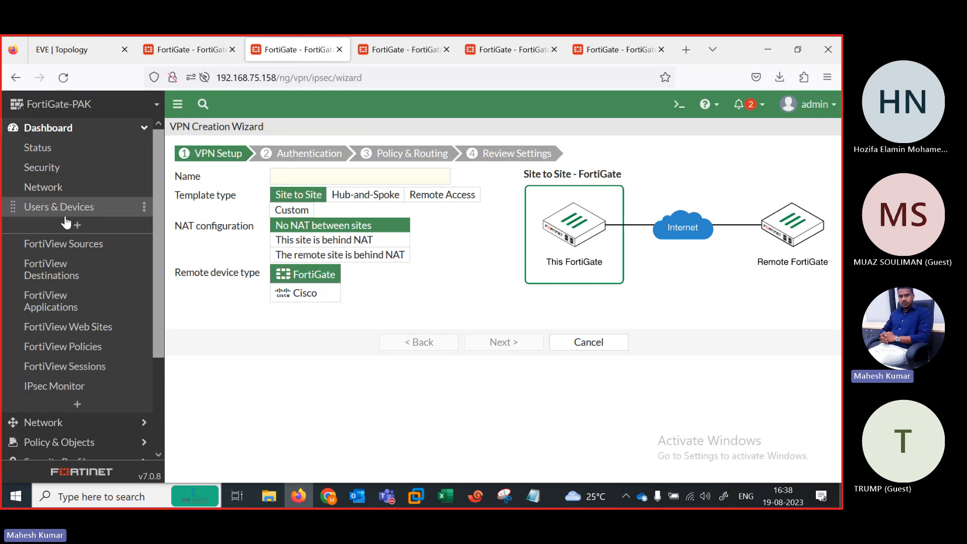
{"action": "left_click", "coordinate": [79, 388]}
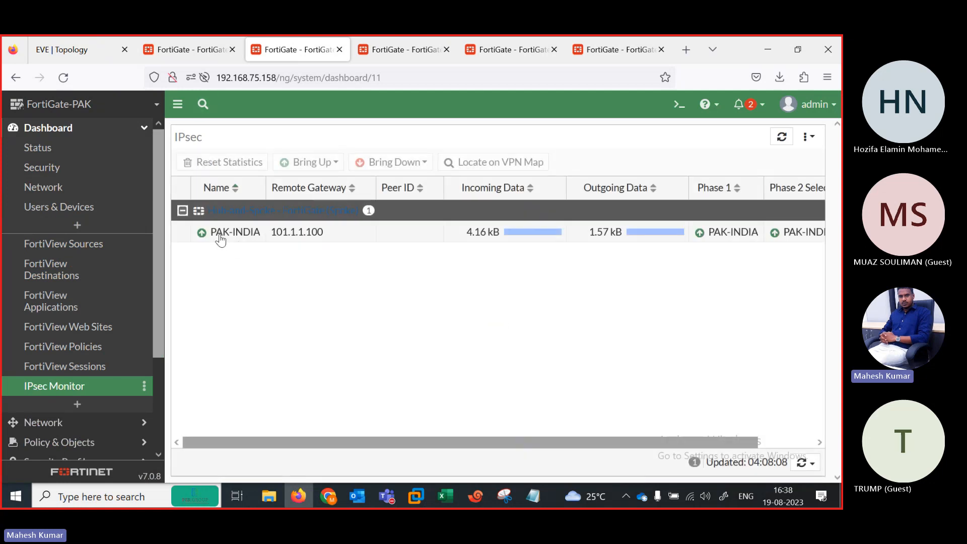
Step: On FortiGate-ENG, search 'IPSE' in Add Monitor and add the IPsec monitor to the dashboard
{"action": "left_click", "coordinate": [524, 55]}
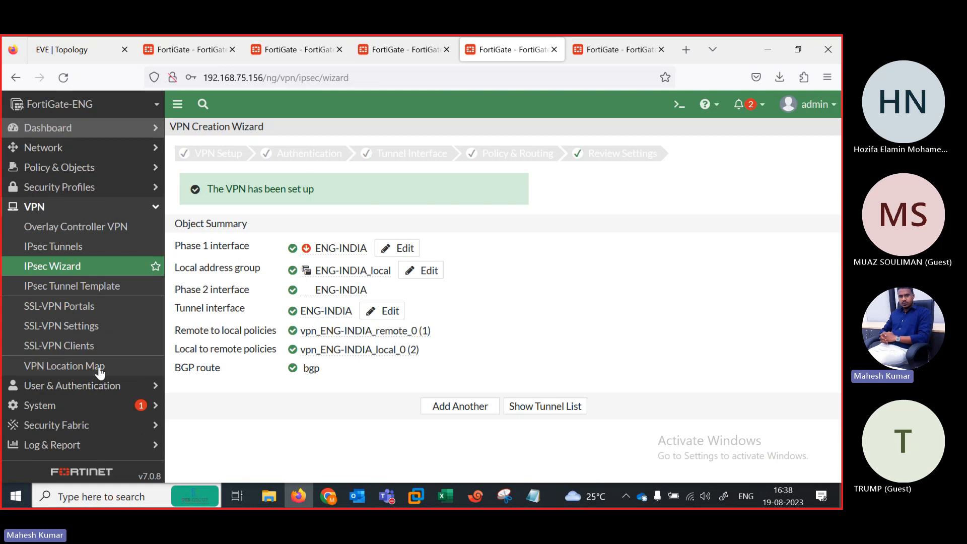
{"action": "left_click", "coordinate": [76, 384]}
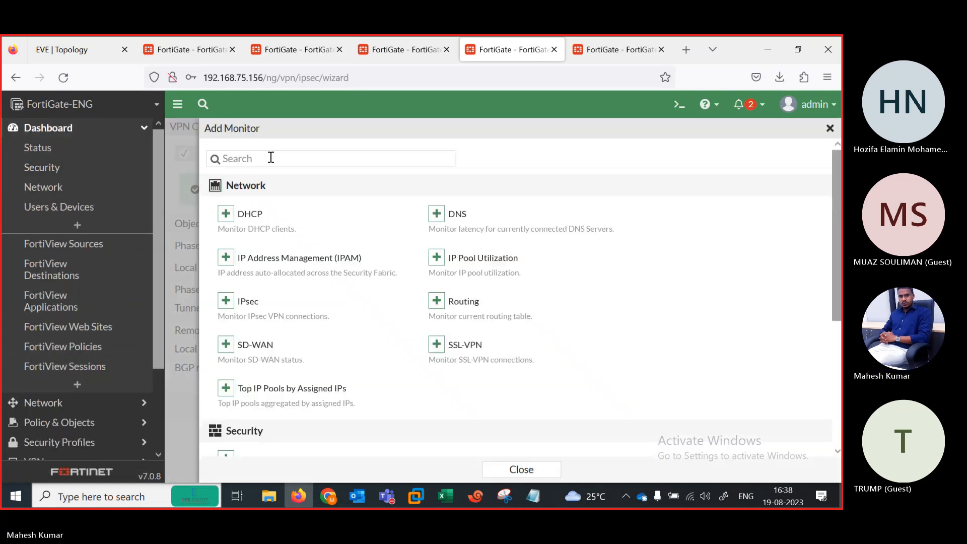
{"action": "left_click", "coordinate": [273, 158]}
{"action": "type", "text": "IPSE"}
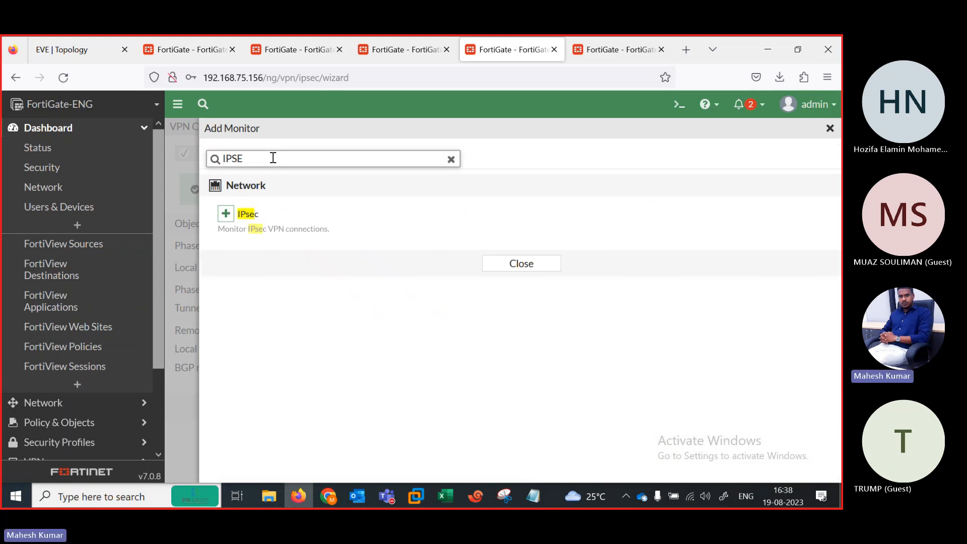
{"action": "left_click", "coordinate": [226, 216]}
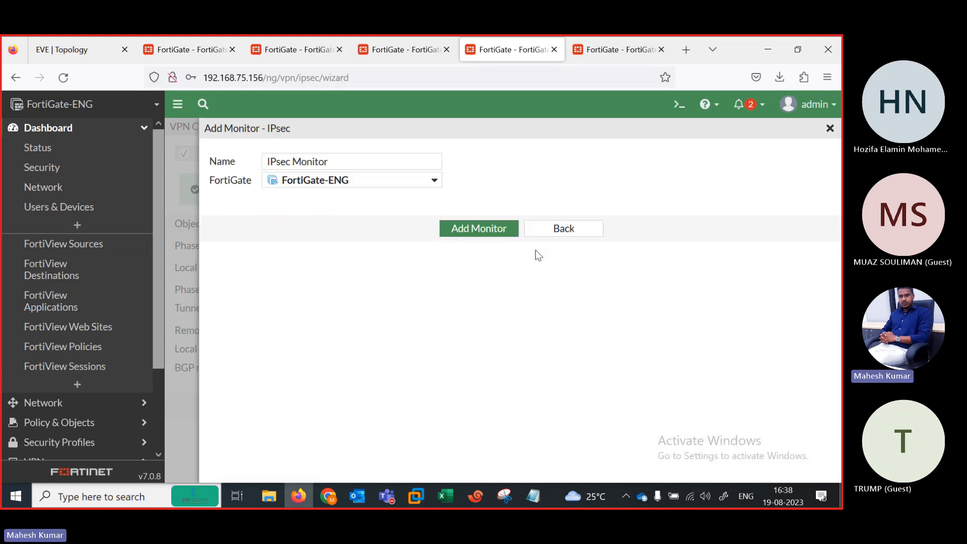
{"action": "left_click", "coordinate": [488, 229]}
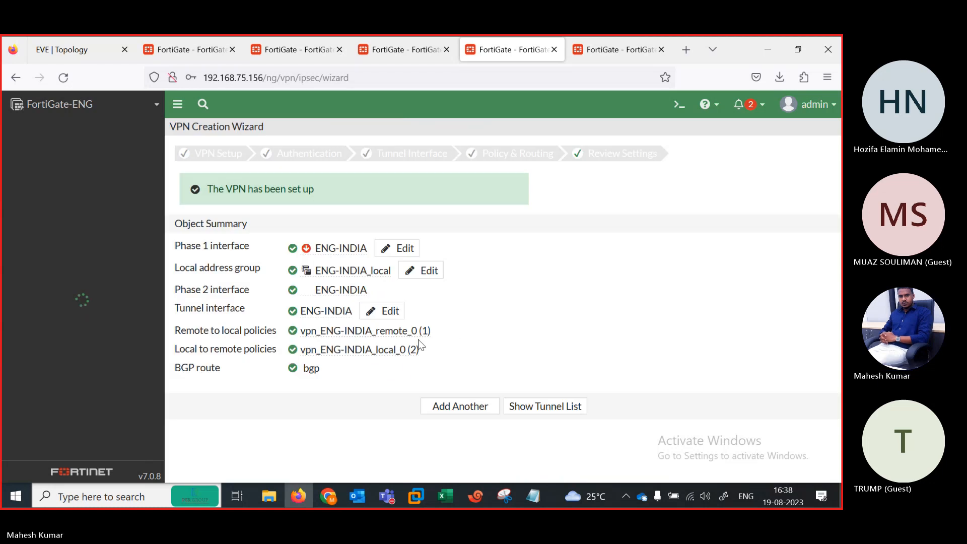
Step: Open the ENG IPsec Monitor showing the ENG-INDIA tunnel up to 101.1.1.100
{"action": "left_click", "coordinate": [620, 47]}
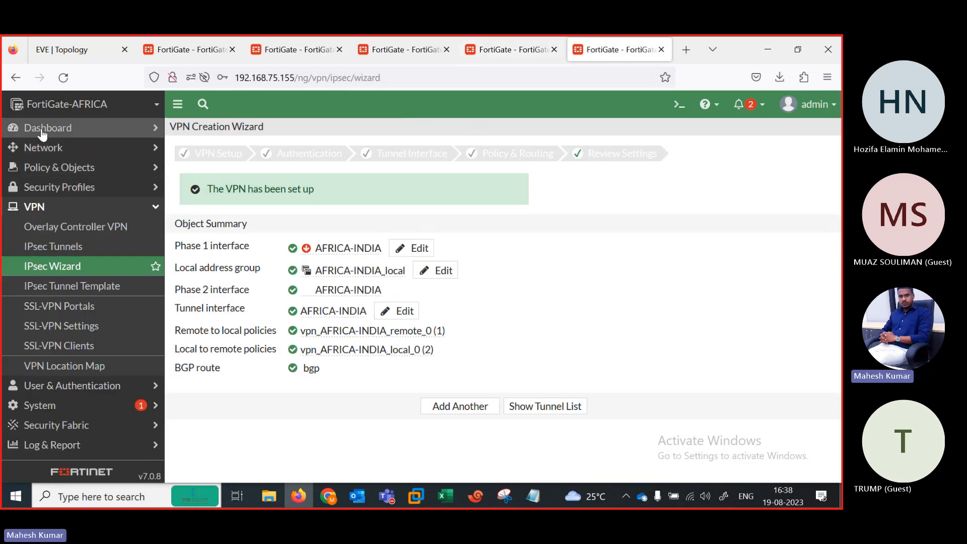
{"action": "left_click", "coordinate": [501, 48]}
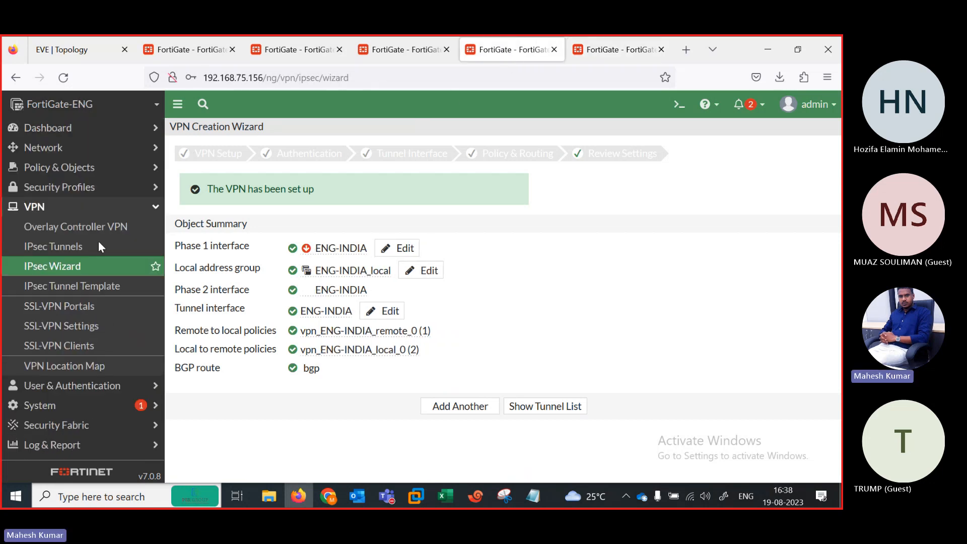
{"action": "left_click", "coordinate": [53, 132]}
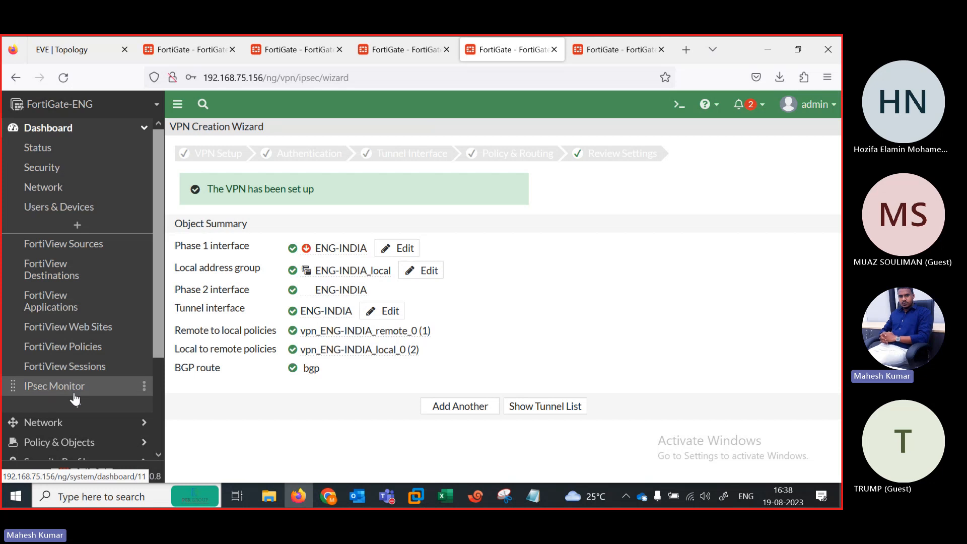
{"action": "left_click", "coordinate": [56, 386]}
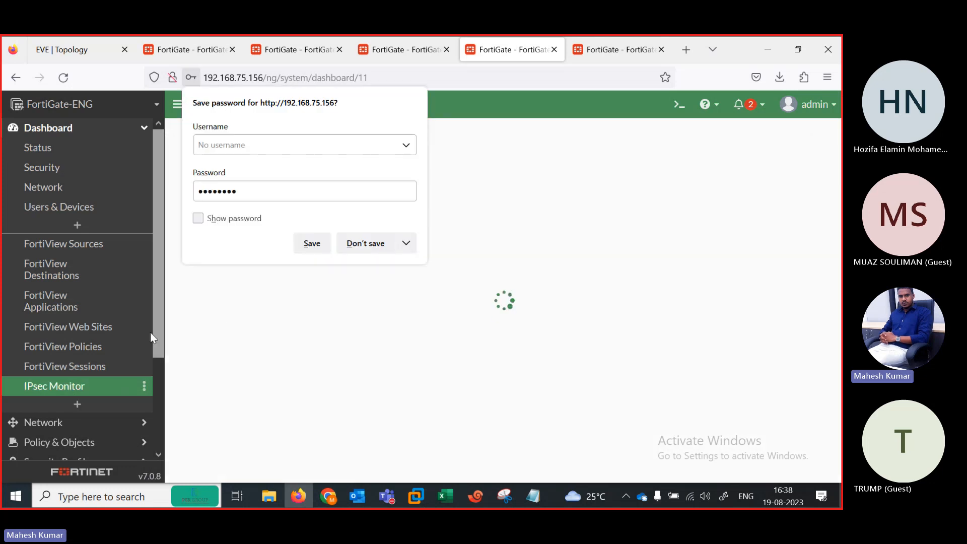
{"action": "left_click", "coordinate": [365, 244]}
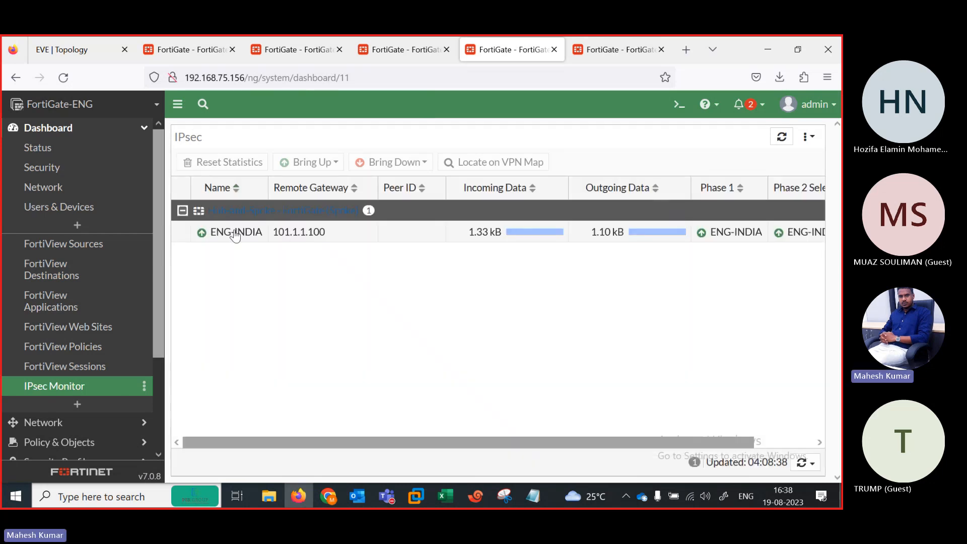
Step: On FortiGate-AFRICA, search 'IPSE' in Add Monitor and add the IPsec monitor
{"action": "left_click", "coordinate": [631, 46]}
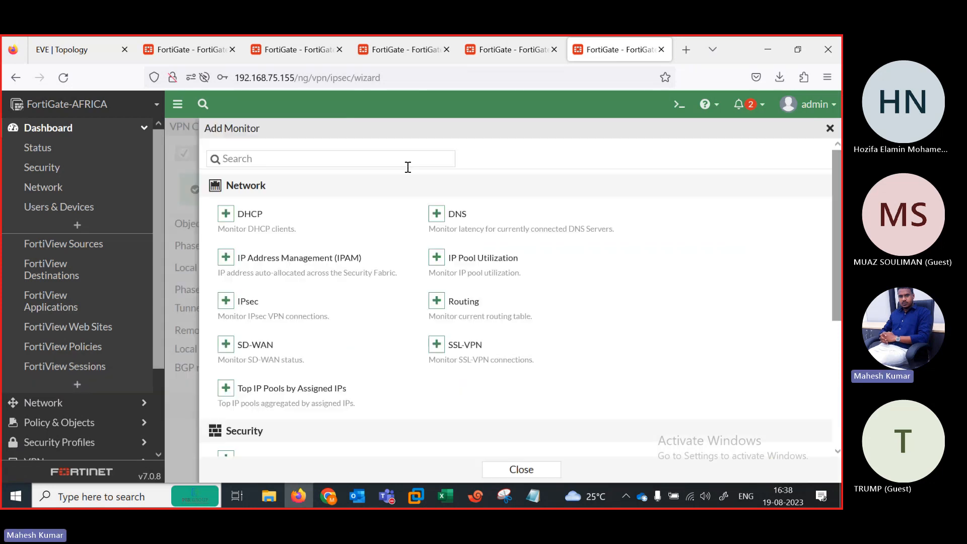
{"action": "left_click", "coordinate": [335, 159]}
{"action": "type", "text": "IPSE"}
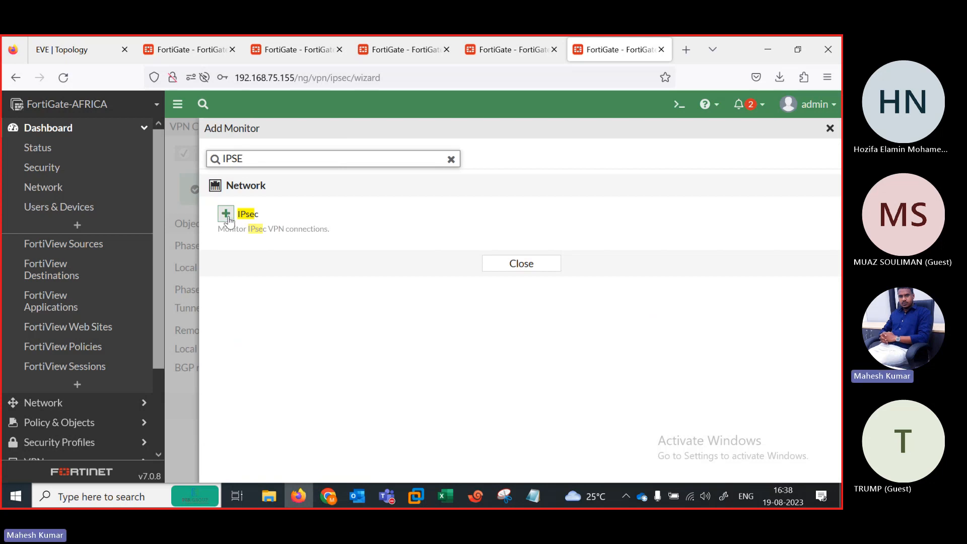
{"action": "left_click", "coordinate": [227, 215]}
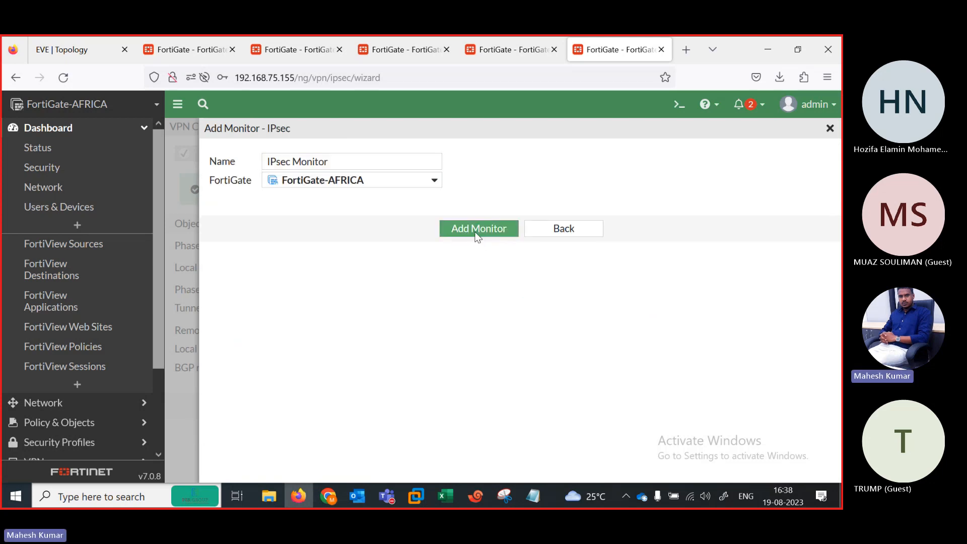
{"action": "left_click", "coordinate": [478, 231]}
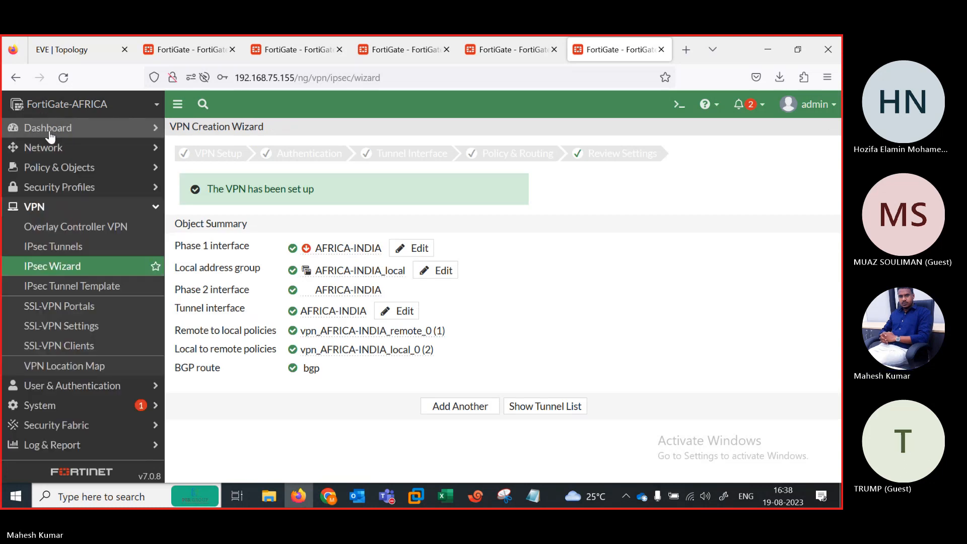
Step: Open the AFRICA IPsec Monitor and select the AFRICA-INDIA tunnel, up to 101.1.1.100
{"action": "left_click", "coordinate": [75, 129]}
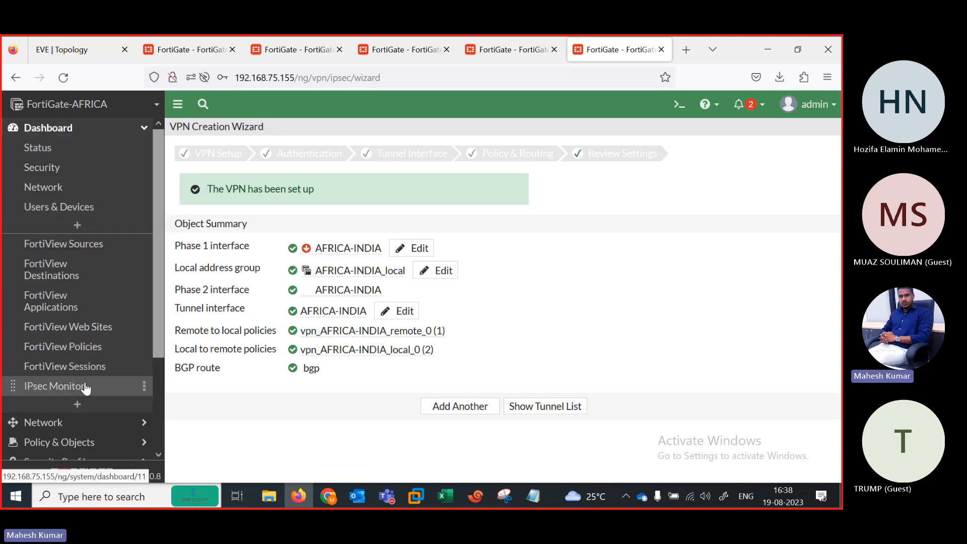
{"action": "left_click", "coordinate": [84, 386]}
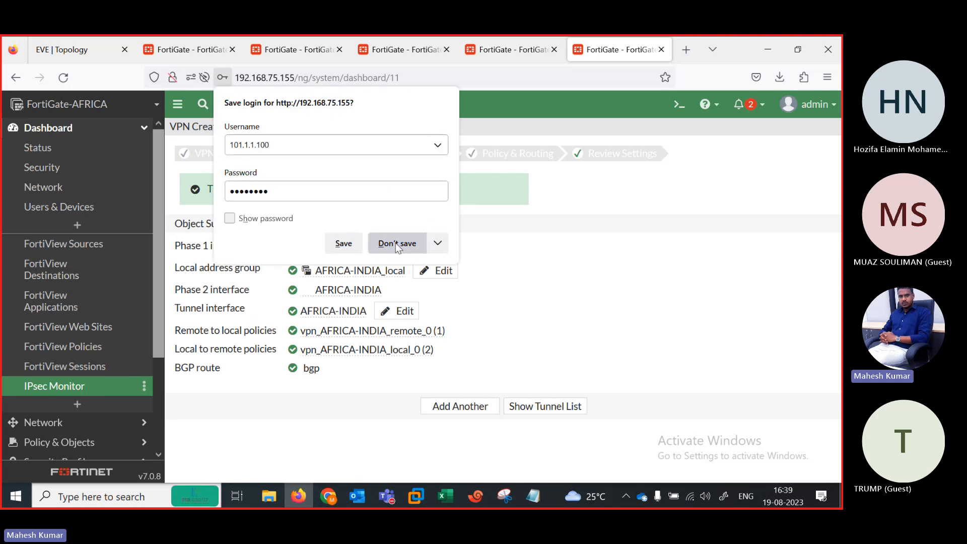
{"action": "left_click", "coordinate": [395, 243]}
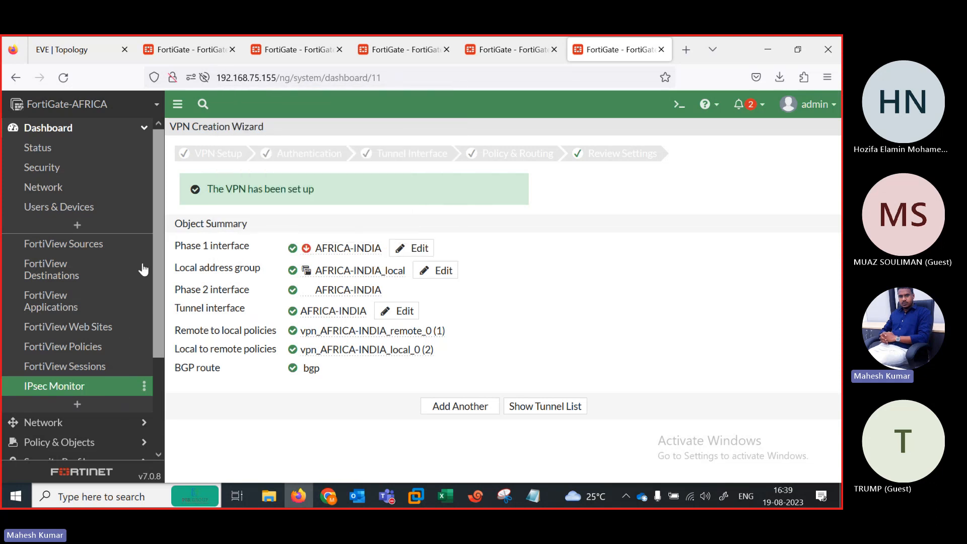
{"action": "left_click", "coordinate": [80, 392]}
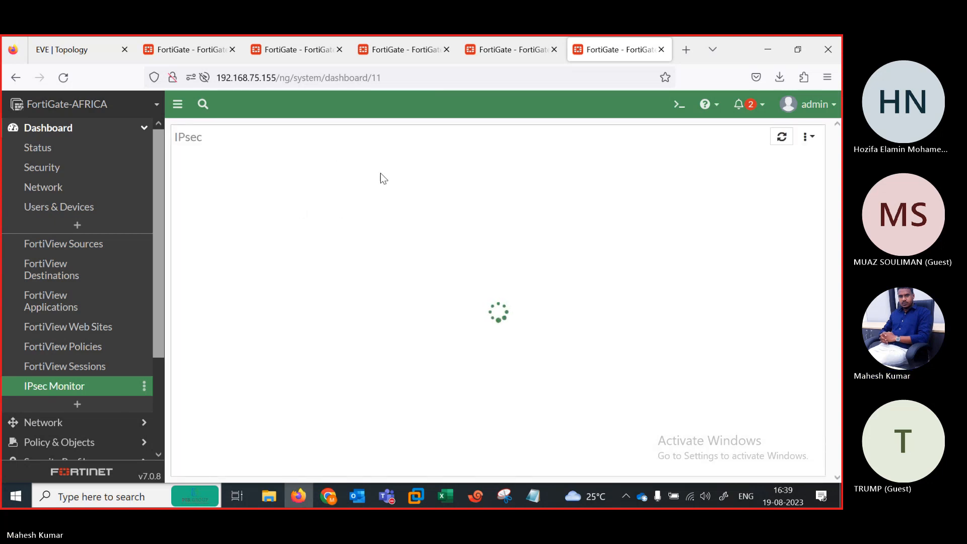
{"action": "left_click", "coordinate": [250, 237]}
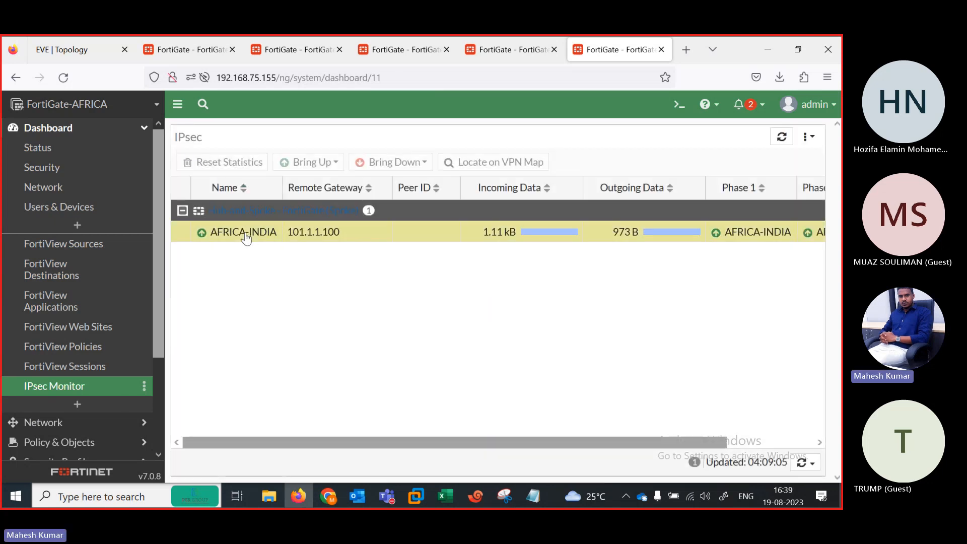
{"action": "left_click", "coordinate": [79, 49]}
Step: On the INDIA hub, list IPsec Tunnels showing INDIA-HO with 4 dialup connections and select inactive INDIAHO
{"action": "left_click", "coordinate": [205, 52]}
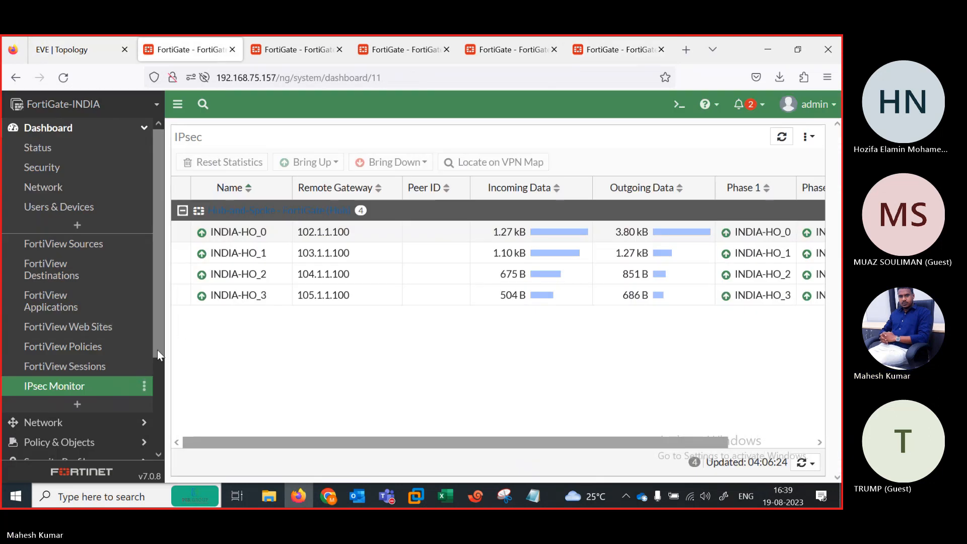
{"action": "scroll", "coordinate": [155, 340], "scroll_direction": "down", "scroll_amount": 3}
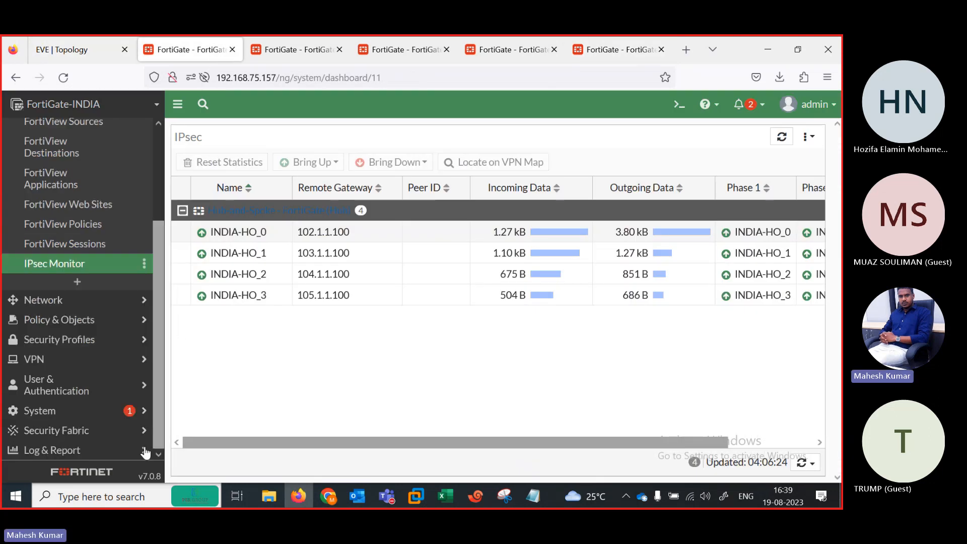
{"action": "left_click", "coordinate": [53, 359]}
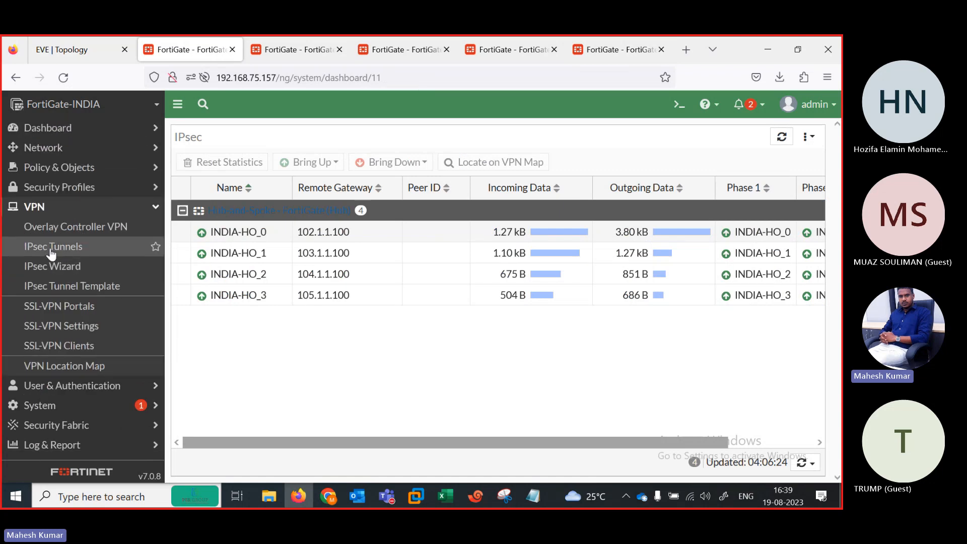
{"action": "left_click", "coordinate": [52, 247]}
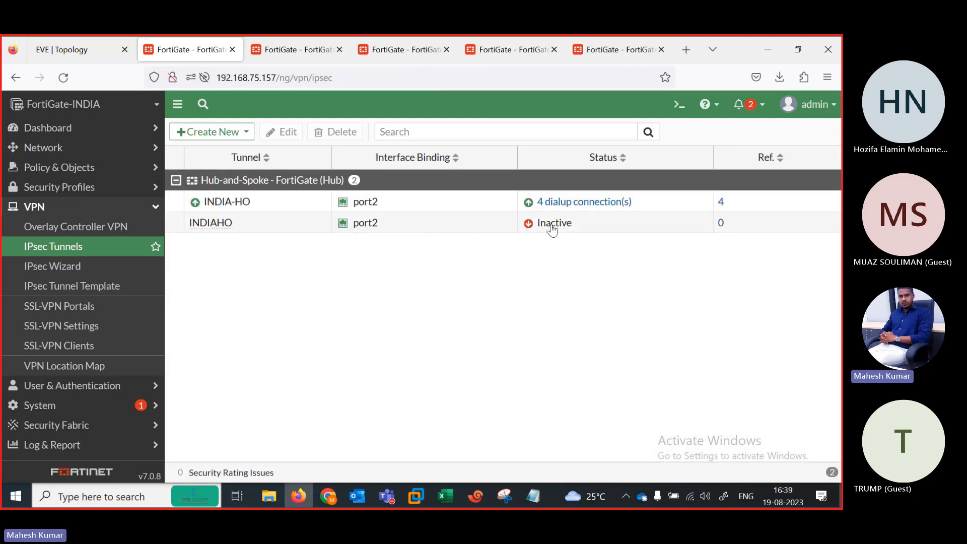
{"action": "left_click", "coordinate": [468, 224]}
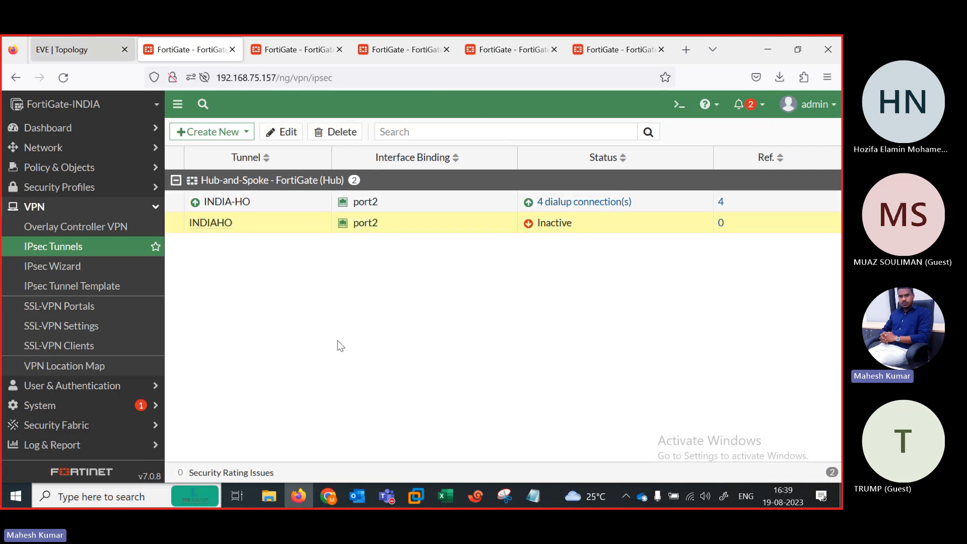
{"action": "key", "text": "ctrl+shift+Tab"}
{"action": "left_click", "coordinate": [476, 498]}
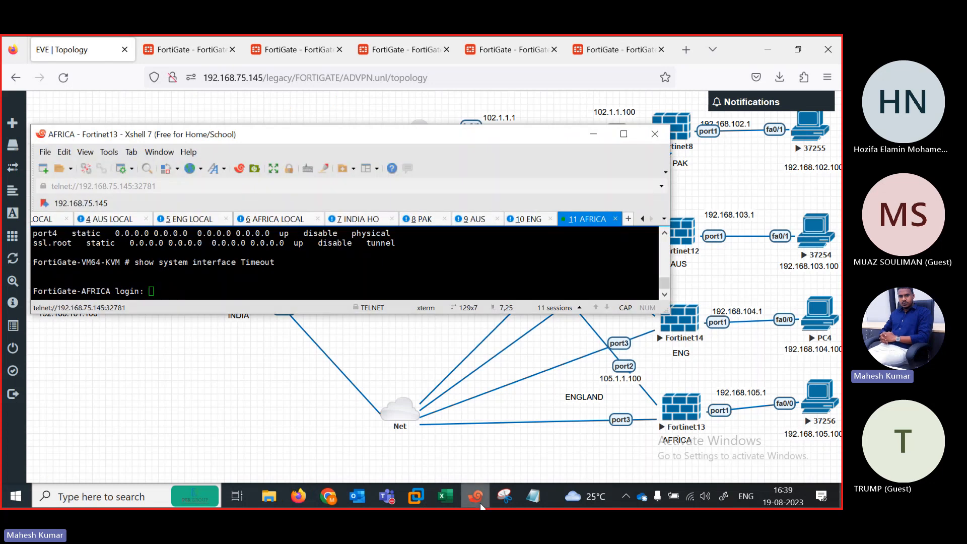
Step: Log into the FortiGate-AFRICA console with the admin account
{"action": "left_click", "coordinate": [475, 497]}
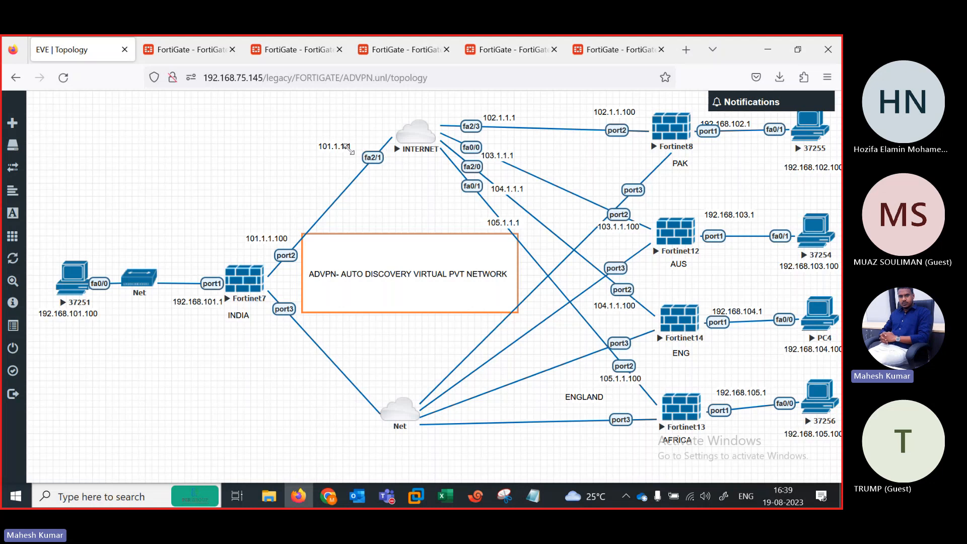
{"action": "key", "text": "alt+Tab"}
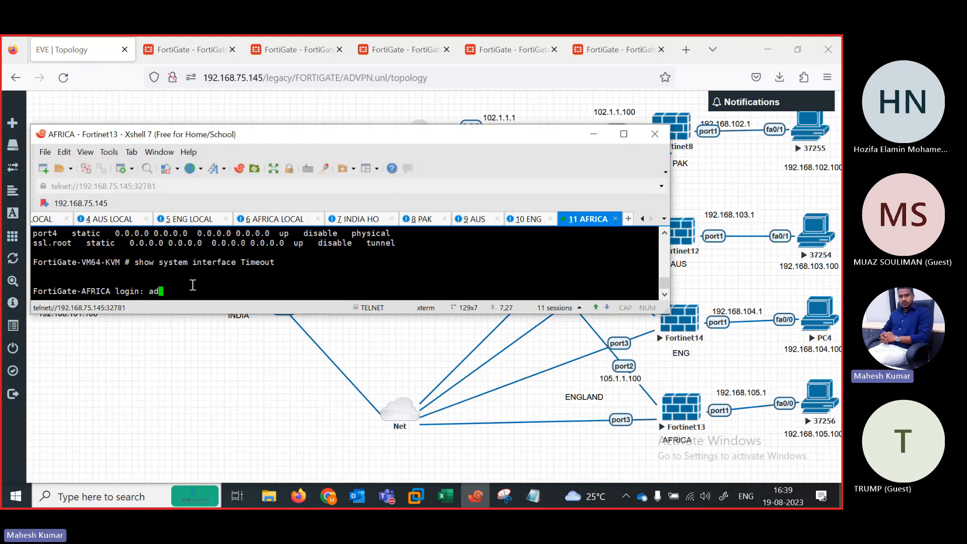
{"action": "type", "text": "admin"}
{"action": "key", "text": "Return"}
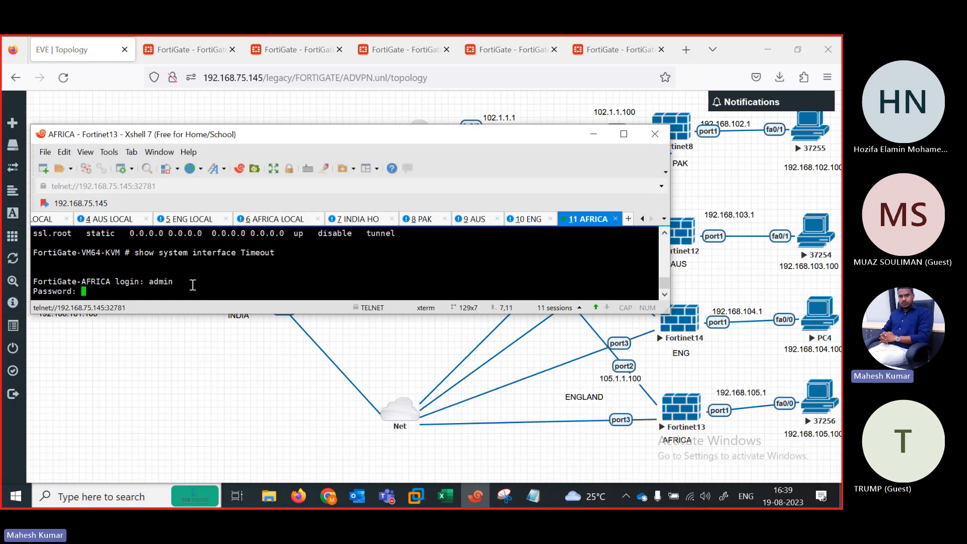
{"action": "key", "text": "Return"}
Step: Switch to the INDIA HO session in Xshell and log in with the admin account
{"action": "left_click", "coordinate": [52, 220]}
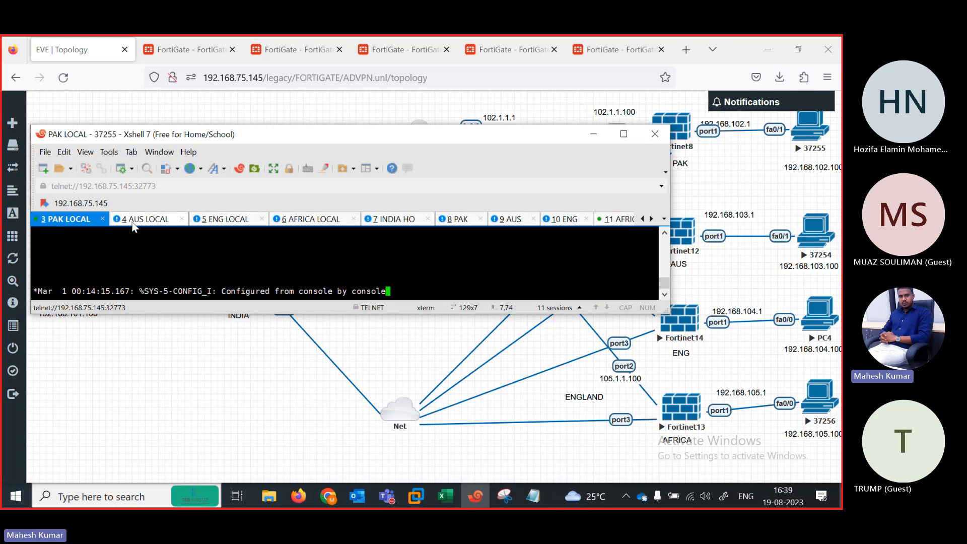
{"action": "left_click", "coordinate": [393, 219]}
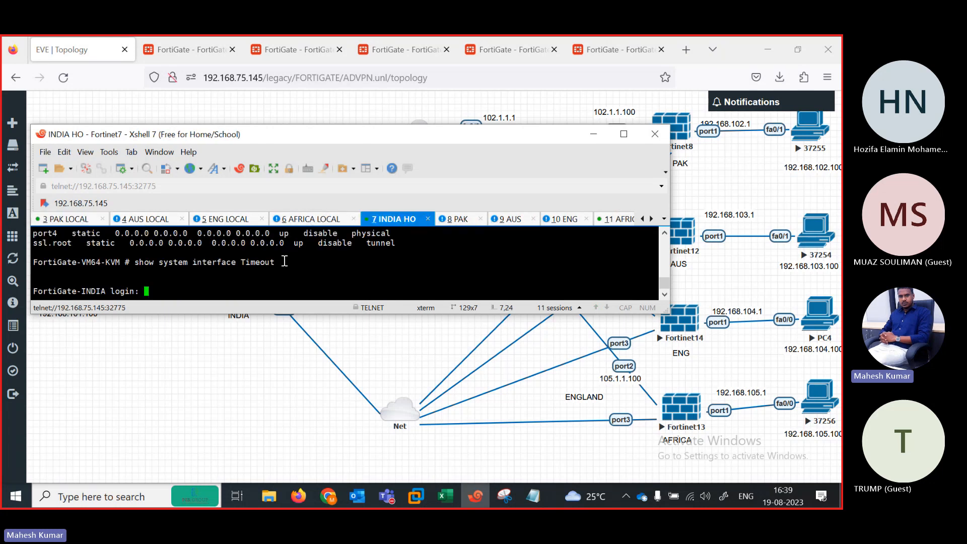
{"action": "key", "text": "Return"}
{"action": "key", "text": "Return"}
{"action": "key", "text": "Return"}
{"action": "type", "text": "admin"}
{"action": "key", "text": "Return"}
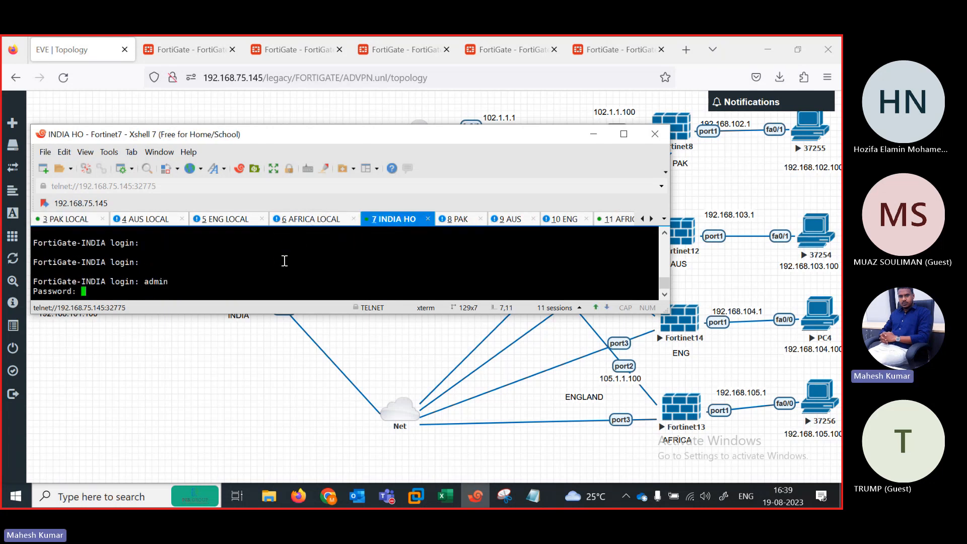
{"action": "key", "text": "Return"}
Step: Ping the PAK and AUS sites: 192.168.102.1, 192.168.102.100, 192.168.103.1 and 192.168.103.100
{"action": "type", "text": "execute p"}
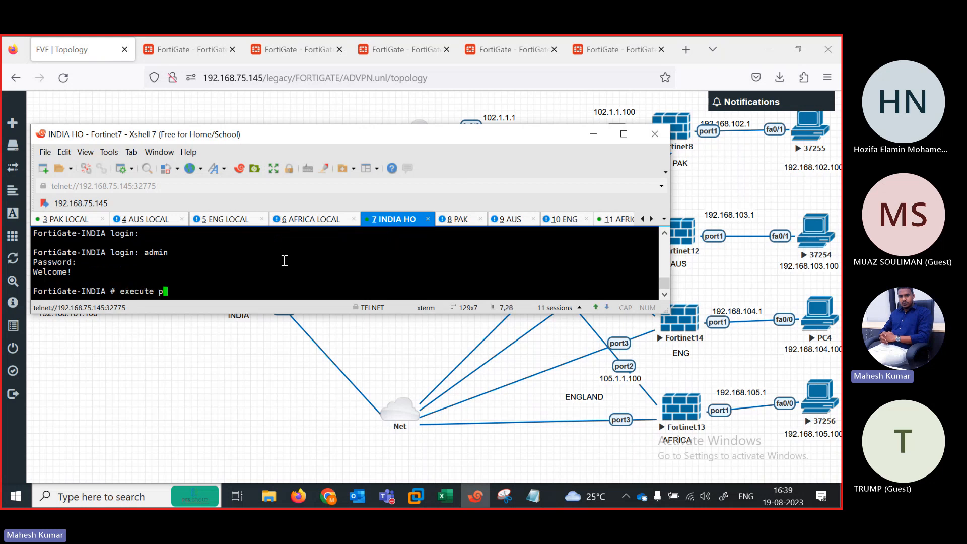
{"action": "type", "text": "ing 192.168.102.1"}
{"action": "key", "text": "Return"}
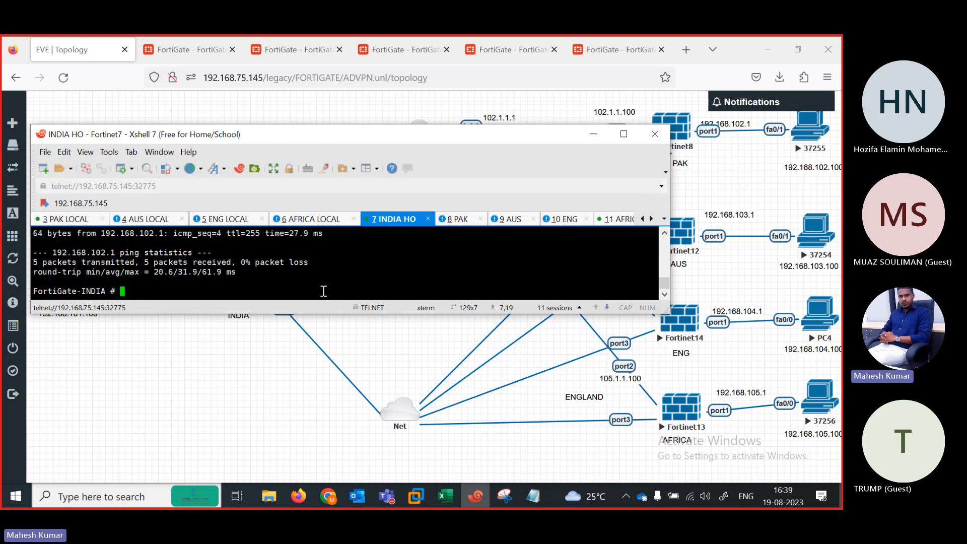
{"action": "key", "text": "Up"}
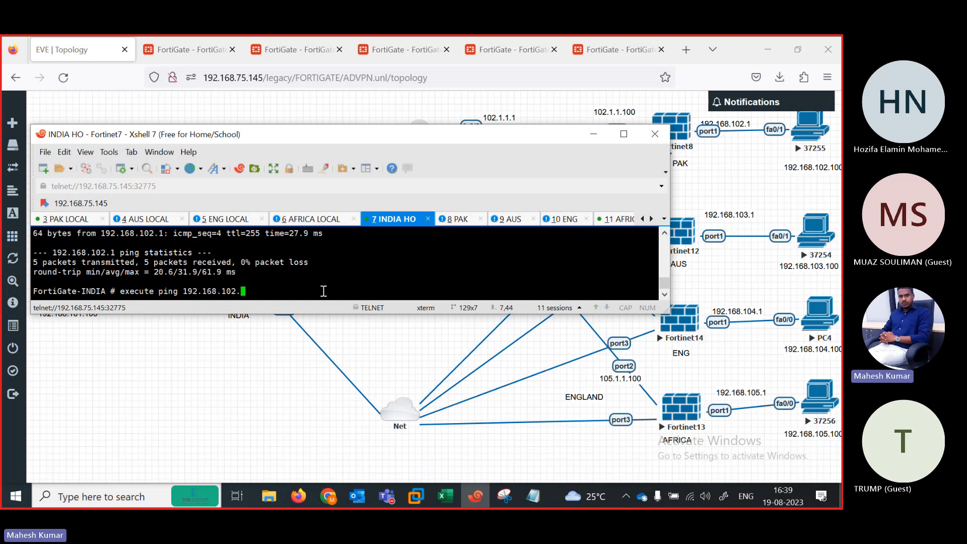
{"action": "type", "text": "100"}
{"action": "key", "text": "Return"}
{"action": "key", "text": "ctrl+c"}
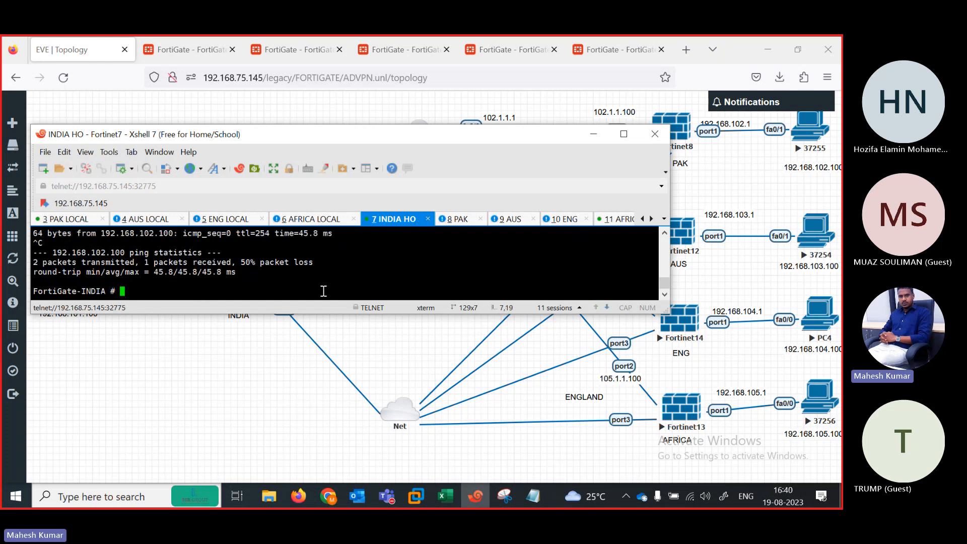
{"action": "key", "text": "Up"}
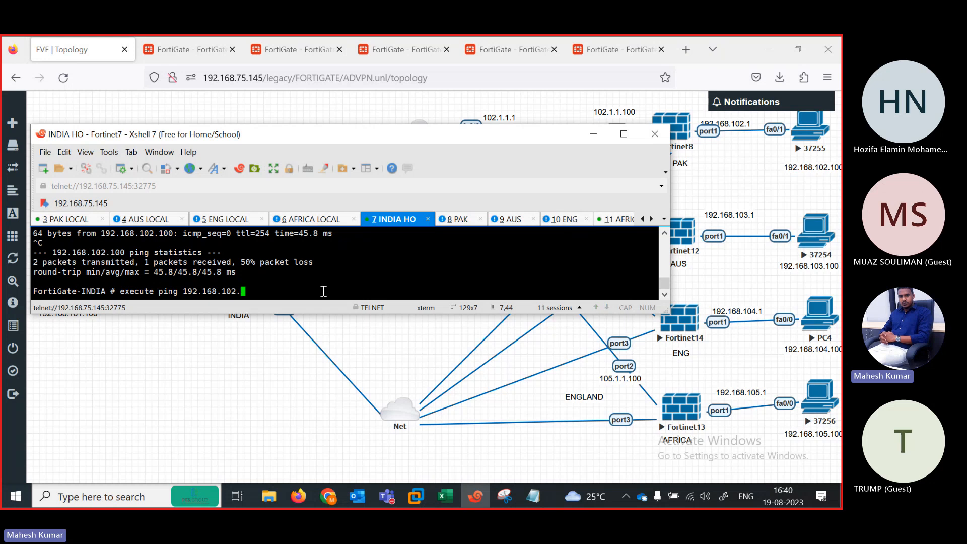
{"action": "key", "text": "BackSpace"}
{"action": "key", "text": "BackSpace"}
{"action": "type", "text": "3.1"}
{"action": "key", "text": "Return"}
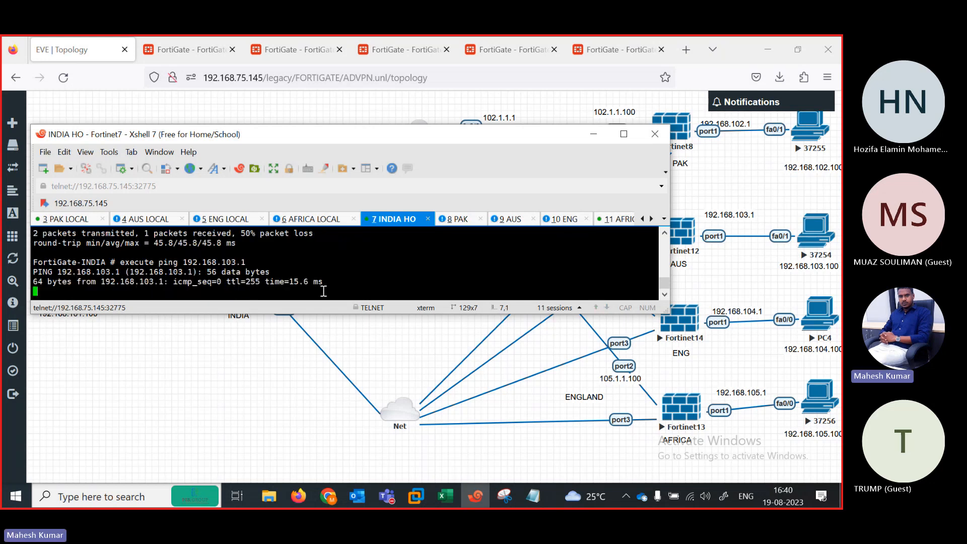
{"action": "key", "text": "ctrl+c"}
{"action": "key", "text": "Up"}
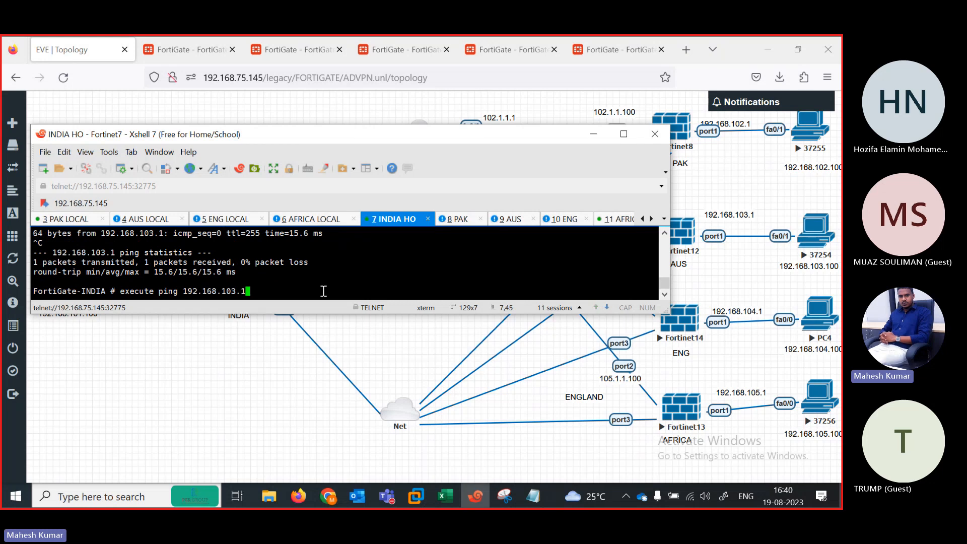
{"action": "type", "text": "00"}
{"action": "key", "text": "Return"}
{"action": "key", "text": "ctrl+c"}
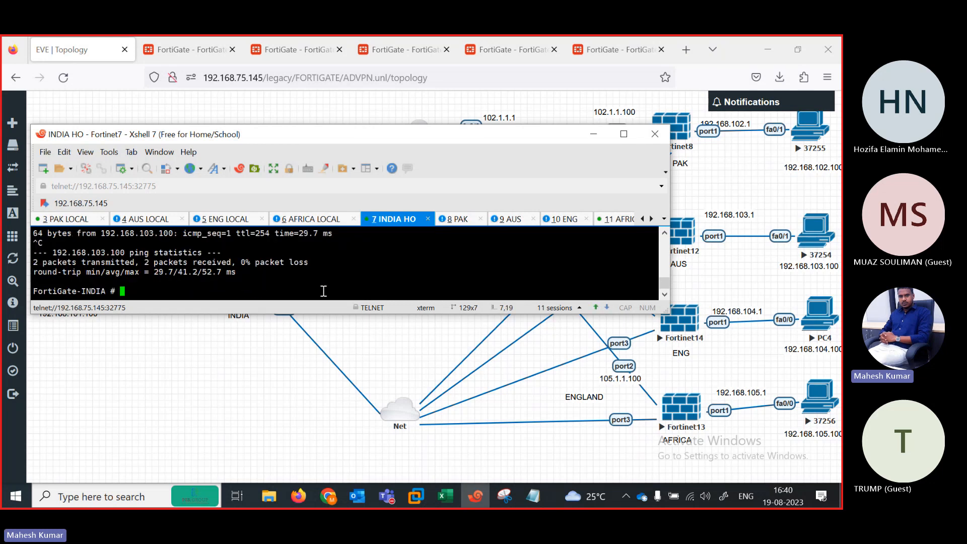
Step: Ping the ENG and AFRICA sites: 192.168.104.1, 192.168.104.100, 192.168.105.1 and 192.168.105.100
{"action": "key", "text": "Up"}
{"action": "key", "text": "BackSpace"}
{"action": "key", "text": "BackSpace"}
{"action": "key", "text": "BackSpace"}
{"action": "key", "text": "BackSpace"}
{"action": "key", "text": "BackSpace"}
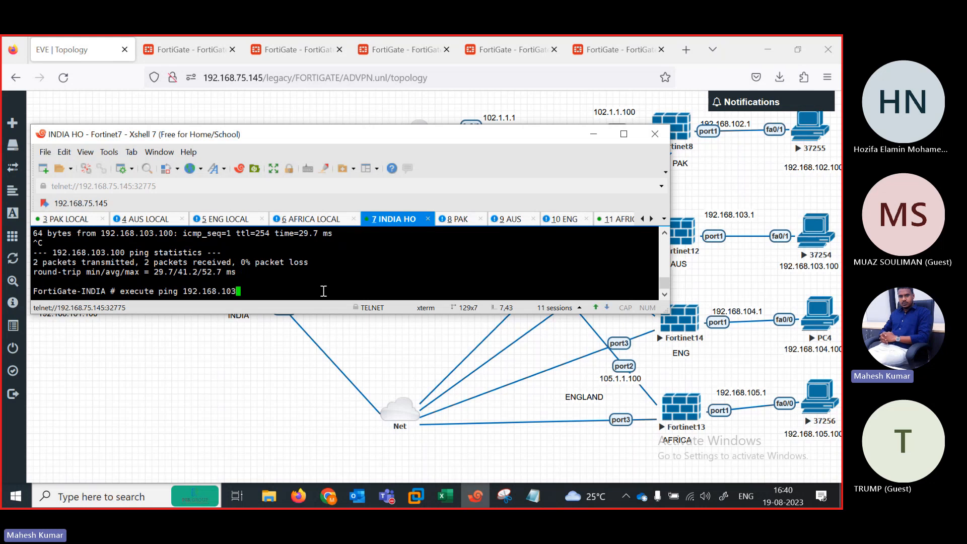
{"action": "type", "text": "4.1"}
{"action": "key", "text": "Return"}
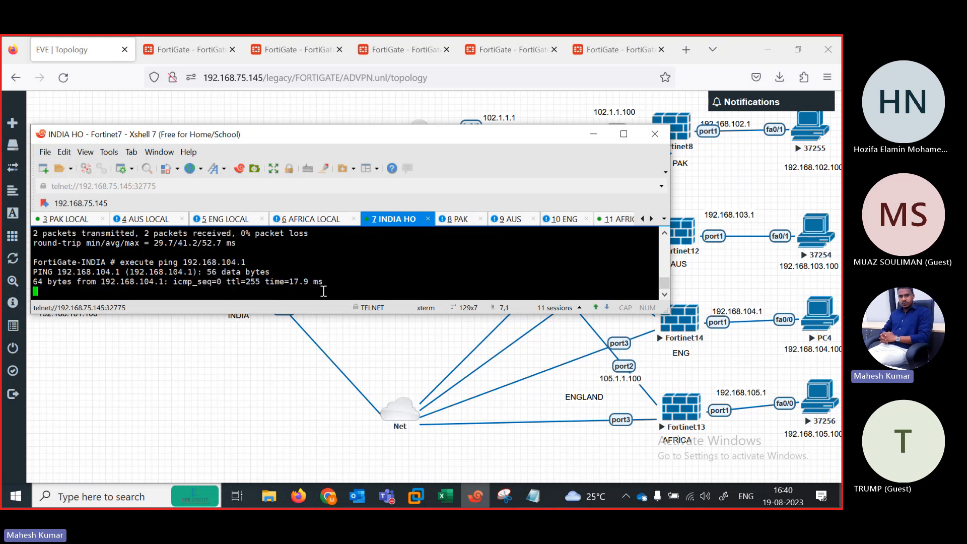
{"action": "key", "text": "ctrl+c"}
{"action": "key", "text": "Up"}
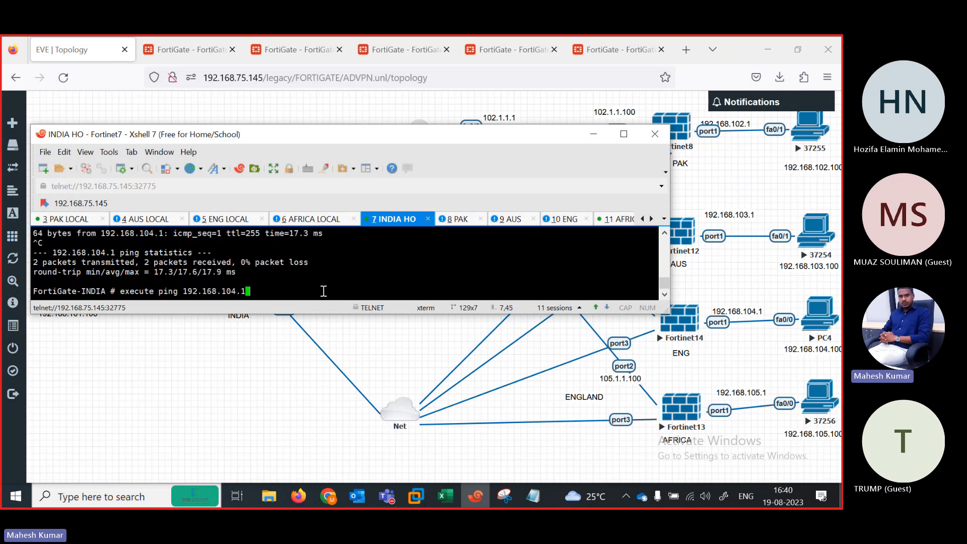
{"action": "type", "text": "00"}
{"action": "key", "text": "Return"}
{"action": "key", "text": "ctrl+c"}
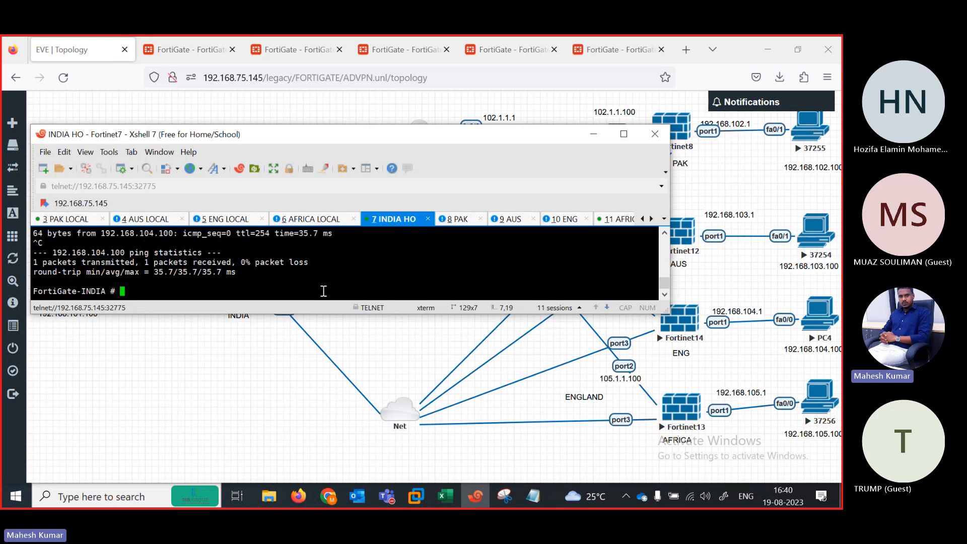
{"action": "key", "text": "Up"}
{"action": "key", "text": "BackSpace"}
{"action": "key", "text": "BackSpace"}
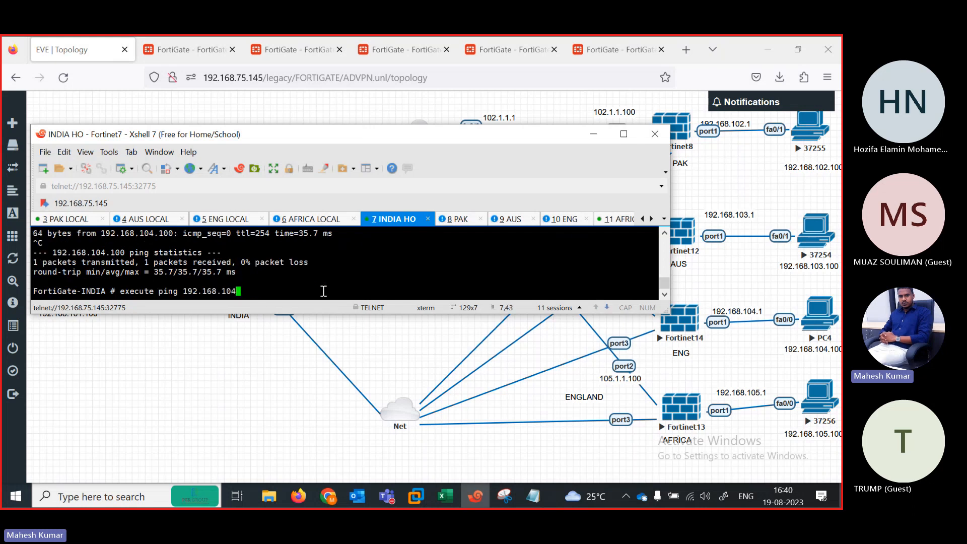
{"action": "key", "text": "Return"}
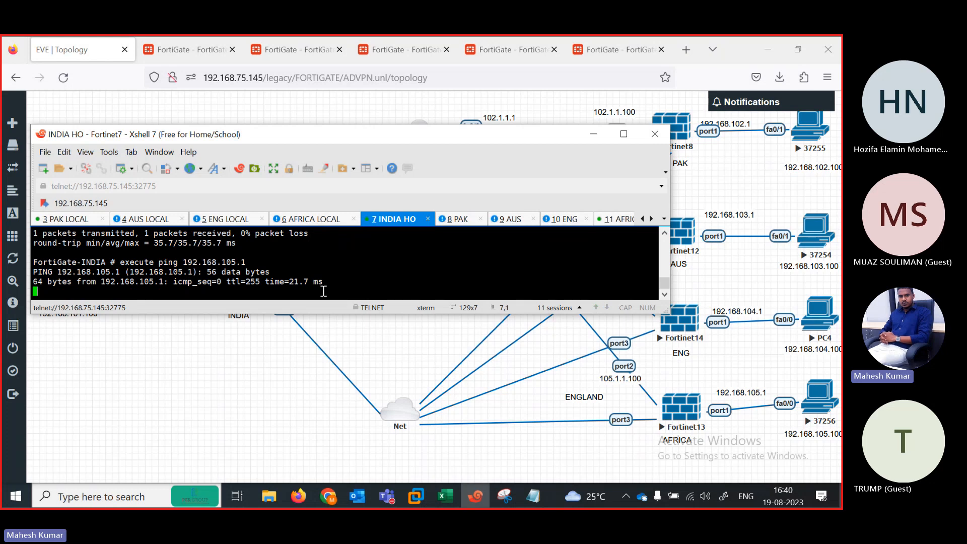
{"action": "key", "text": "ctrl+c"}
{"action": "key", "text": "Up"}
{"action": "key", "text": "BackSpace"}
{"action": "type", "text": "100"}
{"action": "key", "text": "Return"}
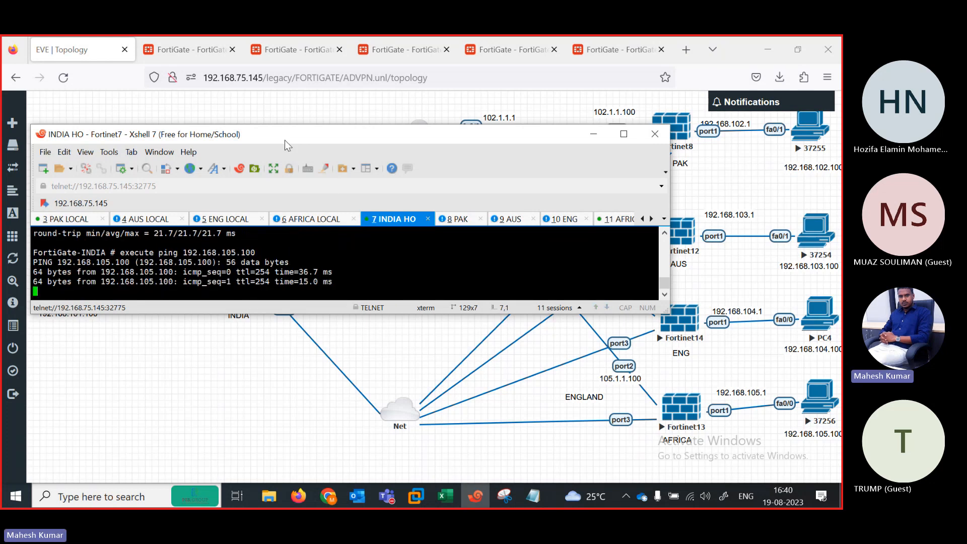
{"action": "left_click_drag", "start_coordinate": [285, 140], "coordinate": [282, 332]}
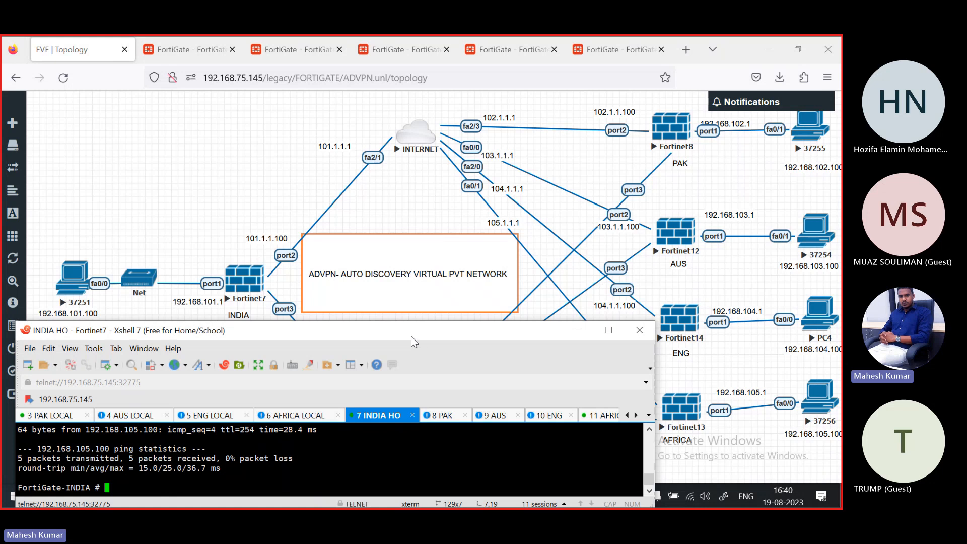
{"action": "left_click_drag", "start_coordinate": [412, 336], "coordinate": [566, 138]}
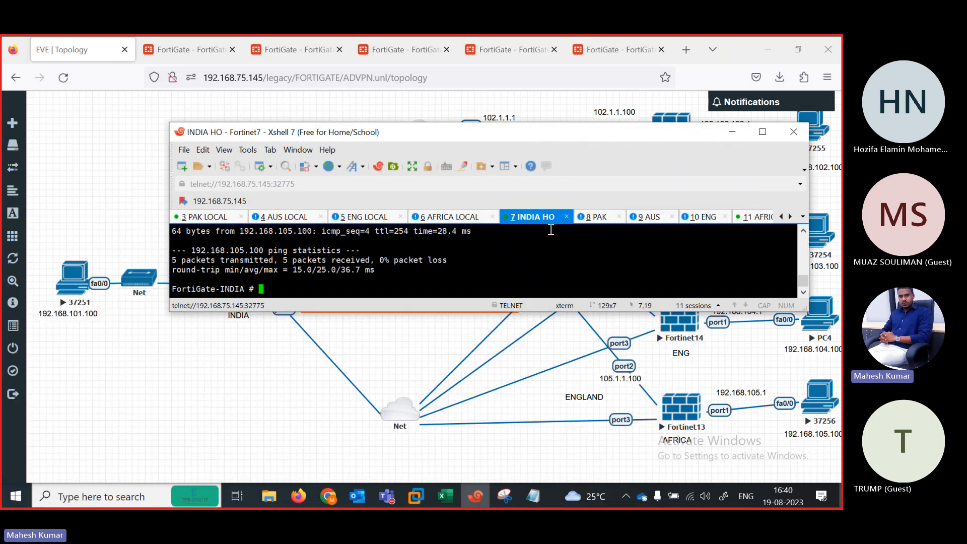
Step: Log into the PAK FortiGate console in Xshell as admin
{"action": "left_click", "coordinate": [592, 220]}
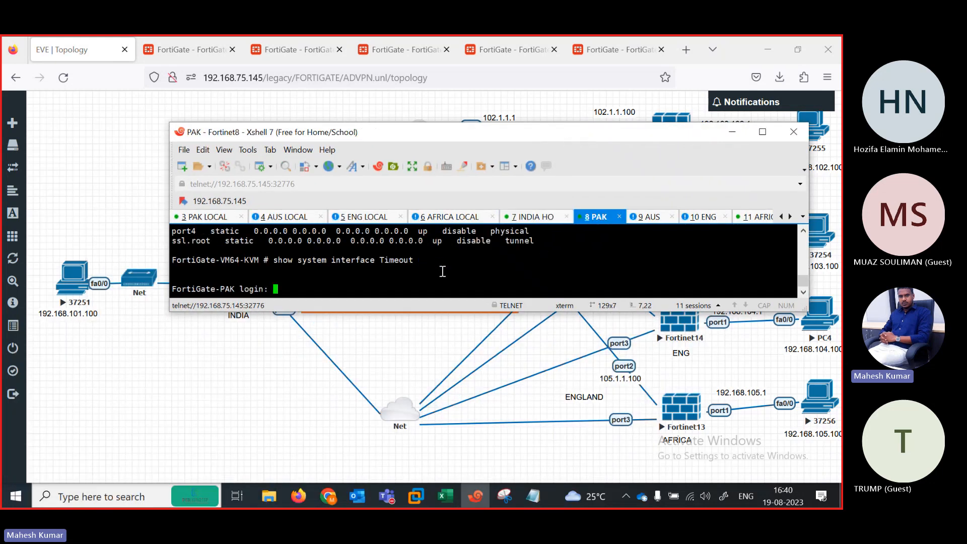
{"action": "key", "text": "Return"}
{"action": "key", "text": "Return"}
{"action": "key", "text": "Return"}
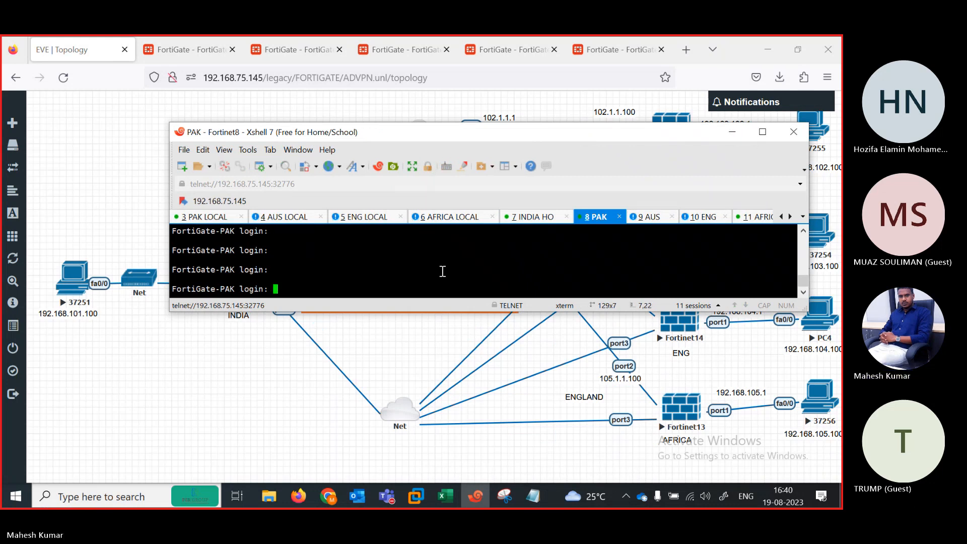
{"action": "type", "text": "admin"}
{"action": "key", "text": "Return"}
{"action": "key", "text": "Return"}
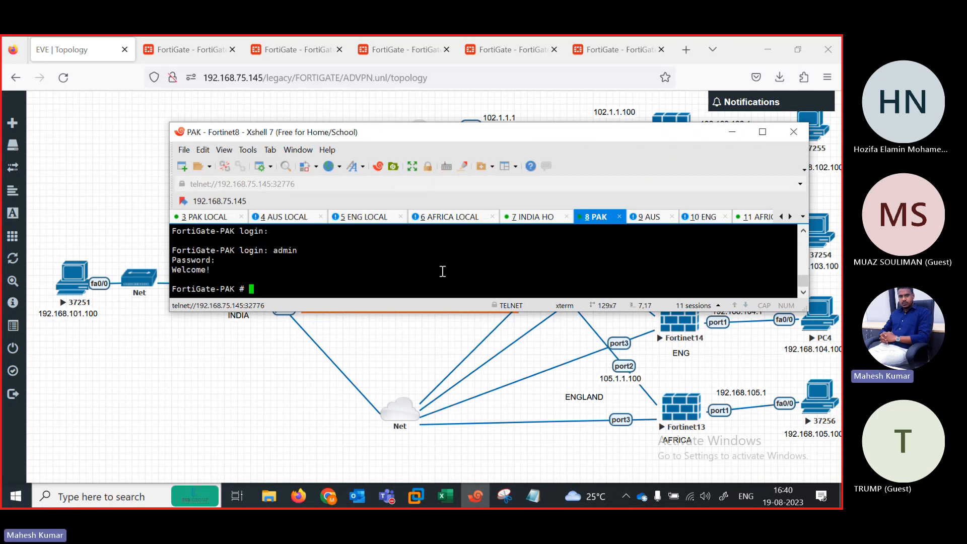
Step: Ping the INDIA PC at 192.168.101.100 from PAK, then minimise the terminal to reveal the topology
{"action": "type", "text": "execute ping"}
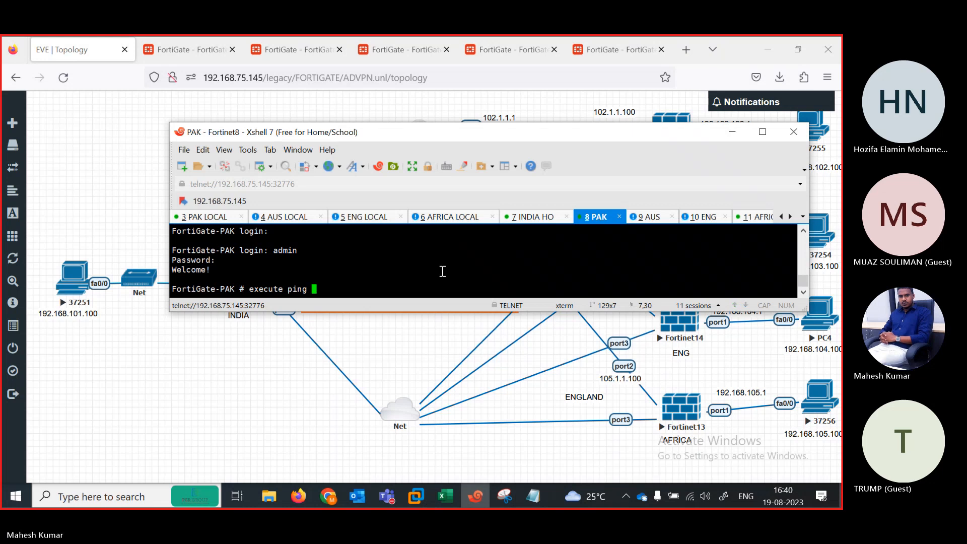
{"action": "type", "text": " 192.168.101.100"}
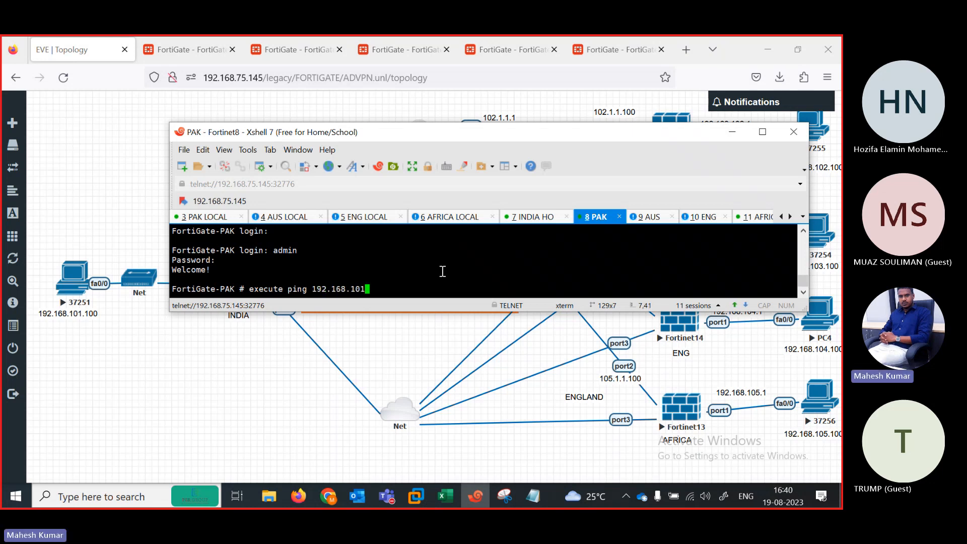
{"action": "key", "text": "Return"}
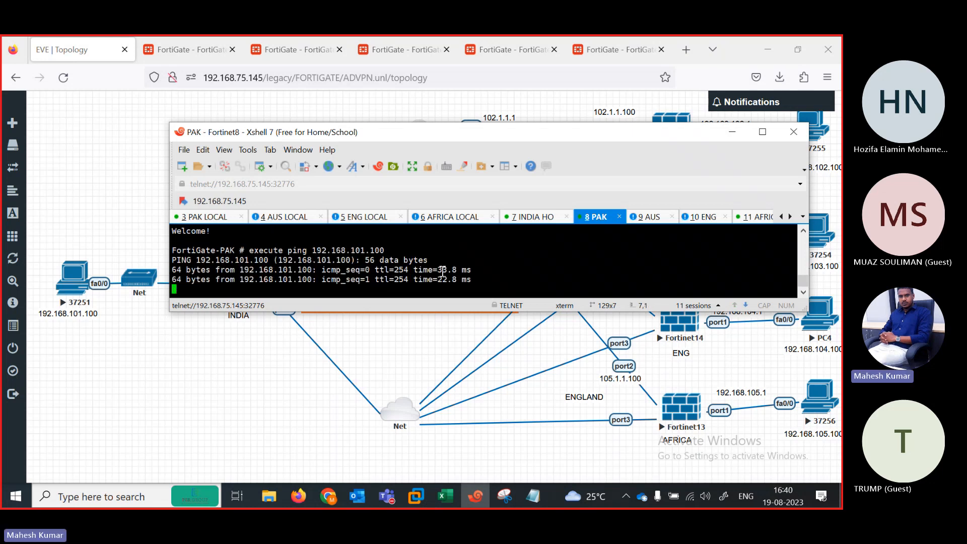
{"action": "left_click", "coordinate": [731, 132]}
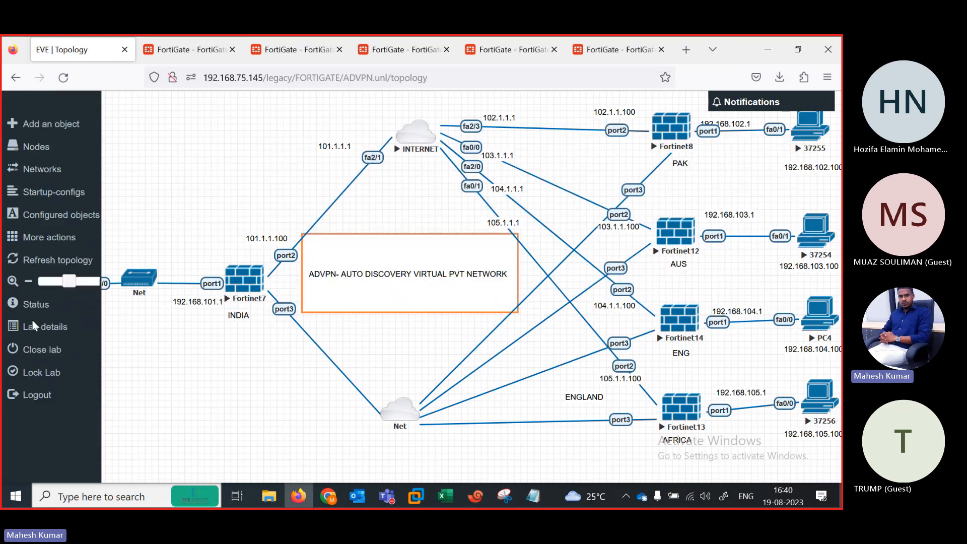
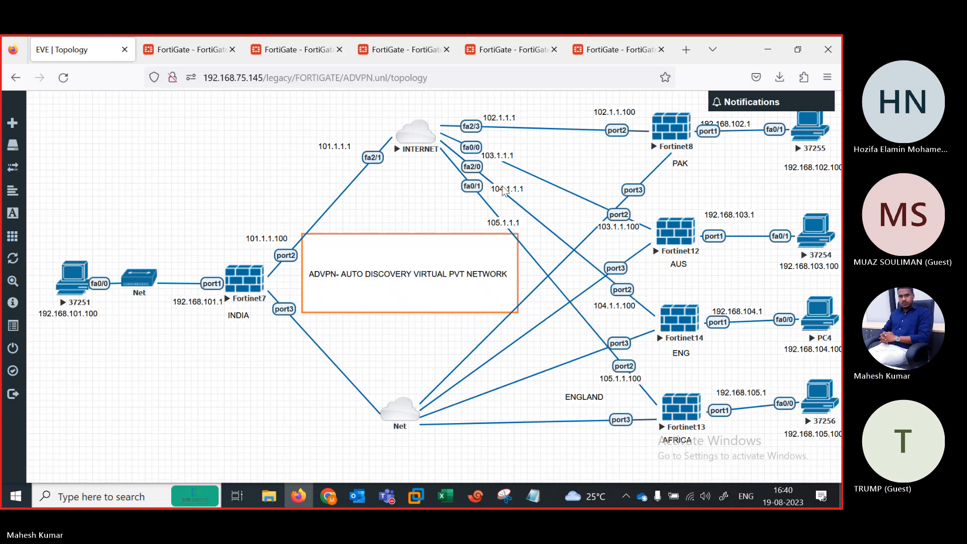
Step: On the PAK FortiGate terminal, ping the AUS host 192.168.103.100
{"action": "left_click", "coordinate": [475, 496]}
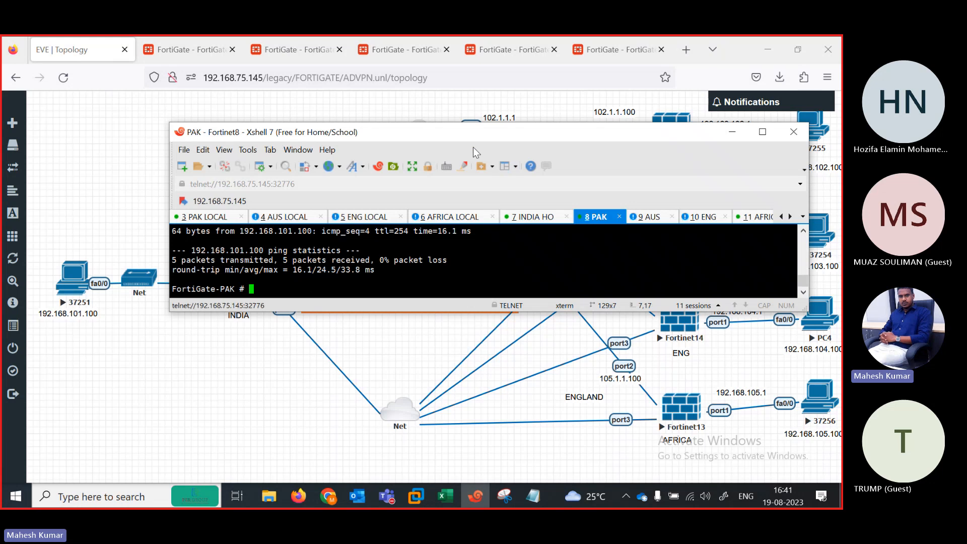
{"action": "left_click_drag", "start_coordinate": [463, 136], "coordinate": [296, 116]}
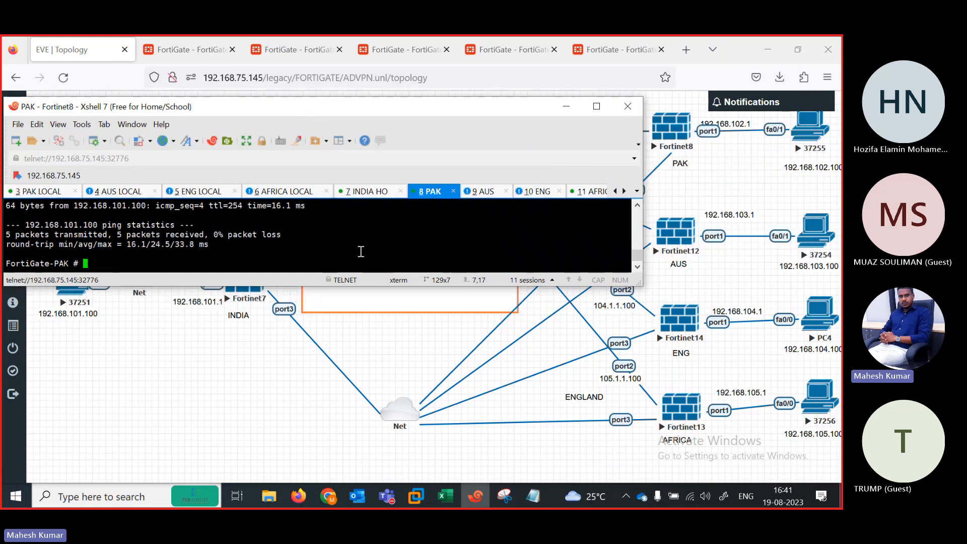
{"action": "key", "text": "Return"}
{"action": "key", "text": "Return"}
{"action": "key", "text": "Return"}
{"action": "type", "text": "execute pin"}
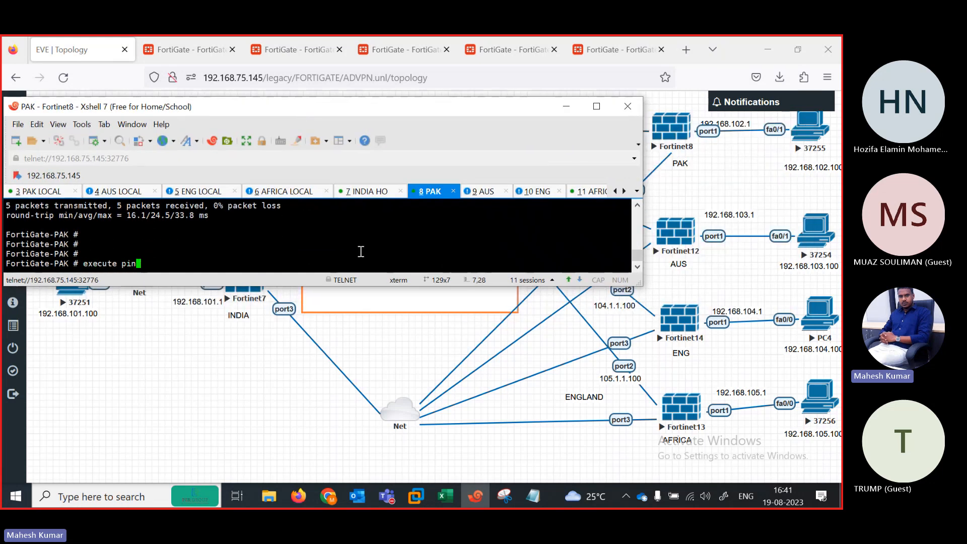
{"action": "type", "text": "g 192.168.103.100"}
{"action": "key", "text": "Return"}
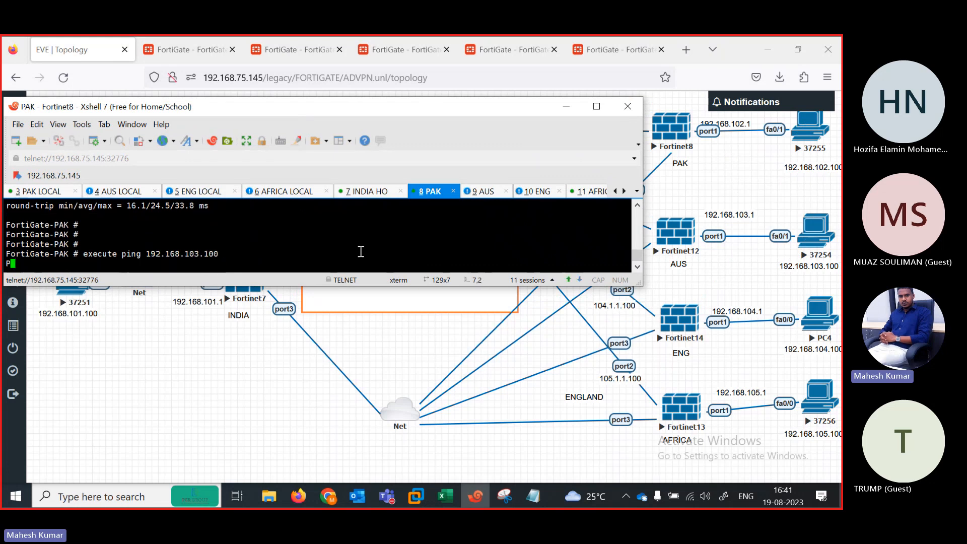
{"action": "key", "text": "Up"}
{"action": "key", "text": "ctrl+c"}
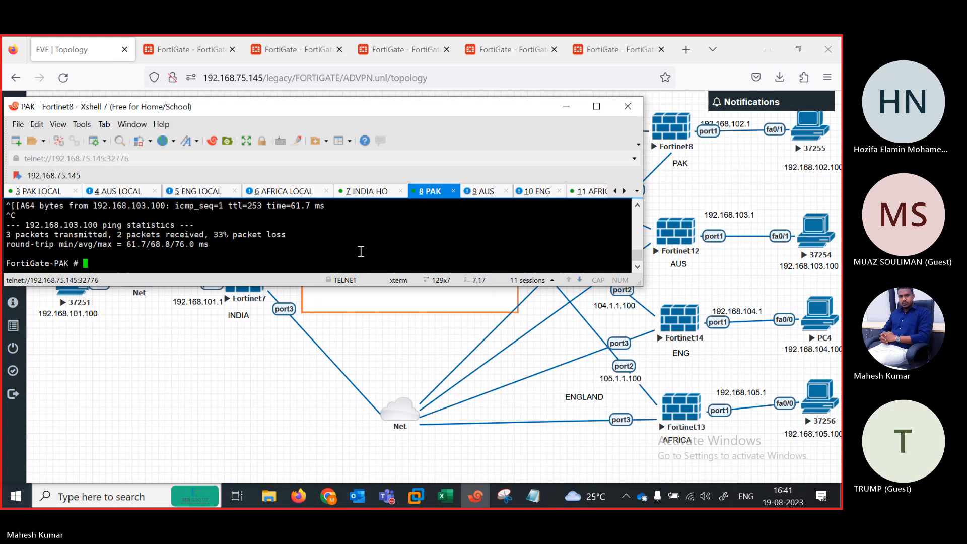
Step: Ping the ENG and AFRICA hosts 192.168.104.100 and 192.168.105.100 from PAK
{"action": "key", "text": "BackSpace"}
{"action": "key", "text": "BackSpace"}
{"action": "key", "text": "BackSpace"}
{"action": "key", "text": "BackSpace"}
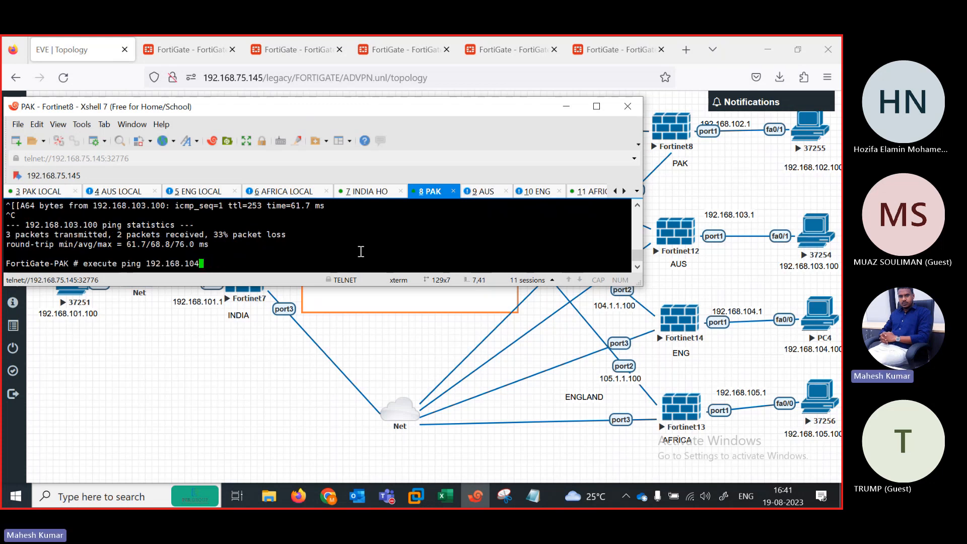
{"action": "type", "text": "4.100"}
{"action": "key", "text": "Return"}
{"action": "key", "text": "ctrl+c"}
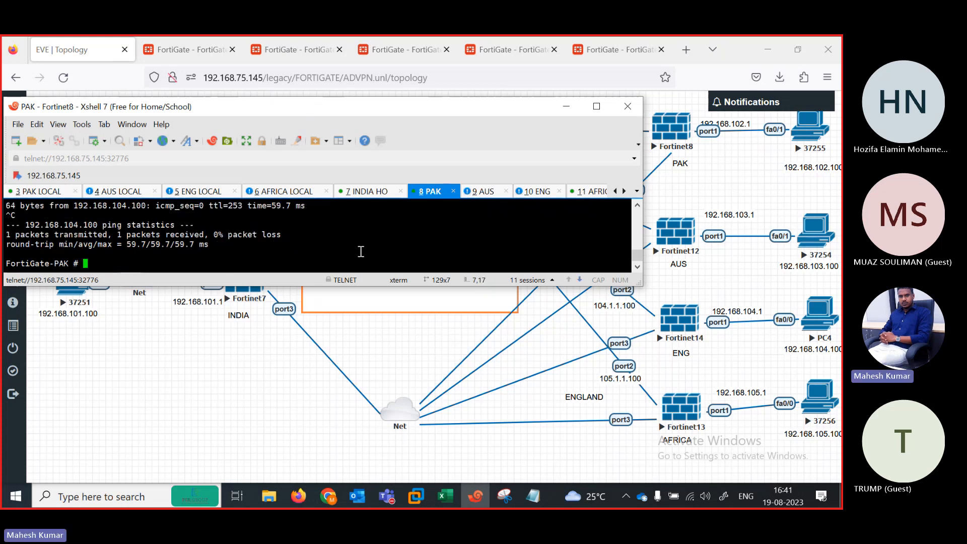
{"action": "key", "text": "Up"}
{"action": "key", "text": "BackSpace"}
{"action": "key", "text": "BackSpace"}
{"action": "key", "text": "BackSpace"}
{"action": "key", "text": "BackSpace"}
{"action": "key", "text": "BackSpace"}
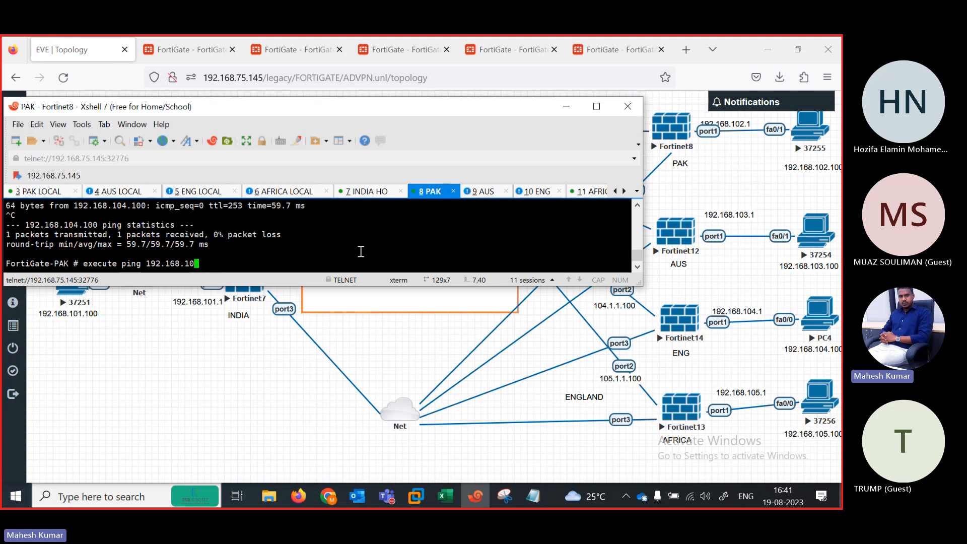
{"action": "type", "text": "5.100"}
{"action": "key", "text": "Return"}
{"action": "key", "text": "ctrl+c"}
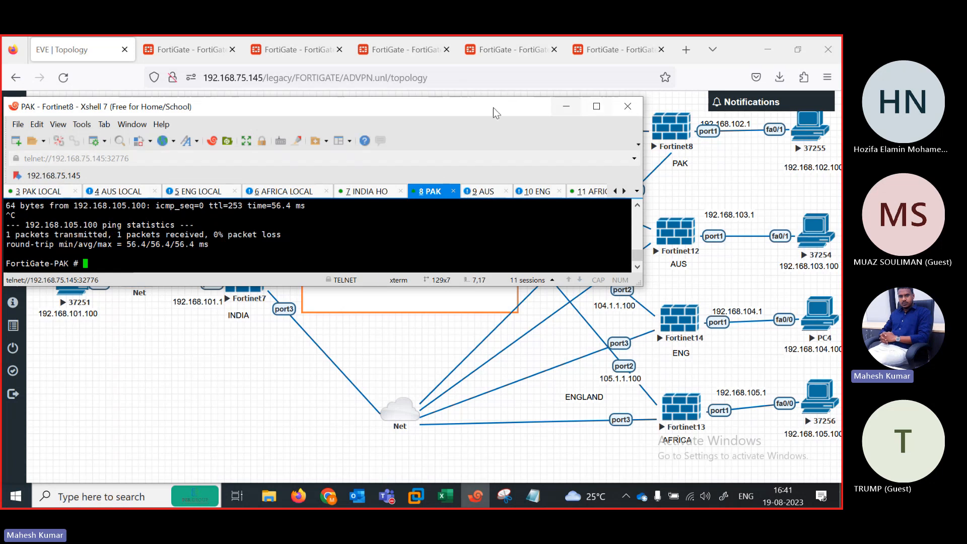
Step: Move the PAK terminal aside and scroll the Xshell session tabs back to R1
{"action": "left_click_drag", "start_coordinate": [474, 107], "coordinate": [592, 129]}
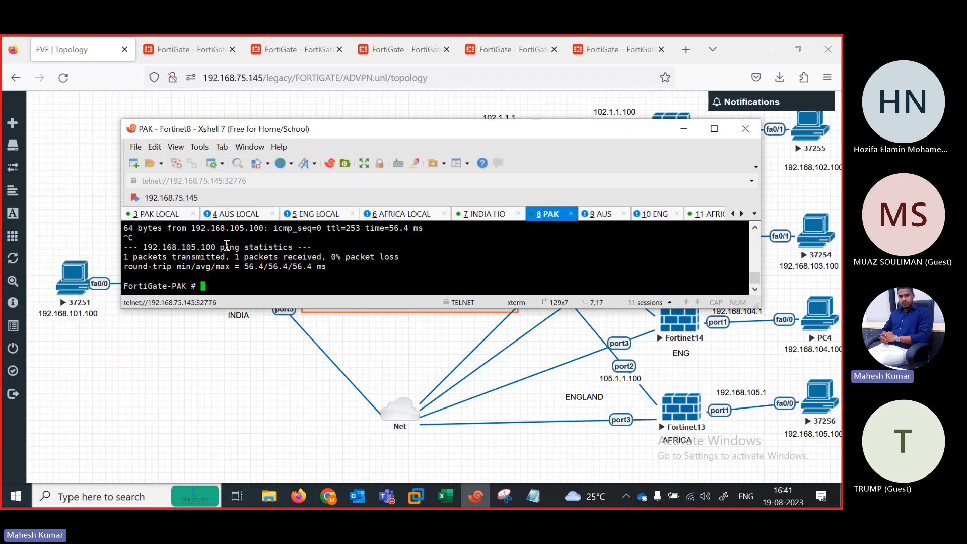
{"action": "left_click", "coordinate": [733, 214]}
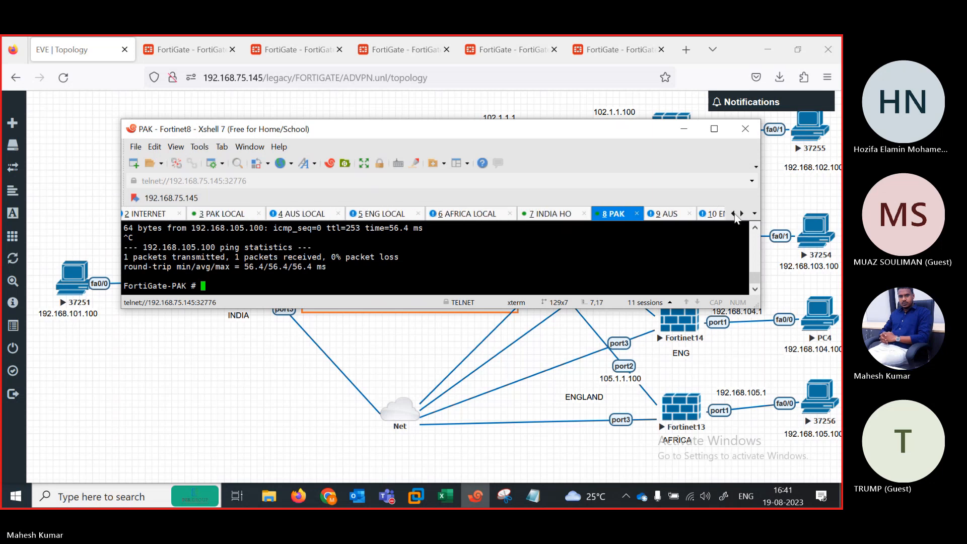
{"action": "left_click", "coordinate": [733, 214]}
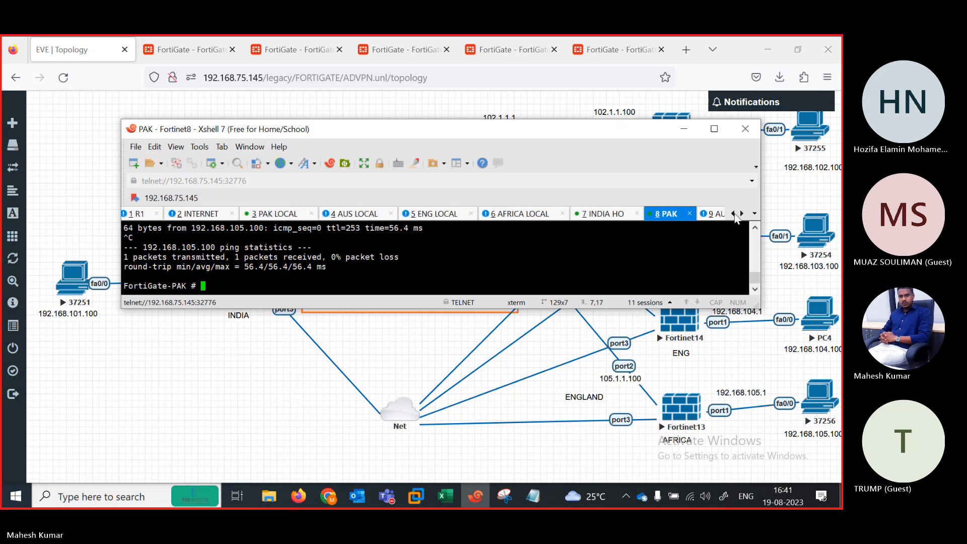
Step: From the R1 router console, ping 192.168.102.100 and retry; it gets 0 percent success
{"action": "left_click", "coordinate": [150, 214]}
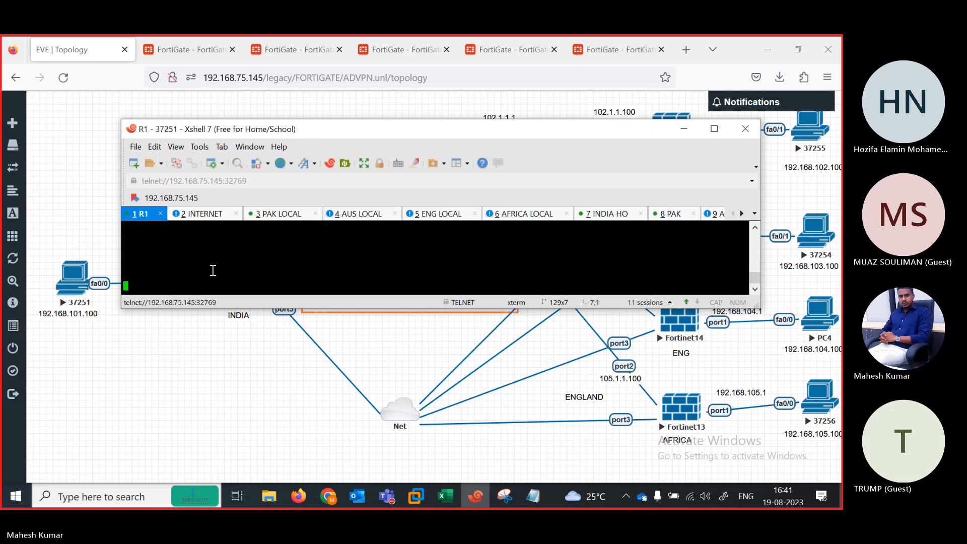
{"action": "key", "text": "Return"}
{"action": "key", "text": "Return"}
{"action": "key", "text": "Return"}
{"action": "key", "text": "Return"}
{"action": "key", "text": "Return"}
{"action": "key", "text": "Return"}
{"action": "key", "text": "Return"}
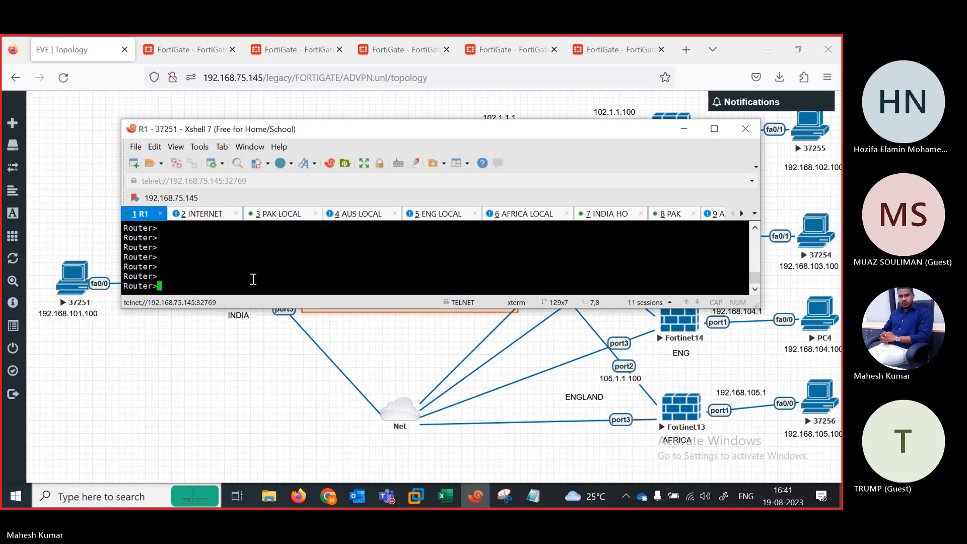
{"action": "type", "text": "pi"}
{"action": "key", "text": "Tab"}
{"action": "type", "text": "192.168"}
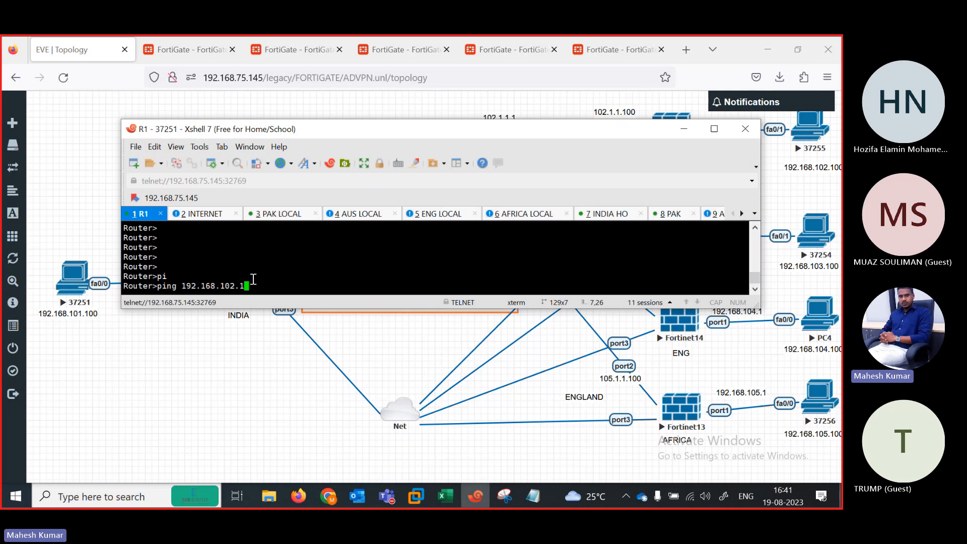
{"action": "type", "text": "00"}
{"action": "key", "text": "Return"}
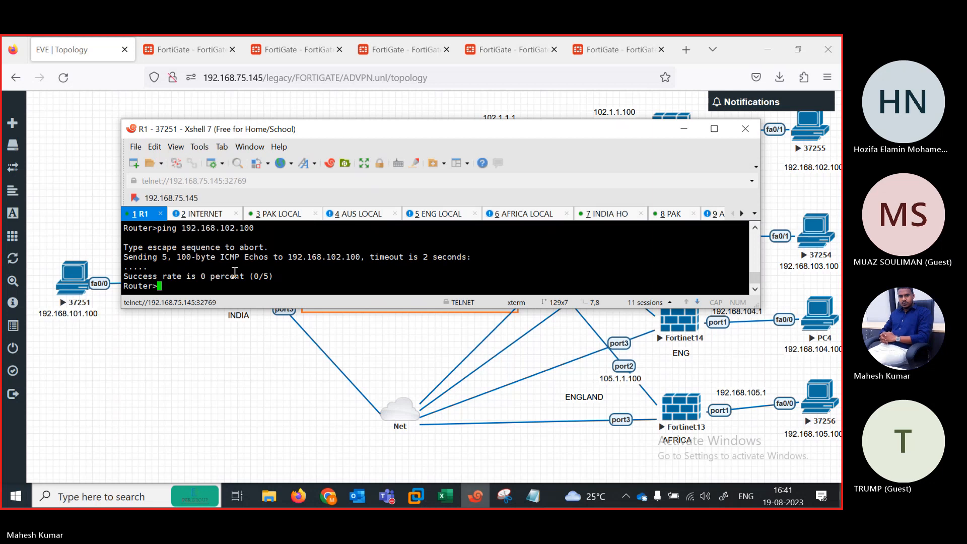
{"action": "key", "text": "Up"}
{"action": "key", "text": "Return"}
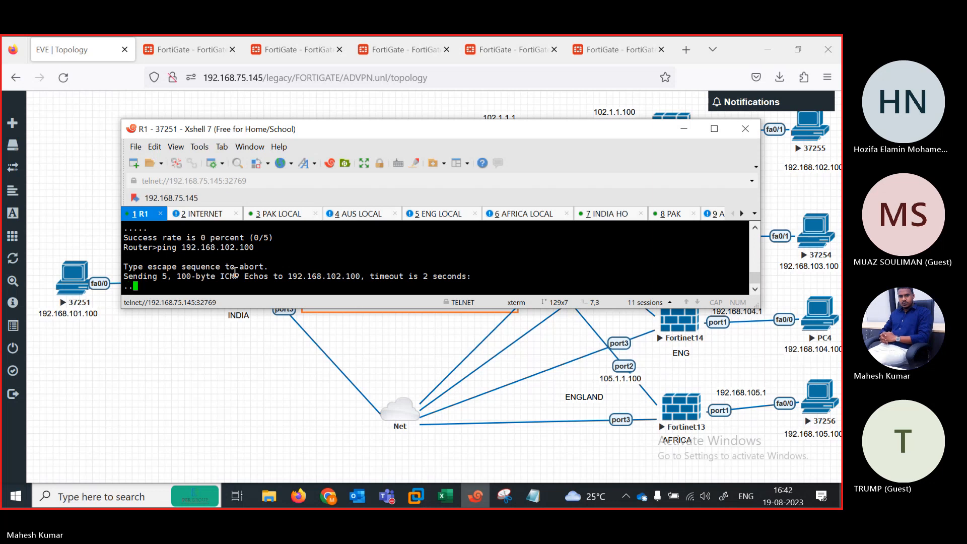
Step: On PAK LOCAL, enter privileged mode and ping 192.168.101.100
{"action": "left_click", "coordinate": [196, 214]}
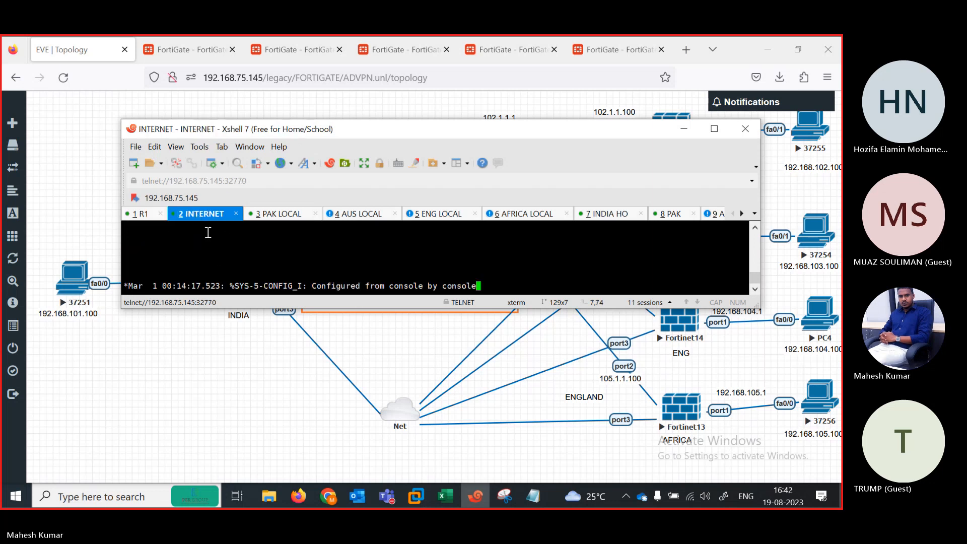
{"action": "left_click", "coordinate": [272, 220]}
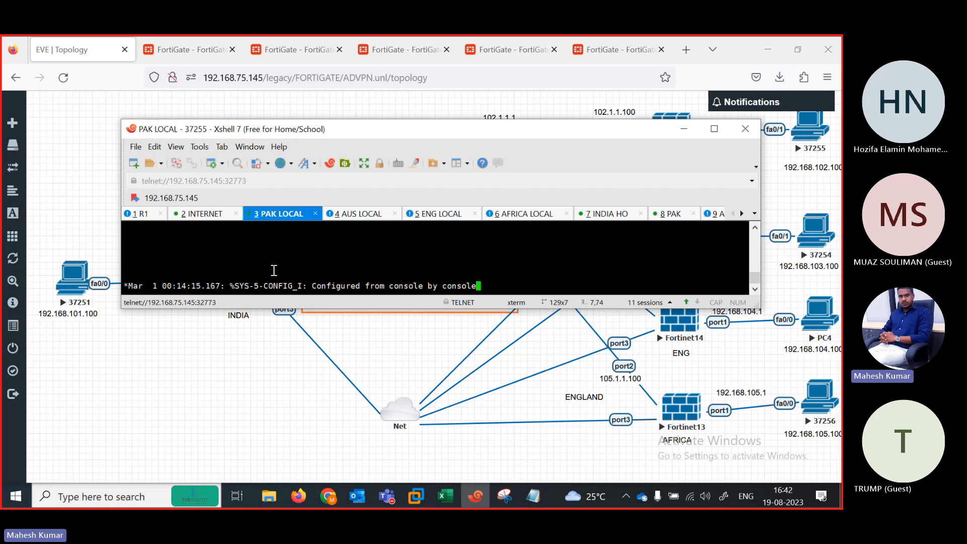
{"action": "key", "text": "Return"}
{"action": "key", "text": "Return"}
{"action": "key", "text": "Return"}
{"action": "key", "text": "Return"}
{"action": "key", "text": "Return"}
{"action": "key", "text": "Return"}
{"action": "key", "text": "Return"}
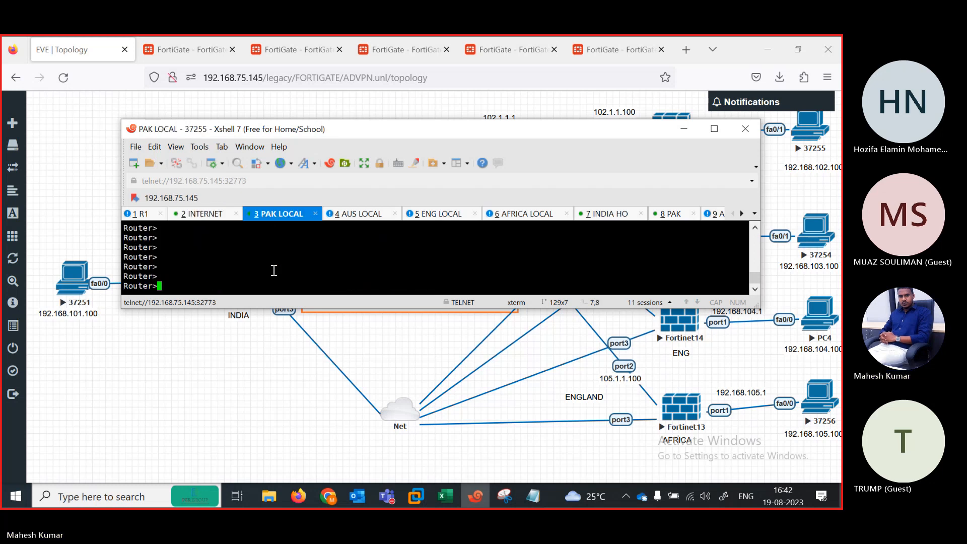
{"action": "type", "text": "en"}
{"action": "key", "text": "Return"}
{"action": "type", "text": "pi"}
{"action": "key", "text": "Tab"}
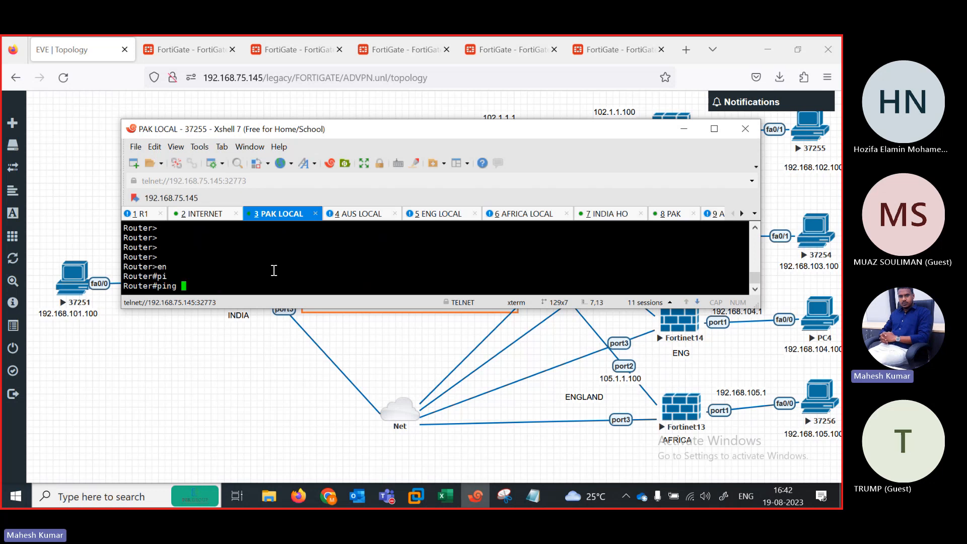
{"action": "type", "text": "192.168.101.100"}
{"action": "key", "text": "Return"}
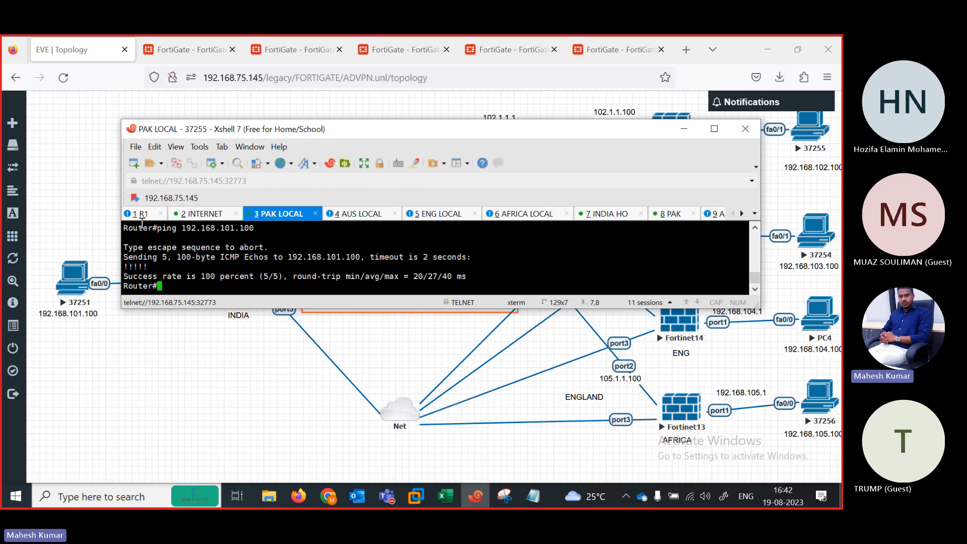
Step: On R1, enter privileged mode and display the routing table with 'show ip route'
{"action": "left_click", "coordinate": [139, 217]}
{"action": "key", "text": "Return"}
{"action": "key", "text": "Return"}
{"action": "key", "text": "Return"}
{"action": "key", "text": "Return"}
{"action": "key", "text": "Return"}
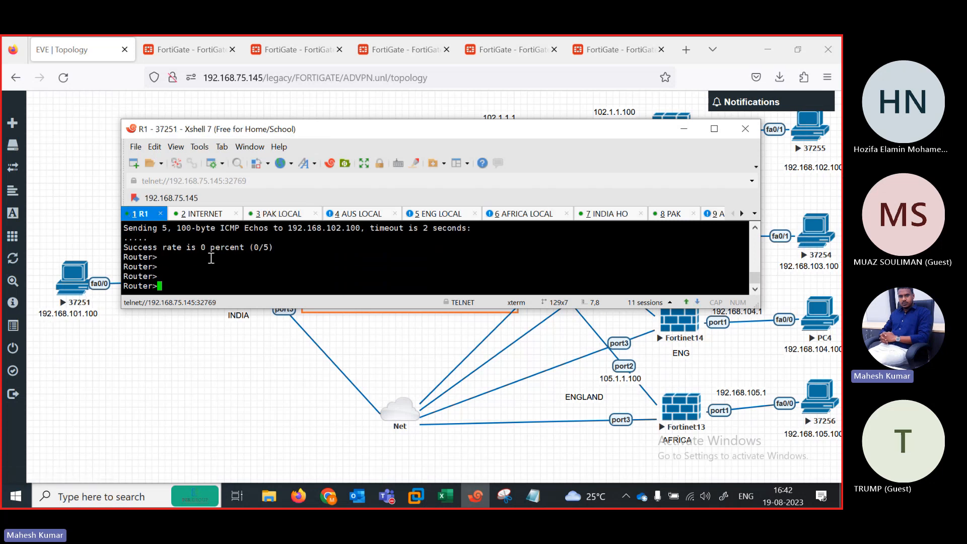
{"action": "type", "text": "en"}
{"action": "key", "text": "Return"}
{"action": "type", "text": "c"}
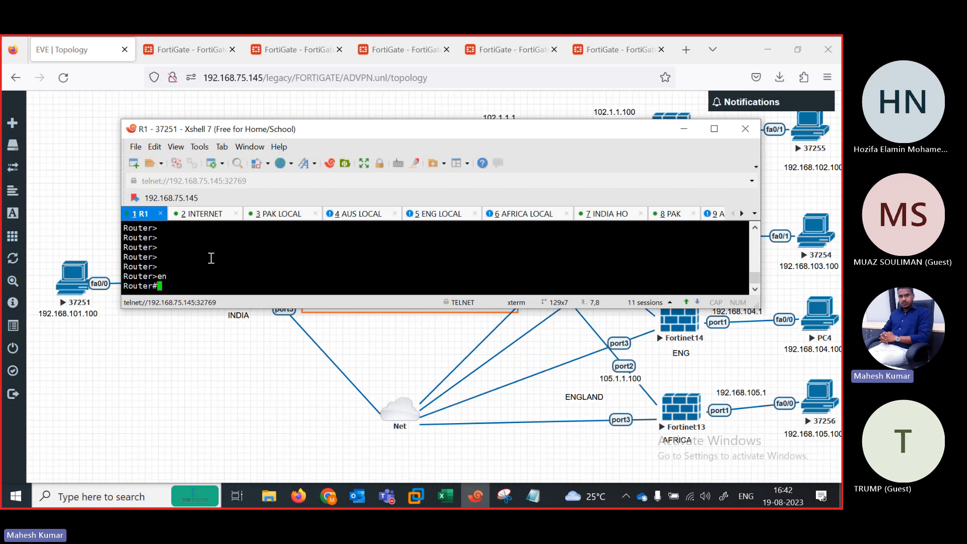
{"action": "type", "text": "show ip route"}
{"action": "key", "text": "Return"}
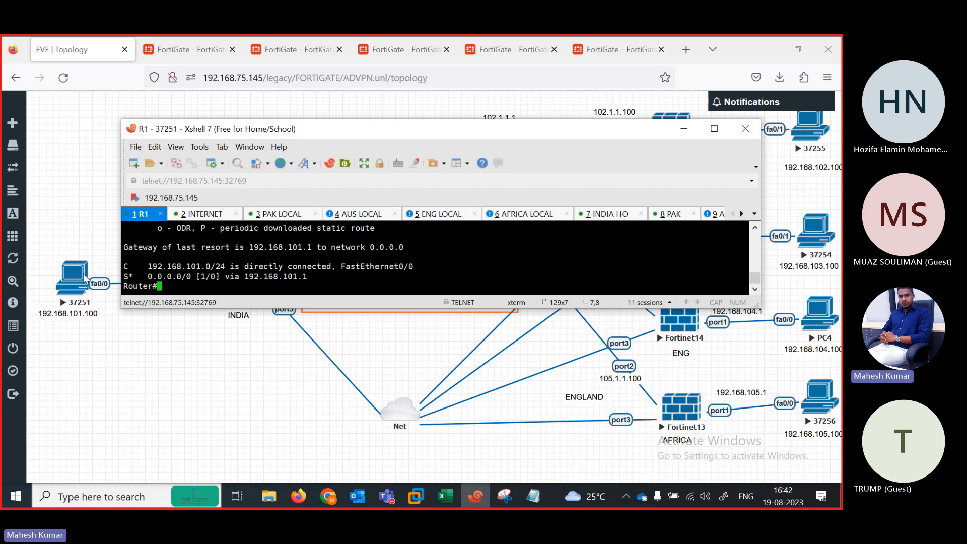
Step: From PAK LOCAL, ping the AUS host 192.168.103.100
{"action": "left_click", "coordinate": [290, 216]}
{"action": "key", "text": "Return"}
{"action": "key", "text": "Return"}
{"action": "key", "text": "Return"}
{"action": "key", "text": "Return"}
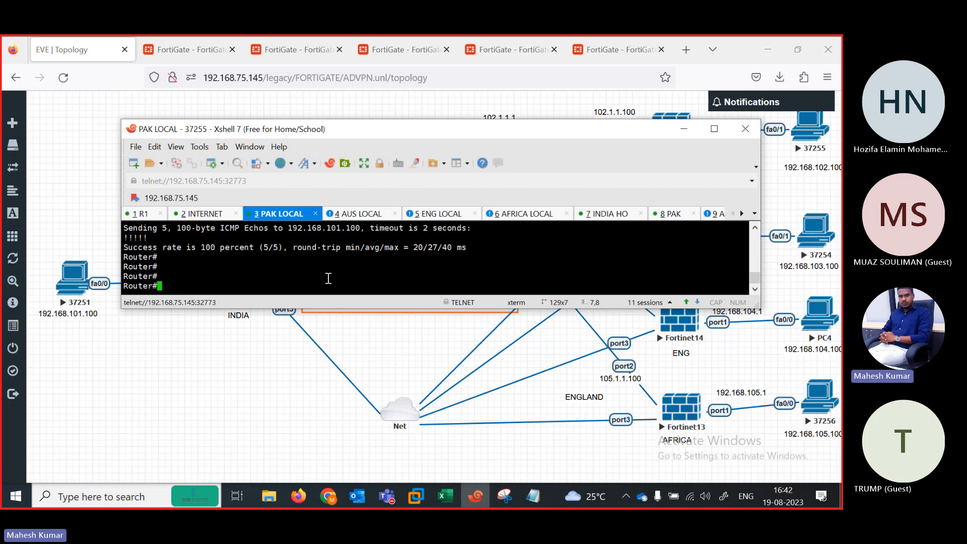
{"action": "key", "text": "Up"}
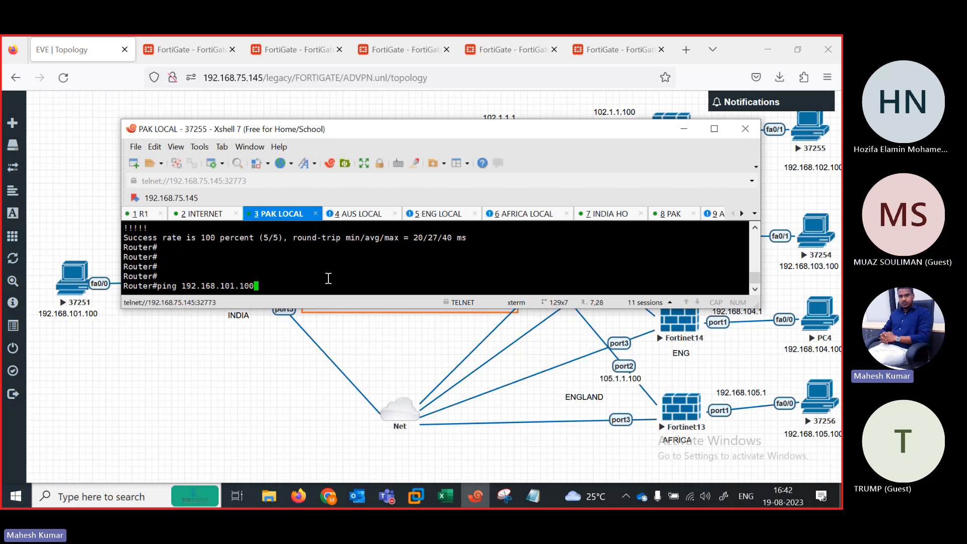
{"action": "key", "text": "BackSpace"}
{"action": "key", "text": "BackSpace"}
{"action": "key", "text": "BackSpace"}
{"action": "key", "text": "BackSpace"}
{"action": "key", "text": "BackSpace"}
{"action": "type", "text": "3.100"}
{"action": "key", "text": "Return"}
Step: Ping 192.168.104.100 and 192.168.105.100 from PAK LOCAL, then return to the R1 console
{"action": "key", "text": "Up"}
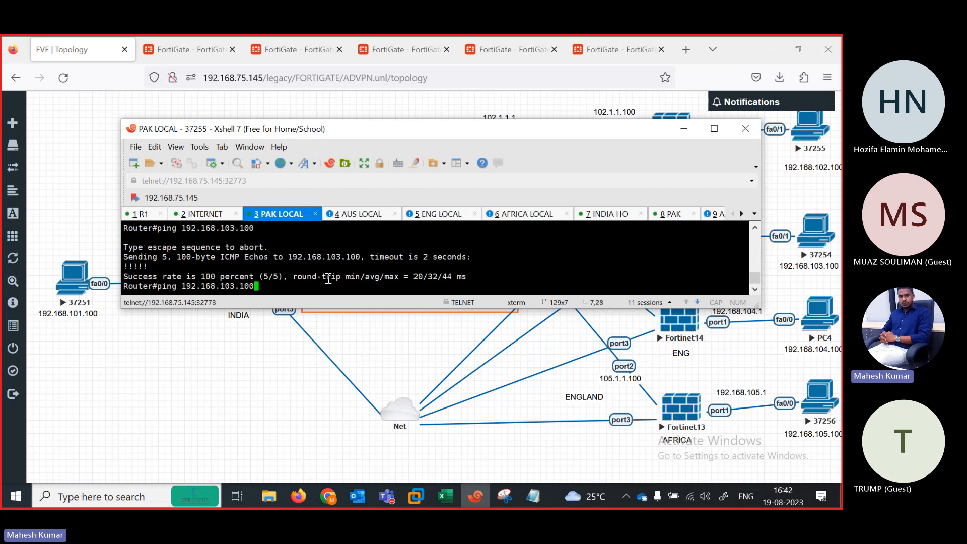
{"action": "key", "text": "BackSpace"}
{"action": "key", "text": "BackSpace"}
{"action": "key", "text": "BackSpace"}
{"action": "key", "text": "BackSpace"}
{"action": "key", "text": "BackSpace"}
{"action": "type", "text": "4.100"}
{"action": "key", "text": "Return"}
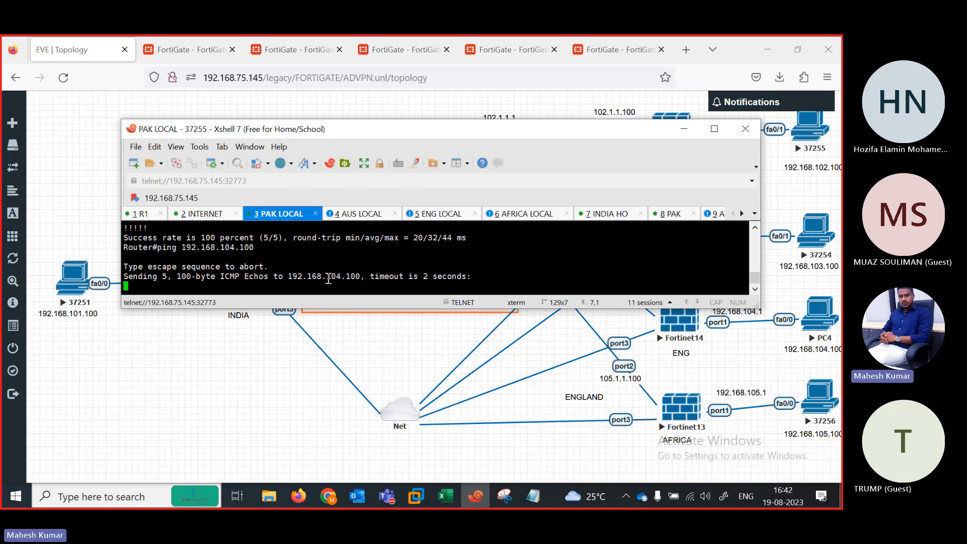
{"action": "key", "text": "Up"}
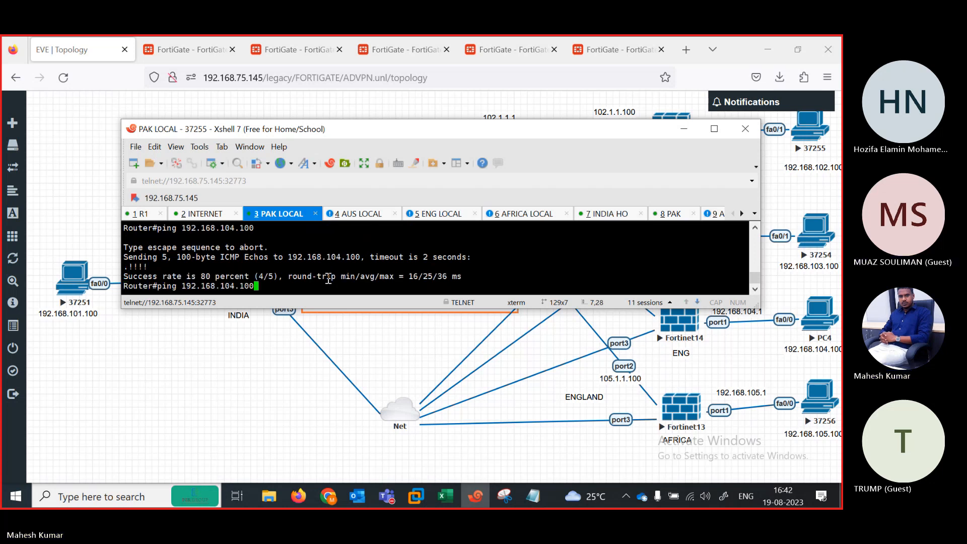
{"action": "key", "text": "BackSpace"}
{"action": "key", "text": "BackSpace"}
{"action": "key", "text": "BackSpace"}
{"action": "key", "text": "BackSpace"}
{"action": "key", "text": "BackSpace"}
{"action": "type", "text": "5.100"}
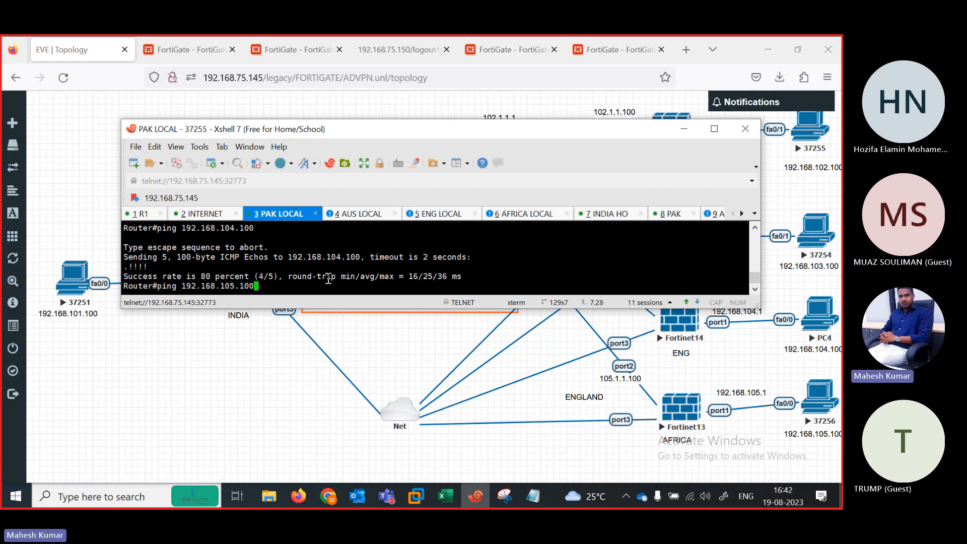
{"action": "key", "text": "Return"}
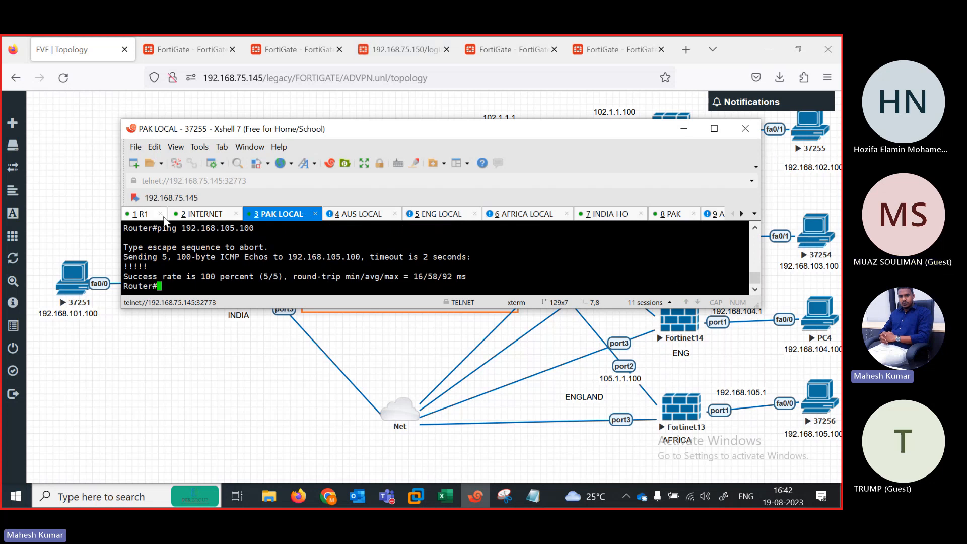
{"action": "left_click", "coordinate": [146, 214]}
Step: In configure terminal on R1, add default route 0.0.0.0 0.0.0.0 via 192.168.101.1
{"action": "key", "text": "Return"}
{"action": "key", "text": "Return"}
{"action": "key", "text": "Return"}
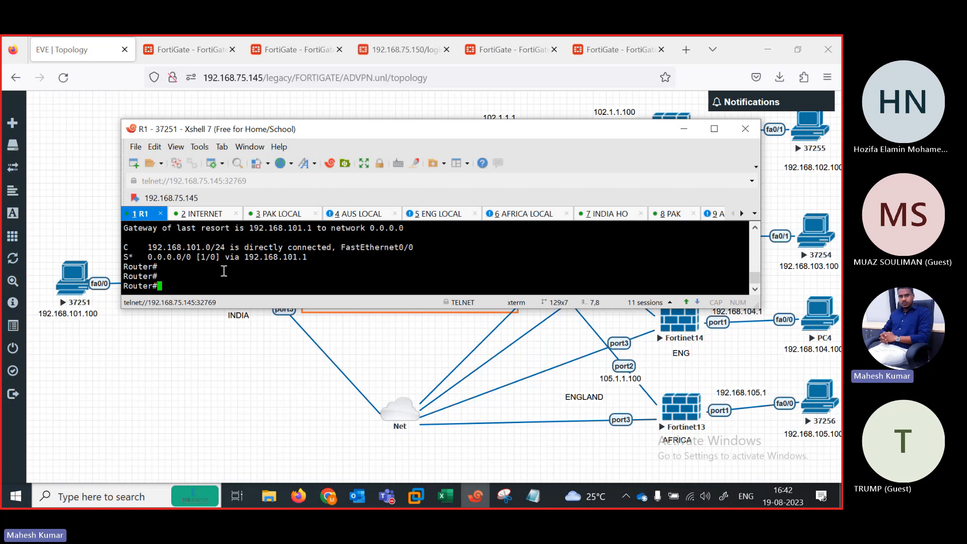
{"action": "type", "text": "s"}
{"action": "key", "text": "BackSpace"}
{"action": "type", "text": "pi"}
{"action": "key", "text": "Tab"}
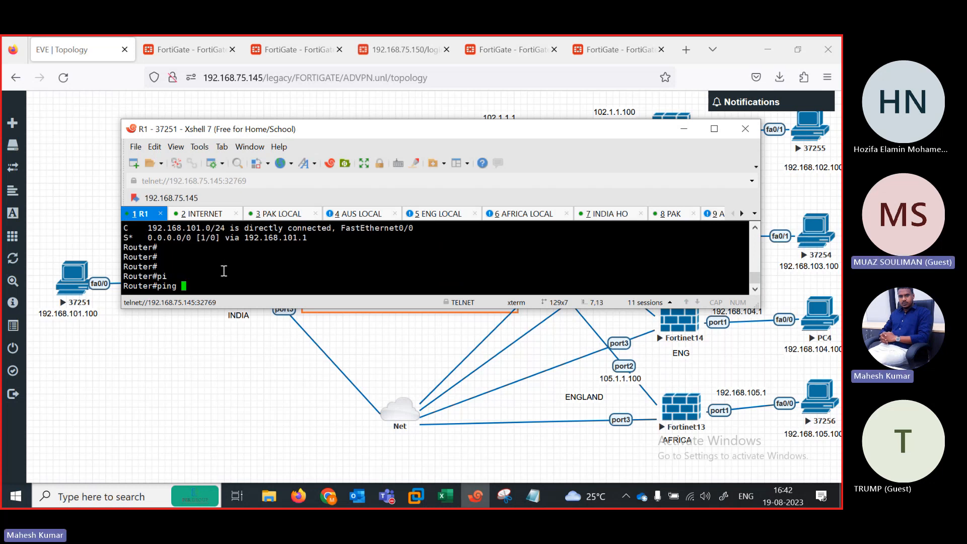
{"action": "key", "text": "BackSpace"}
{"action": "key", "text": "BackSpace"}
{"action": "key", "text": "BackSpace"}
{"action": "key", "text": "BackSpace"}
{"action": "key", "text": "BackSpace"}
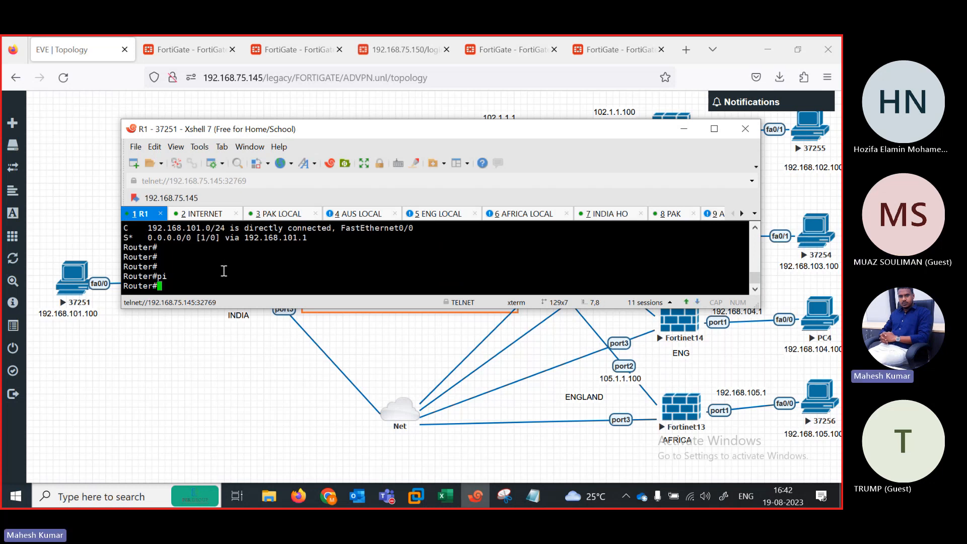
{"action": "type", "text": "con"}
{"action": "key", "text": "Tab"}
{"action": "key", "text": "BackSpace"}
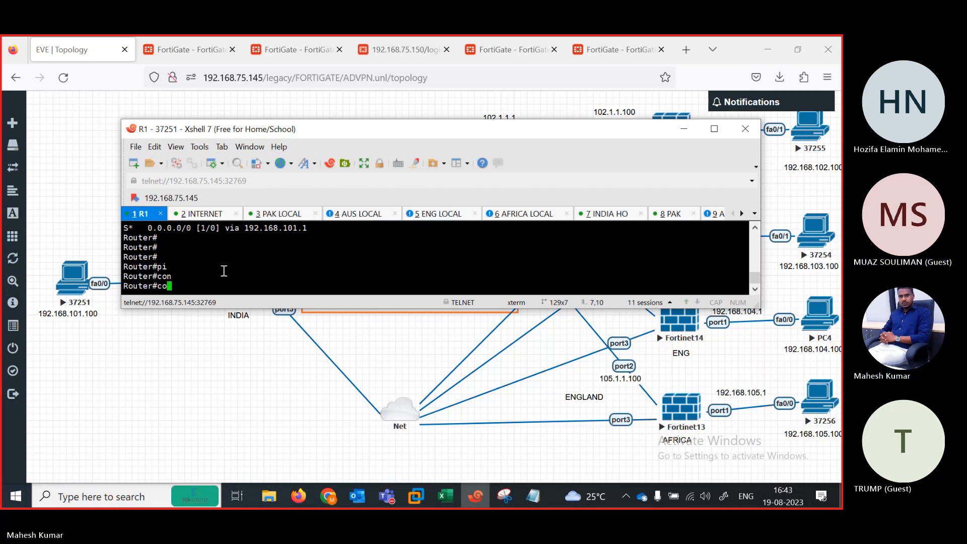
{"action": "type", "text": "n"}
{"action": "key", "text": "Tab"}
{"action": "type", "text": "f"}
{"action": "key", "text": "Tab"}
{"action": "type", "text": "ter"}
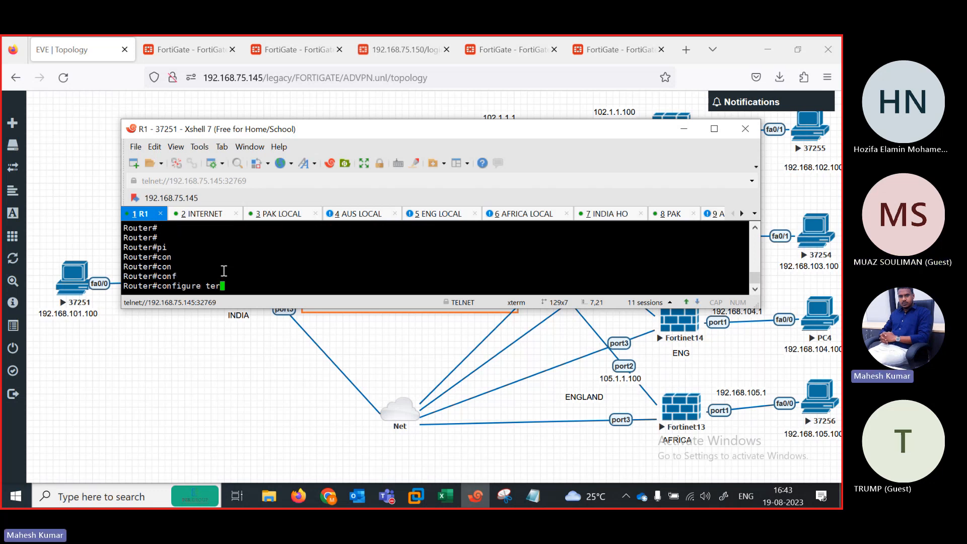
{"action": "key", "text": "Tab"}
{"action": "key", "text": "Return"}
{"action": "type", "text": "ip rou"}
{"action": "key", "text": "Tab"}
{"action": "type", "text": "t"}
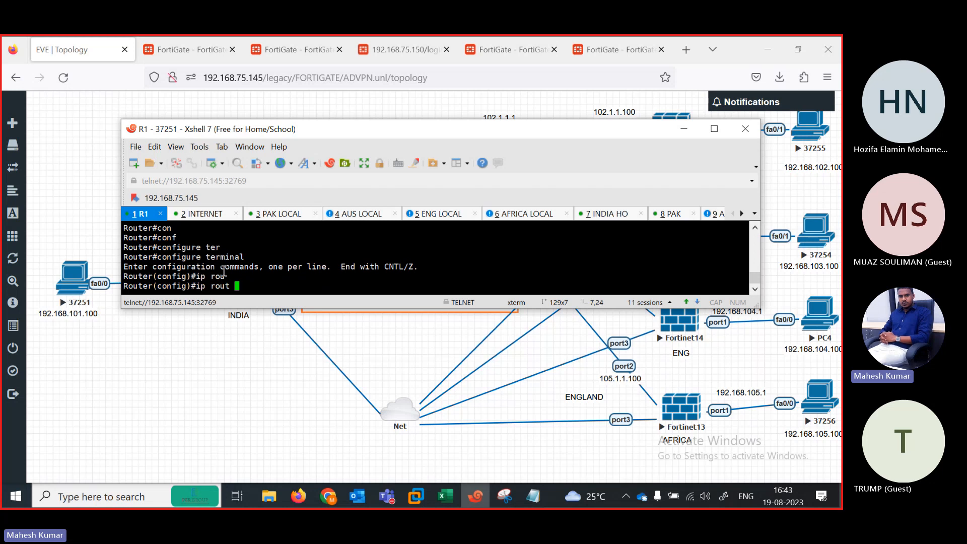
{"action": "key", "text": "BackSpace"}
{"action": "type", "text": "e"}
{"action": "key", "text": "Tab"}
{"action": "type", "text": "0.0.0"}
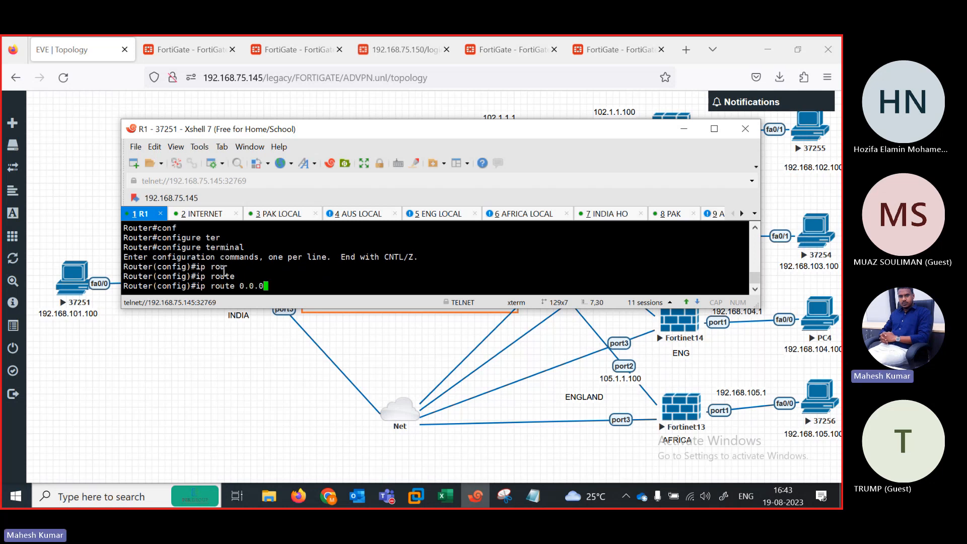
{"action": "type", "text": ".0 0.0.0.0 192.168.101.1"}
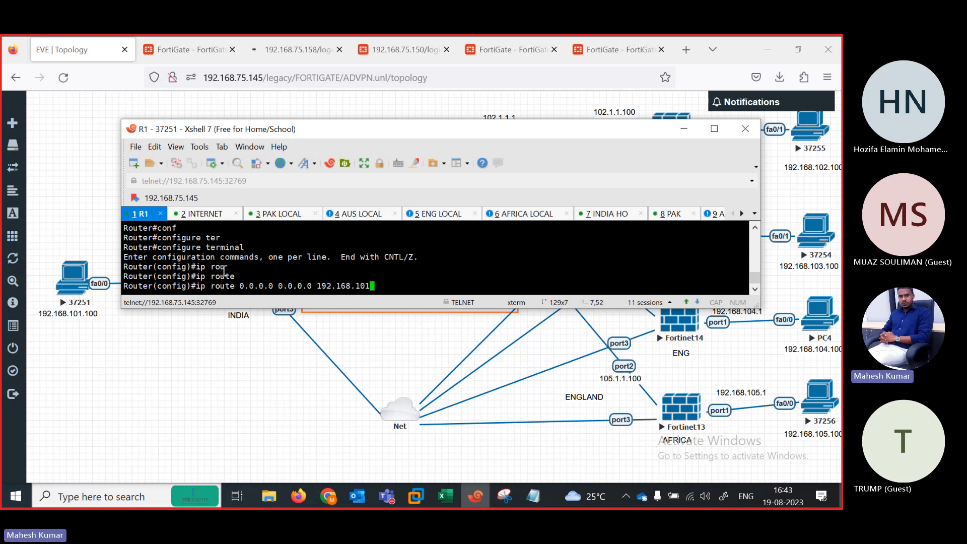
{"action": "key", "text": "Return"}
{"action": "key", "text": "Return"}
{"action": "key", "text": "Return"}
Step: Give FastEthernet0/0 address 192.168.101.100 255.255.255.0, bring it up with no shutdown, and end
{"action": "type", "text": "ip"}
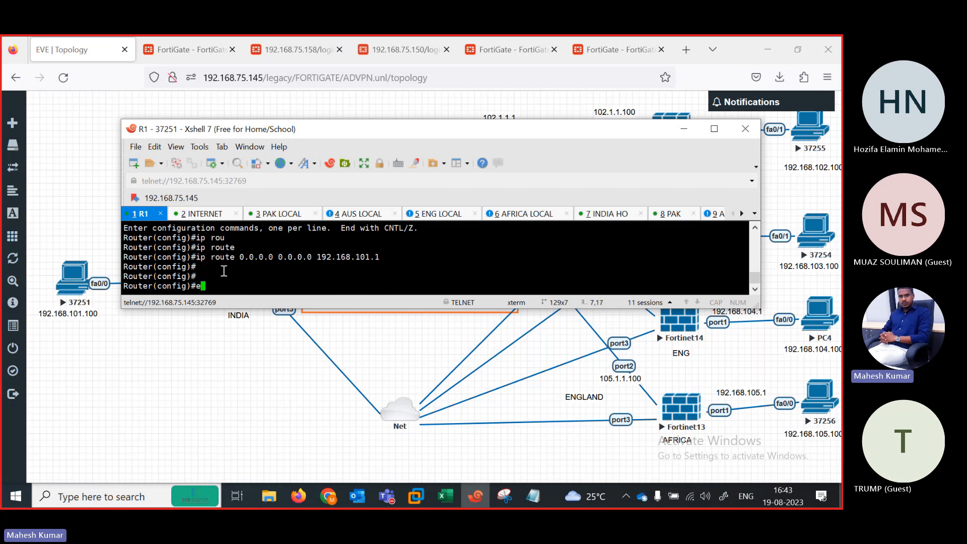
{"action": "key", "text": "BackSpace"}
{"action": "type", "text": "in"}
{"action": "key", "text": "Tab"}
{"action": "type", "text": "fas"}
{"action": "key", "text": "Tab"}
{"action": "type", "text": "0"}
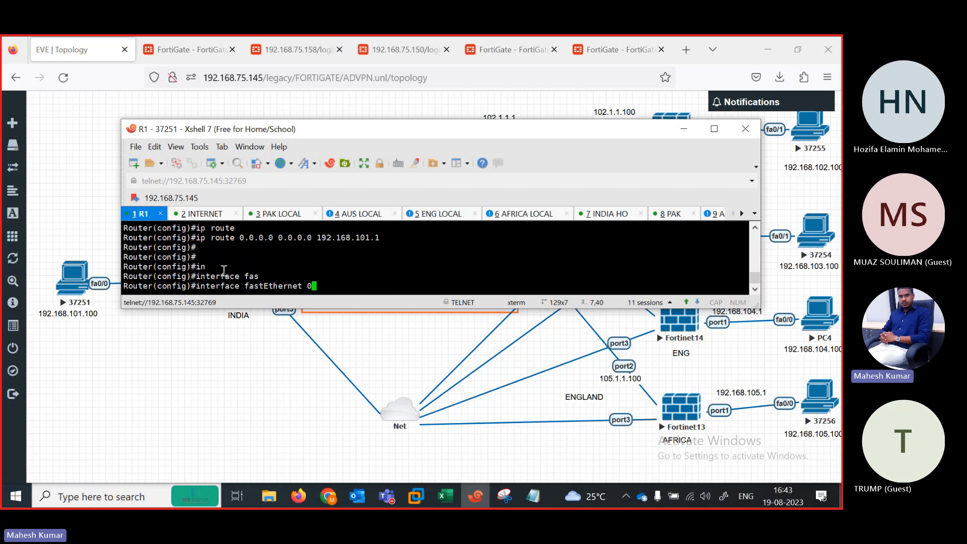
{"action": "type", "text": "/0"}
{"action": "key", "text": "Return"}
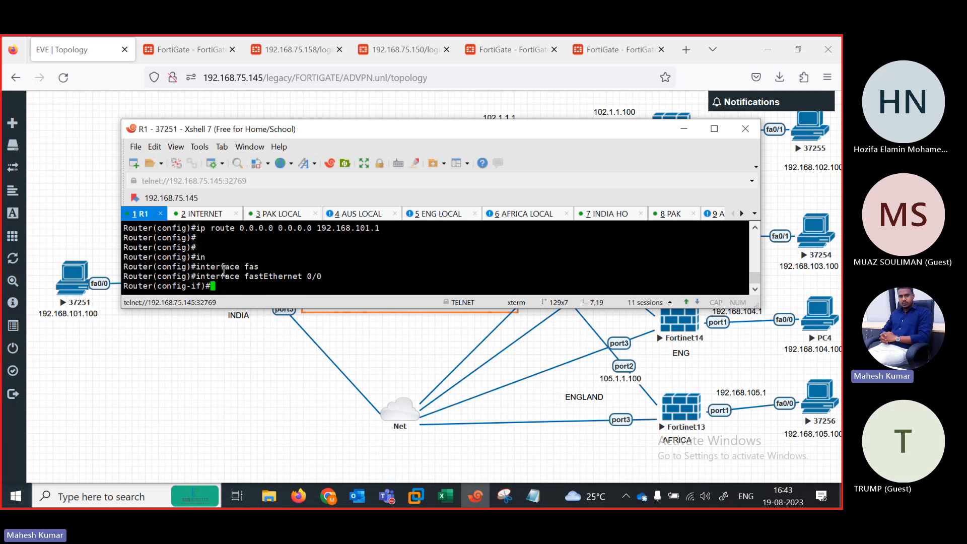
{"action": "type", "text": "ip add 192.168.101.100"}
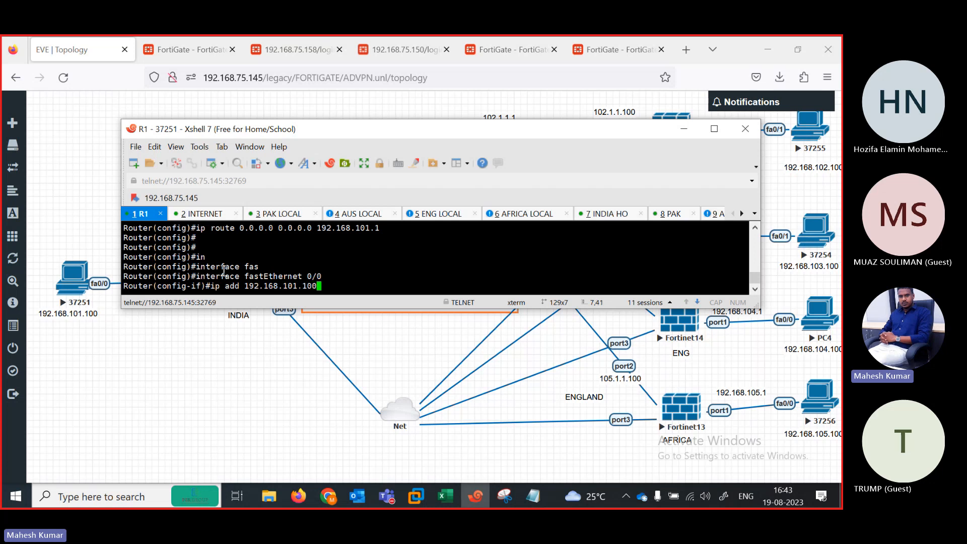
{"action": "key", "text": "Return"}
{"action": "key", "text": "Up"}
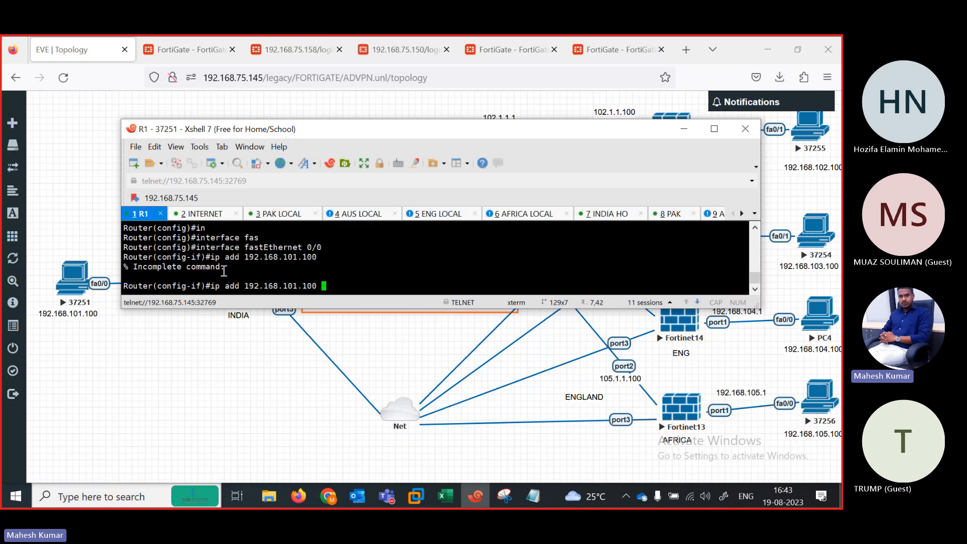
{"action": "type", "text": "255.255.25"}
{"action": "type", "text": "5.0"}
{"action": "key", "text": "Return"}
{"action": "type", "text": "no sh"}
{"action": "key", "text": "Tab"}
{"action": "key", "text": "Return"}
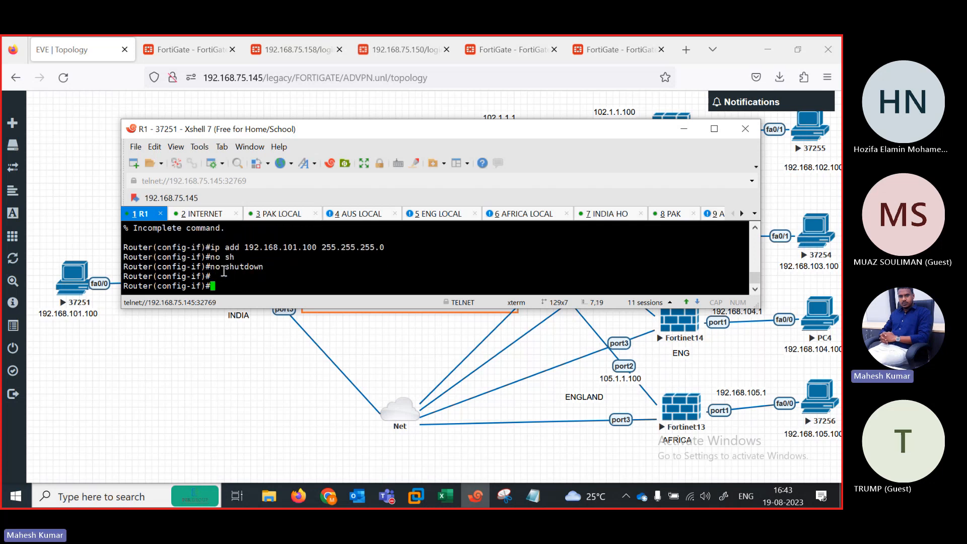
{"action": "key", "text": "Return"}
{"action": "type", "text": "end"}
{"action": "key", "text": "Return"}
{"action": "key", "text": "Return"}
{"action": "key", "text": "Return"}
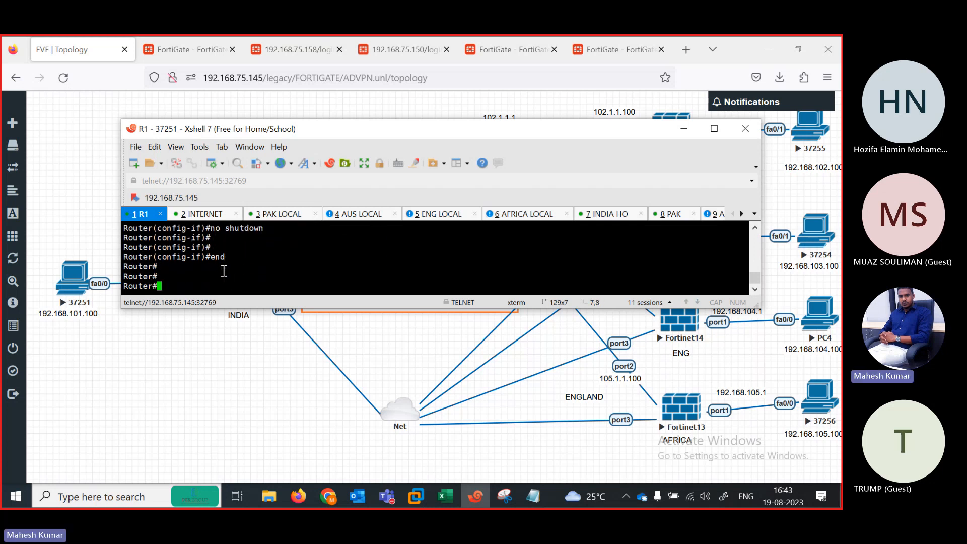
Step: Ping 192.168.102.100 from R1, abort the failing ping, then ping 192.168.103.100
{"action": "type", "text": "ping "}
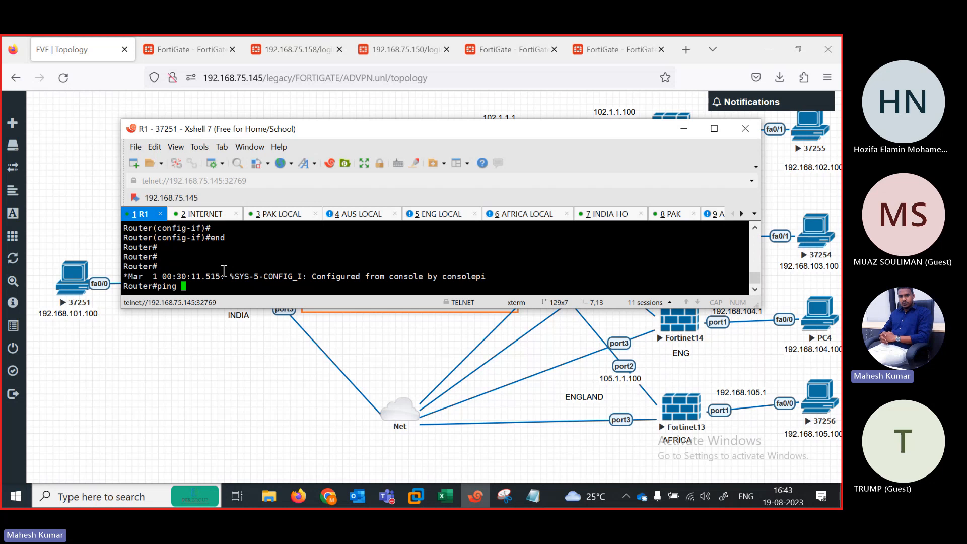
{"action": "type", "text": "192.168.102.100"}
{"action": "key", "text": "Return"}
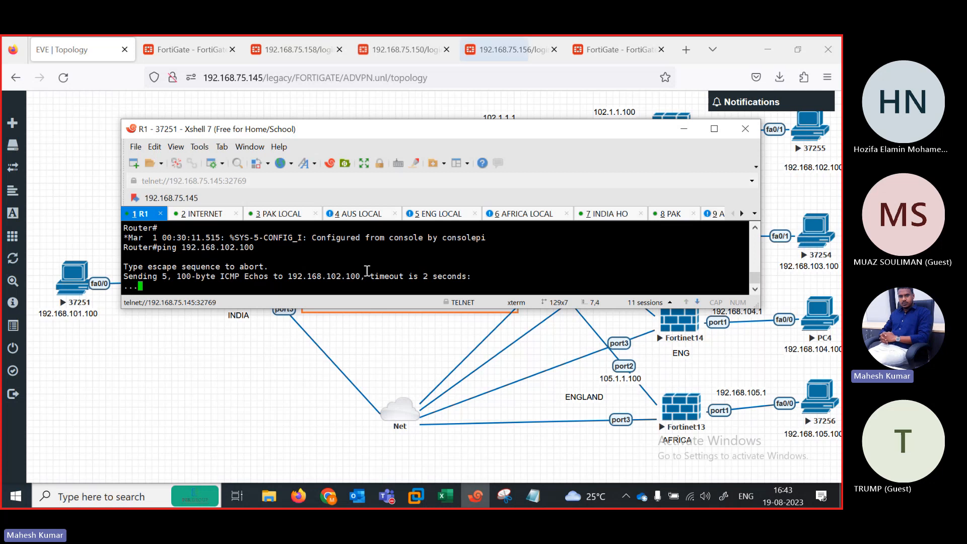
{"action": "key", "text": "ctrl+shift+6"}
{"action": "key", "text": "Up"}
{"action": "key", "text": "BackSpace"}
{"action": "key", "text": "BackSpace"}
{"action": "key", "text": "BackSpace"}
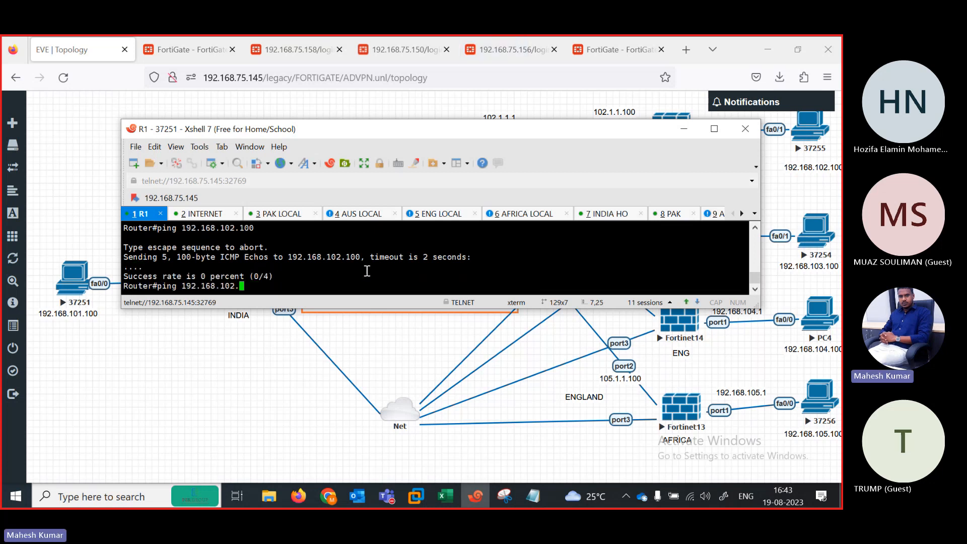
{"action": "type", "text": "3.100"}
{"action": "key", "text": "Return"}
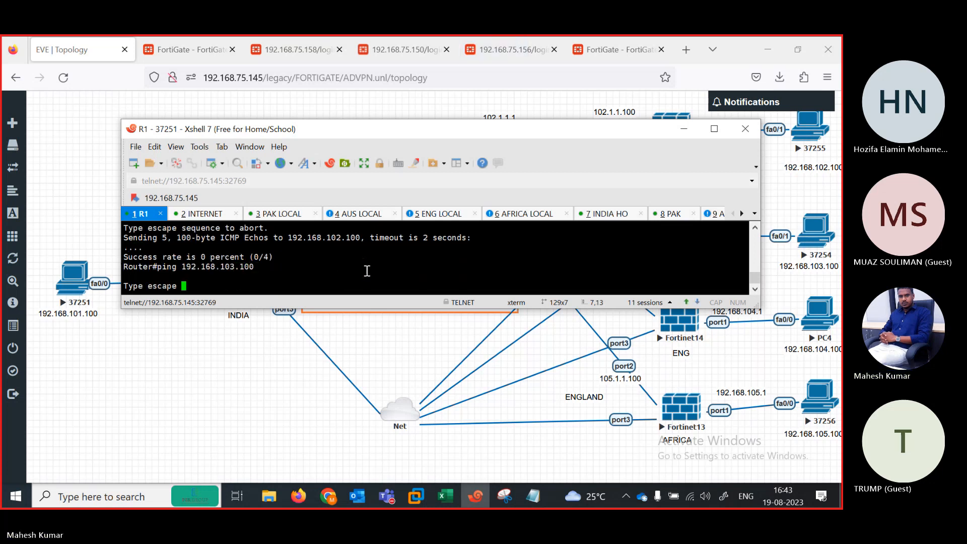
Step: Open the INDIAHO tunnel from FortiGate-INDIA's IPsec Tunnels list, briefly checking the topology diagram
{"action": "left_click", "coordinate": [186, 48]}
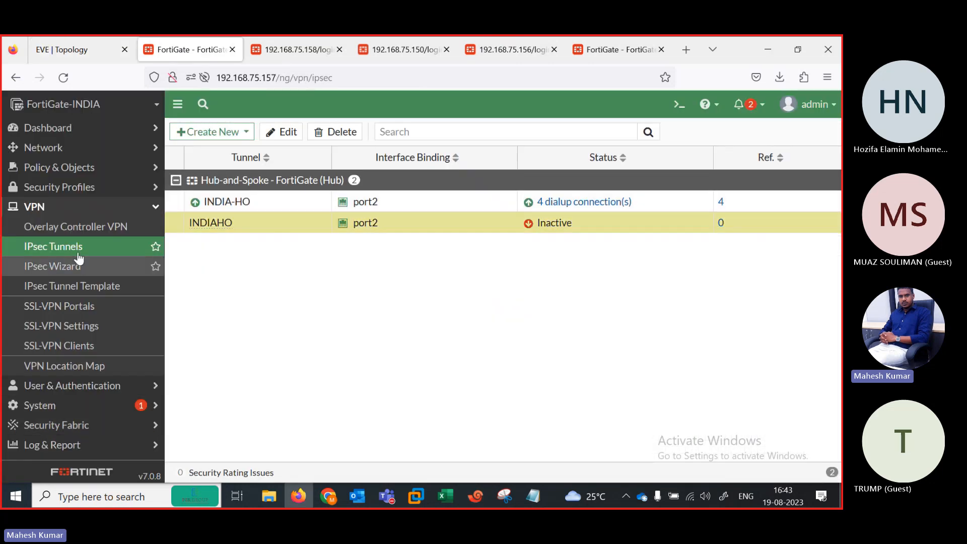
{"action": "double_click", "coordinate": [261, 232]}
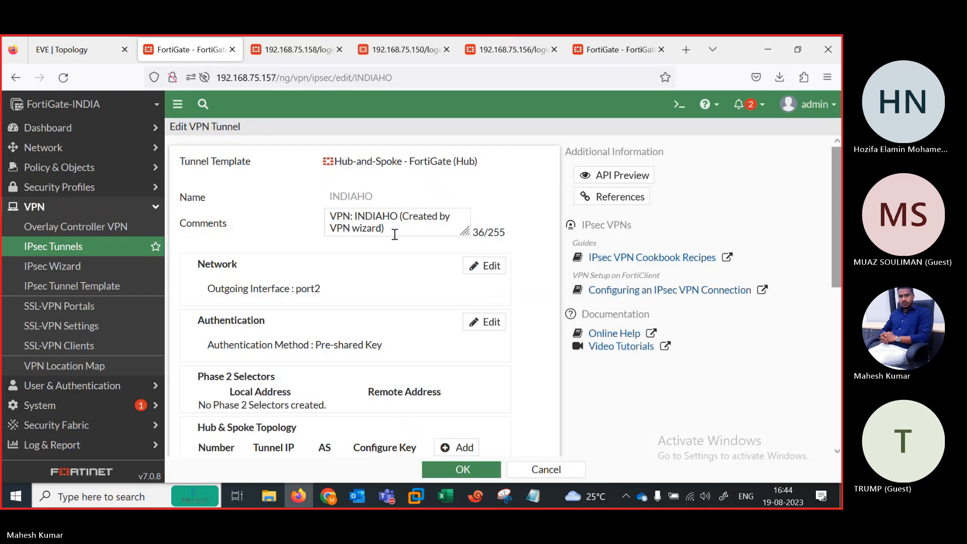
{"action": "mouse_move", "coordinate": [836, 250]}
{"action": "left_mouse_down"}
{"action": "mouse_move", "coordinate": [836, 408]}
{"action": "mouse_move", "coordinate": [842, 243]}
{"action": "left_mouse_up"}
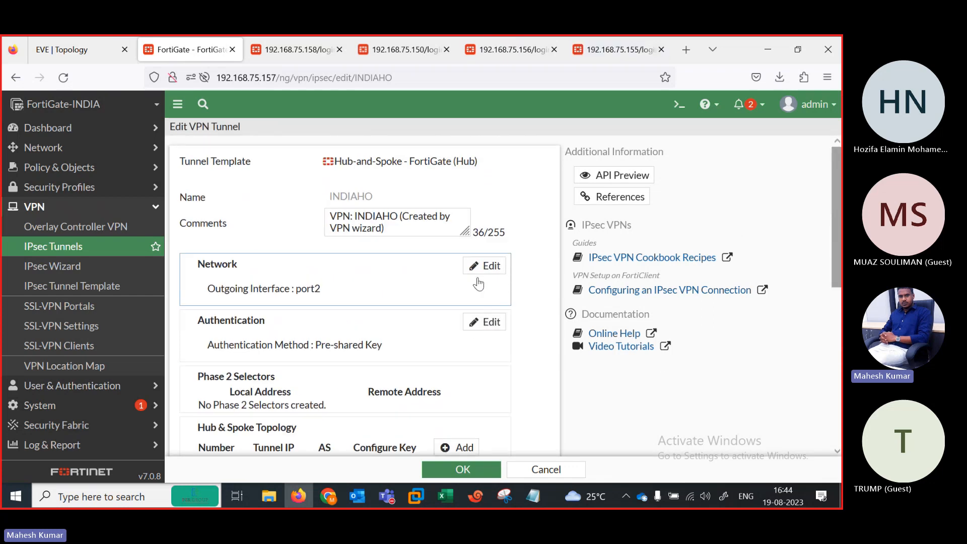
{"action": "left_click", "coordinate": [74, 49]}
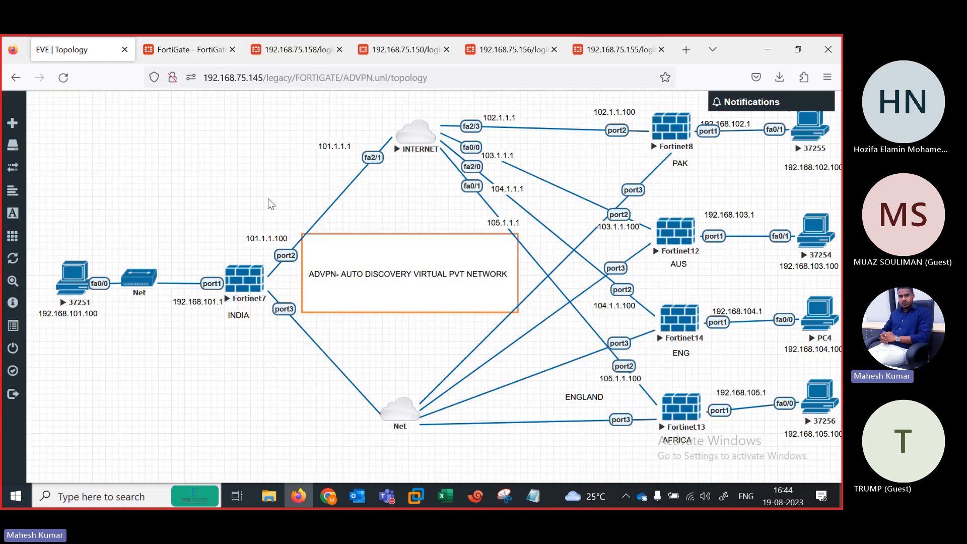
{"action": "left_click", "coordinate": [204, 50]}
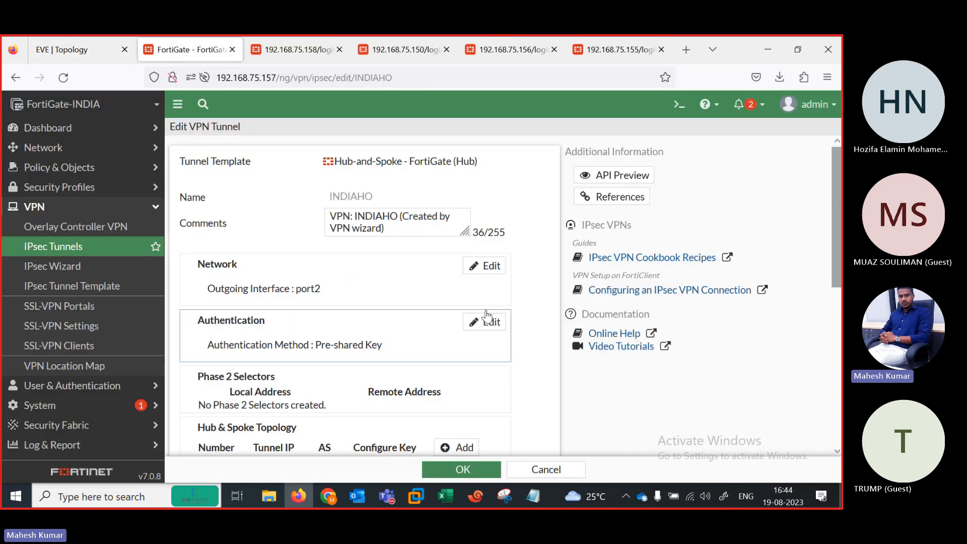
Step: Review INDIAHO's Network and Authentication settings, re-entering the pre-shared key, and save the tunnel
{"action": "left_click", "coordinate": [472, 267]}
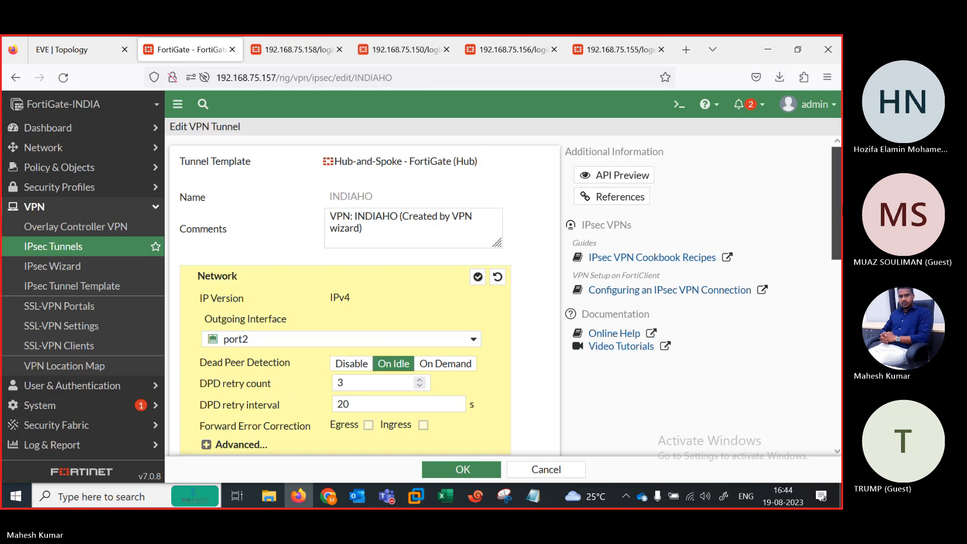
{"action": "left_click_drag", "start_coordinate": [837, 204], "coordinate": [842, 295]}
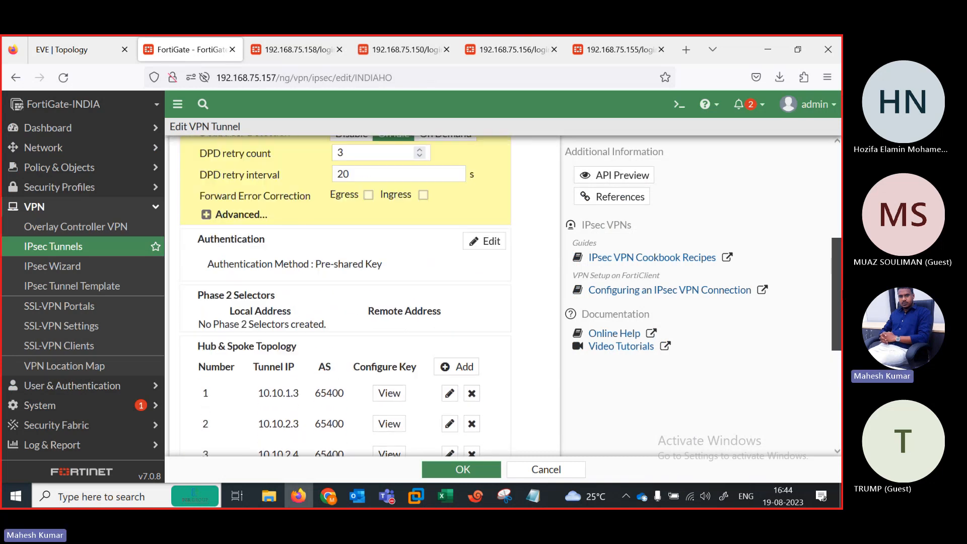
{"action": "left_click", "coordinate": [491, 246]}
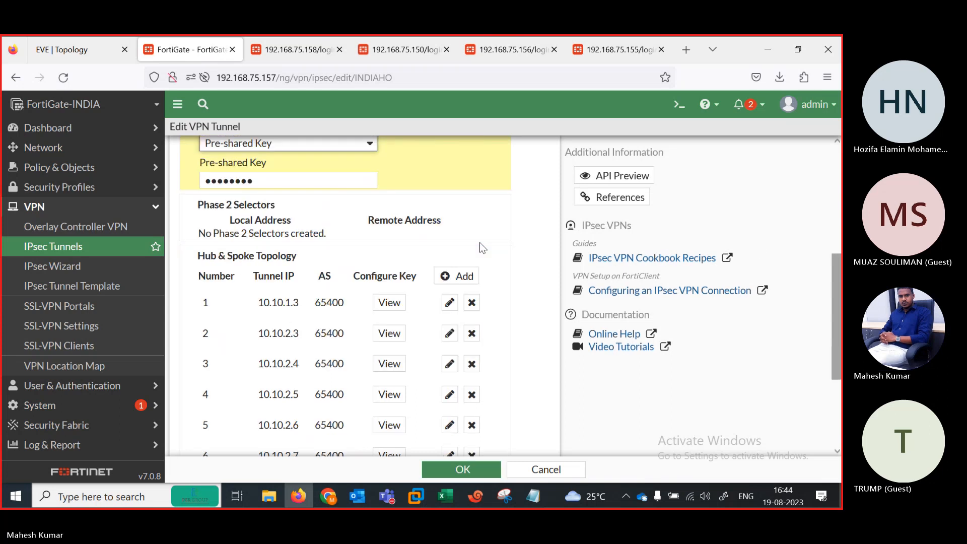
{"action": "left_click_drag", "start_coordinate": [838, 313], "coordinate": [816, 390]}
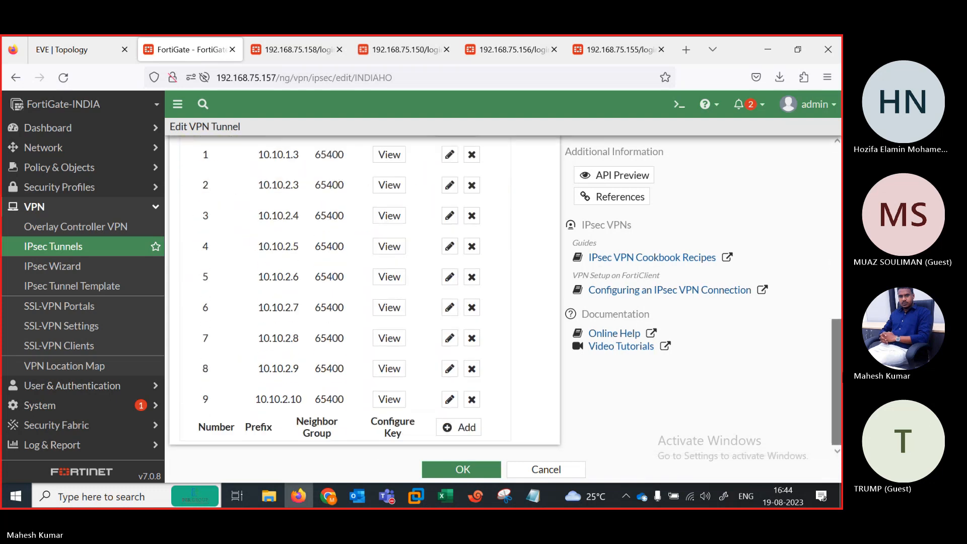
{"action": "scroll", "coordinate": [464, 330], "scroll_direction": "up", "scroll_amount": 10}
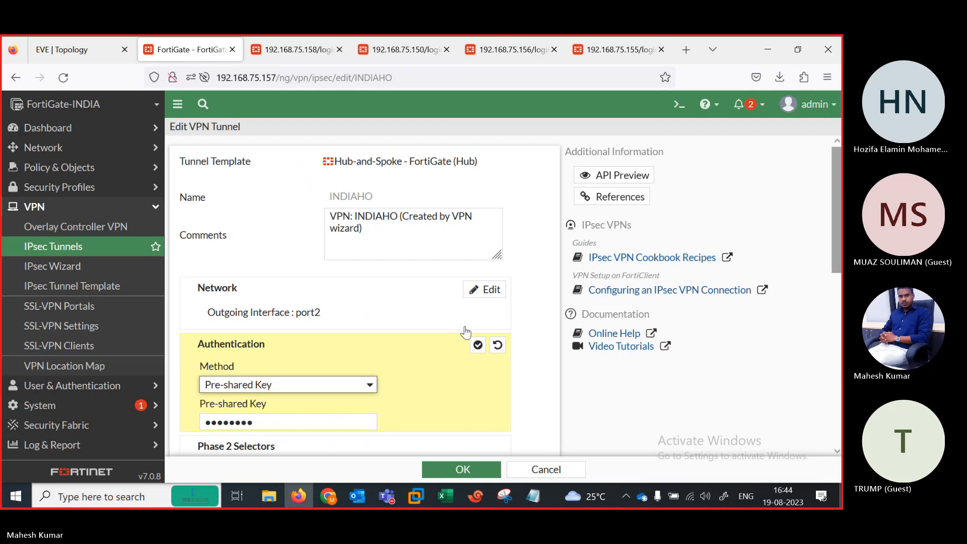
{"action": "left_click", "coordinate": [456, 468]}
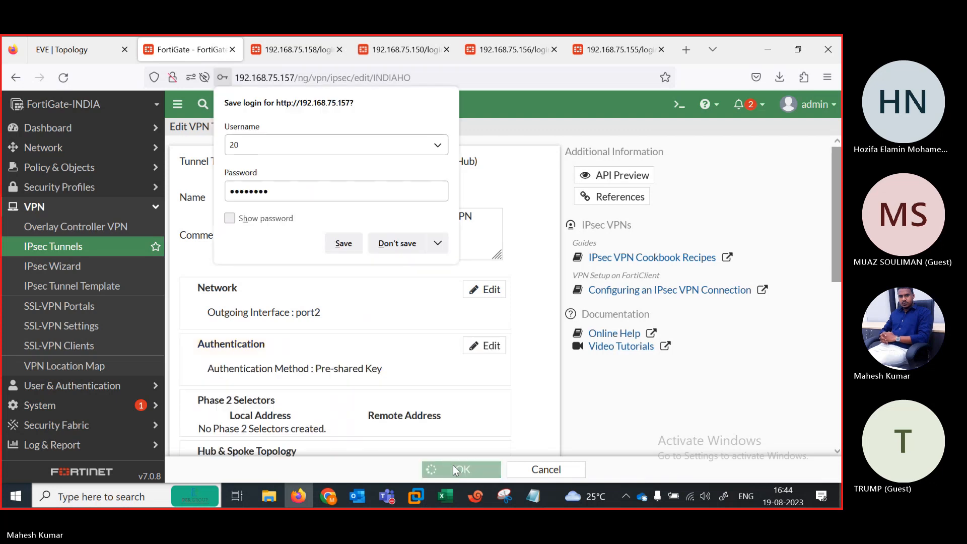
Step: Decline the browser login save, check INDIA-HO_0 through INDIA-HO_3 in IPsec Monitor, then return to EVE
{"action": "left_click", "coordinate": [382, 245]}
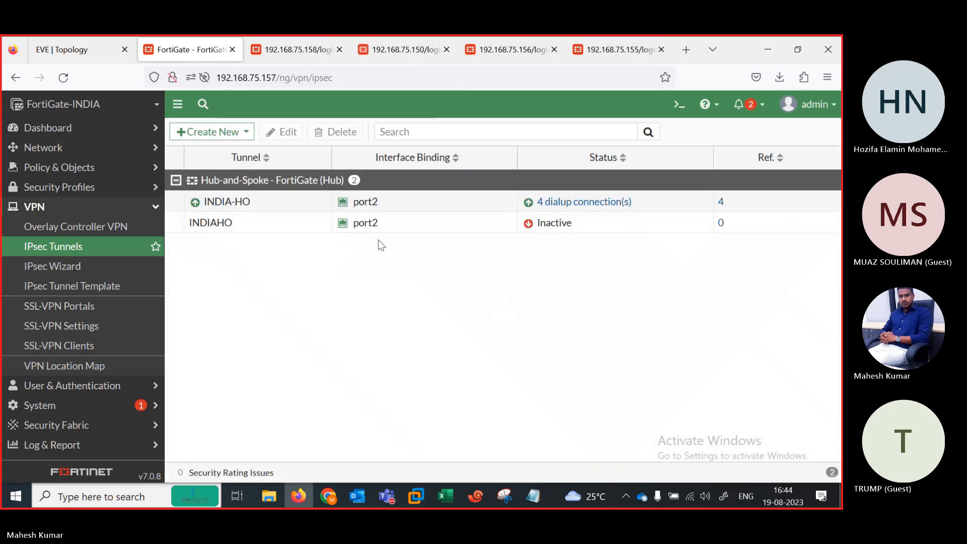
{"action": "left_click", "coordinate": [46, 129]}
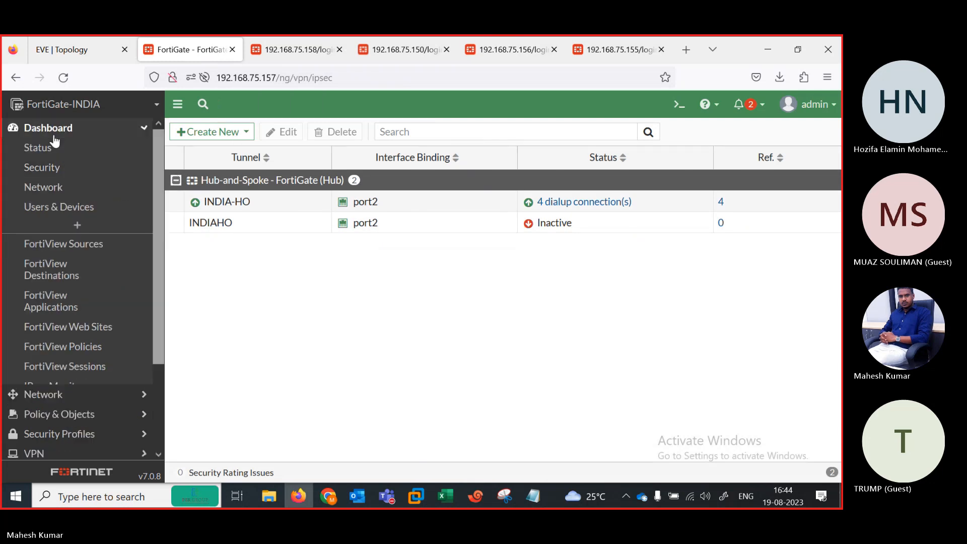
{"action": "left_click", "coordinate": [97, 386]}
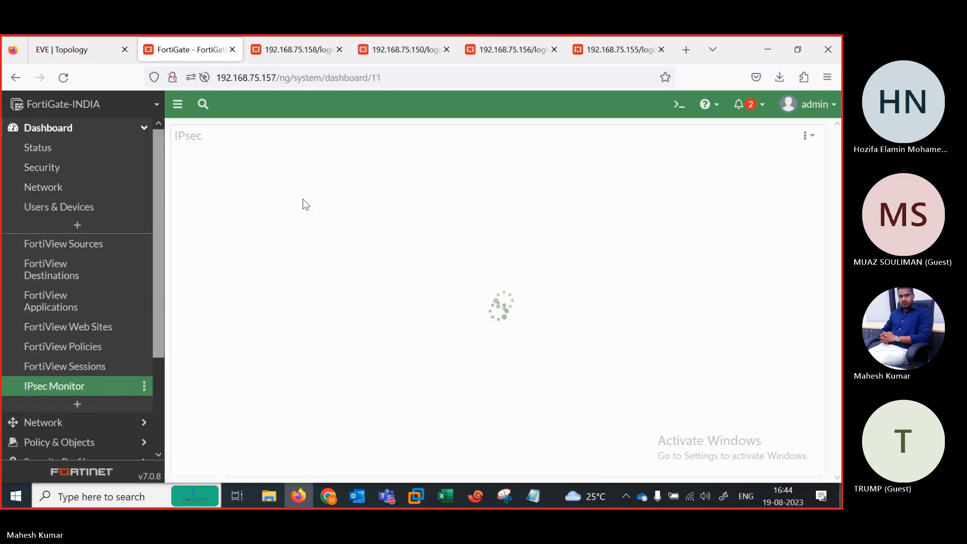
{"action": "left_click", "coordinate": [246, 234]}
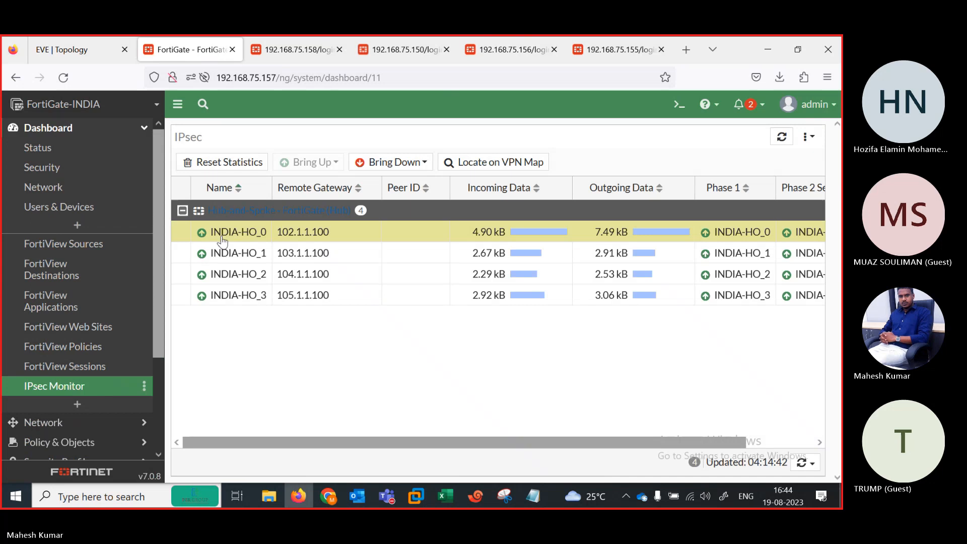
{"action": "left_click", "coordinate": [246, 252]}
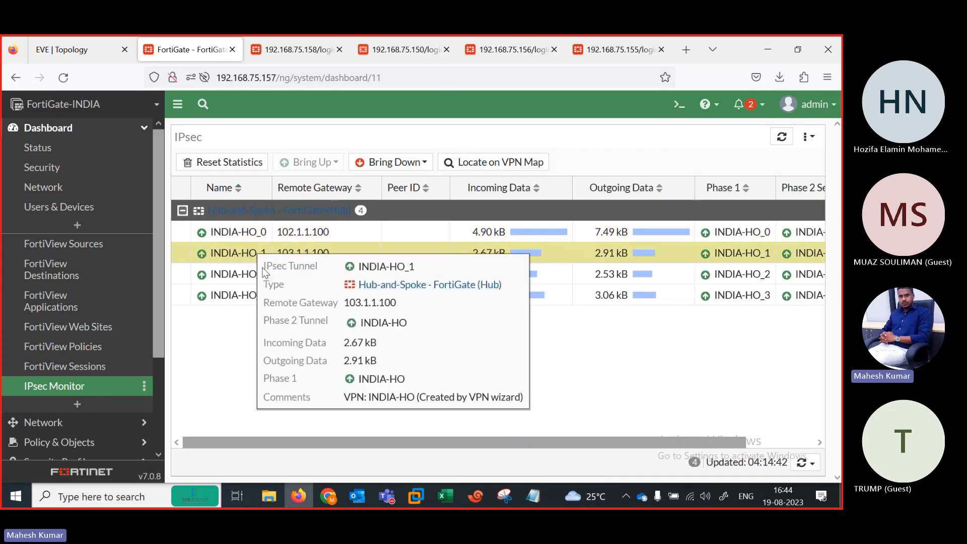
{"action": "left_click", "coordinate": [214, 277]}
{"action": "left_click", "coordinate": [217, 296]}
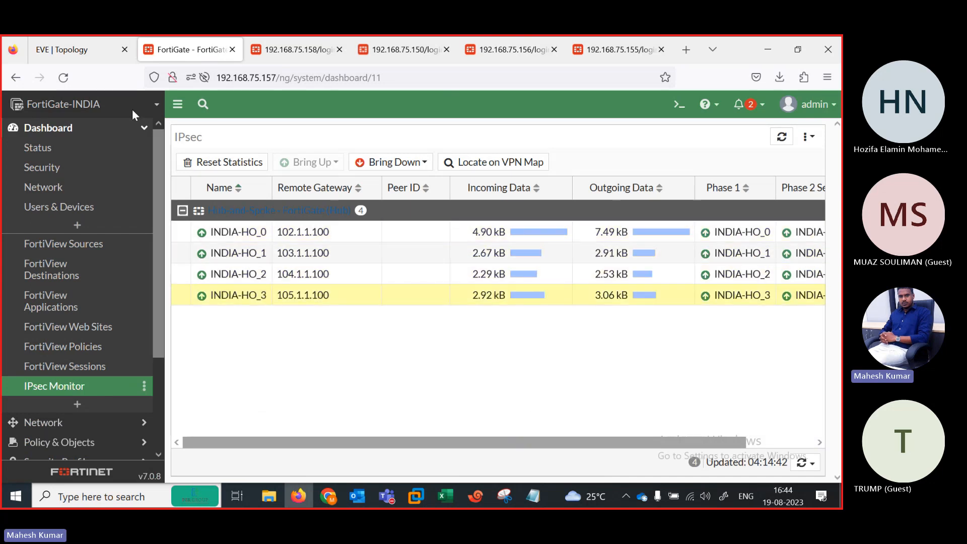
{"action": "left_click", "coordinate": [88, 46]}
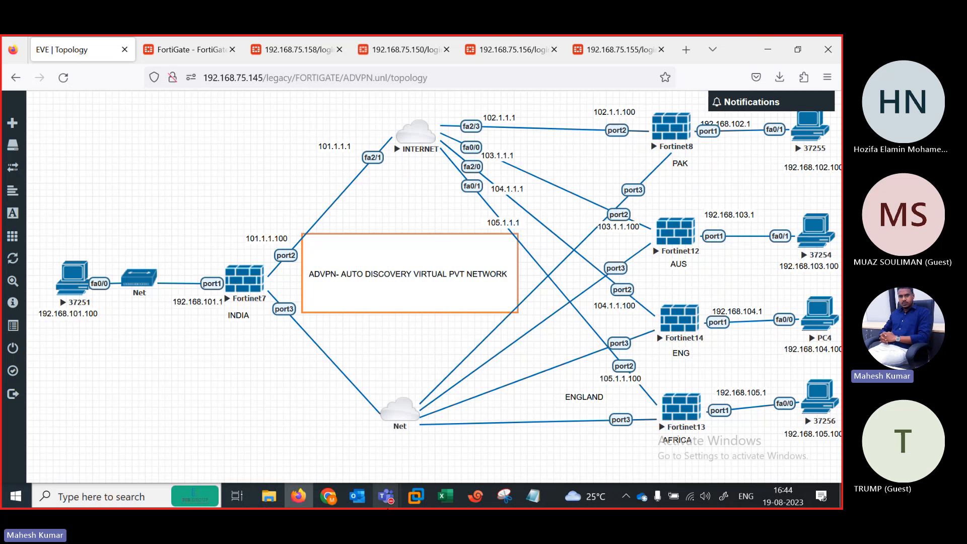
Step: Bring the Teams meeting forward and cancel the Stop recording prompt so recording continues
{"action": "mouse_move", "coordinate": [386, 495]}
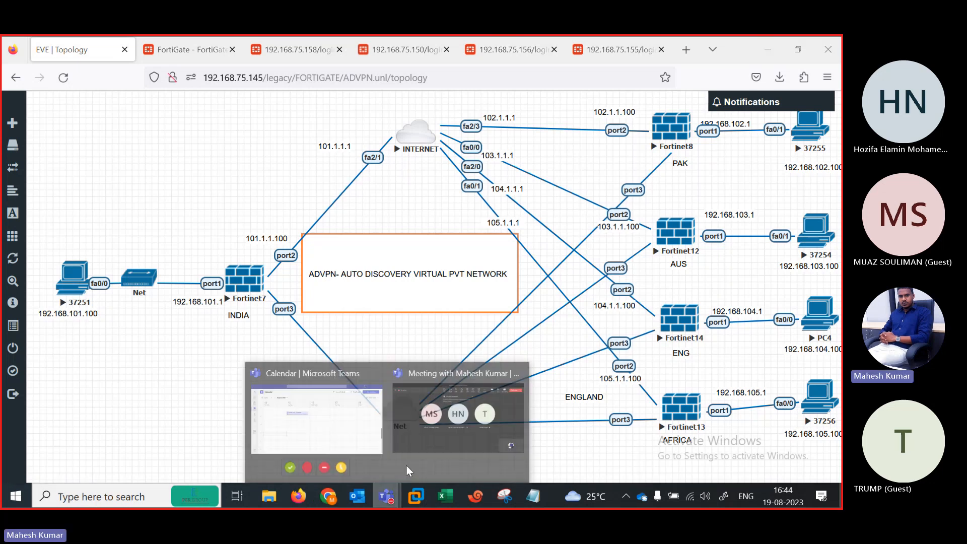
{"action": "left_click", "coordinate": [422, 418]}
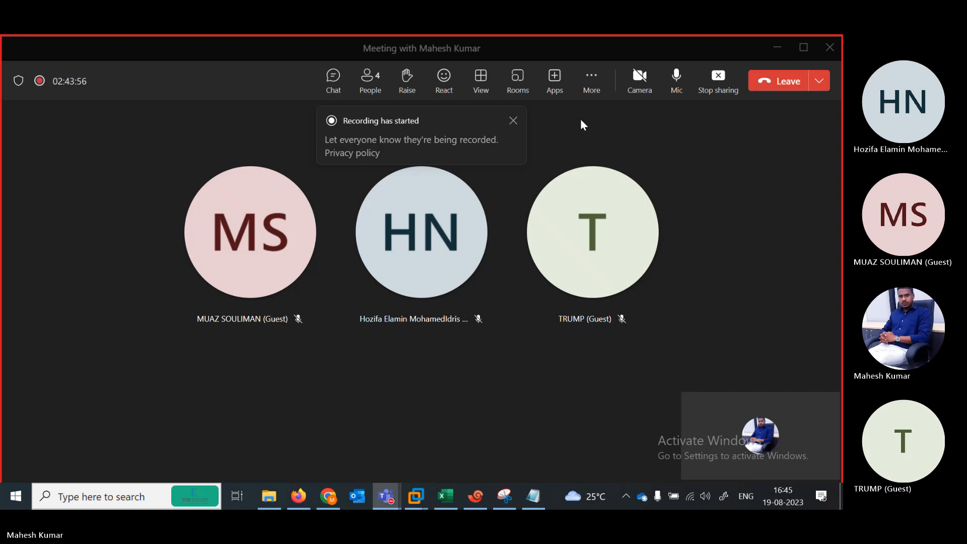
{"action": "left_click", "coordinate": [589, 82]}
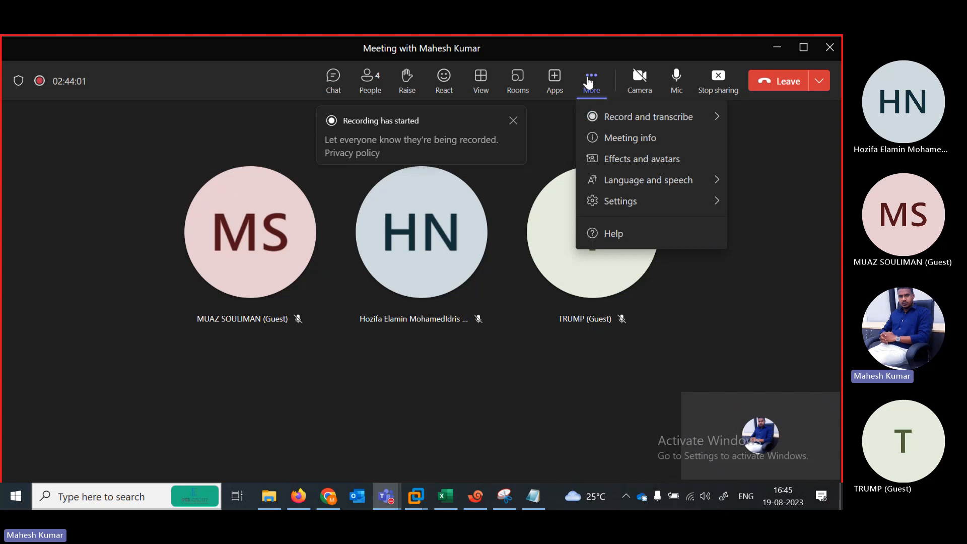
{"action": "left_click", "coordinate": [712, 118]}
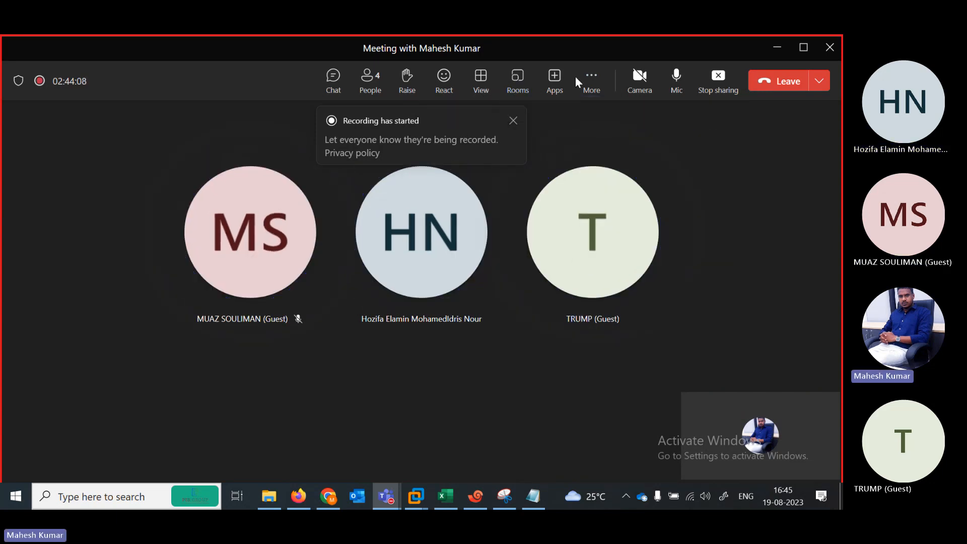
{"action": "left_click", "coordinate": [587, 82]}
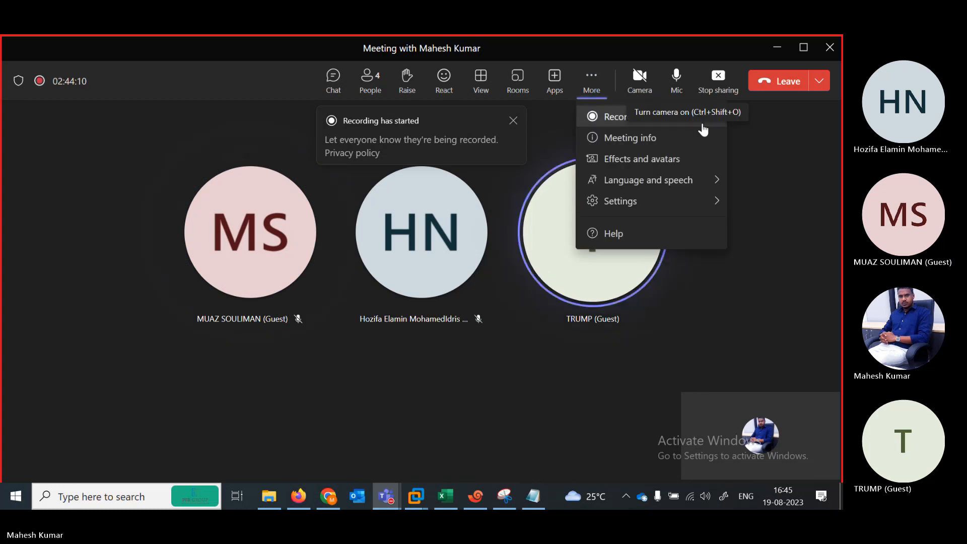
{"action": "mouse_move", "coordinate": [708, 126]}
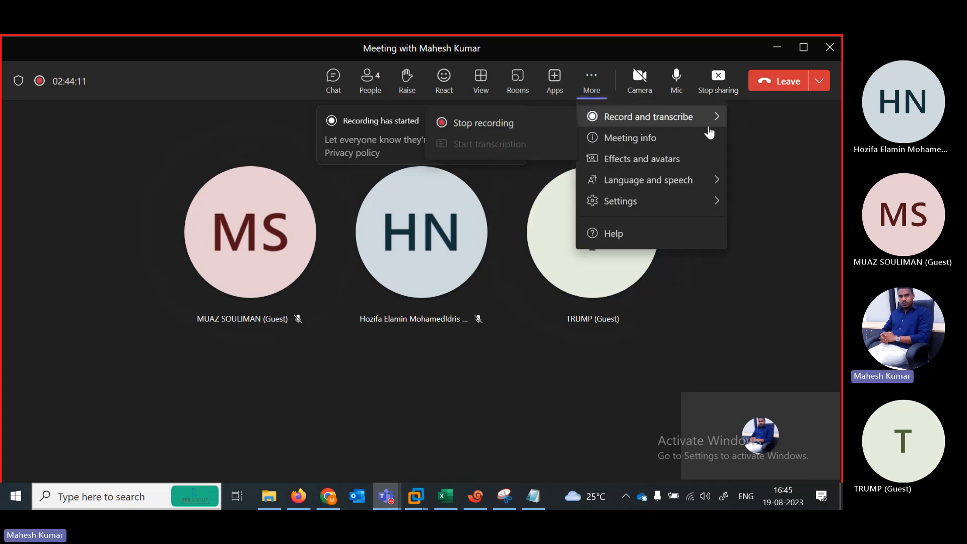
{"action": "left_click", "coordinate": [511, 125]}
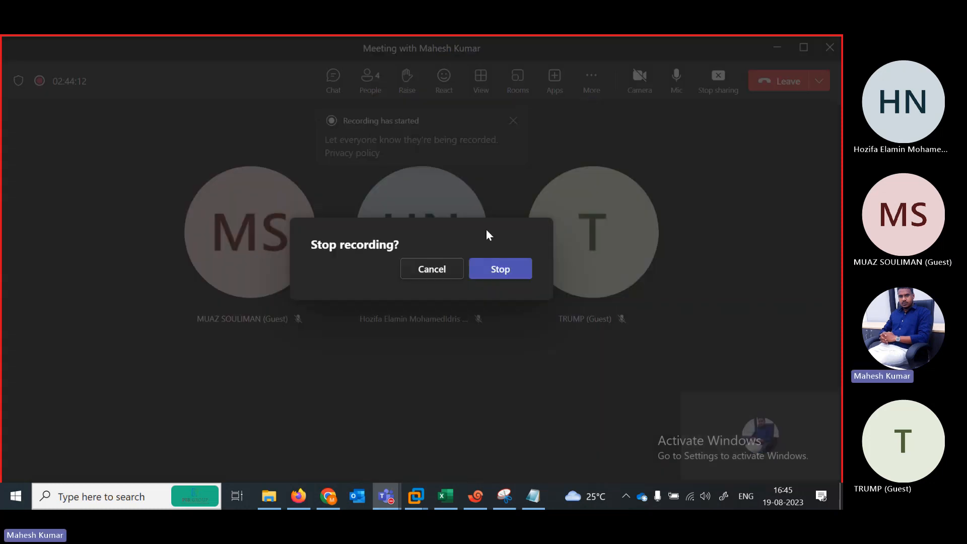
{"action": "left_click", "coordinate": [432, 268]}
Step: Enter DONE in cell B32 as the status of the ADVPN topic
{"action": "left_click", "coordinate": [445, 496]}
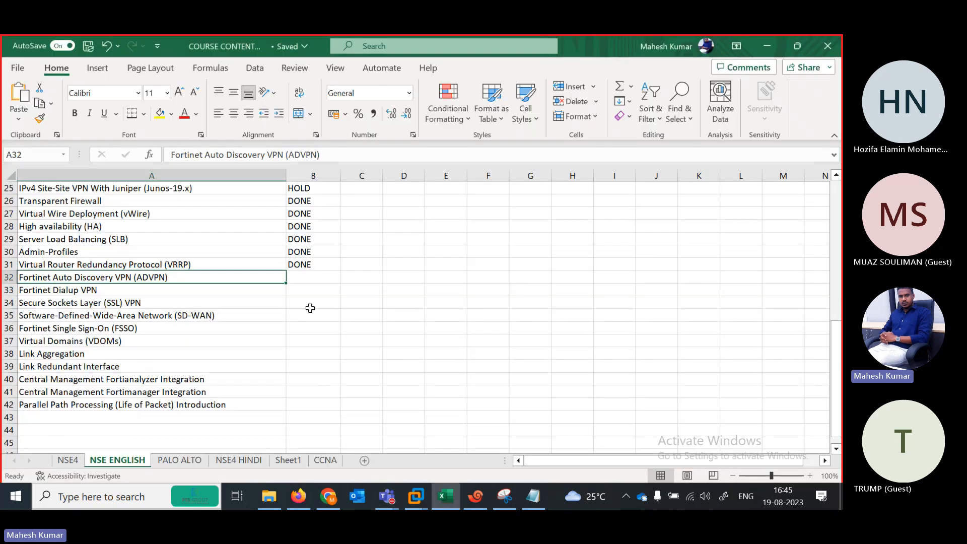
{"action": "left_click", "coordinate": [300, 279]}
{"action": "type", "text": "d"}
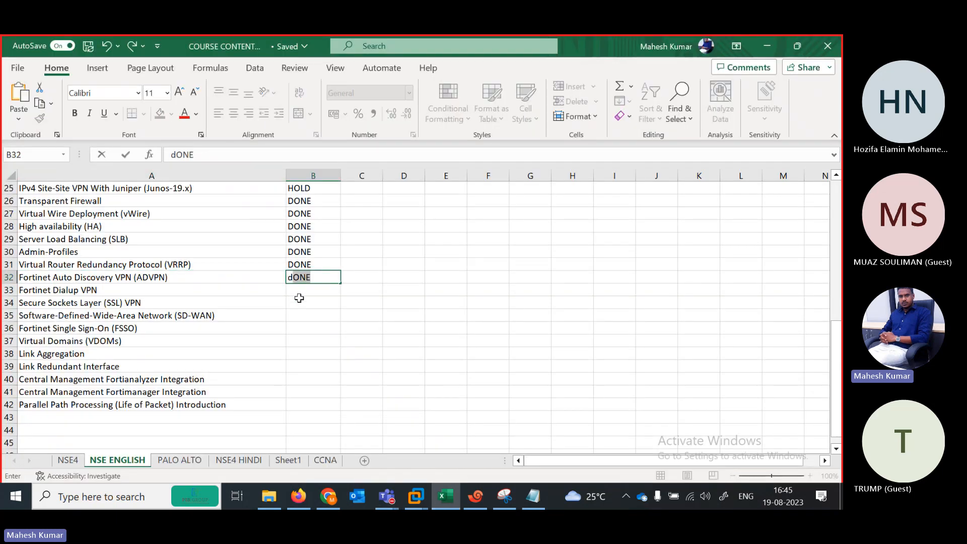
{"action": "key", "text": "Return"}
Step: Review the remaining topics in column A, from Fortinet Dialup VPN through rows 33–42
{"action": "left_click", "coordinate": [151, 293]}
{"action": "key", "text": "Down"}
{"action": "key", "text": "Down"}
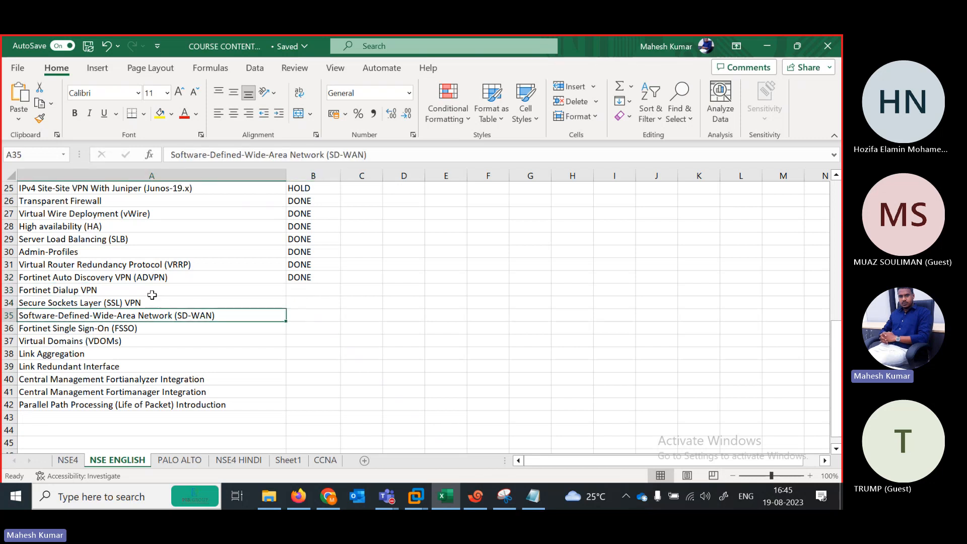
{"action": "key", "text": "Down"}
{"action": "key", "text": "Down"}
{"action": "key", "text": "Down"}
{"action": "key", "text": "Down"}
{"action": "key", "text": "Down"}
{"action": "key", "text": "Down"}
{"action": "key", "text": "Down"}
{"action": "key", "text": "Down"}
{"action": "key", "text": "Down"}
{"action": "key", "text": "Up"}
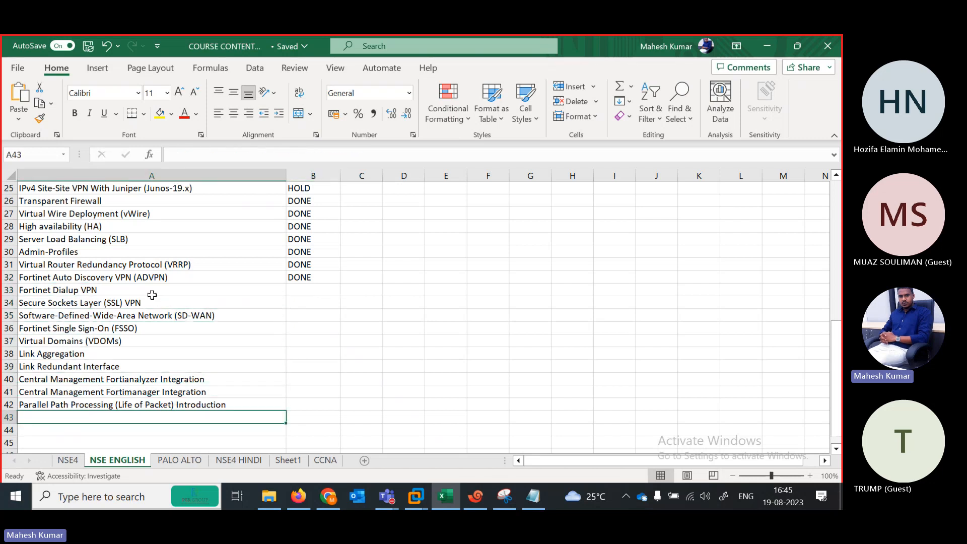
{"action": "key", "text": "Up"}
{"action": "key", "text": "Up"}
{"action": "key", "text": "Up"}
{"action": "key", "text": "Up"}
{"action": "key", "text": "Up"}
{"action": "key", "text": "Up"}
{"action": "key", "text": "Up"}
{"action": "key", "text": "Up"}
{"action": "key", "text": "Up"}
{"action": "key", "text": "Up"}
{"action": "key", "text": "Up"}
{"action": "key", "text": "Up"}
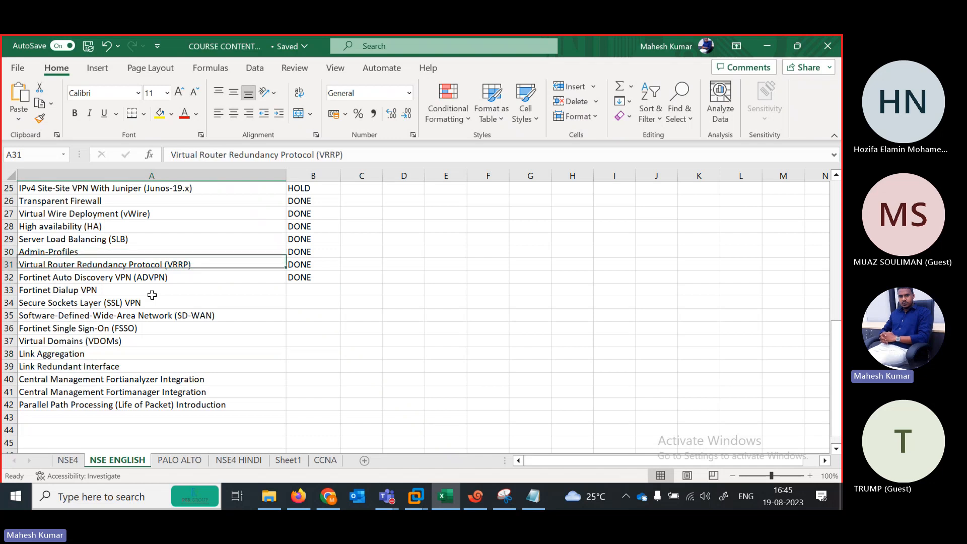
{"action": "key", "text": "Down"}
{"action": "key", "text": "Down"}
{"action": "key", "text": "Down"}
{"action": "key", "text": "Down"}
{"action": "key", "text": "Down"}
{"action": "key", "text": "Down"}
{"action": "key", "text": "Down"}
{"action": "key", "text": "Down"}
{"action": "key", "text": "Down"}
{"action": "key", "text": "Down"}
{"action": "key", "text": "Down"}
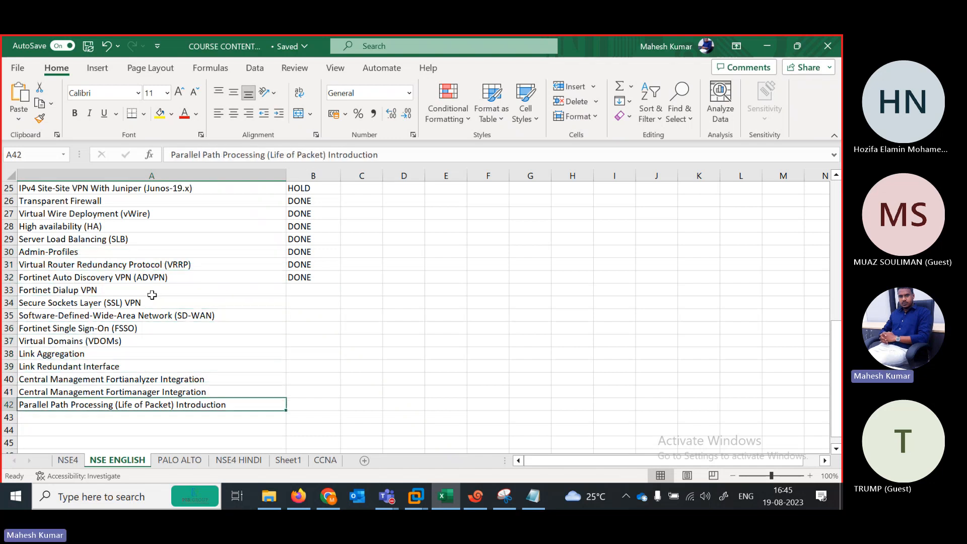
{"action": "key", "text": "Up"}
{"action": "key", "text": "Up"}
{"action": "key", "text": "Up"}
{"action": "key", "text": "Up"}
{"action": "key", "text": "Up"}
{"action": "key", "text": "Up"}
{"action": "key", "text": "Up"}
{"action": "key", "text": "Up"}
{"action": "key", "text": "Up"}
{"action": "key", "text": "Up"}
{"action": "key", "text": "Down"}
{"action": "key", "text": "Down"}
{"action": "key", "text": "Down"}
{"action": "key", "text": "Down"}
{"action": "key", "text": "Down"}
{"action": "key", "text": "Down"}
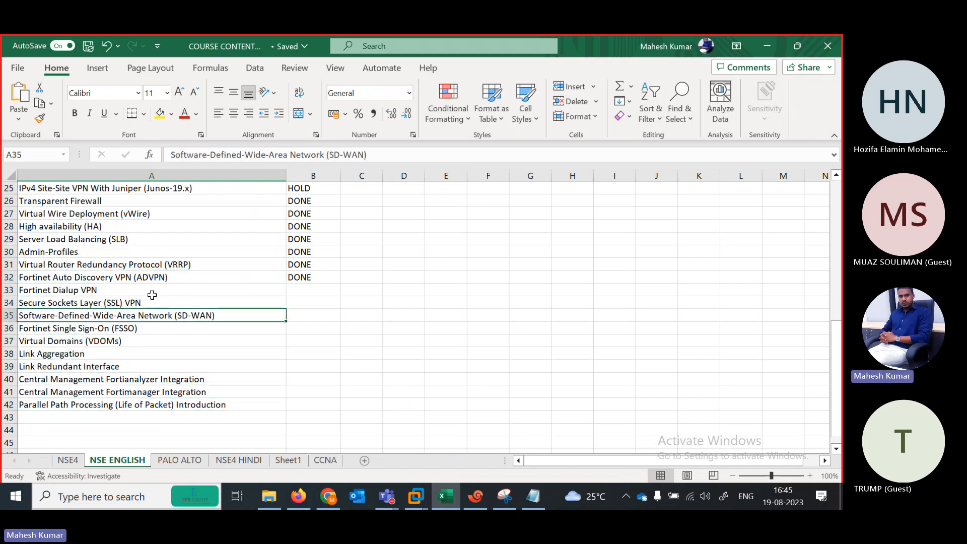
{"action": "key", "text": "Down"}
{"action": "key", "text": "Down"}
{"action": "key", "text": "Down"}
{"action": "key", "text": "Down"}
{"action": "key", "text": "Down"}
{"action": "key", "text": "Up"}
{"action": "key", "text": "Up"}
{"action": "key", "text": "Up"}
{"action": "key", "text": "Up"}
{"action": "key", "text": "Up"}
{"action": "key", "text": "Up"}
{"action": "key", "text": "Up"}
{"action": "key", "text": "Up"}
{"action": "key", "text": "Up"}
{"action": "key", "text": "Up"}
{"action": "key", "text": "Up"}
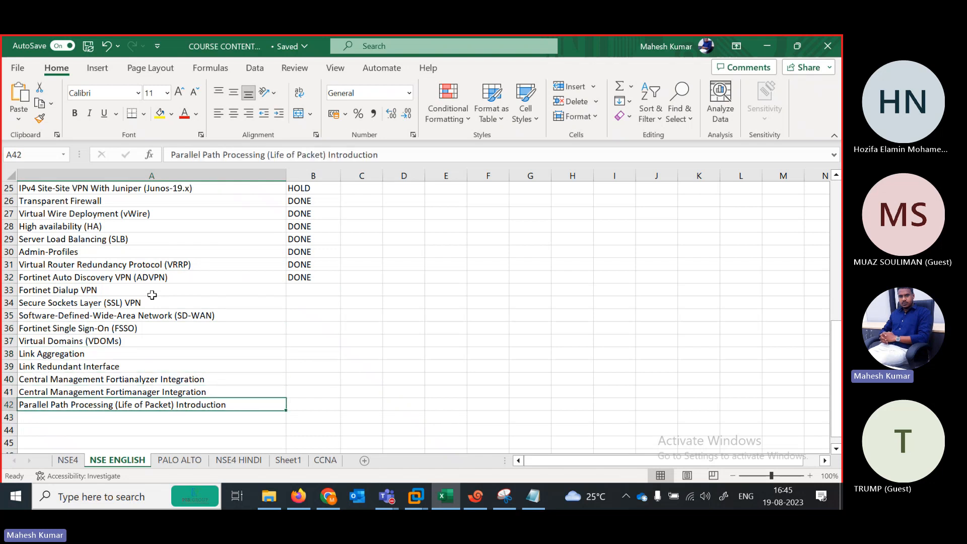
{"action": "key", "text": "Up"}
{"action": "key", "text": "Down"}
{"action": "key", "text": "Down"}
{"action": "key", "text": "Down"}
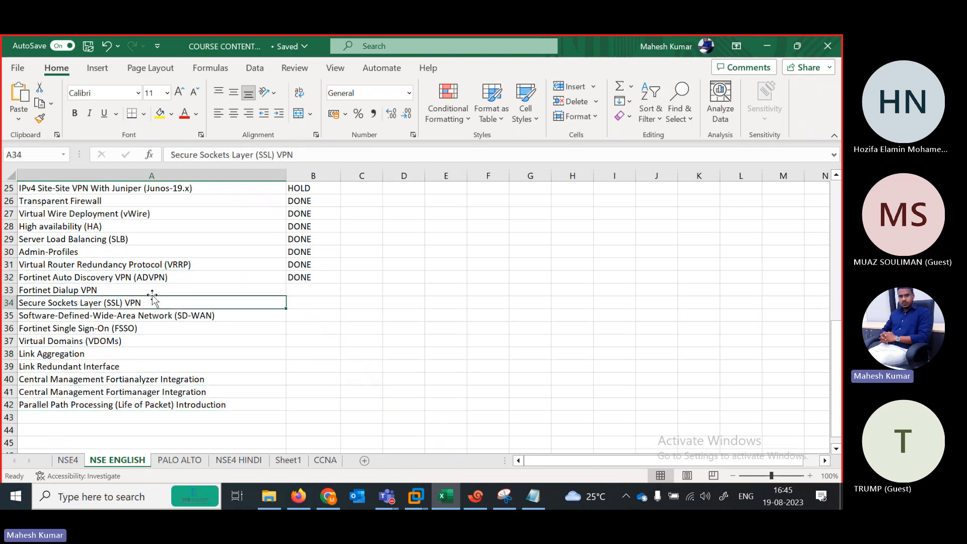
{"action": "key", "text": "Up"}
{"action": "key", "text": "Down"}
{"action": "key", "text": "Down"}
{"action": "key", "text": "Down"}
{"action": "key", "text": "Down"}
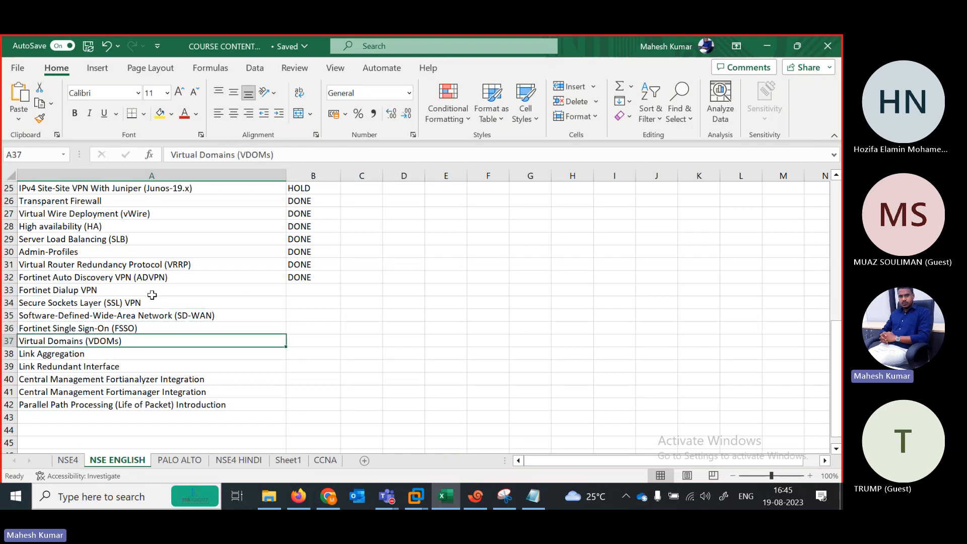
{"action": "key", "text": "Up"}
{"action": "key", "text": "Up"}
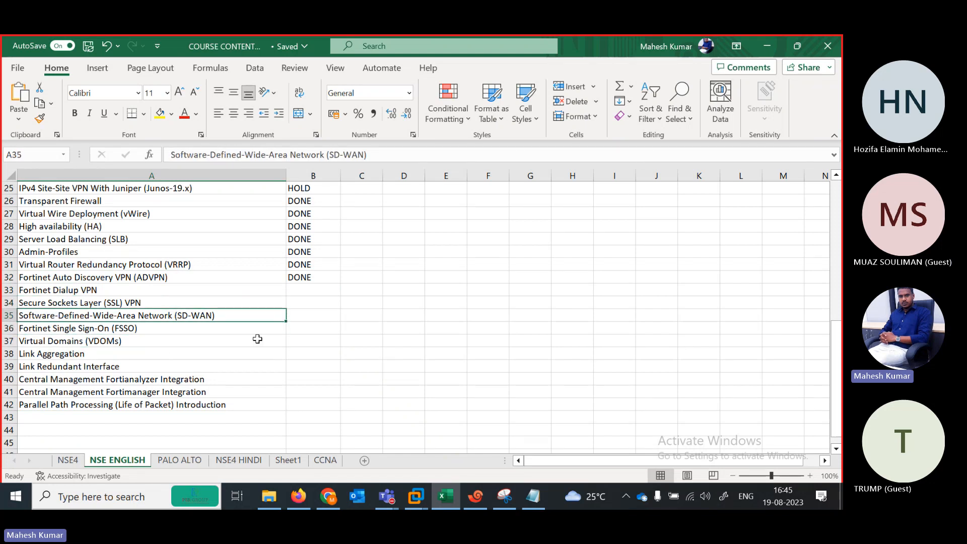
Step: Stop the Teams meeting recording from More > Record and transcribe, confirming Stop
{"action": "mouse_move", "coordinate": [393, 501]}
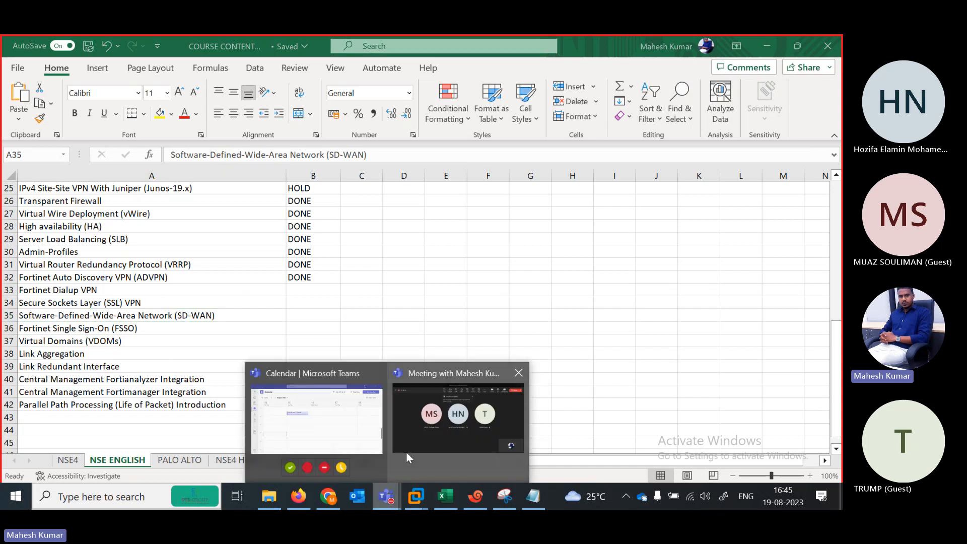
{"action": "left_click", "coordinate": [426, 431]}
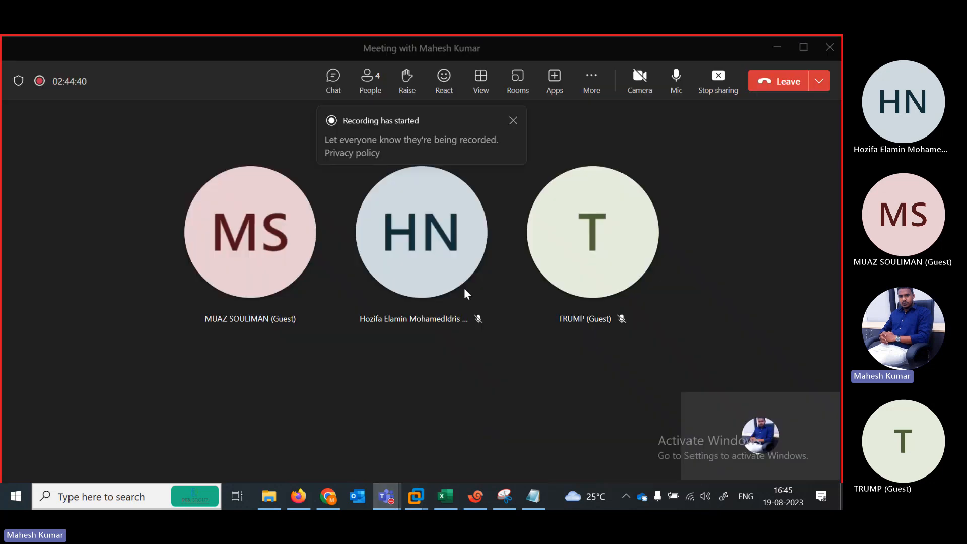
{"action": "left_click", "coordinate": [593, 82]}
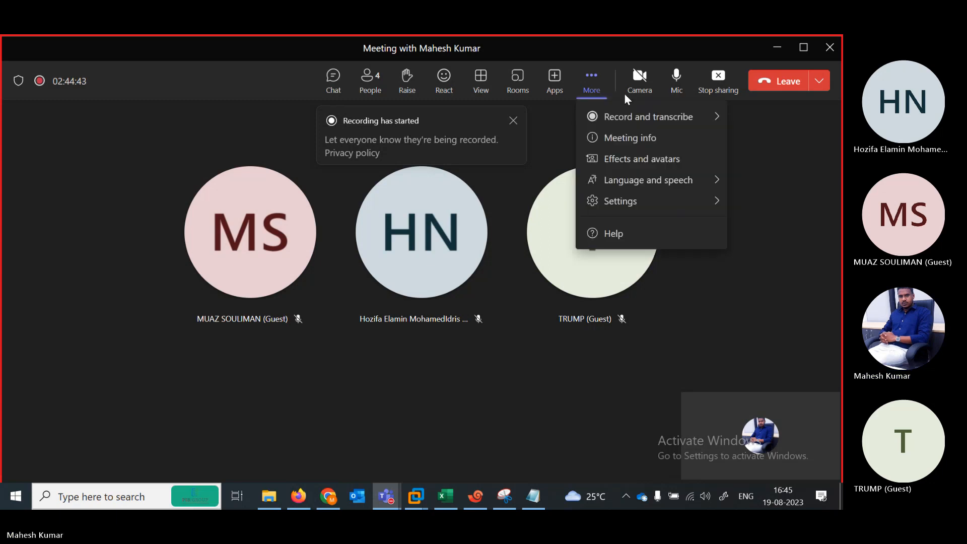
{"action": "mouse_move", "coordinate": [668, 121]}
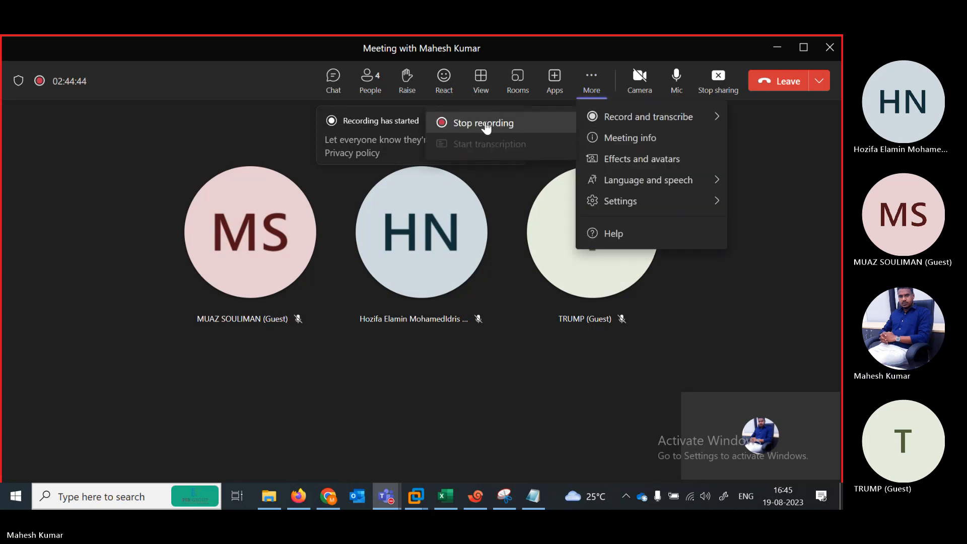
{"action": "left_click", "coordinate": [461, 125]}
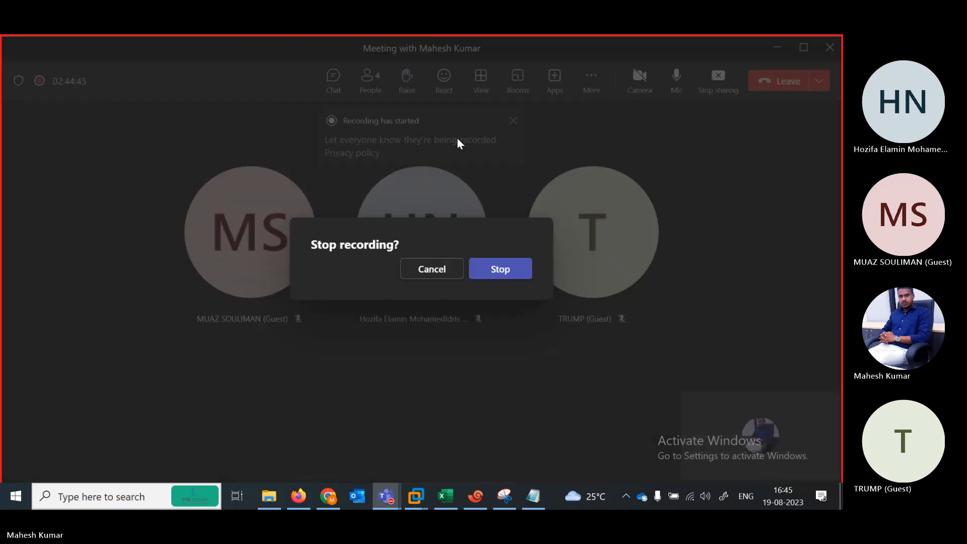
{"action": "left_click", "coordinate": [497, 272]}
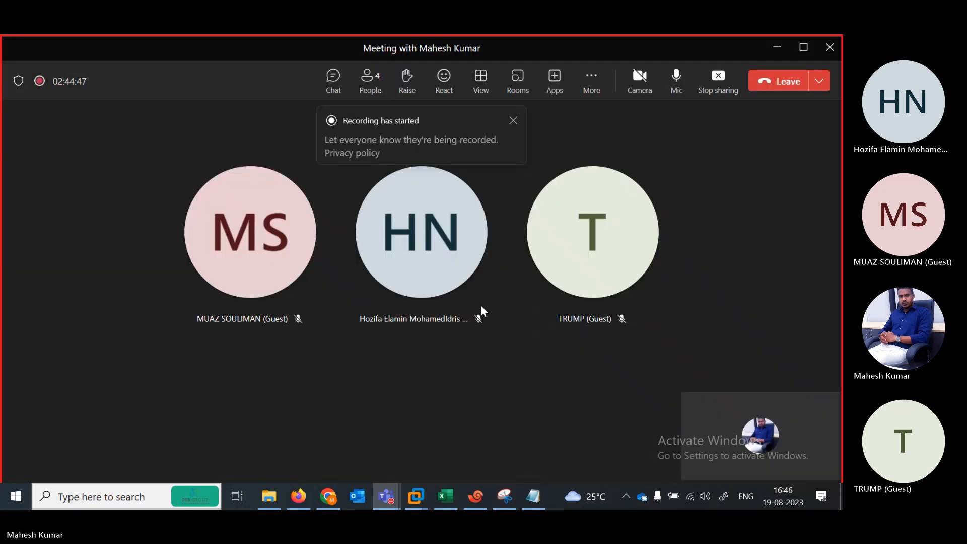